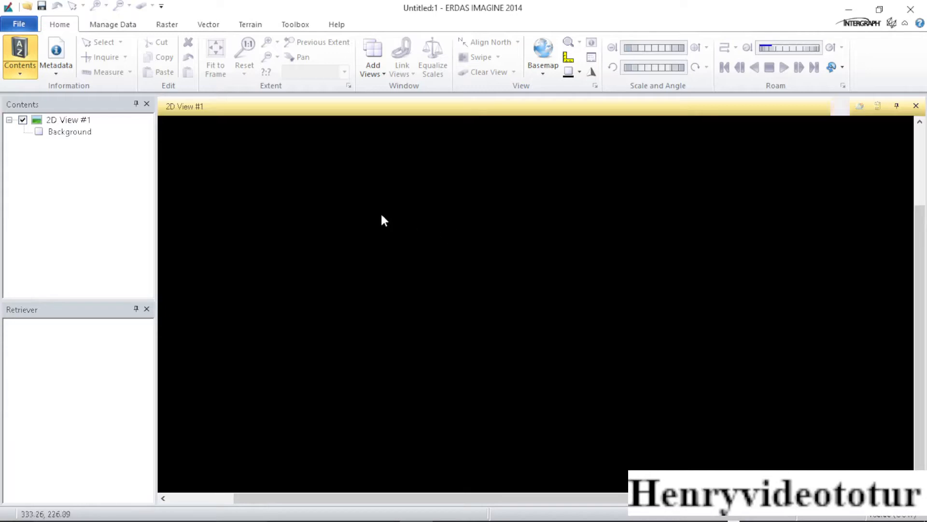
- Set the background color of 2D View #1 to white
right_click(432, 221)
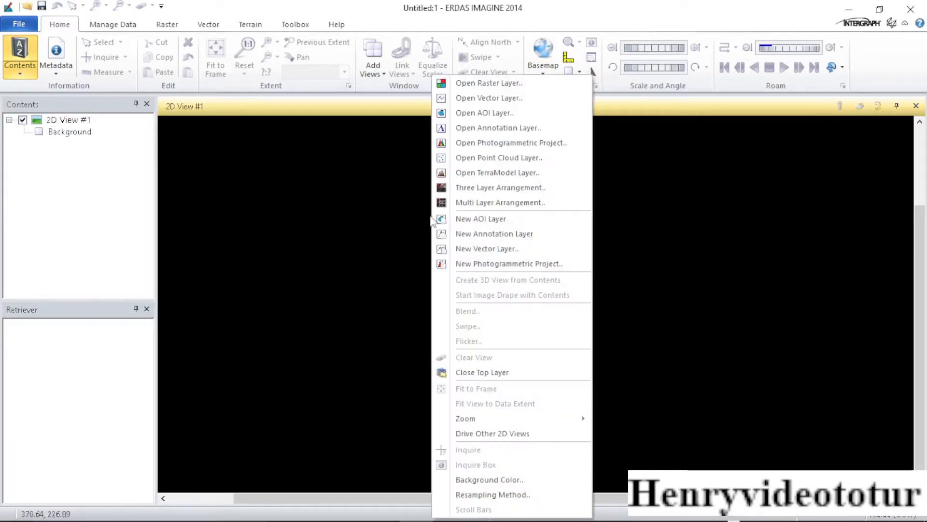
click(489, 480)
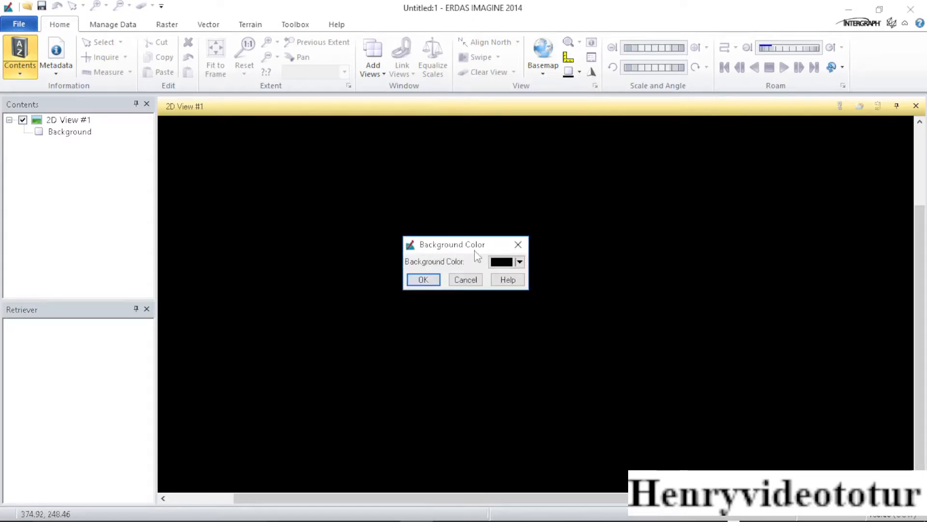
click(520, 262)
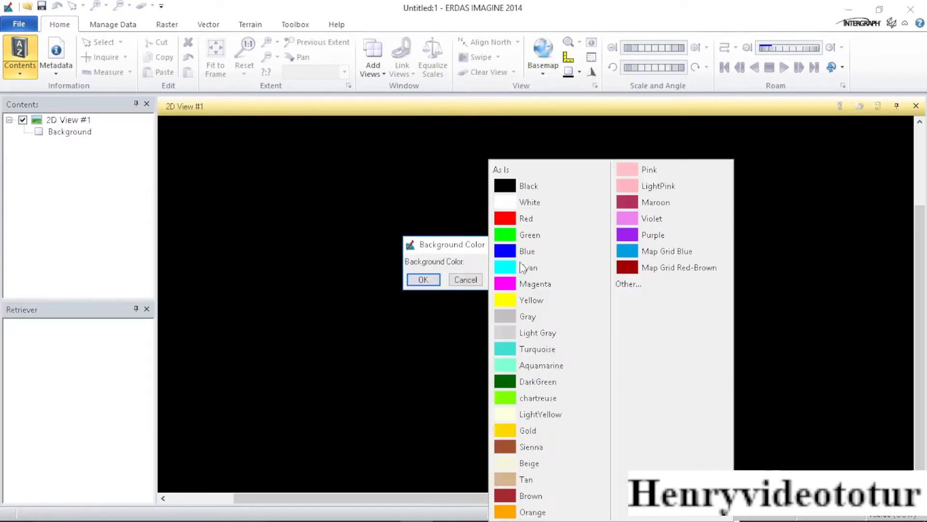
click(531, 203)
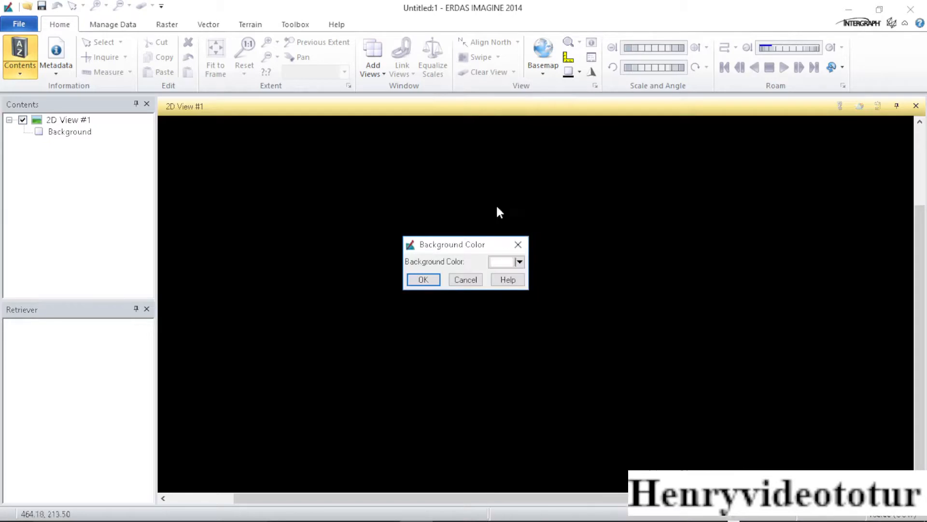
click(427, 280)
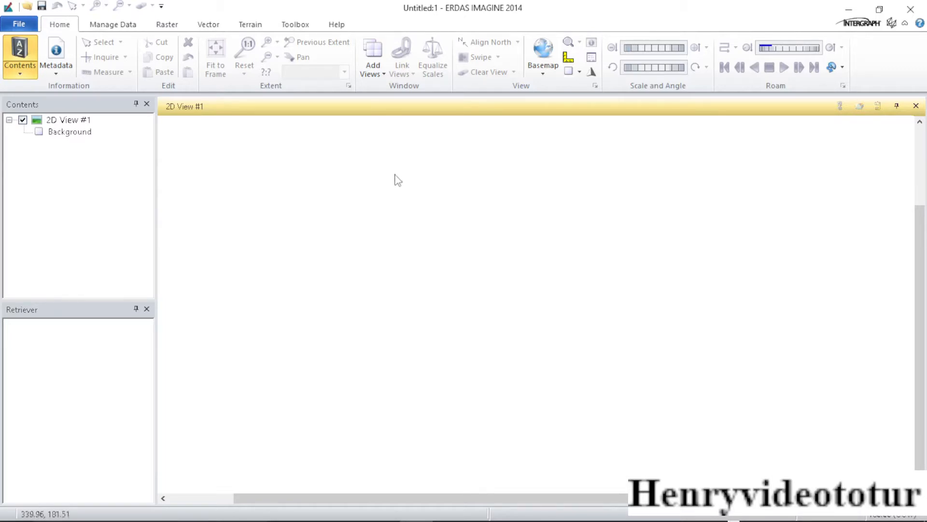
right_click(377, 179)
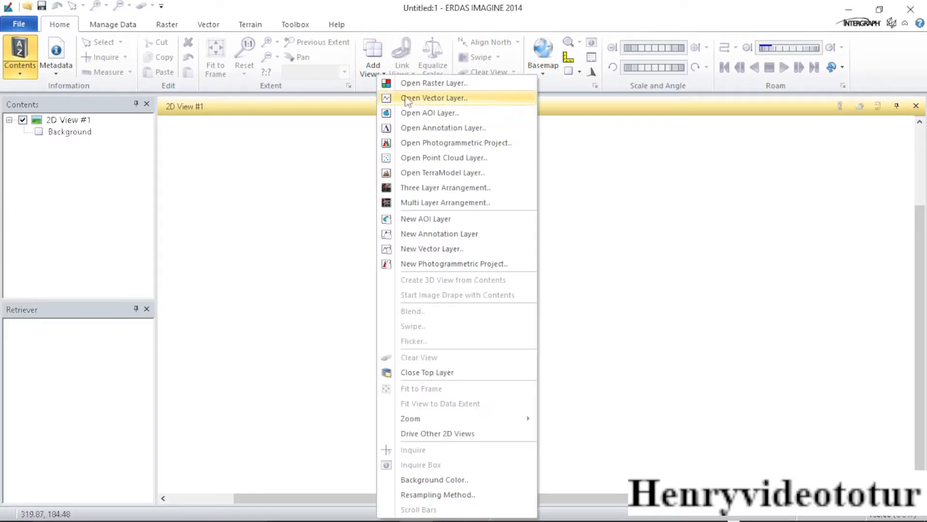
click(428, 83)
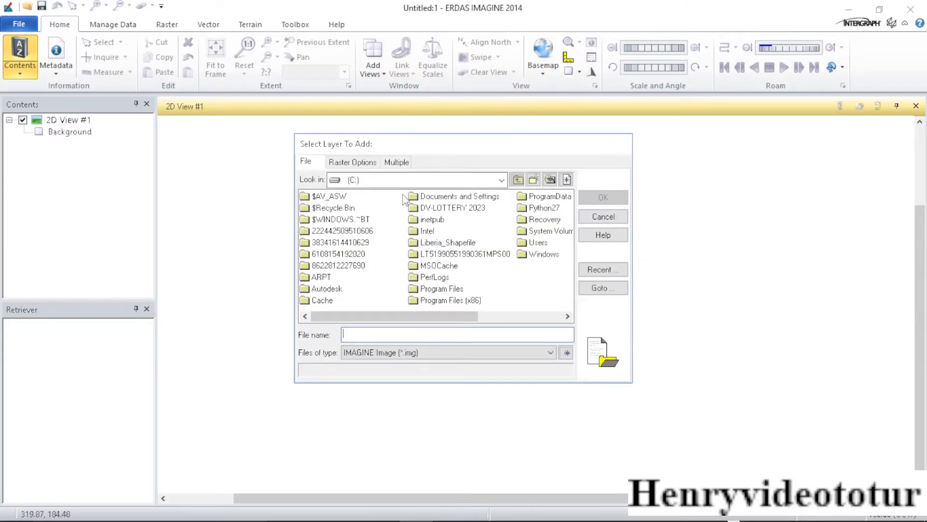
double_click(444, 254)
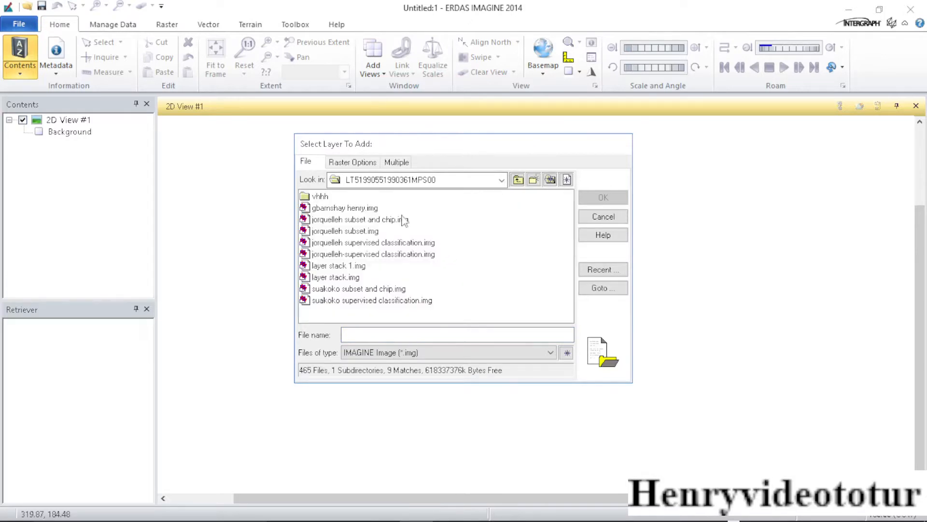
click(333, 266)
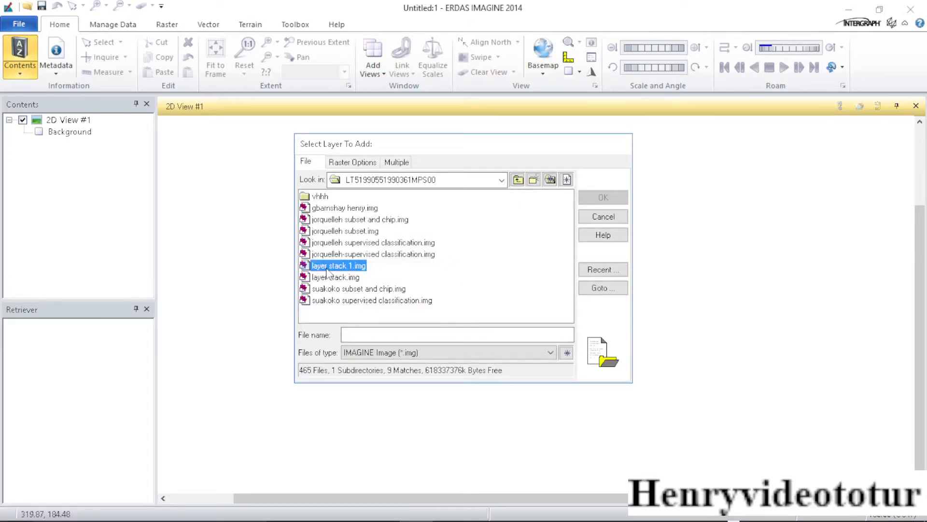
click(599, 198)
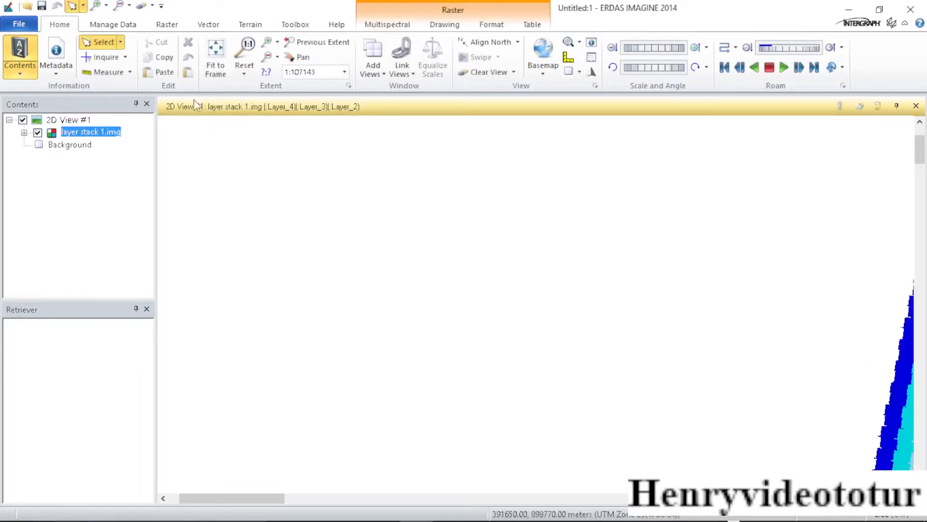
click(216, 55)
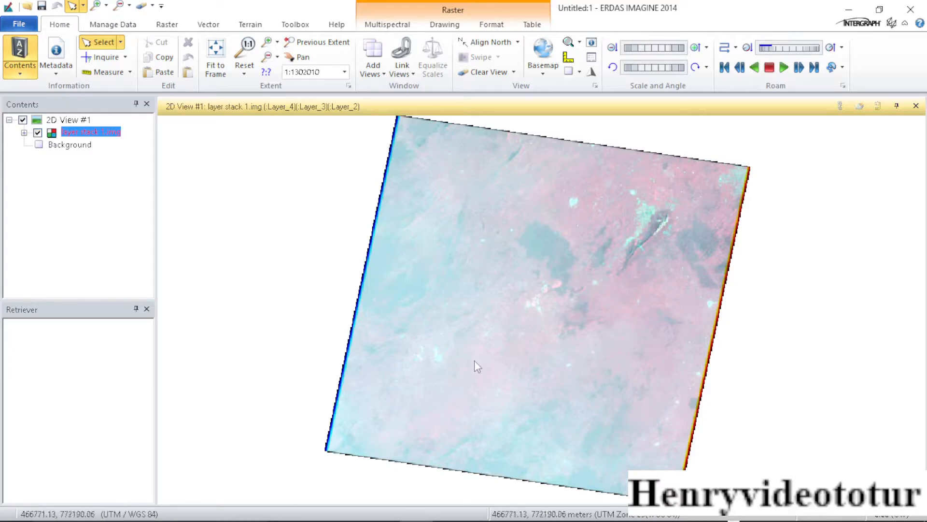
- Switch to ArcMap and start a new map from the Blank Map template
mouse_move(390, 520)
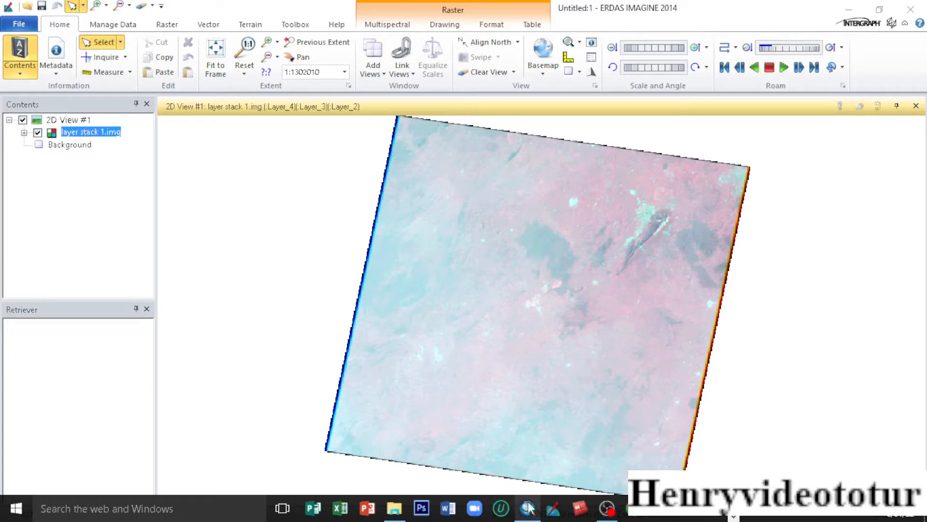
click(530, 509)
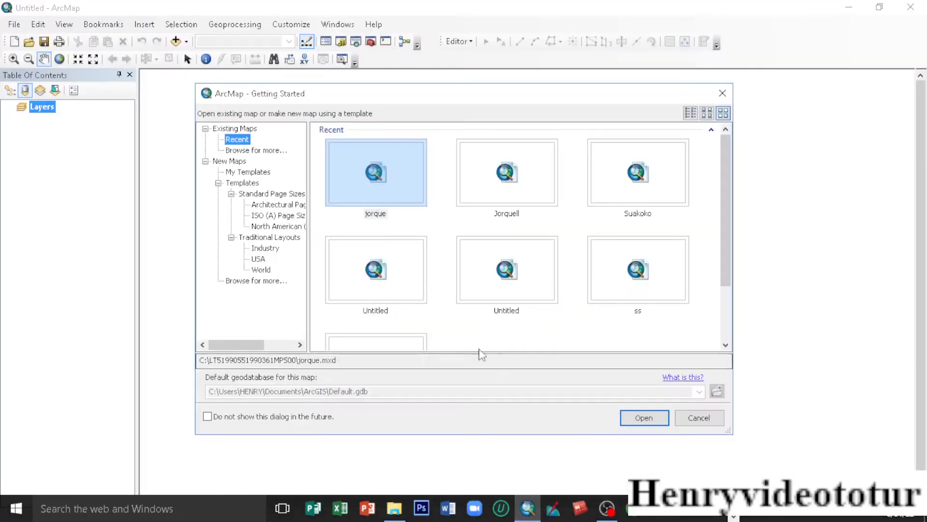
click(217, 161)
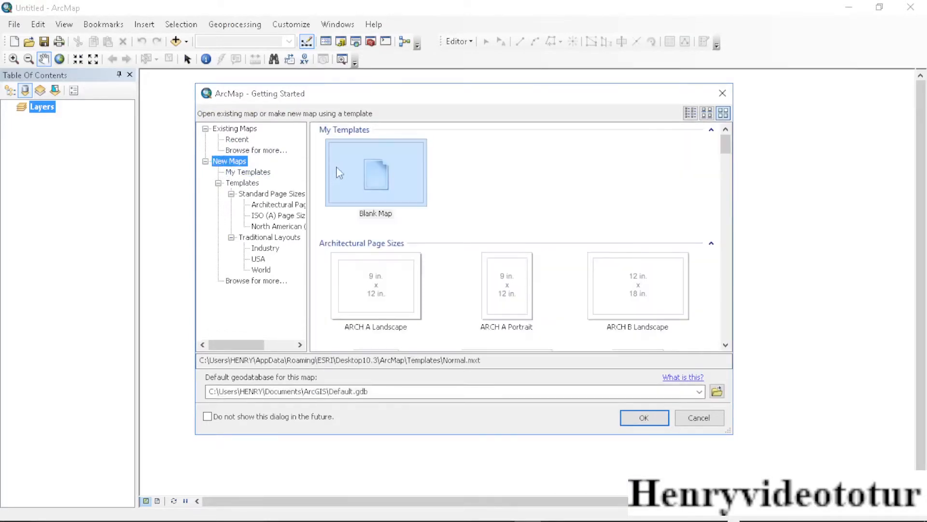
click(367, 175)
click(645, 418)
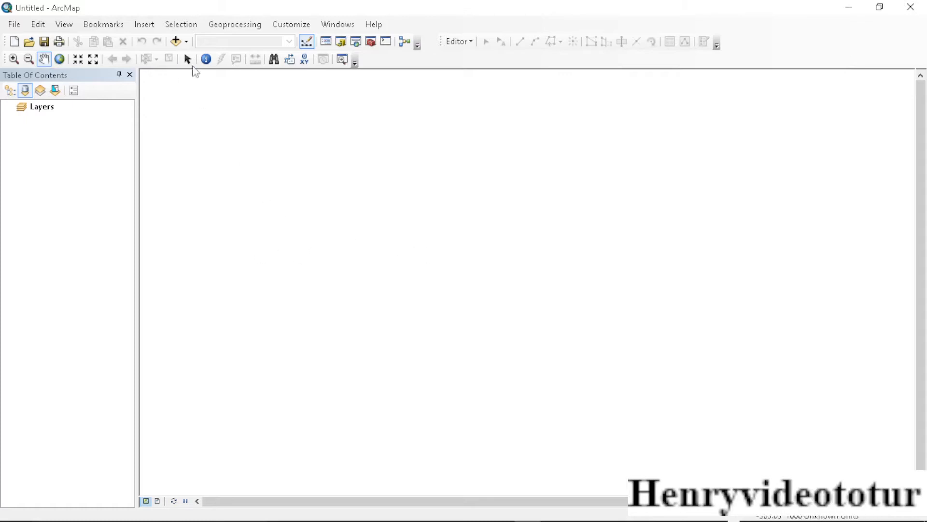
- Add the lbr_adm3.shp shapefile from the C:\Liberia_Shapefile folder to the map
click(175, 43)
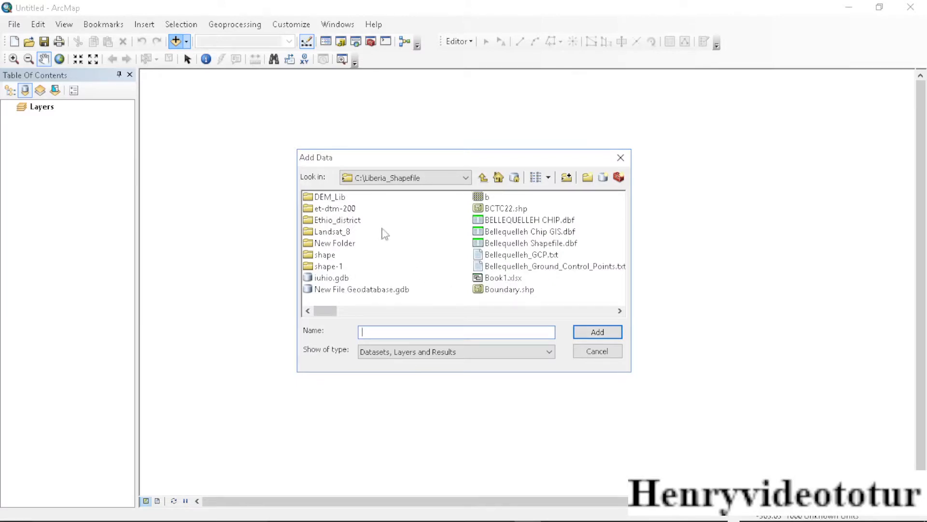
click(620, 311)
click(620, 310)
click(620, 311)
click(619, 311)
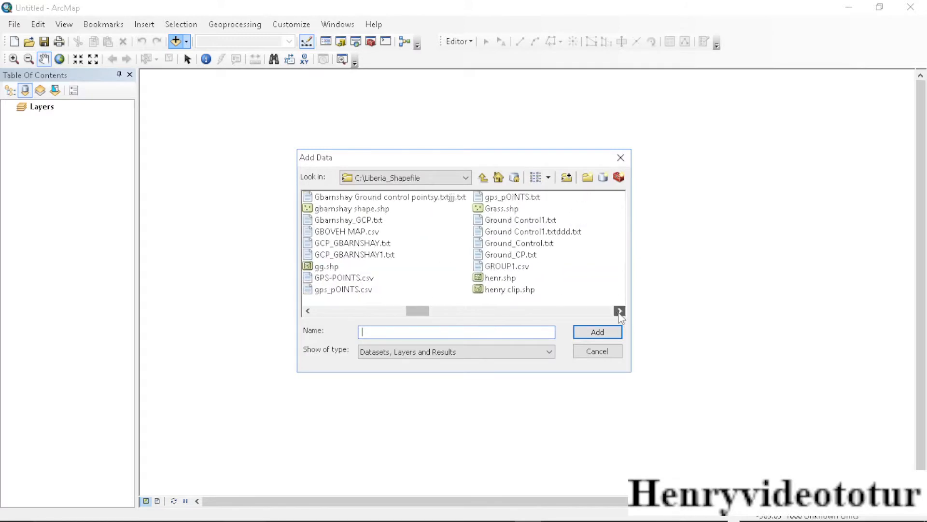
click(620, 310)
click(620, 311)
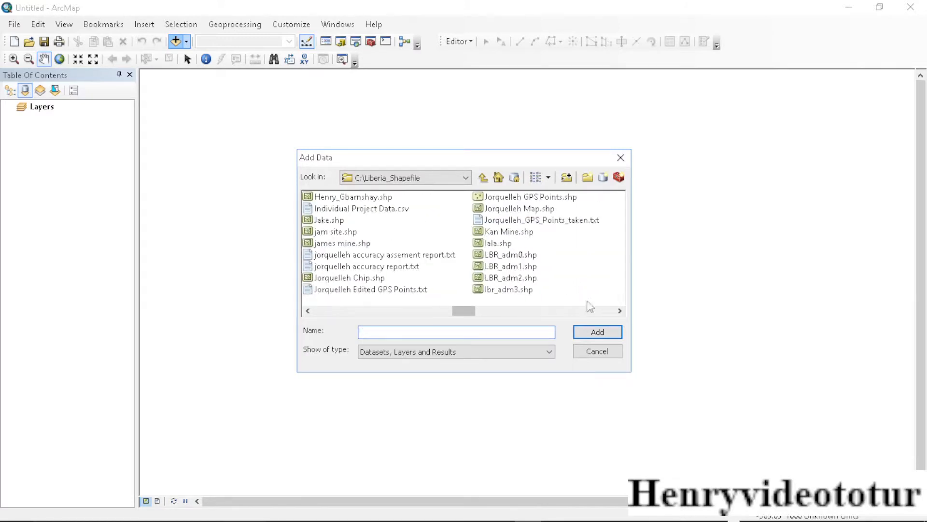
click(508, 291)
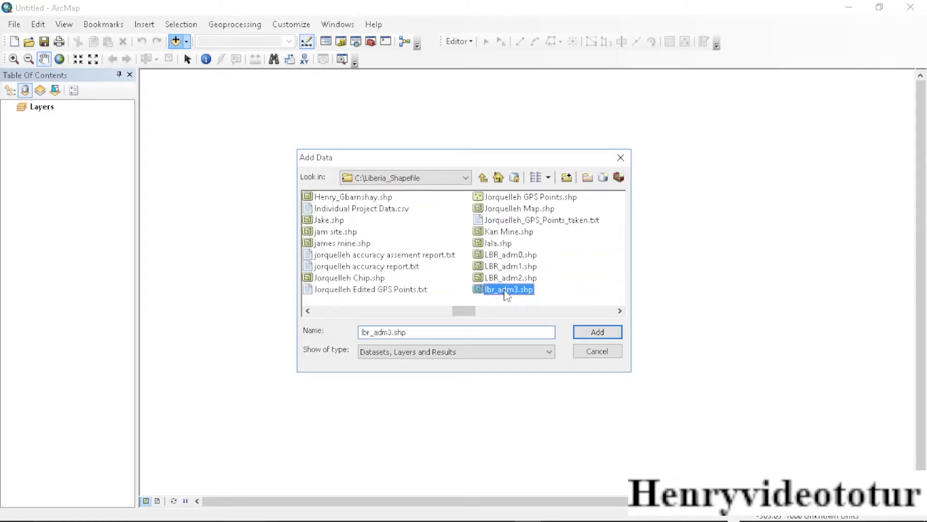
click(589, 332)
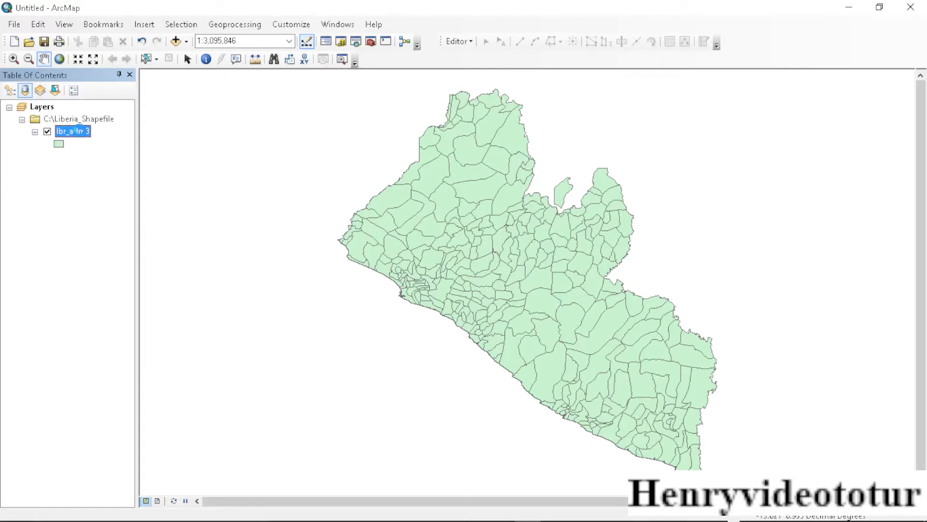
- Turn on feature labels for the lbr_adm3 layer and set the label field to NAME_3
right_click(78, 131)
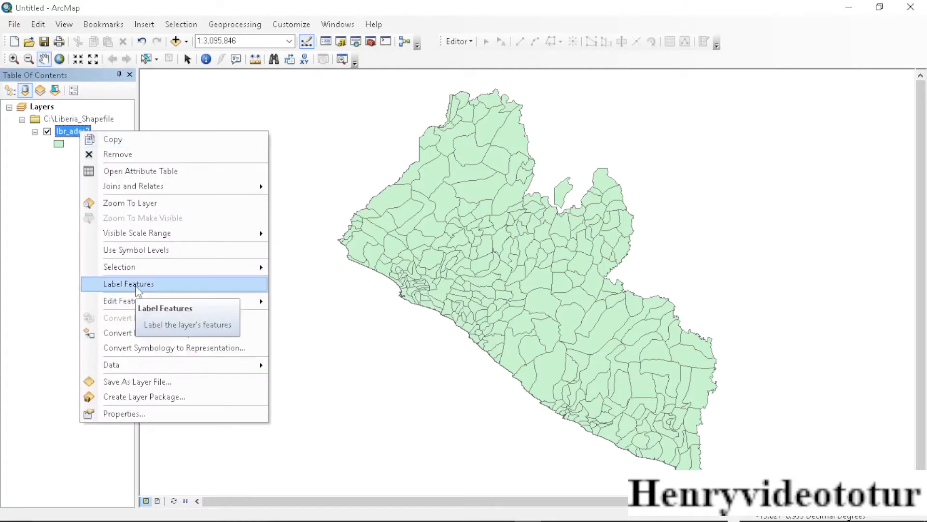
click(137, 285)
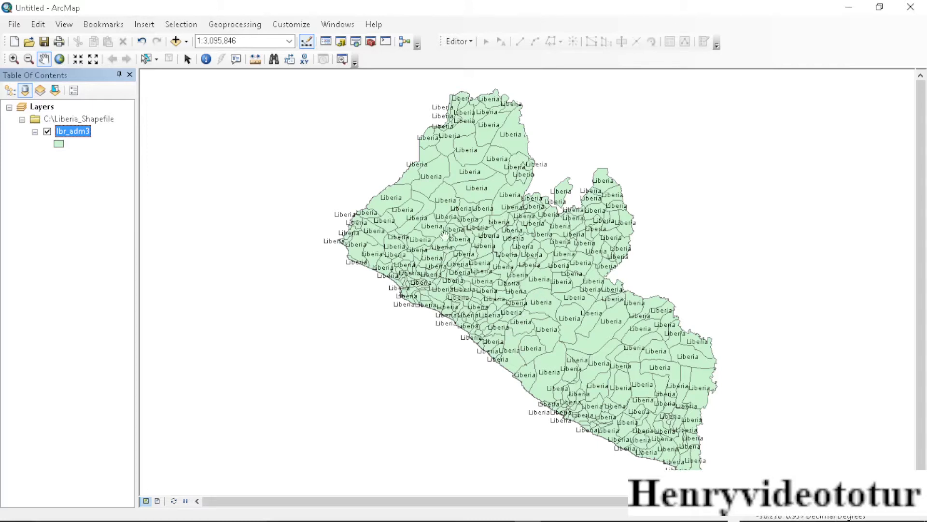
right_click(82, 138)
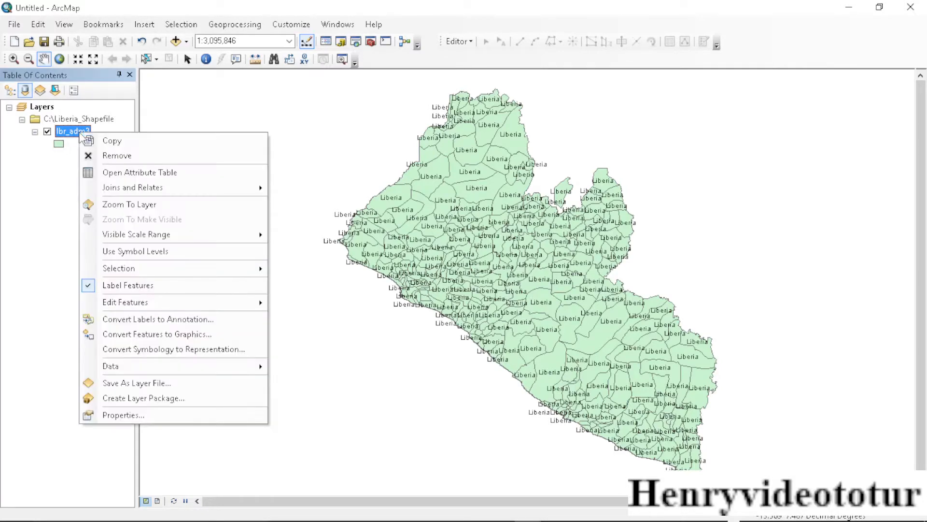
click(139, 417)
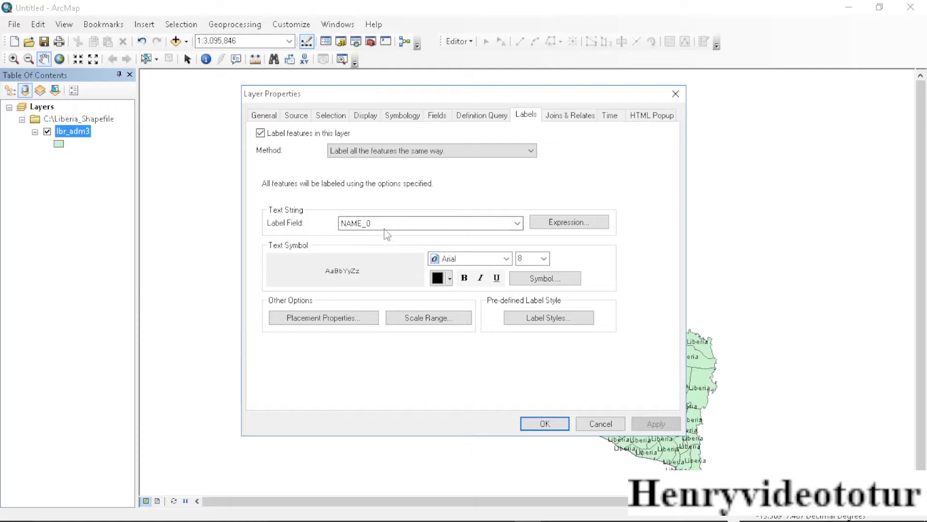
click(517, 223)
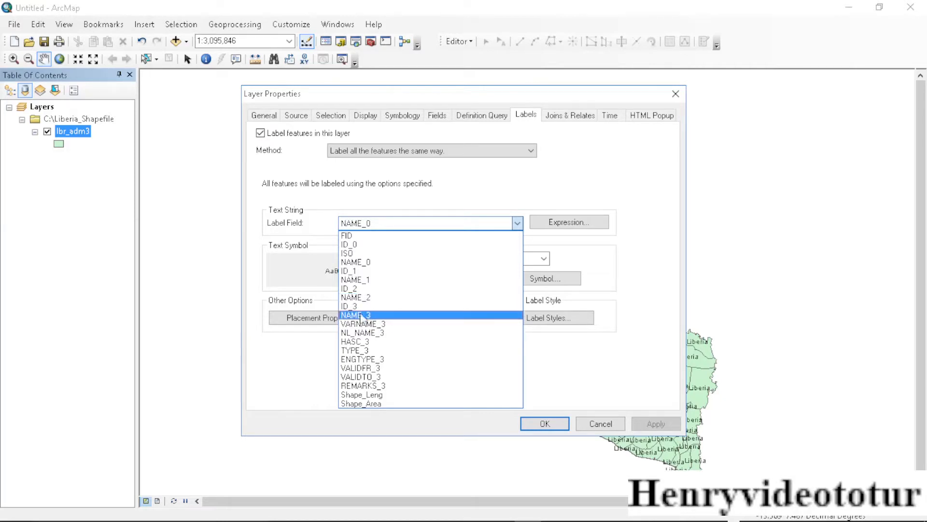
click(363, 319)
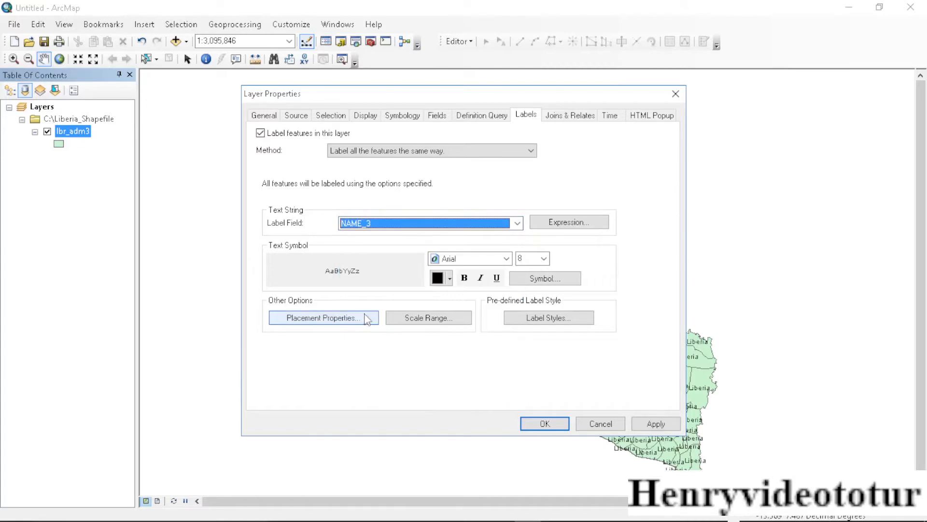
click(656, 425)
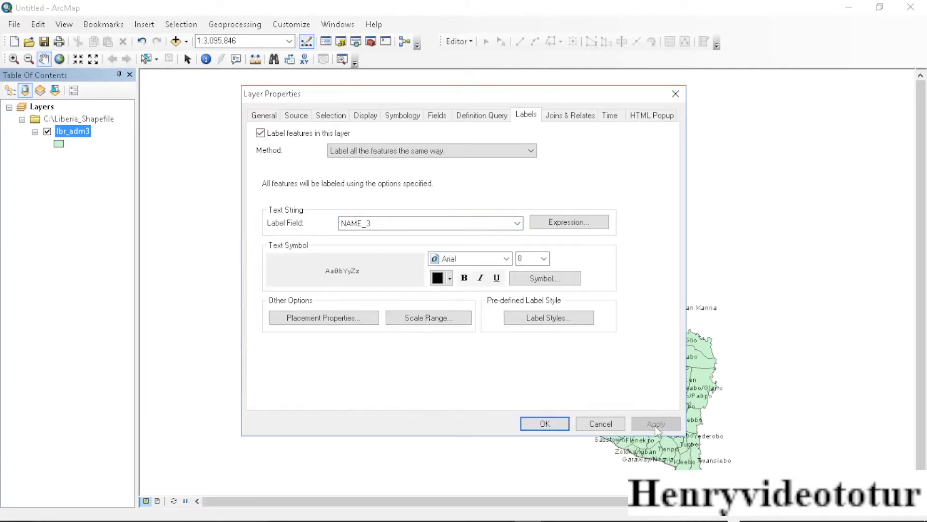
click(544, 424)
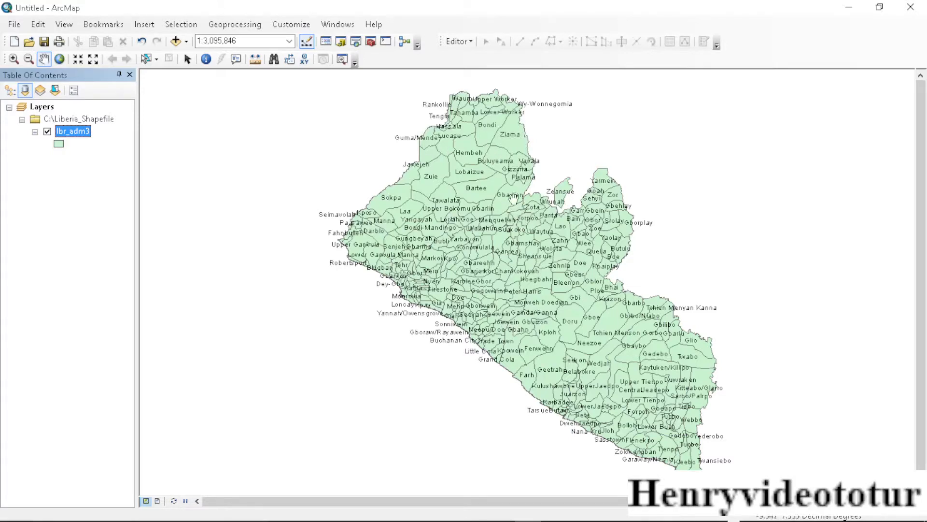
- Select the Jorquelleh district polygon in the lbr_adm3 layer
scroll(532, 227, up, 2)
scroll(531, 227, down, 5)
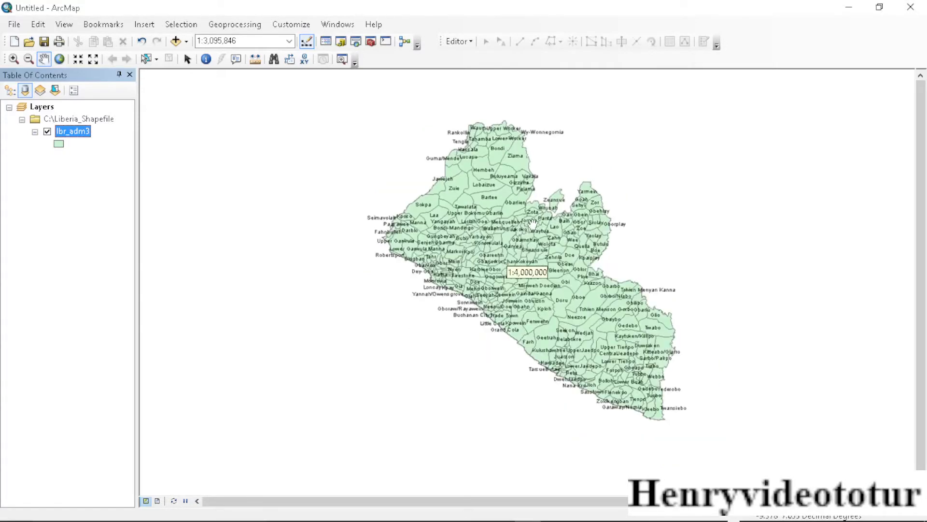
scroll(543, 223, down, 2)
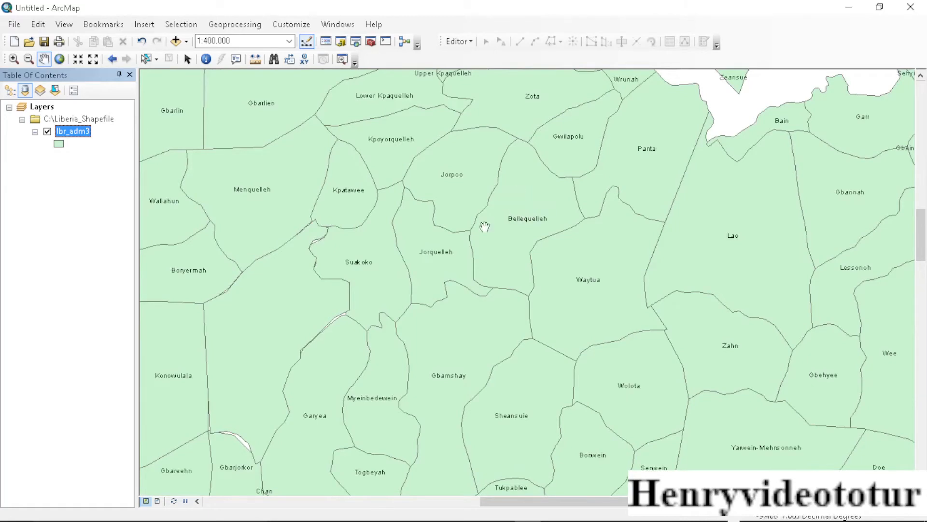
scroll(505, 217, down, 1)
scroll(505, 220, up, 1)
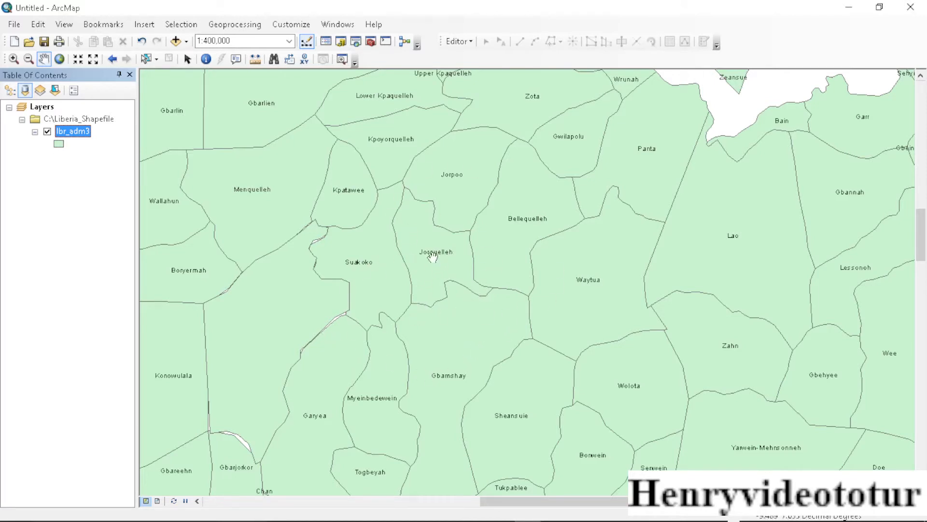
click(147, 59)
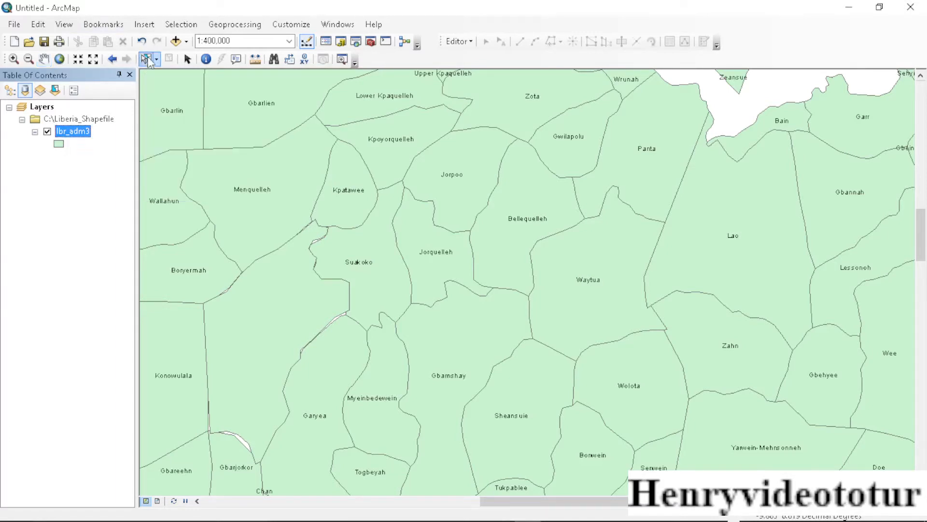
click(425, 251)
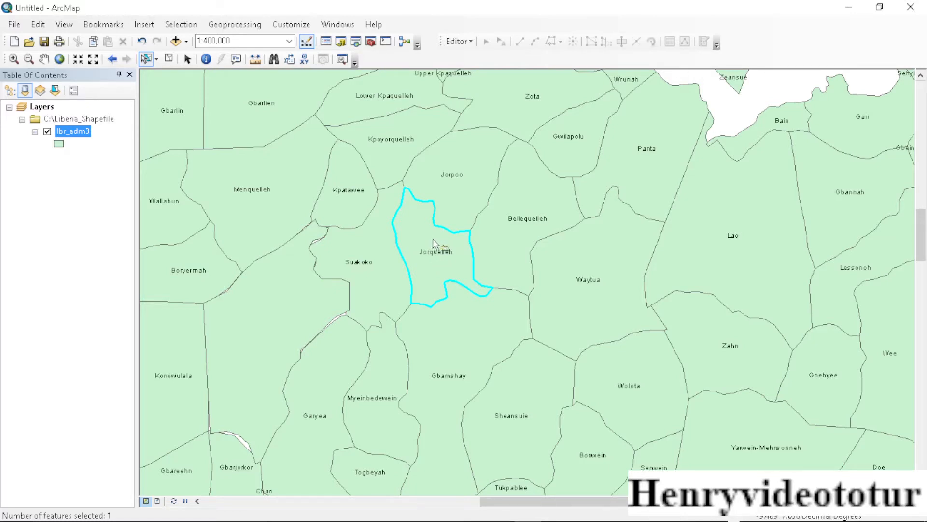
- Export the selected Jorquelleh feature to C:\Liberia_Shapefile\Export_Output_6.shp using the layer's source coordinate system, and add it to the map
right_click(74, 136)
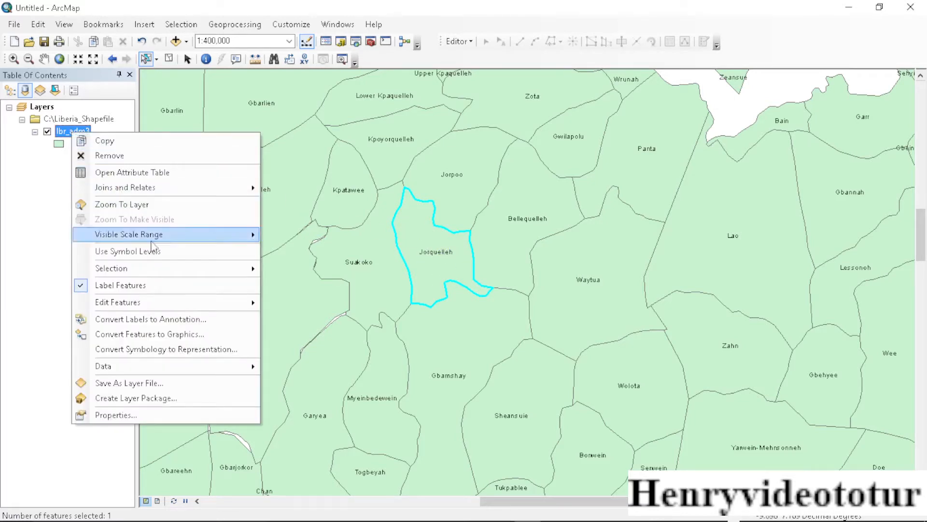
mouse_move(139, 372)
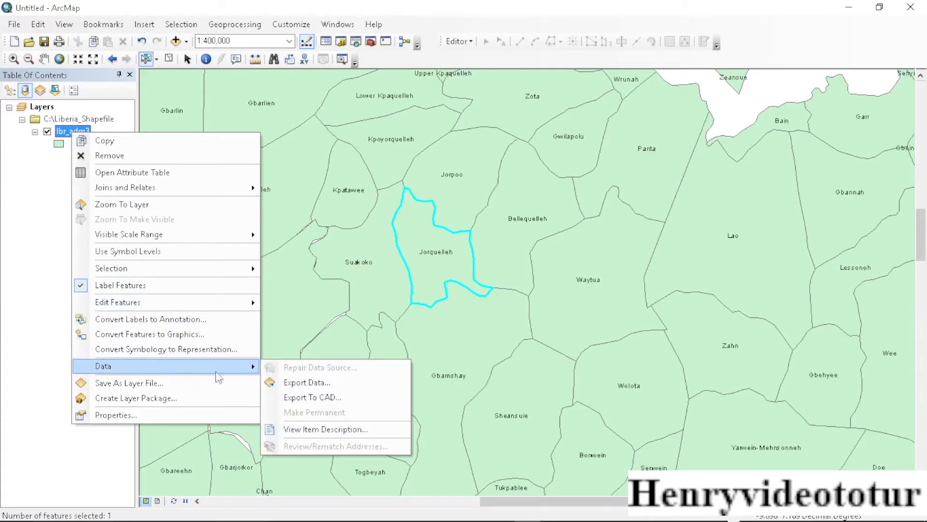
click(304, 383)
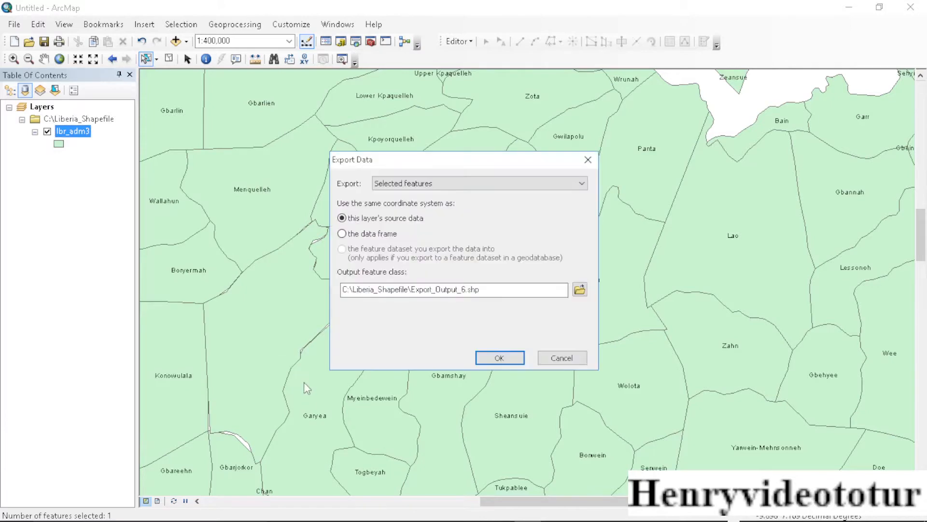
click(499, 358)
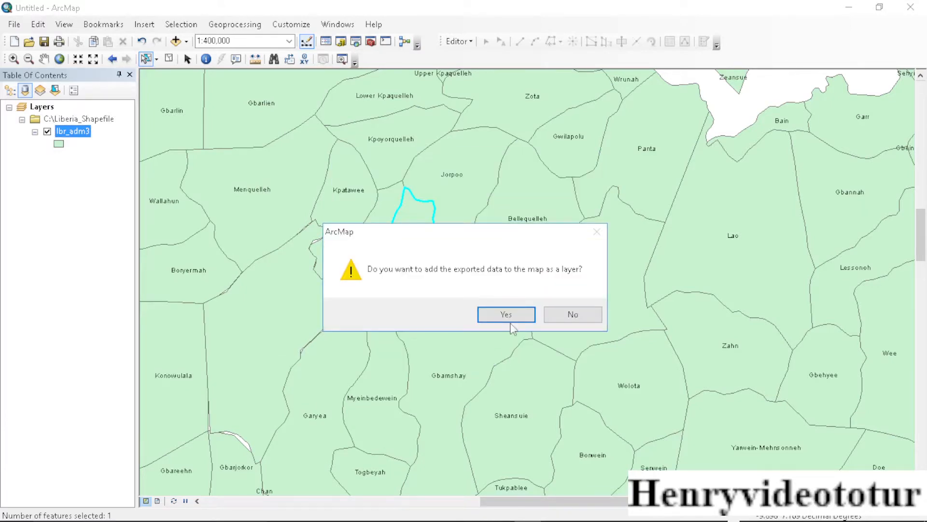
click(506, 314)
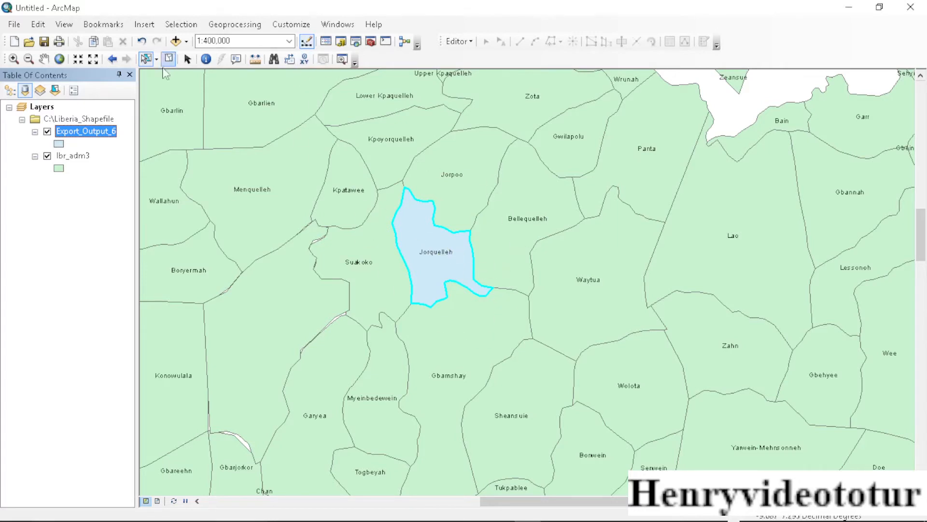
click(371, 42)
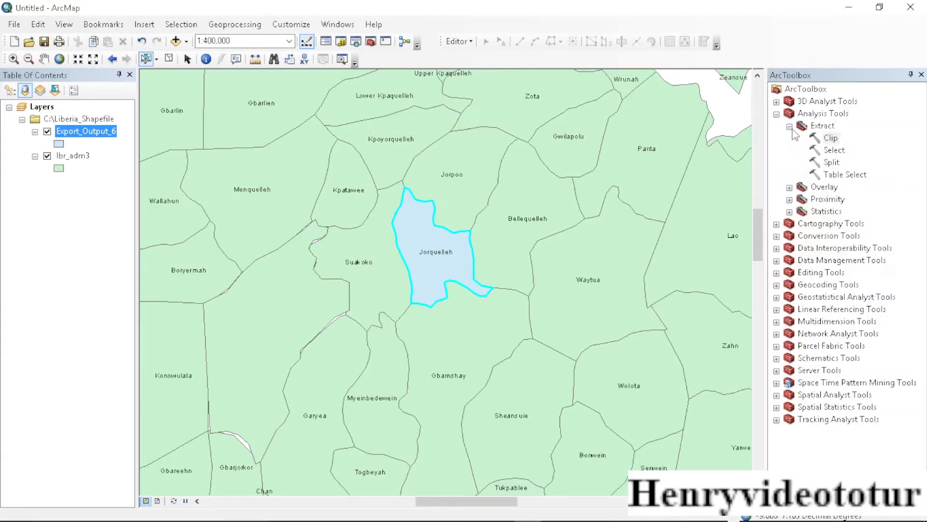
click(783, 125)
click(777, 113)
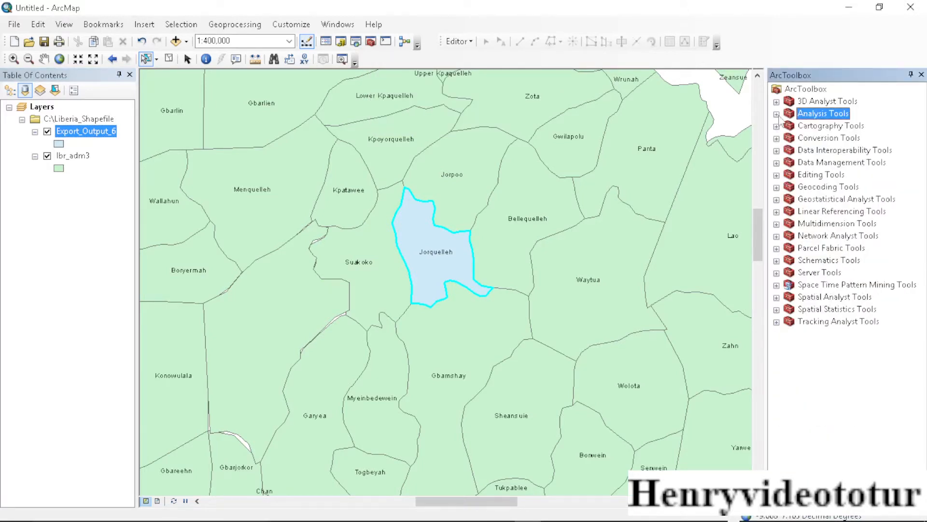
click(922, 74)
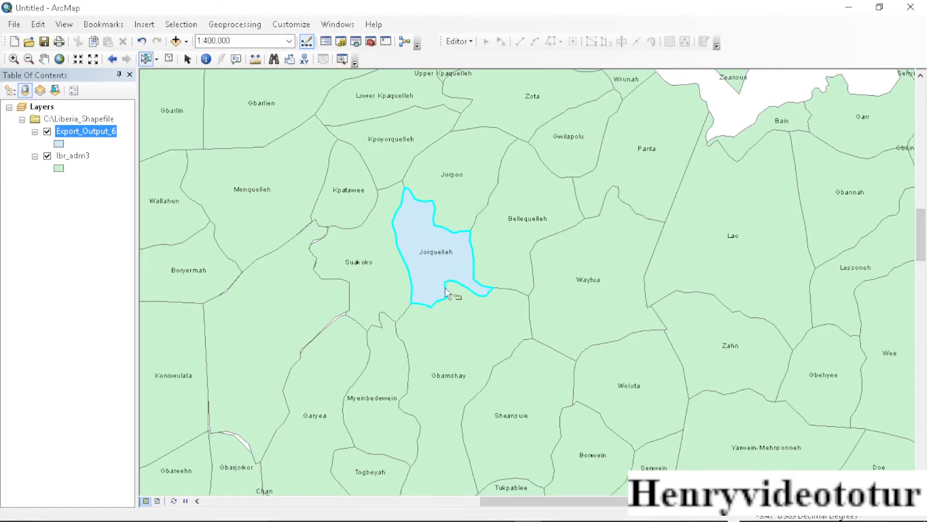
- Start the Clip analysis tool with lbr_adm3 as the input features and Export_Output_6 as the clip features
click(371, 43)
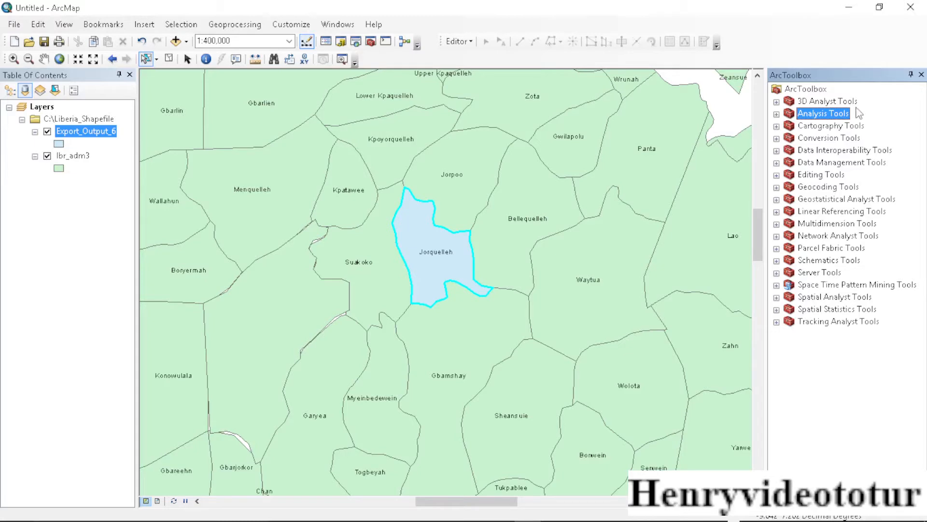
click(777, 115)
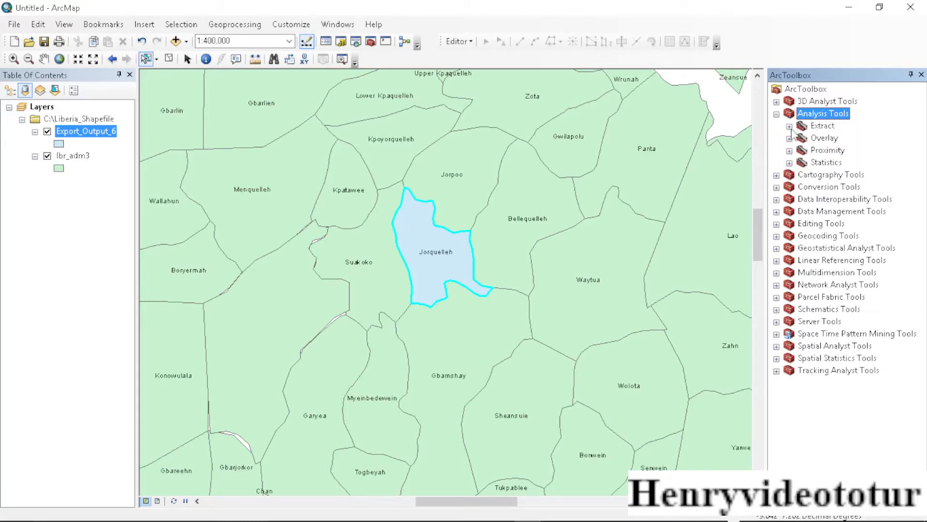
click(789, 126)
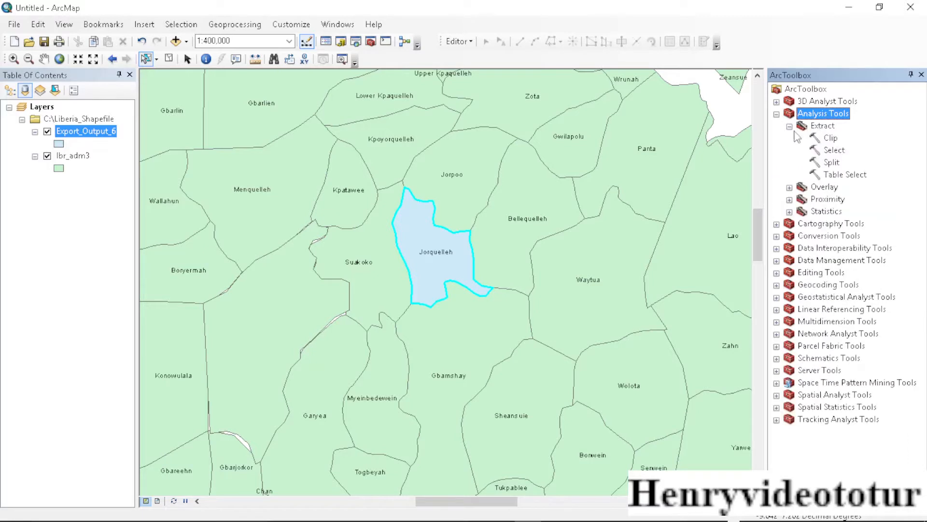
double_click(830, 138)
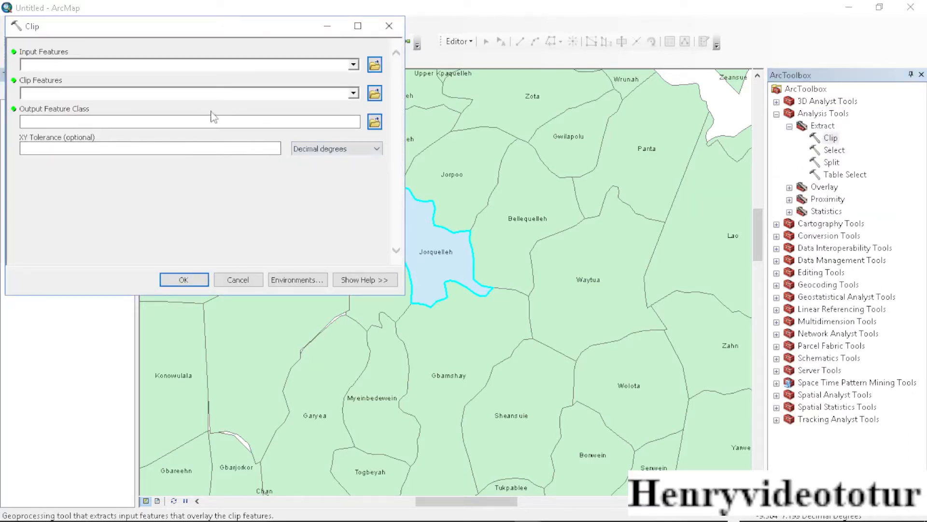
click(354, 65)
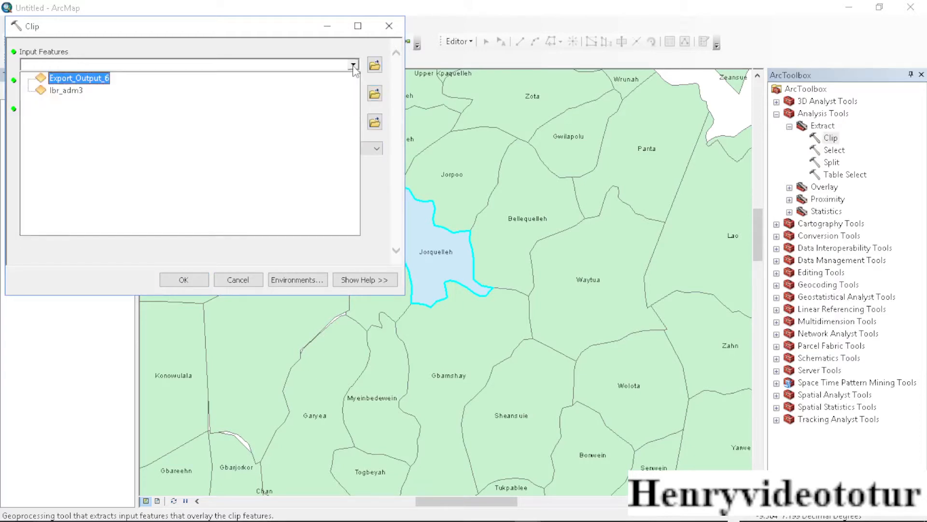
click(74, 91)
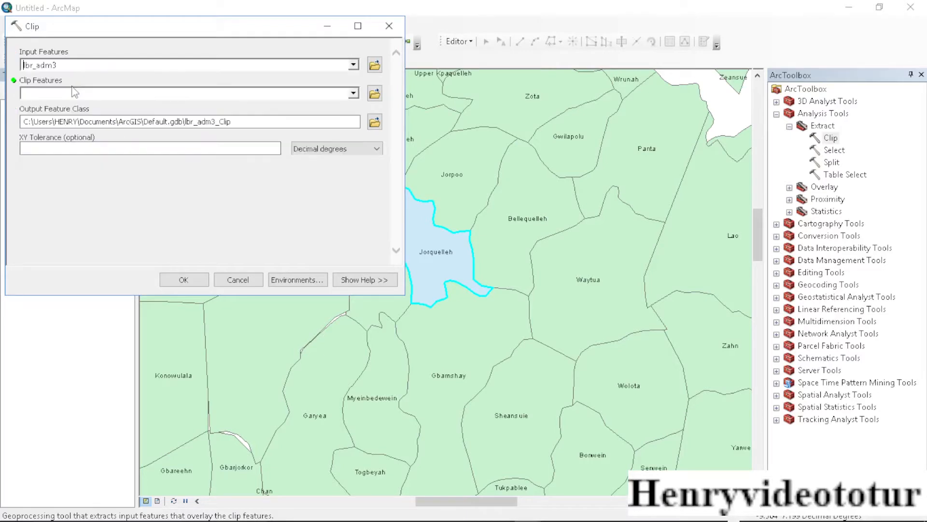
click(353, 93)
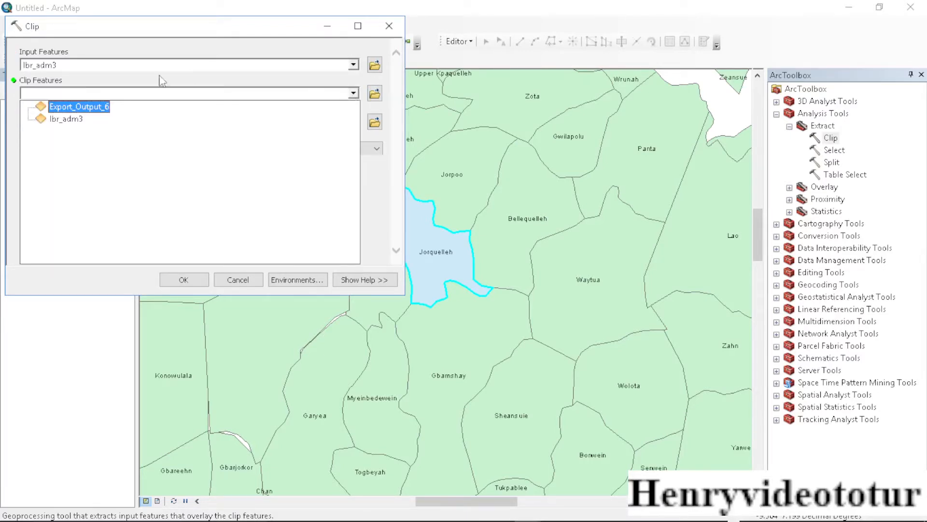
click(92, 108)
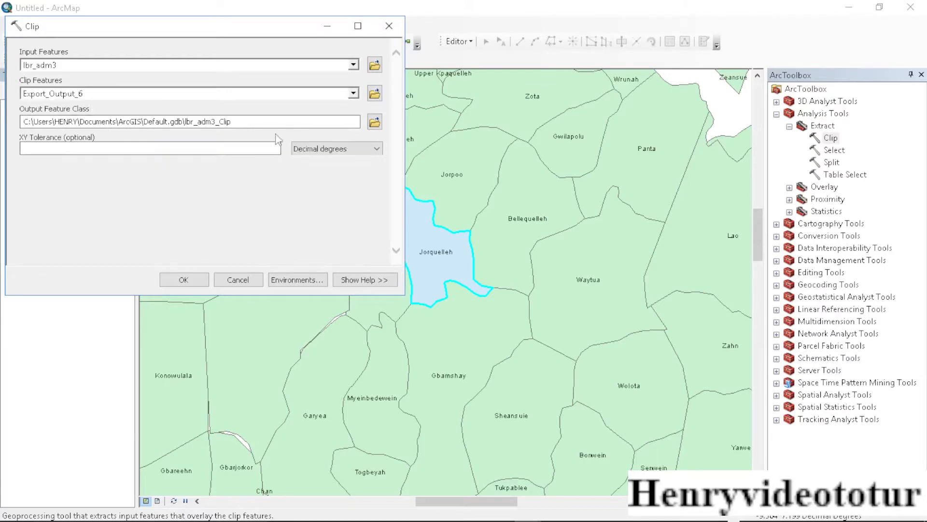
- Set the clip output to Jorquelleh Chip Sh.shp in C:\Liberia_Shapefile and run the tool
click(375, 123)
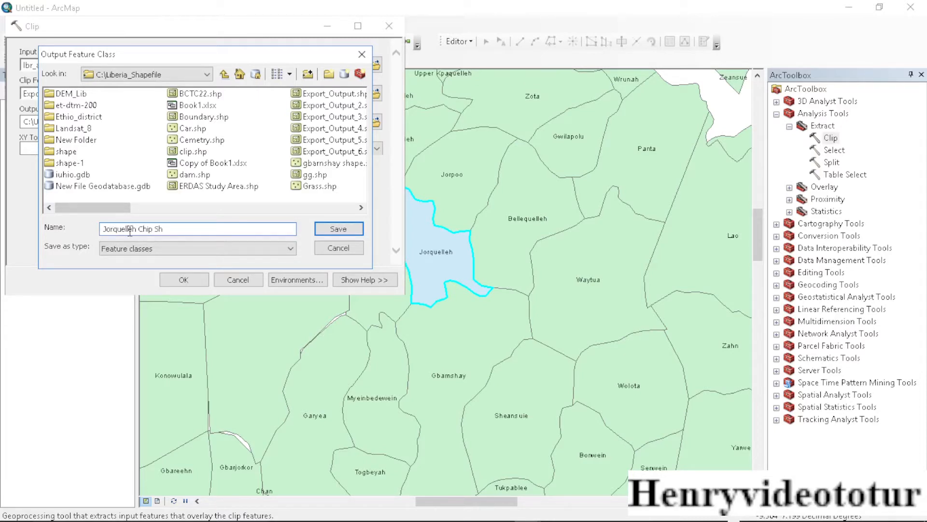
click(333, 231)
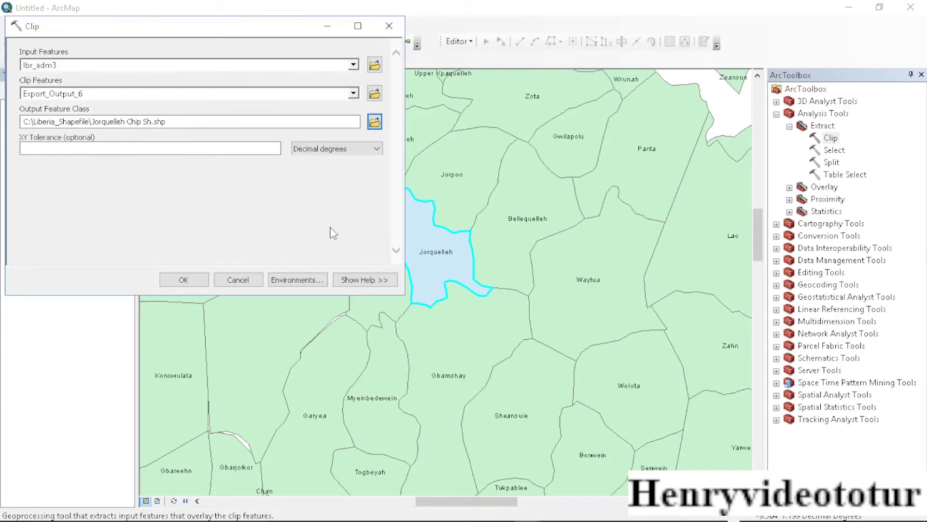
click(191, 281)
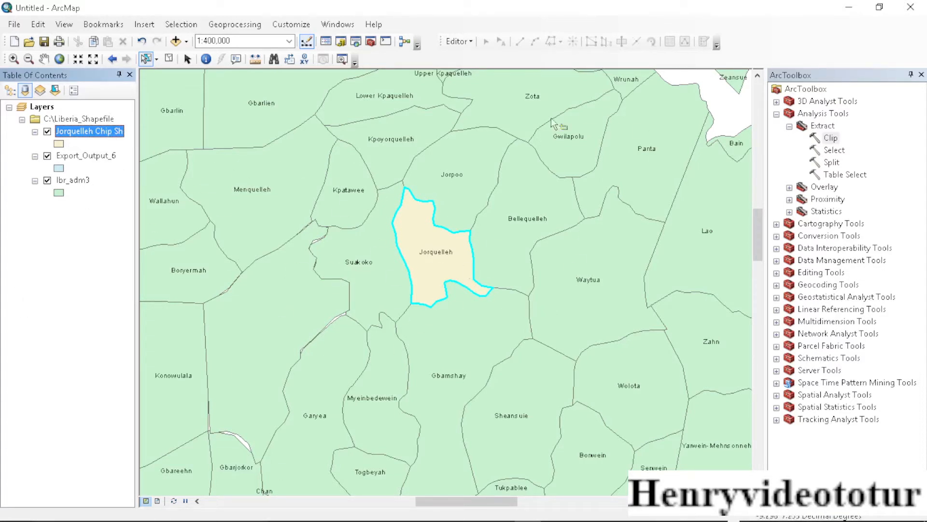
- Hide the Export_Output_6 and lbr_adm3 layers so only the clipped Jorquelleh layer is displayed
click(47, 156)
click(47, 181)
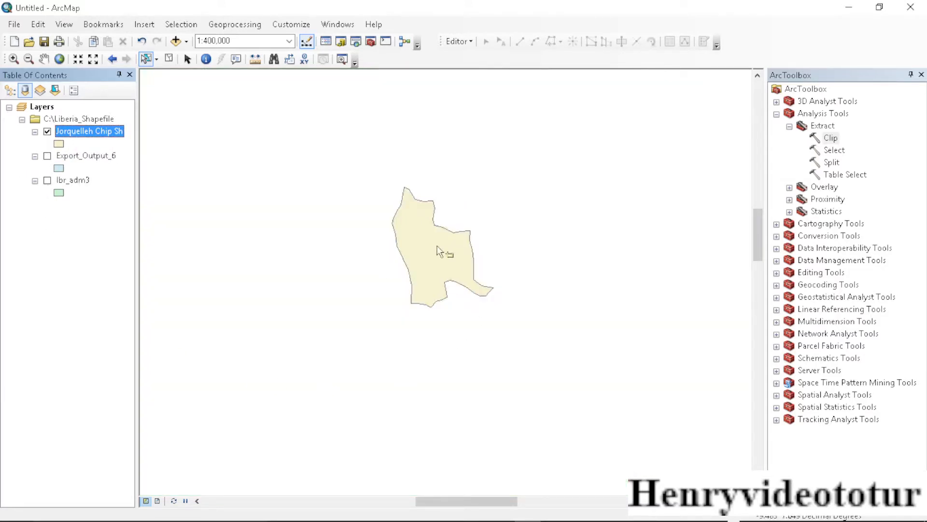
scroll(438, 250, down, 1)
scroll(437, 251, down, 1)
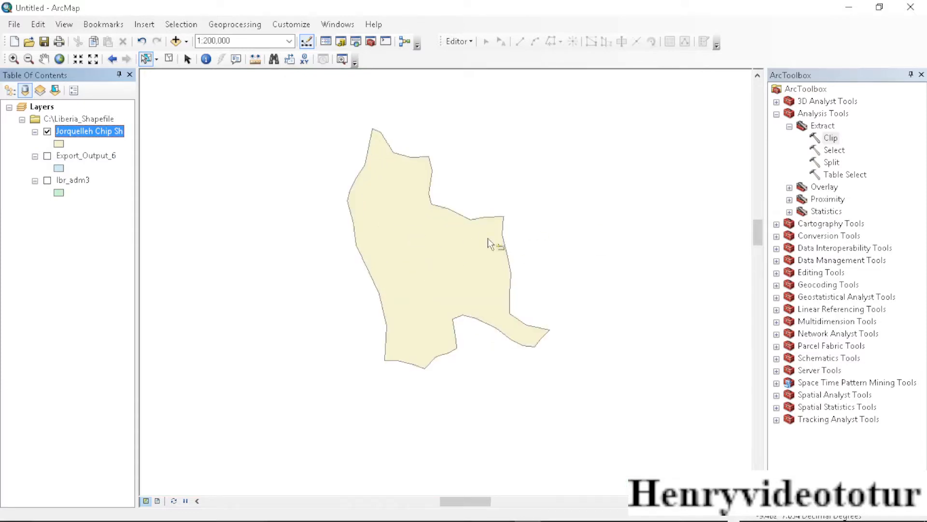
- Collapse the Analysis Tools toolbox and close ArcToolbox
click(790, 126)
click(777, 114)
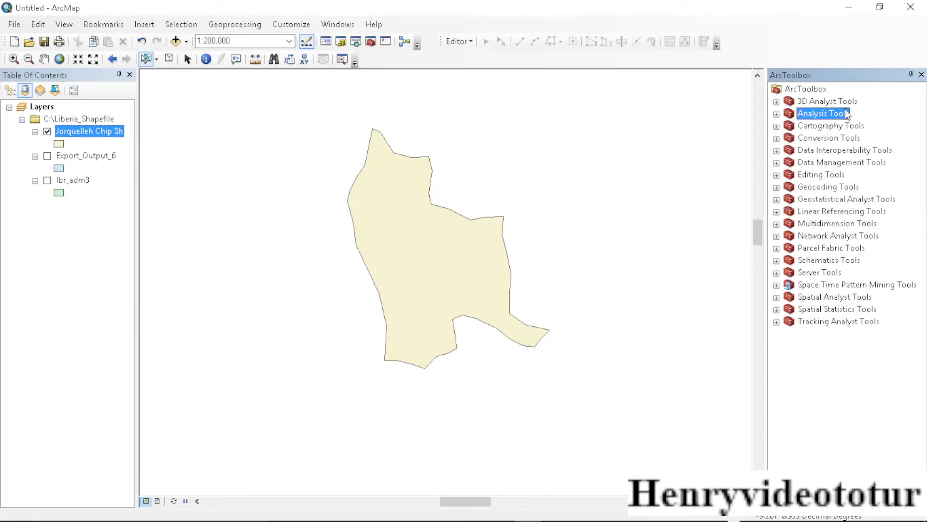
click(921, 75)
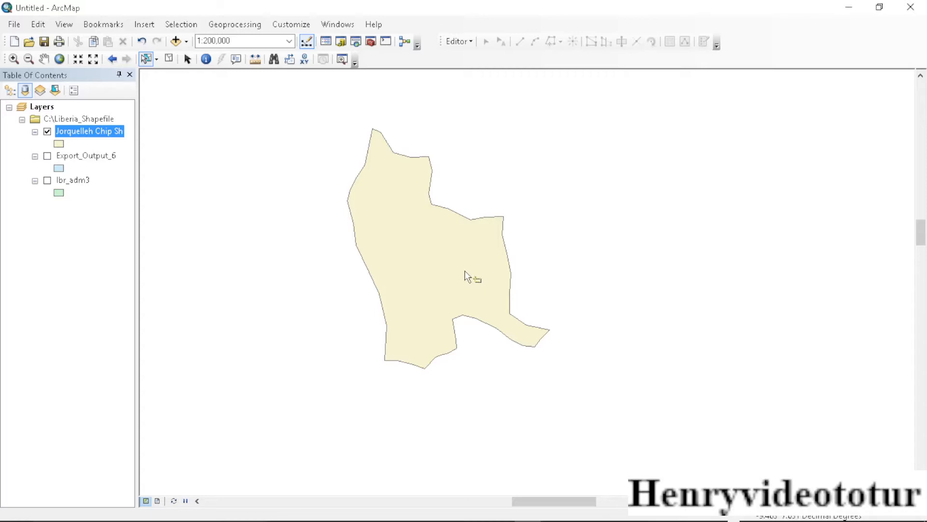
- Switch to ERDAS IMAGINE and add the vector layer Jorquelleh Chip Sh.shp from C:\Liberia_Shapefile over the layer stack image
mouse_move(724, 502)
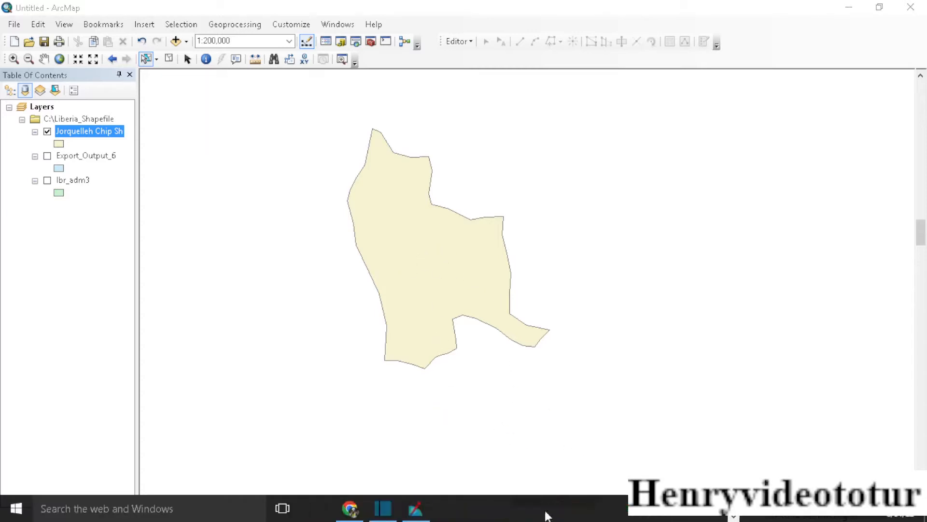
click(415, 509)
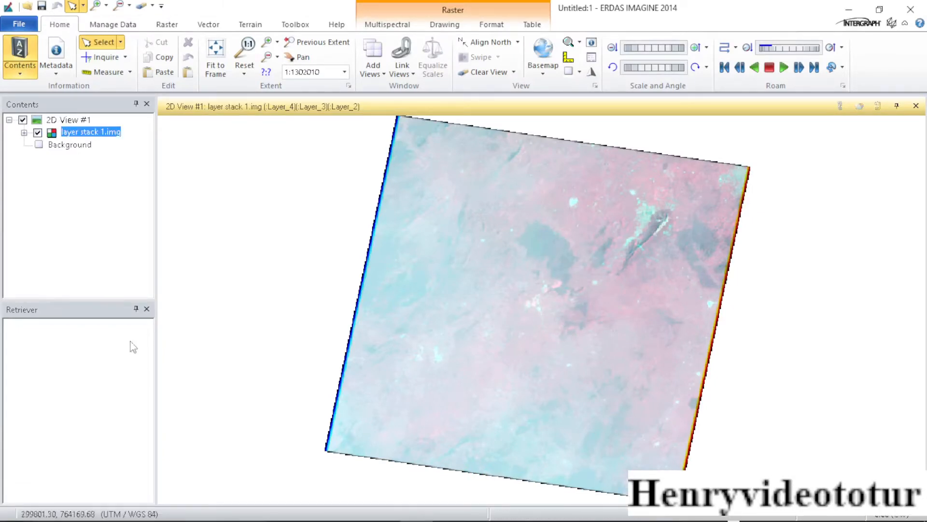
right_click(288, 144)
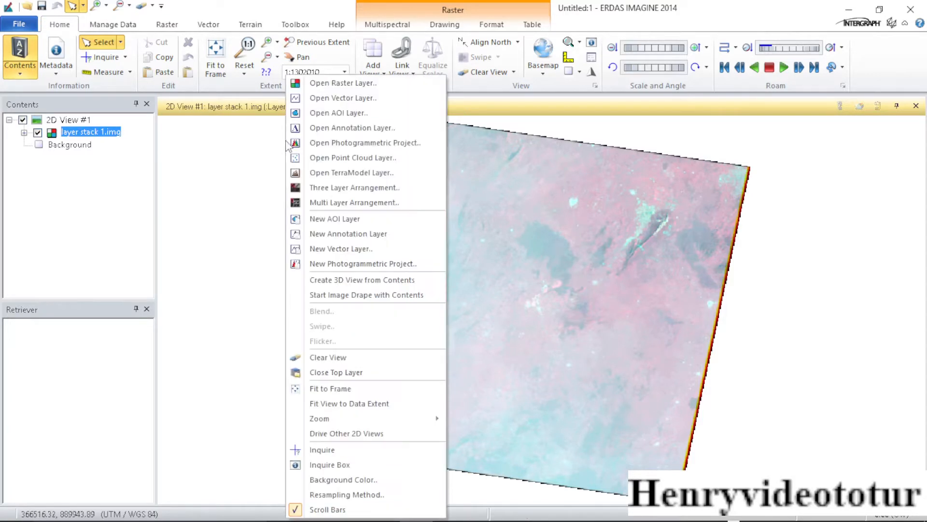
click(358, 98)
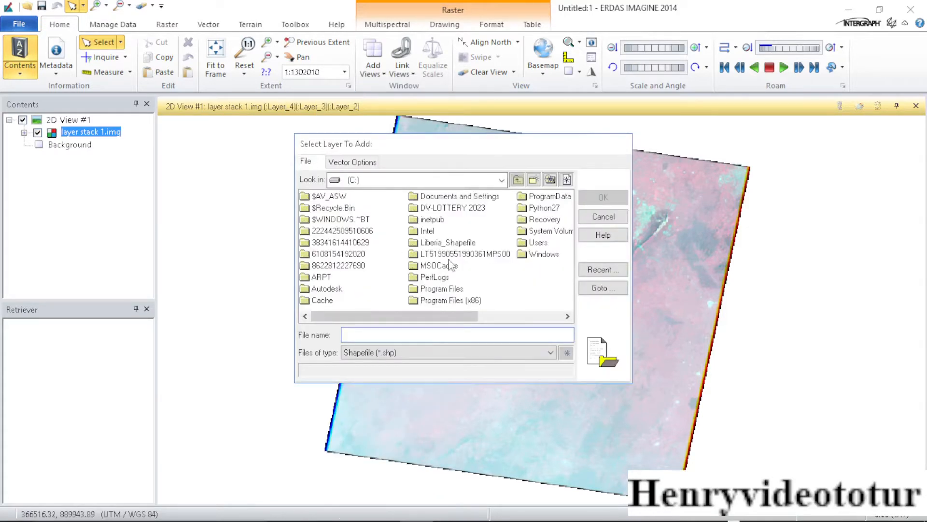
double_click(445, 244)
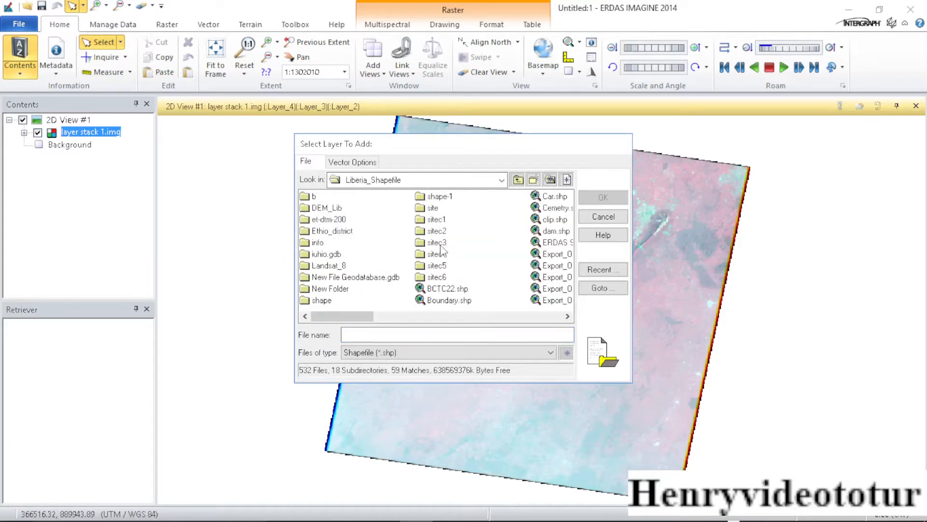
click(568, 316)
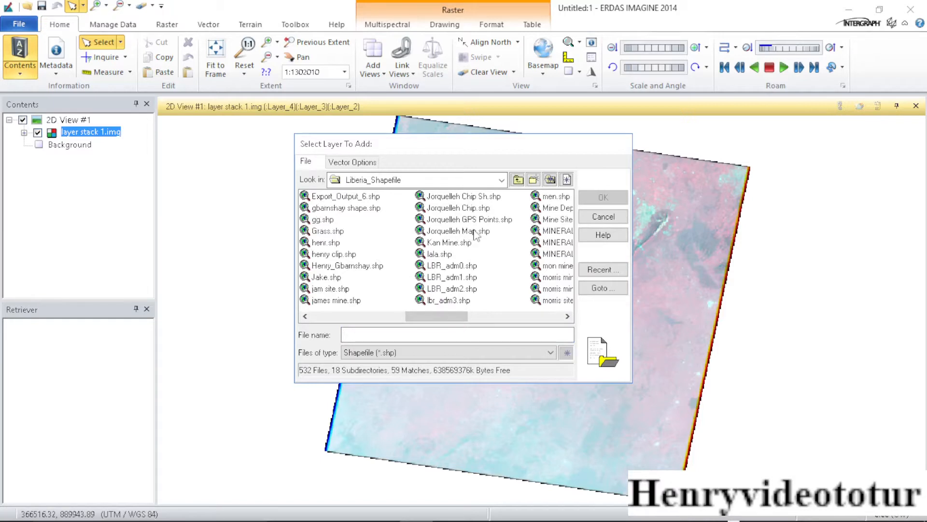
click(472, 209)
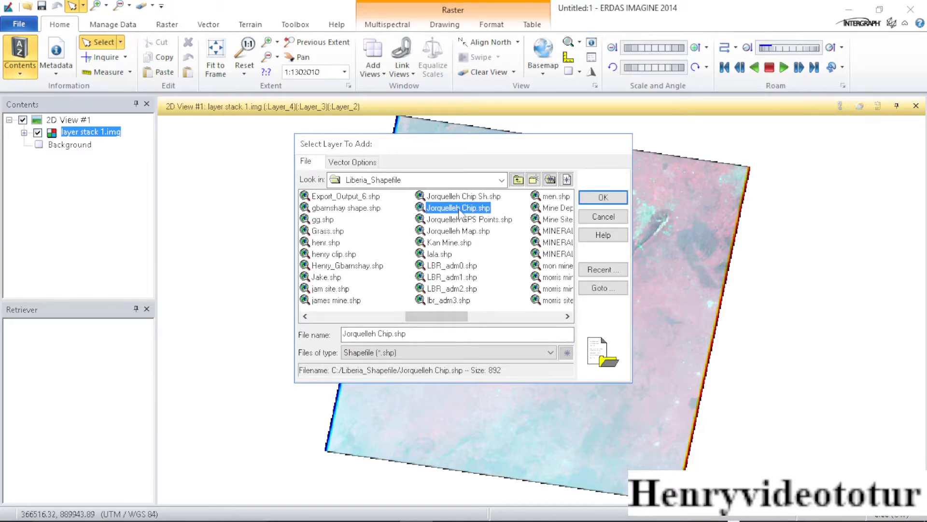
click(470, 197)
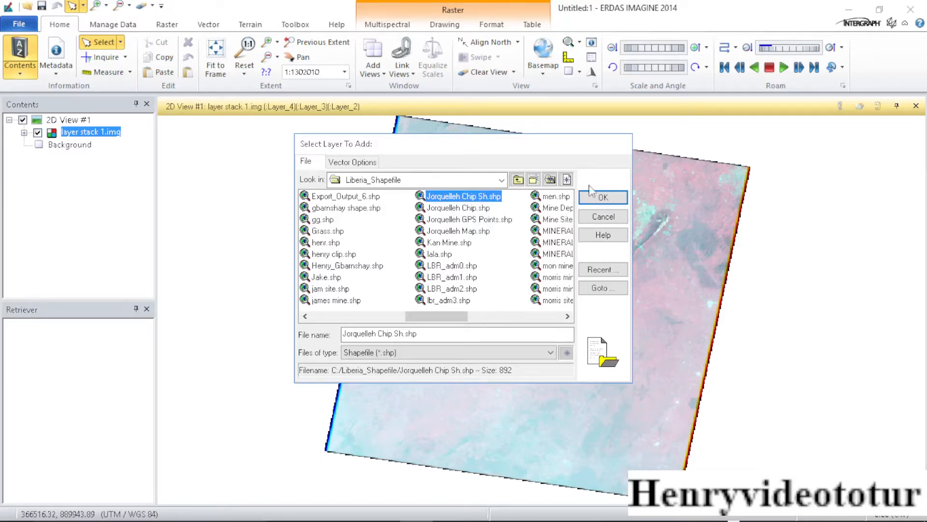
click(603, 199)
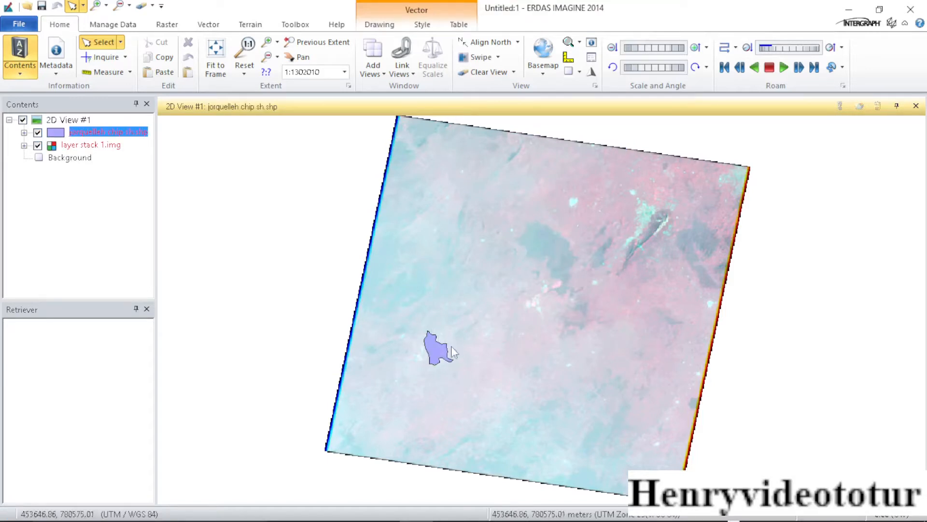
- Start MosaicPro from the current 2D view so the layer stack image is loaded for mosaicking
scroll(436, 341, up, 5)
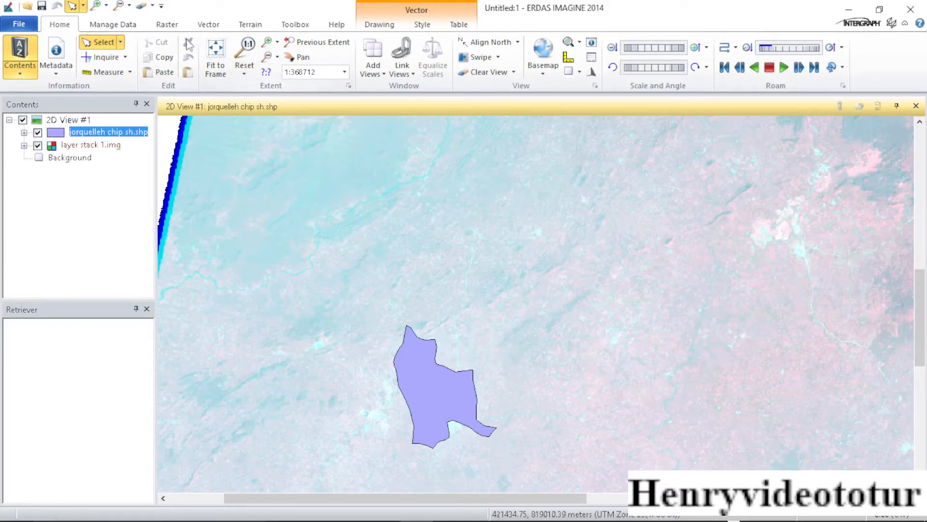
click(168, 25)
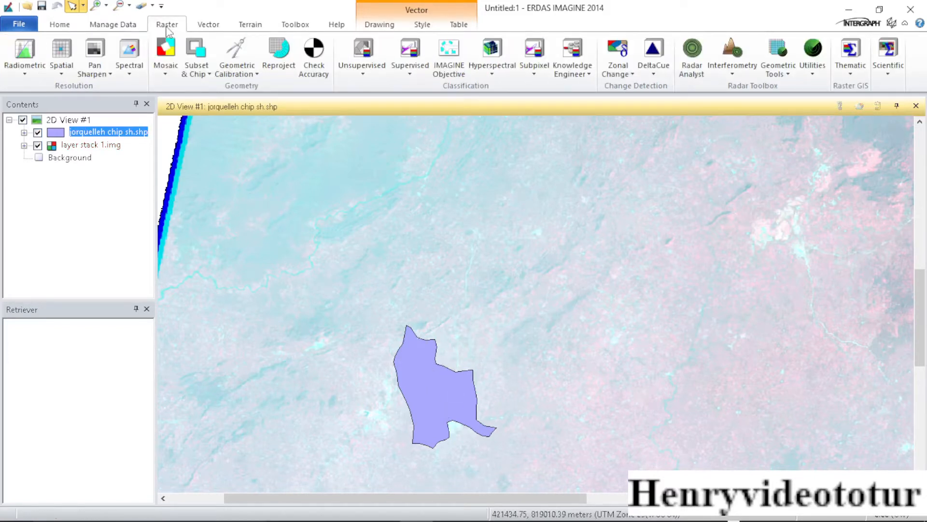
click(165, 76)
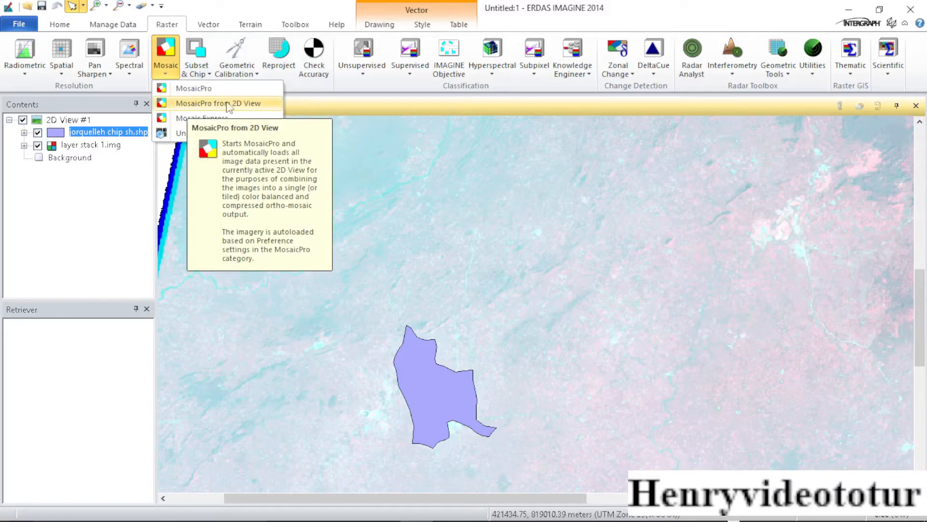
click(186, 103)
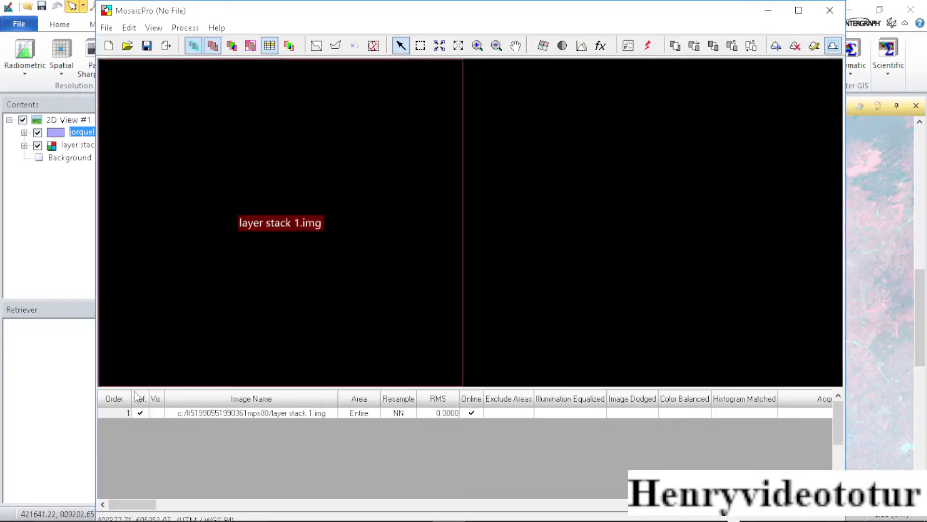
- Select layer stack 1.img in MosaicPro and display its raster image and the output area boundaries
click(128, 413)
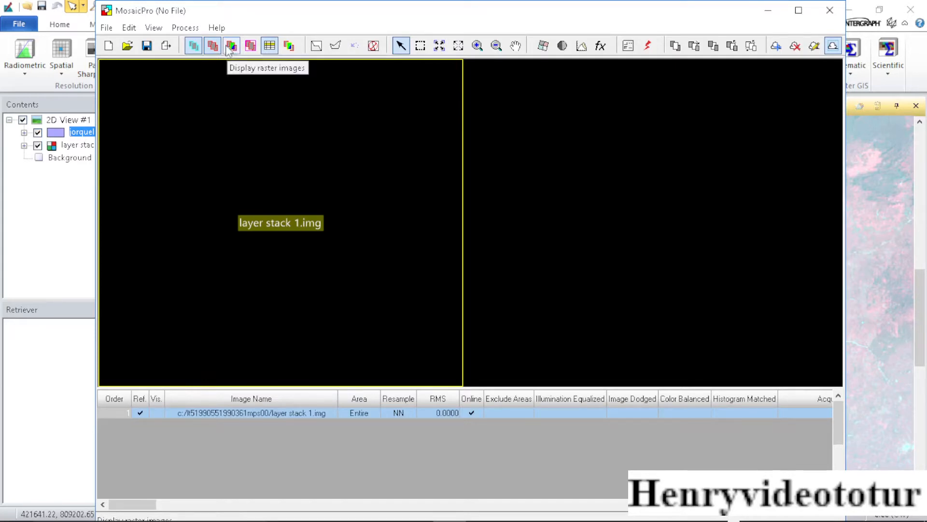
click(230, 47)
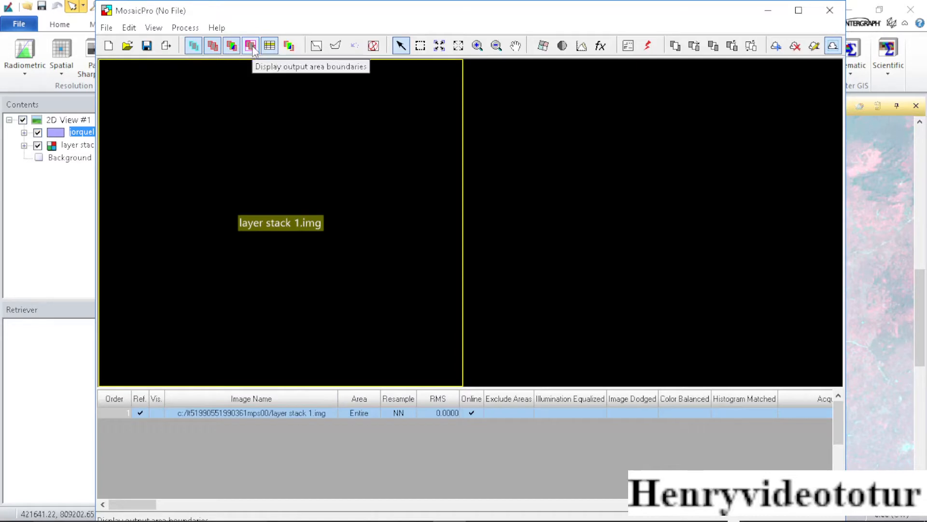
click(251, 48)
click(290, 51)
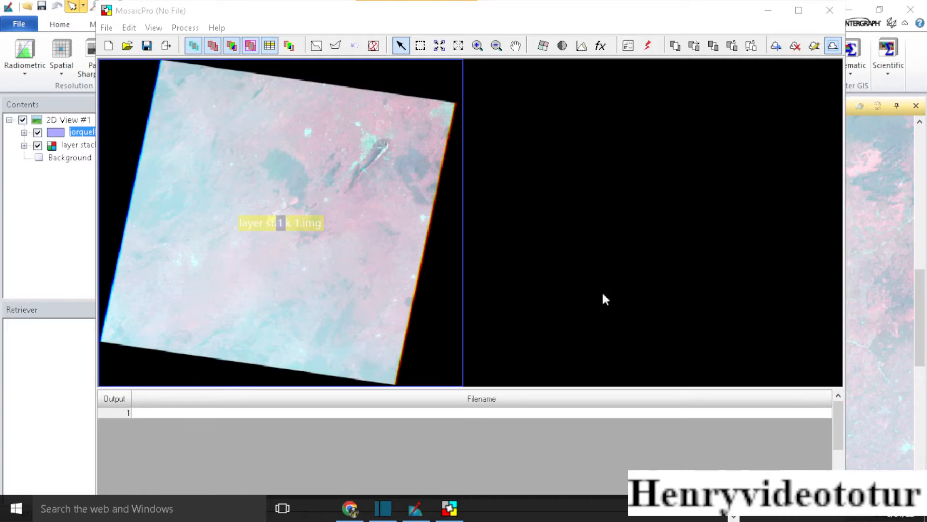
- Define the output map area by the Polygon Vector File method, using C:/Liberia_Shapefile/Jorquelleh Chip Sh.shp as the vector file
click(629, 47)
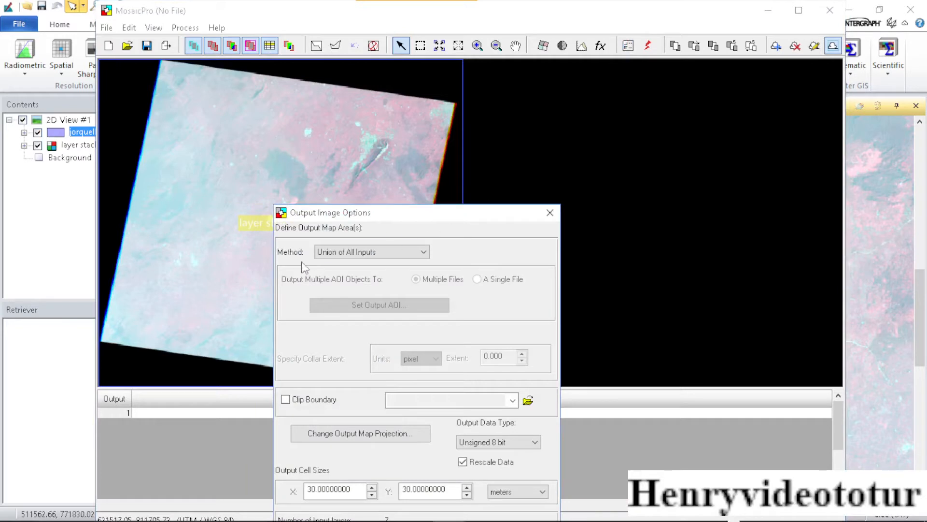
click(423, 255)
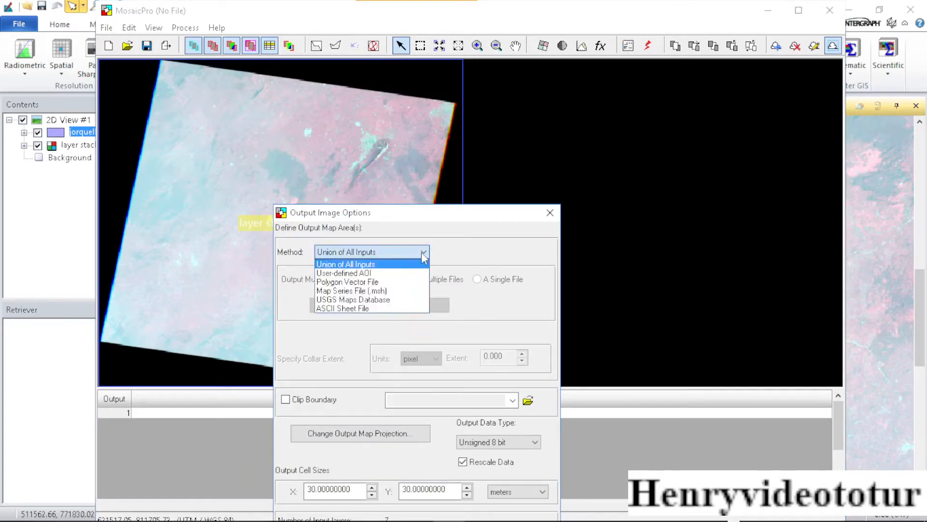
click(352, 283)
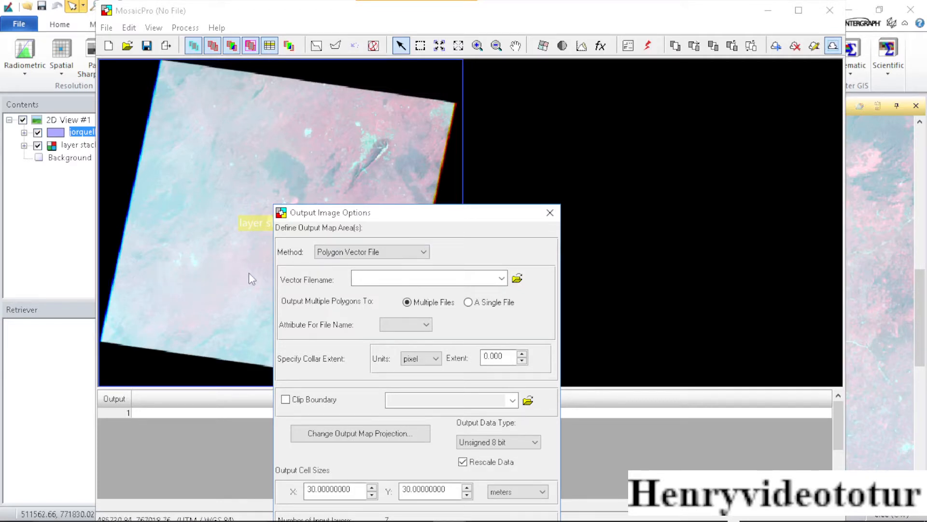
click(503, 281)
click(503, 280)
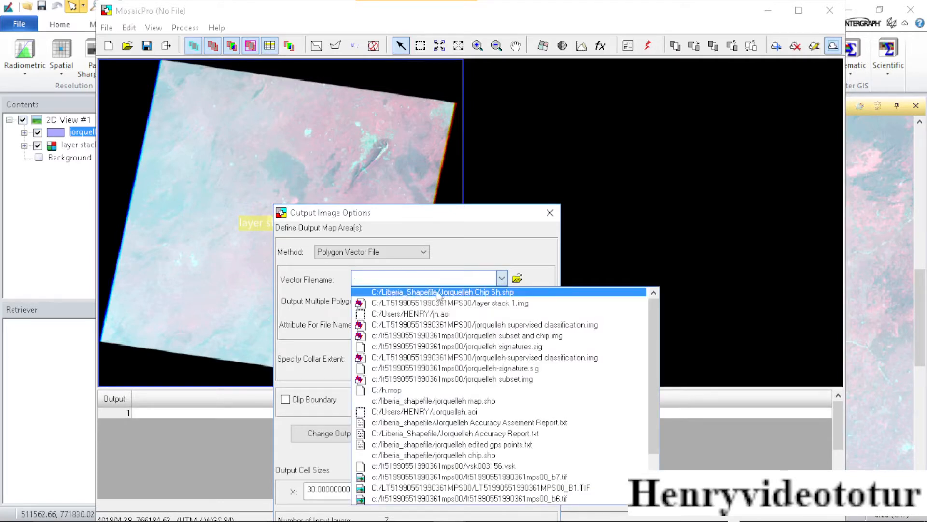
click(474, 293)
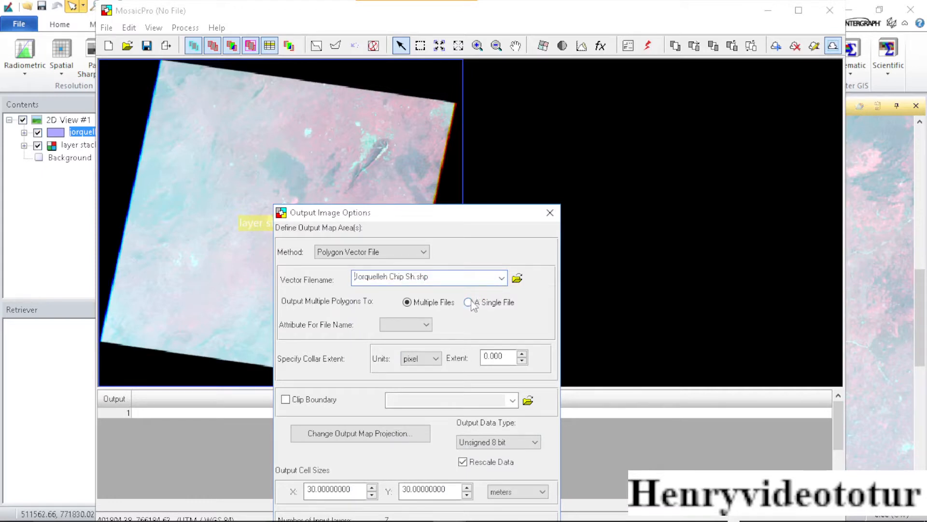
- Output multiple polygons to a single file and apply the output image options
click(469, 302)
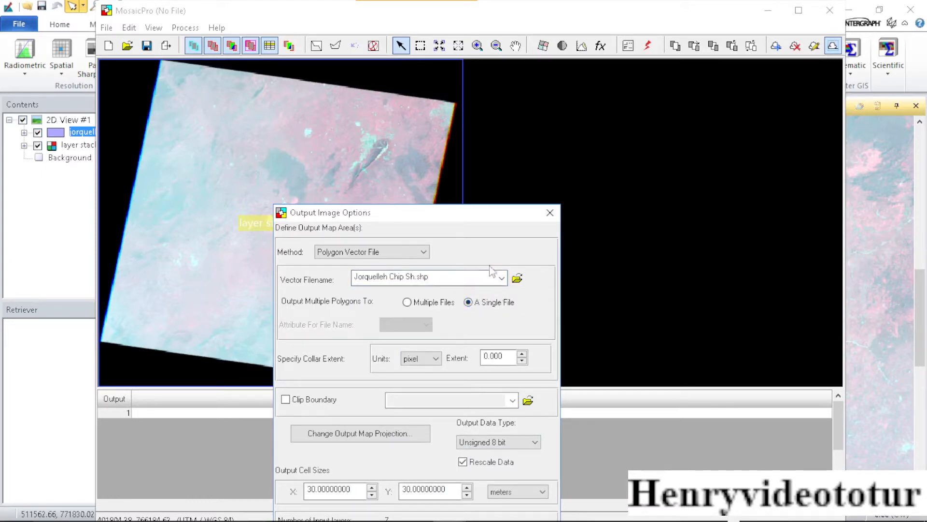
drag(482, 212, 557, 79)
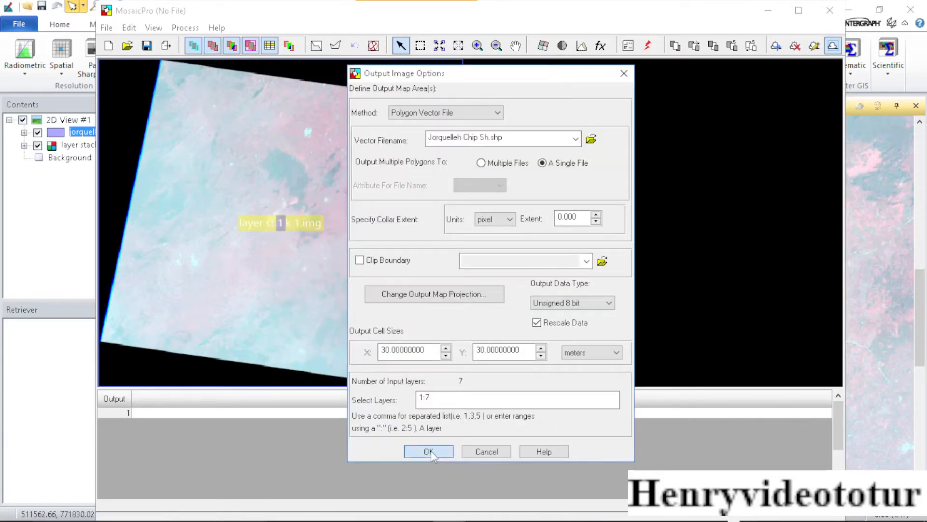
click(428, 452)
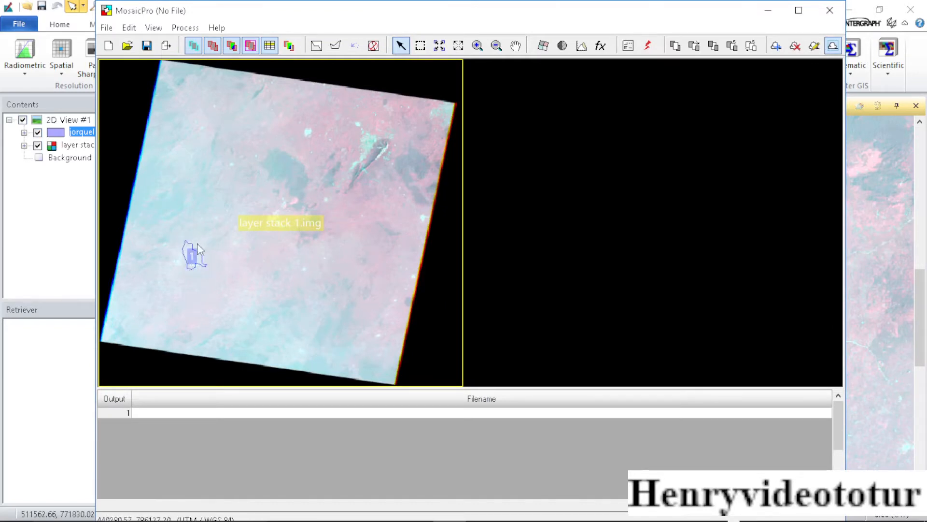
click(648, 48)
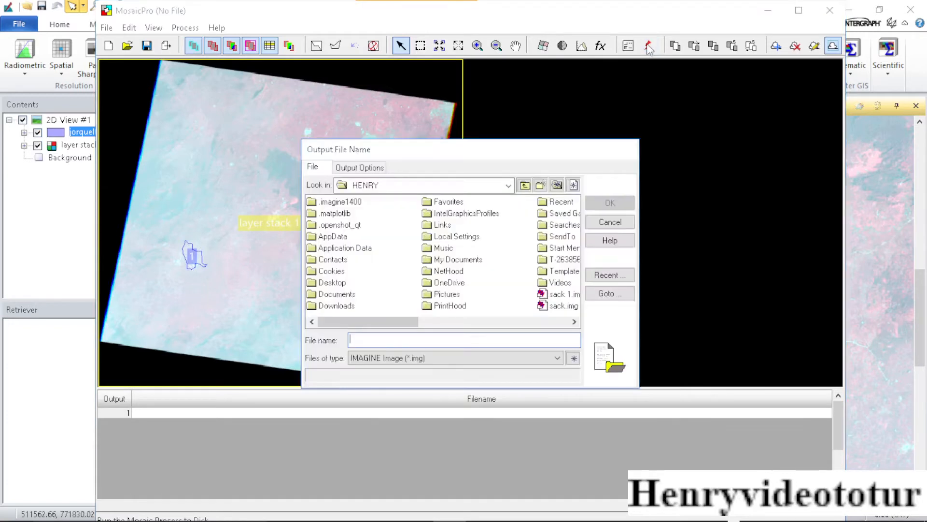
click(525, 185)
click(525, 185)
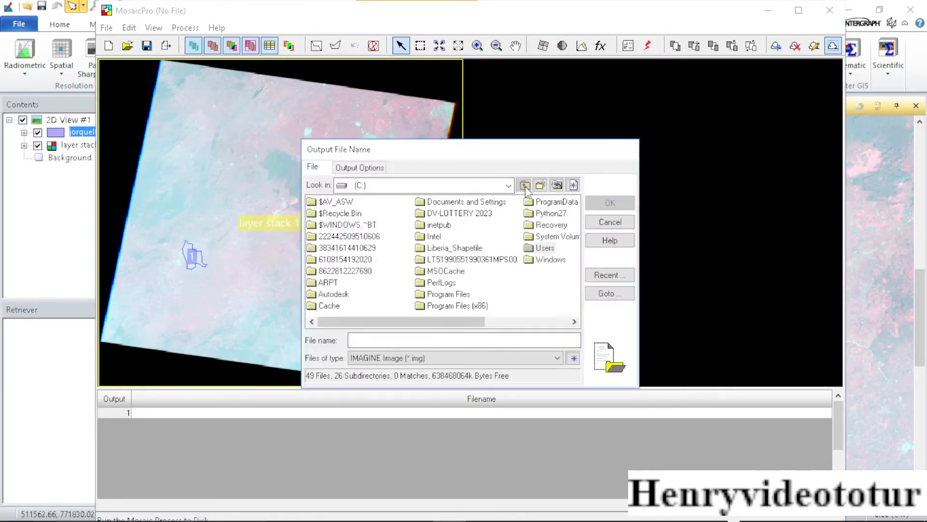
double_click(451, 260)
click(409, 338)
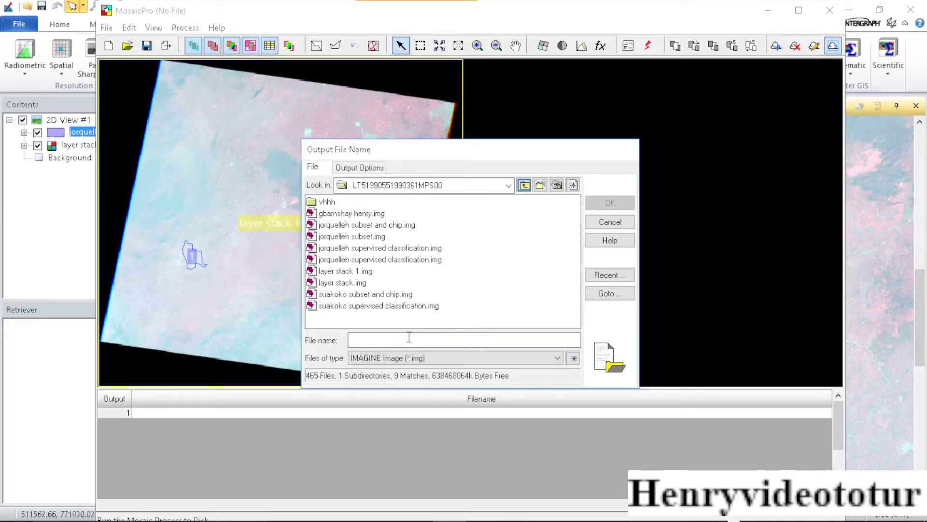
text(Jorquelleh Subset & Chp)
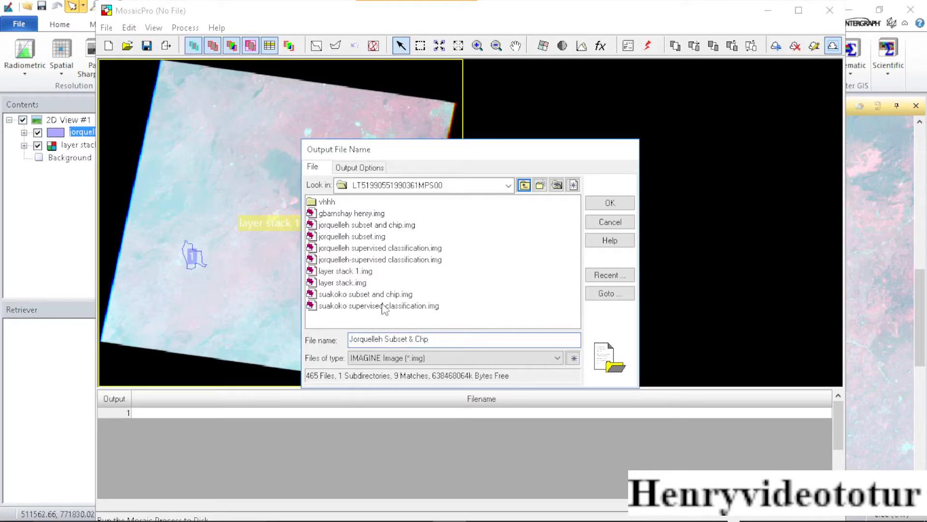
click(603, 205)
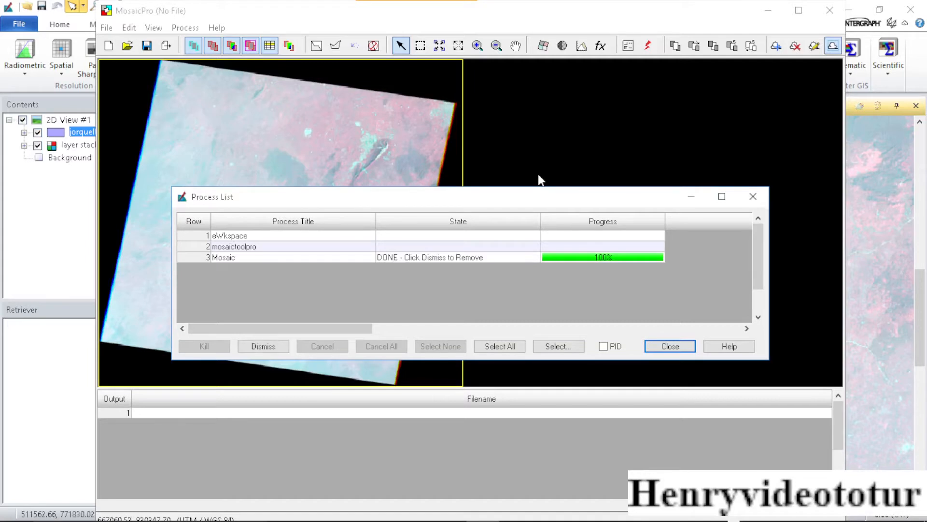
click(265, 347)
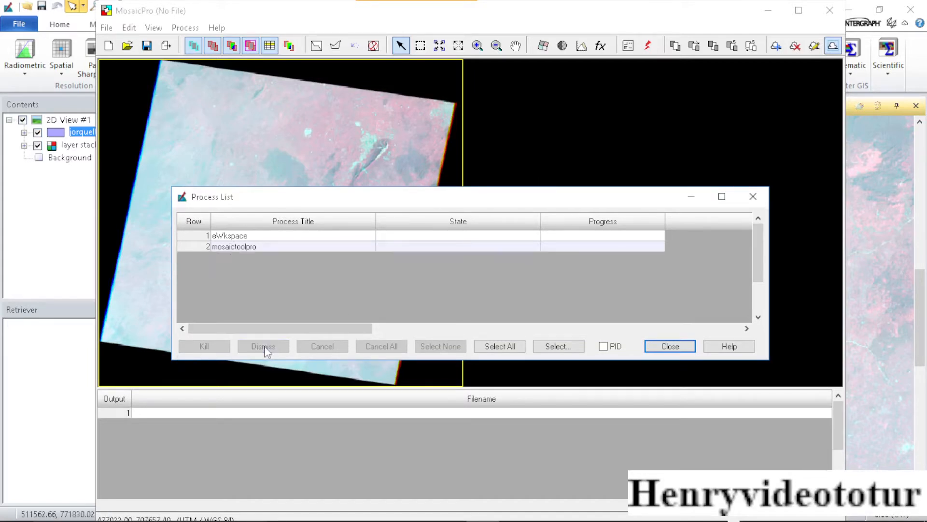
click(663, 347)
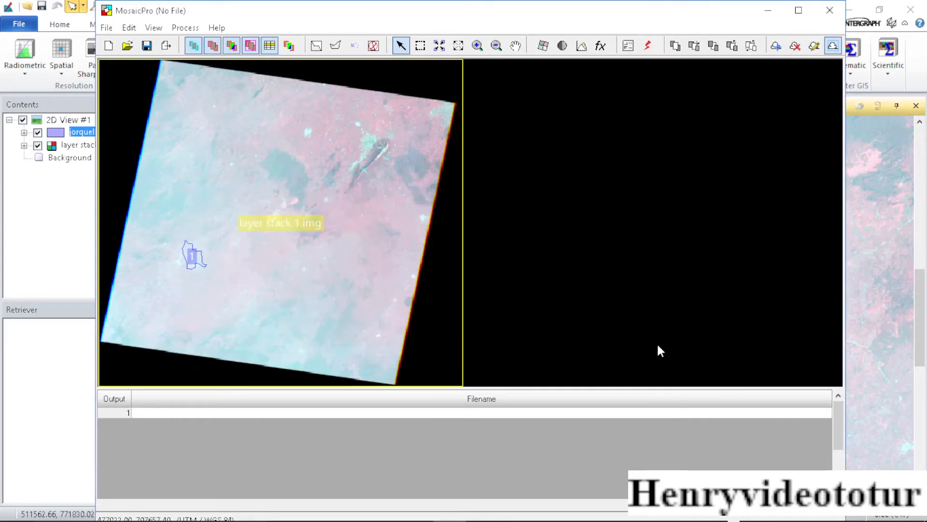
- Close MosaicPro, saving the mosaic project as a .mop file on the C: drive
click(826, 14)
click(422, 322)
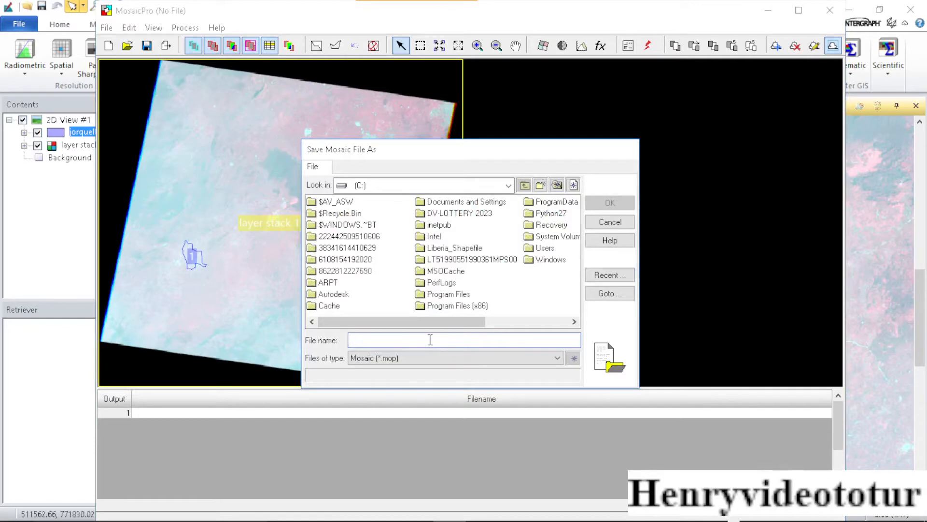
text(Henry)
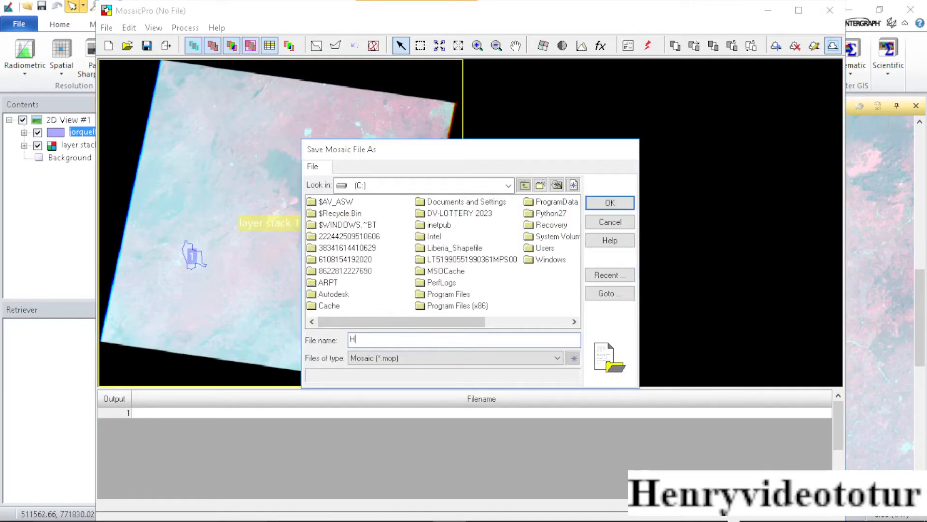
click(610, 202)
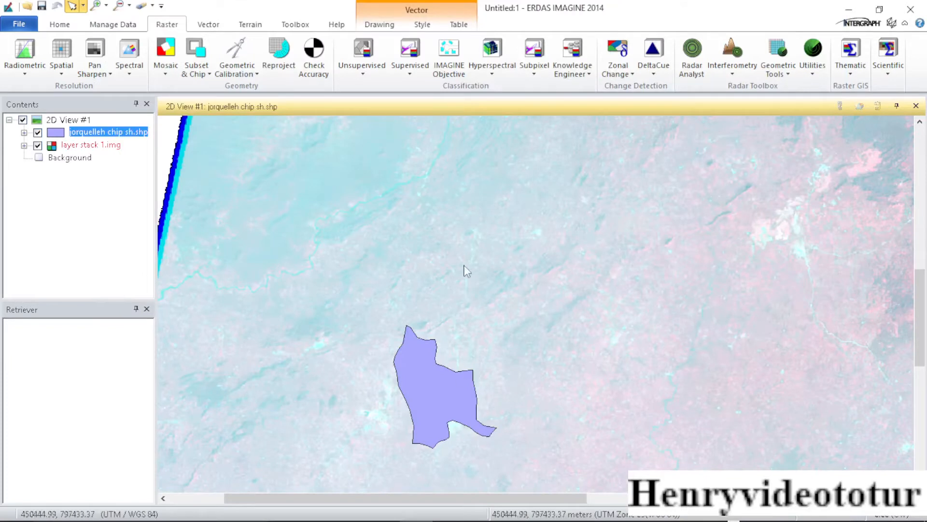
- Clear the district shapefile and layer stack image from the 2D view
scroll(465, 273, down, 3)
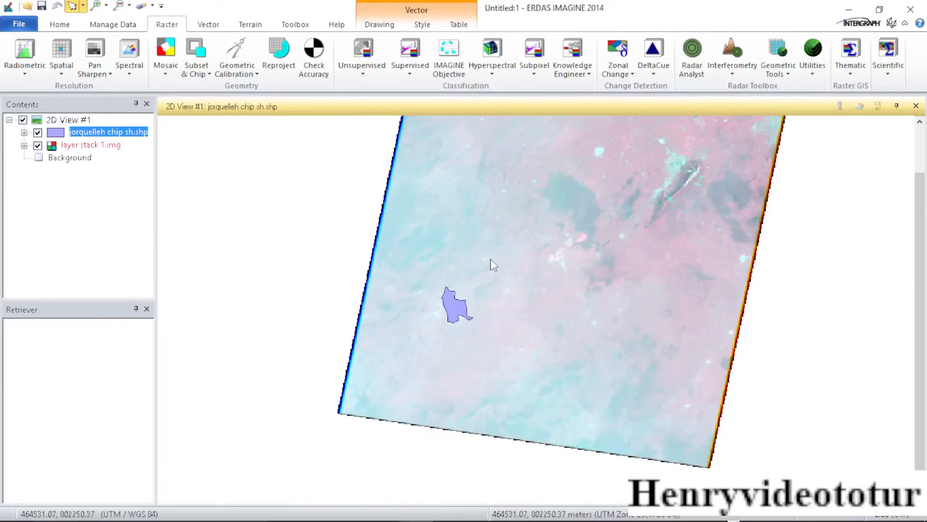
scroll(490, 259, up, 1)
scroll(490, 259, down, 3)
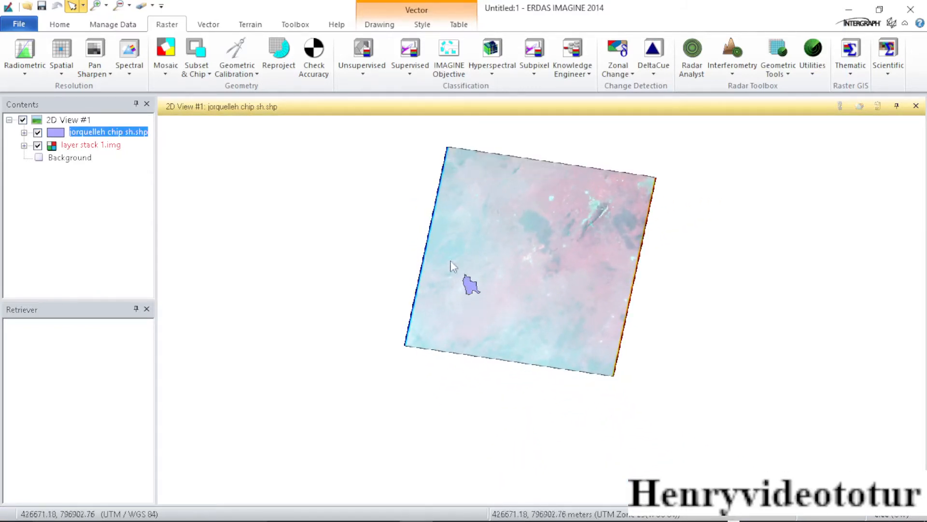
click(60, 24)
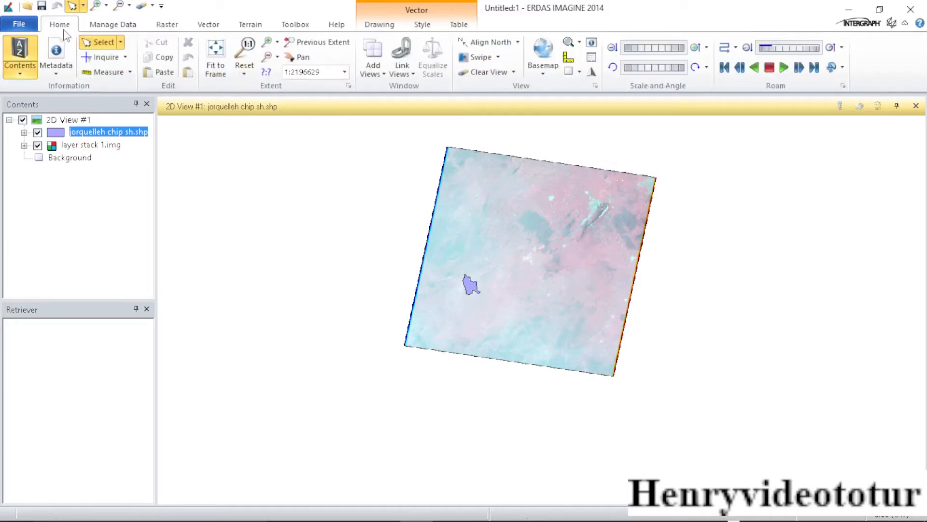
click(481, 71)
- Set the 2D view's background color to white
right_click(407, 183)
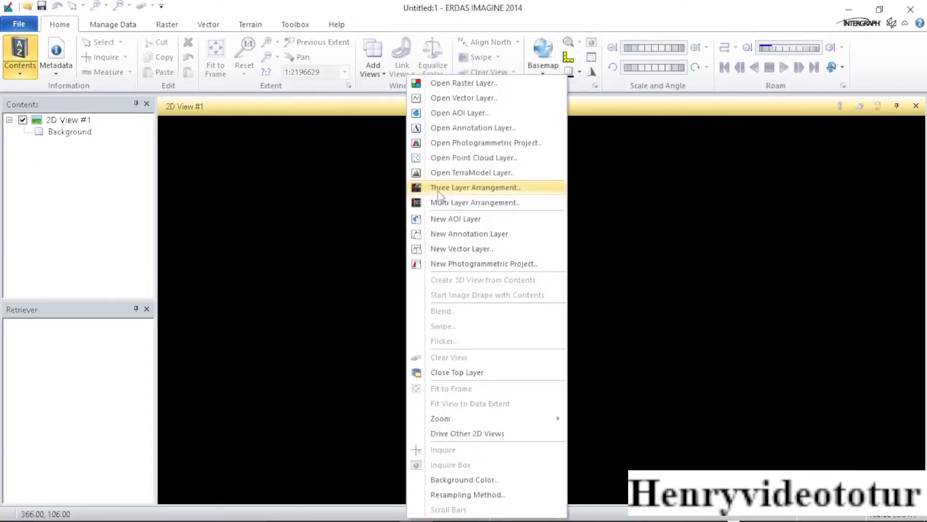
click(496, 480)
click(521, 261)
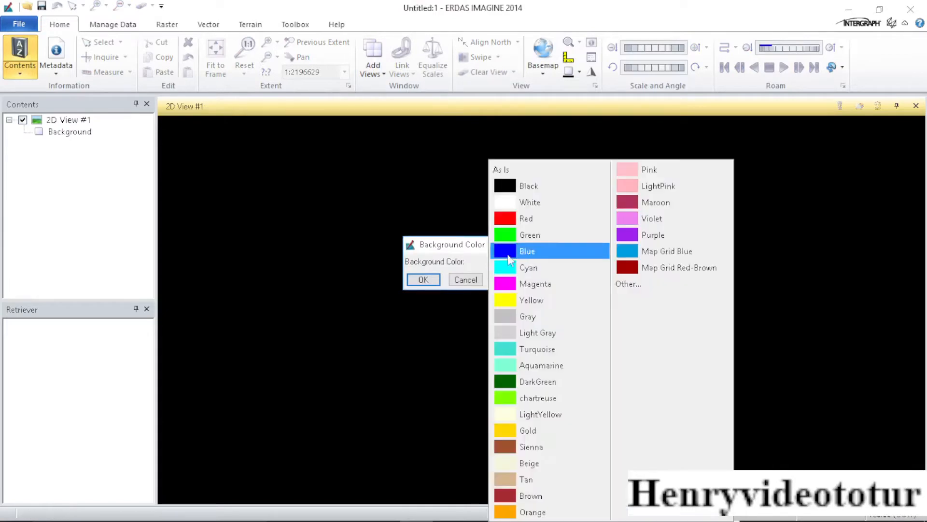
click(528, 201)
click(423, 281)
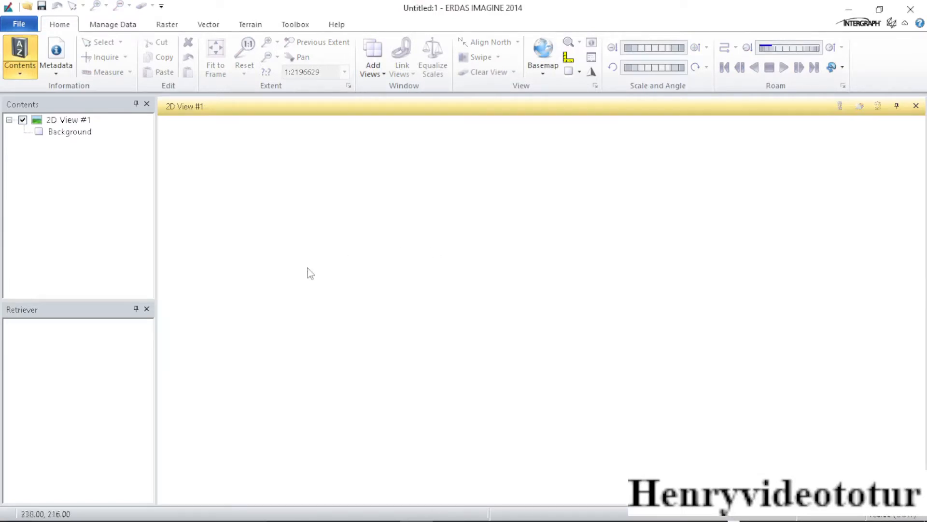
right_click(360, 201)
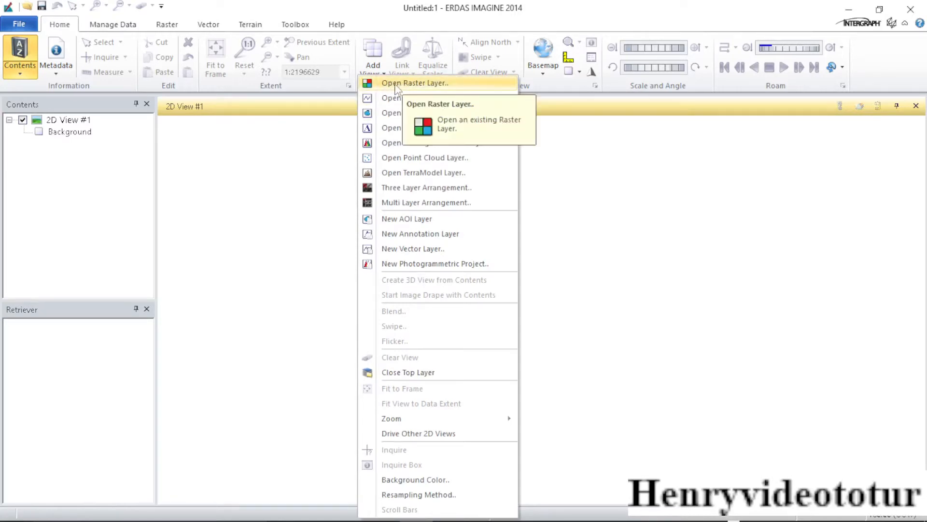
click(410, 84)
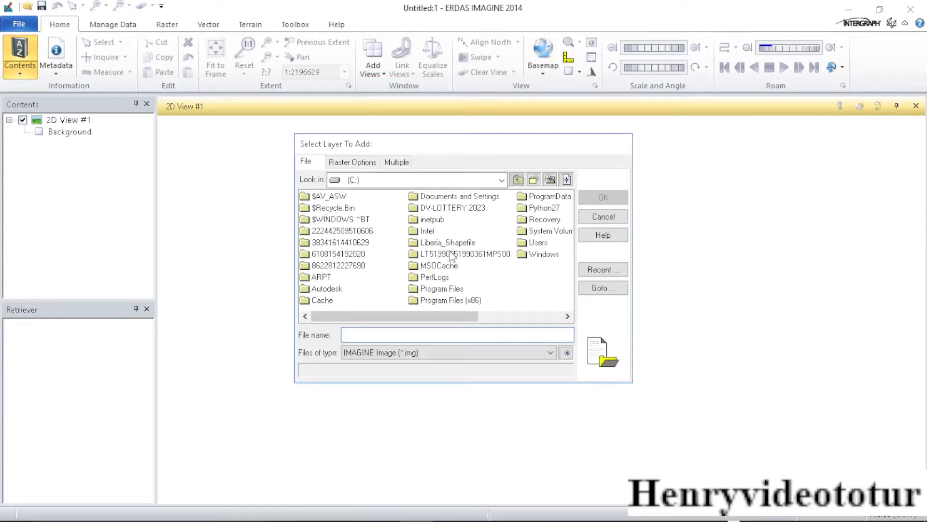
click(449, 252)
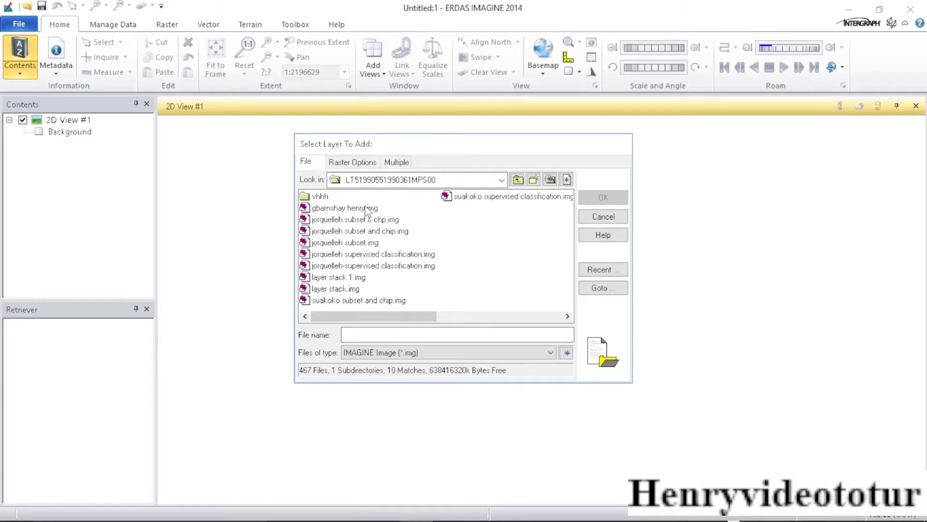
click(334, 220)
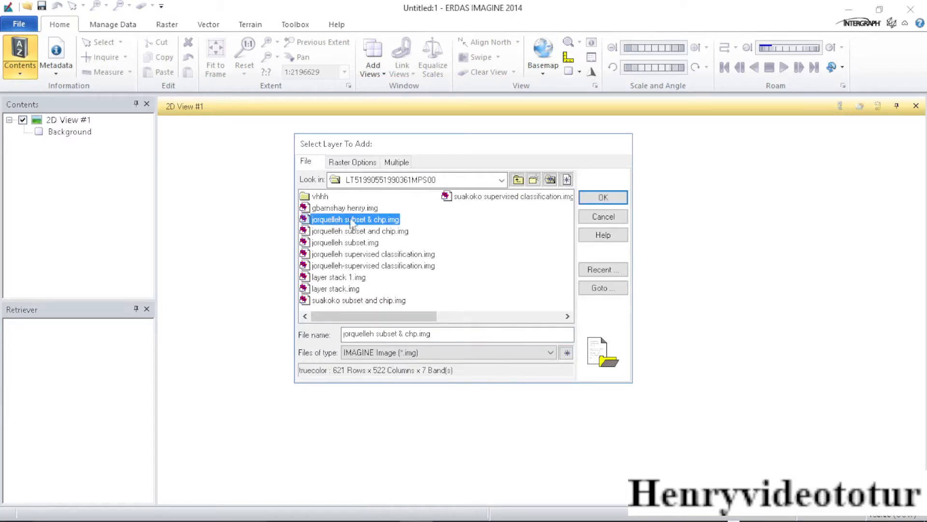
click(598, 203)
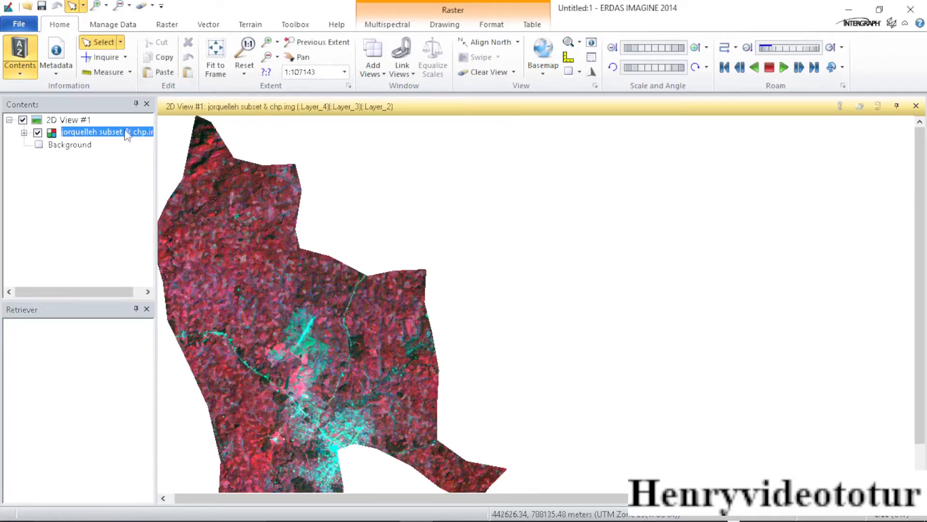
click(217, 53)
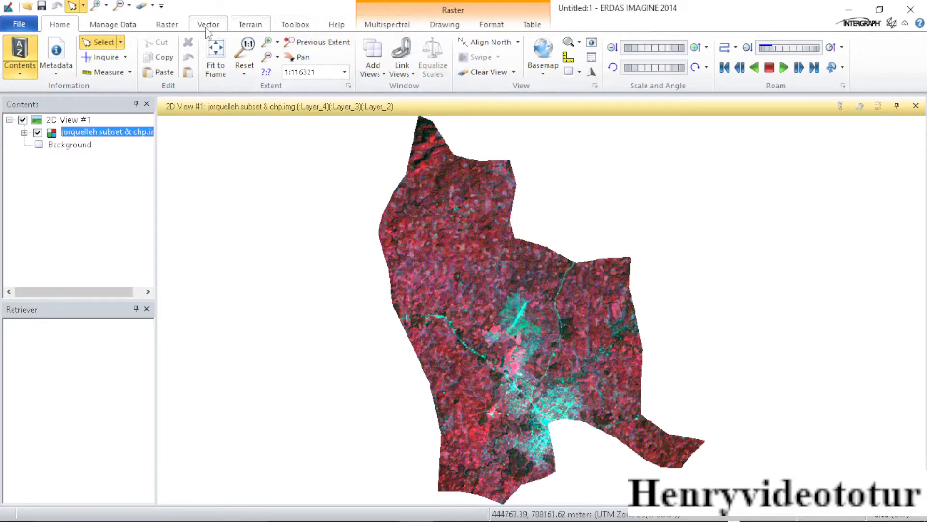
- Open the Signature Editor for supervised classification of the Jorquelleh subset image
click(167, 25)
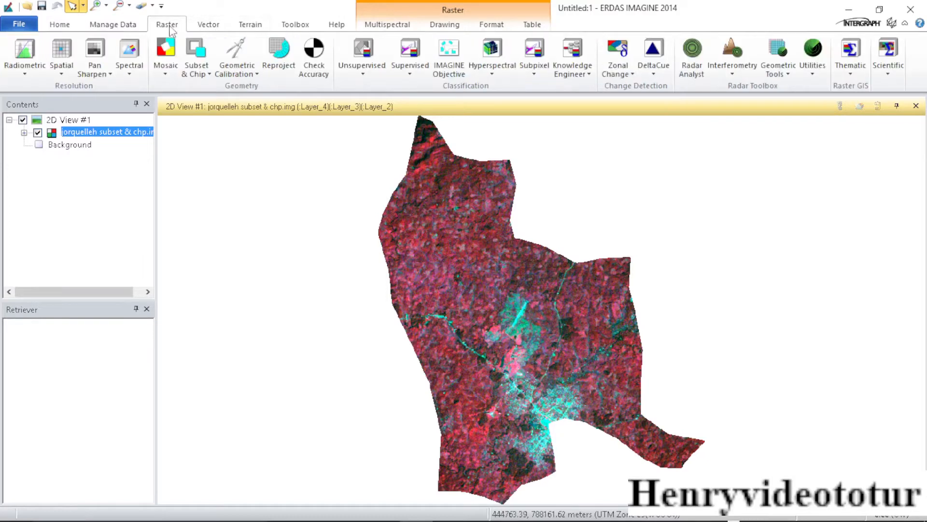
click(412, 74)
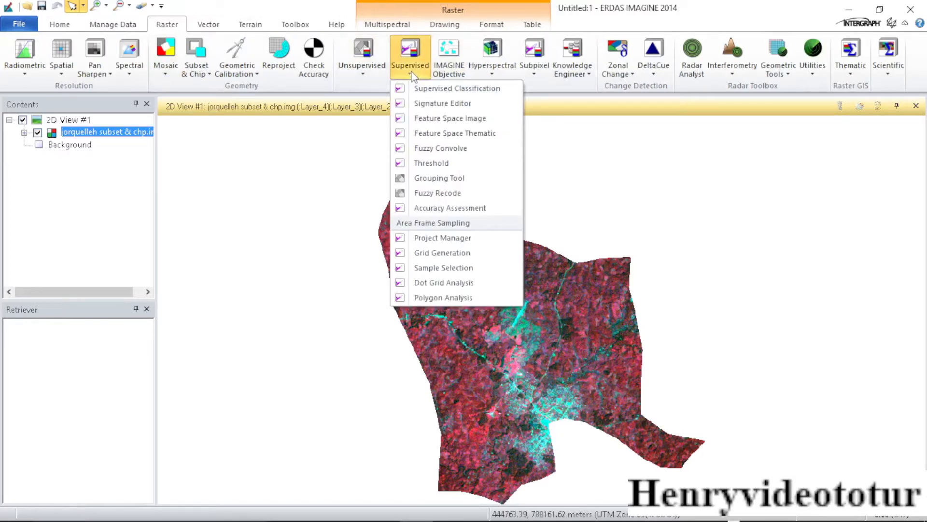
click(431, 105)
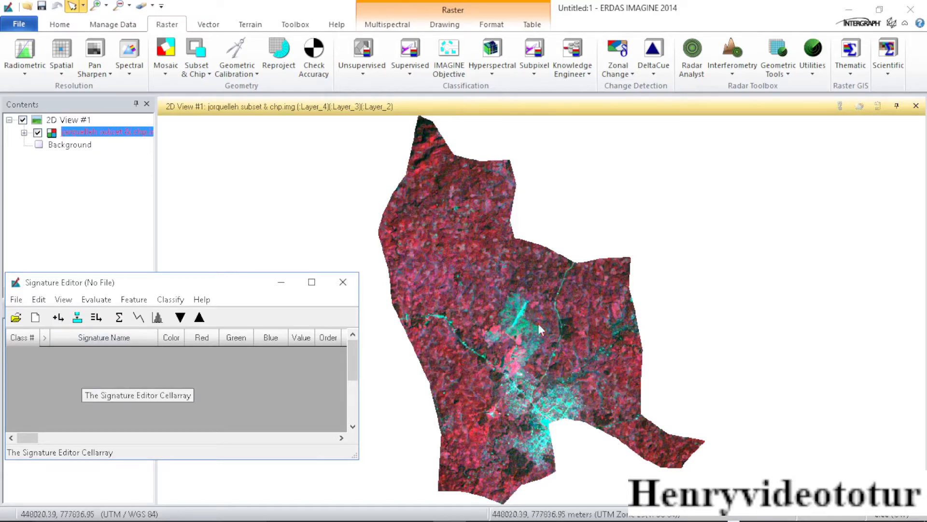
- Outline a small dark patch on the western edge of the image's northern tip as a polygon AOI and add it as a signature
click(445, 26)
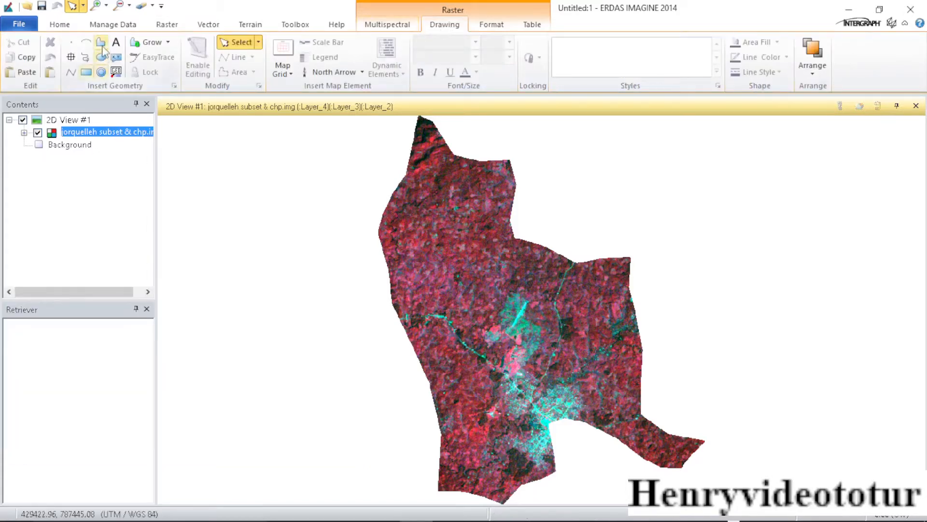
click(101, 43)
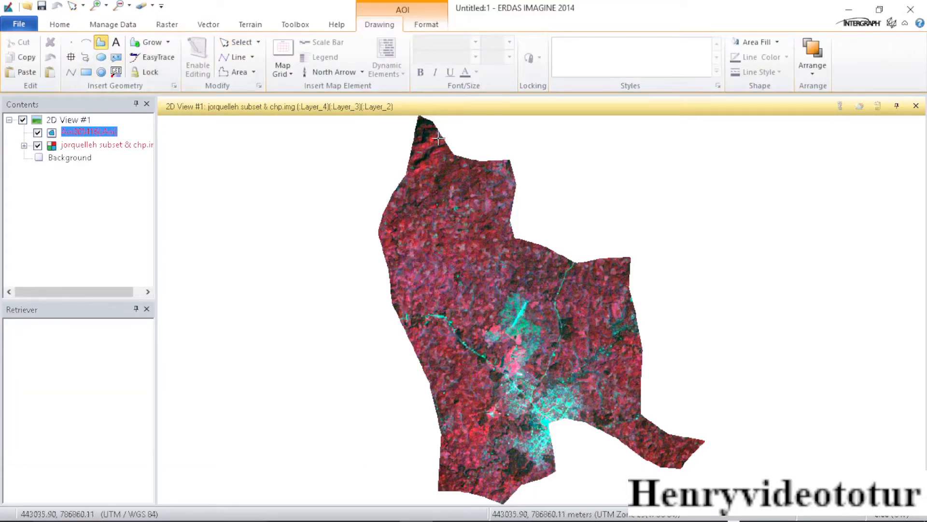
scroll(420, 119, up, 5)
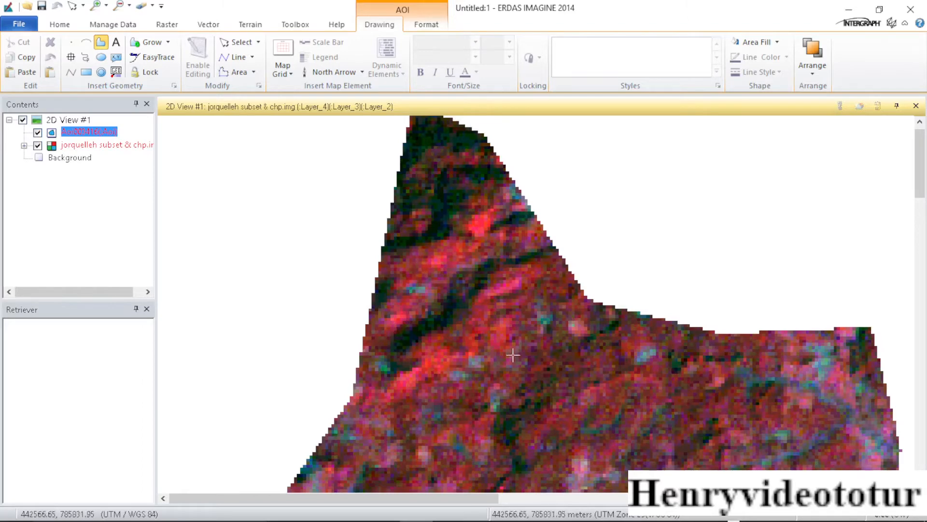
scroll(440, 309, down, 3)
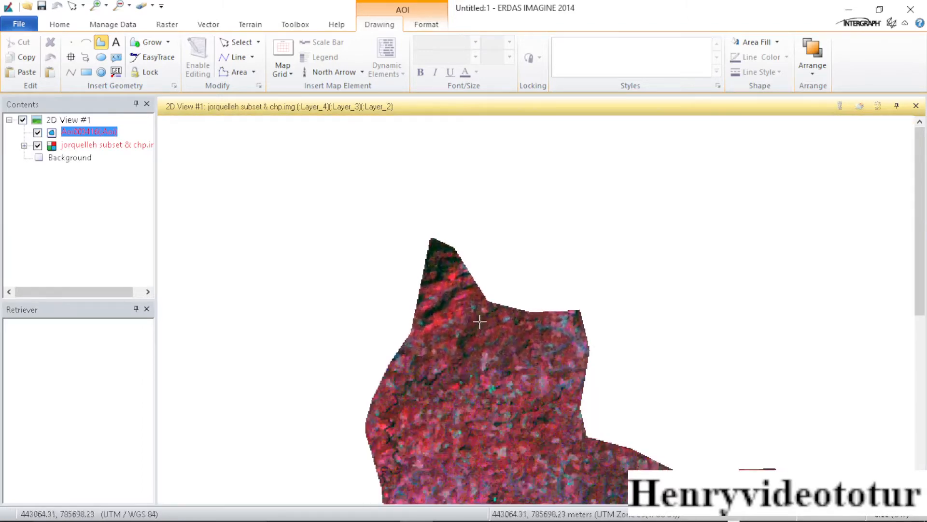
scroll(477, 403, down, 3)
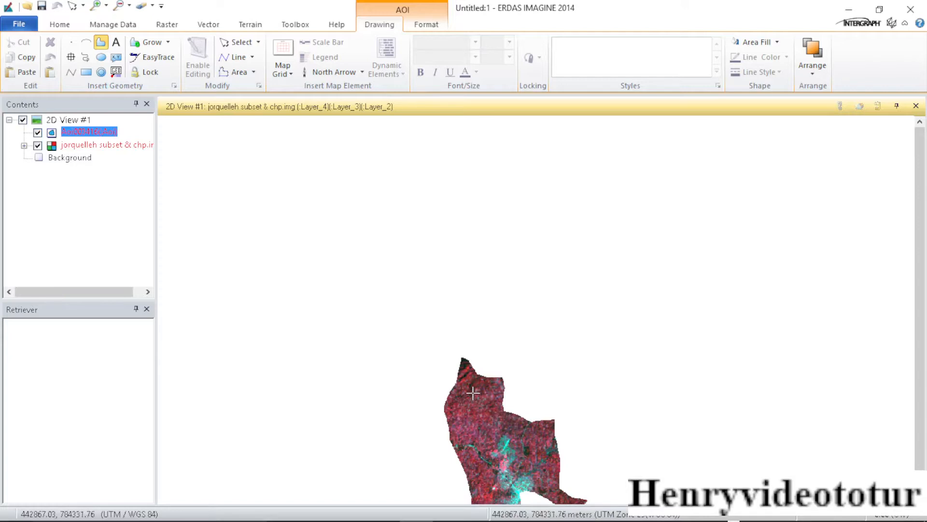
scroll(465, 367, up, 3)
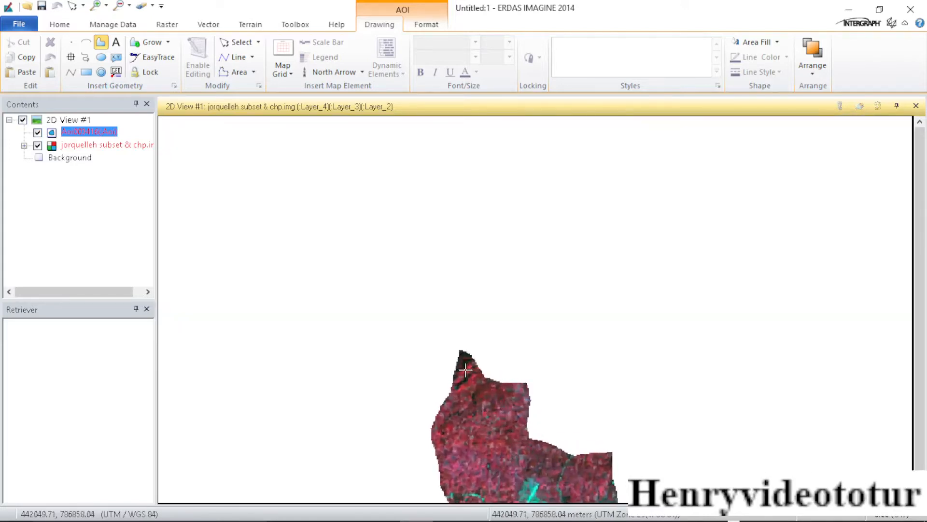
scroll(466, 370, up, 2)
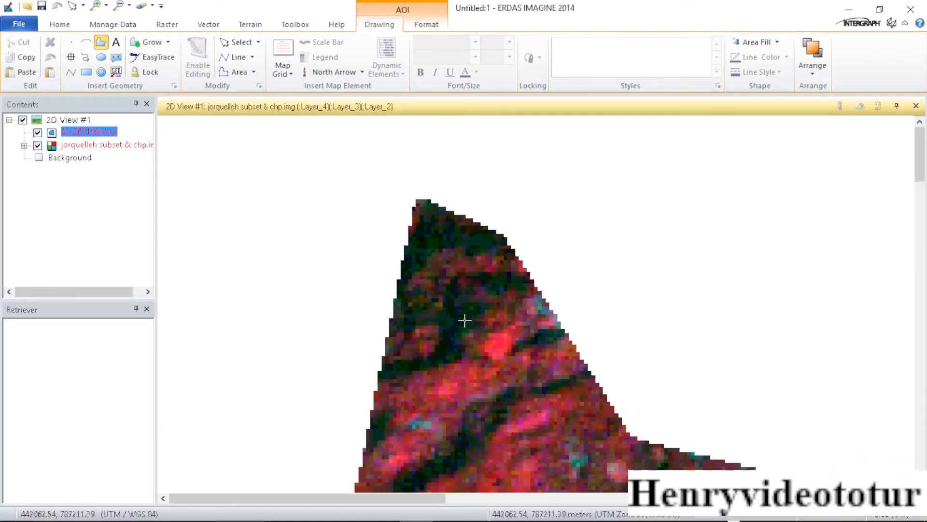
mouse_move(409, 249)
mouse_down()
mouse_move(430, 234)
mouse_move(433, 244)
mouse_up()
double_click(417, 262)
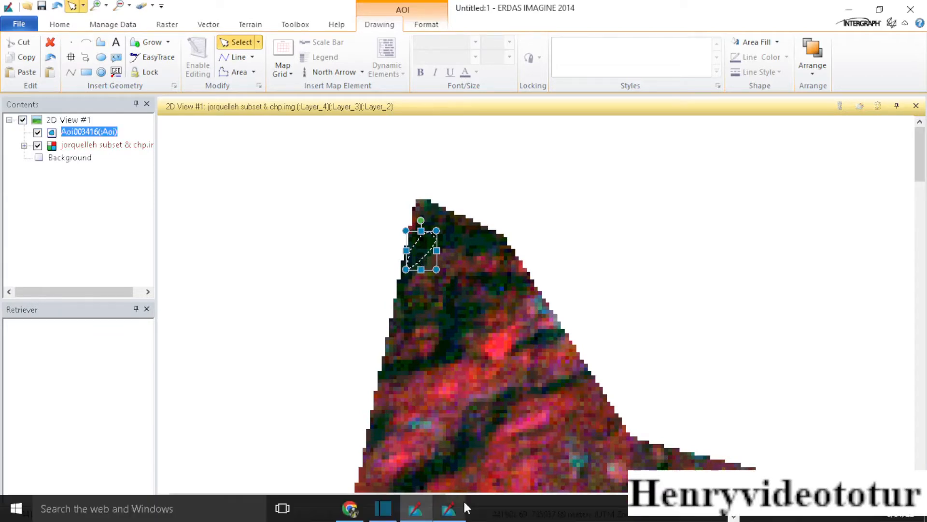
click(449, 508)
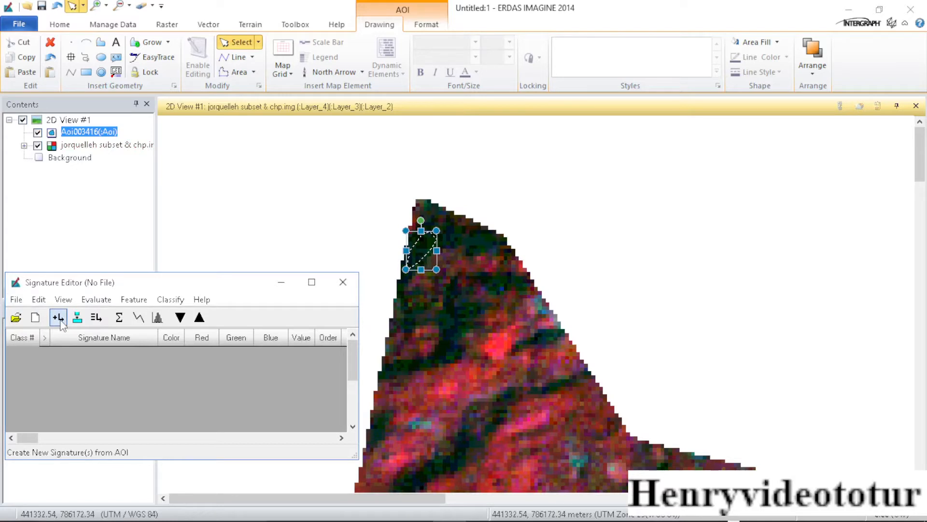
click(58, 317)
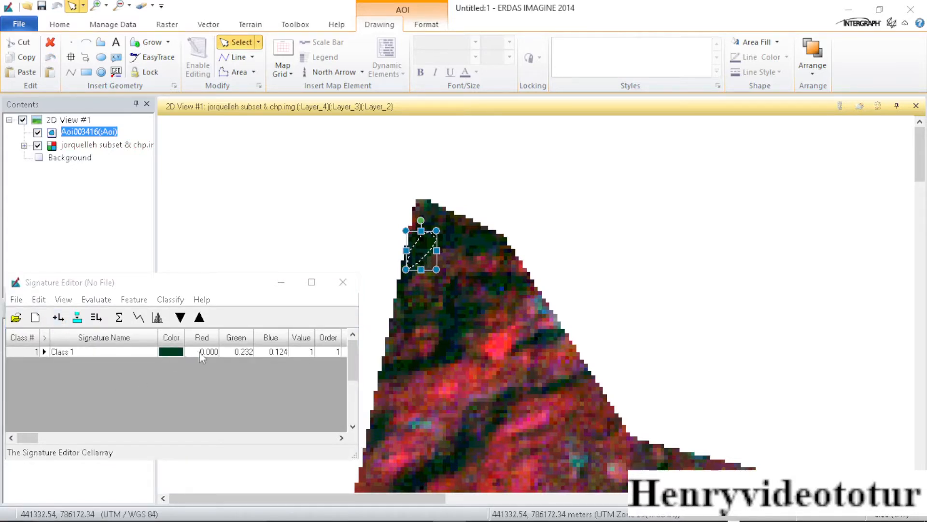
- Outline a second dark patch just east of the first polygon as an AOI and add it as a new signature
right_click(95, 16)
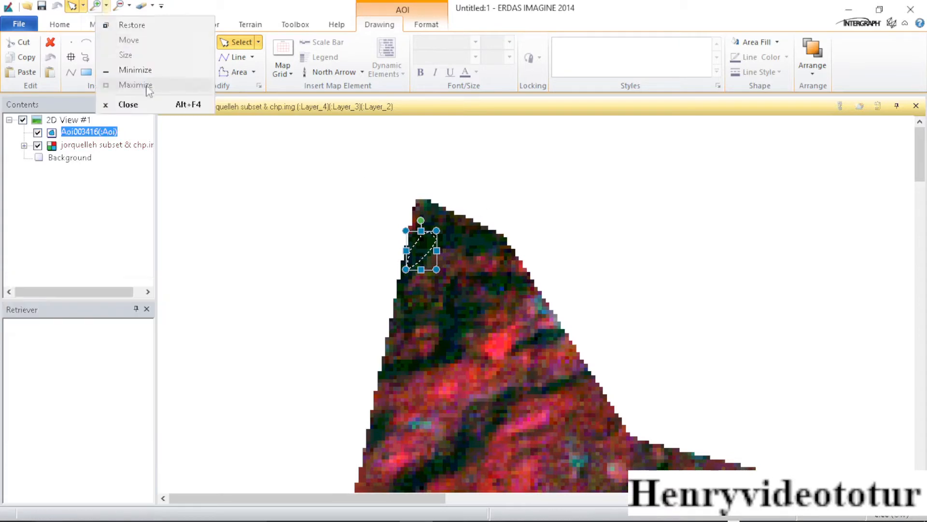
click(229, 211)
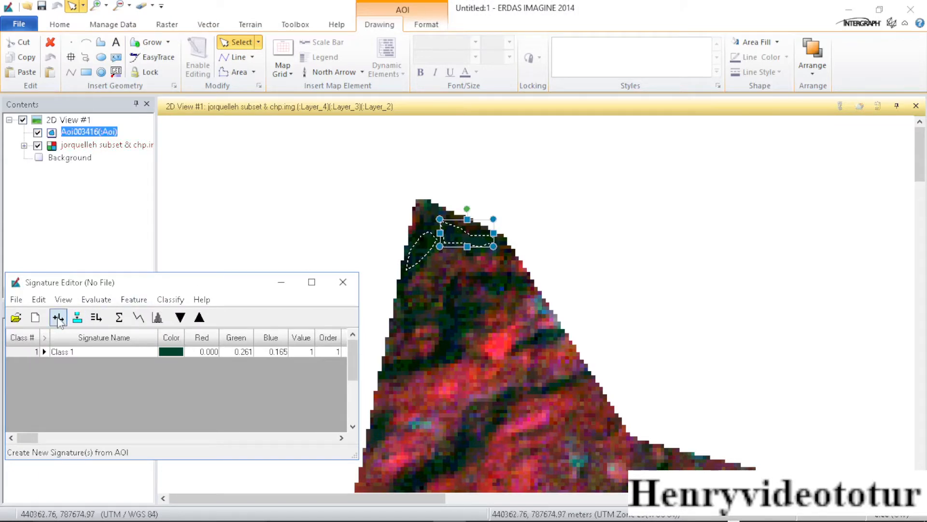
click(58, 318)
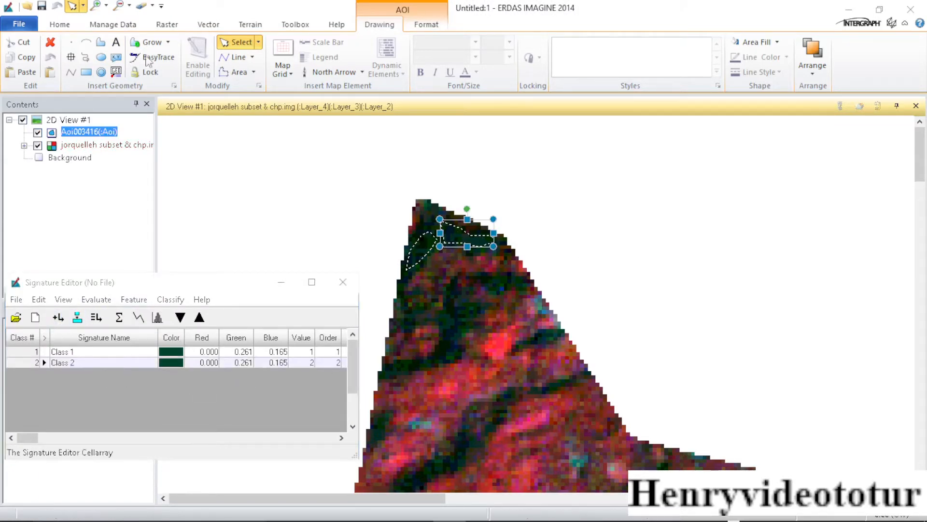
- Outline a third dark patch at the northern tip, above the first polygon, as an AOI and add it as a new signature
click(100, 42)
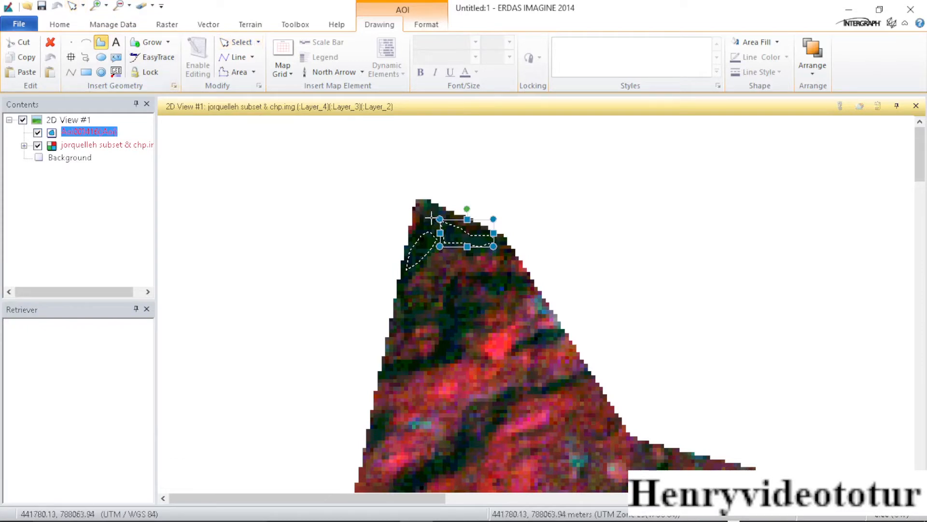
scroll(433, 209, up, 3)
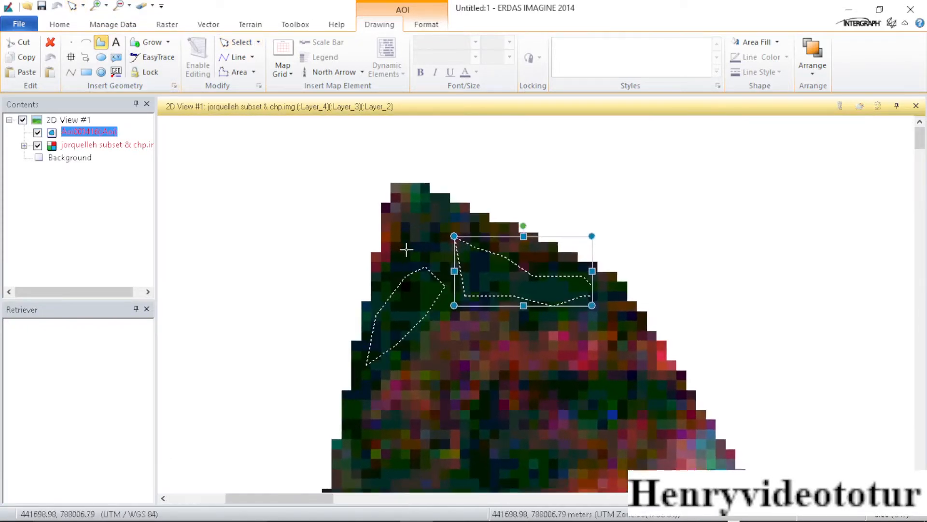
mouse_move(414, 209)
mouse_down()
mouse_move(445, 205)
mouse_move(451, 224)
mouse_move(441, 261)
mouse_up()
double_click(442, 261)
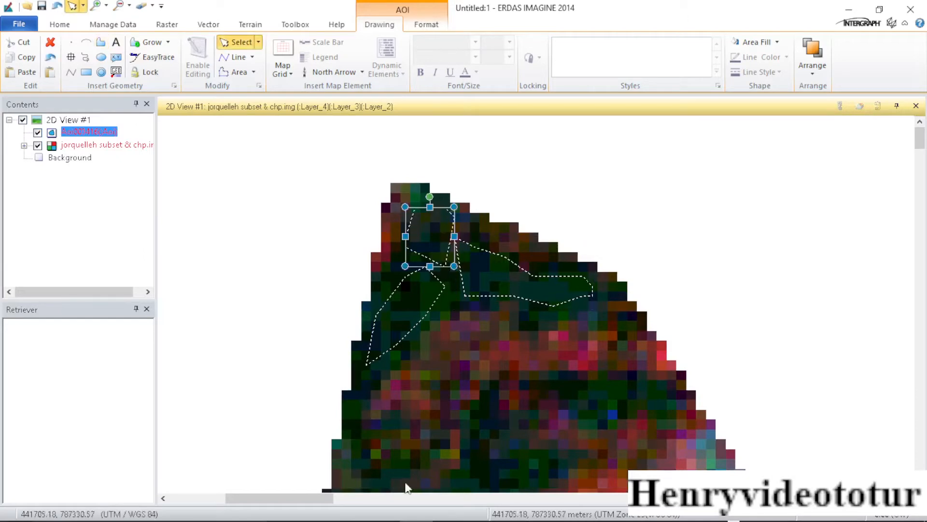
click(449, 513)
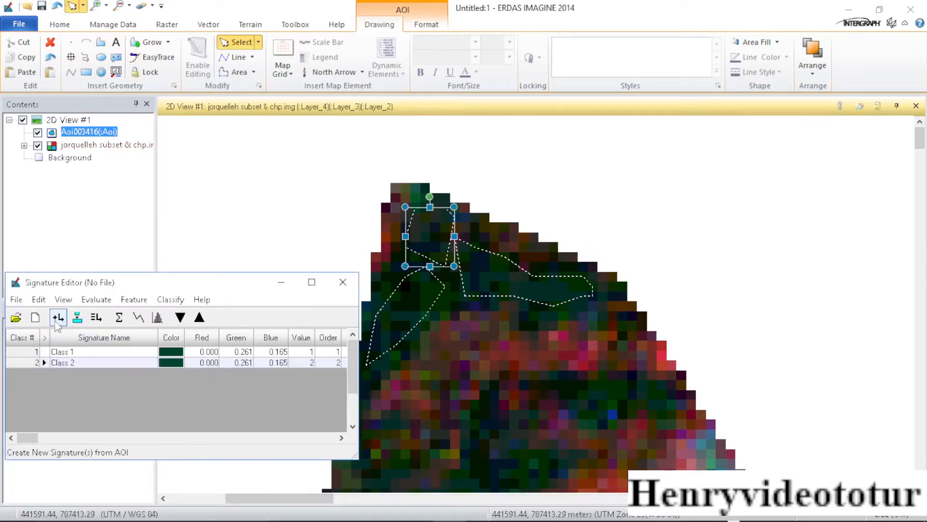
- Outline a fourth dark patch near the tip's eastern edge, southeast of the earlier polygons, as an AOI and add it as a new signature
click(99, 43)
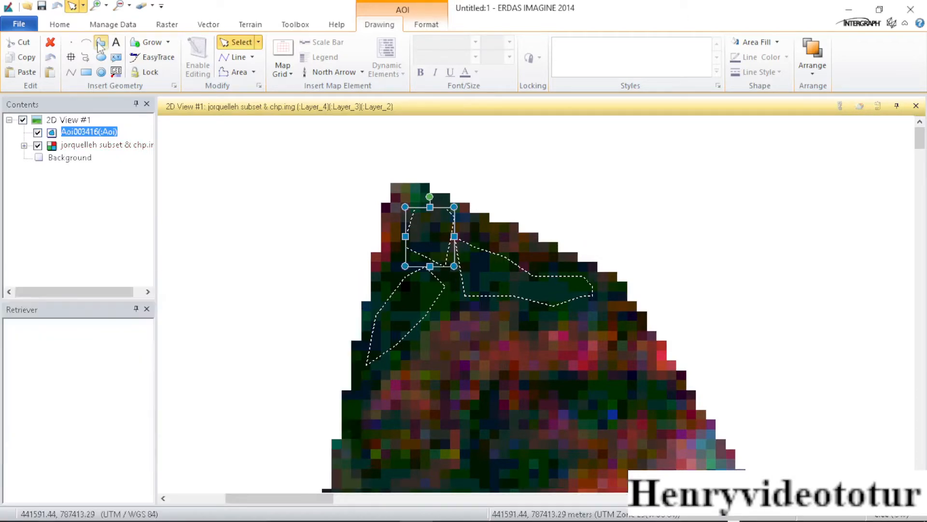
scroll(525, 338, down, 3)
scroll(526, 339, up, 5)
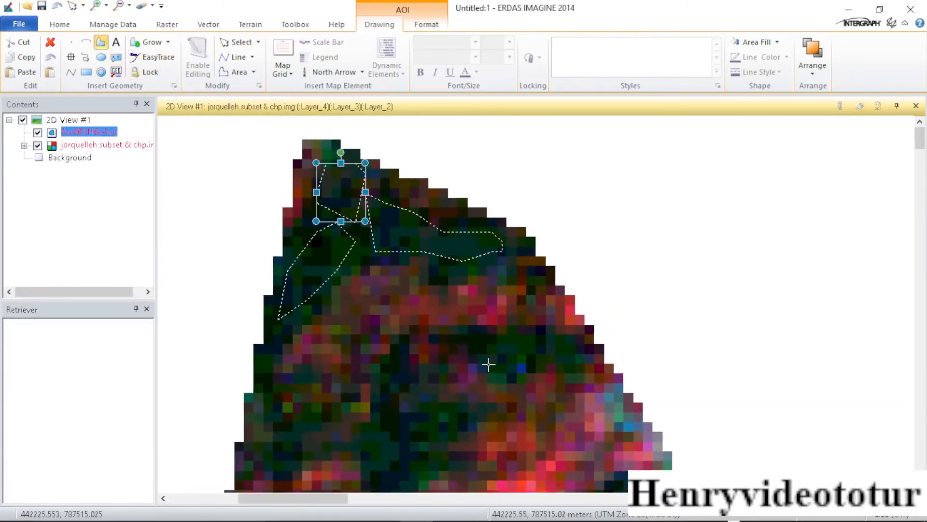
click(489, 364)
click(468, 343)
click(476, 331)
click(519, 322)
click(547, 334)
click(569, 344)
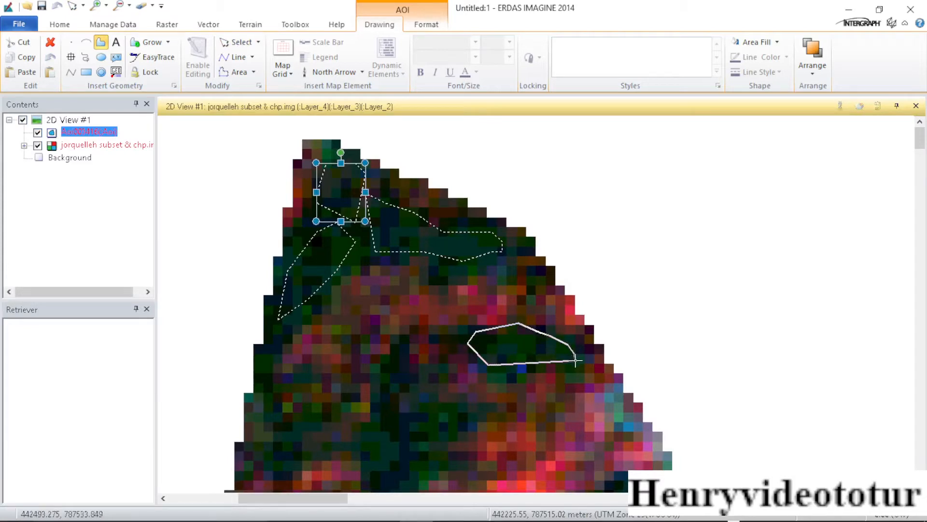
double_click(505, 374)
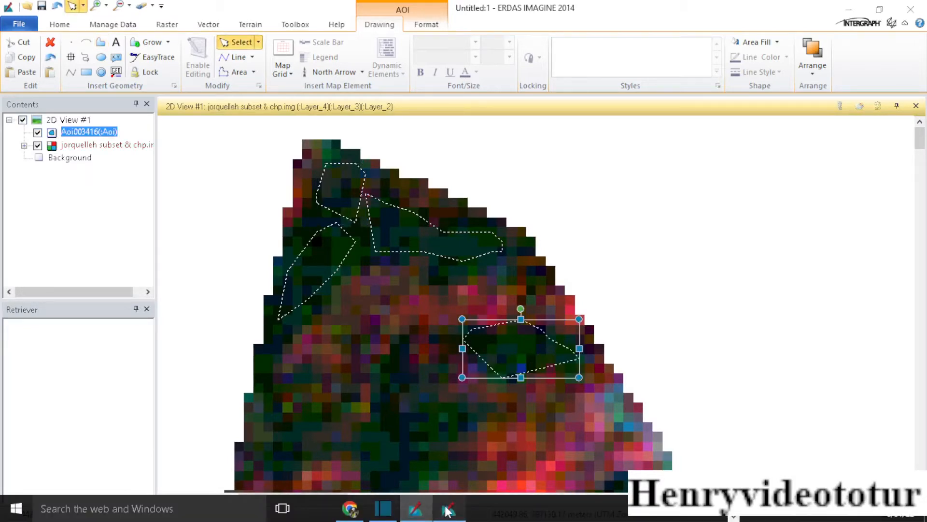
click(446, 510)
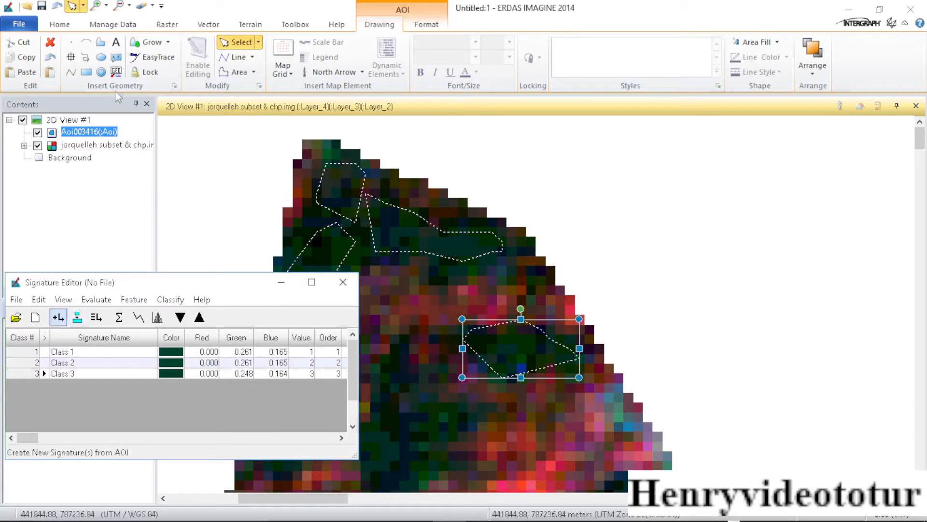
- Outline a fifth dark patch in the south-centre of the visible tip, southwest of the fourth polygon, as an AOI and add it as a signature
click(100, 42)
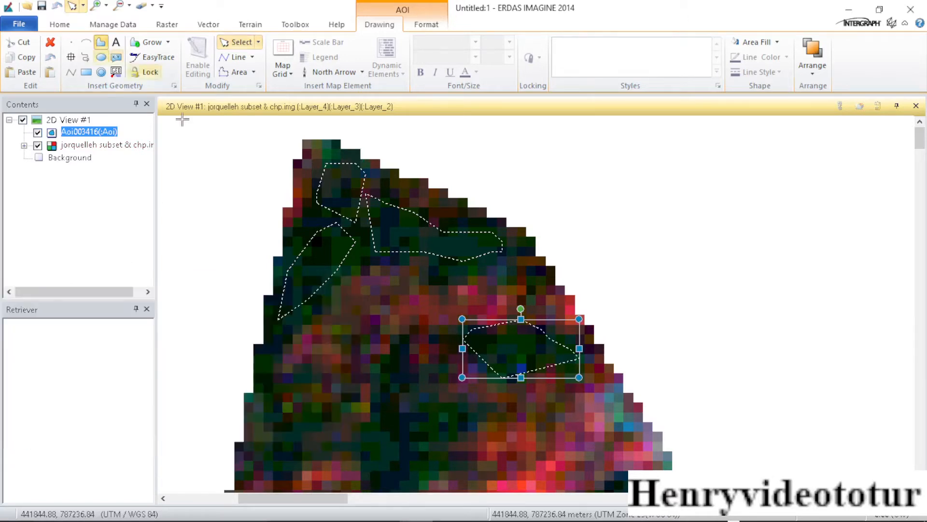
click(388, 472)
click(372, 440)
click(384, 412)
click(416, 400)
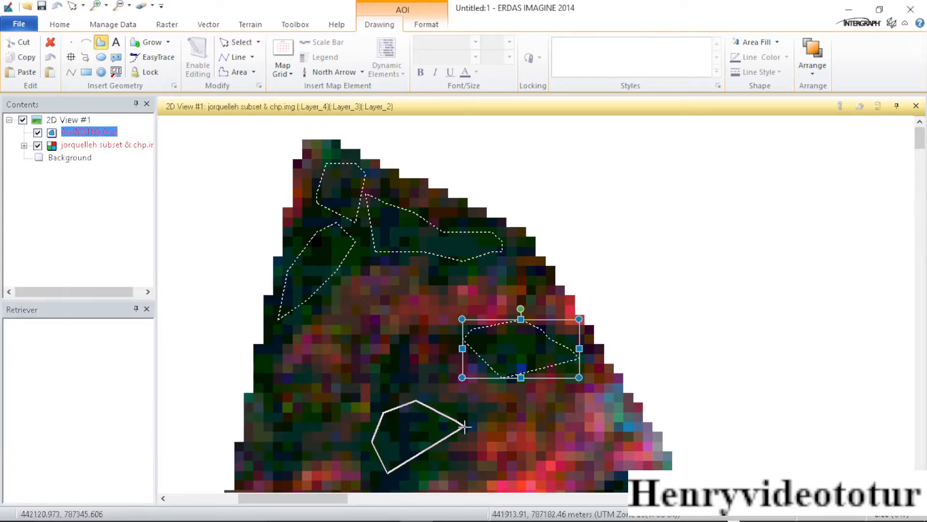
click(465, 427)
click(431, 472)
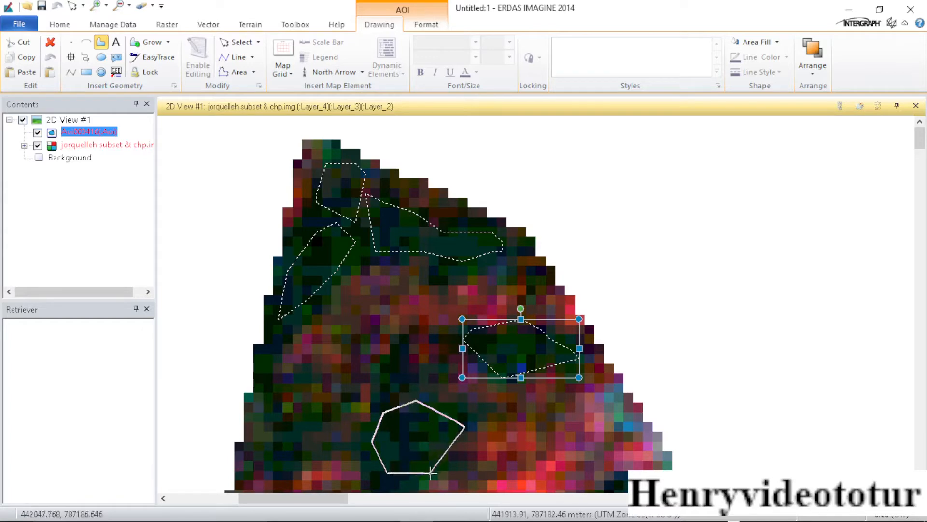
double_click(392, 489)
click(449, 508)
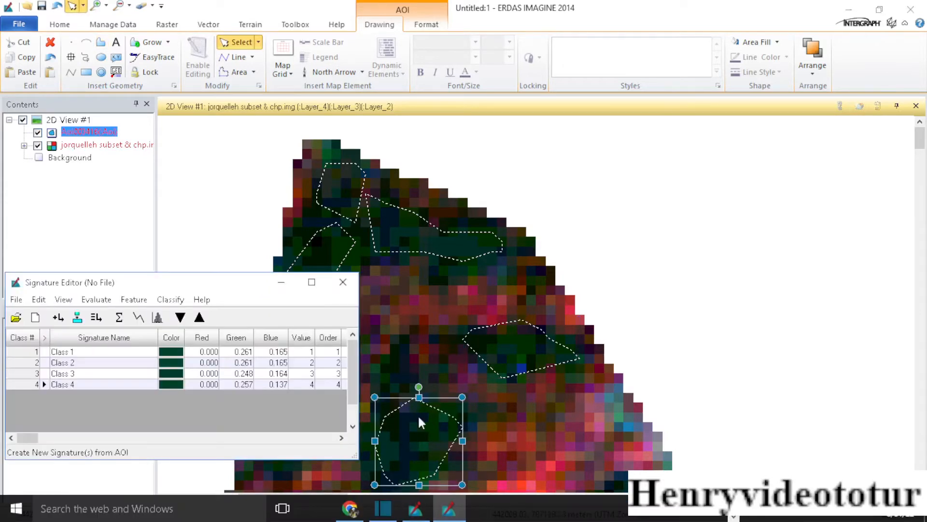
- Outline the dark patch along the western edge, west of the fifth polygon, as a polygon AOI and add it as a new signature
click(101, 43)
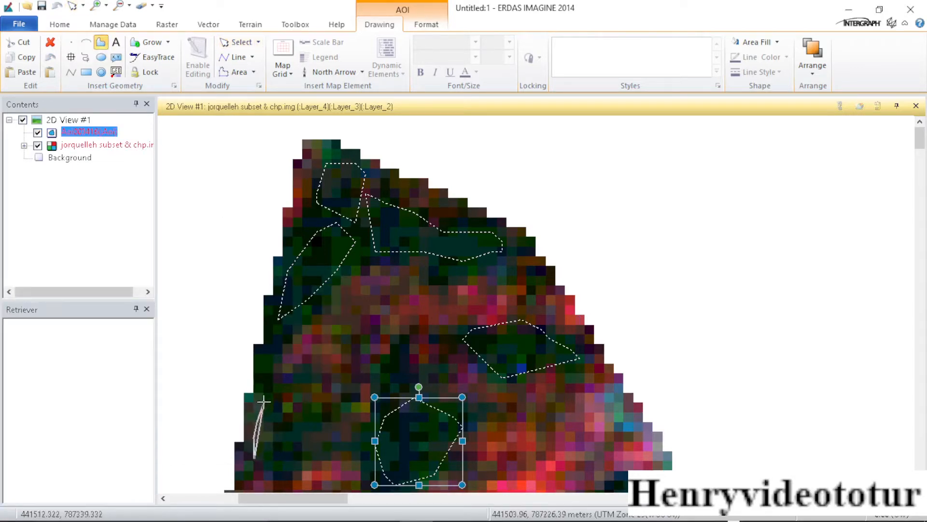
click(261, 379)
click(261, 356)
click(265, 356)
click(289, 380)
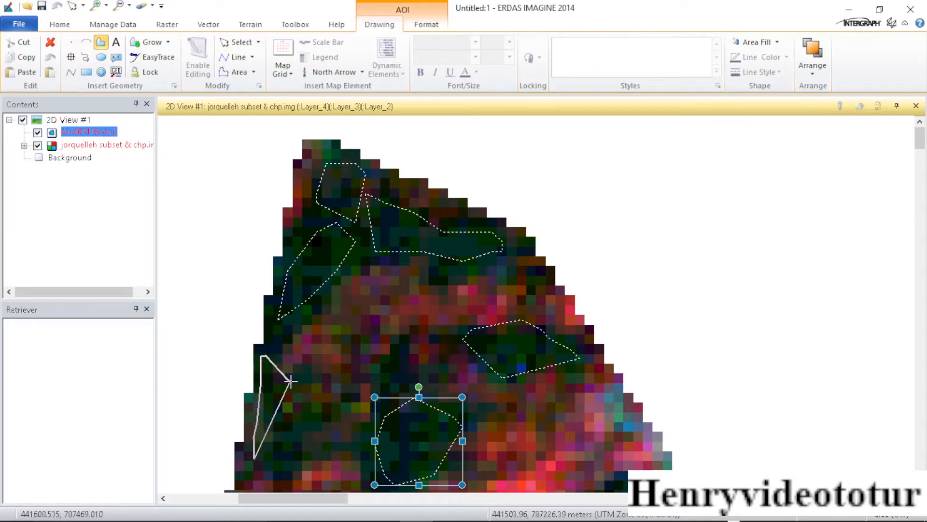
click(313, 396)
click(325, 414)
click(325, 441)
click(307, 456)
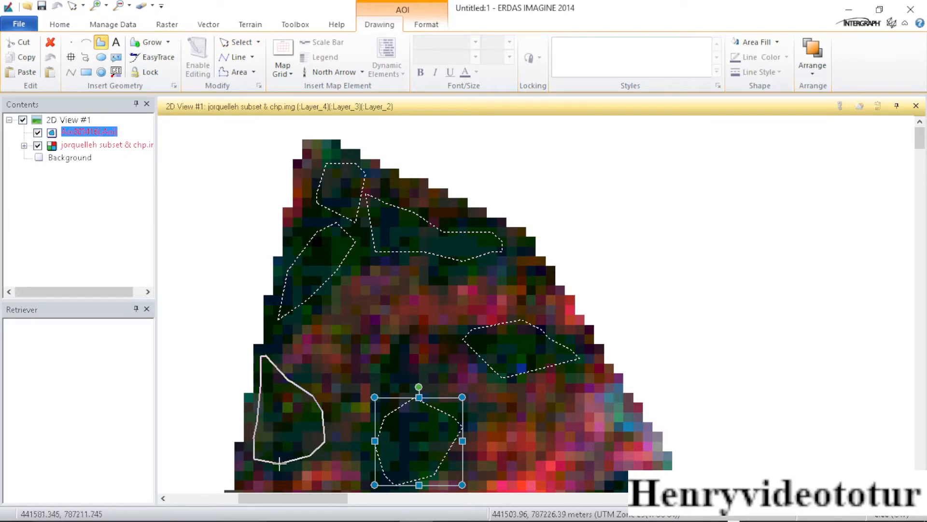
double_click(280, 464)
click(452, 516)
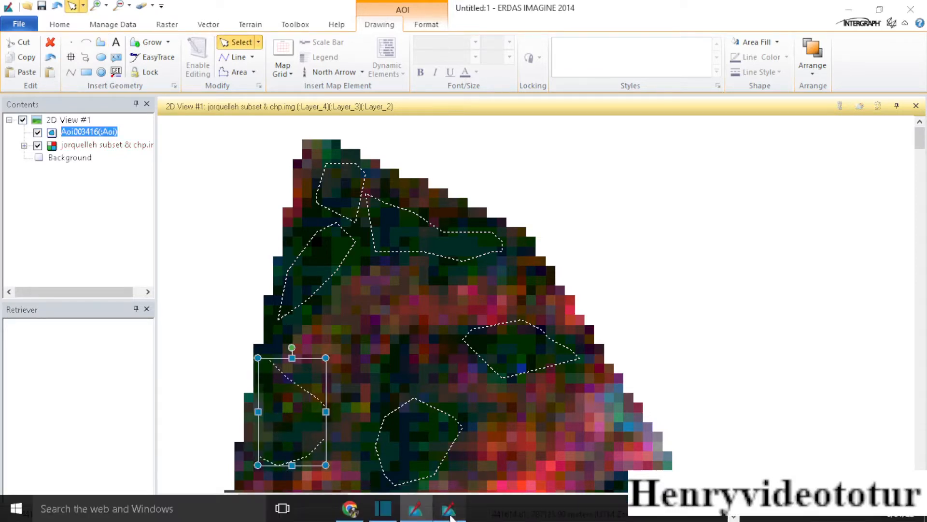
- Outline the small dark patch on the northern tip's eastern edge as a polygon AOI and add it as a new signature
click(101, 44)
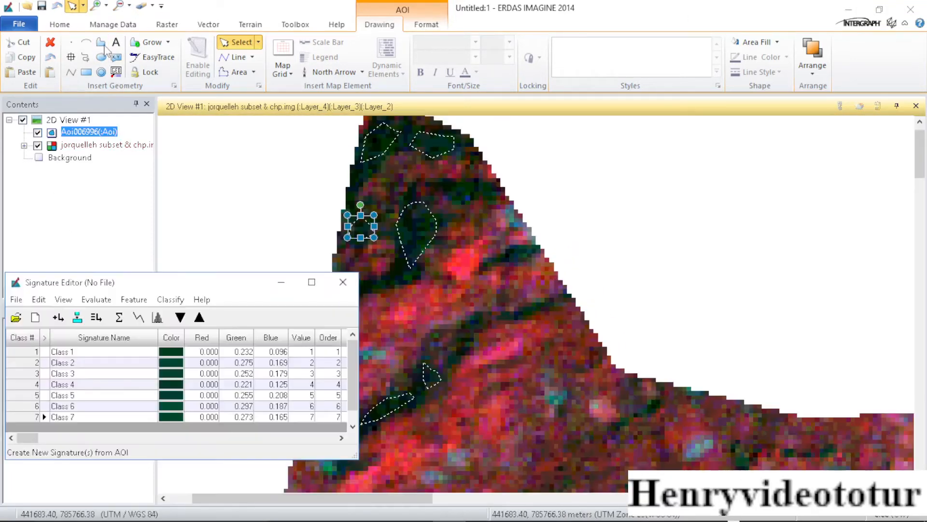
click(101, 44)
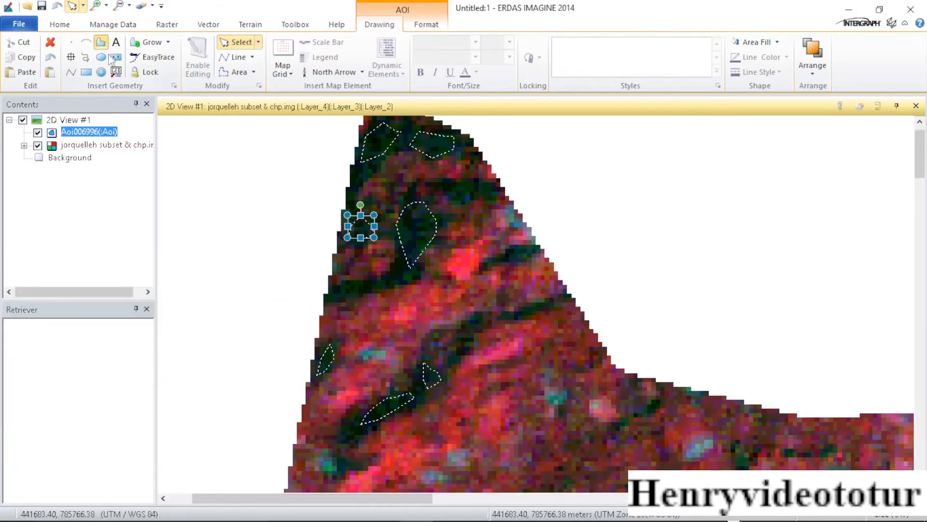
click(450, 193)
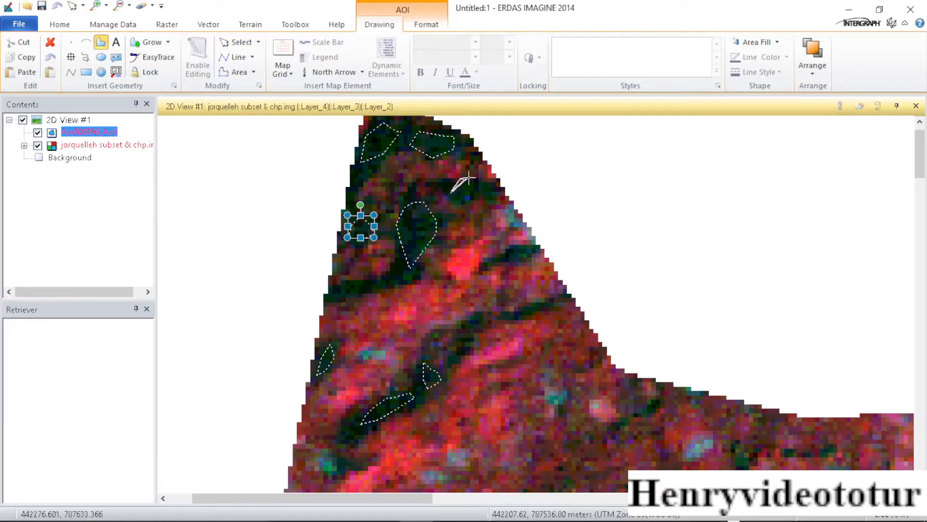
click(464, 178)
click(502, 187)
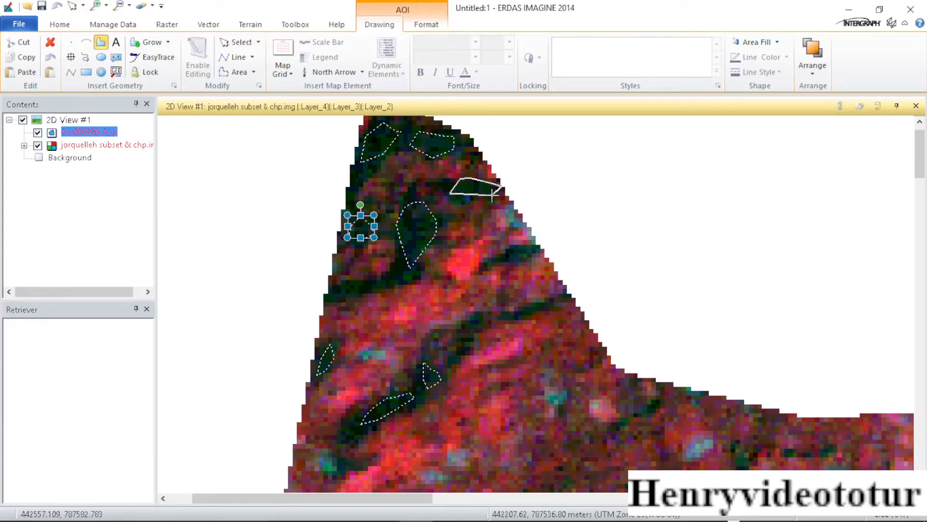
double_click(462, 198)
click(450, 512)
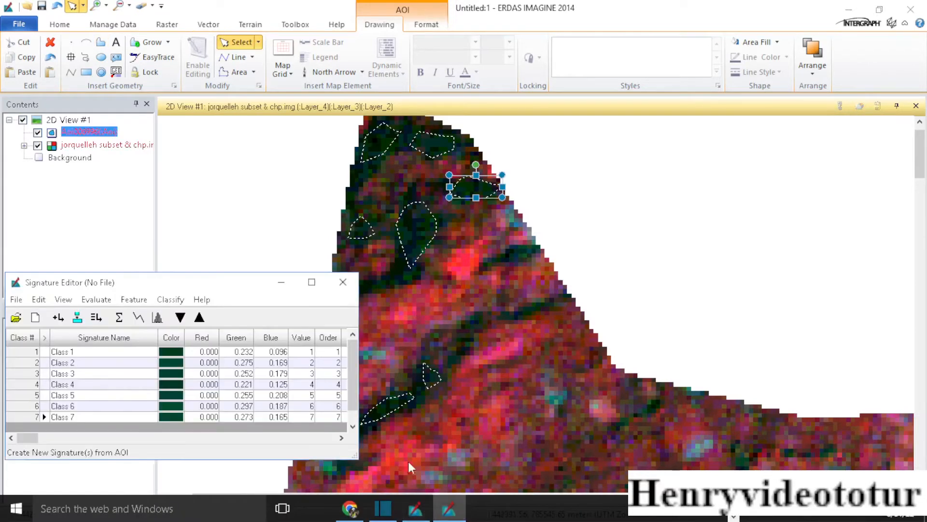
- Outline a small patch in the dark diagonal band, northeast of its two existing polygons, as an AOI and add it as a new signature
click(101, 43)
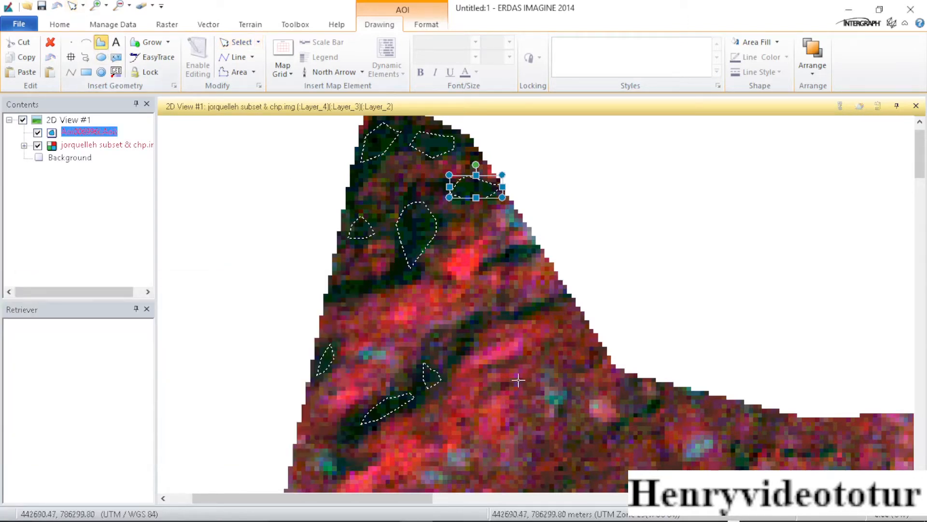
click(464, 327)
click(479, 316)
click(480, 330)
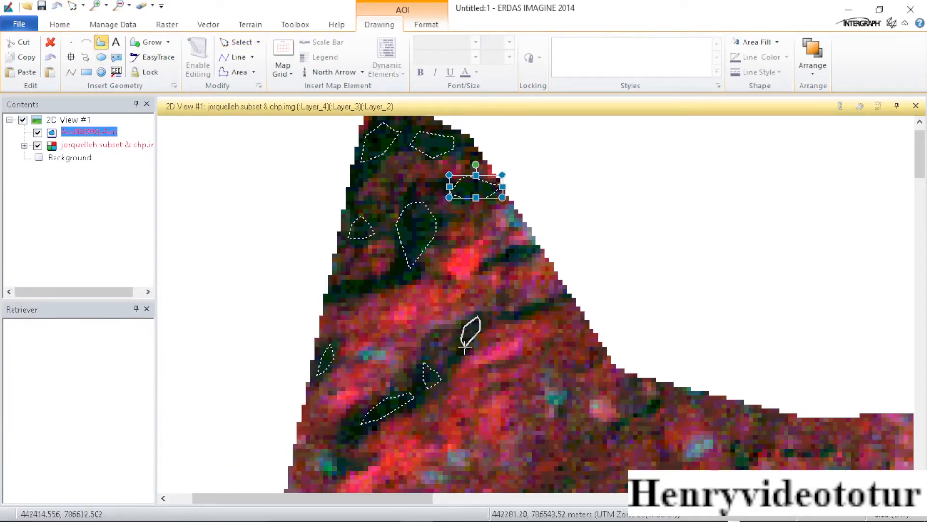
double_click(463, 350)
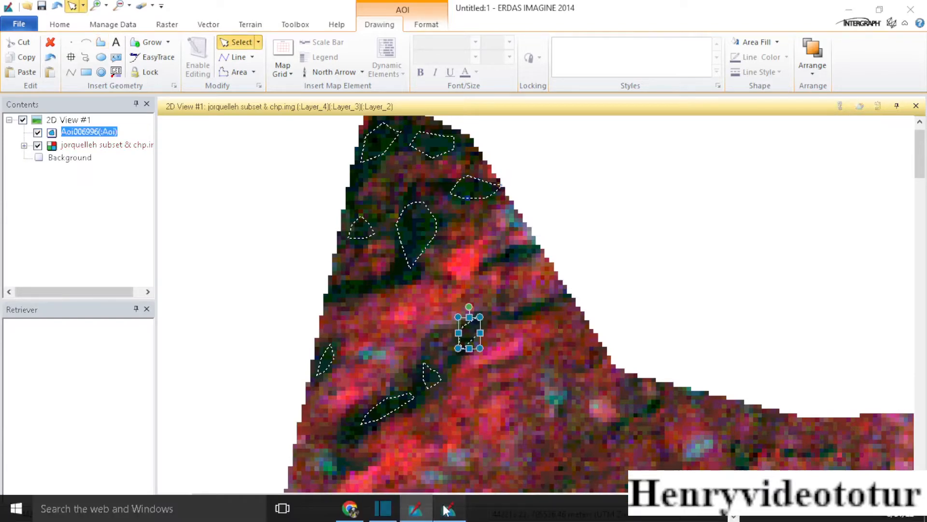
click(454, 511)
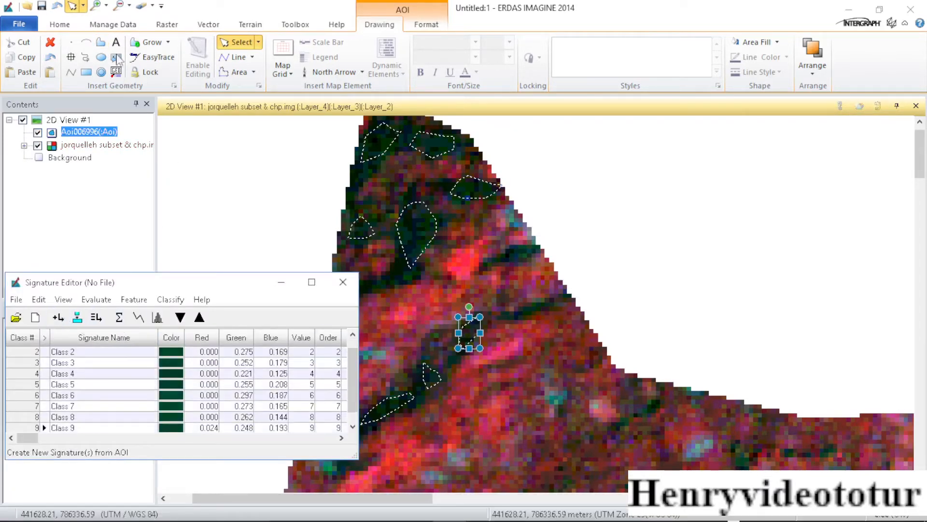
- Outline the narrow dark strip running inland from the western edge below the tip as a polygon AOI and add it as a signature
click(101, 44)
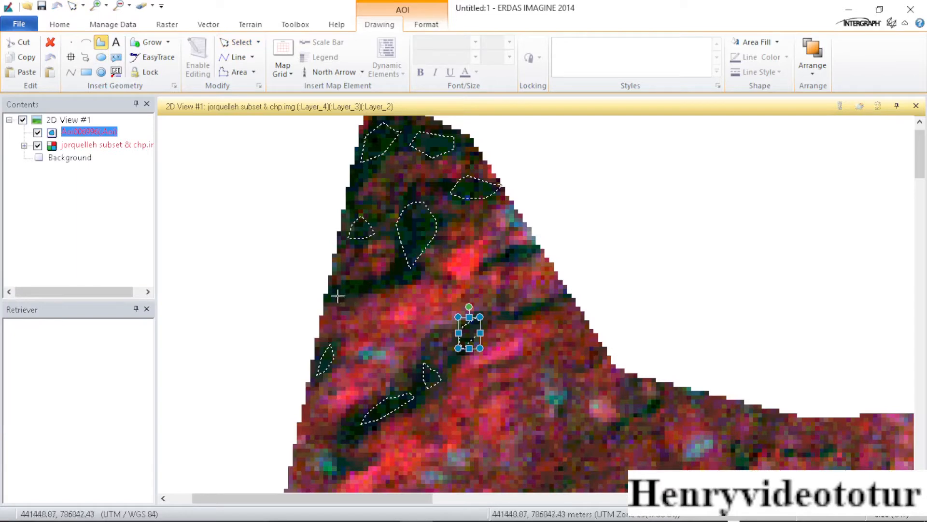
click(401, 268)
click(401, 279)
double_click(389, 284)
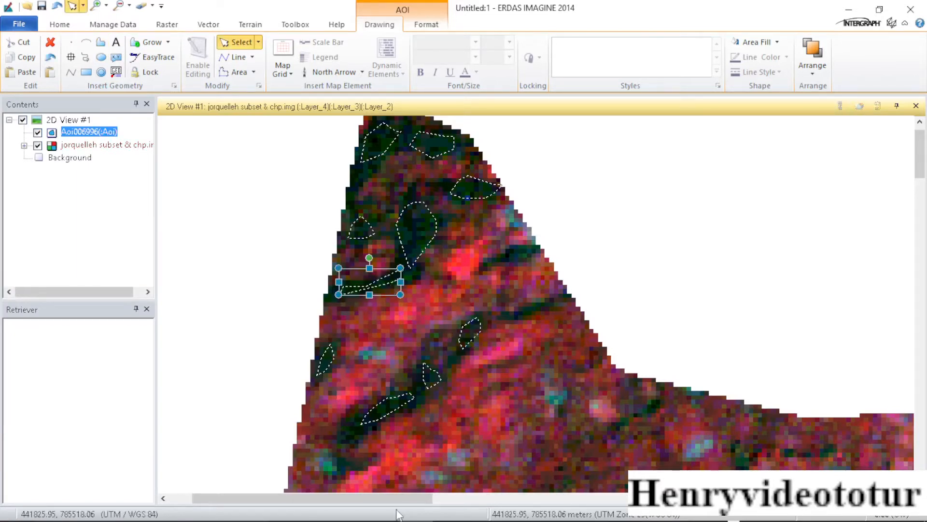
click(450, 513)
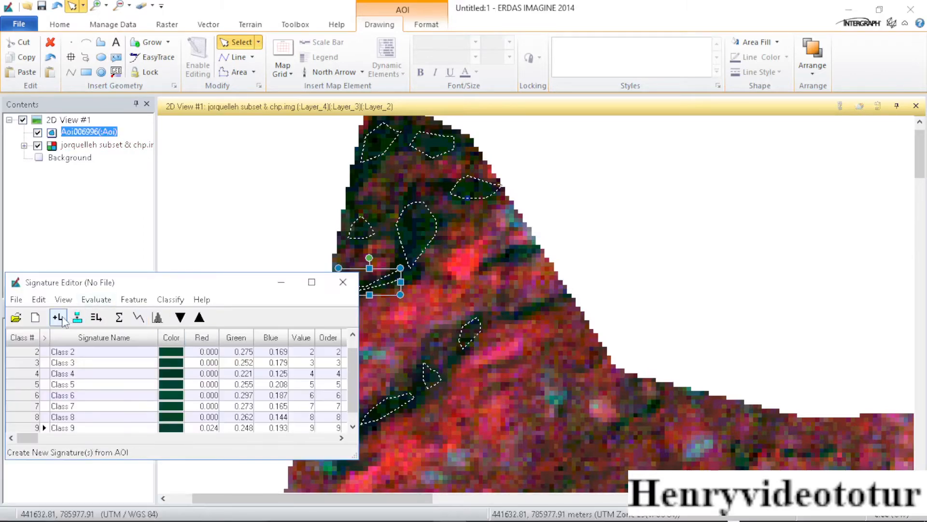
click(58, 317)
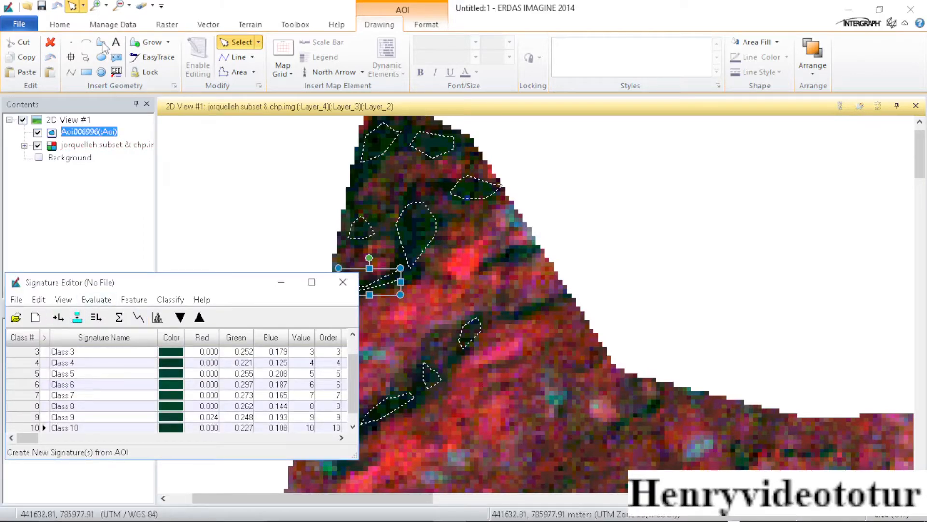
- Outline the dark patch just west of the cyan built-up area in the image's south as a polygon AOI and add it as a signature
click(101, 44)
scroll(671, 409, down, 3)
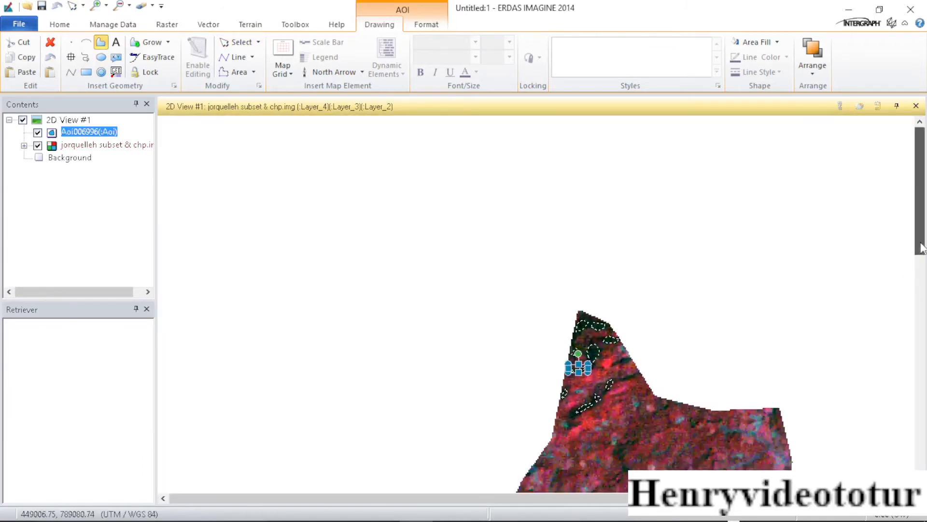
drag(922, 248, 922, 395)
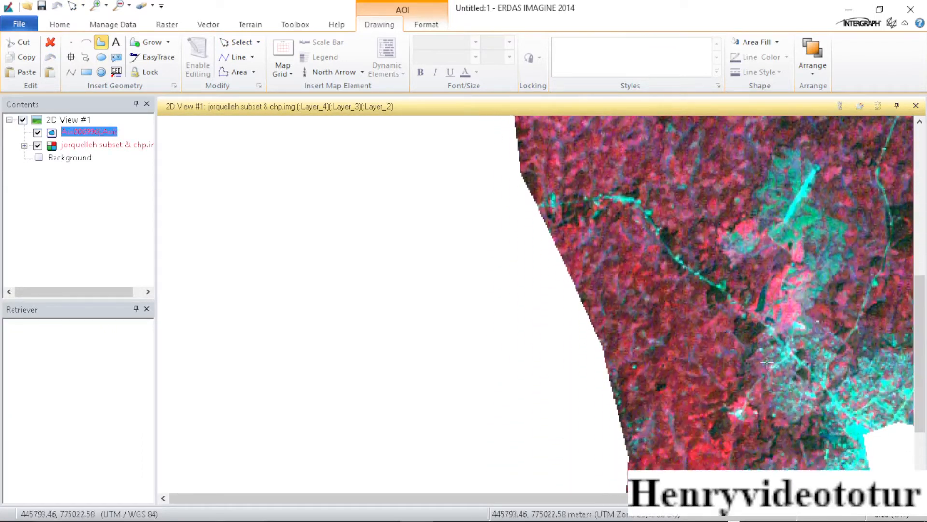
scroll(747, 326, up, 1)
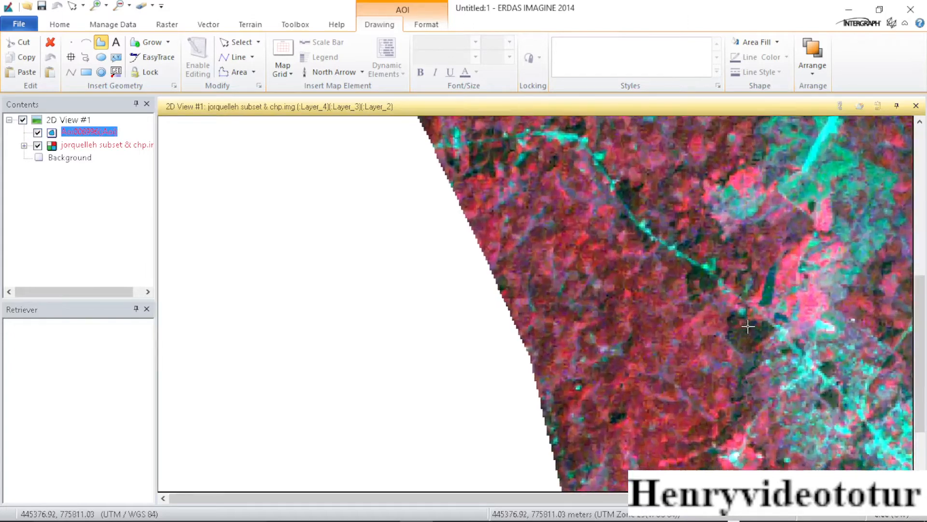
click(724, 350)
click(724, 333)
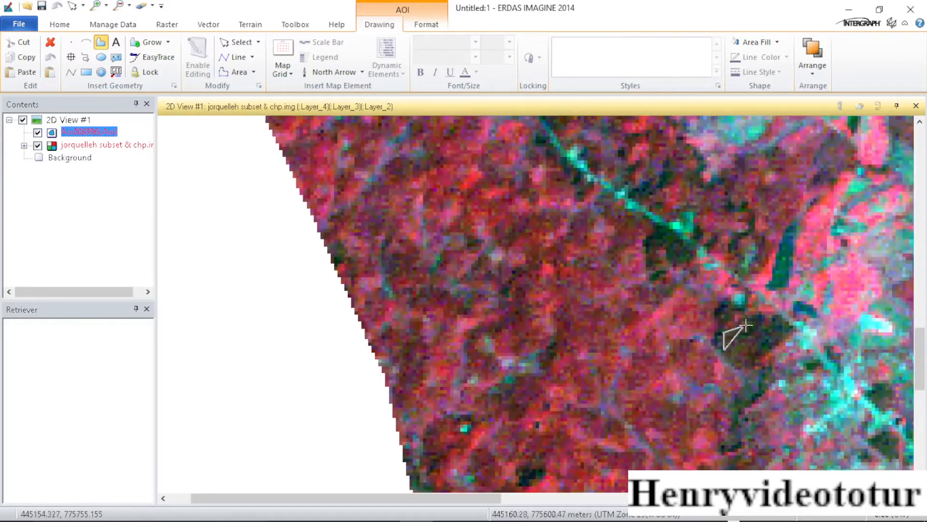
click(762, 319)
click(773, 320)
click(779, 323)
click(780, 331)
click(773, 343)
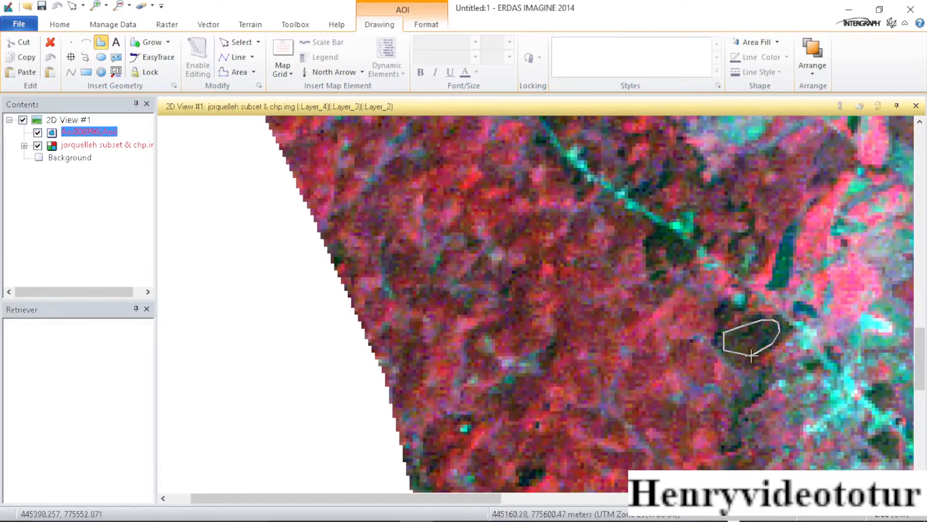
double_click(751, 355)
click(437, 515)
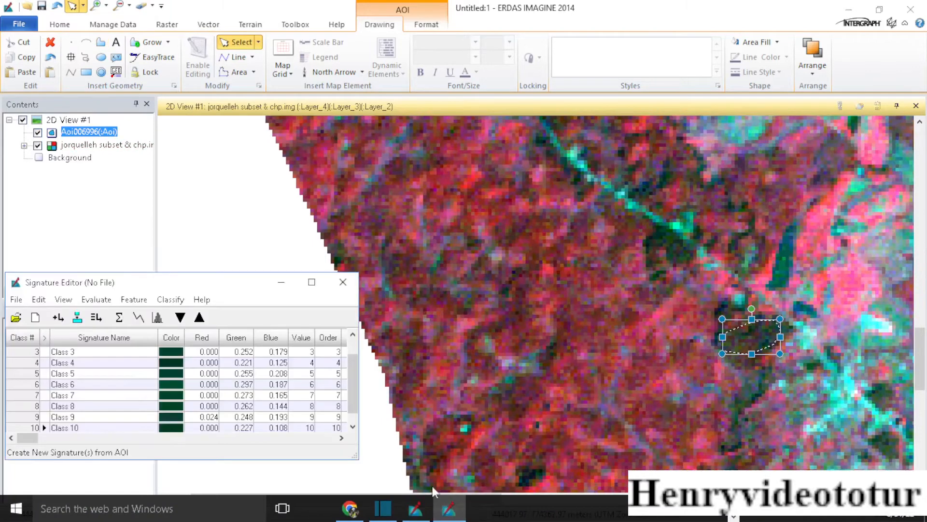
click(58, 318)
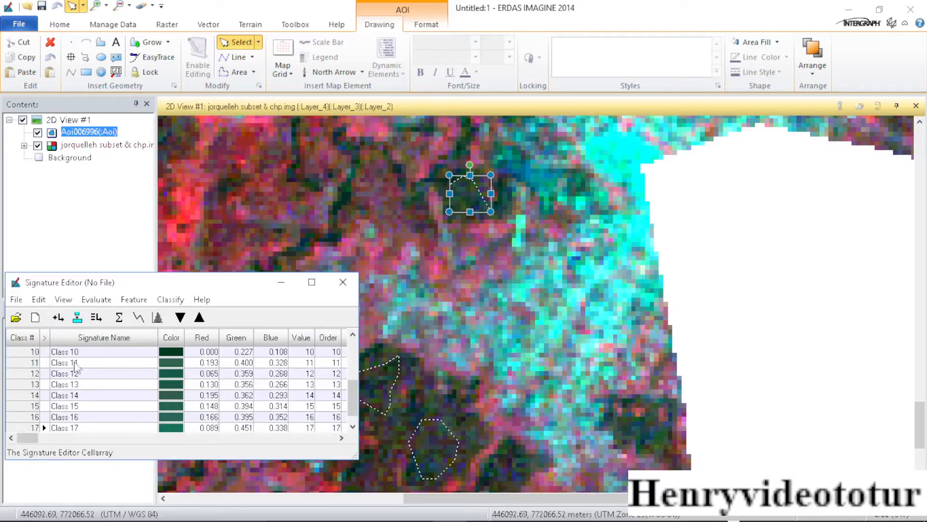
- Merge signatures Class 1 through Class 17 into one named Low Land and delete the seventeen originals
scroll(34, 361, up, 3)
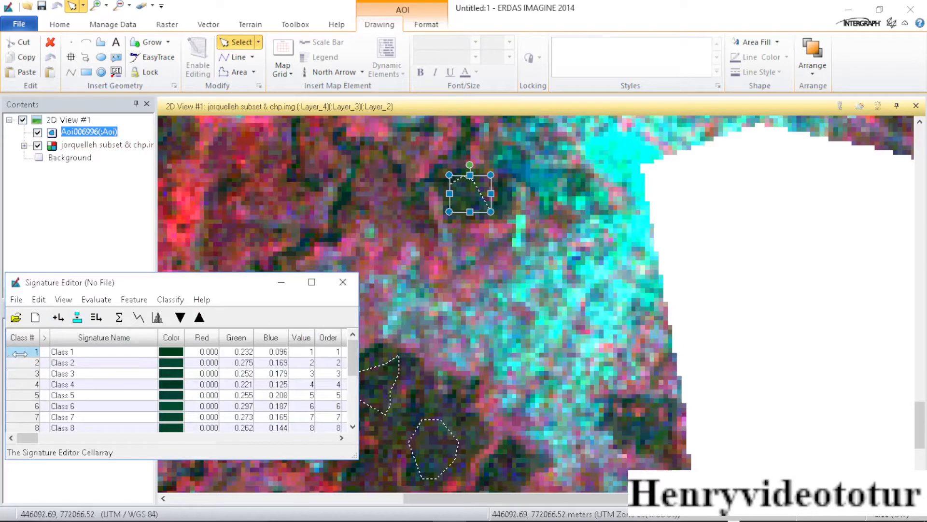
drag(19, 353, 72, 427)
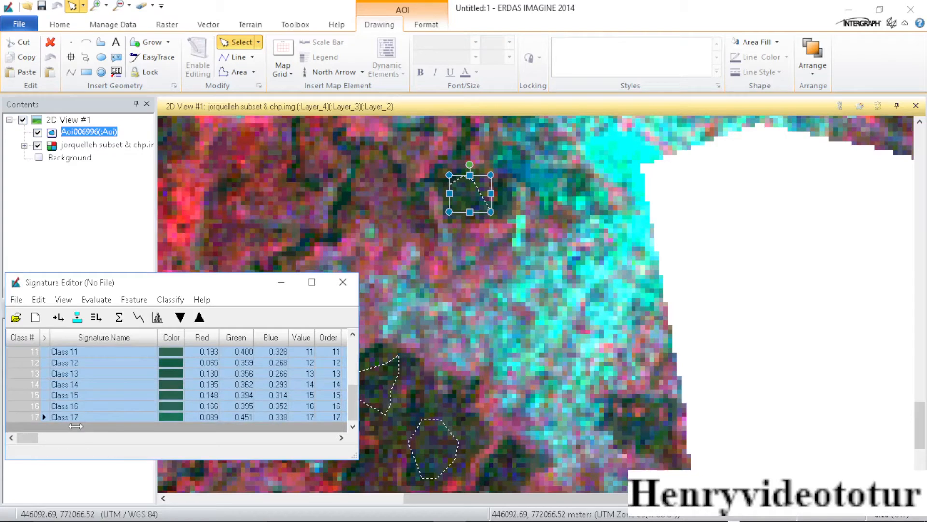
click(97, 319)
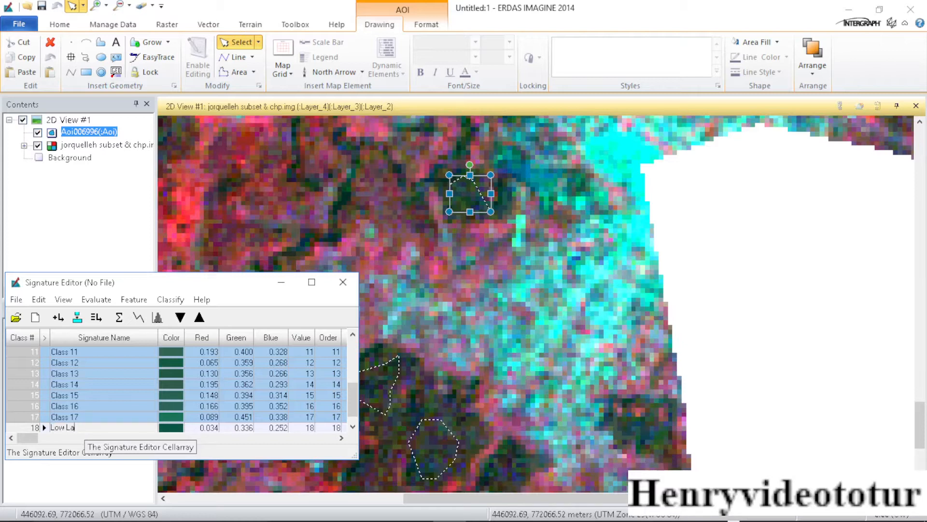
right_click(23, 360)
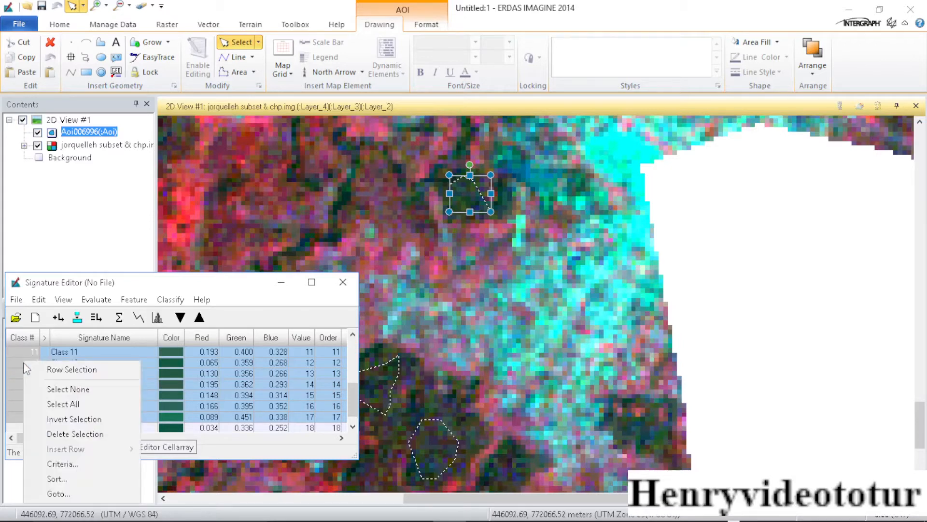
click(77, 434)
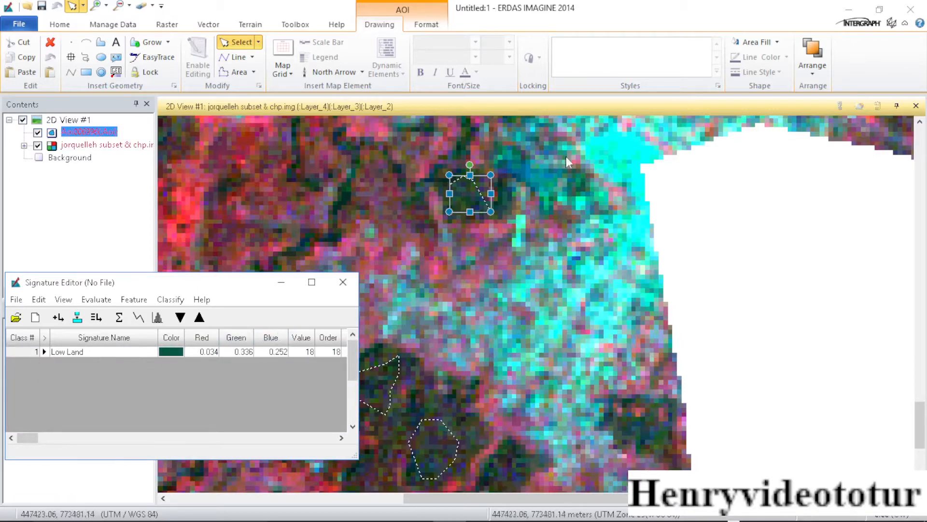
- Outline the bright cyan area beside the white gap, at the north end of the built-up zone, as a polygon AOI and add it as a signature
click(101, 46)
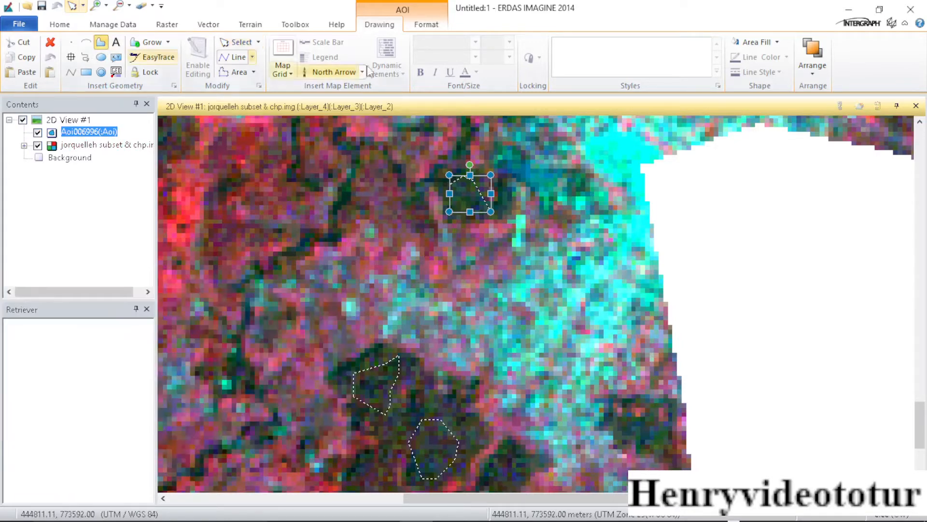
scroll(627, 141, up, 1)
scroll(627, 142, up, 1)
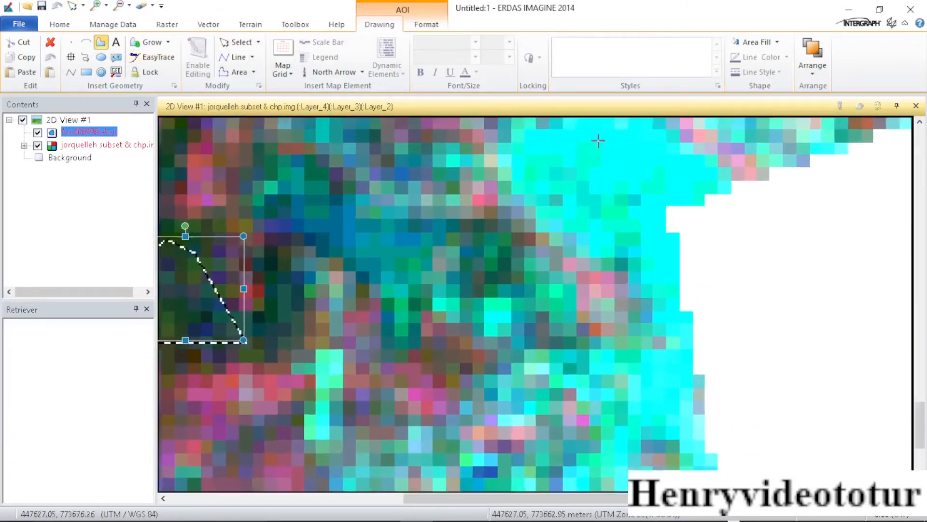
click(554, 143)
click(586, 118)
click(607, 118)
click(664, 130)
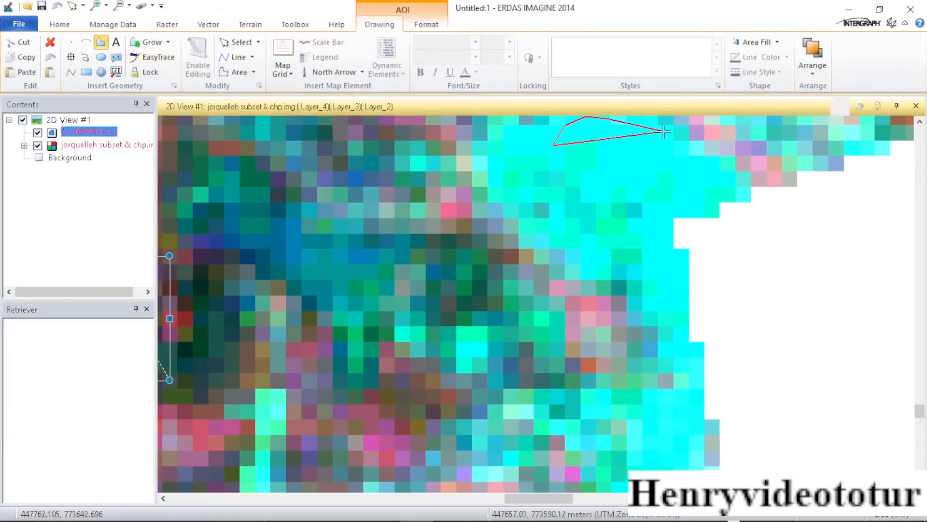
click(697, 165)
click(702, 187)
click(703, 196)
click(662, 208)
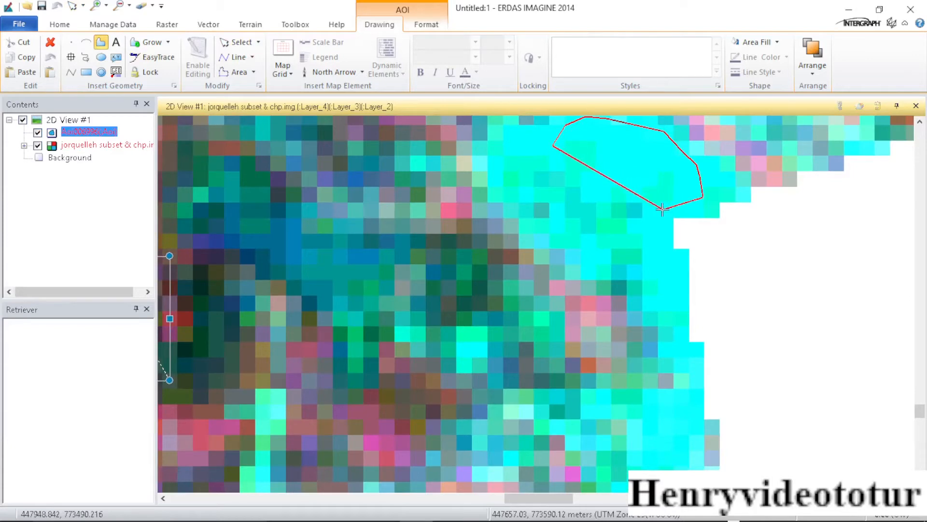
double_click(593, 196)
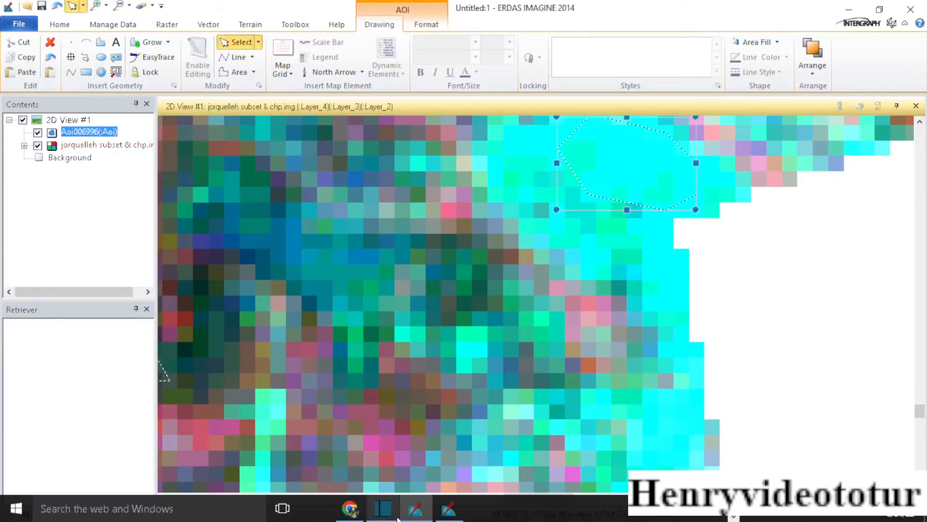
click(456, 508)
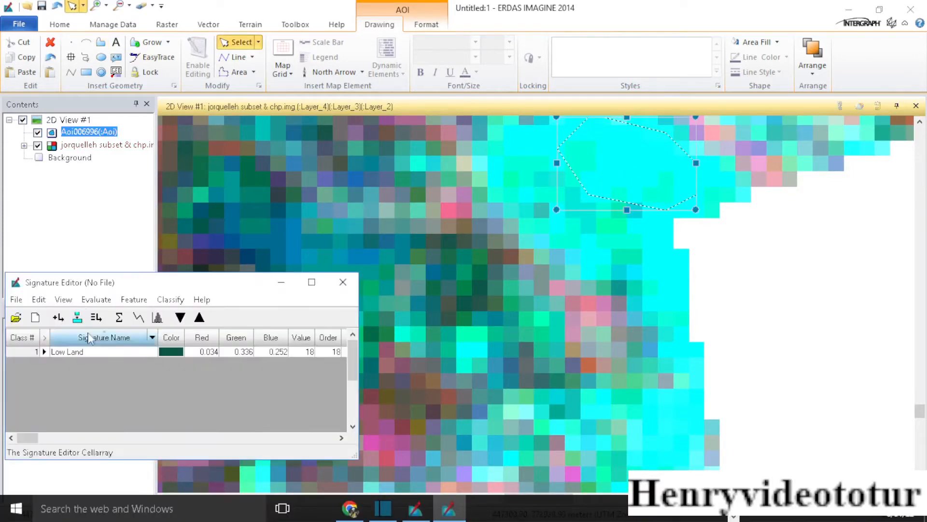
click(58, 317)
- Outline the small bright cyan patch just south of the large cyan polygon as an AOI and add it as a signature
click(100, 42)
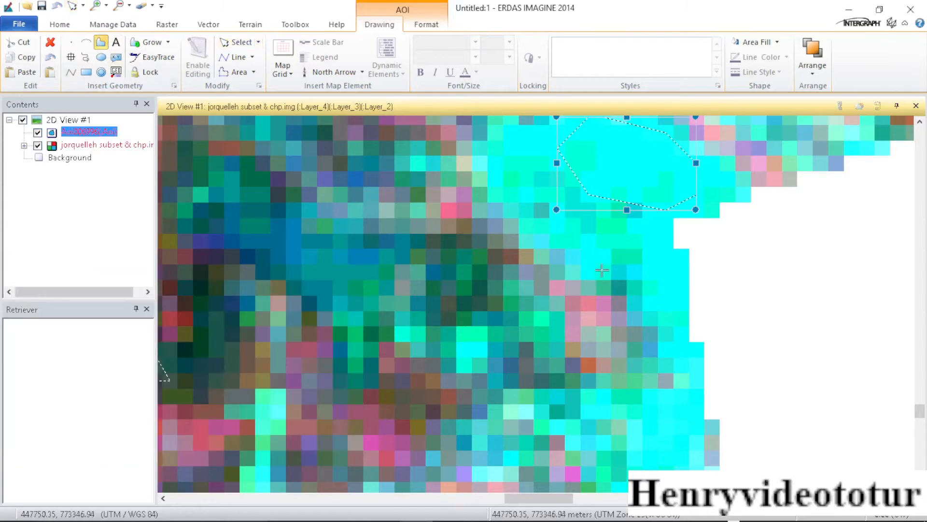
mouse_move(581, 257)
mouse_down()
mouse_move(579, 244)
mouse_move(610, 256)
mouse_move(604, 271)
mouse_up()
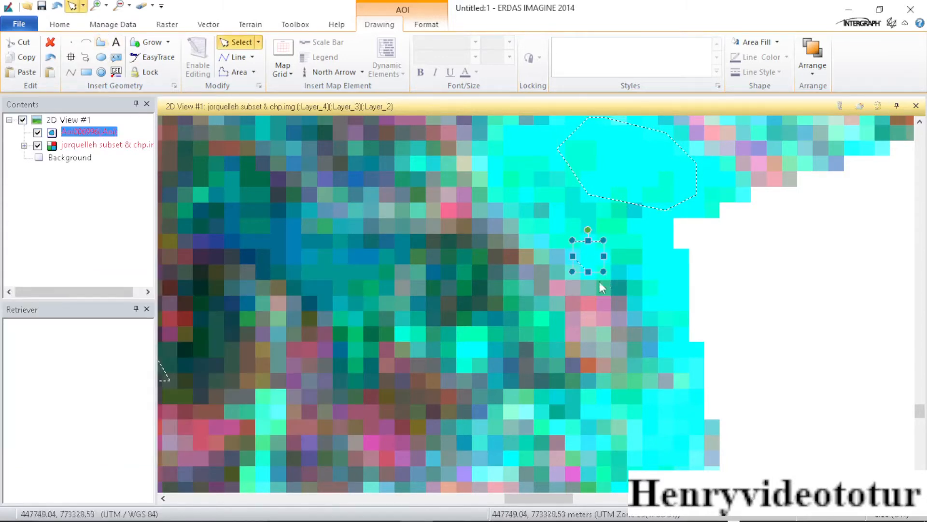
click(443, 499)
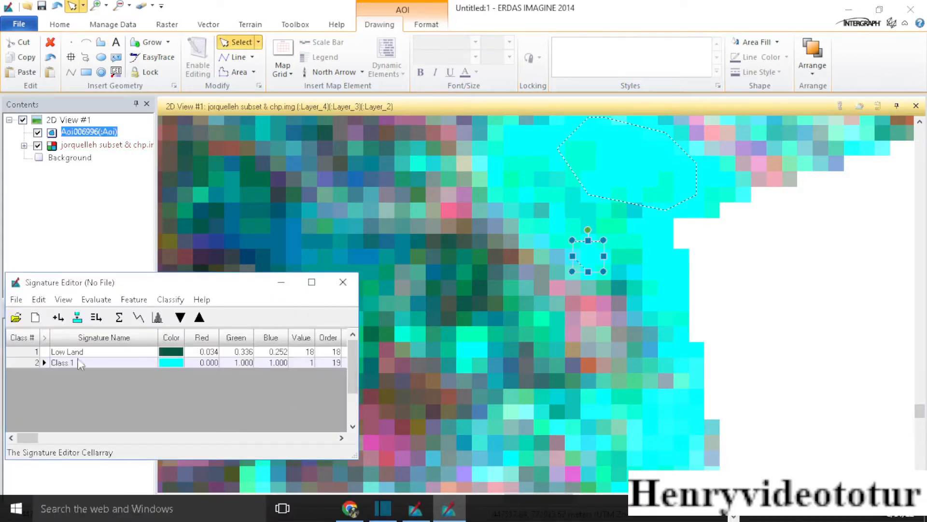
- Outline the narrow cyan strip along the white gap, east of the small cyan polygon, as an AOI and add it as a signature
click(100, 42)
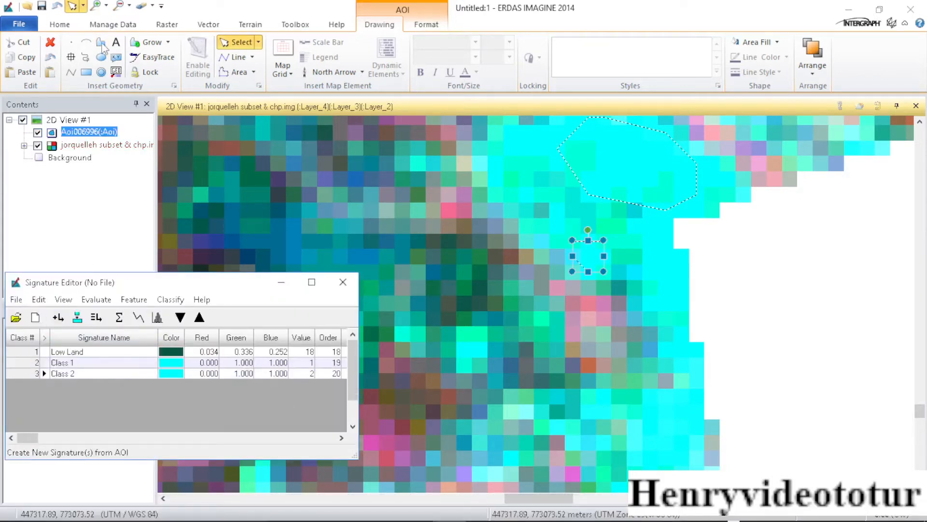
mouse_move(650, 300)
mouse_down()
mouse_move(650, 232)
mouse_move(676, 249)
mouse_move(687, 317)
mouse_move(680, 332)
mouse_up()
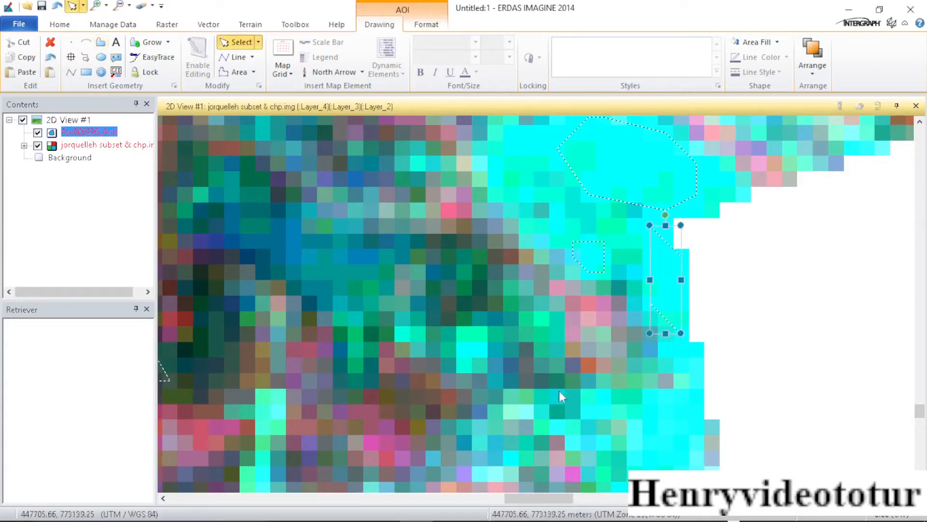
click(450, 510)
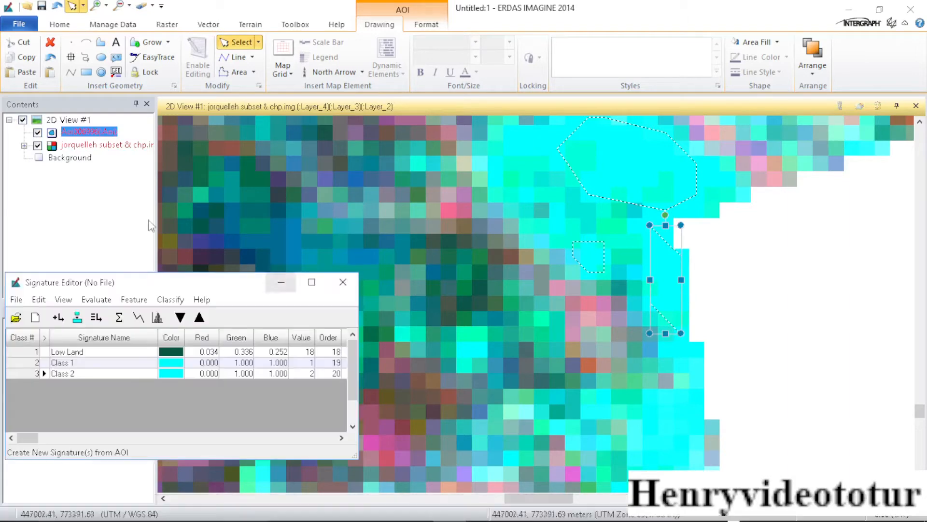
- Outline the rounded cyan patch along the white gap, south of the narrow strip polygon, as an AOI and add it as a signature
click(101, 42)
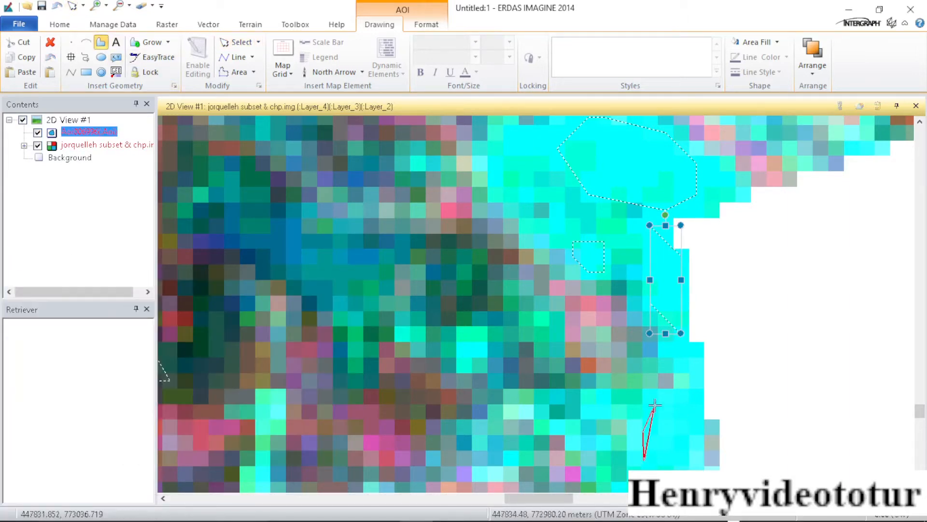
mouse_move(655, 405)
mouse_down()
mouse_move(689, 408)
mouse_move(700, 437)
mouse_move(677, 468)
mouse_up()
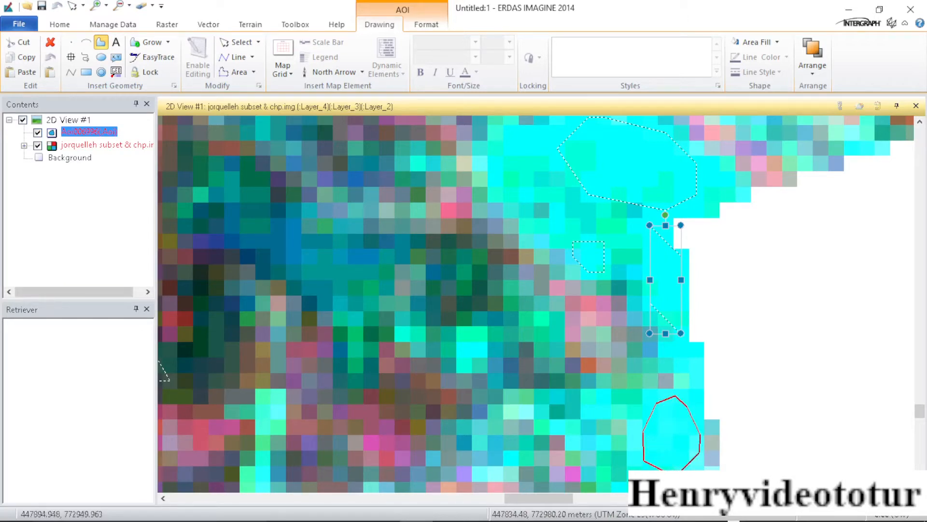
drag(645, 435, 649, 413)
click(450, 509)
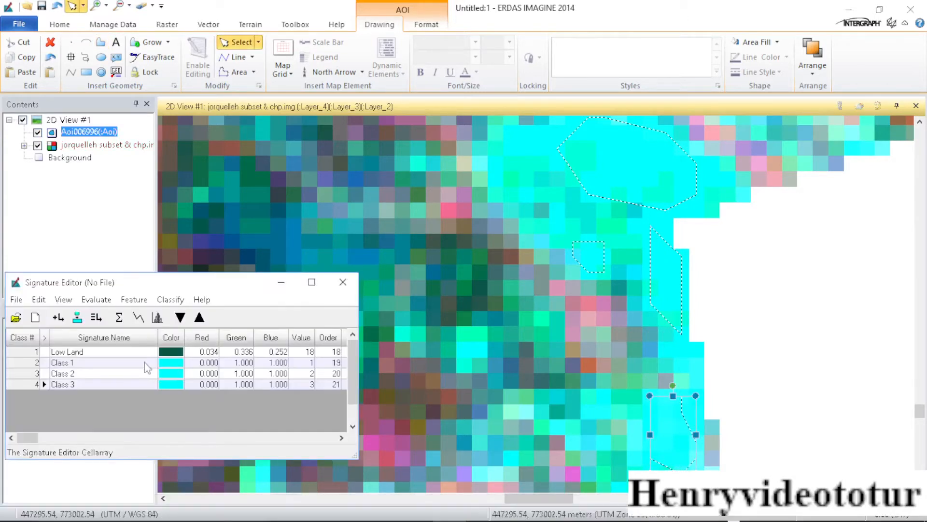
- Outline the wide middle section of the diagonal cyan strip, southwest of its existing polygon, as an AOI and add it as a signature
click(101, 42)
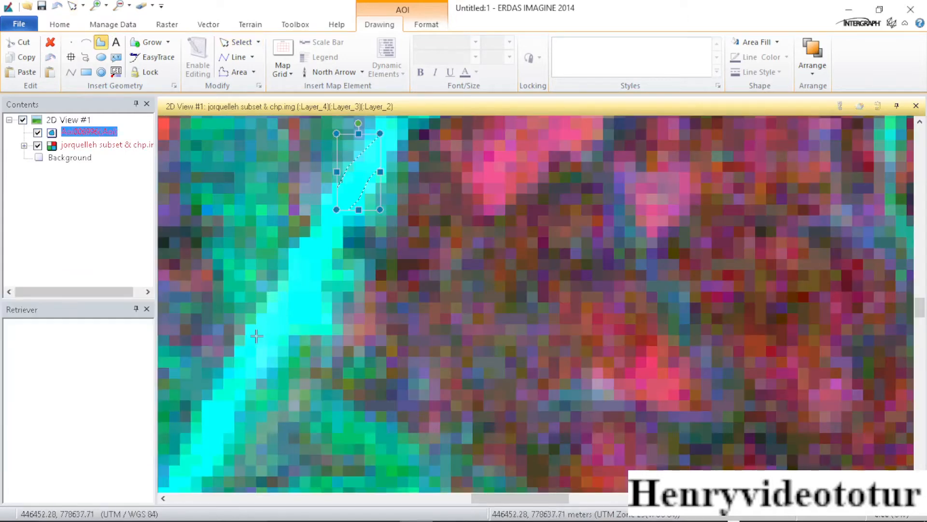
click(259, 332)
click(282, 288)
click(289, 264)
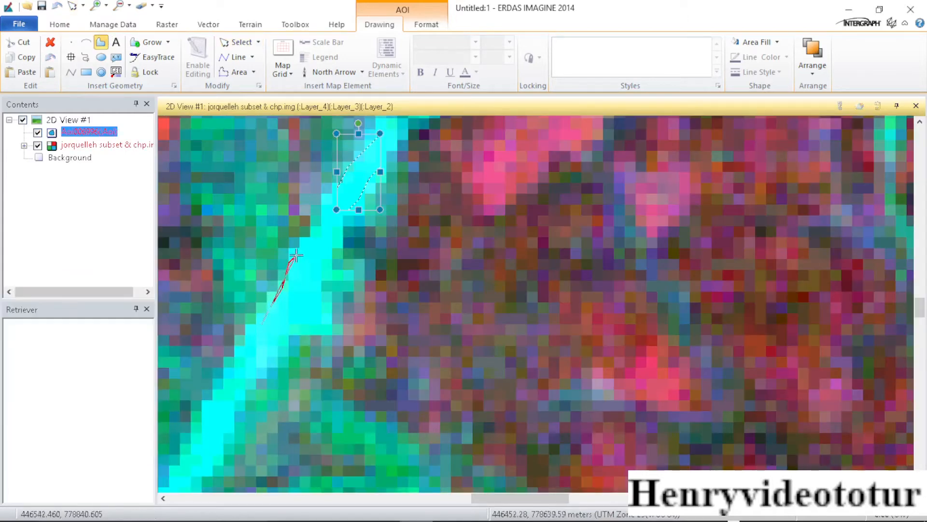
click(308, 238)
click(334, 230)
click(335, 248)
click(311, 315)
double_click(300, 327)
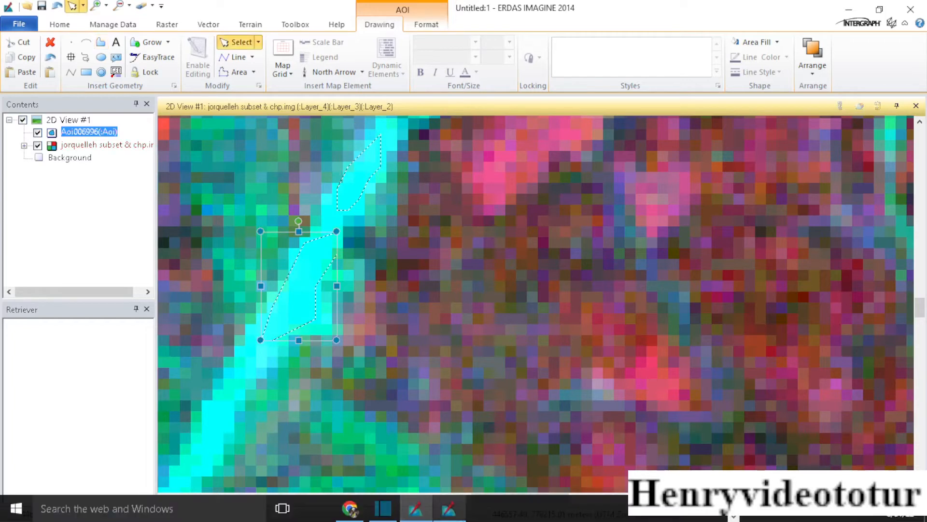
click(448, 508)
click(58, 317)
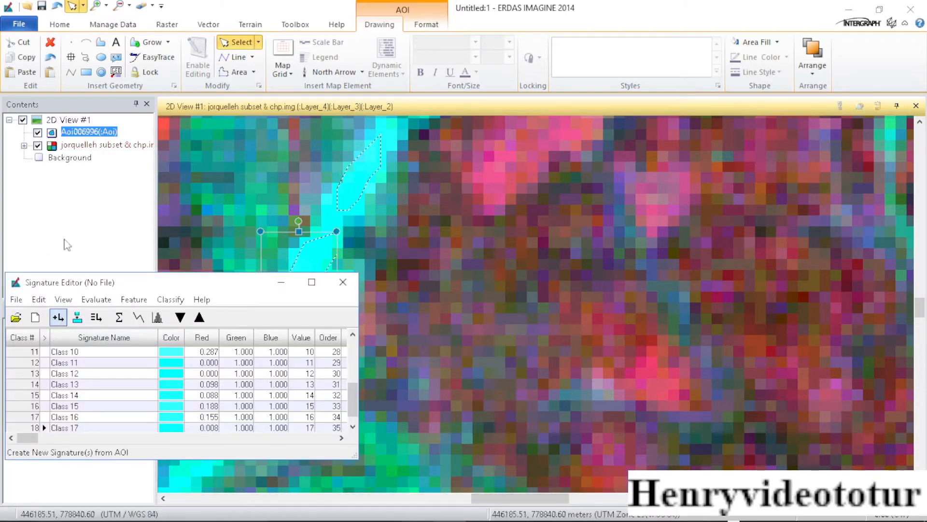
- Outline the narrower section of the diagonal cyan strip southwest of its two existing polygons as an AOI and add it as a signature
click(101, 42)
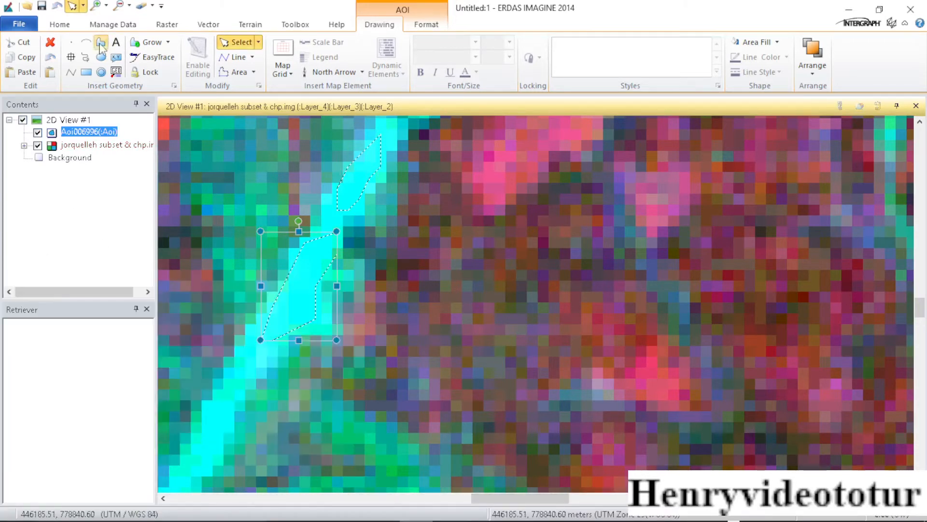
click(181, 479)
click(199, 419)
click(211, 397)
click(231, 368)
click(246, 352)
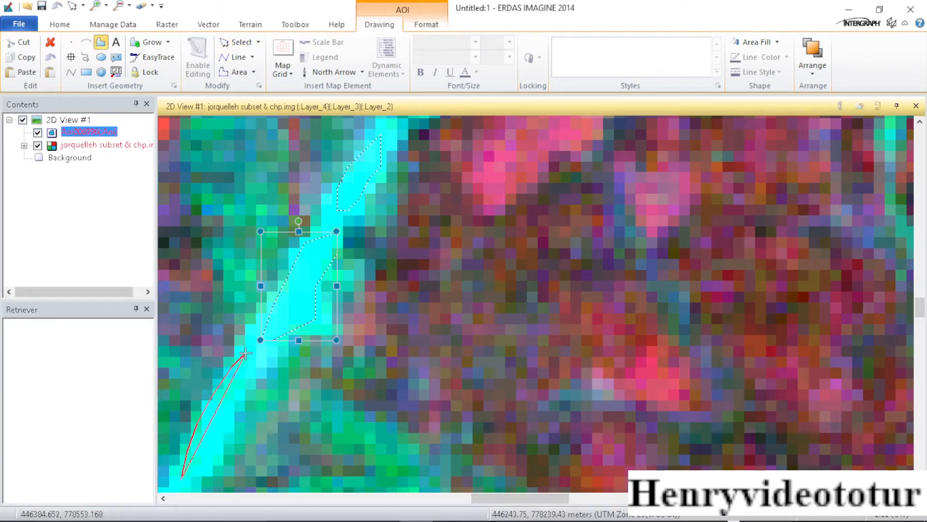
click(254, 358)
click(256, 365)
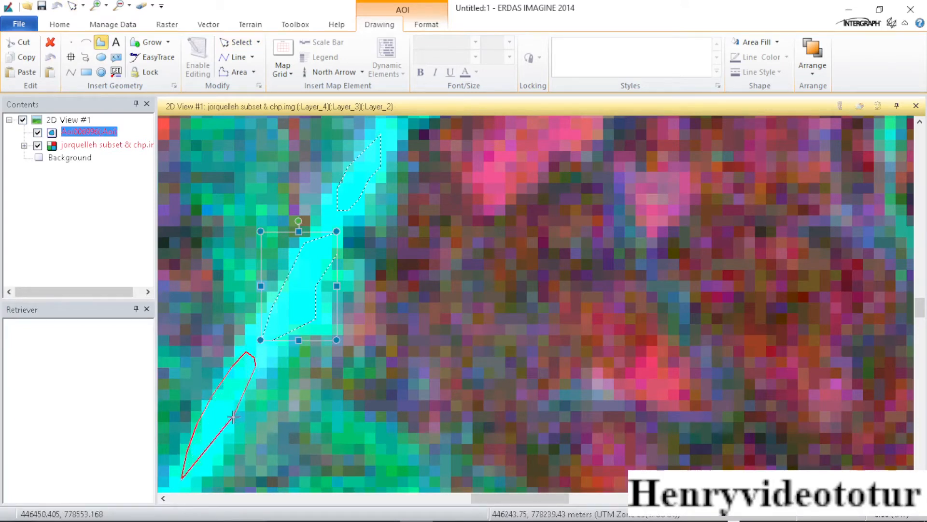
double_click(208, 468)
click(435, 511)
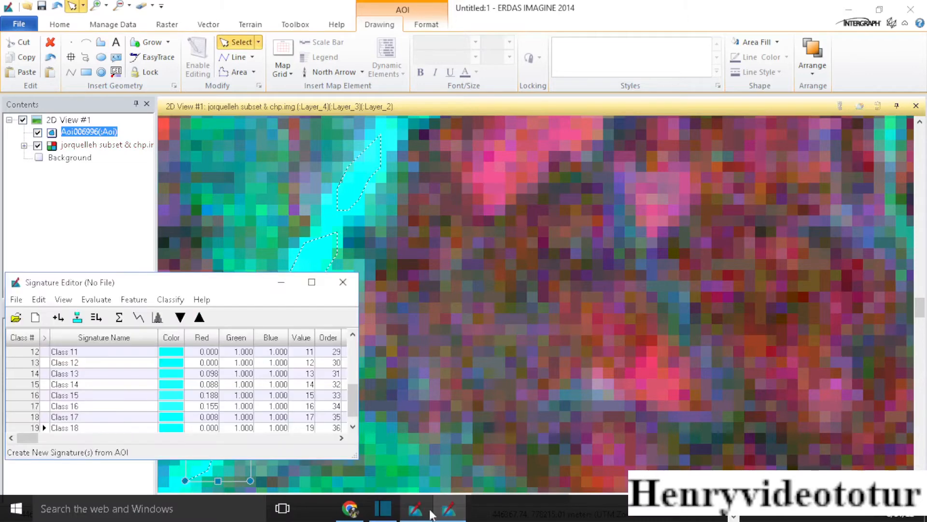
- Outline the short southwestern tip of the diagonal cyan strip as a polygon AOI and add it as a signature
click(100, 43)
scroll(367, 401, down, 4)
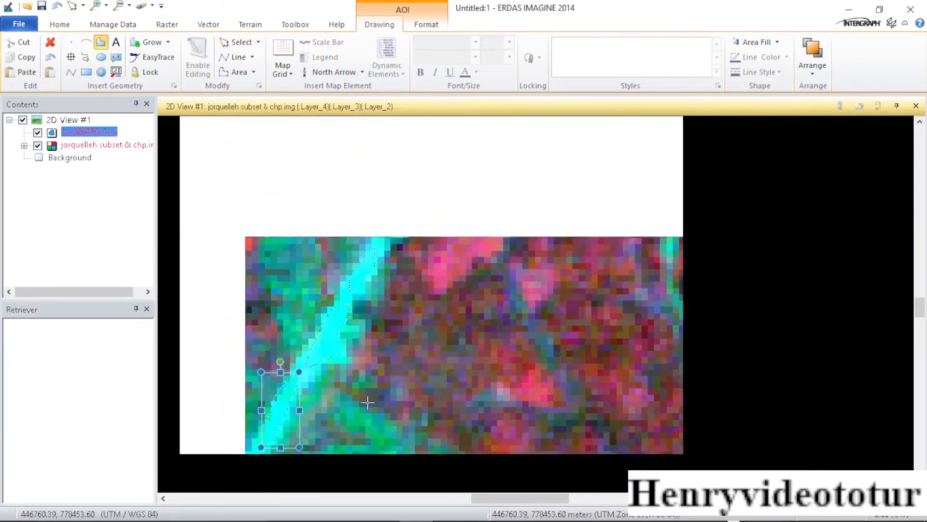
scroll(275, 449, up, 3)
scroll(290, 435, up, 2)
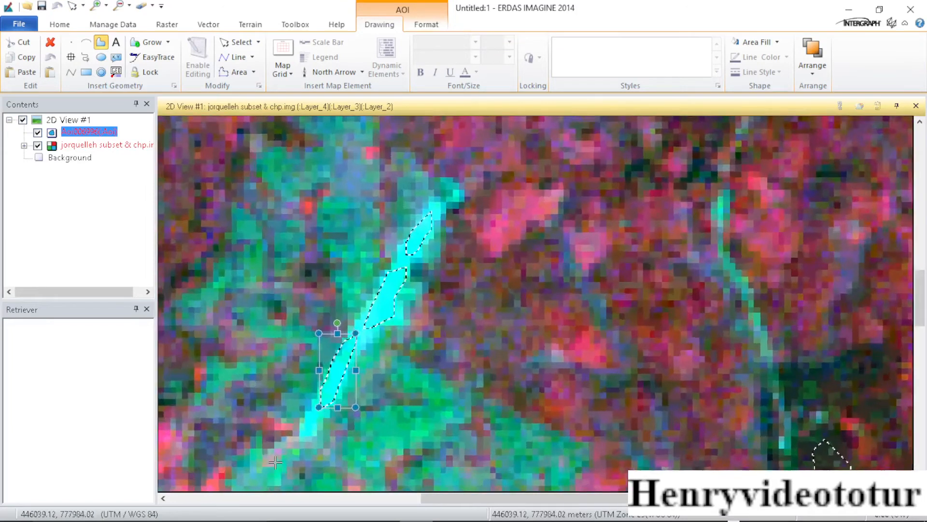
scroll(313, 413, up, 1)
click(317, 410)
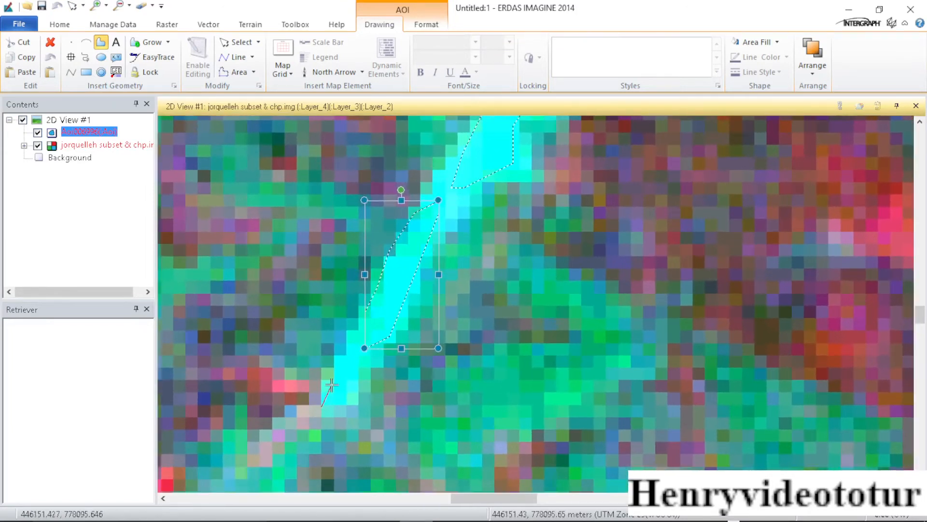
click(343, 363)
click(356, 379)
click(361, 396)
double_click(354, 401)
mouse_move(420, 520)
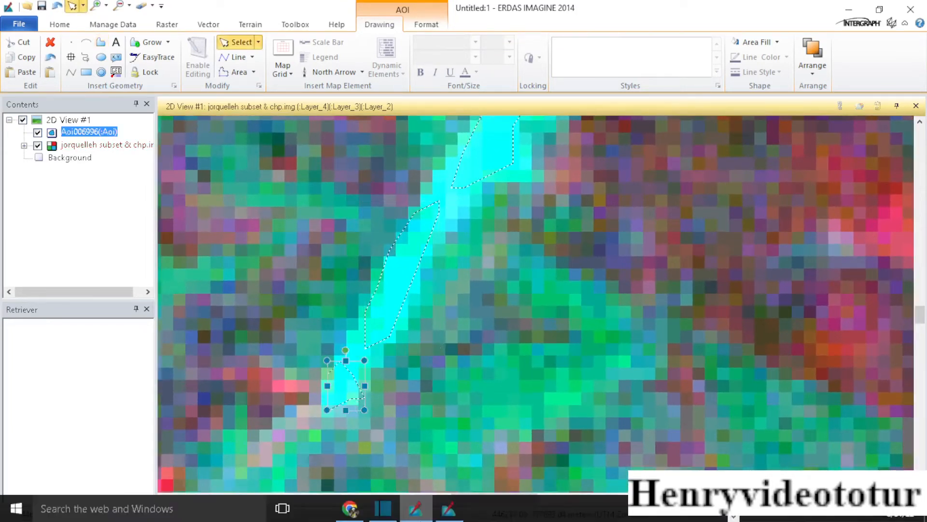
click(449, 508)
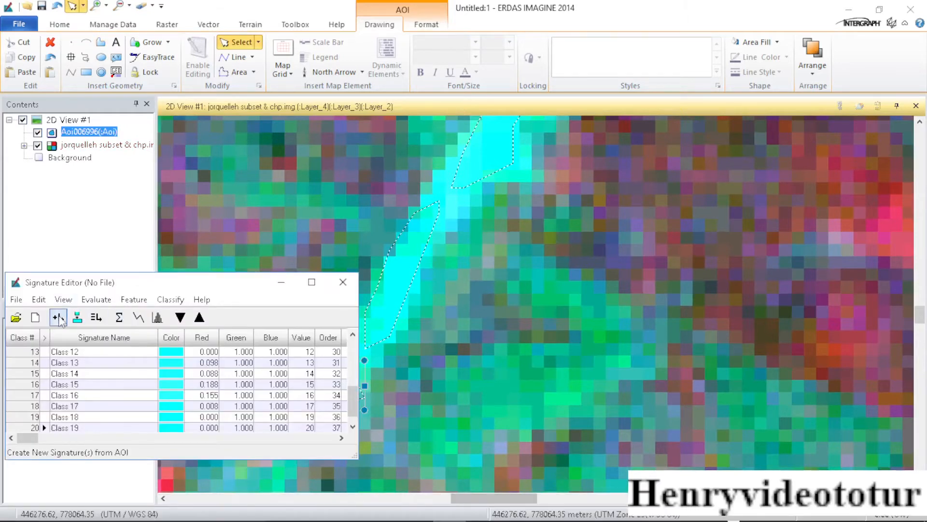
- Merge signatures Class 1 through Class 20 into one named Settlements and Roads and delete the twenty originals
scroll(119, 378, up, 3)
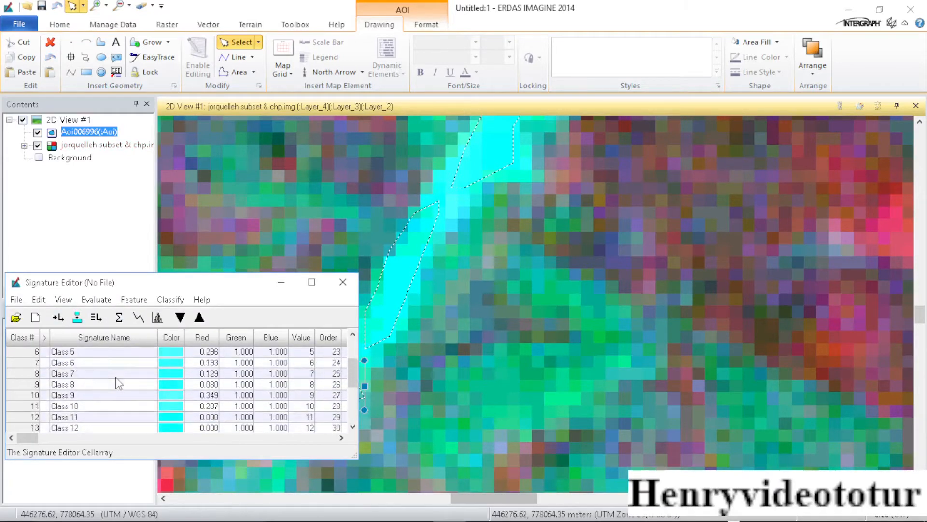
scroll(118, 378, up, 1)
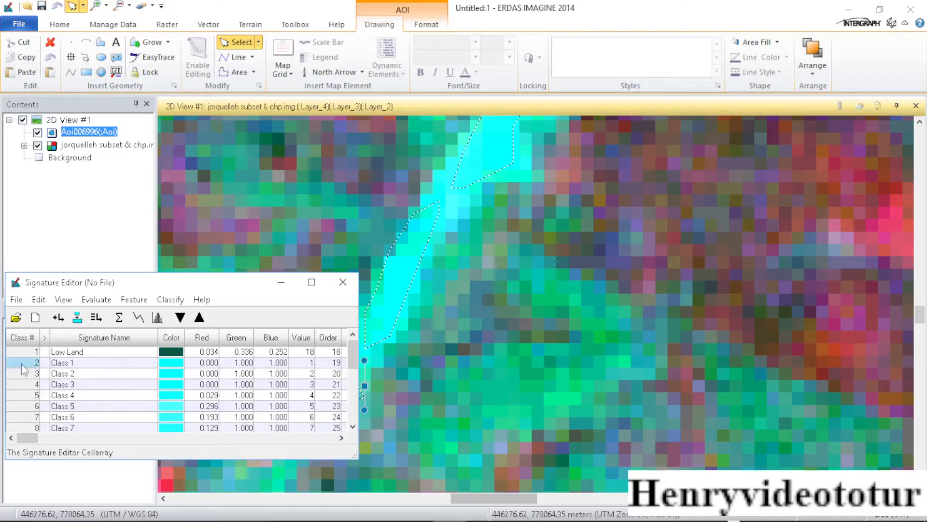
drag(25, 363, 41, 459)
mouse_move(79, 429)
mouse_down()
mouse_move(95, 412)
mouse_move(100, 437)
mouse_move(109, 423)
mouse_move(128, 451)
mouse_move(120, 431)
mouse_up()
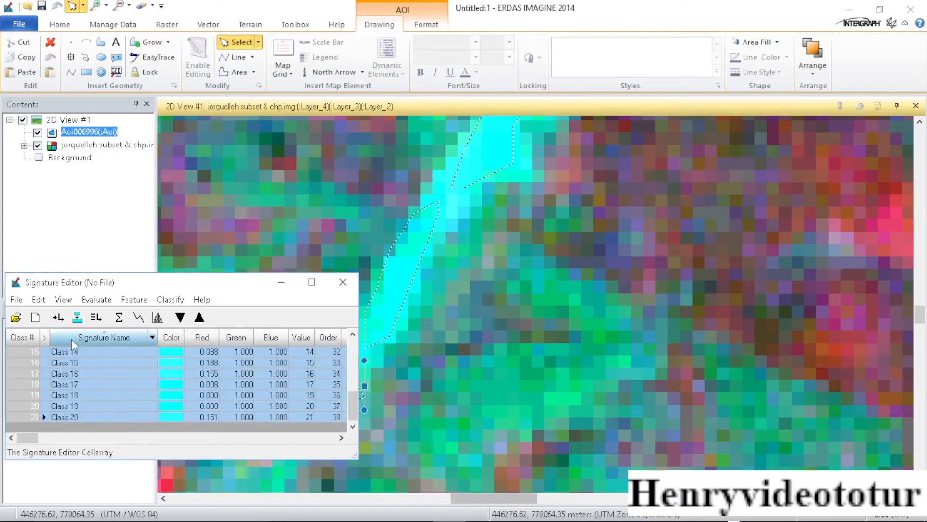
click(102, 317)
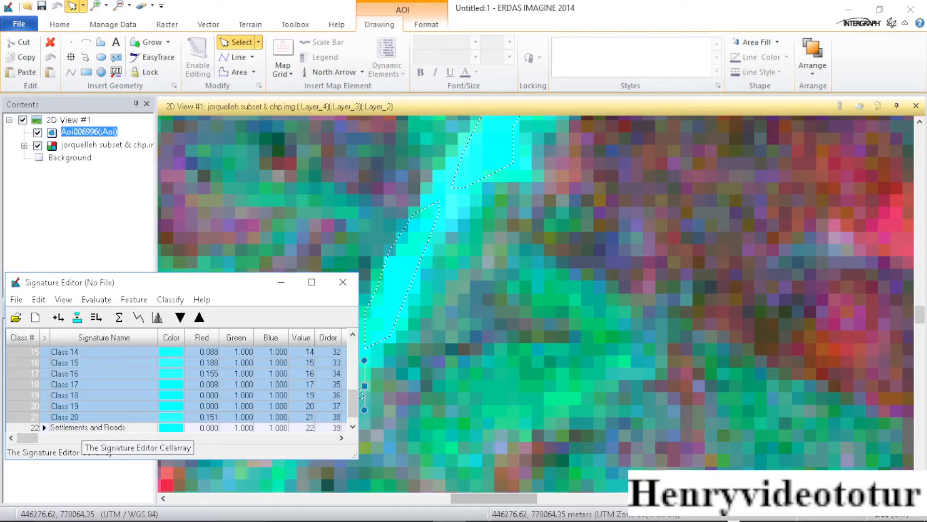
right_click(22, 379)
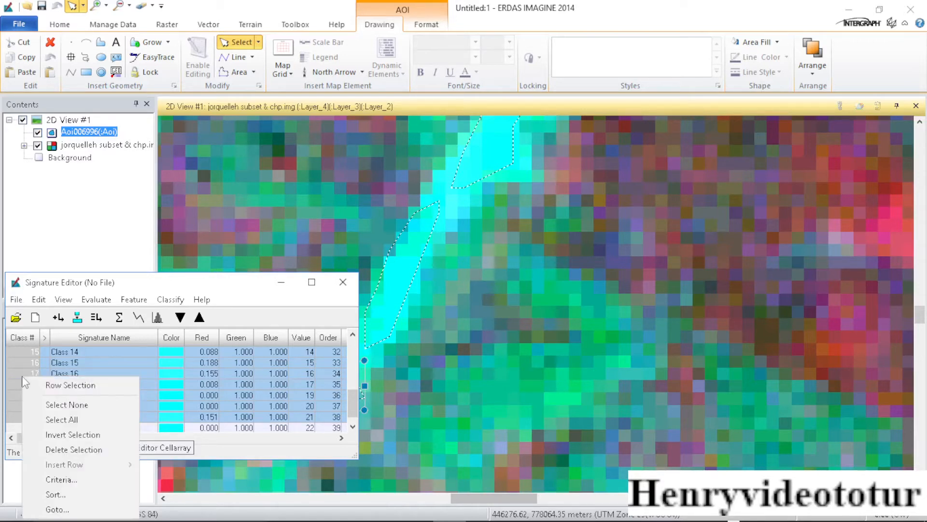
click(65, 449)
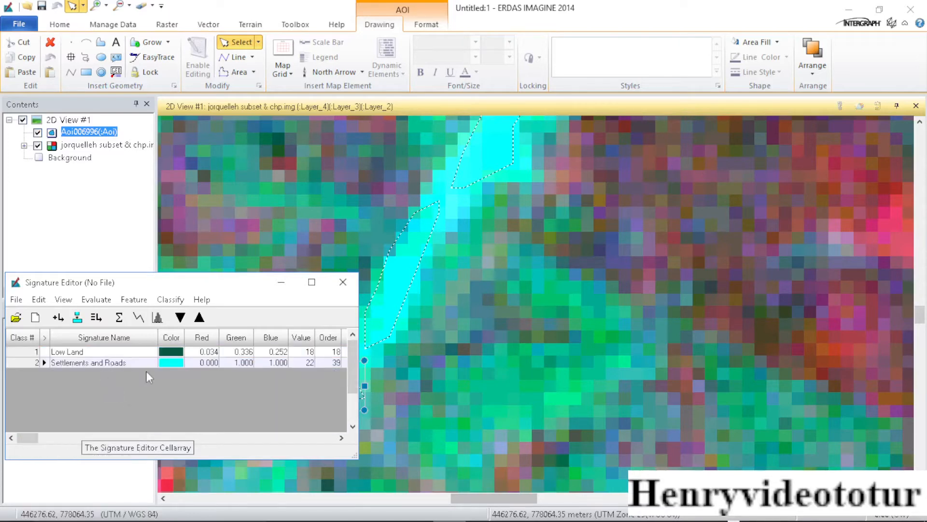
scroll(503, 239, down, 4)
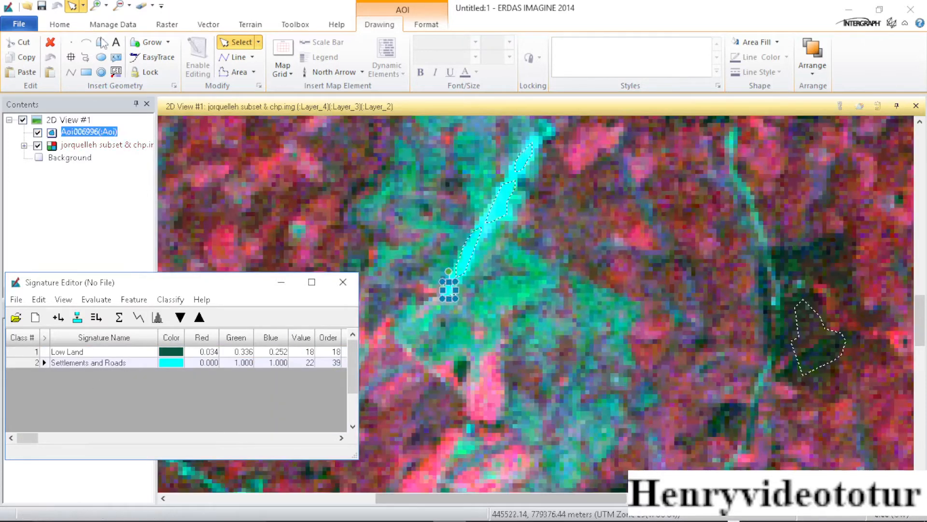
- Outline the elongated pink patch east of the diagonal cyan strip's northern end as a polygon AOI and add it as a signature
click(101, 42)
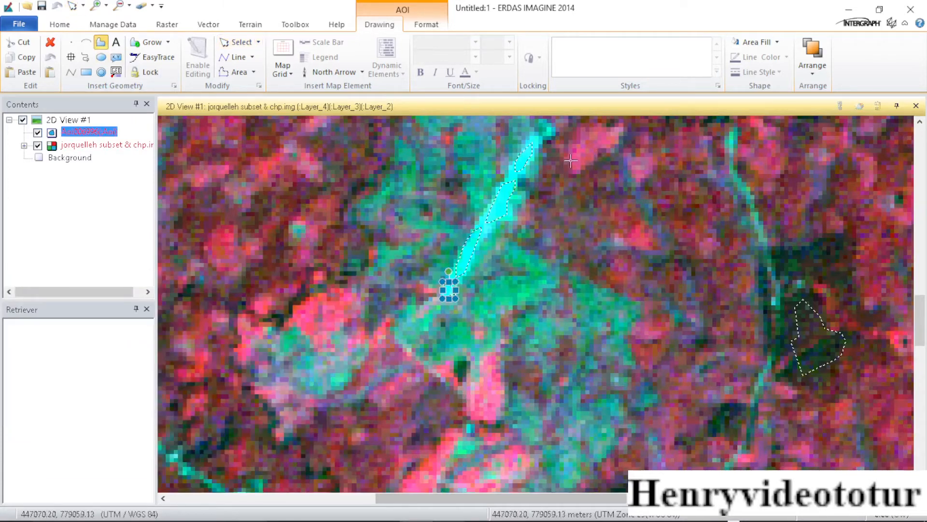
scroll(571, 160, up, 4)
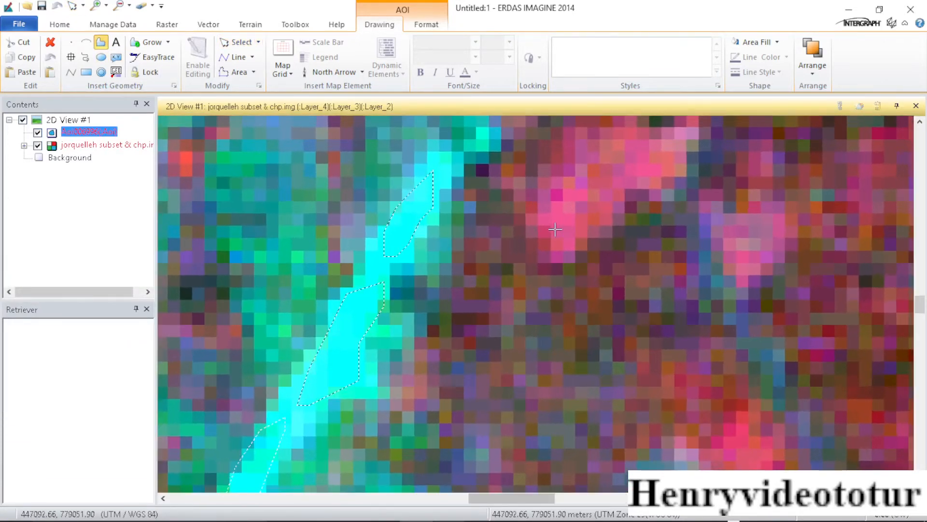
click(555, 228)
click(544, 208)
click(555, 164)
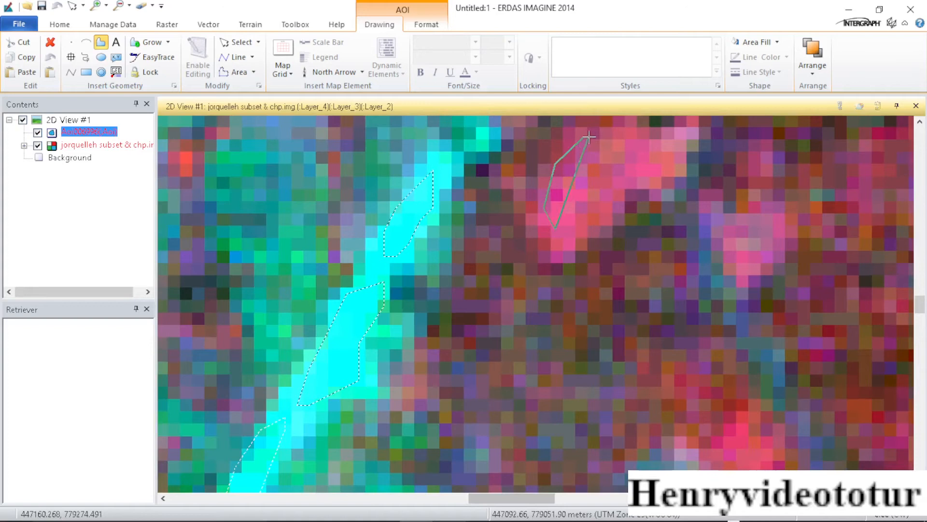
click(627, 132)
click(644, 139)
click(654, 153)
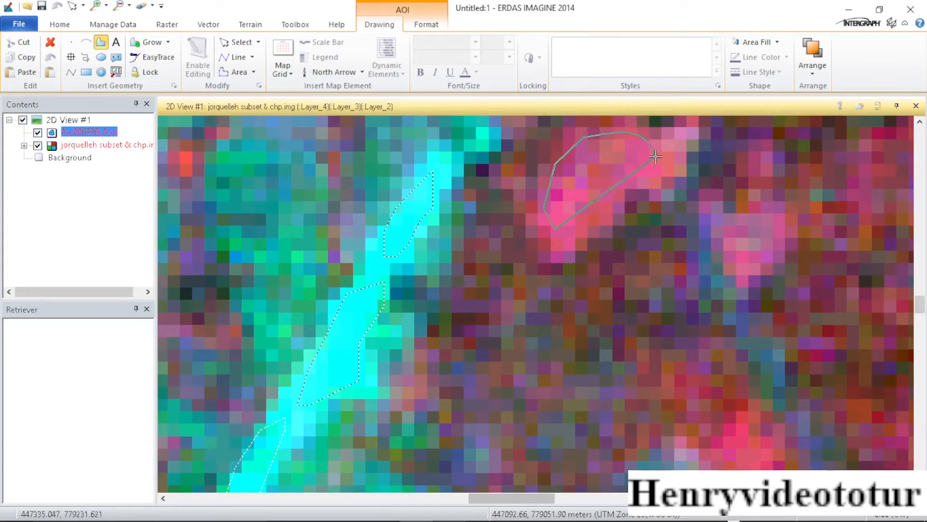
double_click(580, 222)
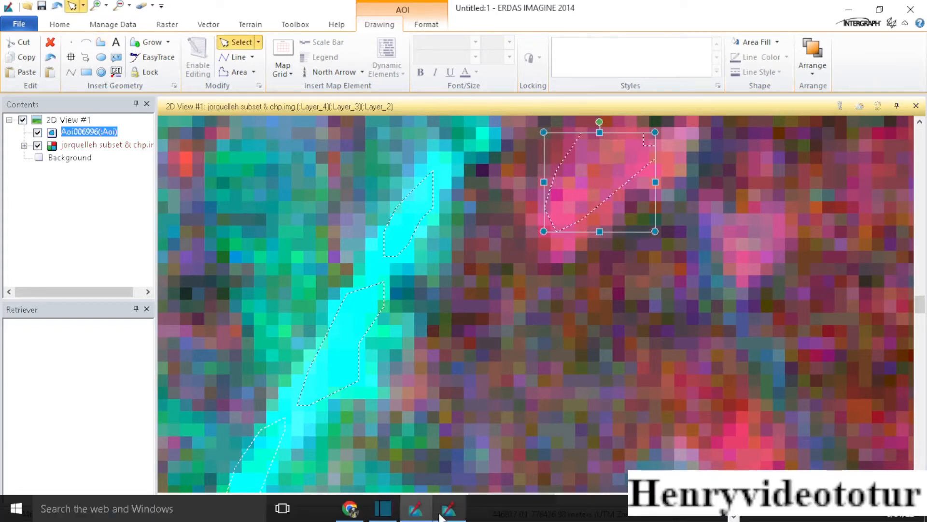
click(441, 515)
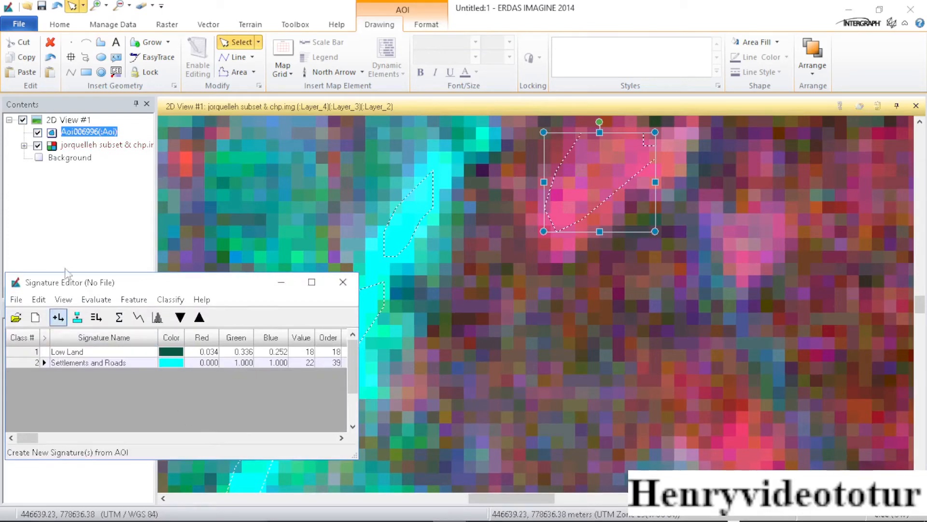
- Outline the small bright pink patch southeast of the previous pink AOI as a polygon AOI and add it as a signature
click(102, 42)
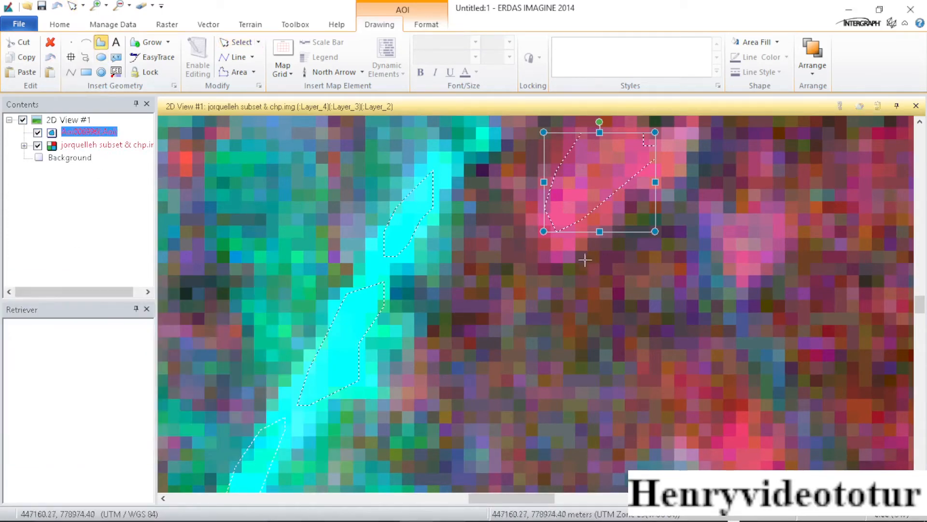
scroll(585, 260, down, 2)
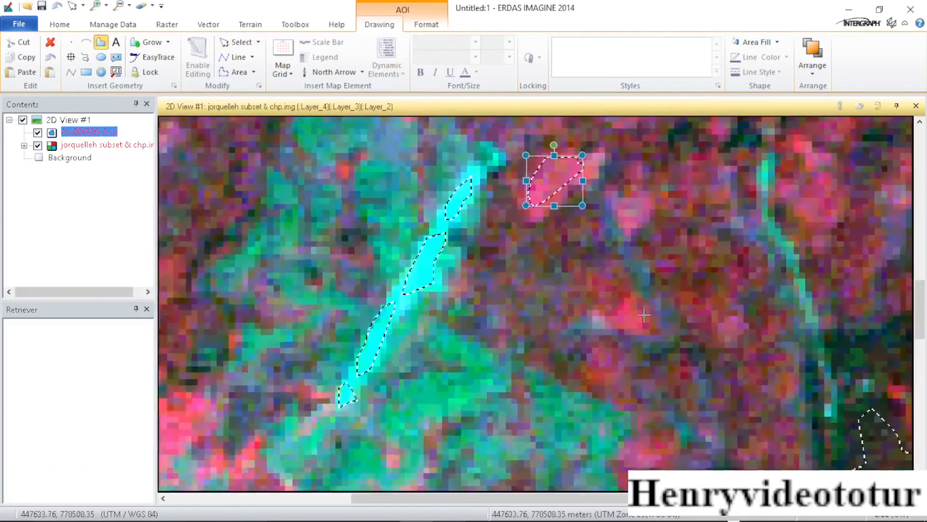
scroll(645, 315, up, 3)
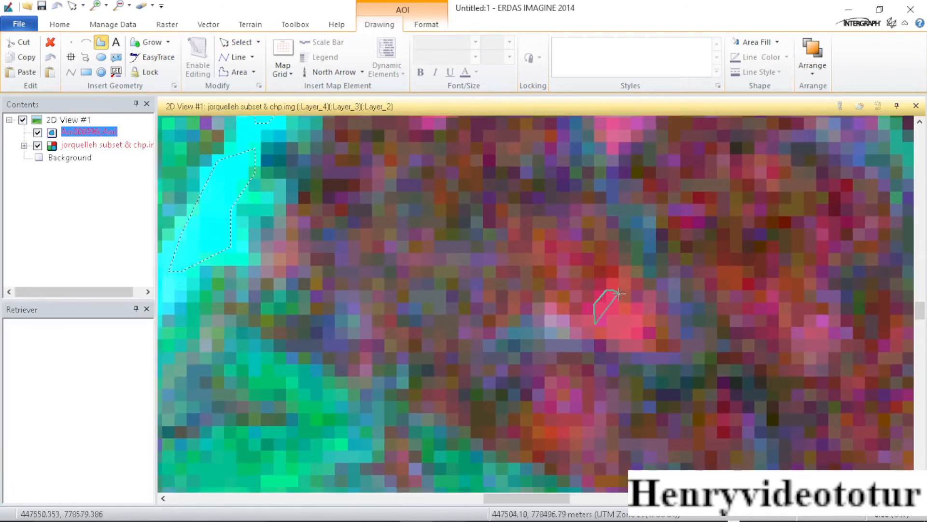
click(645, 323)
double_click(618, 341)
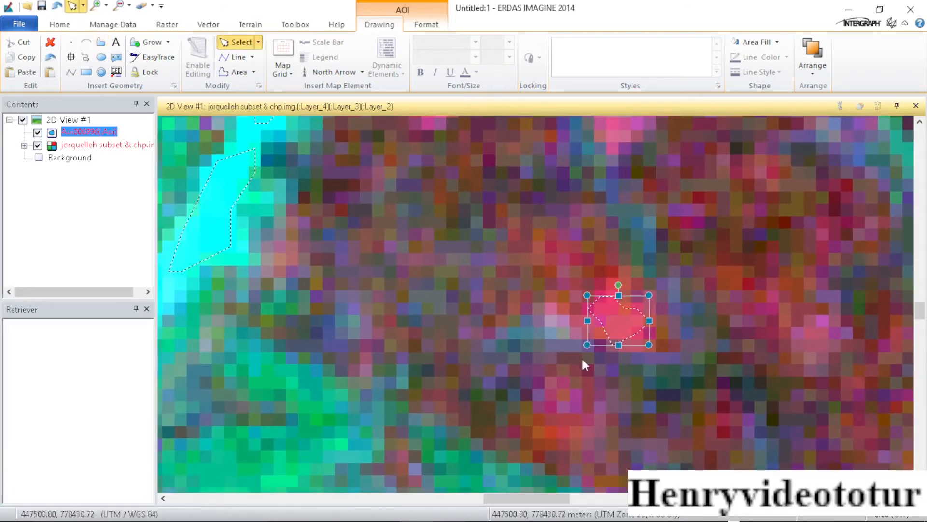
click(448, 508)
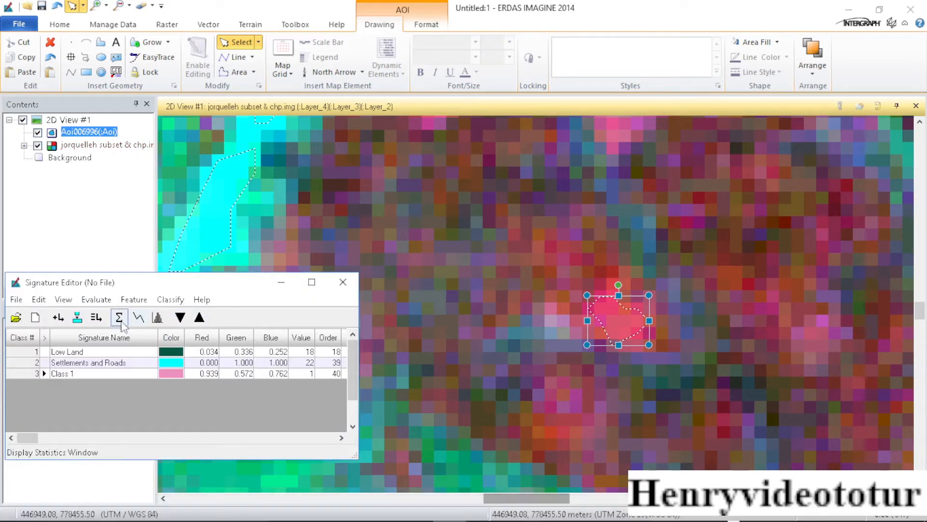
- Outline part of the large pink-red area west of the cyan strip's southwestern tip as an AOI and add it as a signature
click(101, 42)
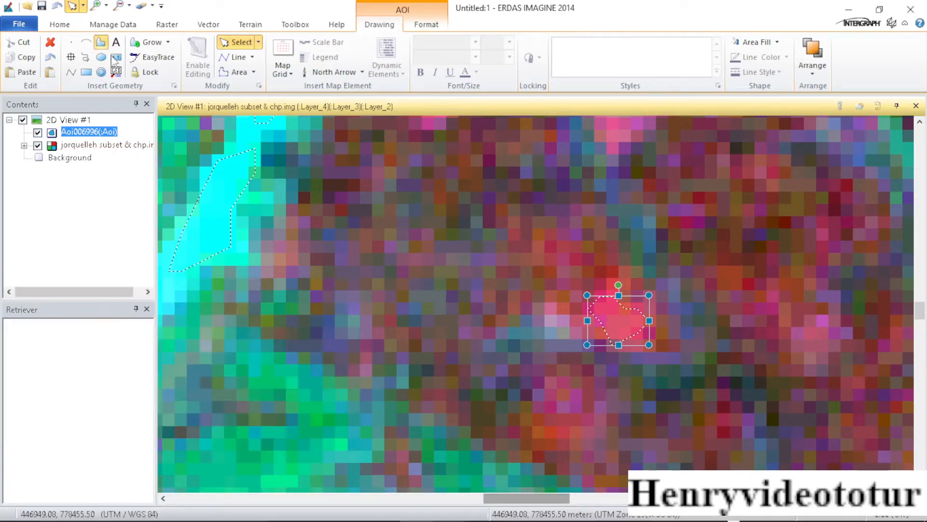
scroll(502, 306, down, 3)
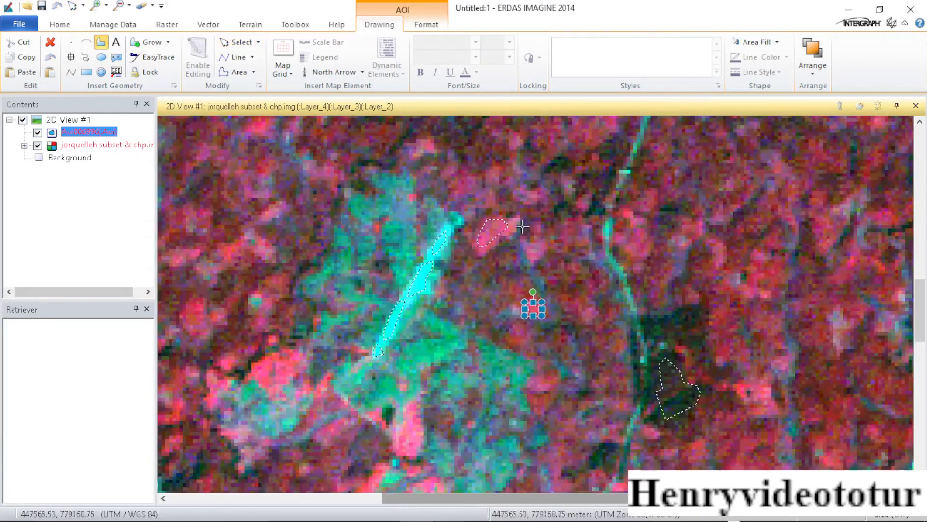
scroll(274, 375, up, 5)
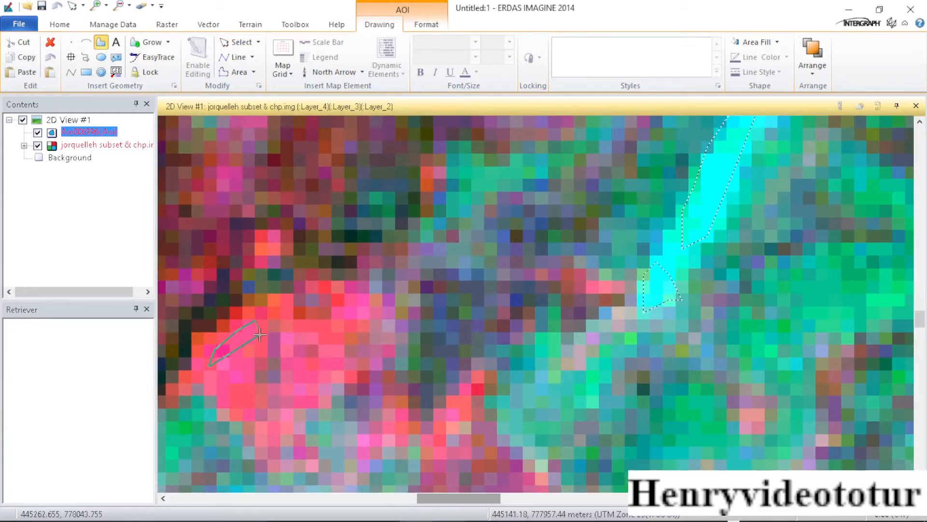
double_click(242, 392)
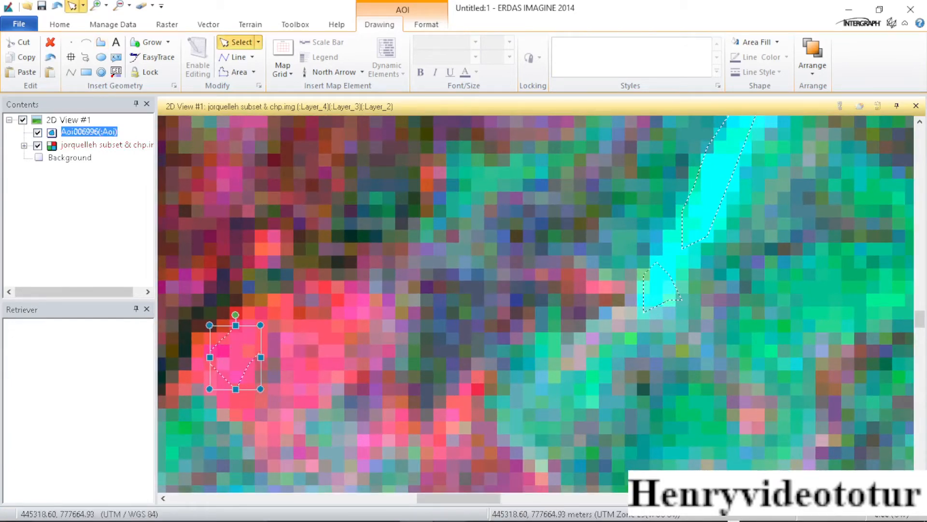
click(450, 510)
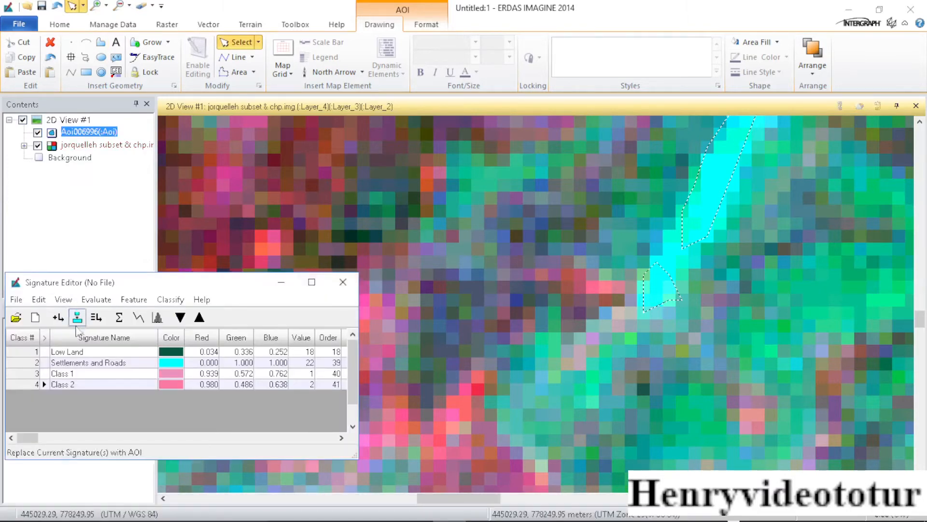
click(58, 318)
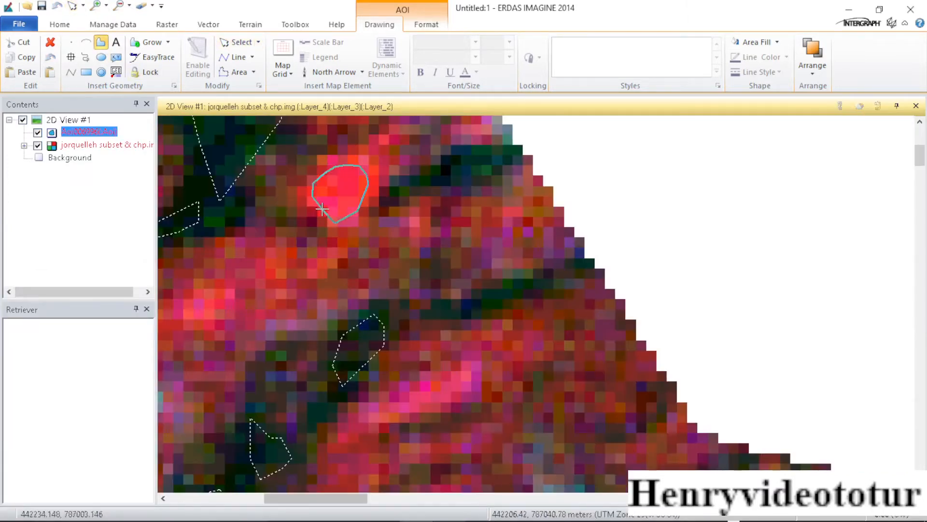
- Finish the polygon AOI around the bright red patch near the image's northern tip and add it as a signature
double_click(322, 209)
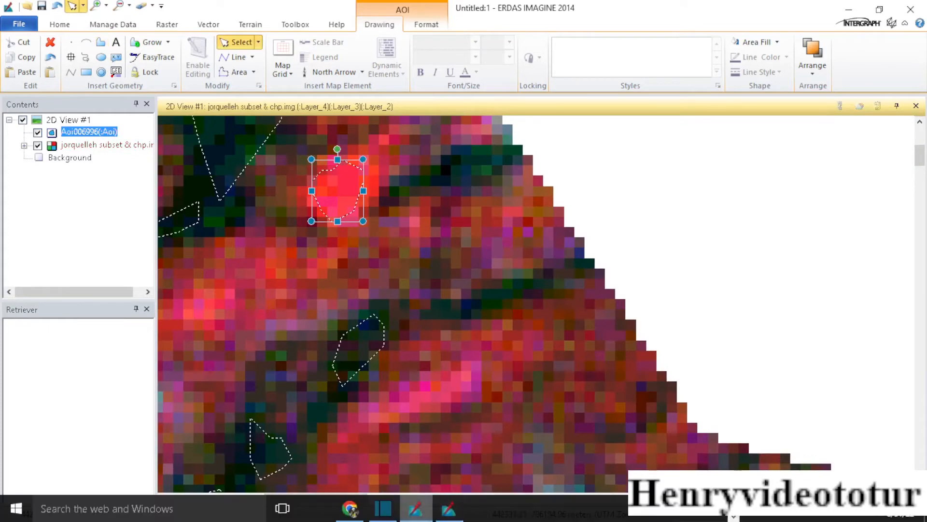
click(450, 507)
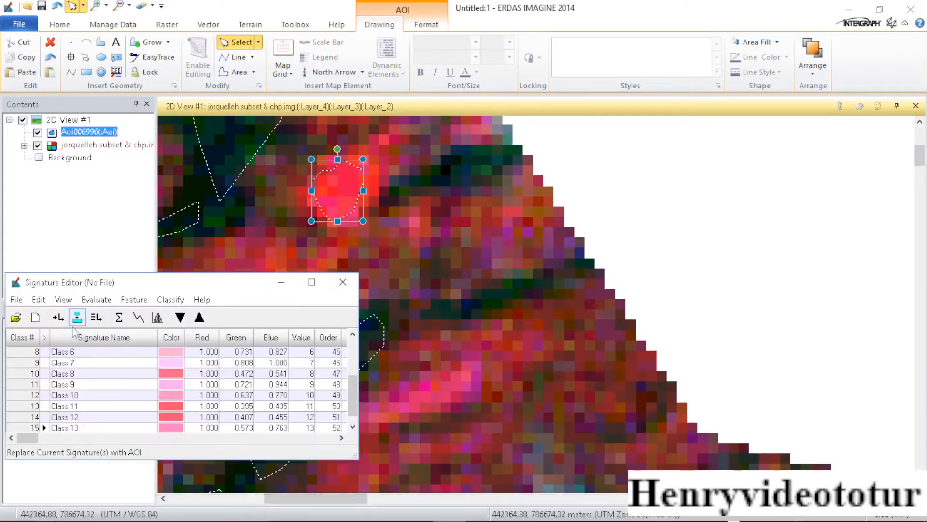
click(58, 318)
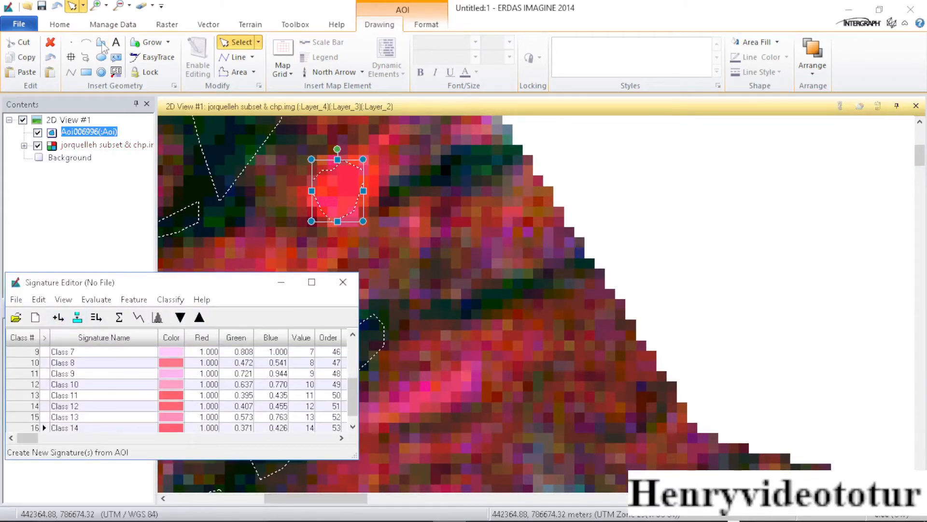
- Outline the small red patch southwest of the bright red AOI near the northern tip and add it as a signature
click(100, 42)
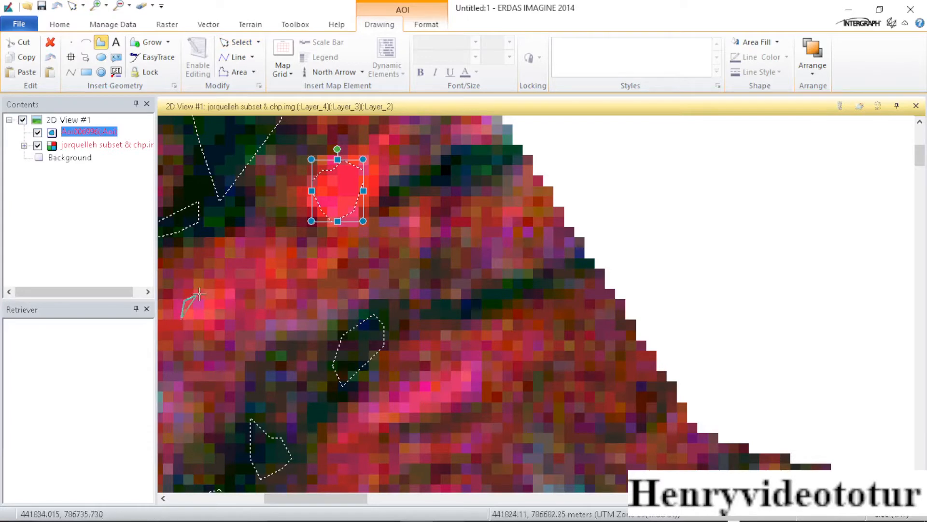
click(223, 305)
double_click(209, 326)
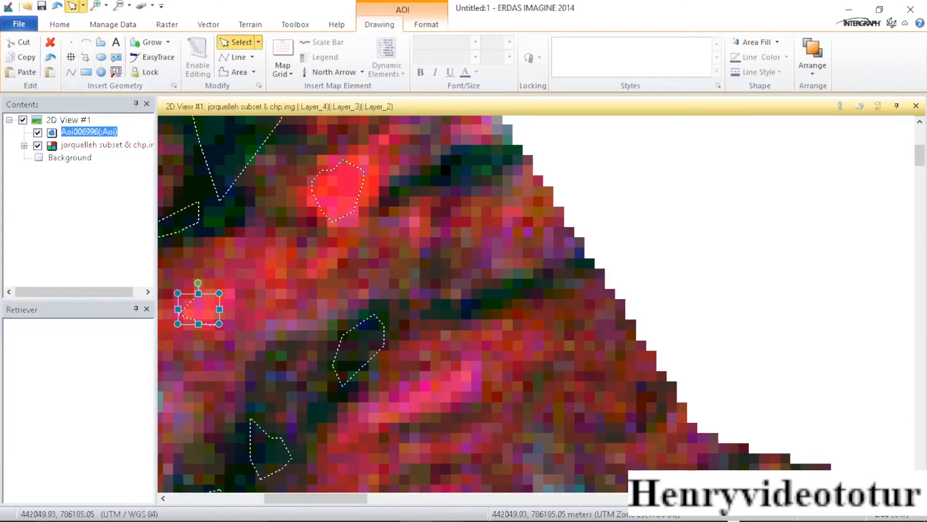
click(450, 508)
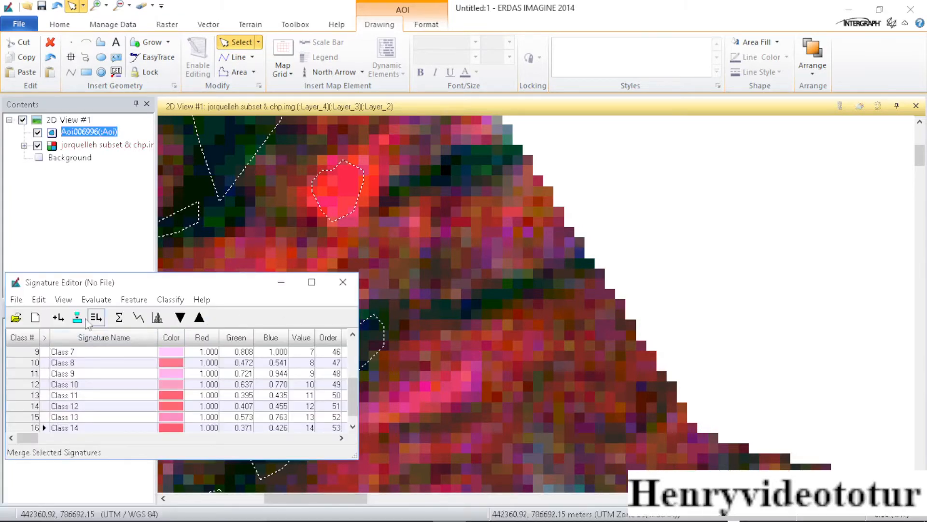
- Outline the elongated bright red patch south of the dark Low Land AOIs near the western image edge and add it as a signature
click(101, 42)
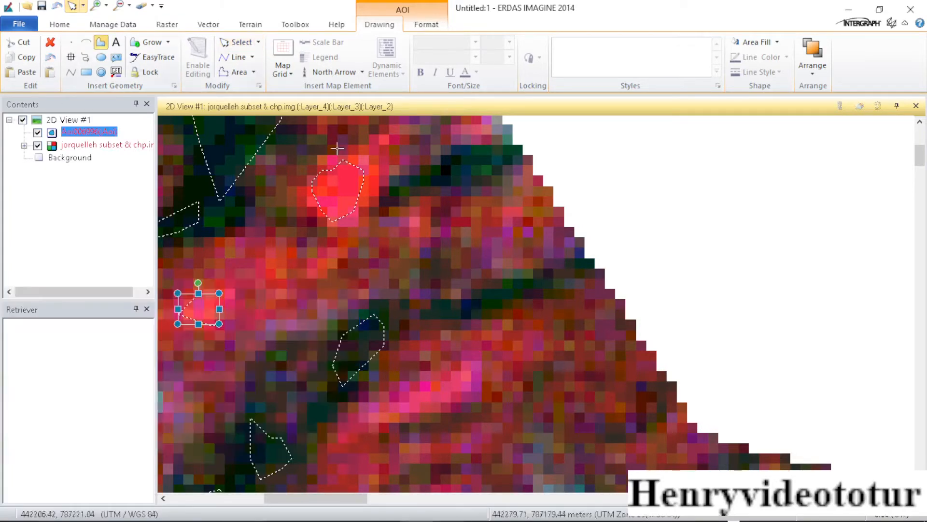
scroll(535, 262, down, 3)
scroll(610, 345, up, 4)
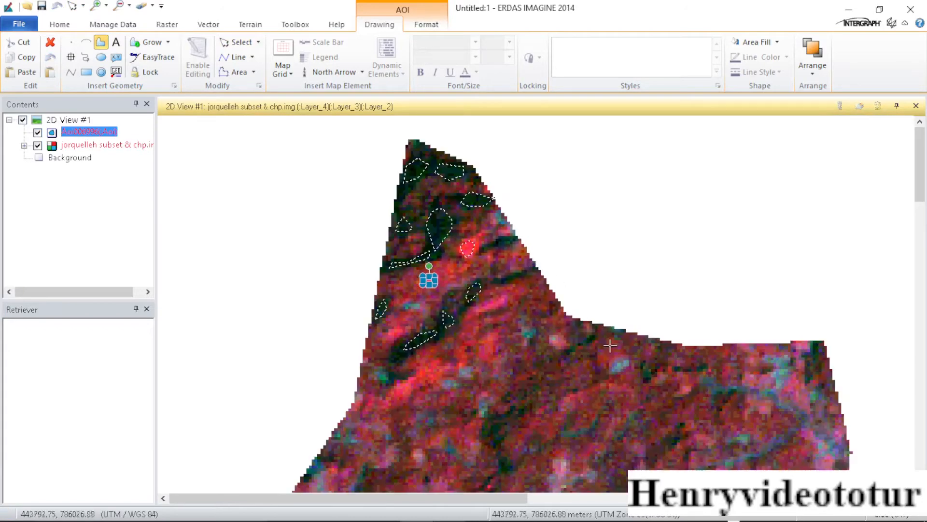
scroll(402, 391, up, 5)
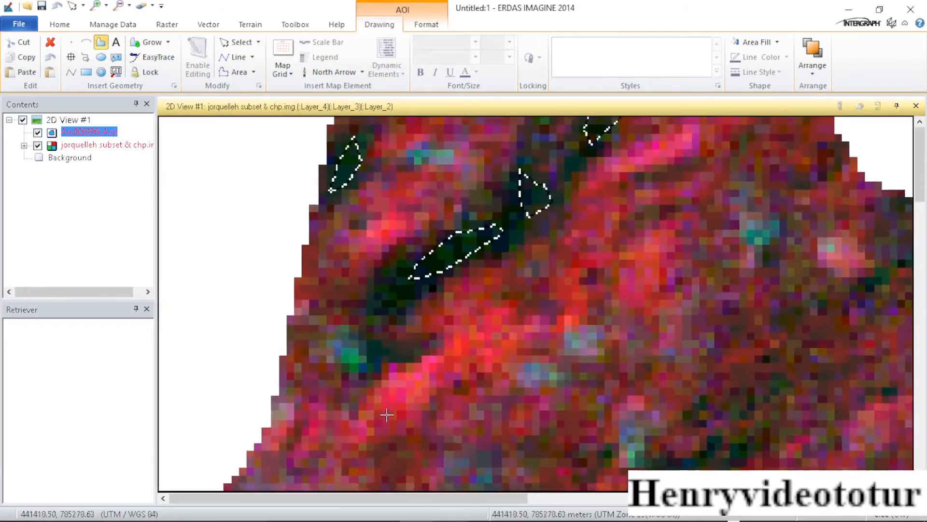
click(432, 366)
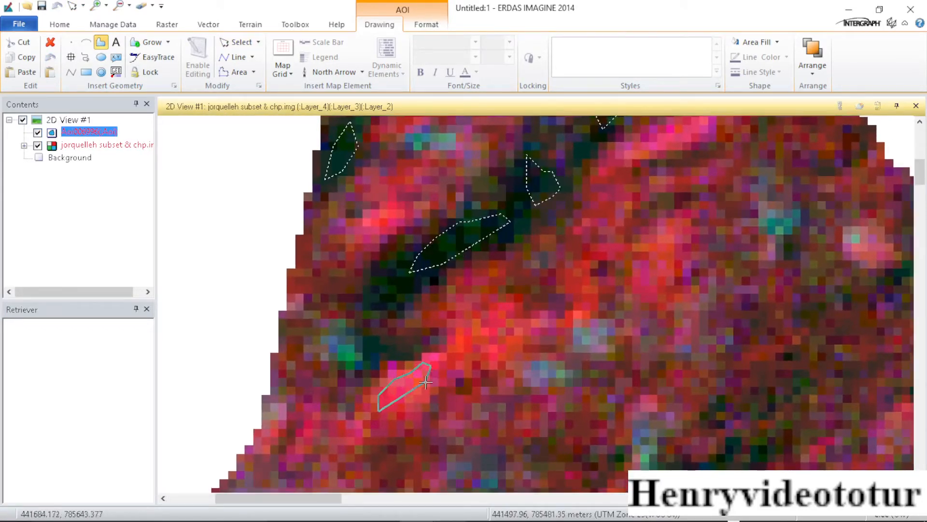
double_click(415, 404)
mouse_move(420, 520)
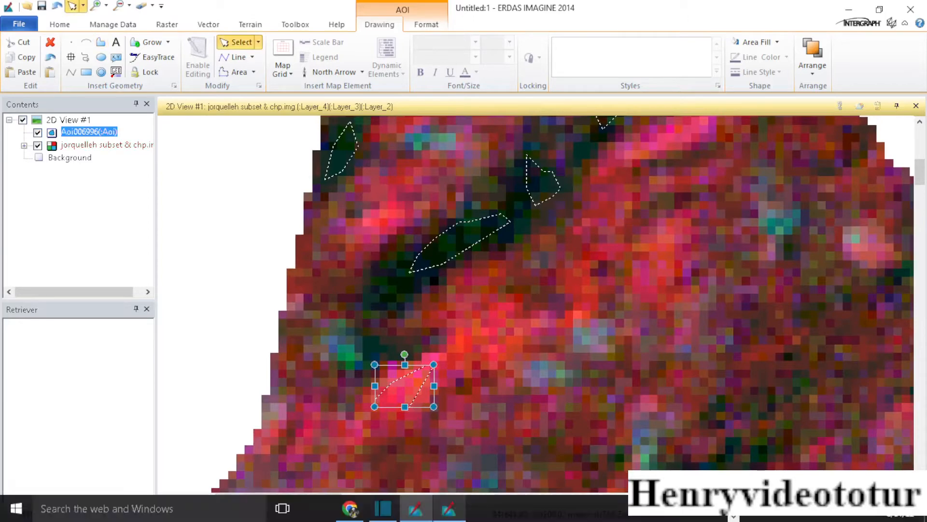
click(456, 504)
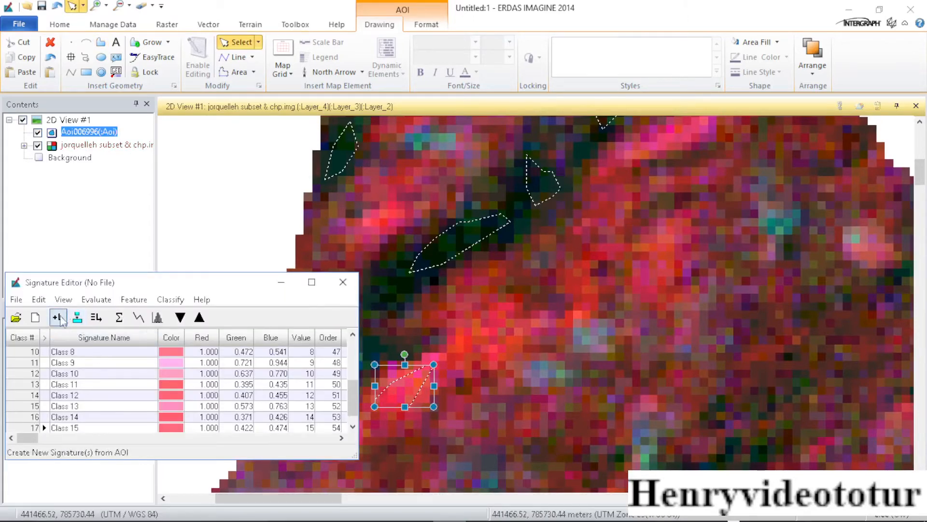
- Outline the bright red patch farther south, just southwest of a small teal spot, as a polygon AOI and add it as a signature
click(100, 42)
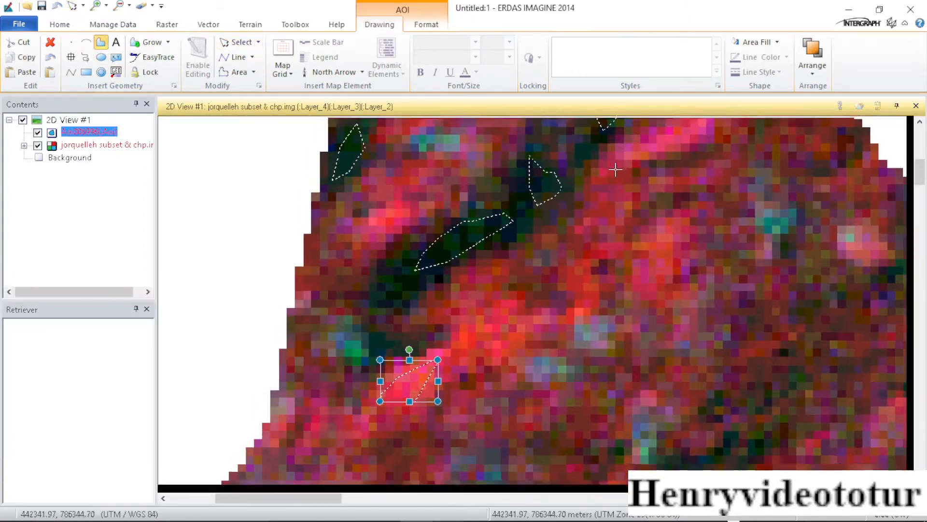
scroll(622, 172, down, 3)
scroll(623, 171, down, 1)
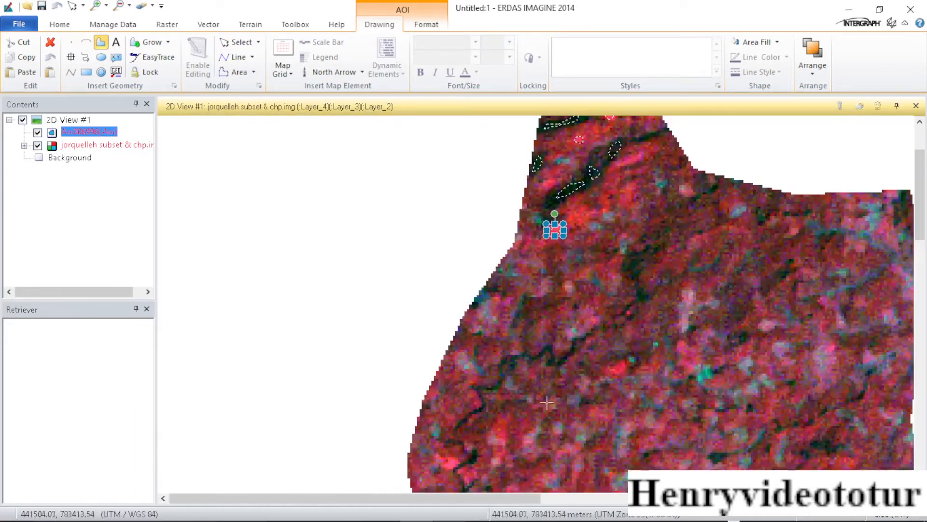
scroll(609, 395, down, 3)
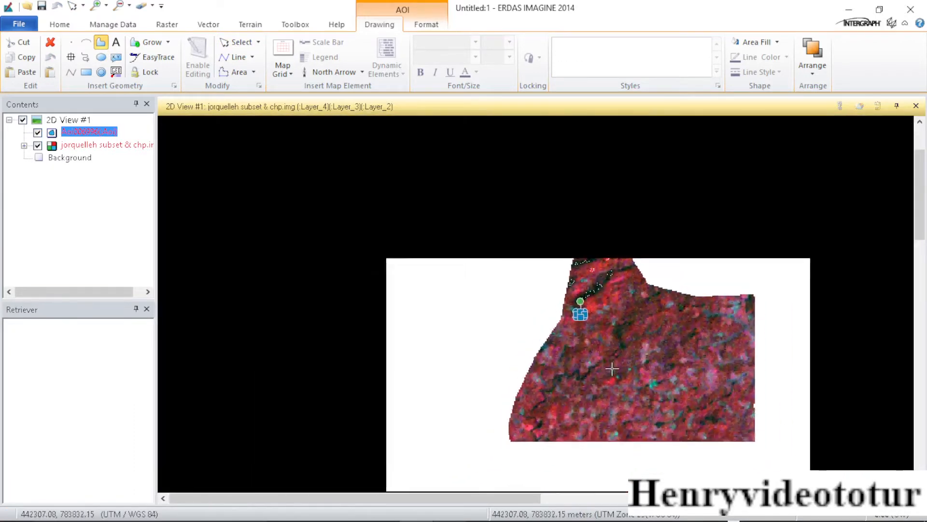
scroll(602, 389, up, 5)
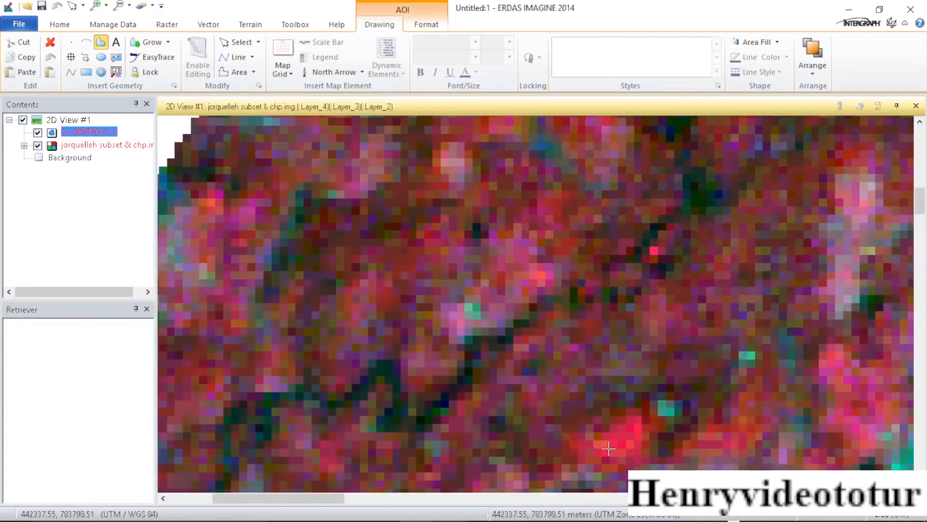
click(610, 448)
click(614, 434)
click(632, 421)
click(636, 429)
double_click(626, 449)
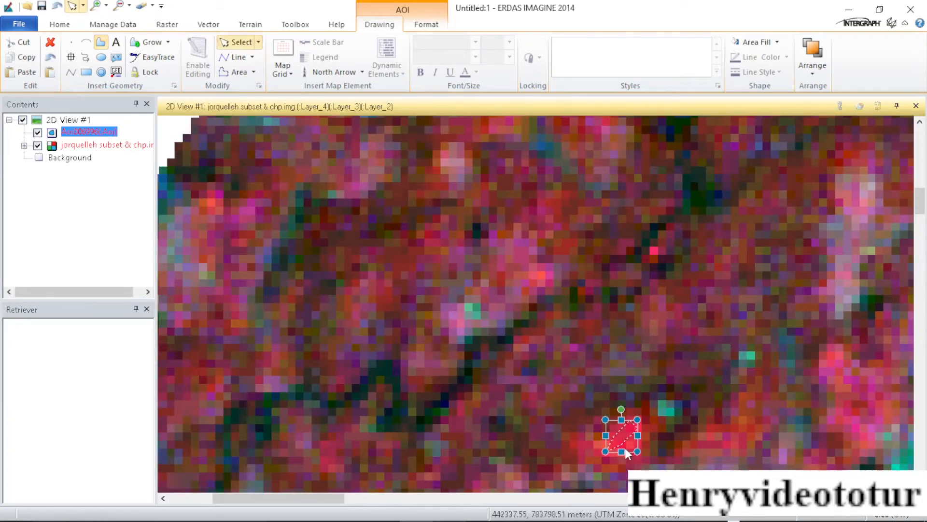
click(454, 510)
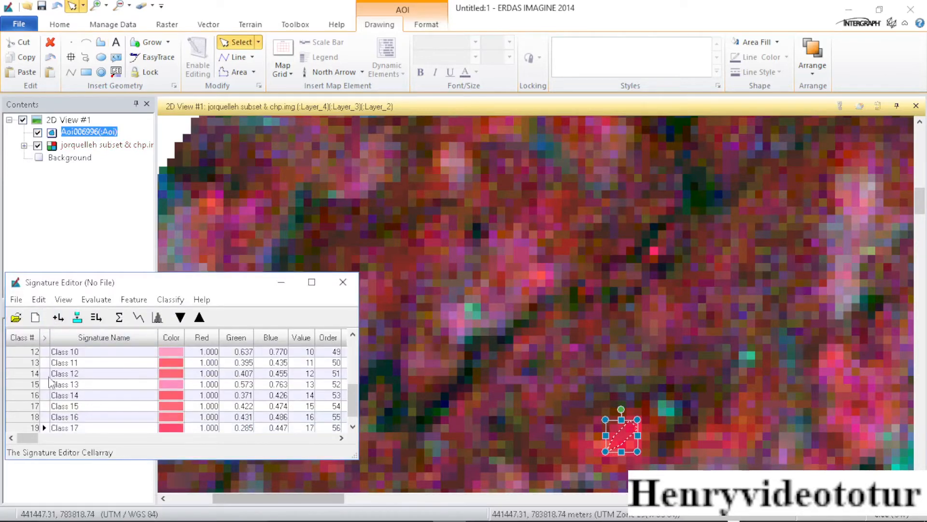
- Merge the signatures from Class 1 through Class 17 into one named Forest, and delete the individual class signatures
scroll(52, 382, up, 4)
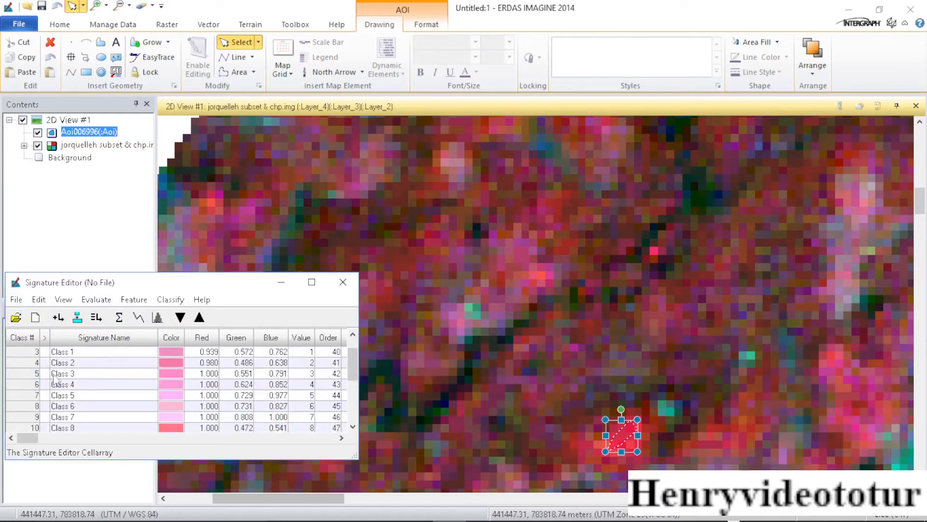
click(27, 374)
drag(27, 377, 128, 416)
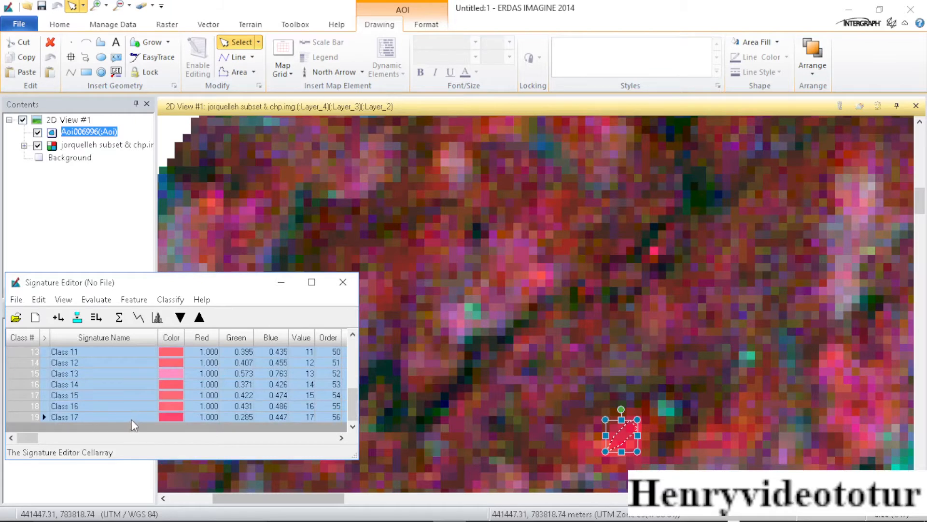
click(96, 317)
click(81, 429)
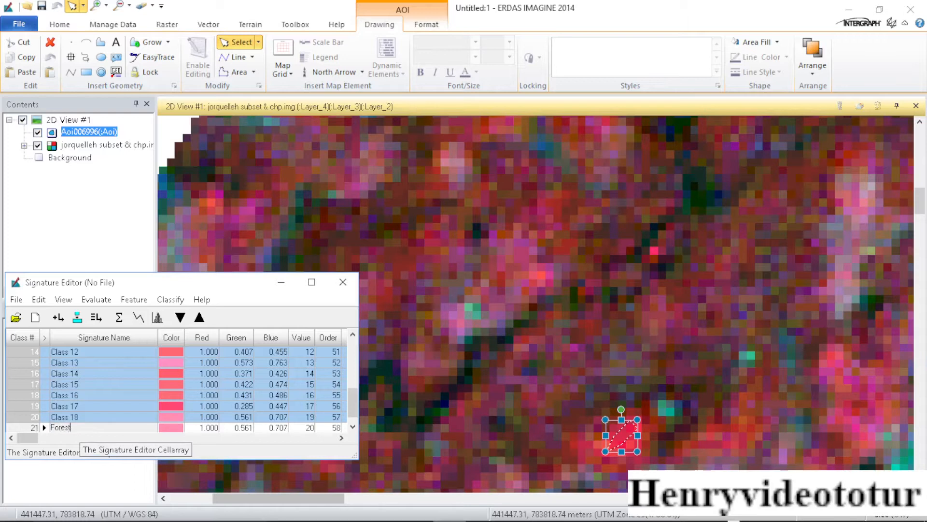
right_click(25, 373)
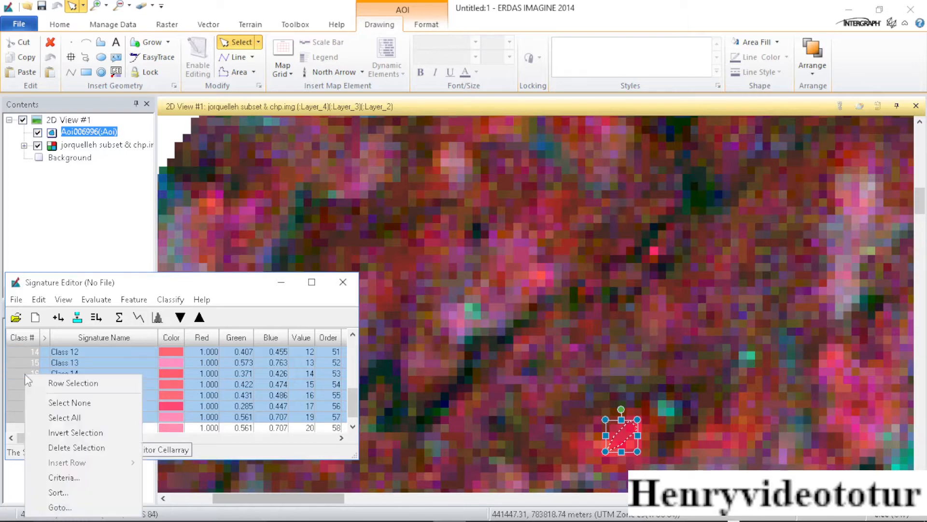
click(76, 447)
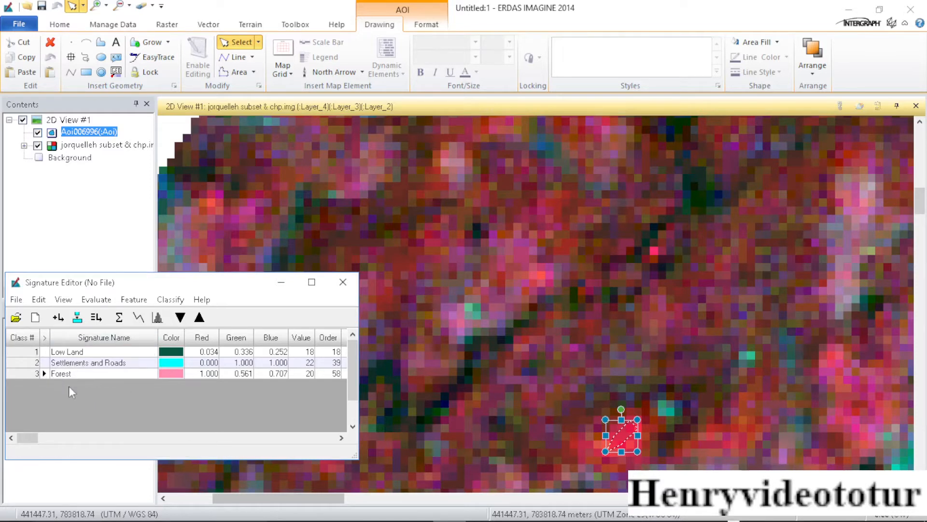
click(16, 300)
click(45, 360)
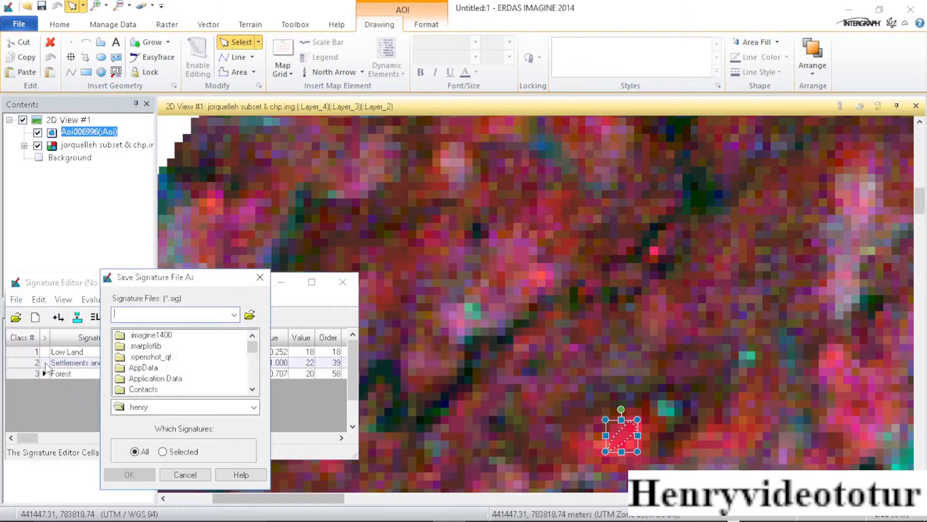
click(249, 315)
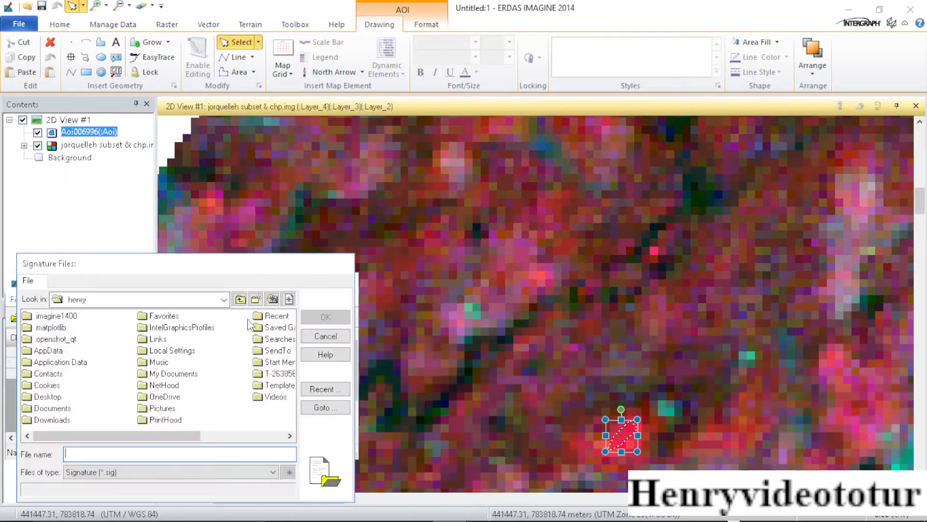
click(242, 300)
click(242, 301)
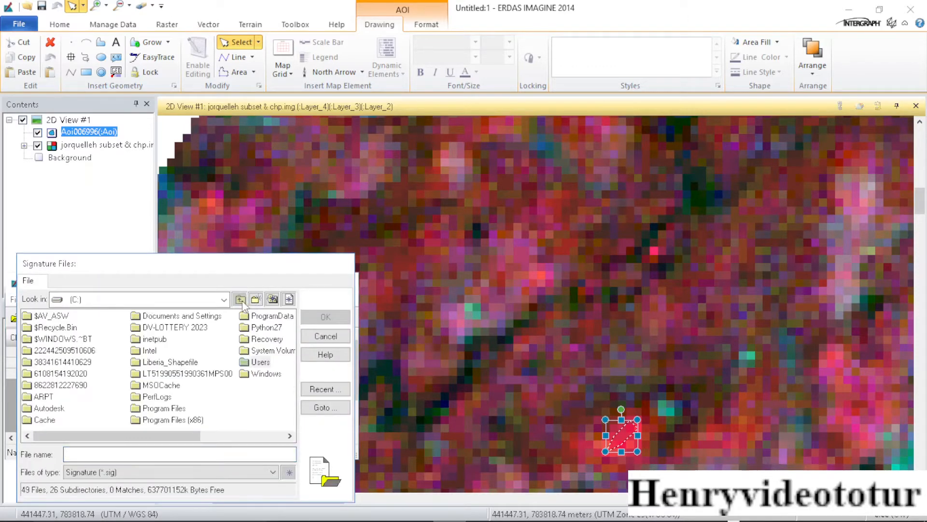
double_click(172, 374)
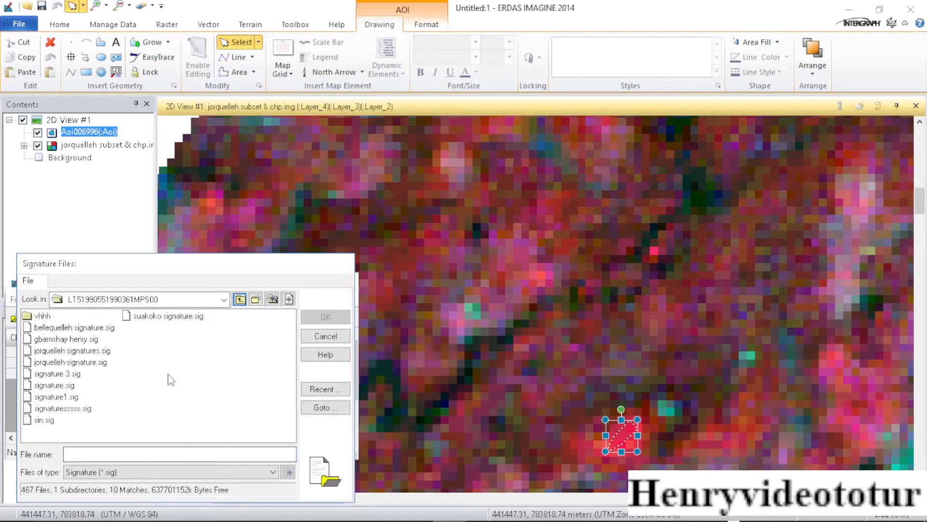
click(140, 454)
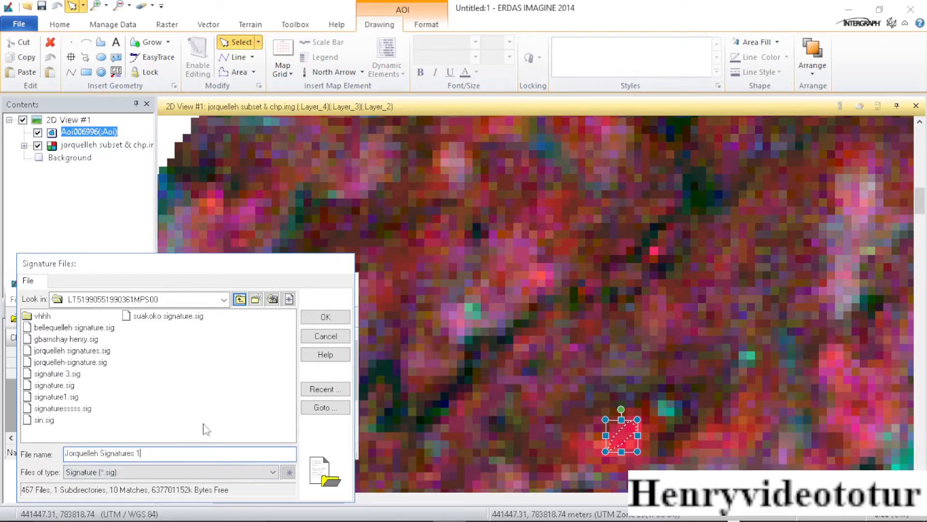
click(321, 315)
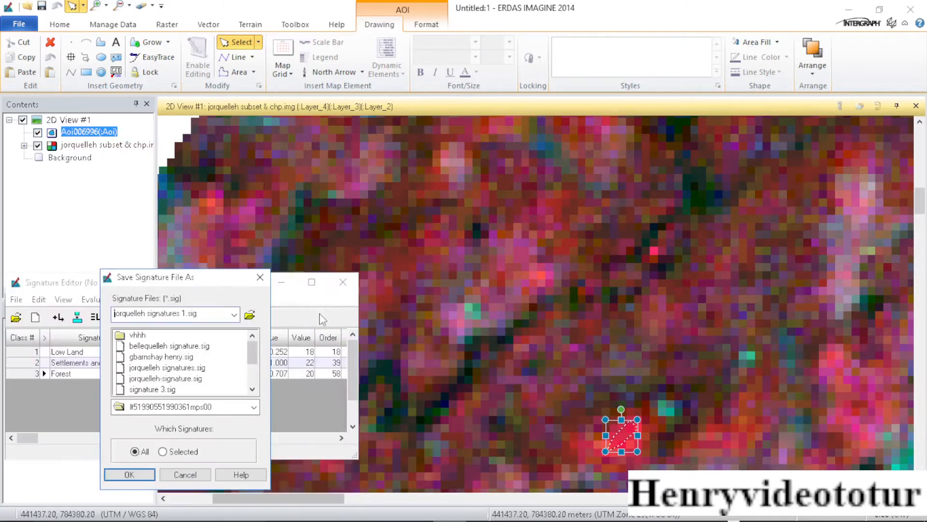
click(141, 480)
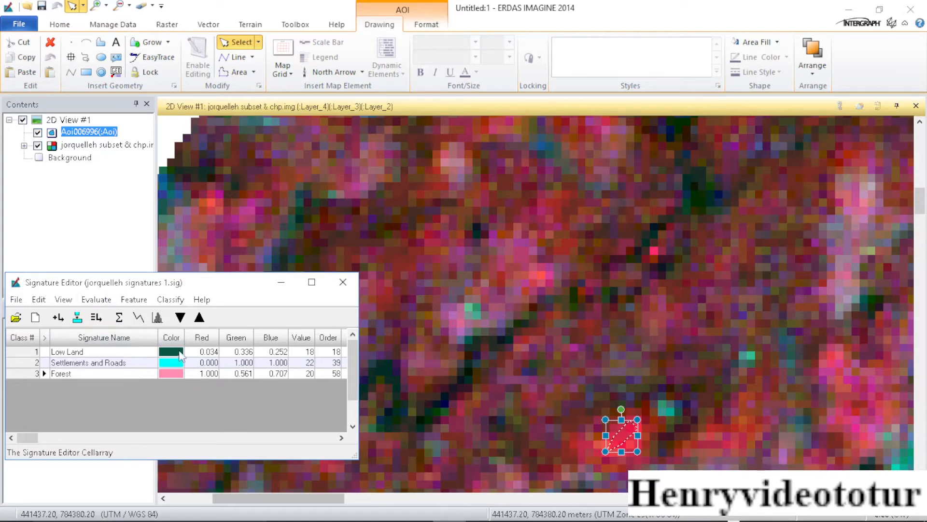
click(172, 300)
click(192, 331)
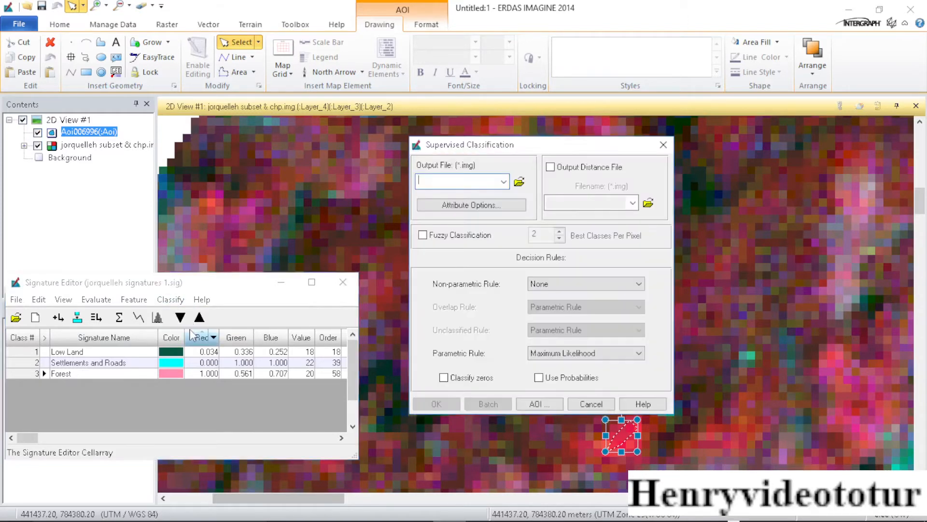
click(520, 183)
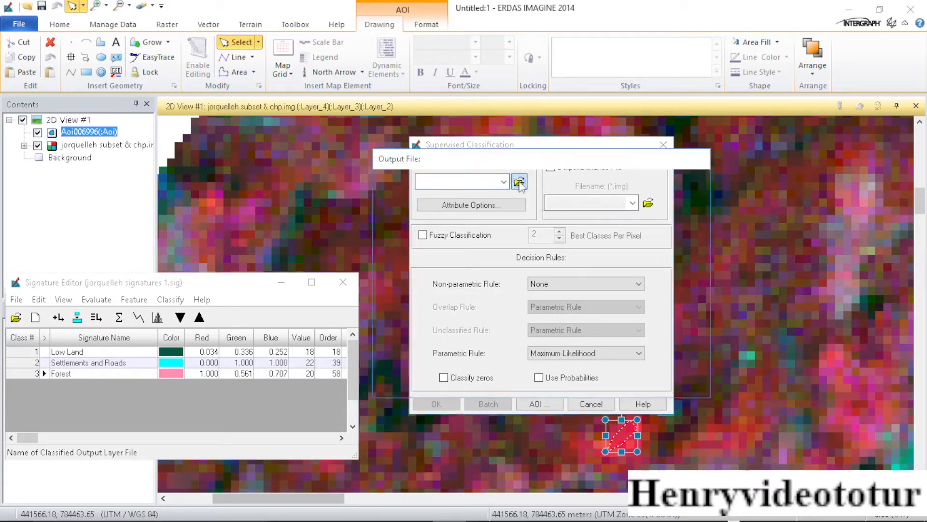
click(596, 194)
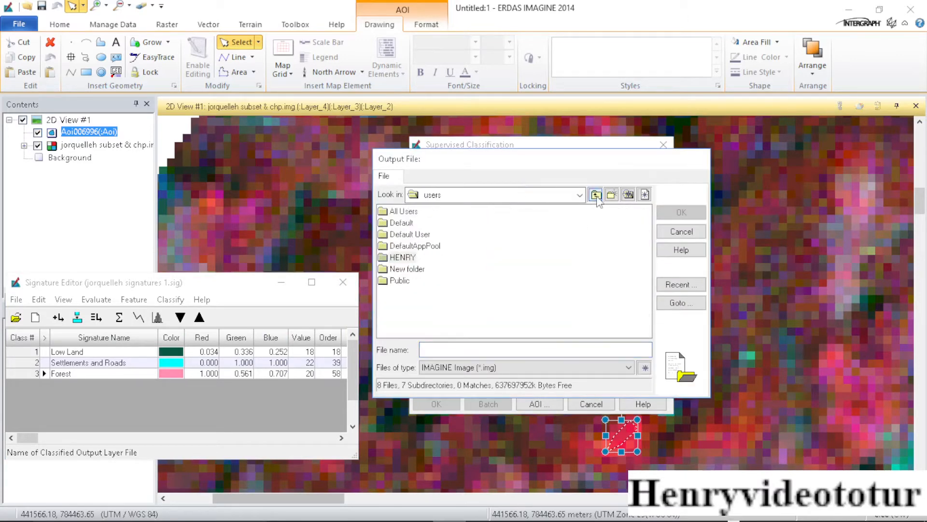
click(596, 195)
click(544, 270)
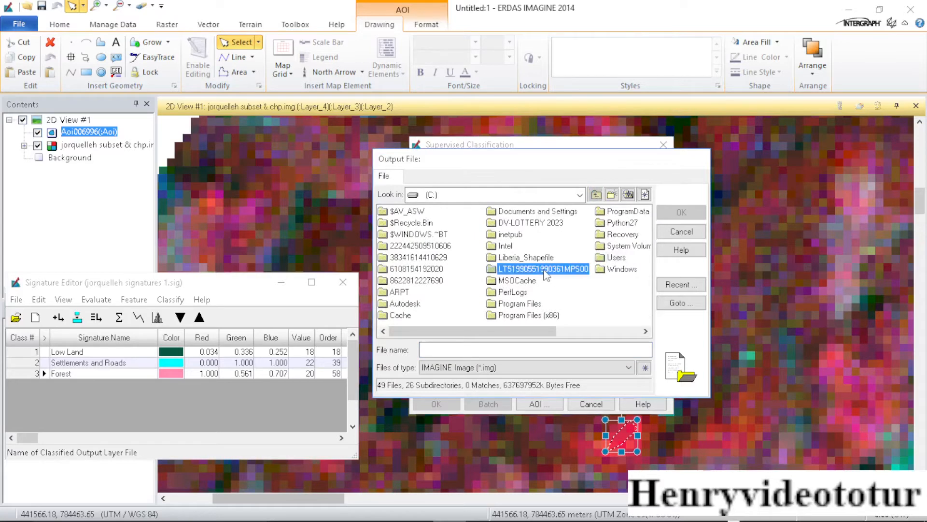
double_click(544, 269)
click(530, 347)
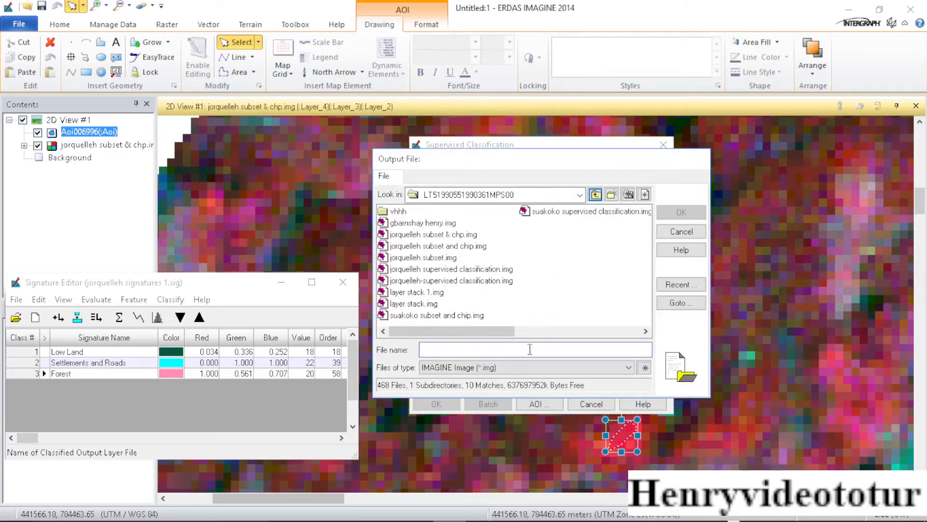
text(j)
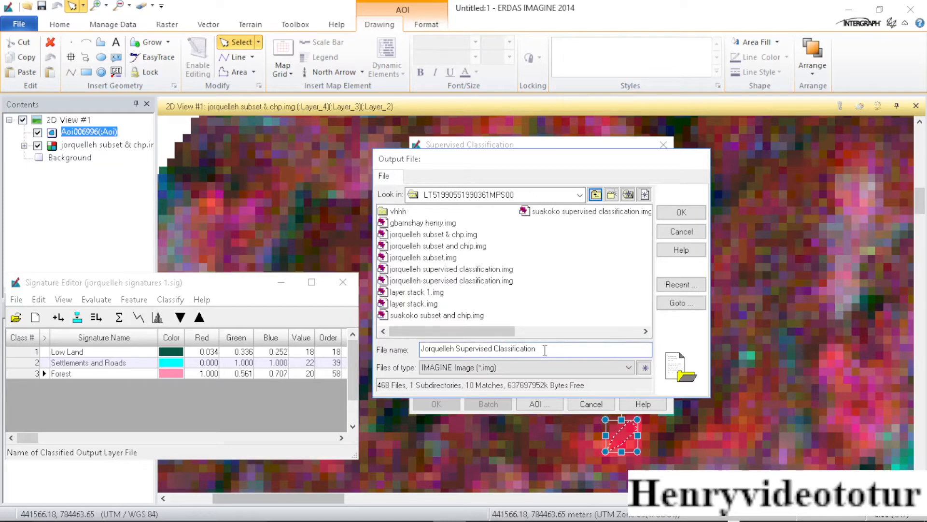
click(685, 214)
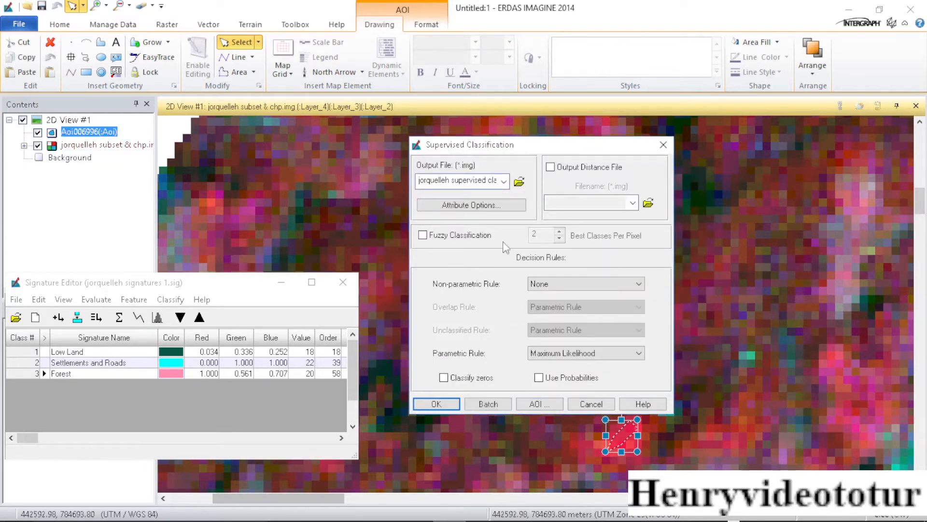
- Run the supervised classification with the Maximum Likelihood parametric rule, and dismiss the finished process from the process list
click(436, 404)
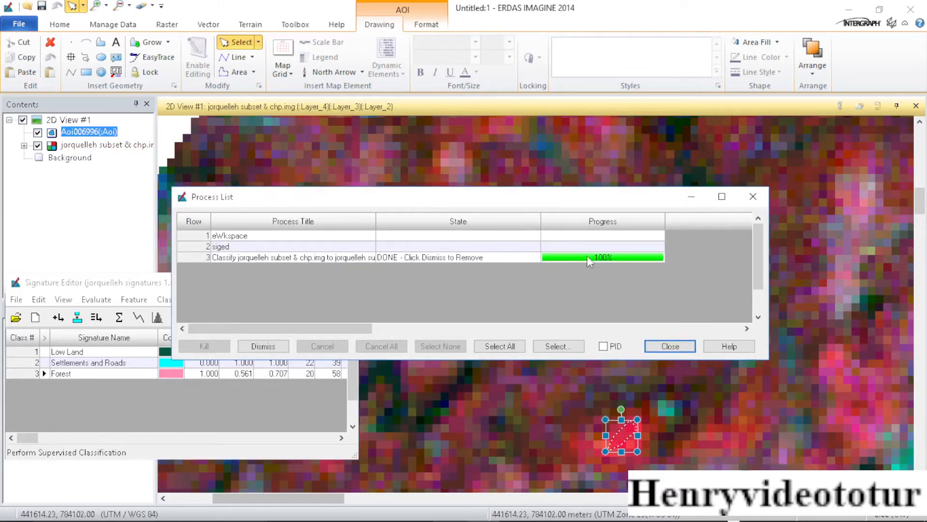
click(263, 346)
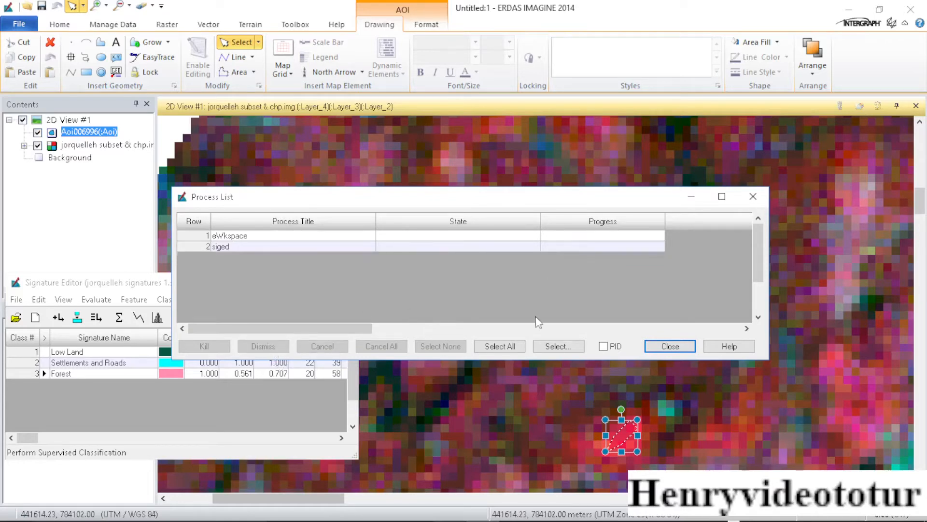
click(670, 347)
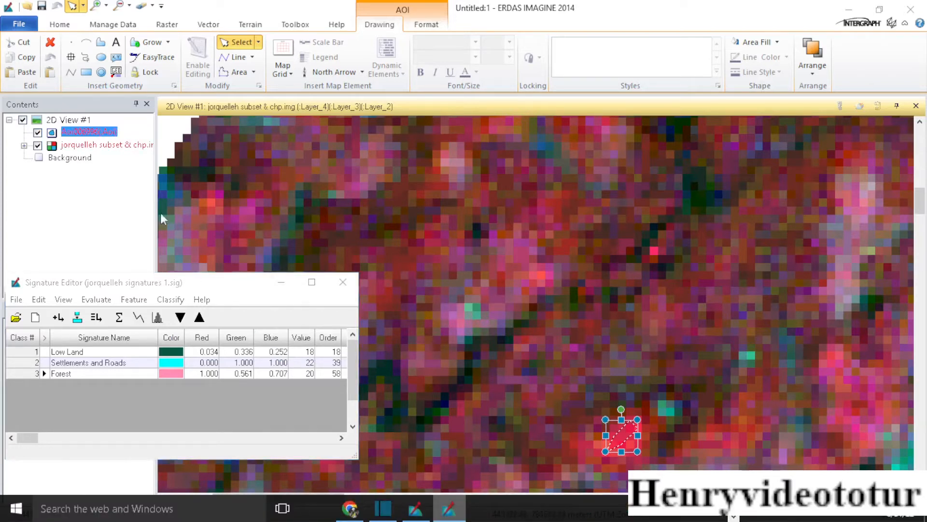
- Minimize the Signature Editor and add jorquelleh supervised classification.img as a raster layer over the subset image
click(282, 282)
scroll(357, 239, down, 4)
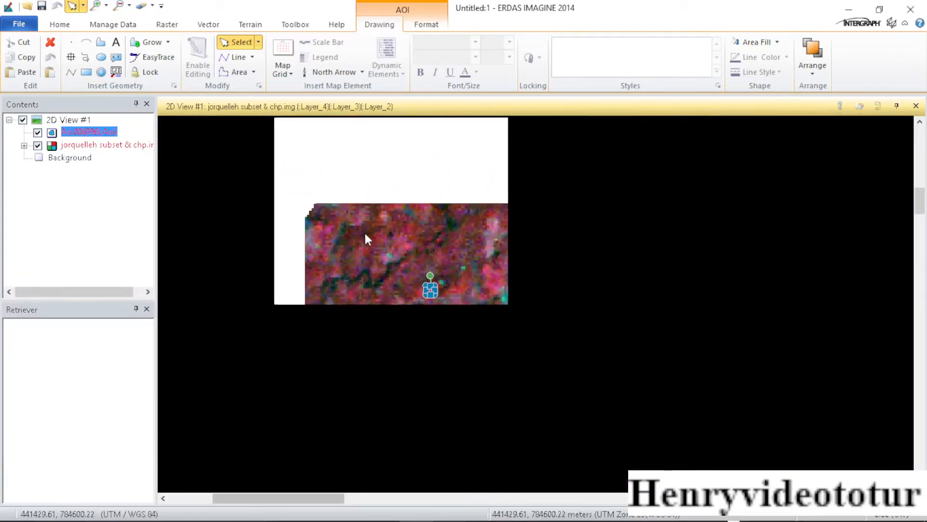
scroll(364, 230, up, 2)
scroll(358, 232, down, 3)
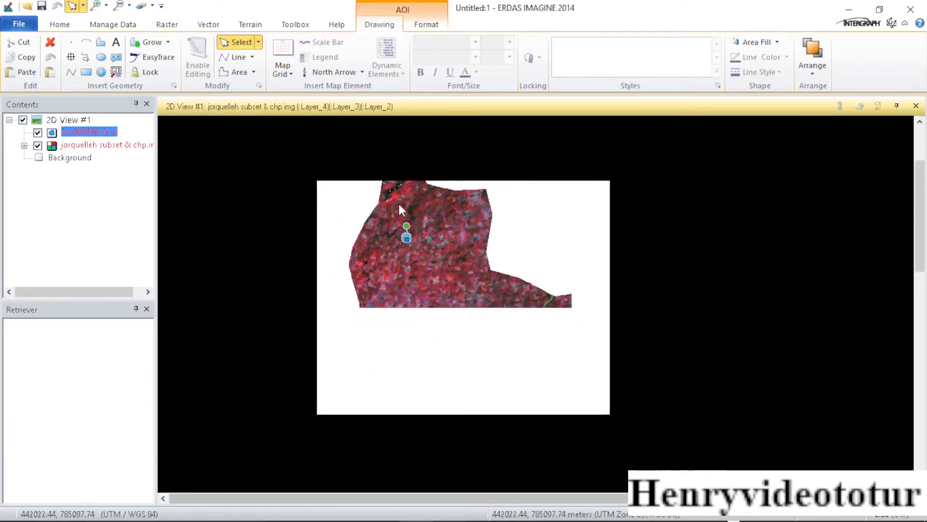
scroll(398, 202, up, 2)
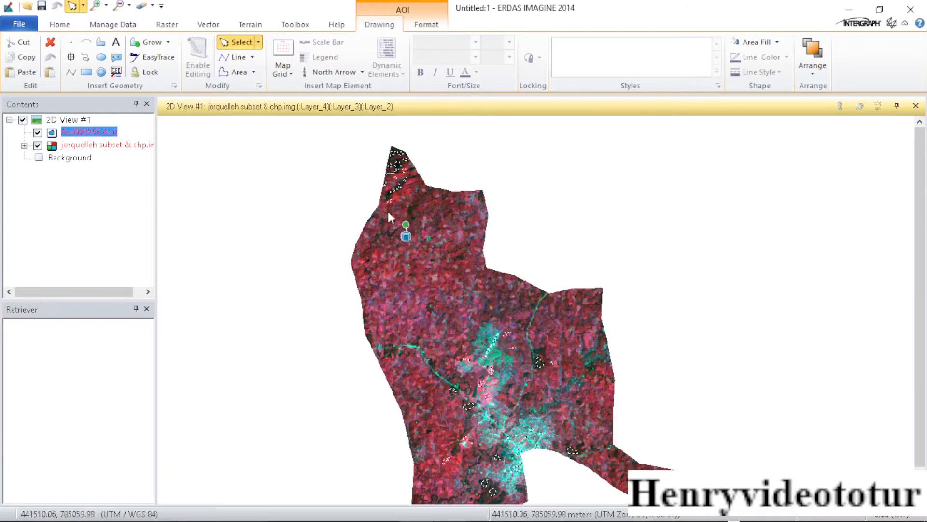
right_click(273, 187)
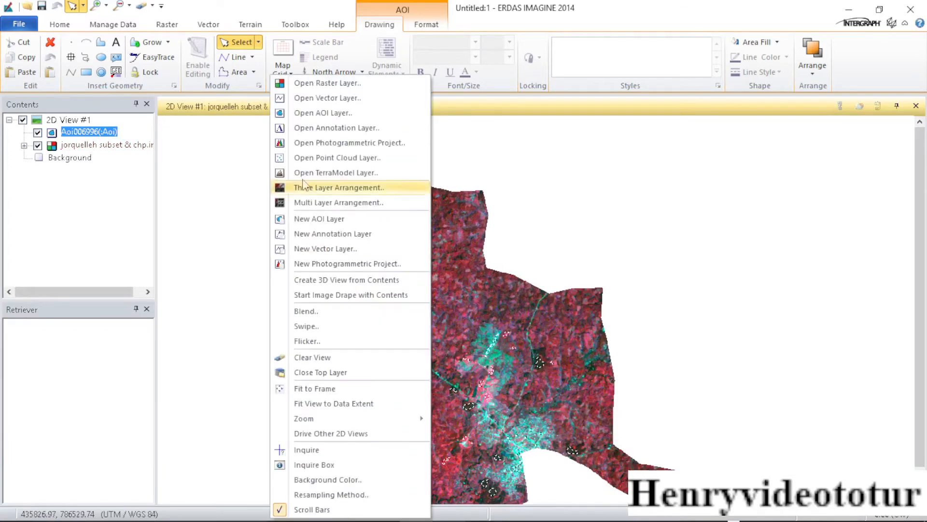
click(336, 89)
double_click(448, 253)
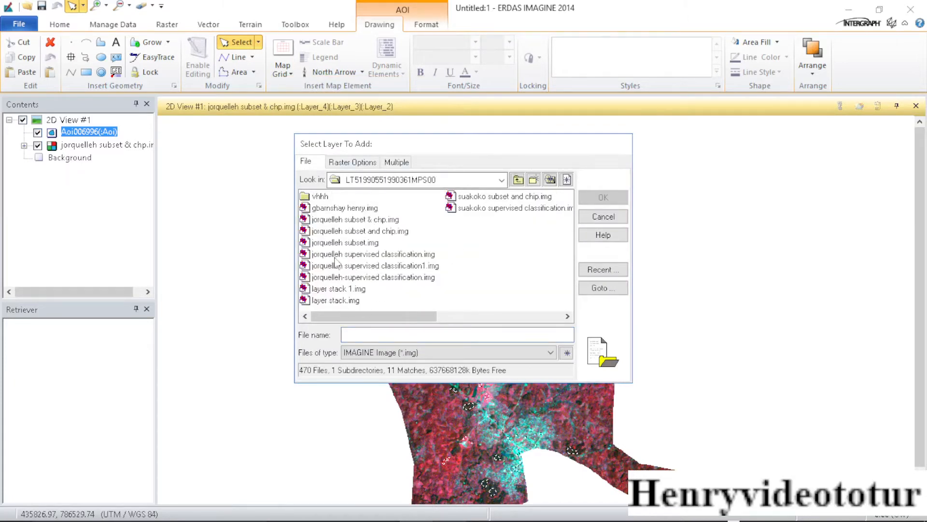
click(372, 255)
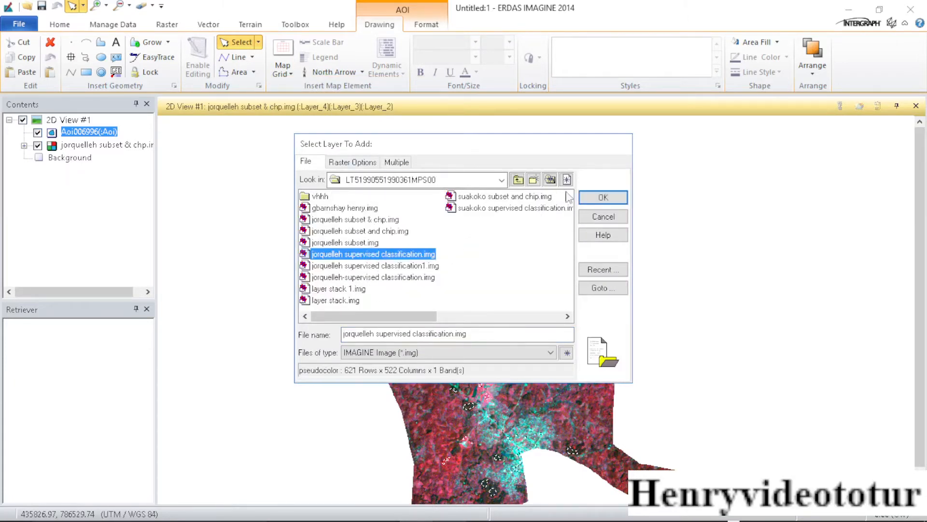
click(603, 197)
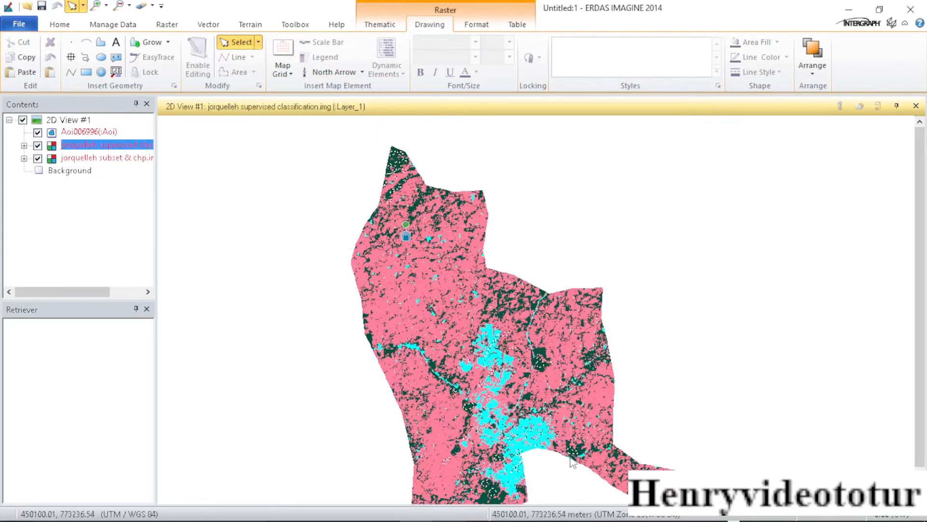
- Examine how the Low Land, Settlements and Roads, and Forest classes are distributed across the classified Jorquelleh raster
scroll(505, 392, down, 3)
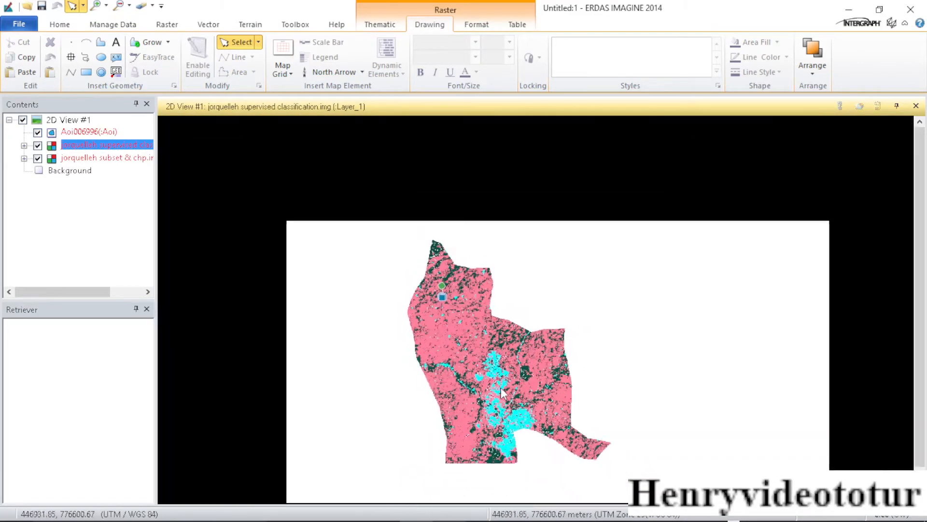
scroll(502, 391, down, 1)
scroll(502, 390, up, 3)
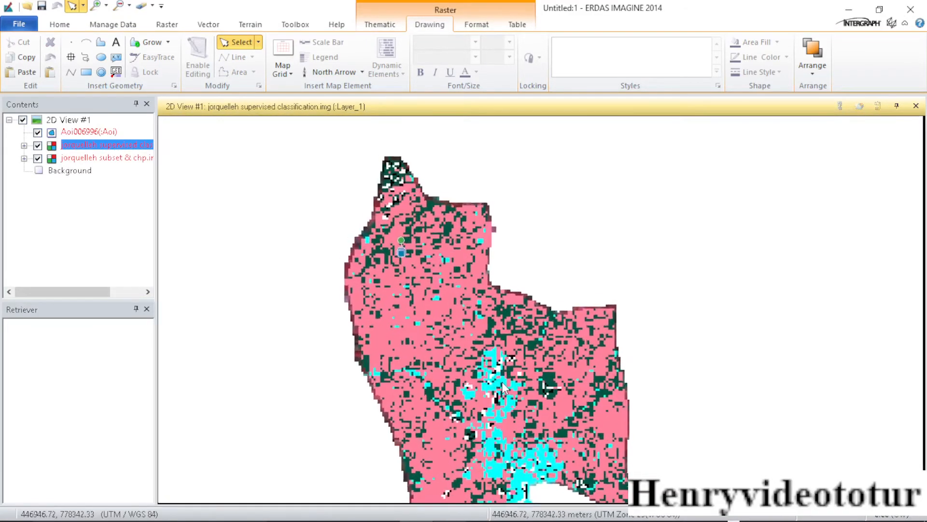
scroll(502, 387, down, 2)
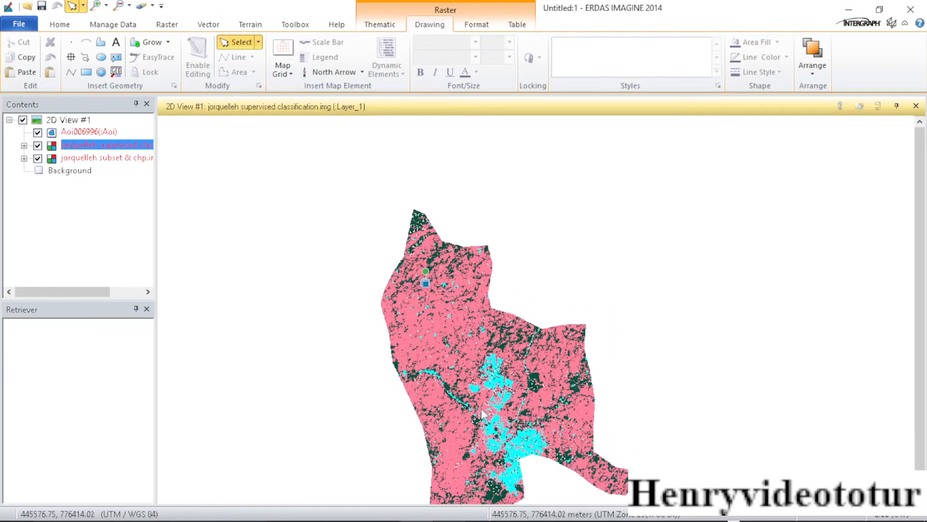
scroll(490, 410, down, 1)
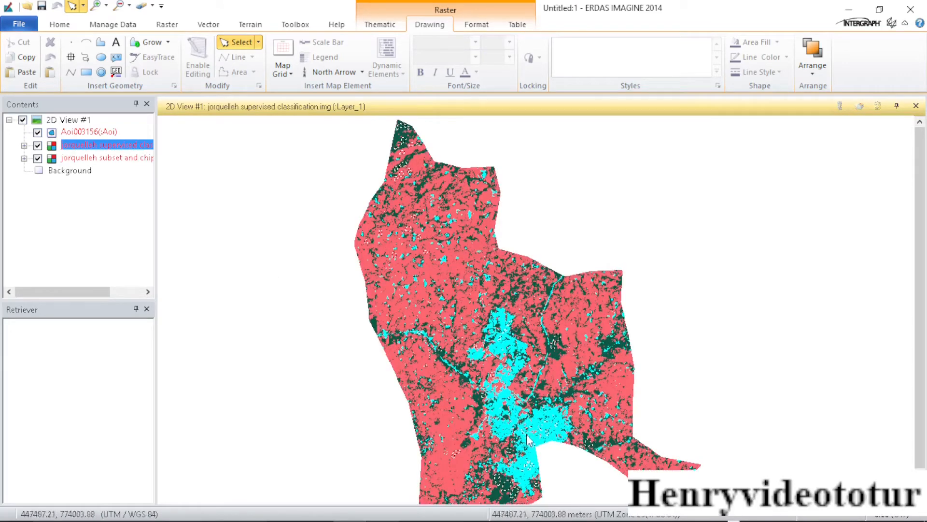
scroll(482, 274, down, 3)
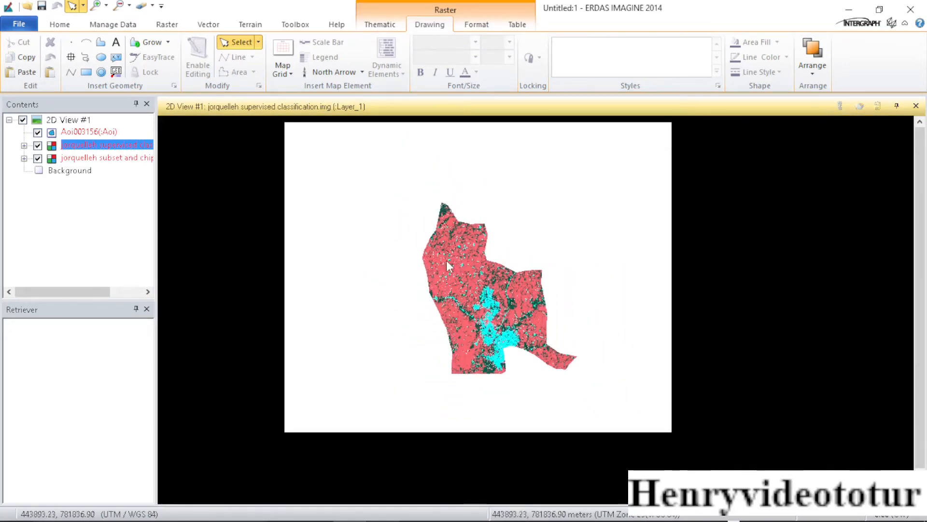
scroll(447, 261, up, 4)
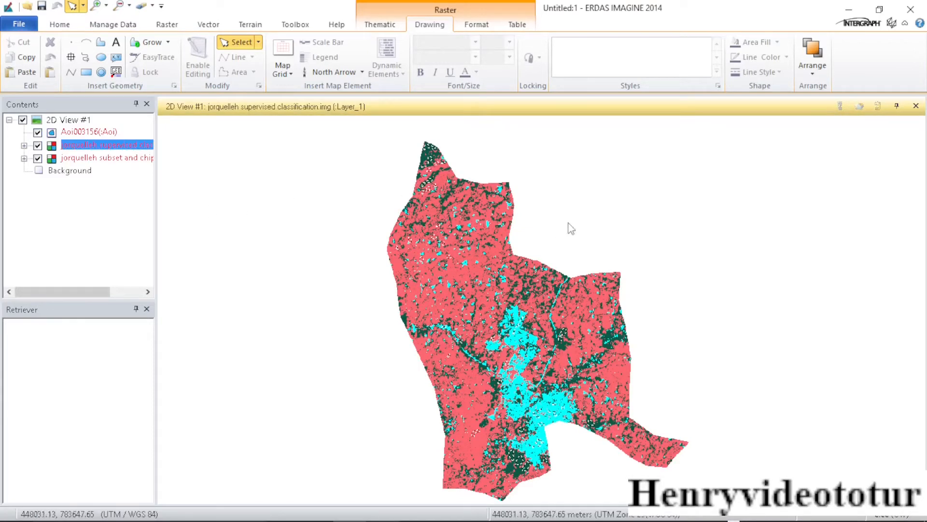
- Display the attribute table of the supervised classification layer and set the Class_Names column's display width to 20
right_click(120, 147)
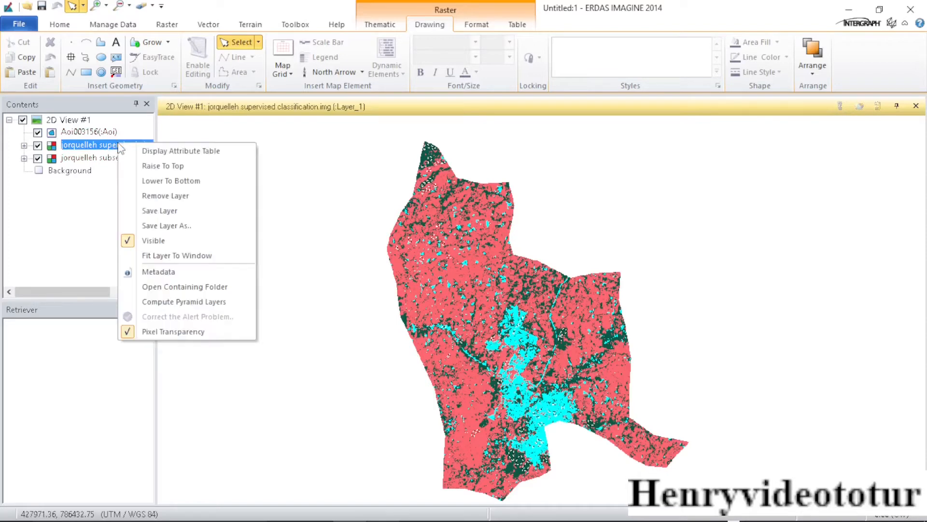
click(169, 151)
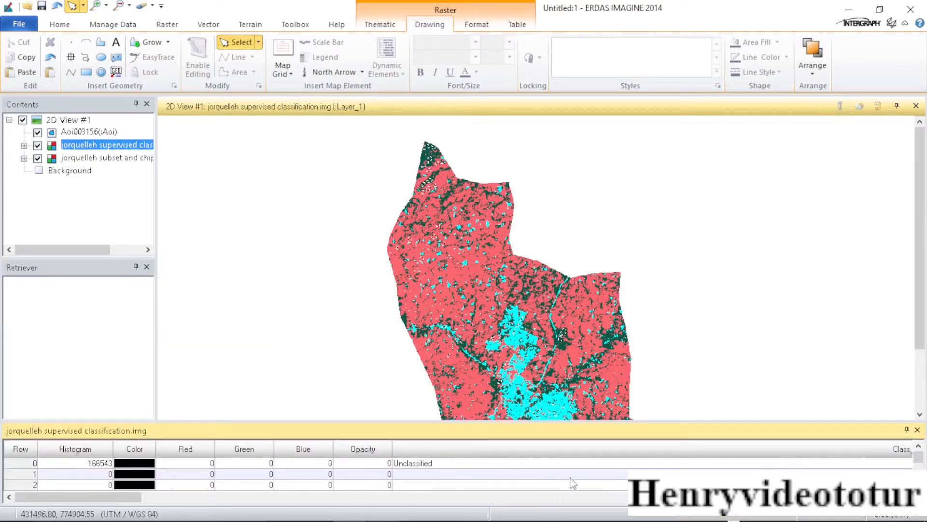
click(513, 27)
click(634, 56)
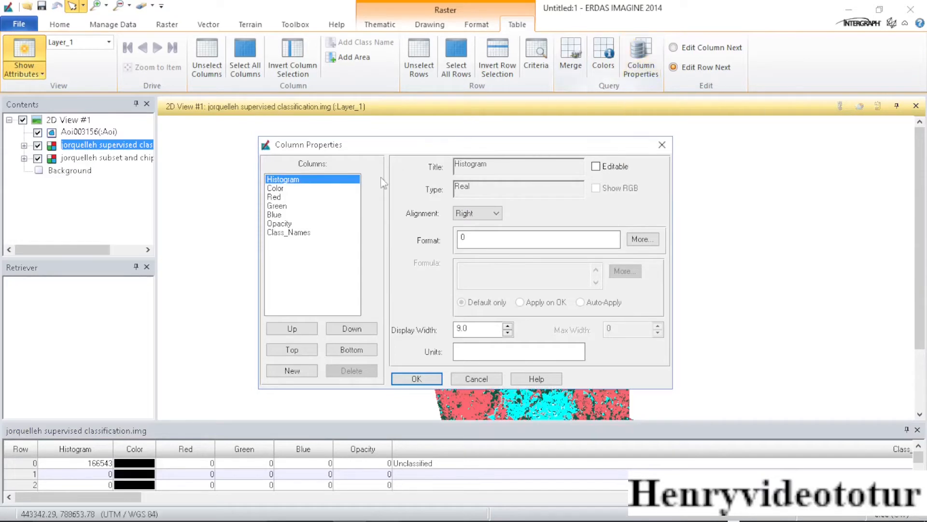
click(289, 233)
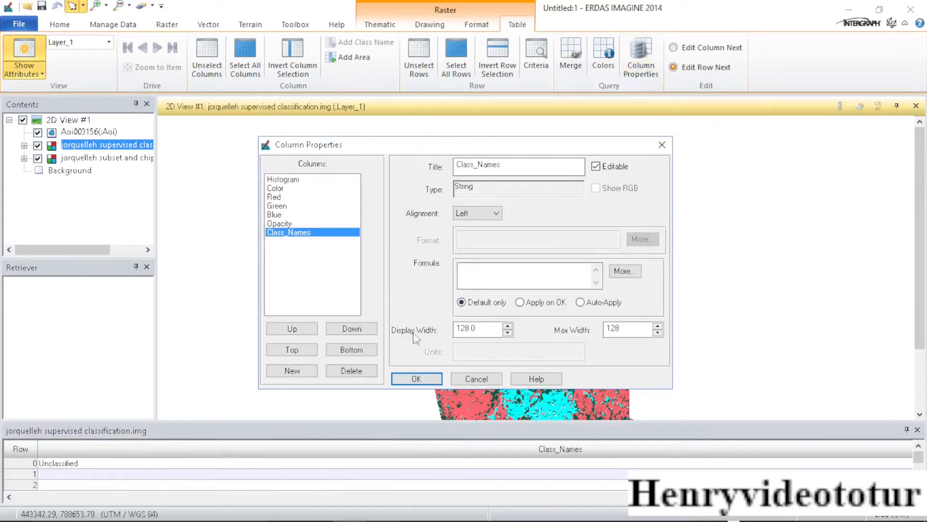
click(472, 332)
drag(474, 329, 458, 328)
text(20)
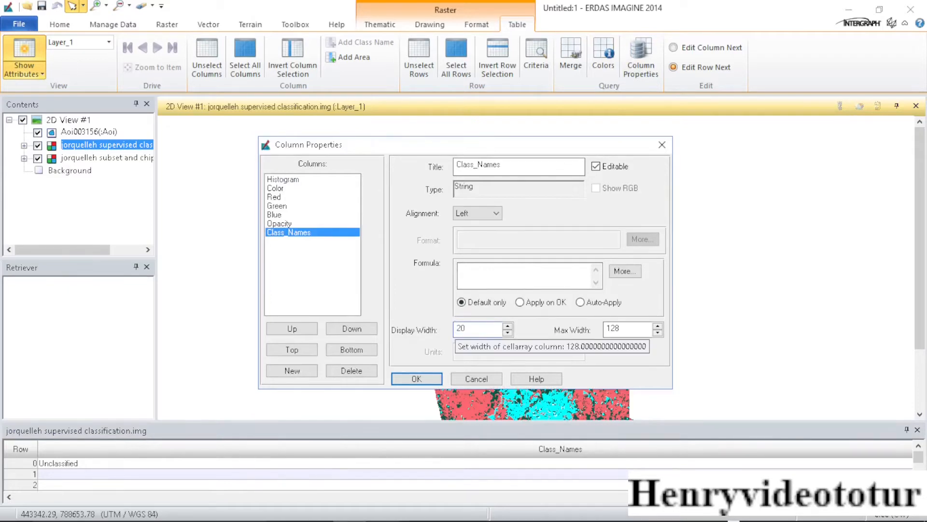
click(417, 379)
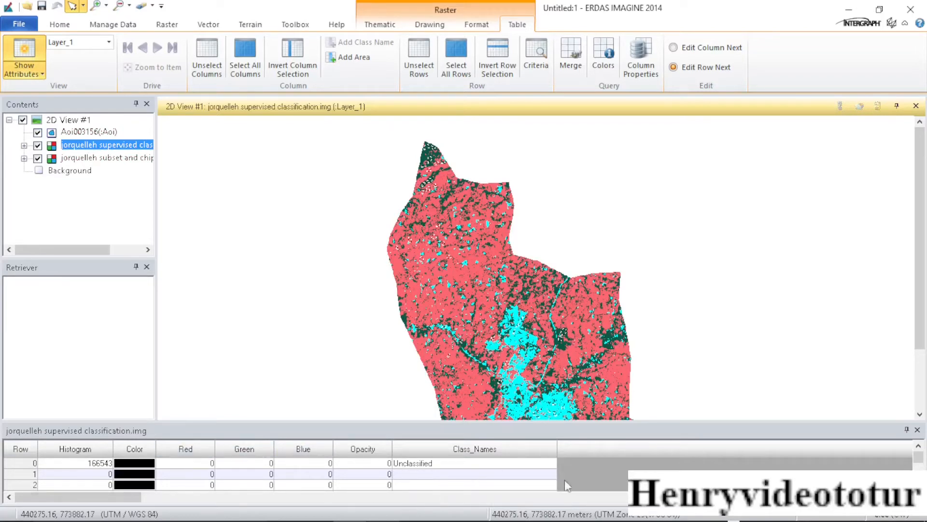
- Review the Low Land, Settlements & Roads and Forest rows, and start adding an Area column by opening its unit choices
scroll(515, 473, down, 5)
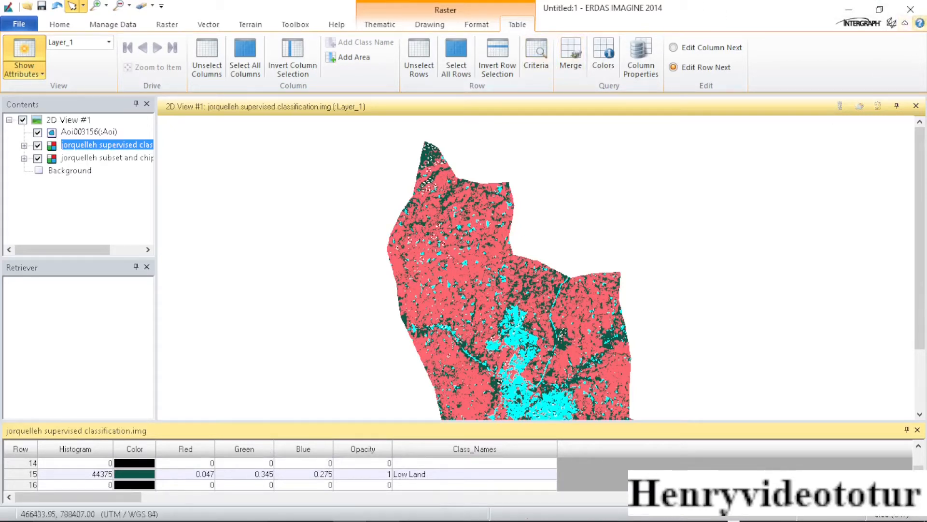
click(31, 474)
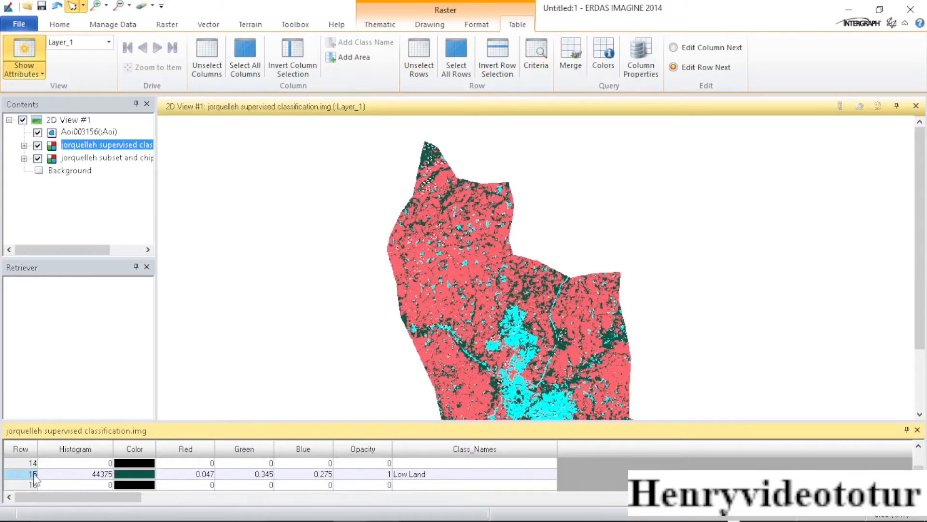
scroll(321, 491, down, 2)
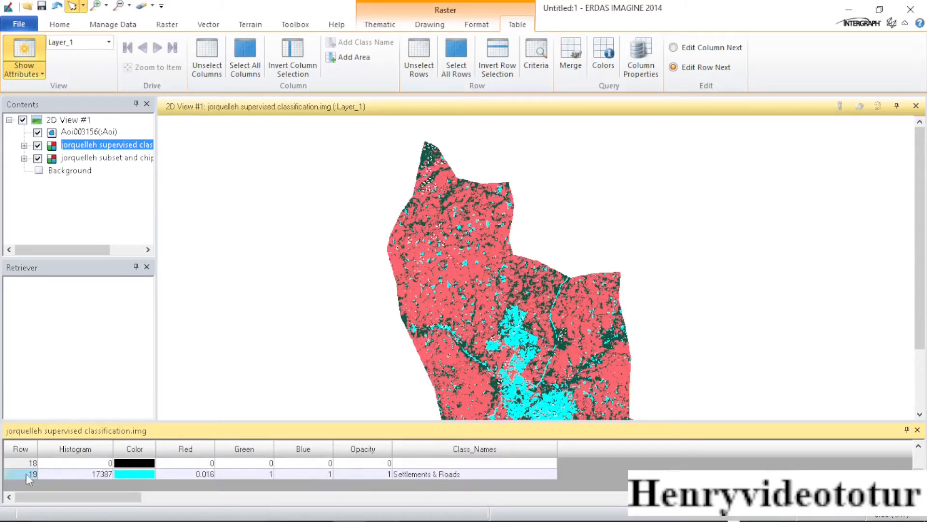
scroll(137, 474, up, 1)
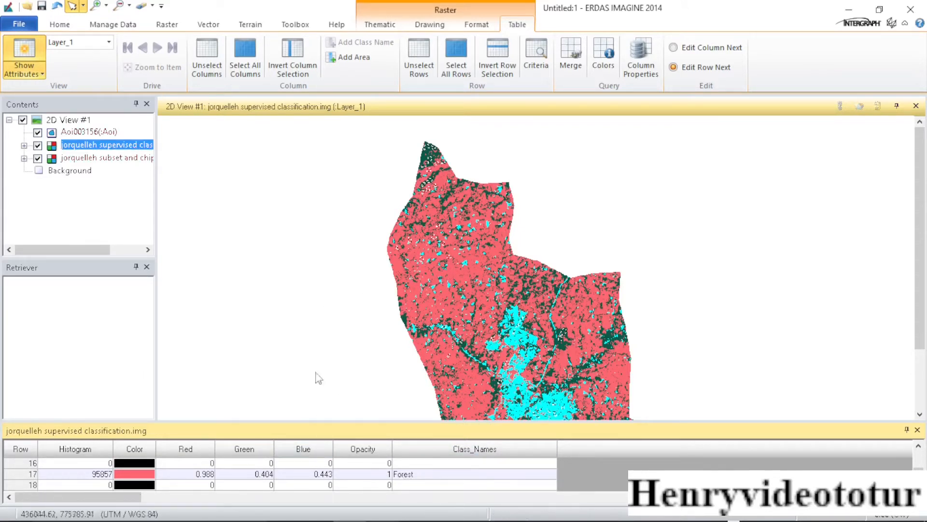
click(354, 58)
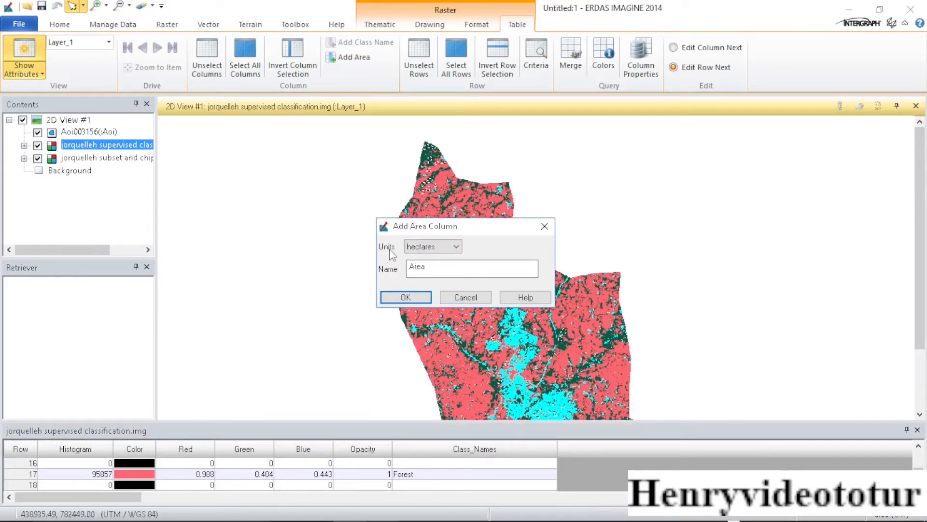
click(449, 247)
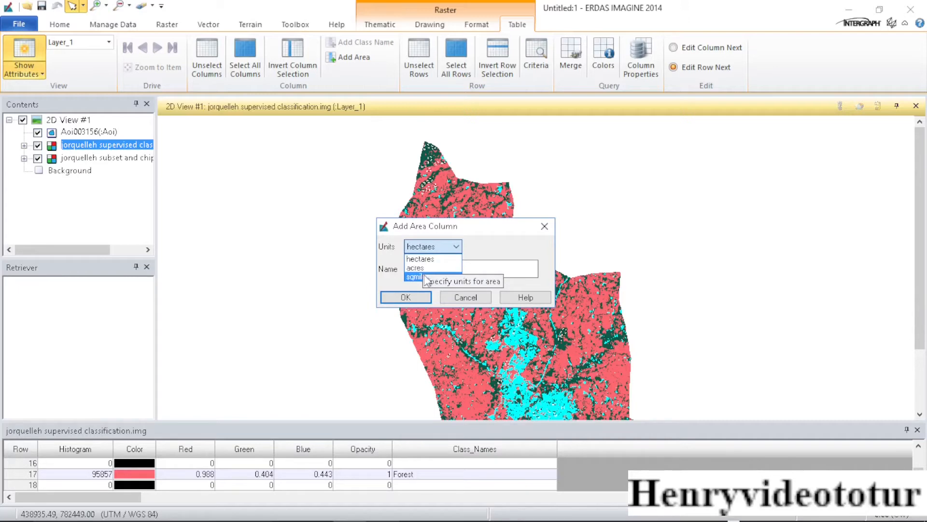
- Add an Area column in hectares to the supervised classification's attribute table and review the area of each class
click(431, 260)
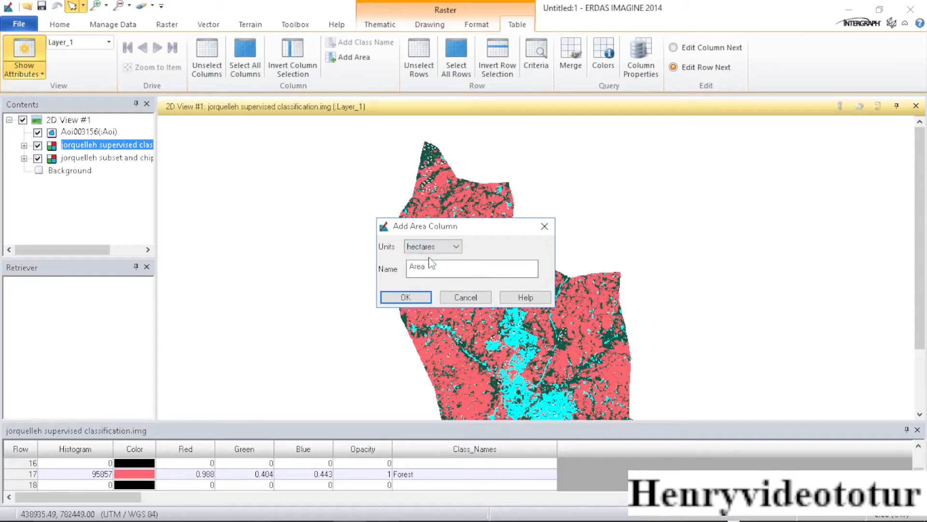
click(404, 298)
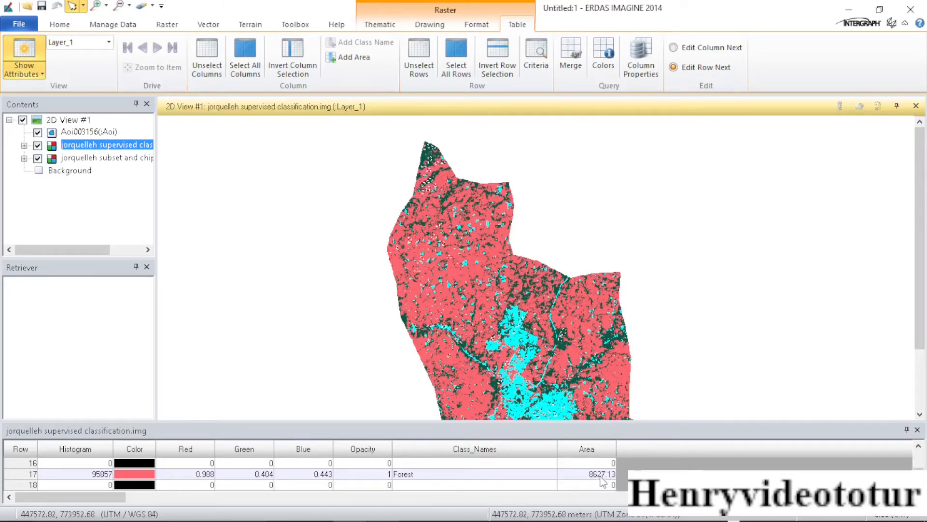
scroll(607, 480, down, 2)
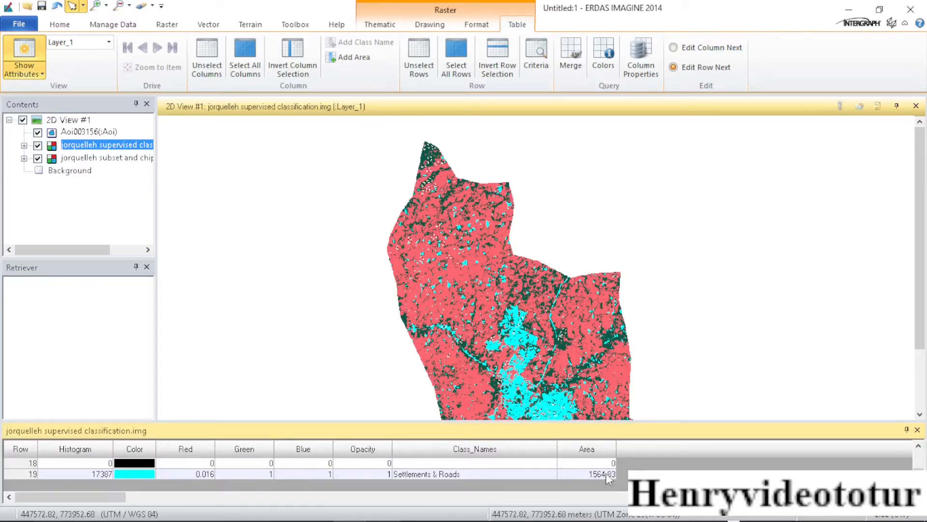
scroll(612, 477, up, 1)
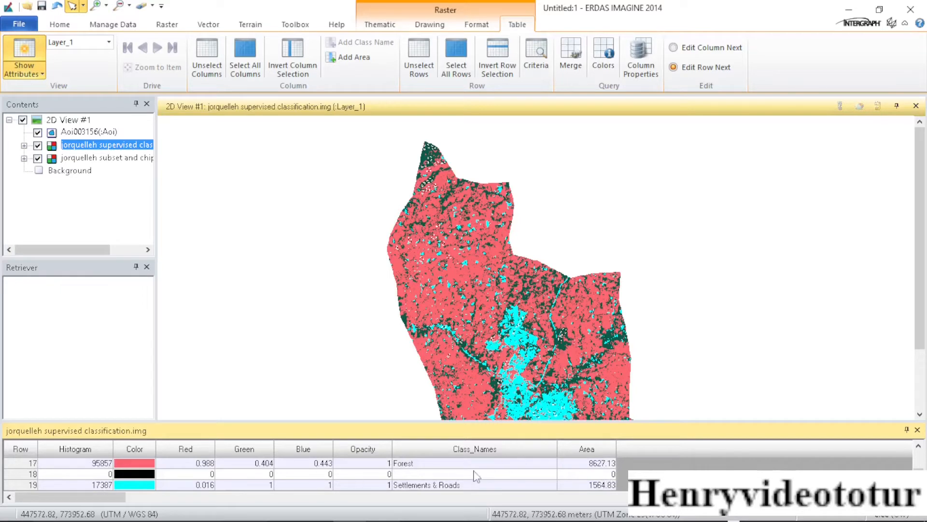
scroll(476, 481, up, 2)
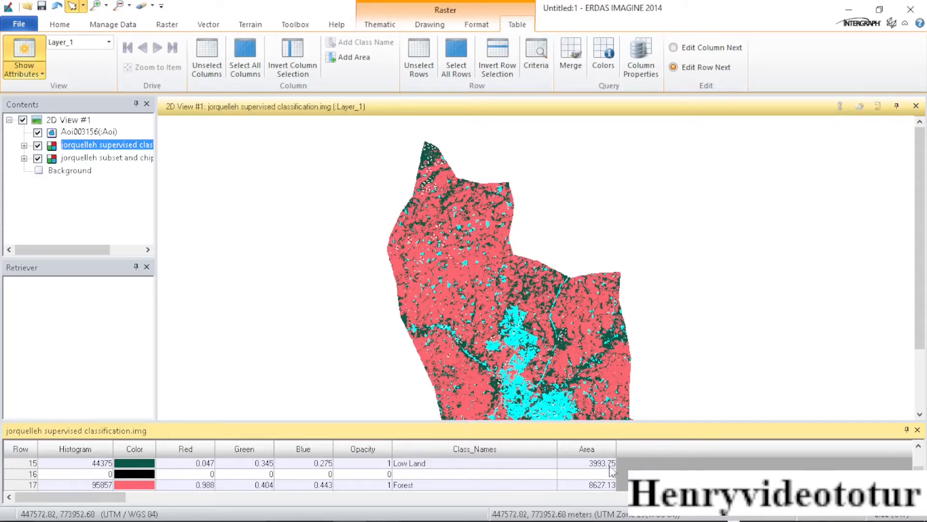
scroll(596, 466, up, 1)
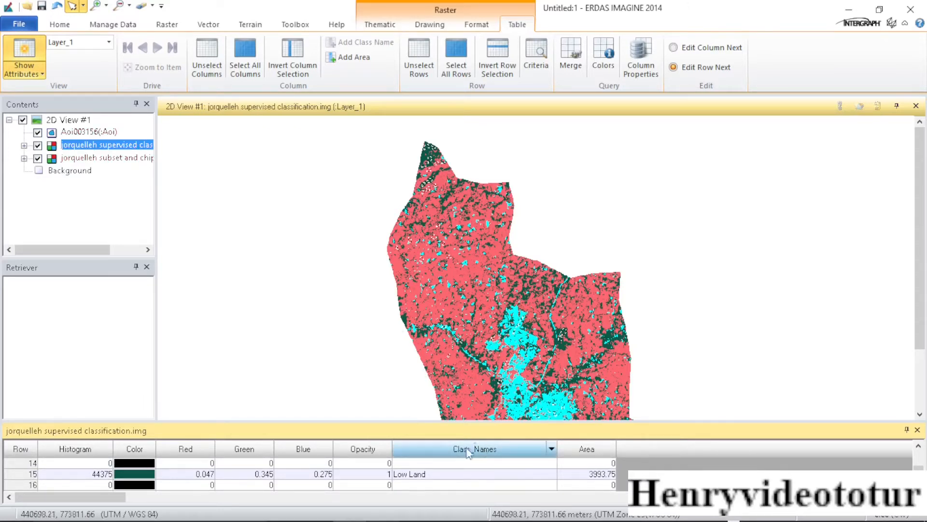
mouse_move(426, 502)
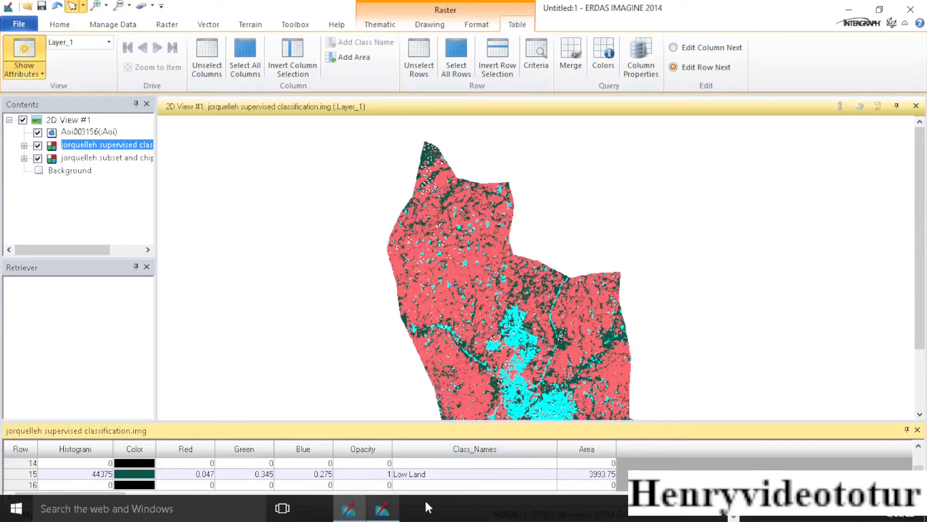
click(733, 501)
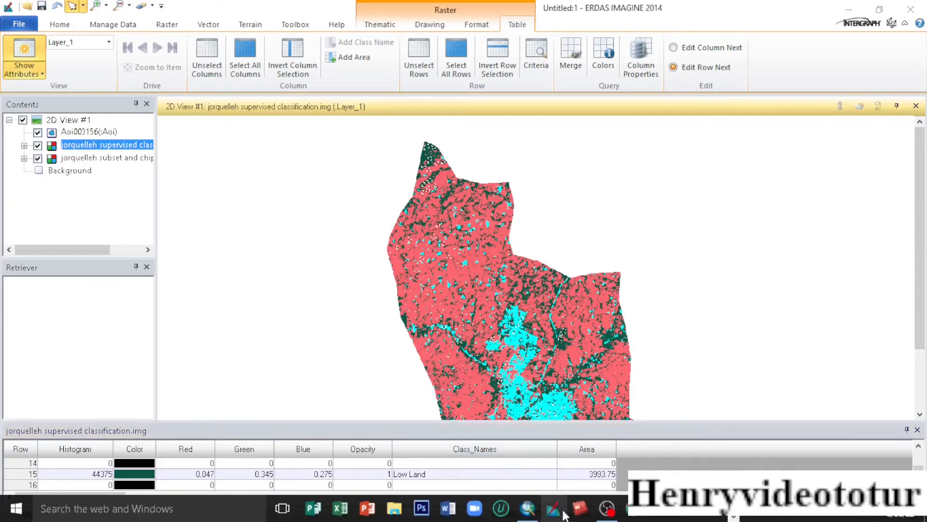
click(529, 508)
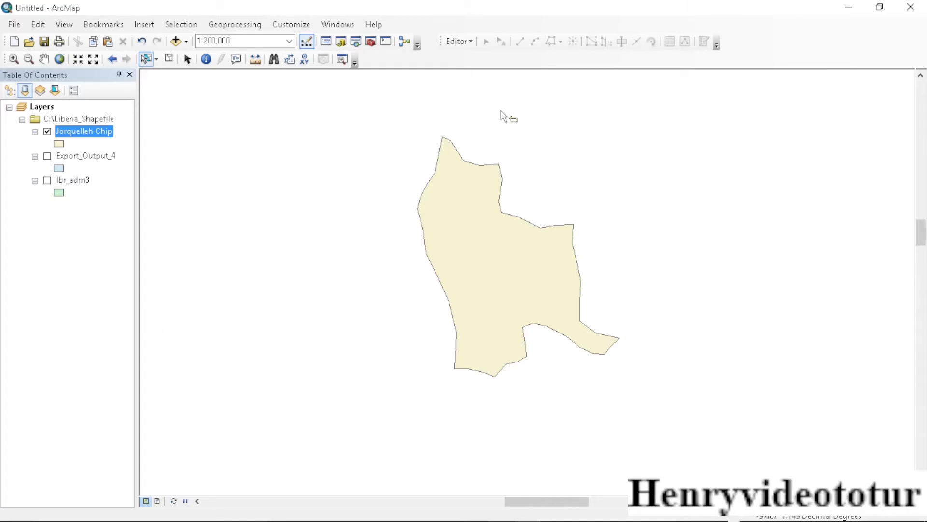
click(176, 41)
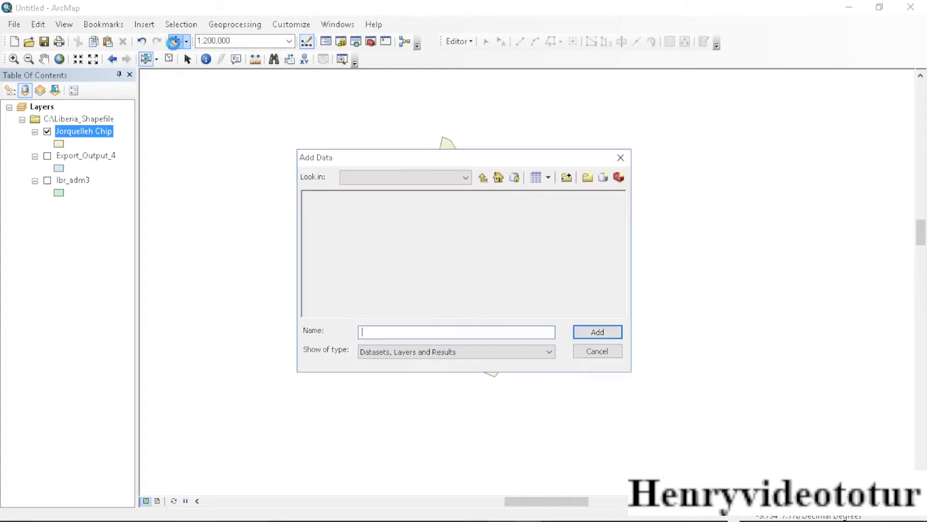
click(483, 178)
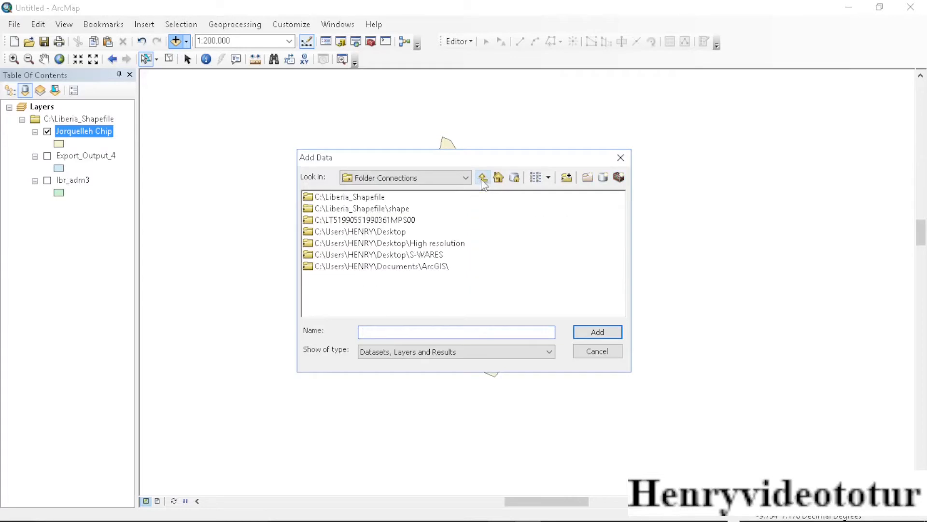
double_click(333, 221)
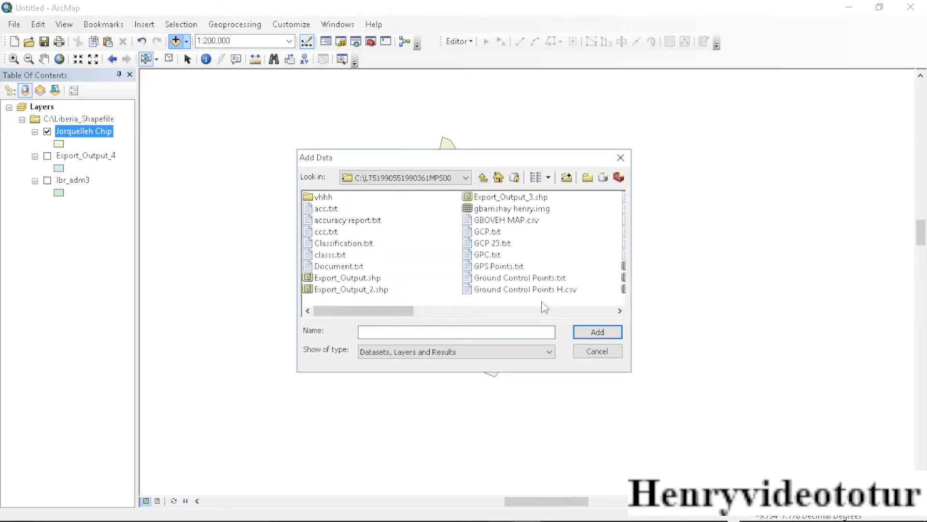
click(619, 311)
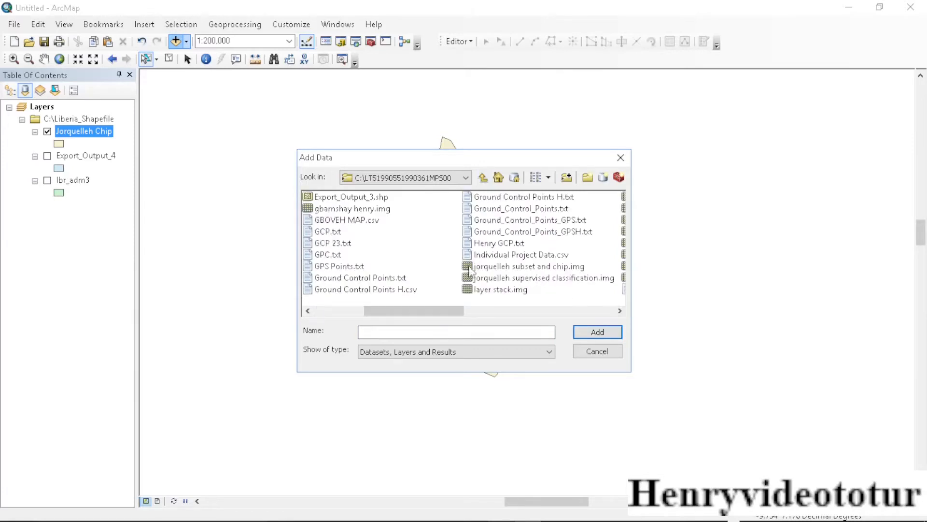
click(538, 267)
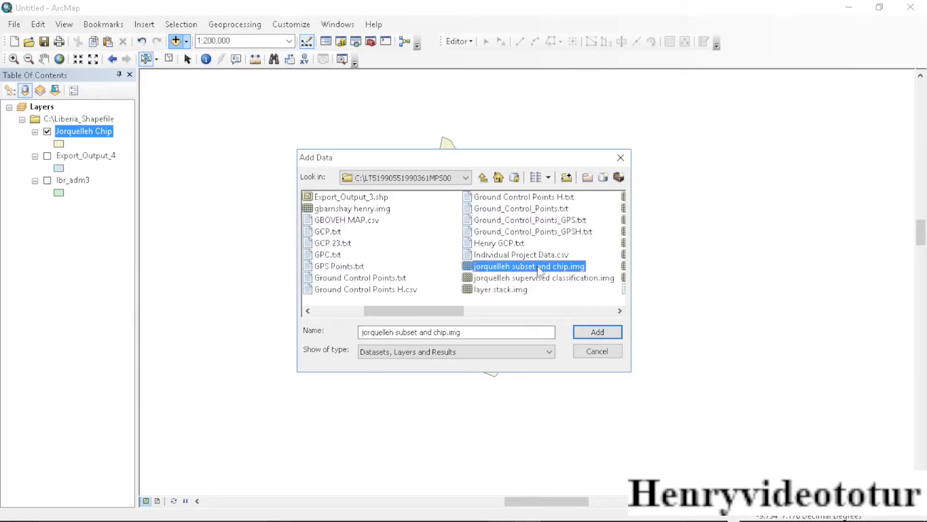
click(598, 331)
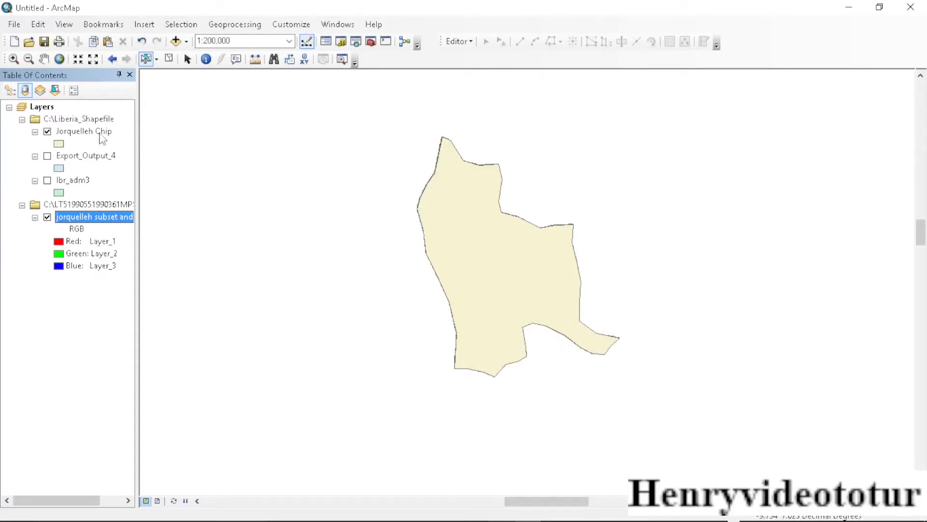
- Hide the Jorquelleh Chip layer and inspect the uncovered satellite image up close
click(47, 132)
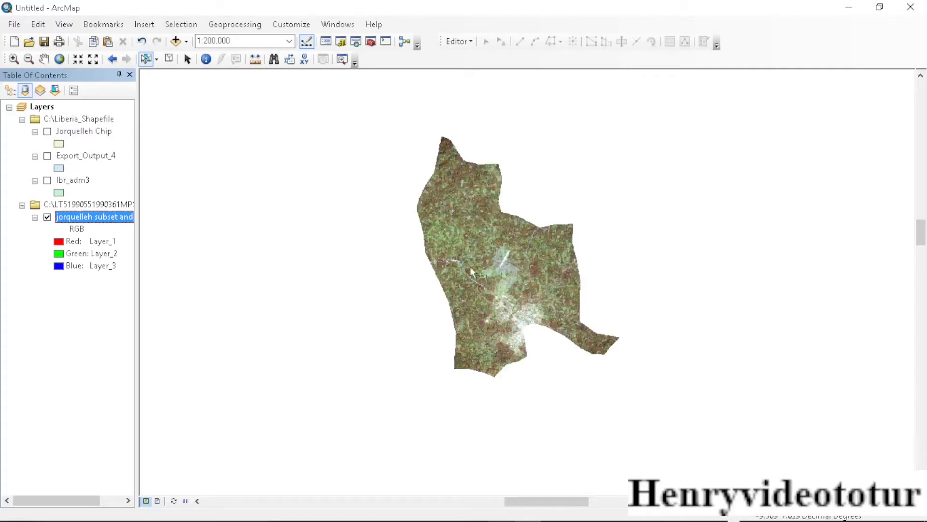
scroll(480, 256, up, 5)
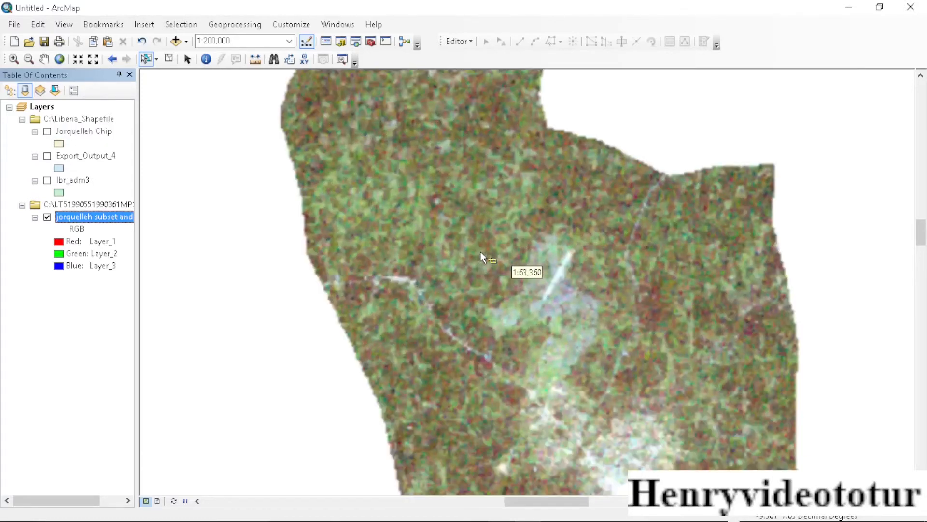
scroll(480, 252, down, 1)
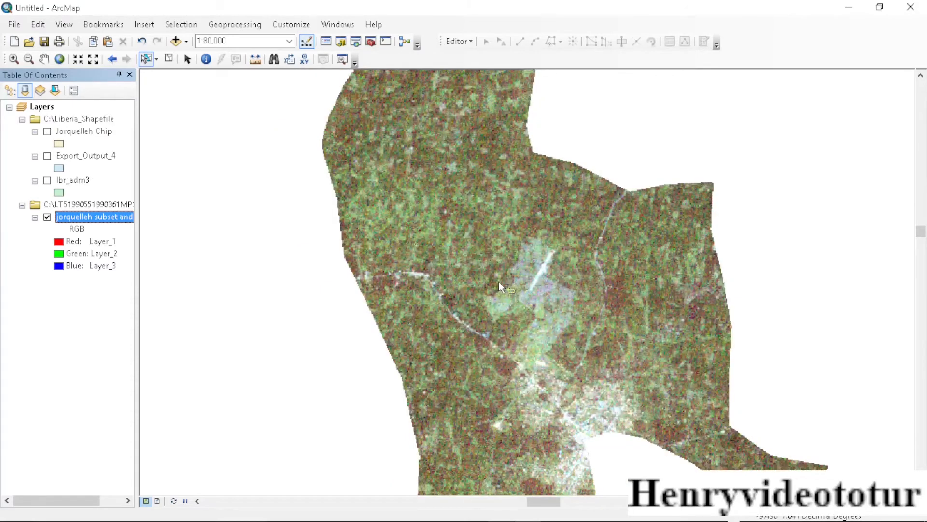
scroll(499, 281, down, 2)
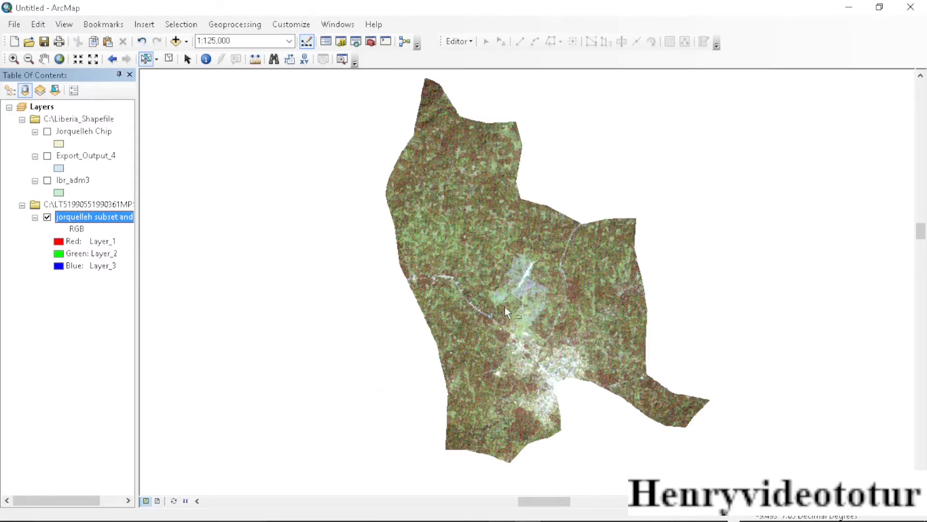
- Switch to ERDAS IMAGINE, hide the supervised classification layer and check the subset image's multispectral band combination
mouse_move(730, 518)
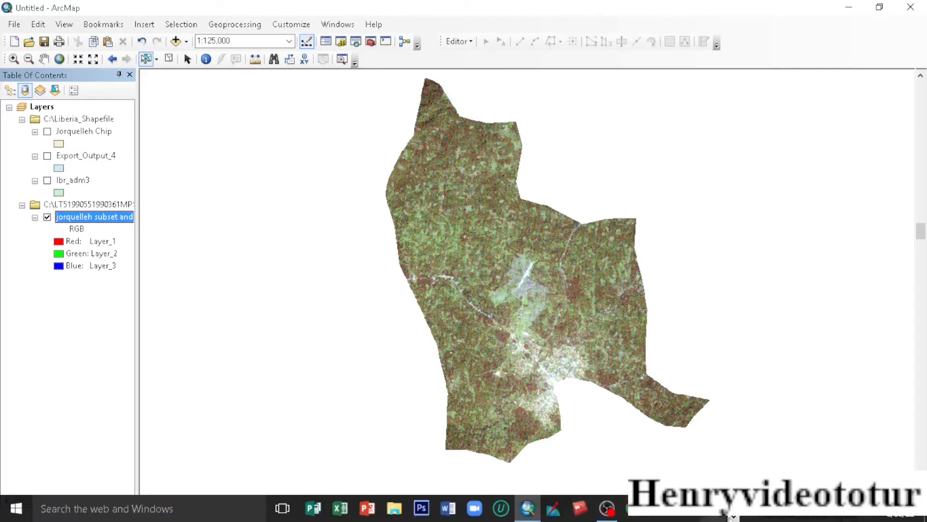
click(346, 507)
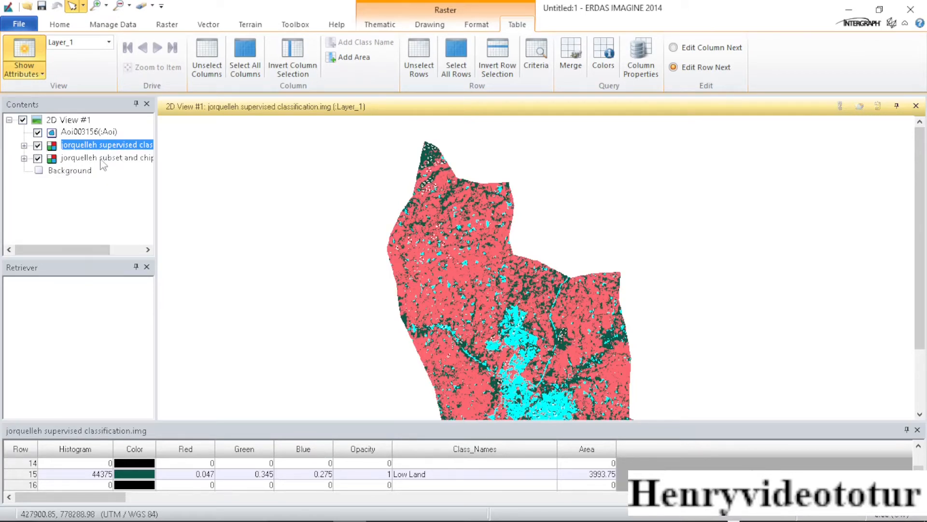
click(38, 145)
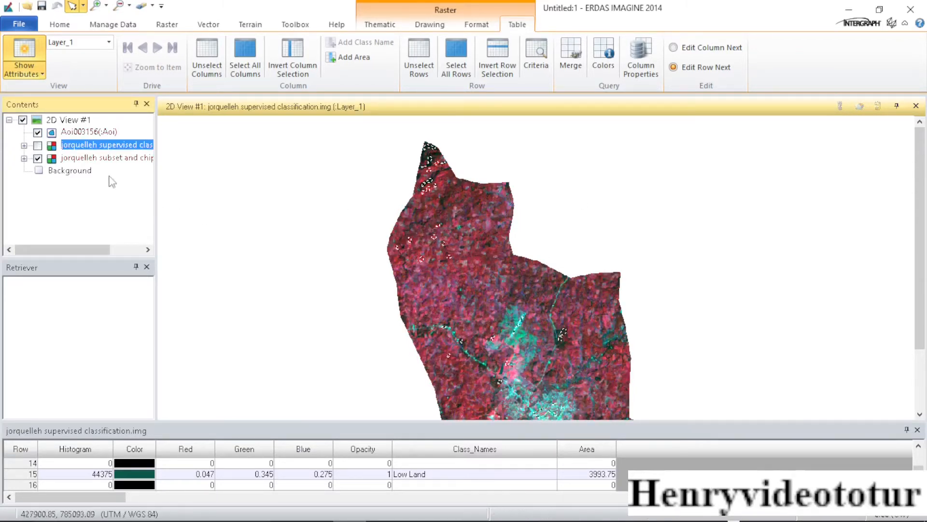
click(85, 158)
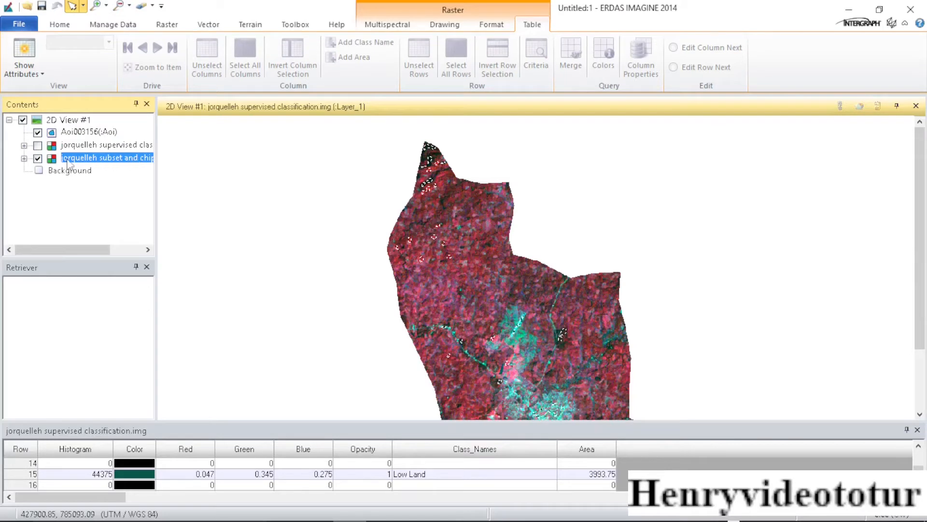
click(386, 25)
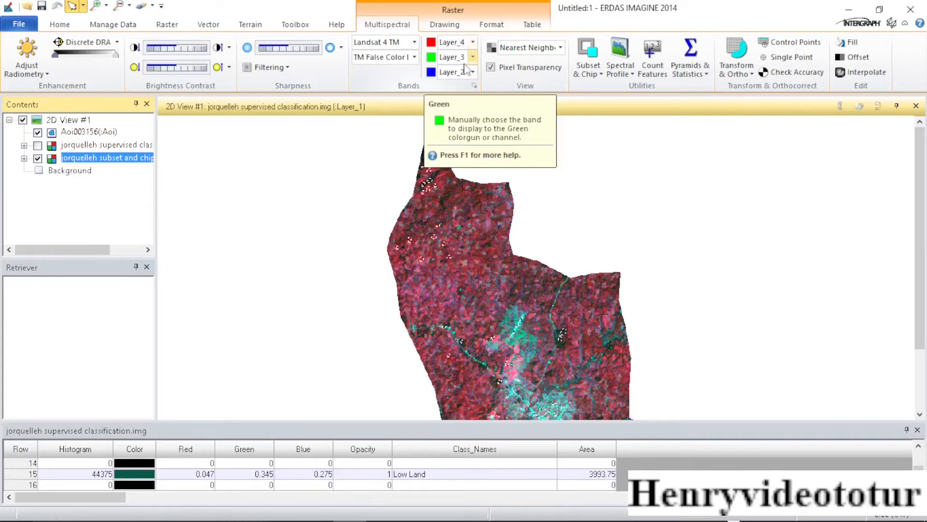
- Switch back to ArcMap and set the subset image's bands to Layer_4 for red, Layer_3 for green and Layer_2 for blue
mouse_move(459, 520)
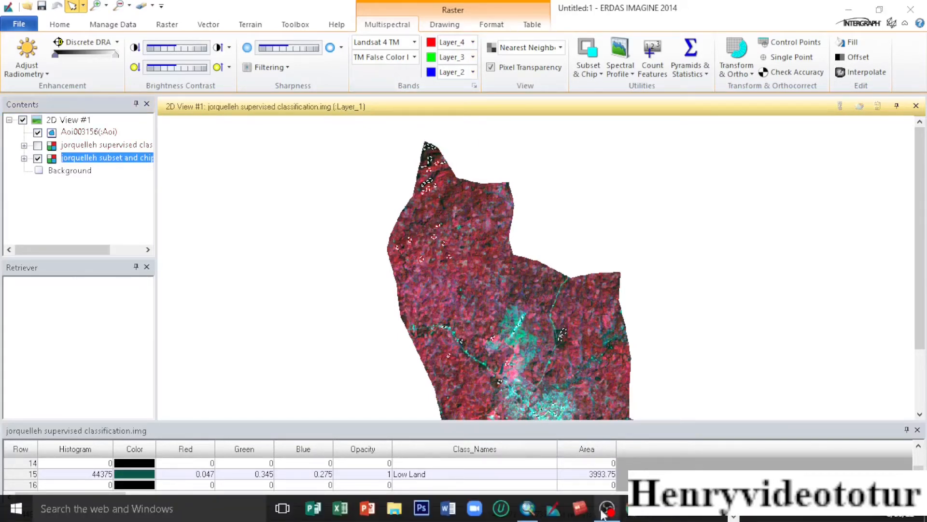
click(528, 510)
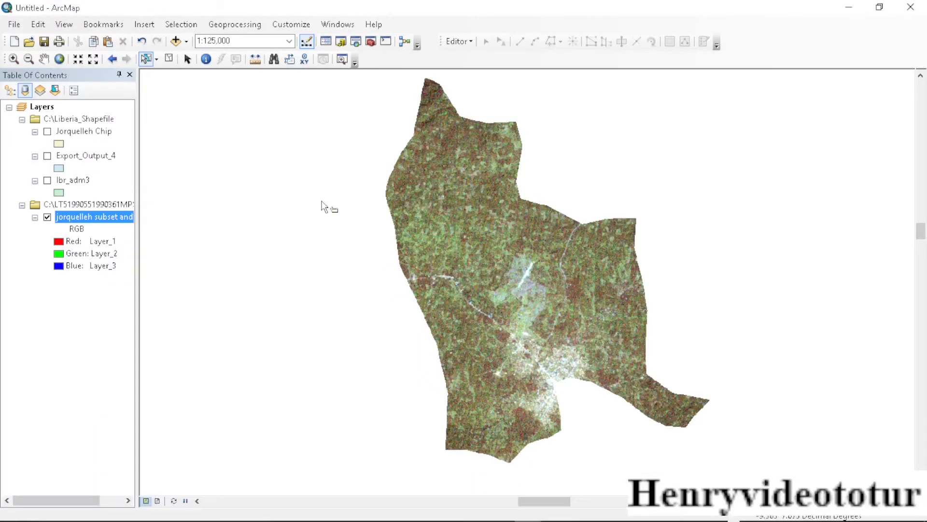
click(60, 243)
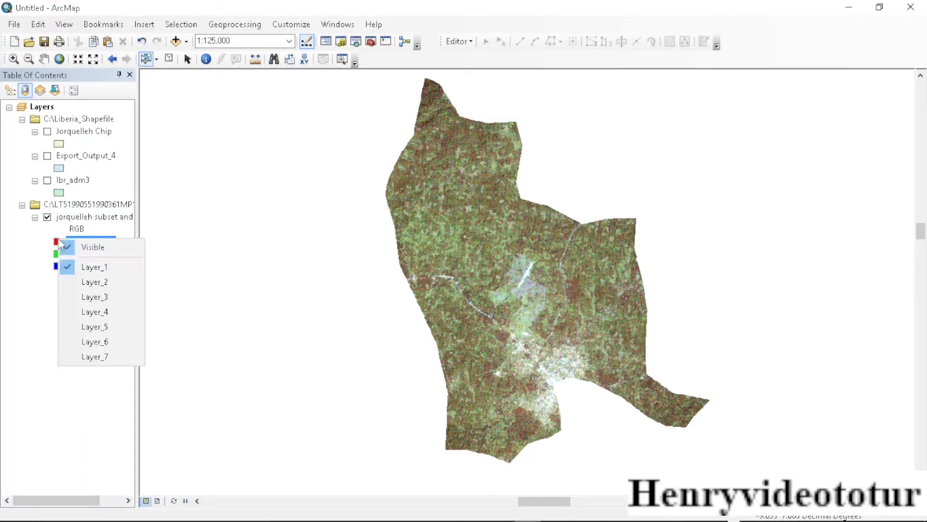
click(101, 312)
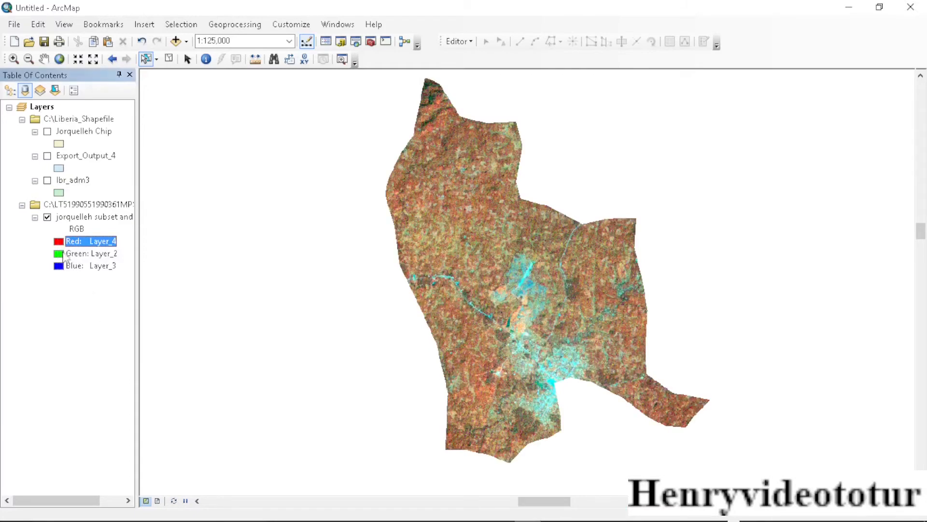
click(61, 255)
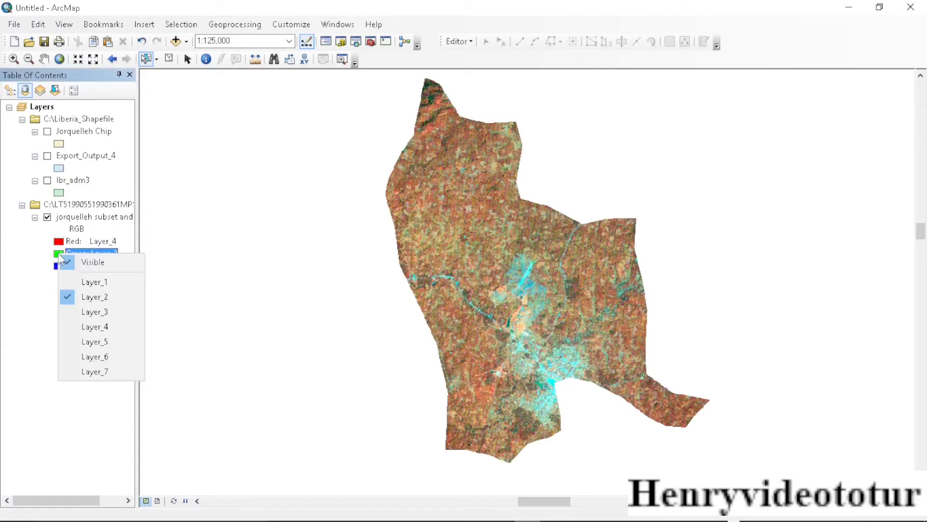
click(106, 318)
click(60, 267)
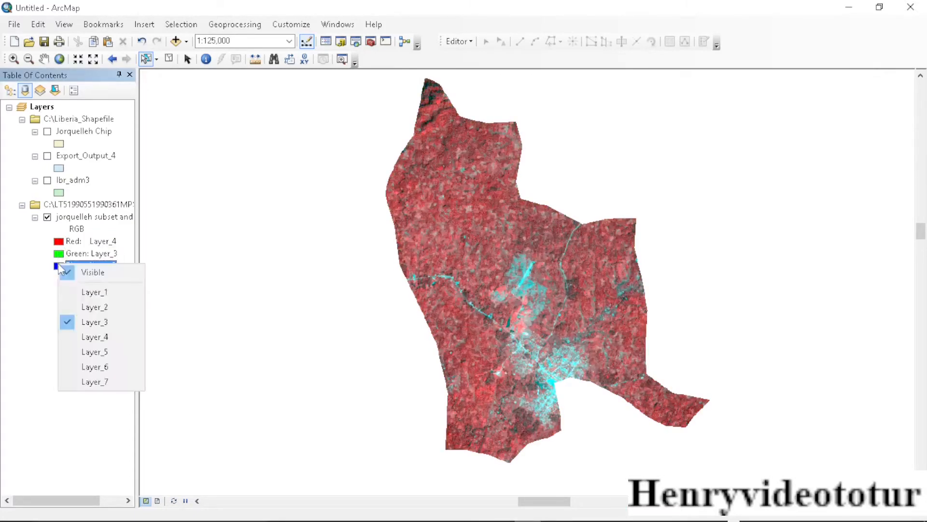
click(96, 308)
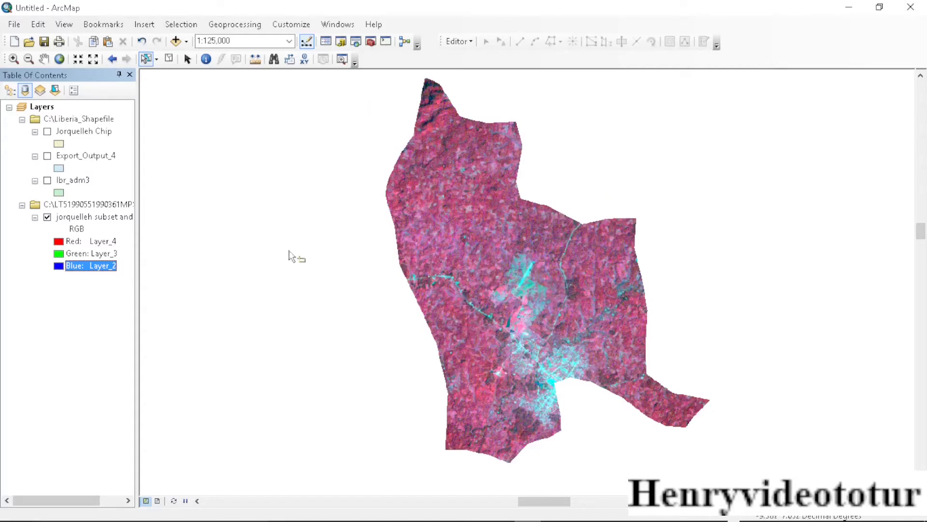
- Begin a new point shapefile in the C:\Liberia_Shapefile folder and name it "Jorquelleh GPS Points"
click(341, 42)
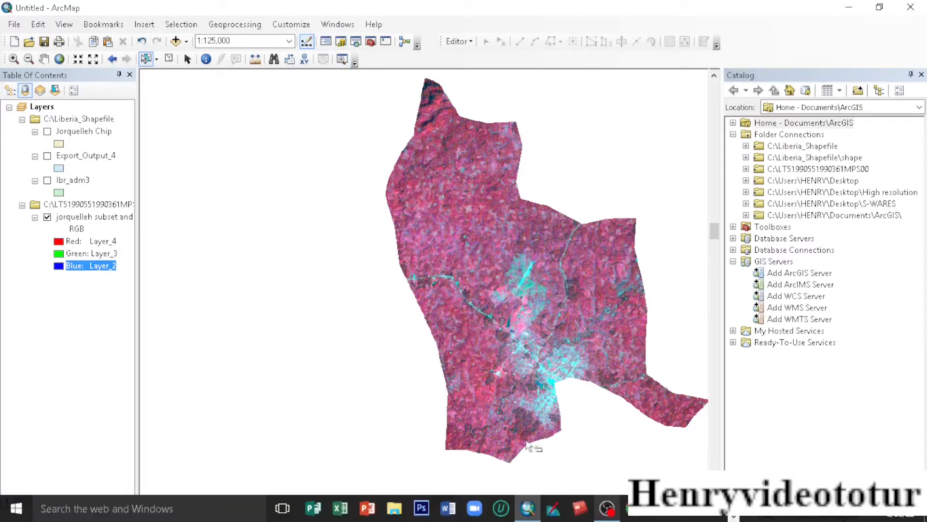
right_click(804, 147)
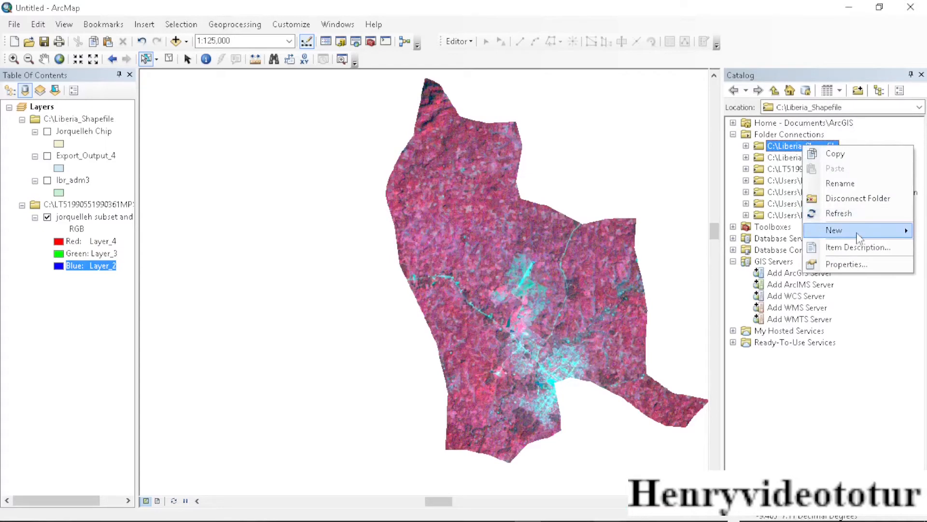
mouse_move(857, 237)
click(708, 358)
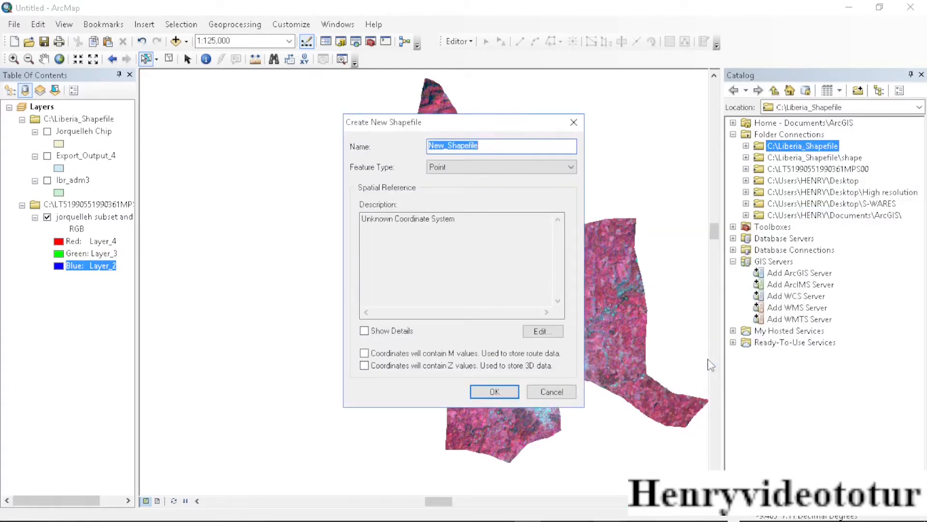
text(Jorquelleh GPS Points)
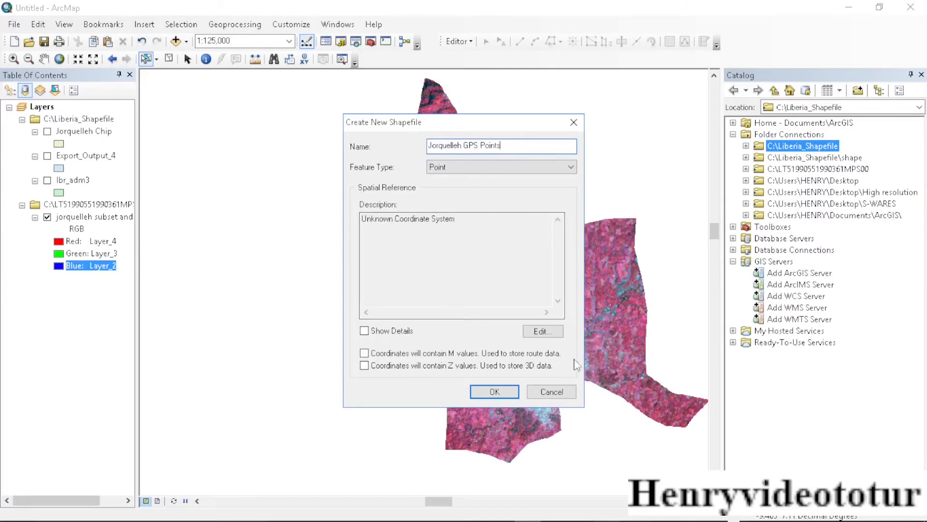
- Import the shapefile's coordinate system from "jorquelleh subset and chip.img", create the shapefile and close the Catalog
click(542, 332)
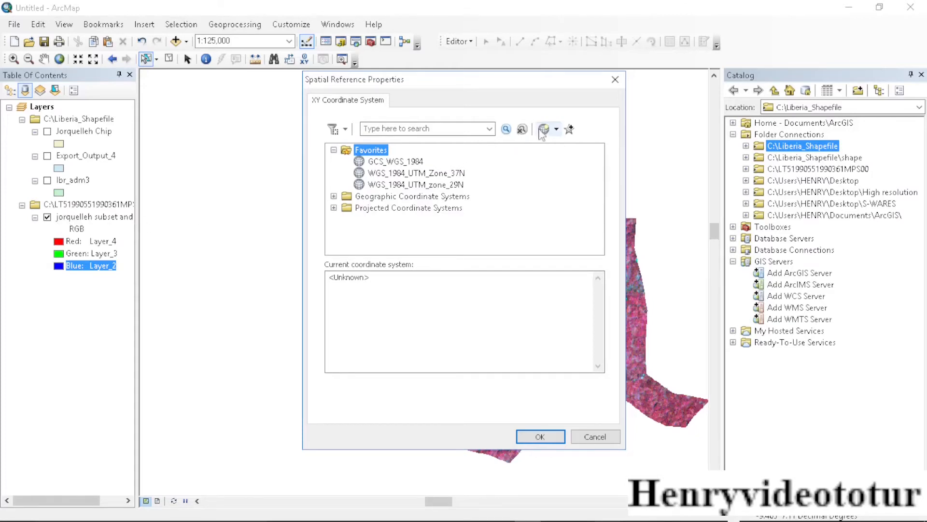
click(556, 129)
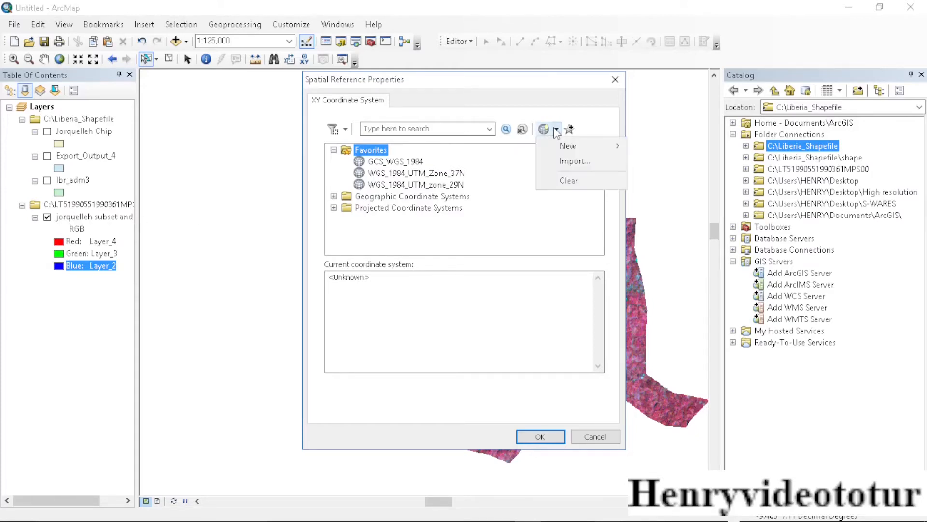
click(573, 164)
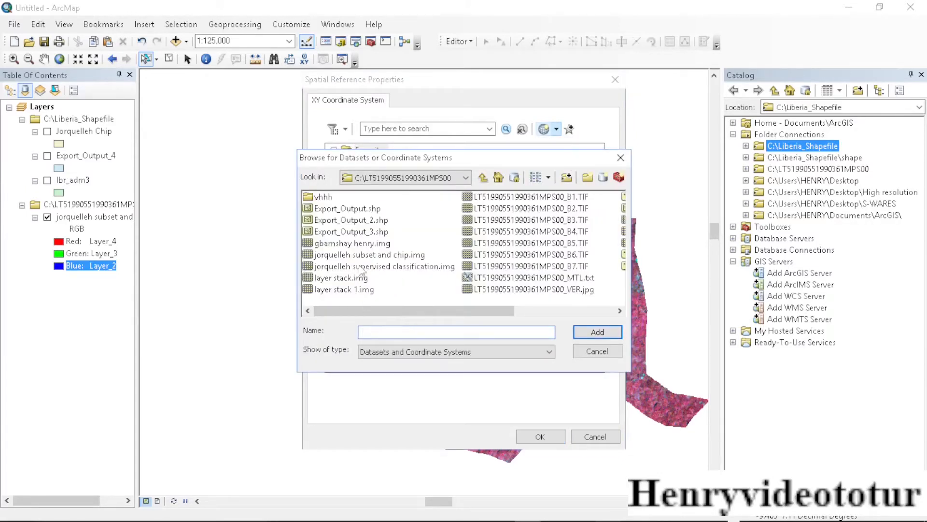
click(374, 257)
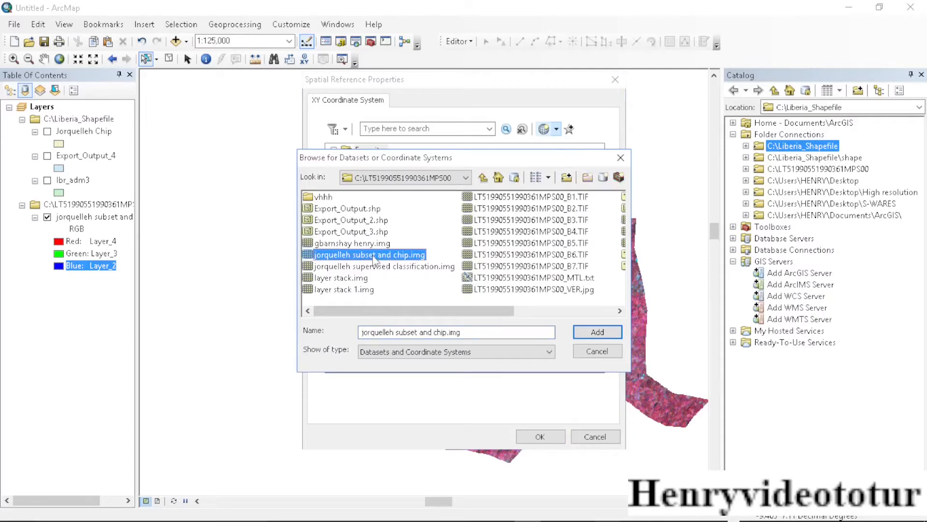
click(590, 333)
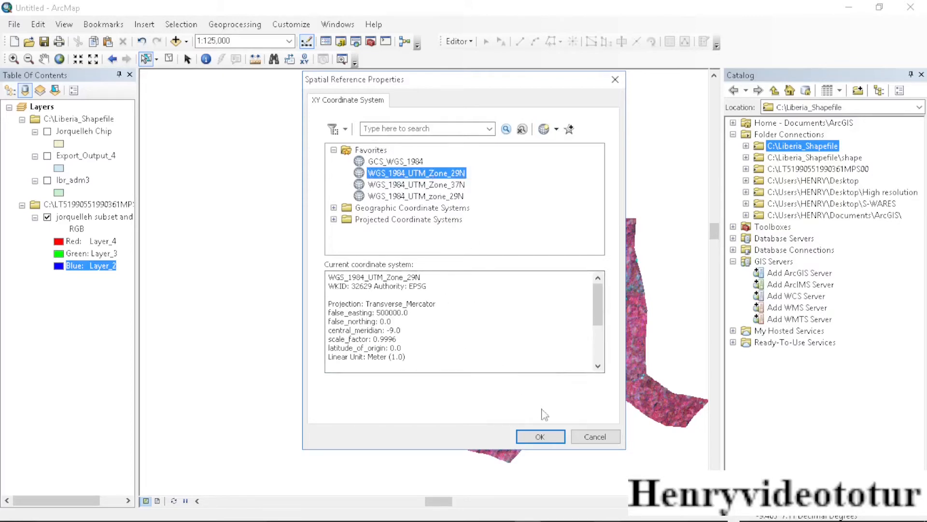
click(540, 437)
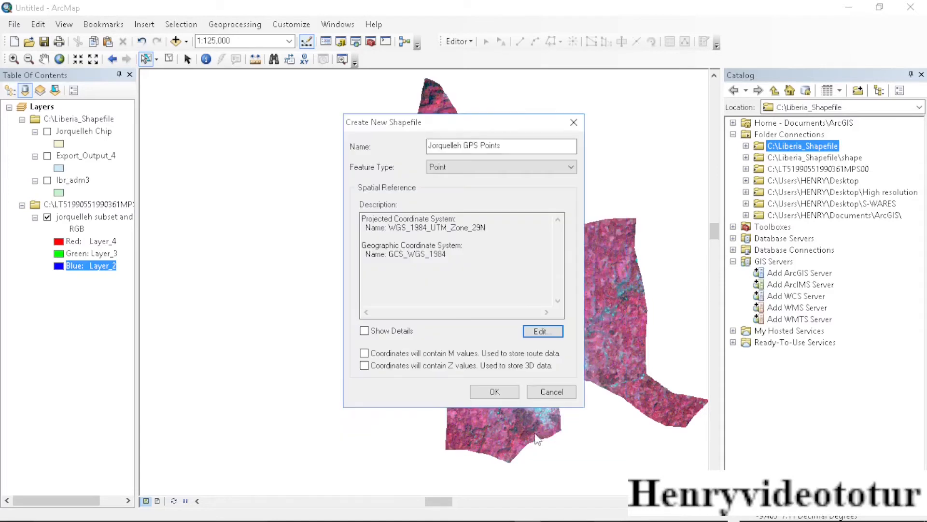
click(495, 391)
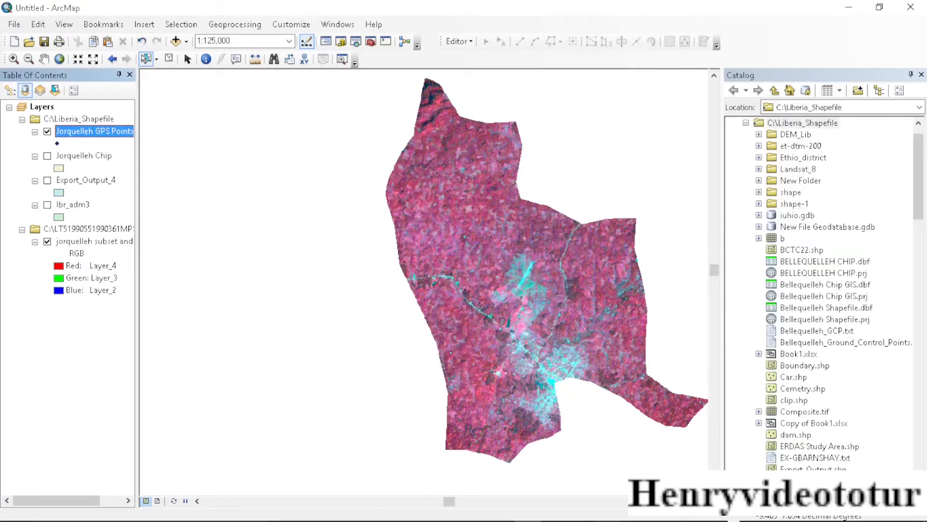
click(922, 75)
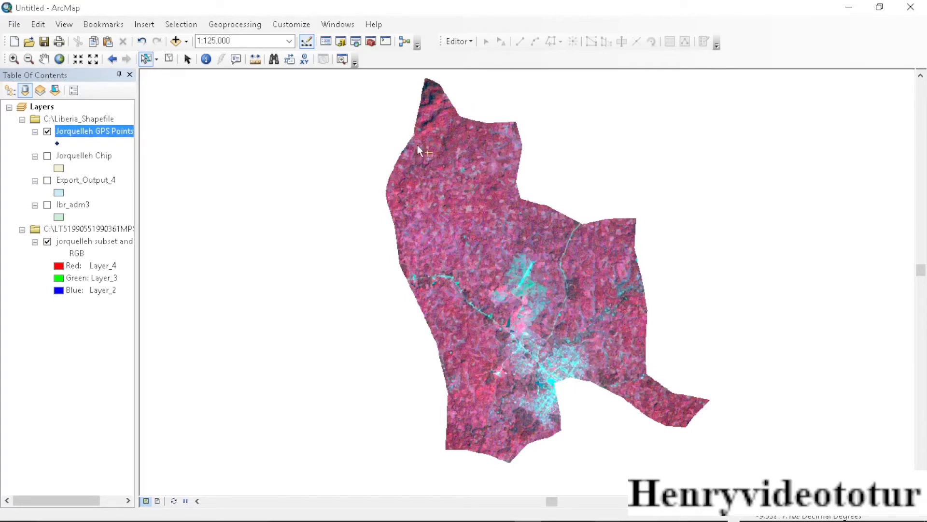
- Start an editing session and activate the Jorquelleh GPS Points template with the Point construction tool
click(468, 48)
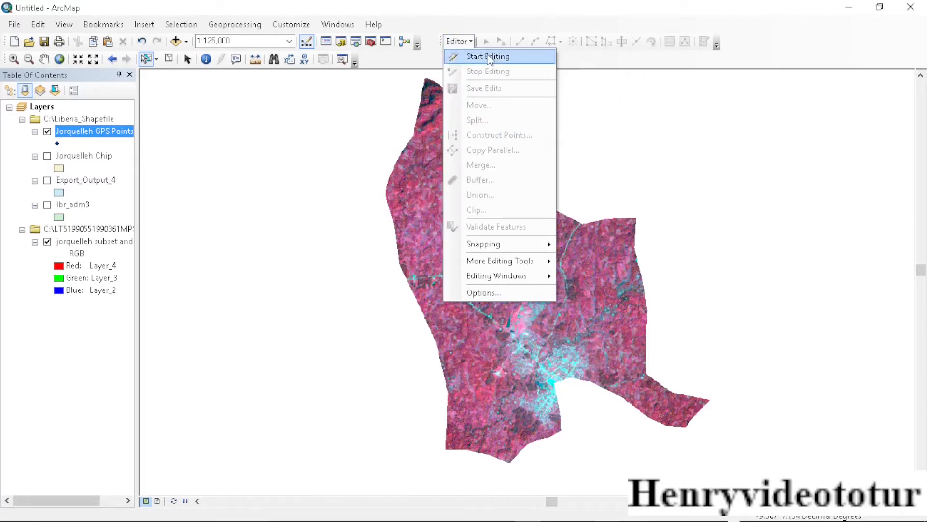
click(484, 56)
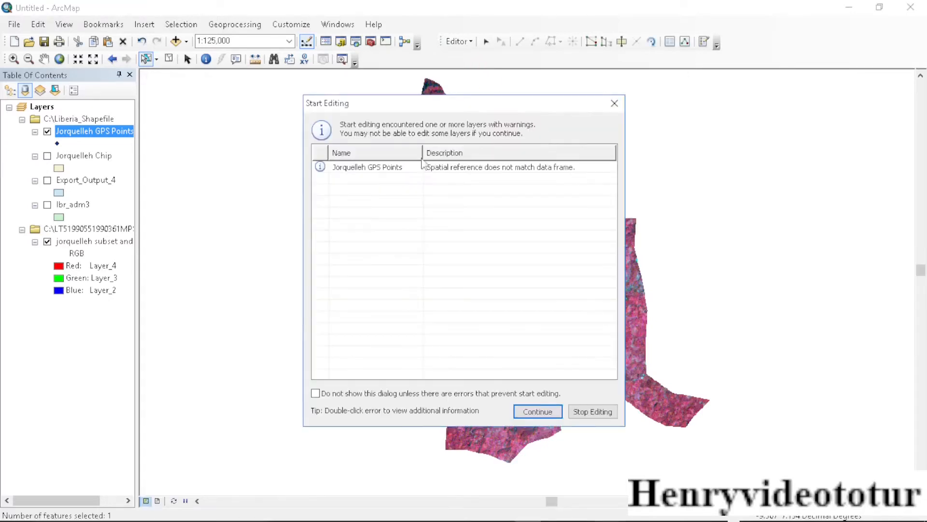
click(386, 168)
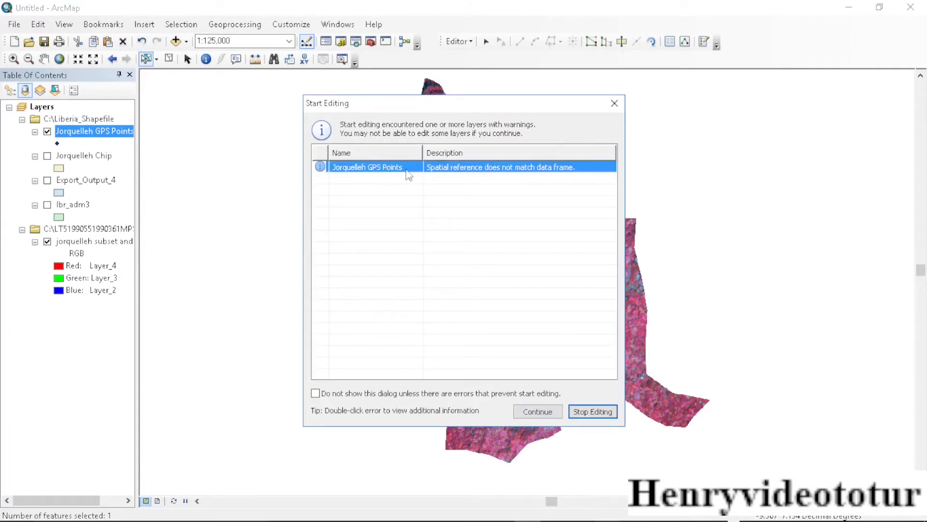
click(538, 413)
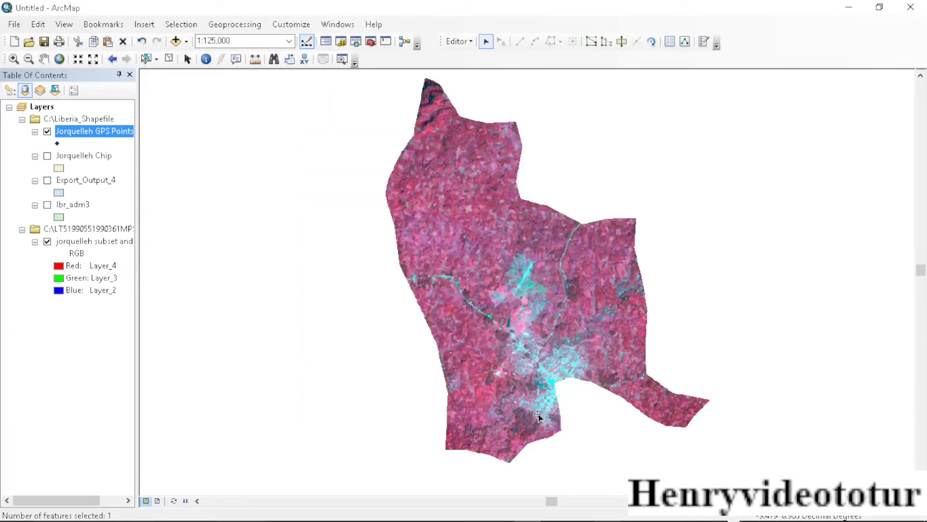
click(704, 43)
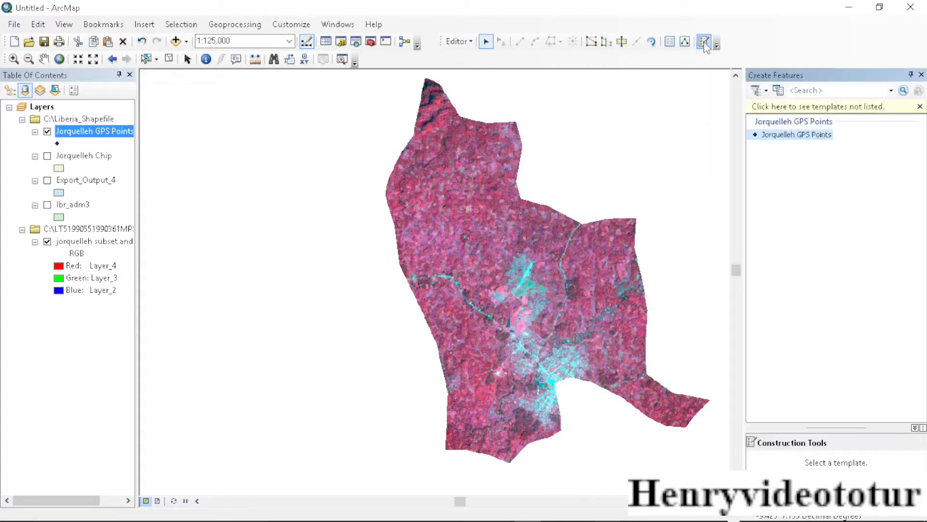
click(786, 137)
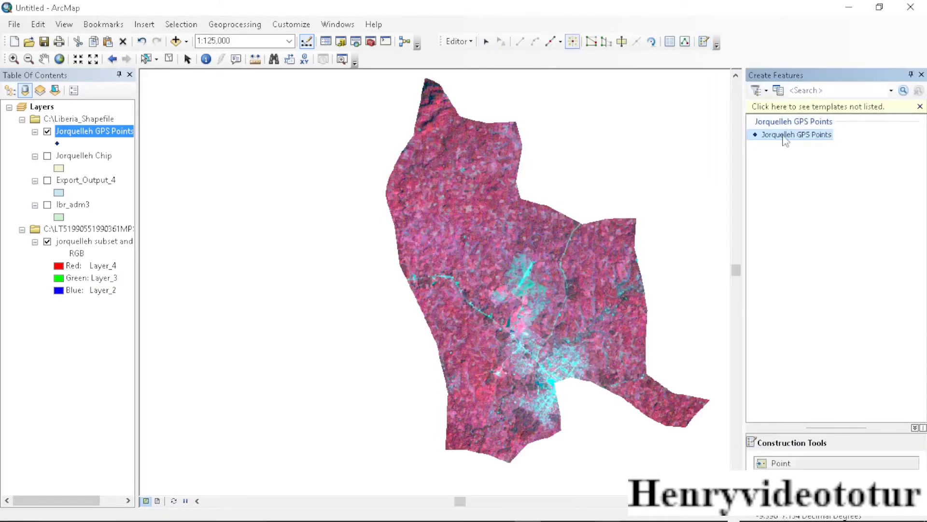
click(786, 465)
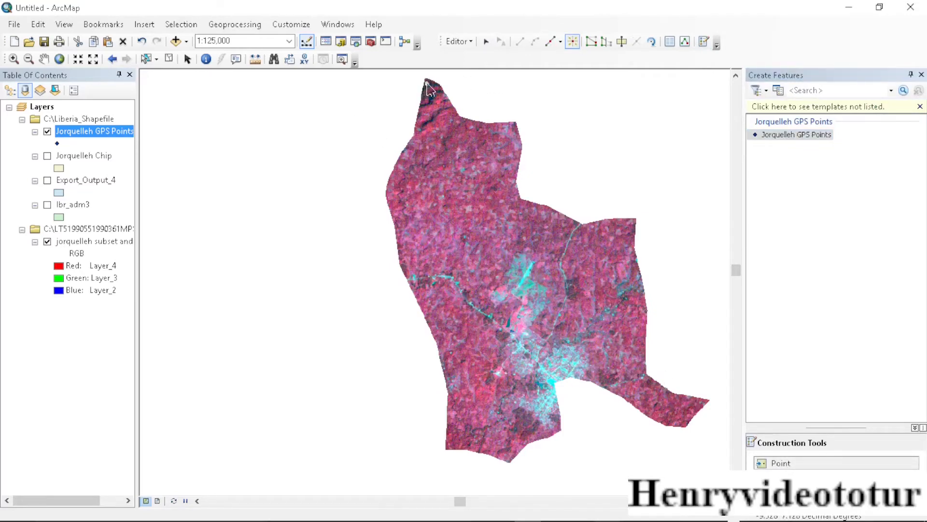
- Place thirteen GPS points on the dark patches at the northern tip of the satellite image
scroll(428, 86, up, 5)
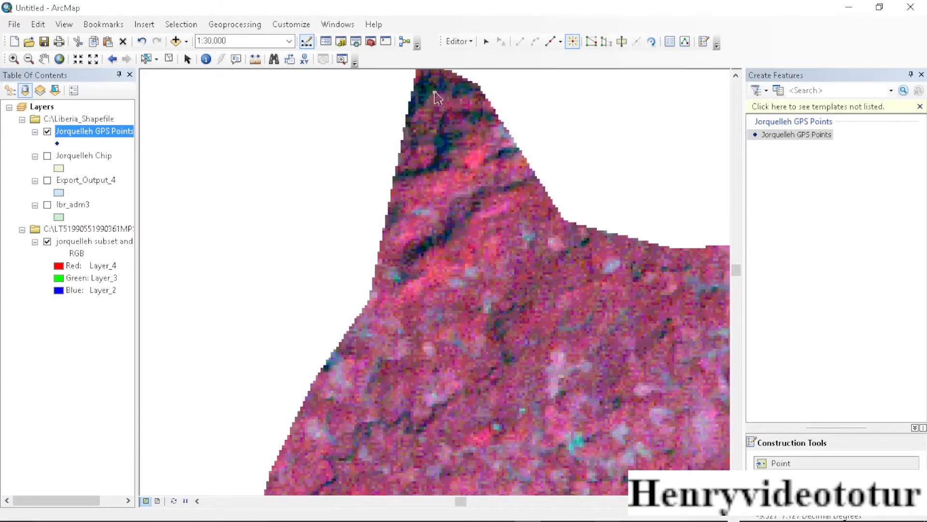
scroll(430, 77, up, 4)
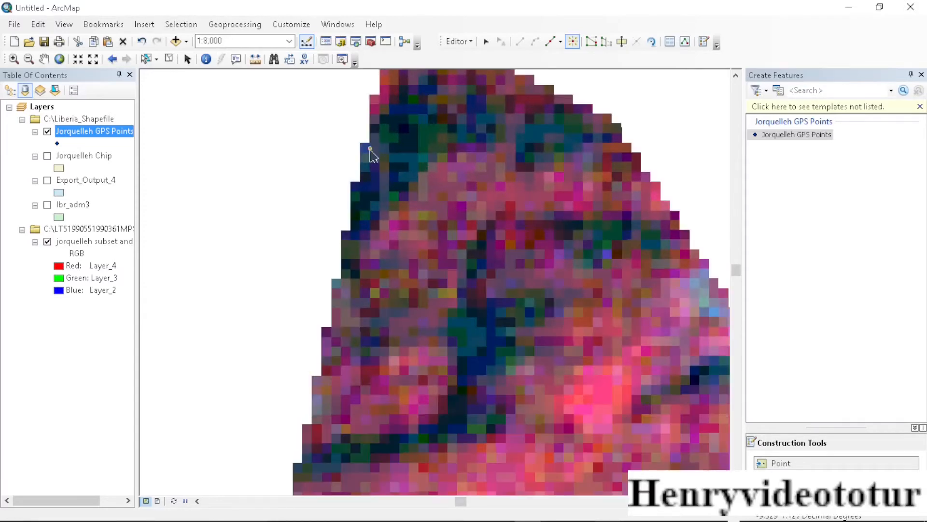
scroll(393, 158, down, 2)
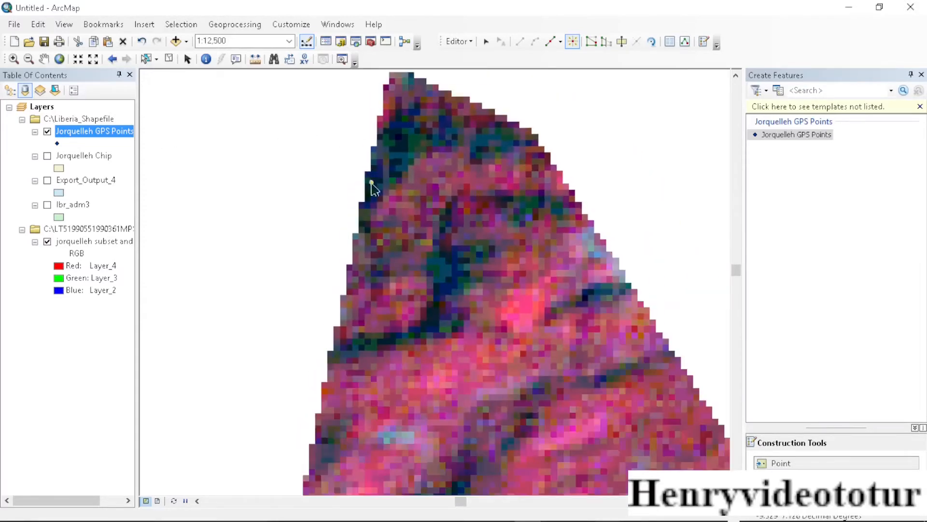
click(377, 180)
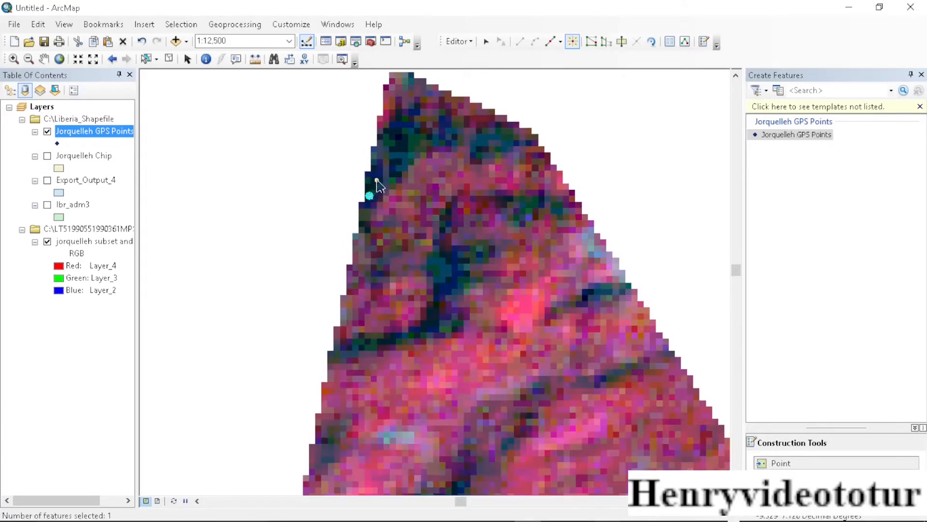
click(377, 157)
click(392, 134)
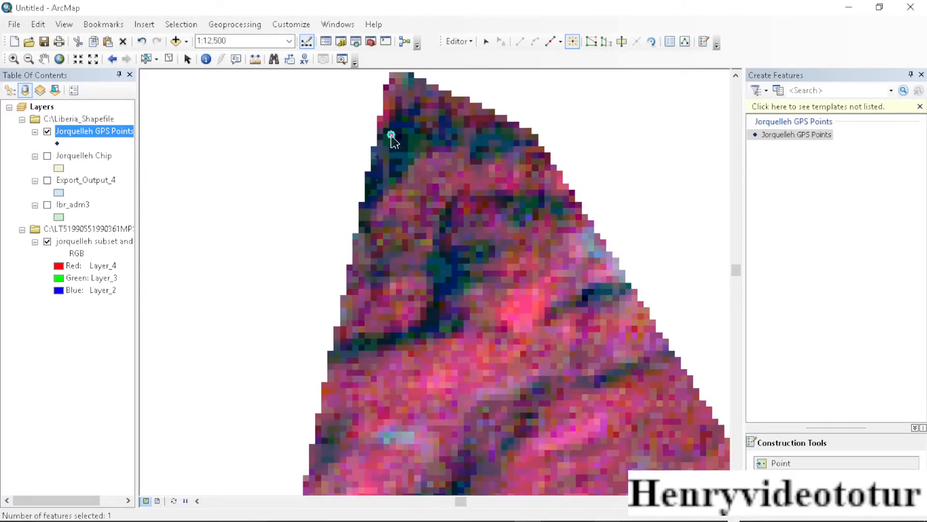
click(392, 172)
click(404, 118)
click(449, 119)
click(482, 141)
click(507, 134)
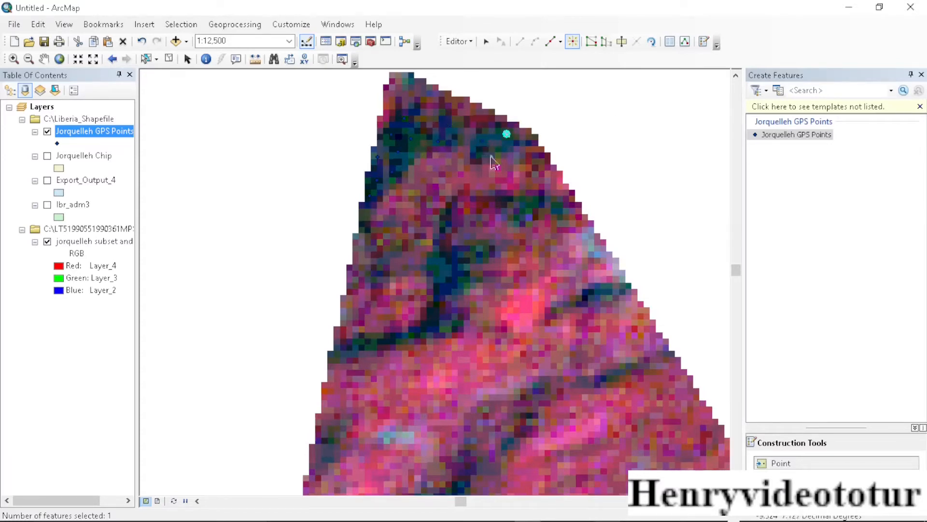
click(477, 154)
- Change the Jorquelleh GPS Points symbol to Circle 1 and colour it white
click(57, 144)
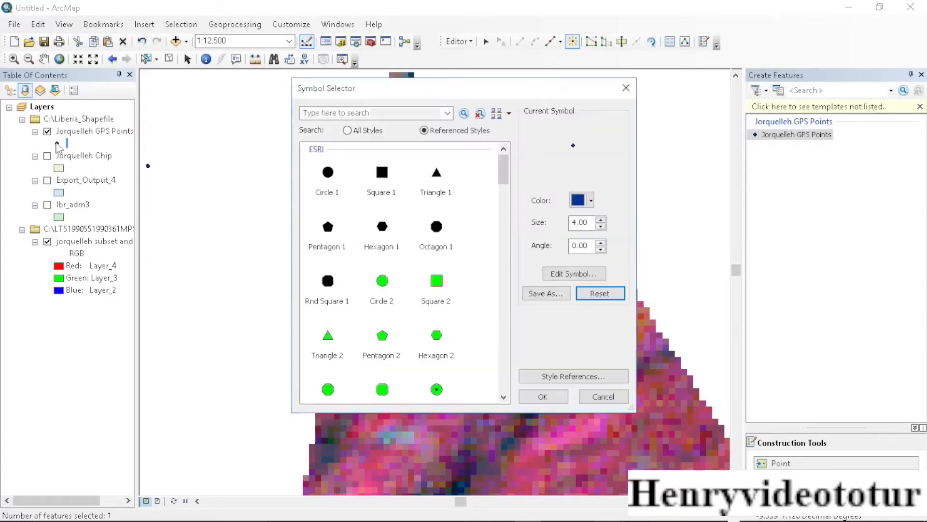
click(329, 176)
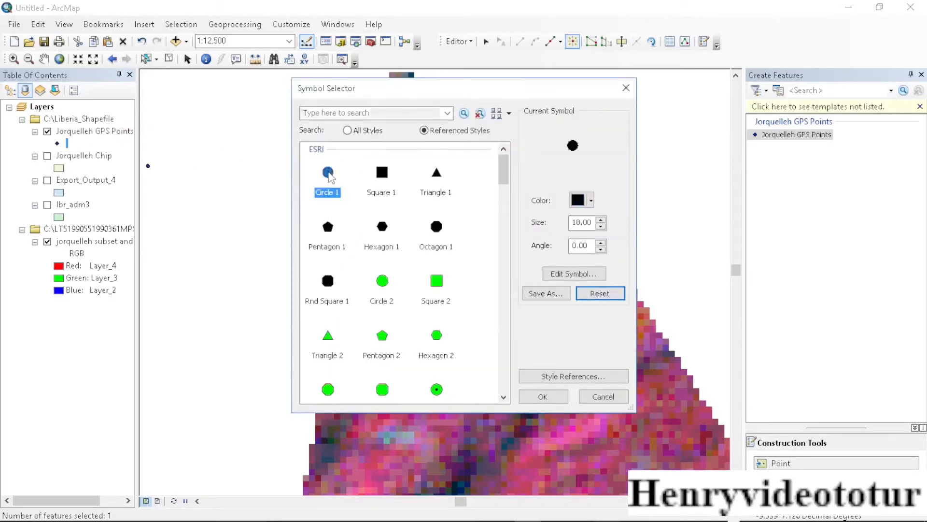
click(543, 396)
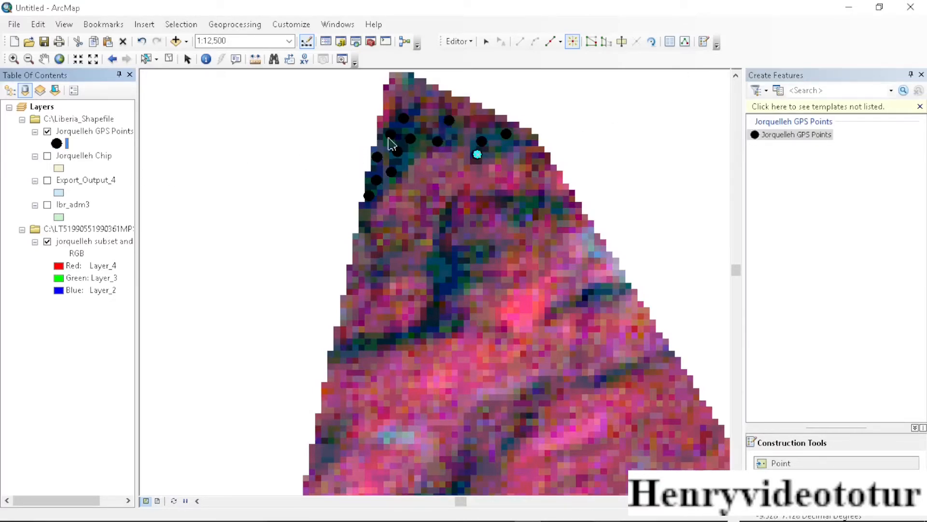
click(57, 144)
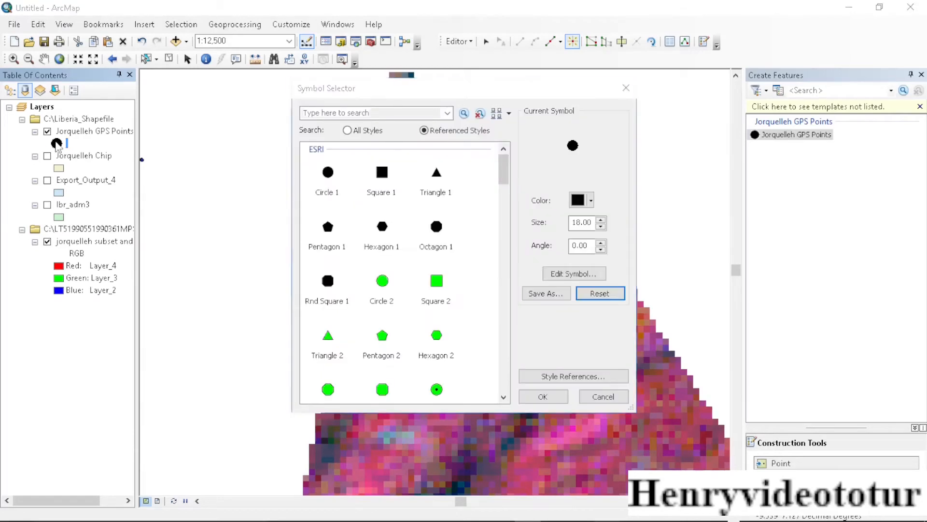
click(591, 200)
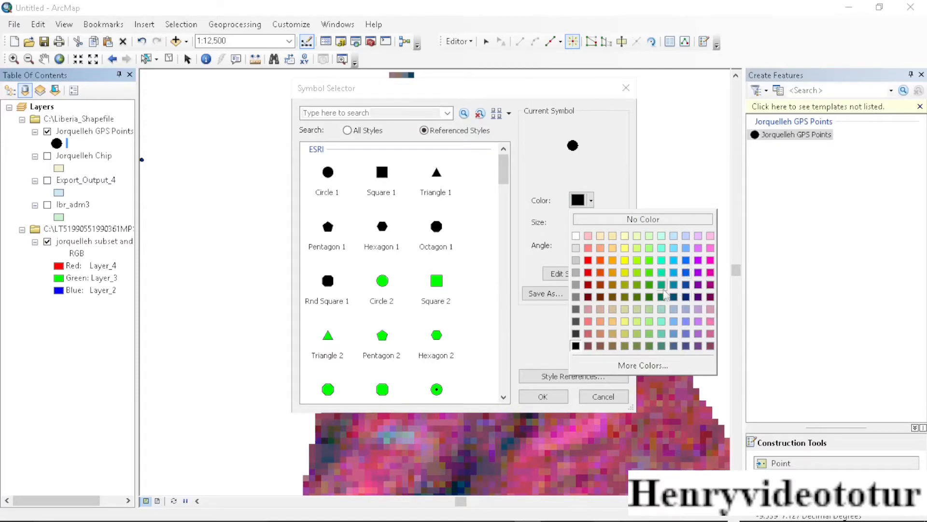
click(576, 236)
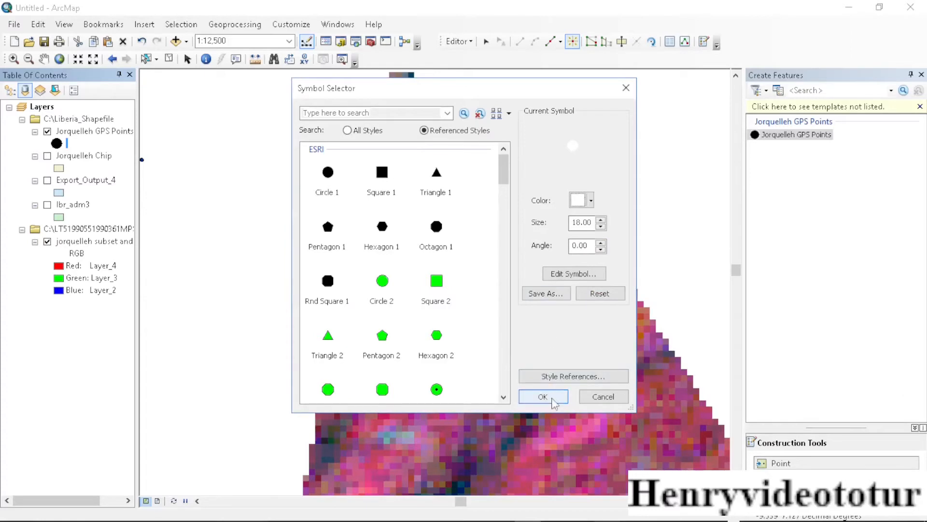
click(548, 397)
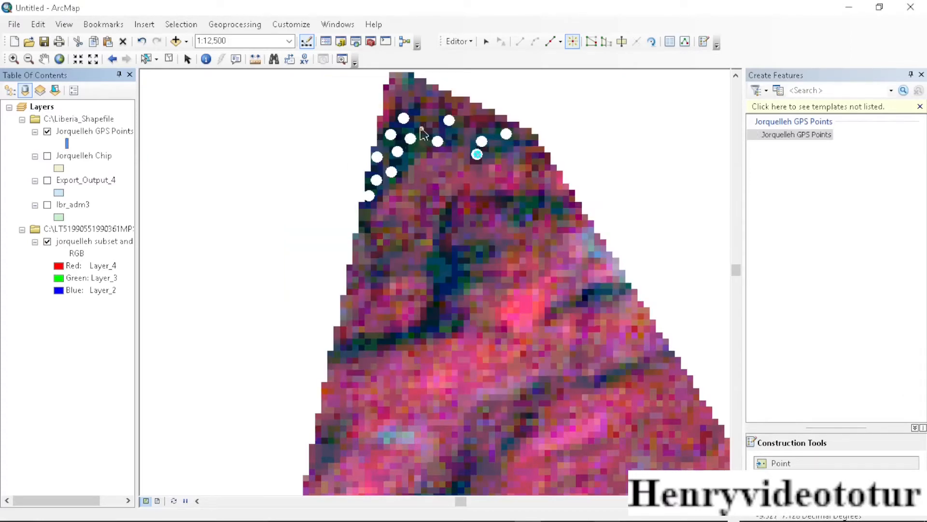
- Place nine more GPS points along the dark bands just south of the northern tip, ending near the western boundary
click(442, 214)
click(527, 204)
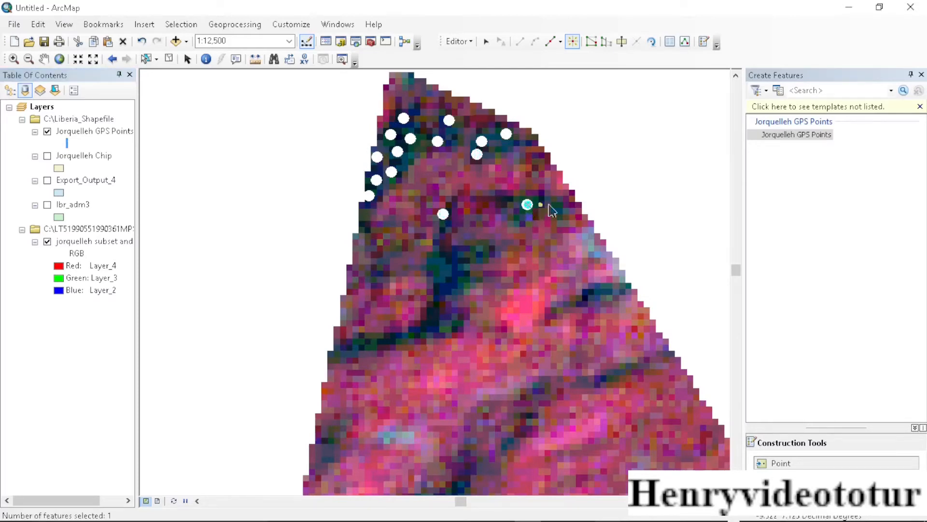
click(557, 209)
click(435, 262)
click(461, 266)
click(437, 312)
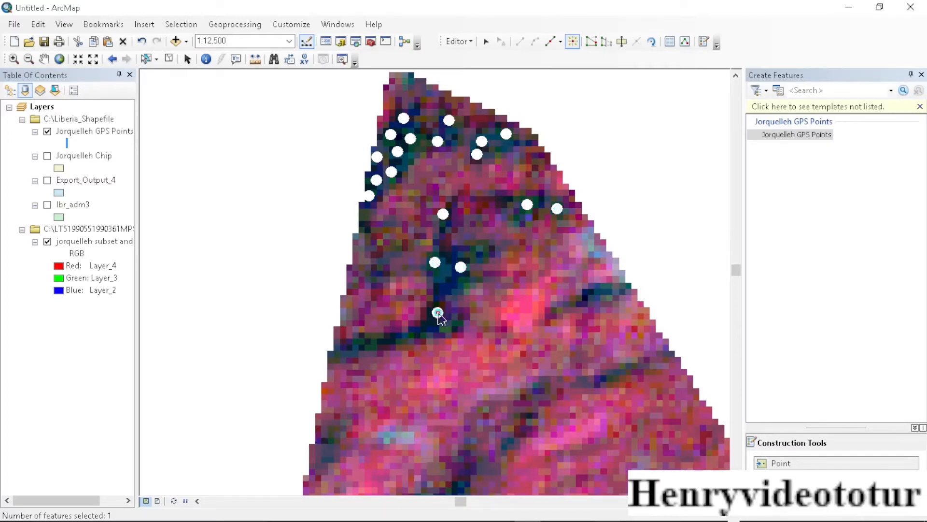
click(413, 336)
click(382, 343)
click(358, 344)
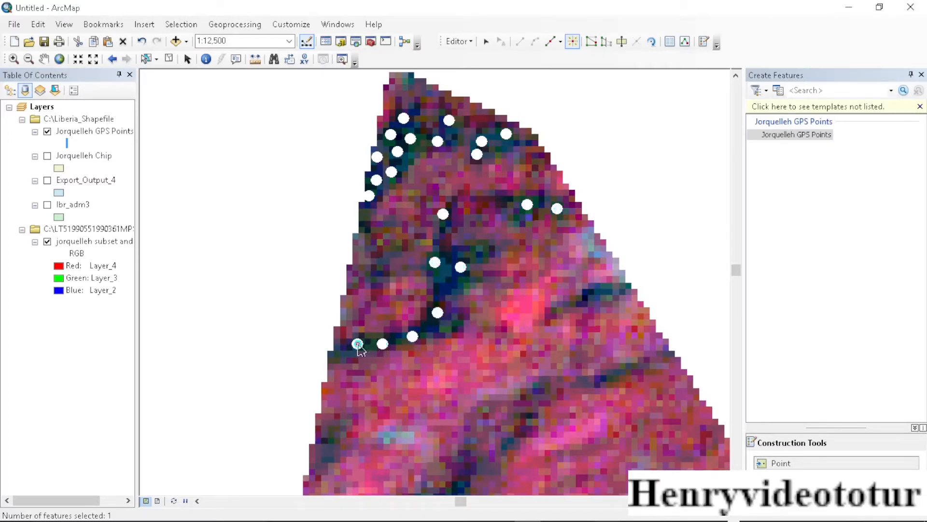
- Place two GPS points on the dark patch near the eastern edge and three along the diagonal dark band to its southwest
click(585, 299)
click(603, 289)
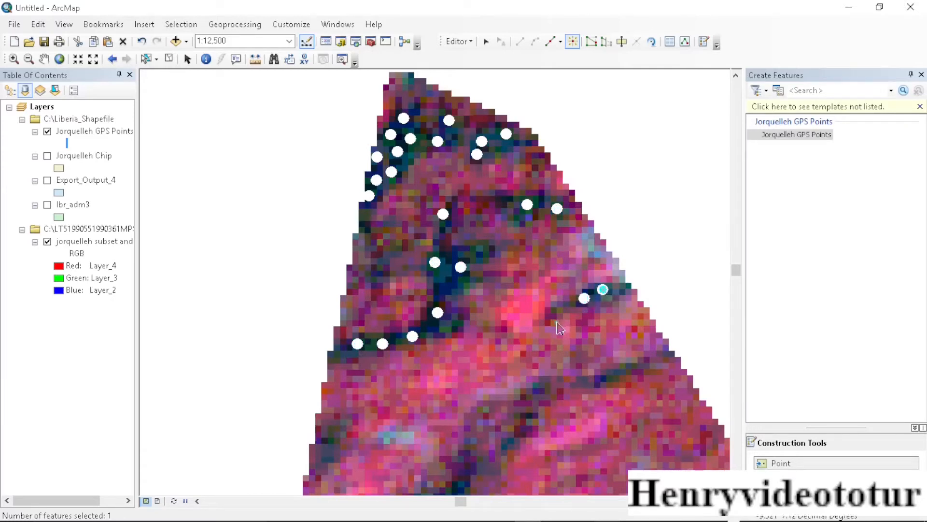
scroll(558, 329, down, 3)
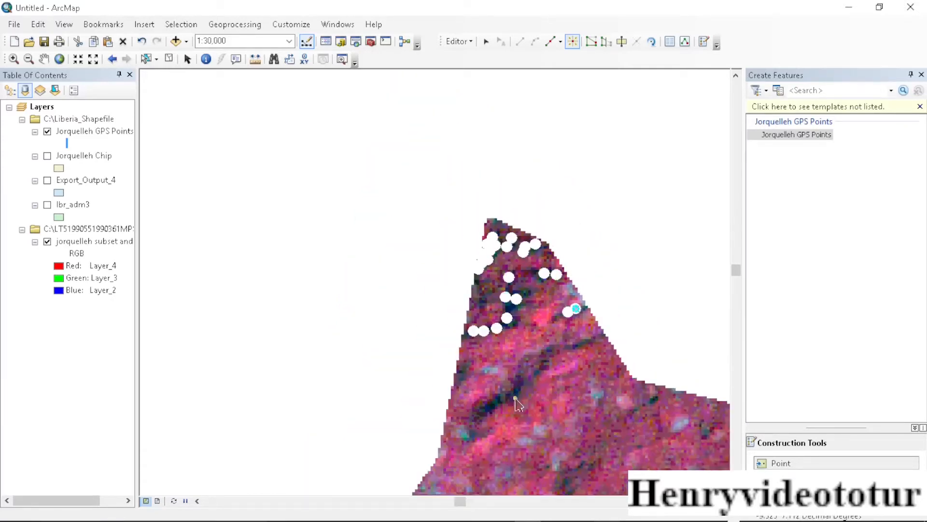
scroll(483, 410, up, 3)
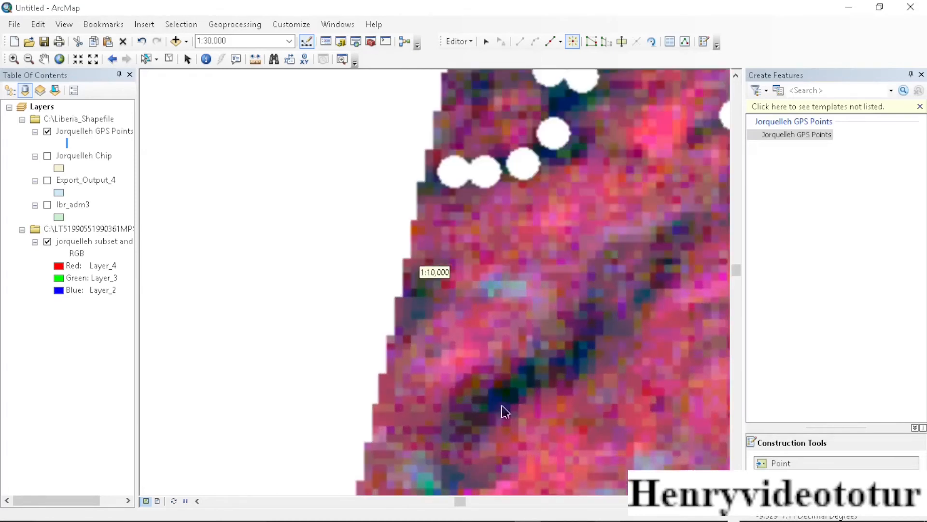
click(523, 380)
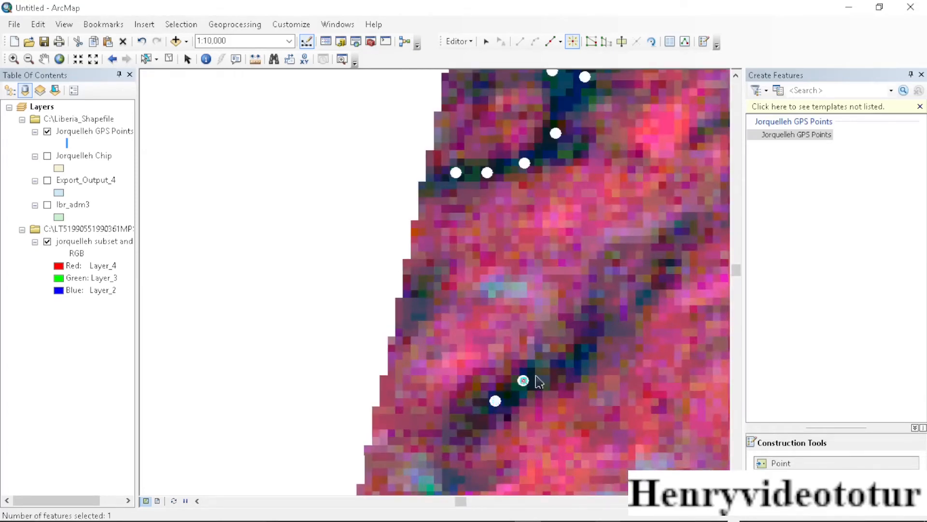
click(579, 352)
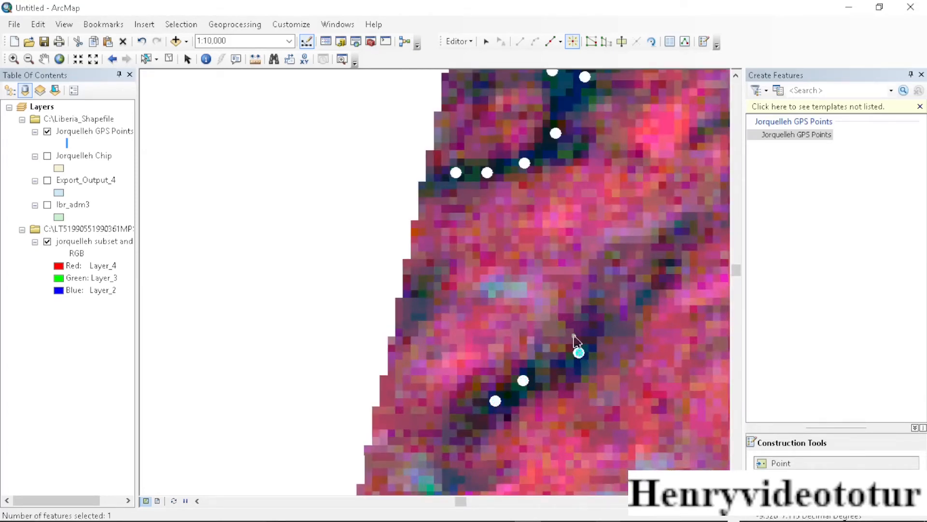
- Place four GPS points on isolated dark spots in the interior of the image, well south of the northern tip
scroll(577, 341, up, 3)
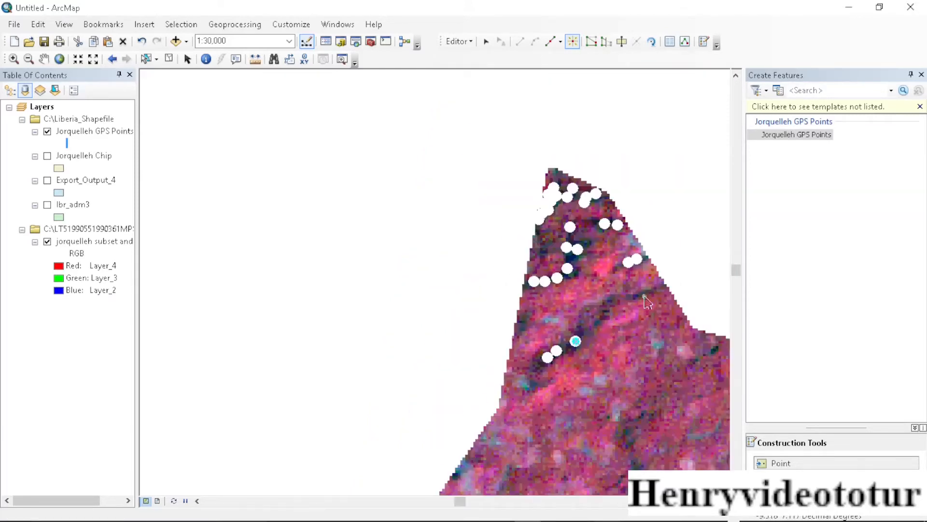
scroll(652, 334, up, 2)
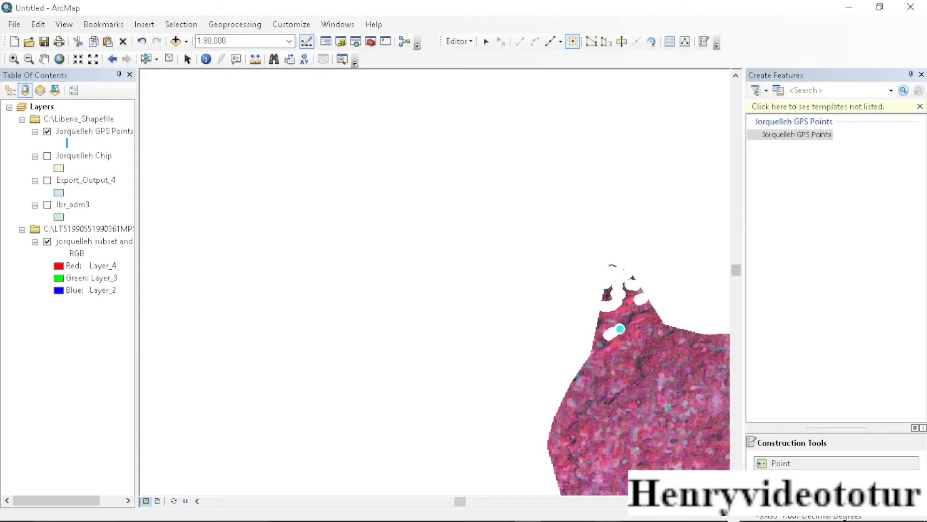
key(Right)
key(Down)
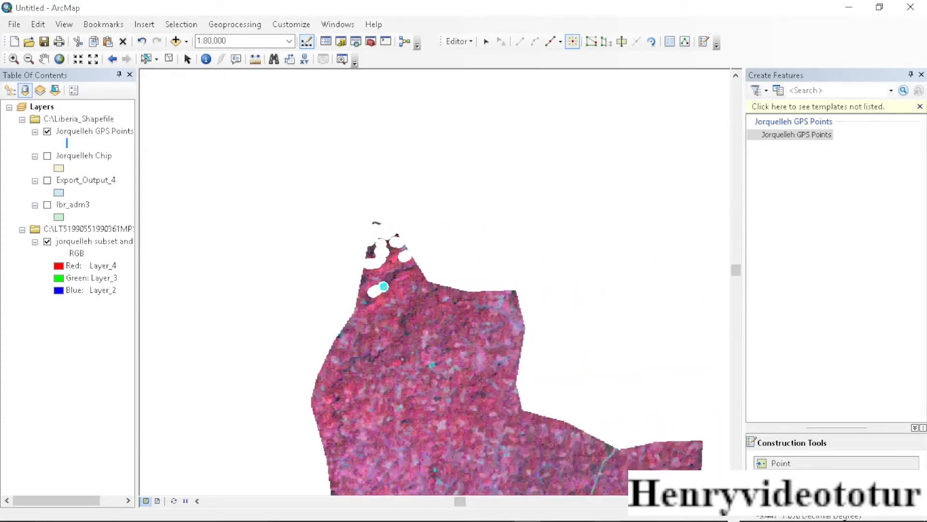
scroll(410, 428, up, 2)
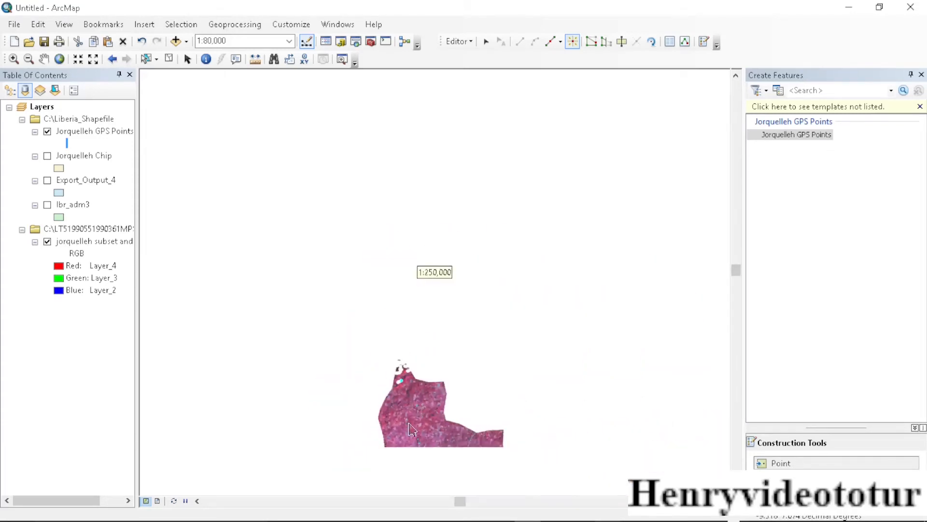
scroll(410, 427, down, 4)
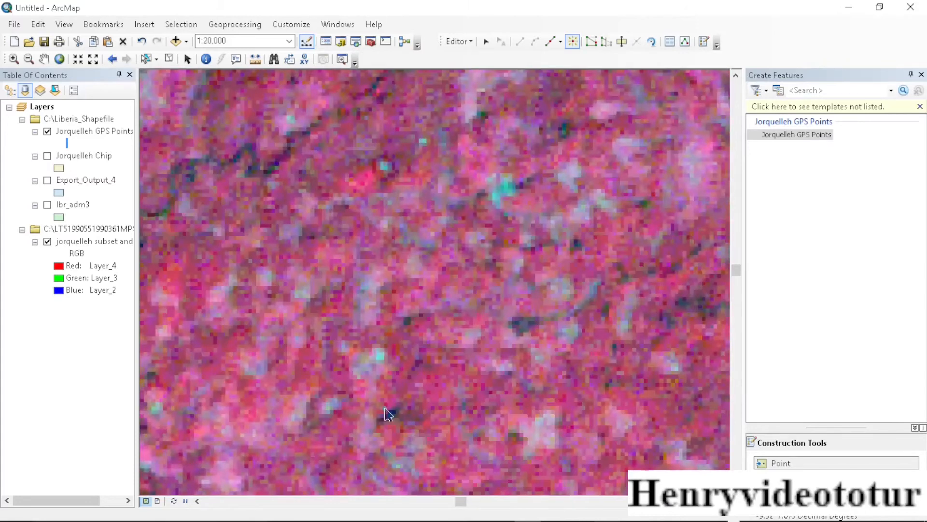
scroll(401, 427, down, 1)
click(393, 416)
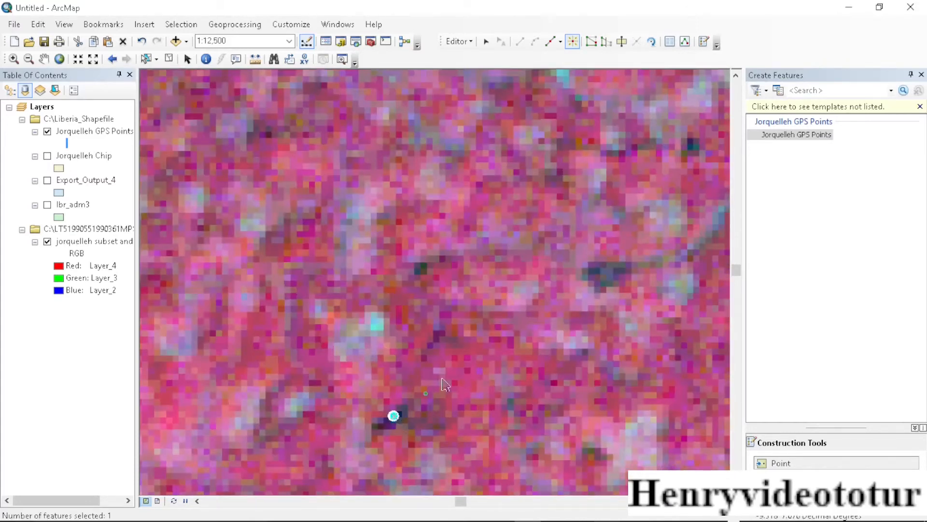
click(593, 271)
click(617, 271)
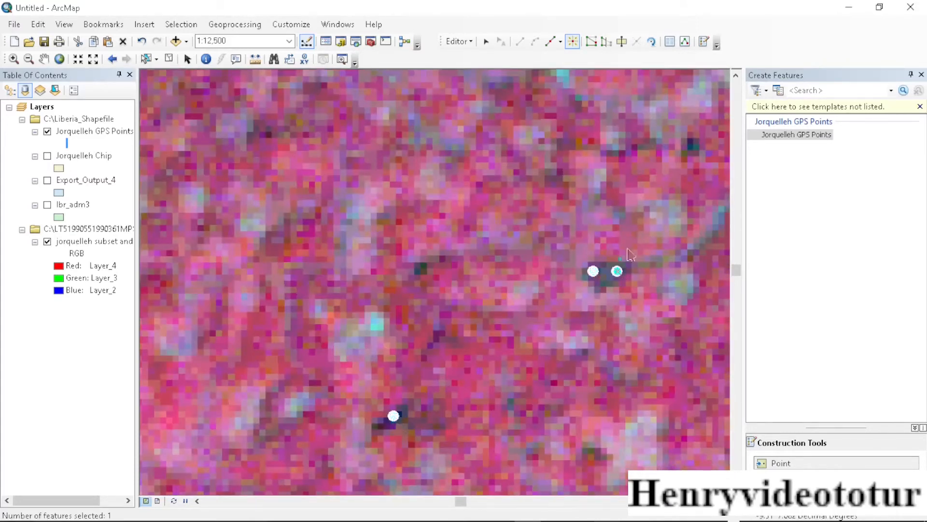
click(693, 144)
- Place two GPS points on the dark patches near the western boundary, just south of the cyan line
scroll(434, 271, up, 1)
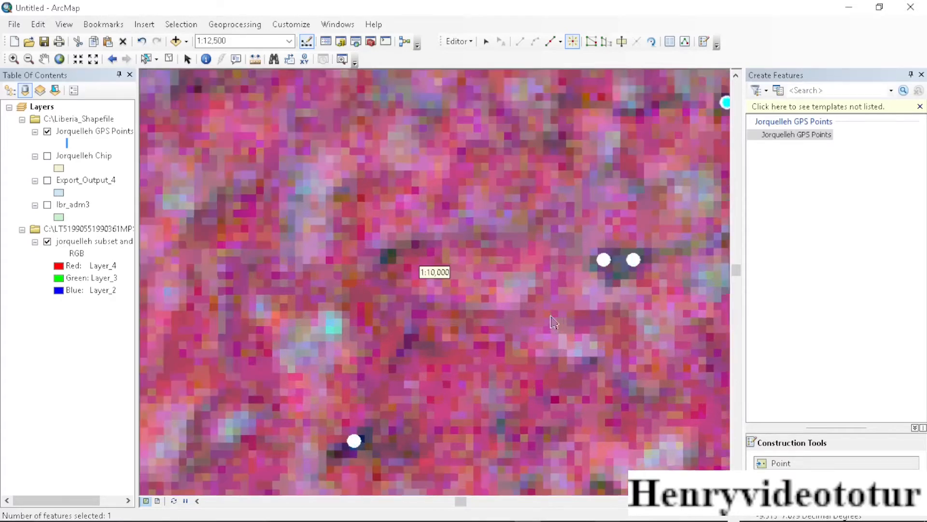
scroll(555, 323, up, 1)
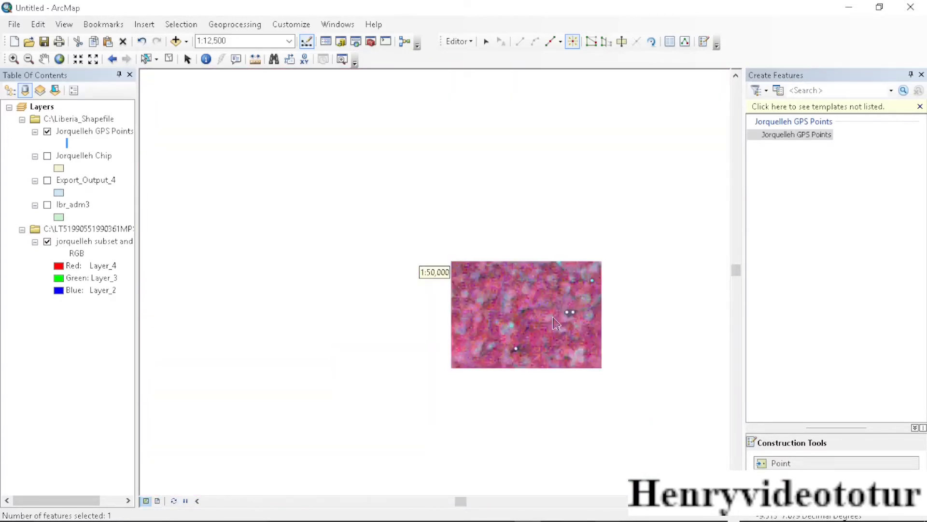
scroll(298, 162, down, 3)
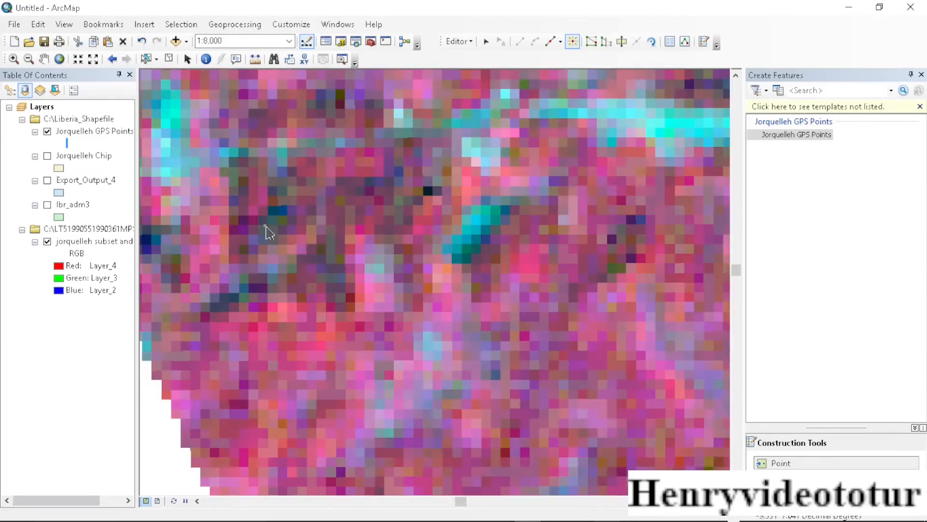
click(220, 305)
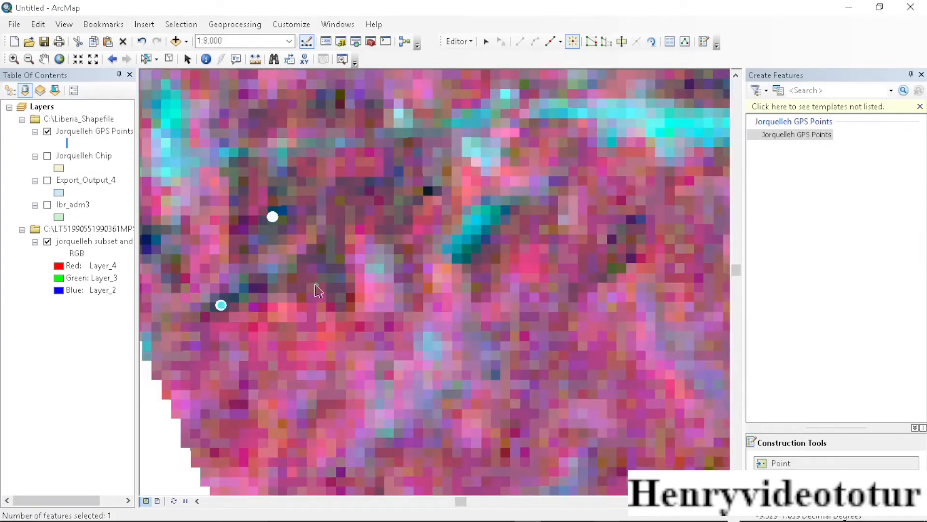
- Place two GPS points on the dark patch just north of the bend in the cyan line
scroll(358, 208, up, 2)
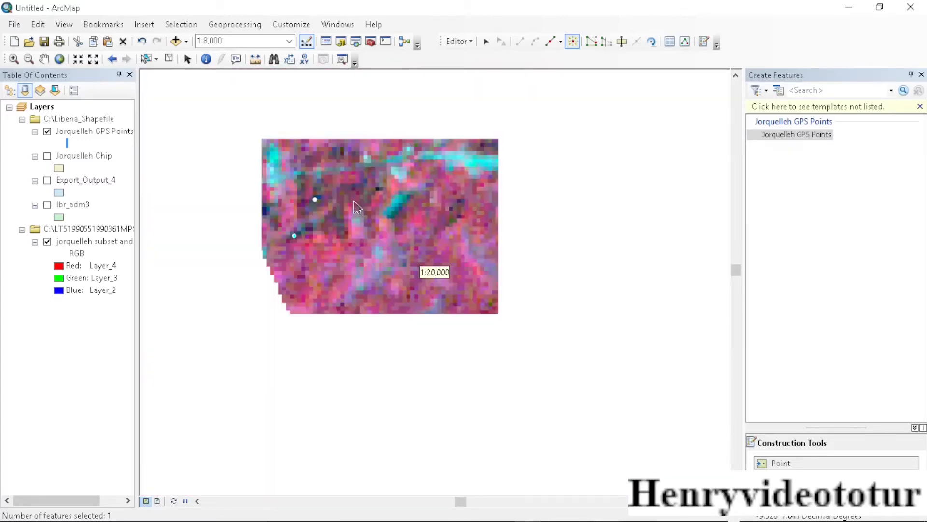
scroll(341, 213, up, 1)
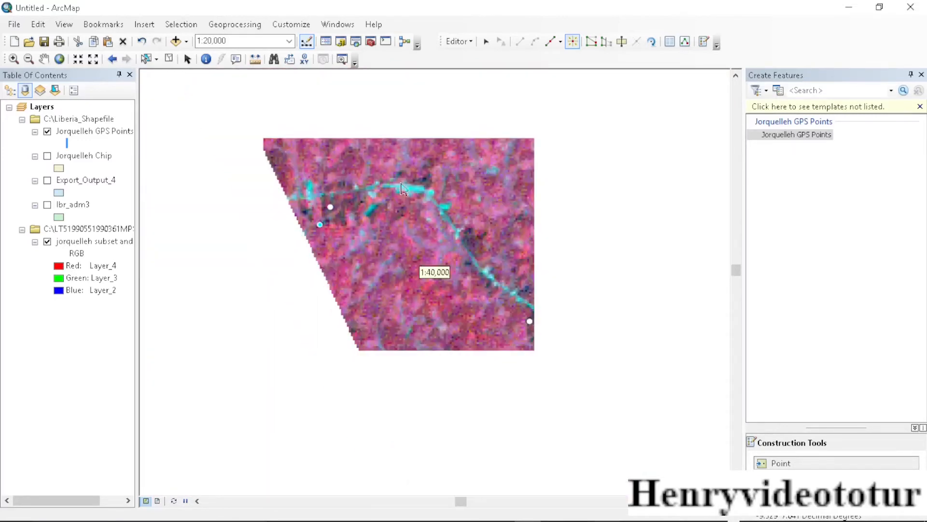
scroll(402, 188, down, 3)
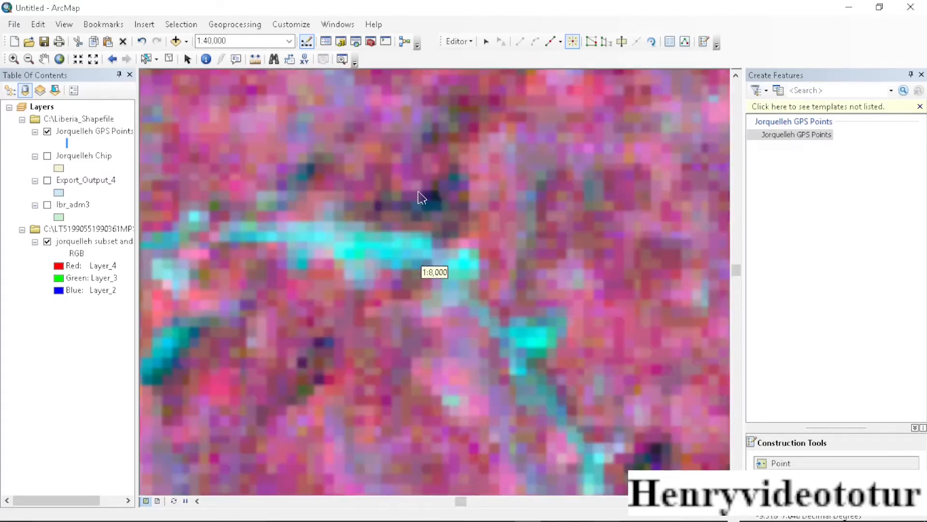
click(428, 205)
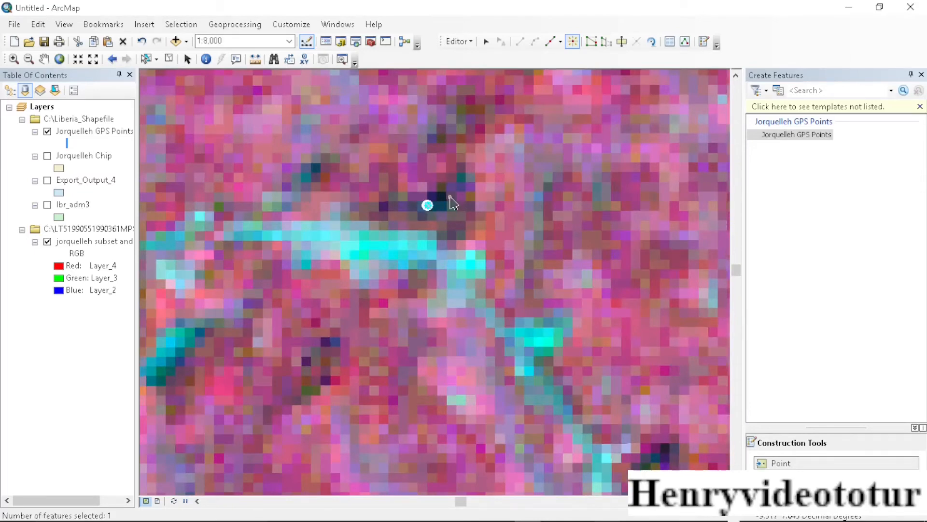
scroll(453, 203, down, 4)
- Place three GPS points on the dark patch beside the cyan line, southeast of its bend
scroll(451, 214, up, 7)
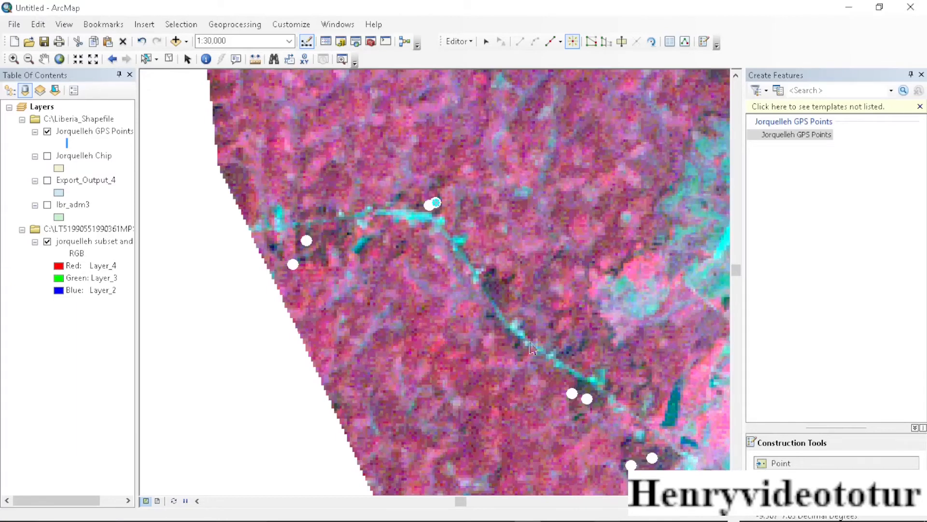
scroll(493, 285, down, 4)
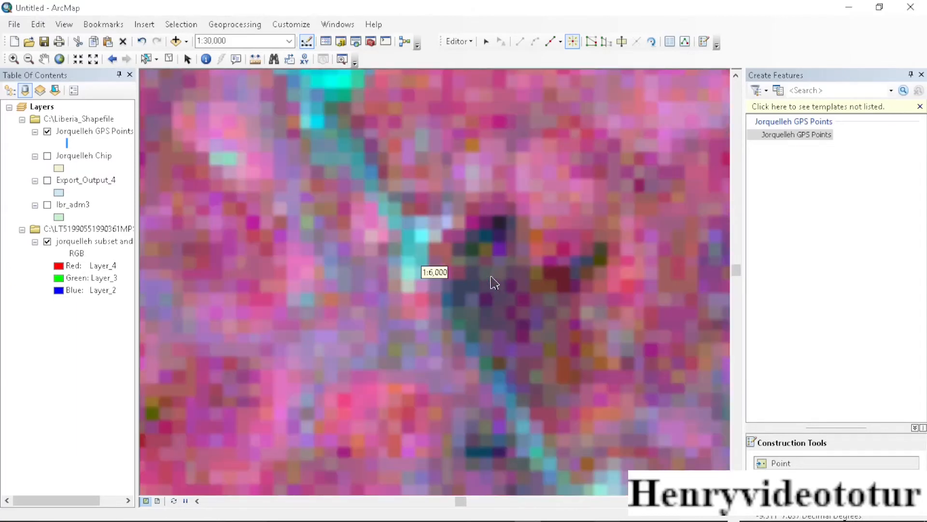
click(494, 312)
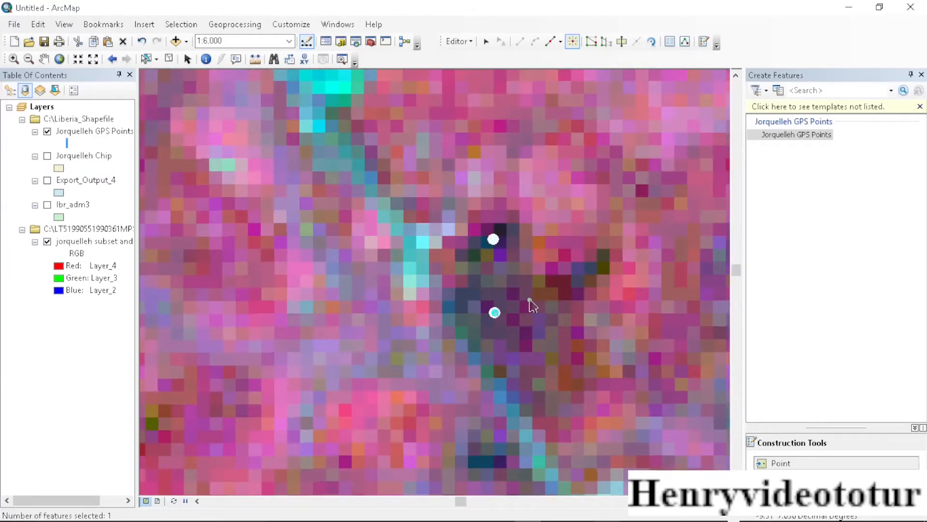
click(484, 279)
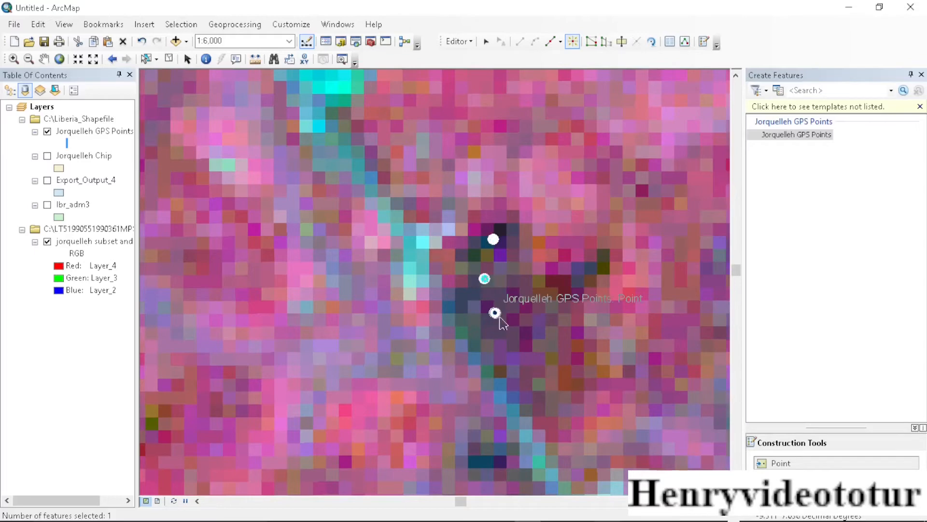
- Place seven GPS points across the large dark patch near the southern end of the image
scroll(500, 320, down, 4)
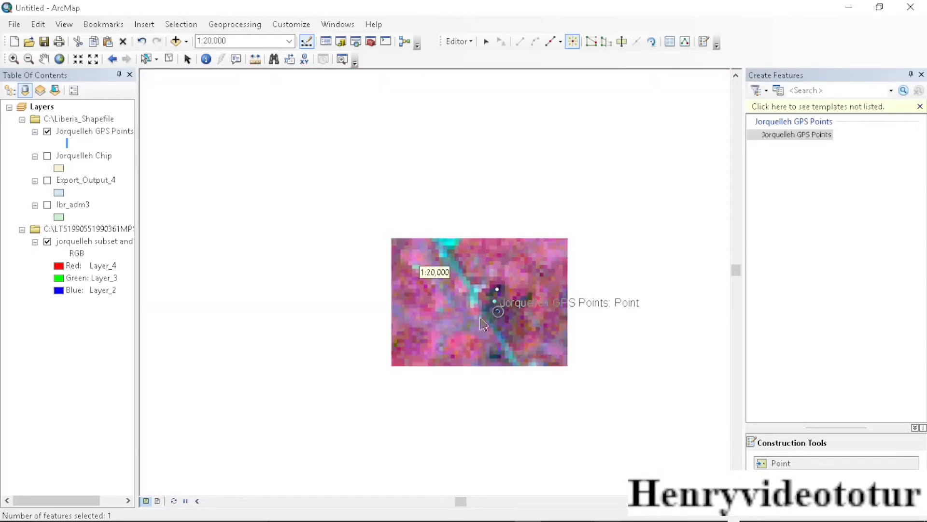
scroll(526, 373, down, 3)
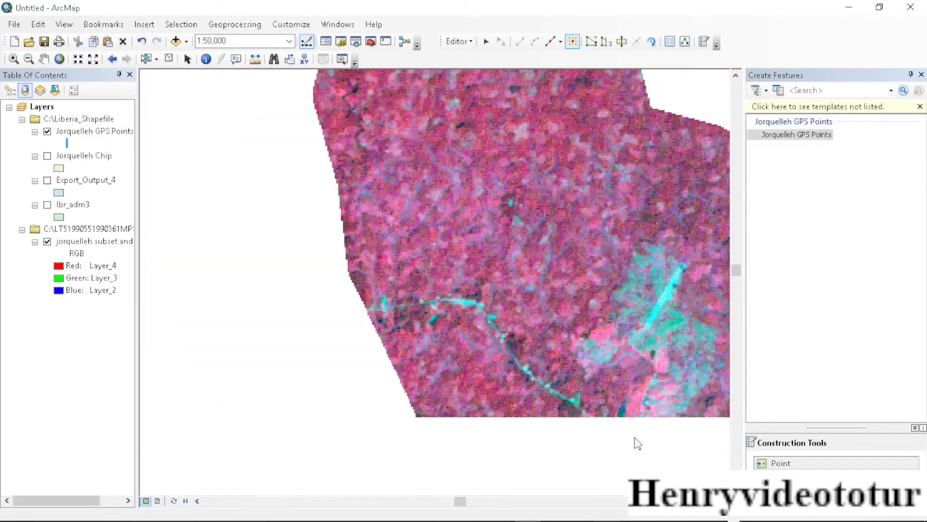
click(725, 501)
click(726, 501)
click(725, 501)
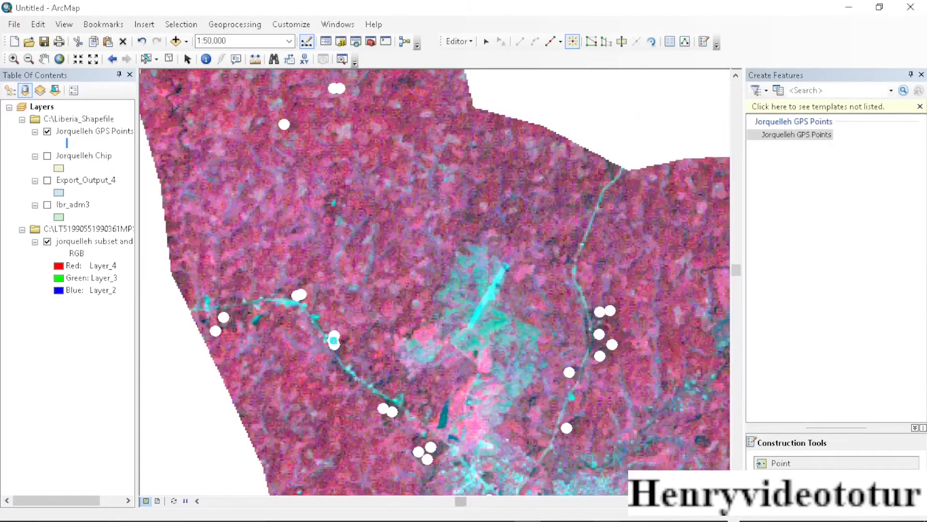
click(736, 489)
click(736, 488)
click(737, 489)
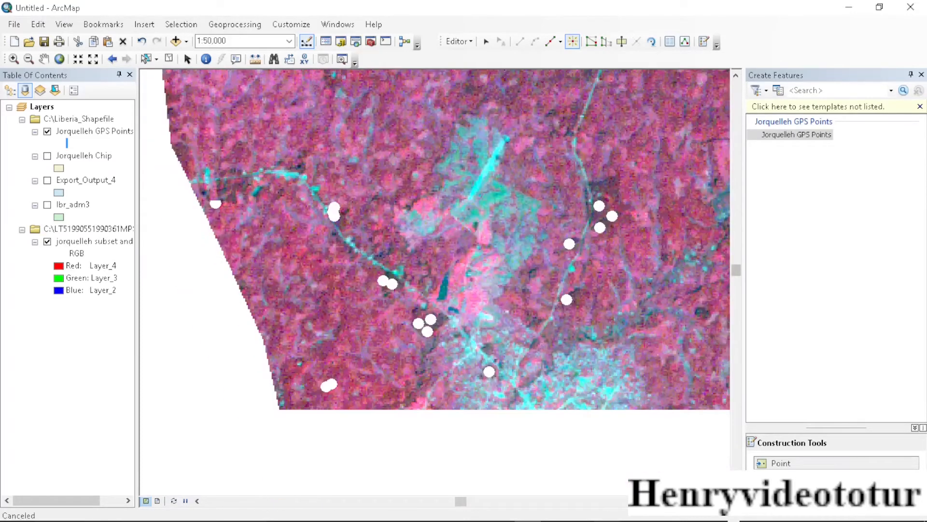
click(736, 489)
click(736, 489)
click(736, 488)
click(736, 489)
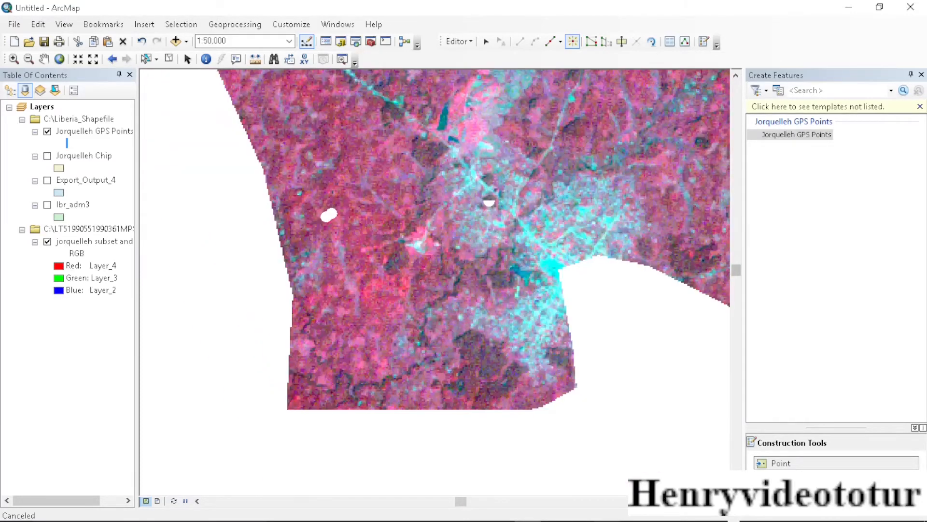
click(467, 341)
click(484, 352)
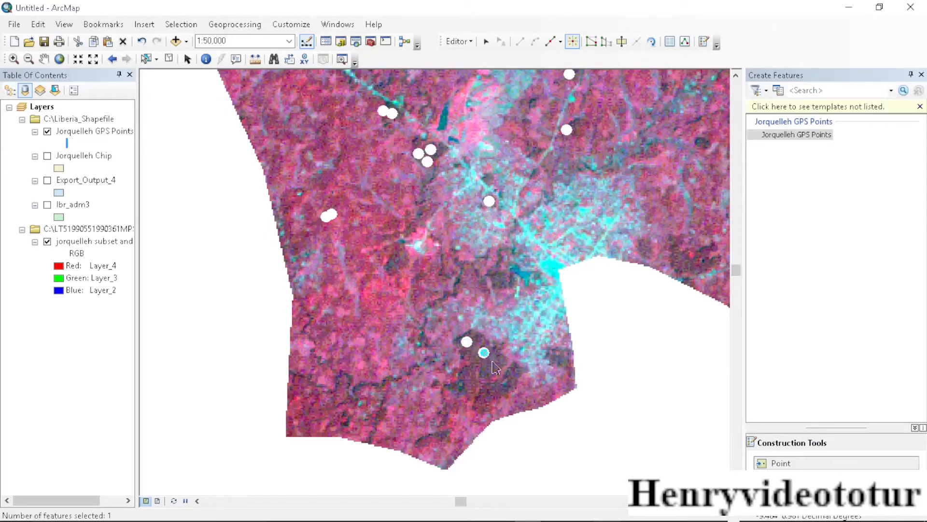
click(487, 369)
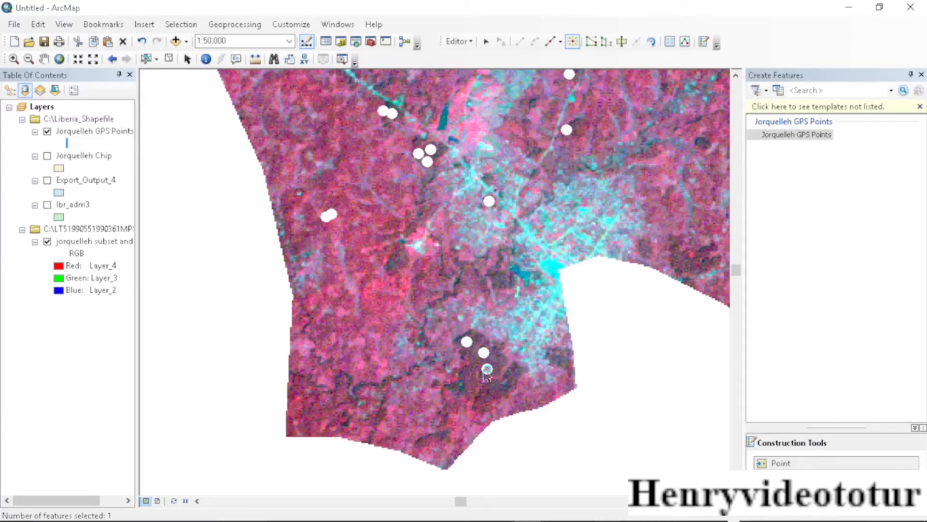
click(457, 384)
click(493, 391)
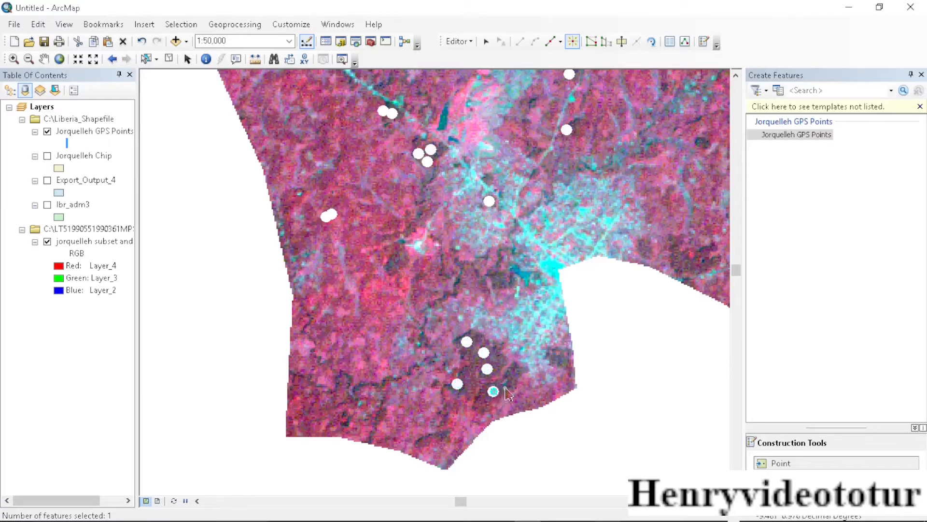
click(505, 388)
click(512, 374)
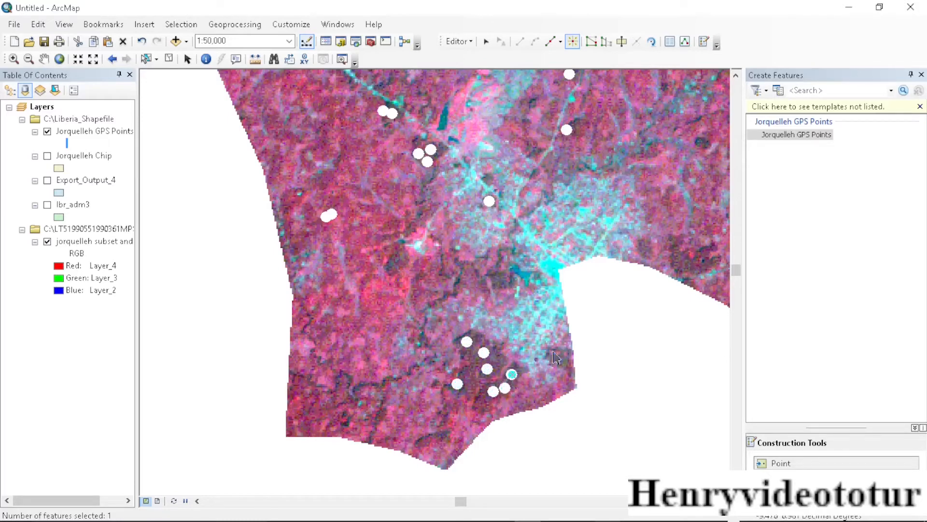
- Place three GPS points on the dark patch along the southeastern boundary and one on the dark spot southwest of the bright cyan area
click(675, 255)
click(684, 264)
click(700, 268)
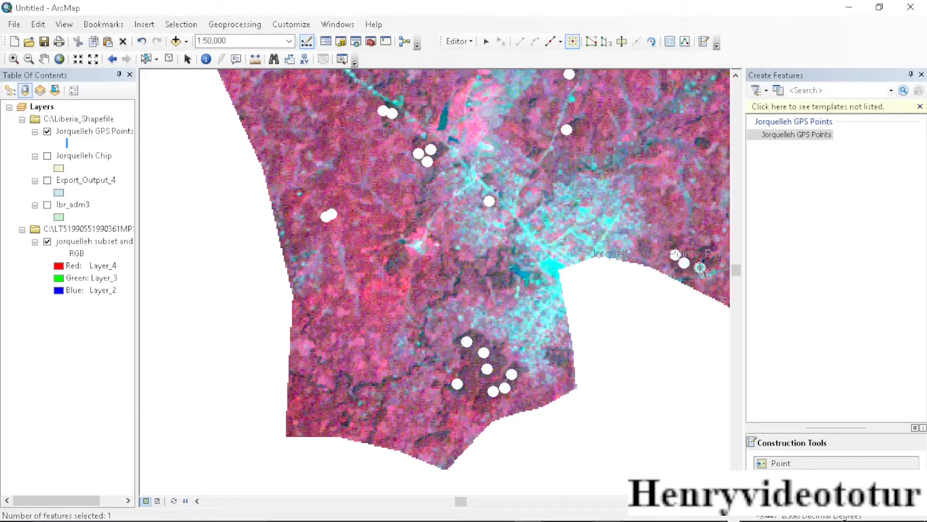
click(393, 263)
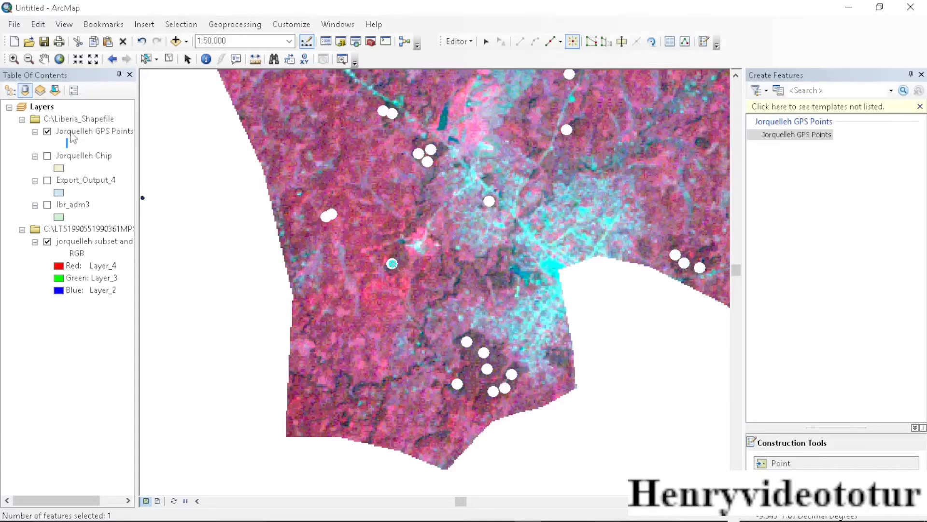
- Review the point records in the attribute table of the Jorquelleh GPS Points layer
right_click(105, 131)
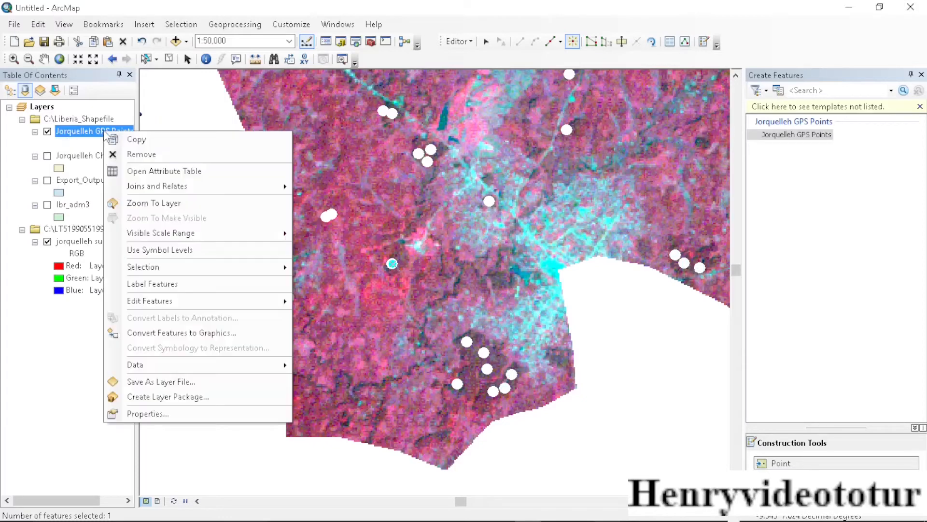
click(159, 172)
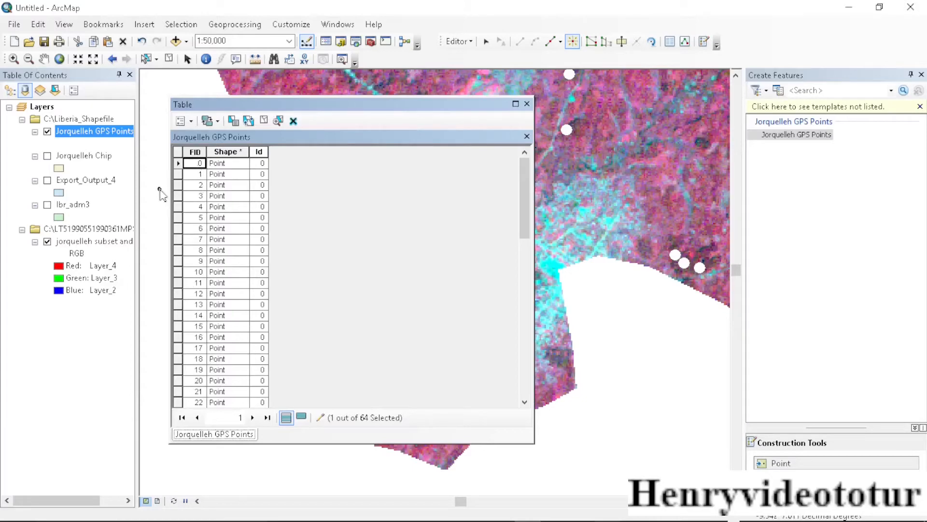
scroll(200, 197, down, 14)
scroll(199, 197, down, 1)
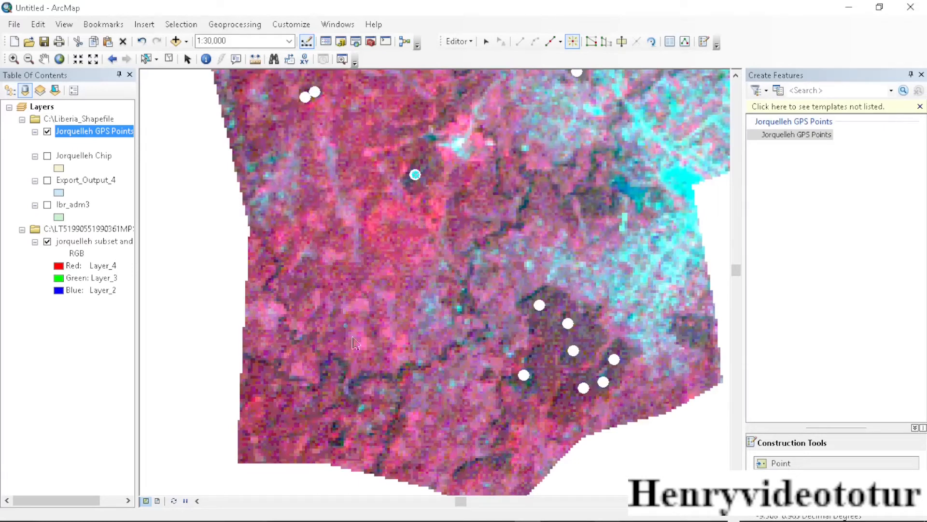
- Place three GPS points on the dark patch west of the small blue area and one on the dark patch near the southeastern edge
click(581, 190)
click(592, 204)
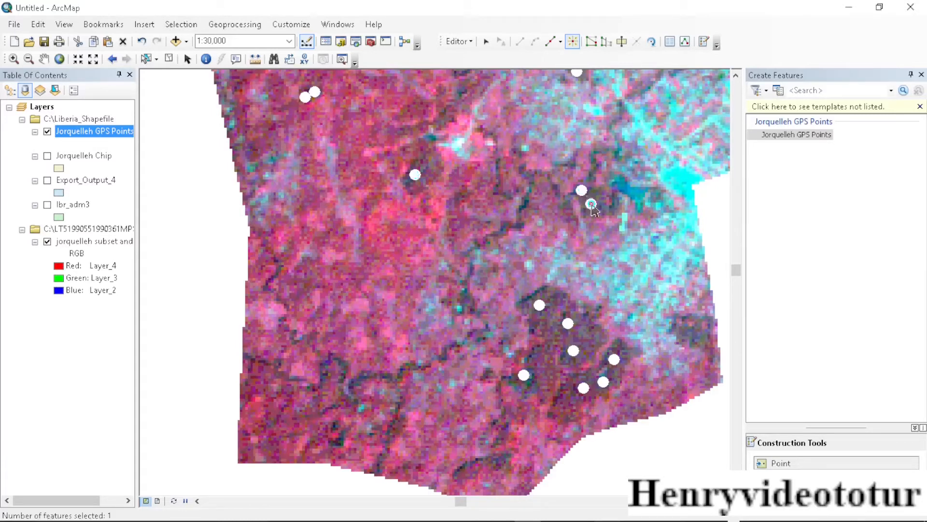
click(609, 209)
click(693, 329)
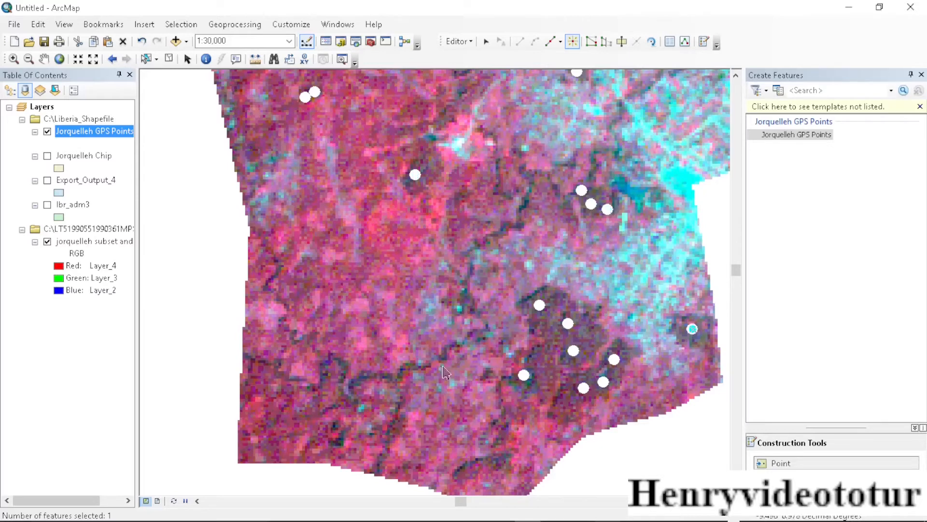
- Place four GPS points along the dark winding line in the southwest of the image and two on the loop at its western end
scroll(366, 385, down, 2)
scroll(353, 386, up, 6)
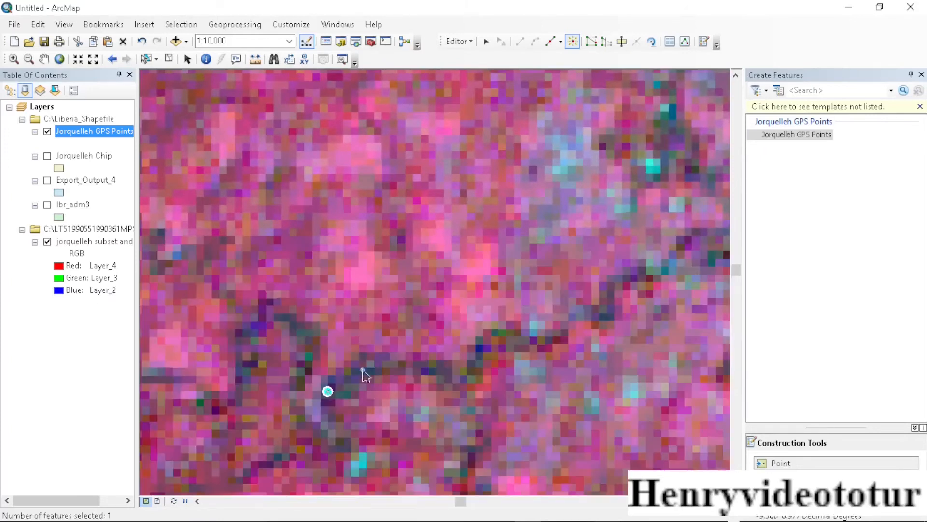
click(361, 367)
click(478, 348)
click(604, 317)
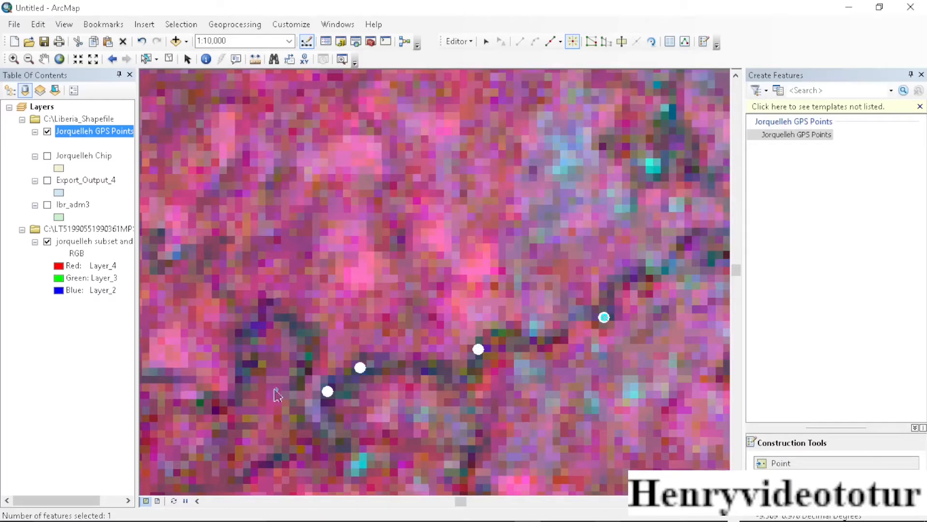
click(242, 373)
click(247, 333)
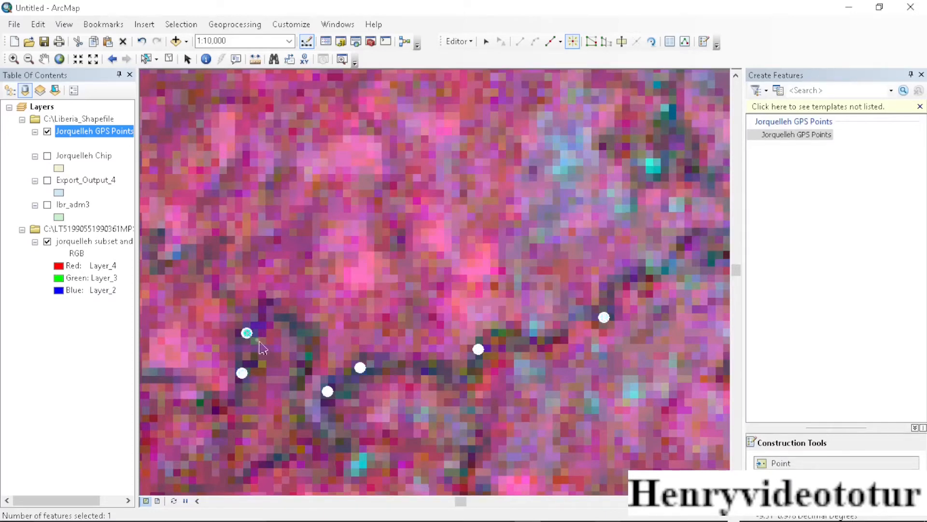
- Place four GPS points along the dark streak near the image's southern tip and one on the dark spot just north of it
scroll(266, 379, down, 2)
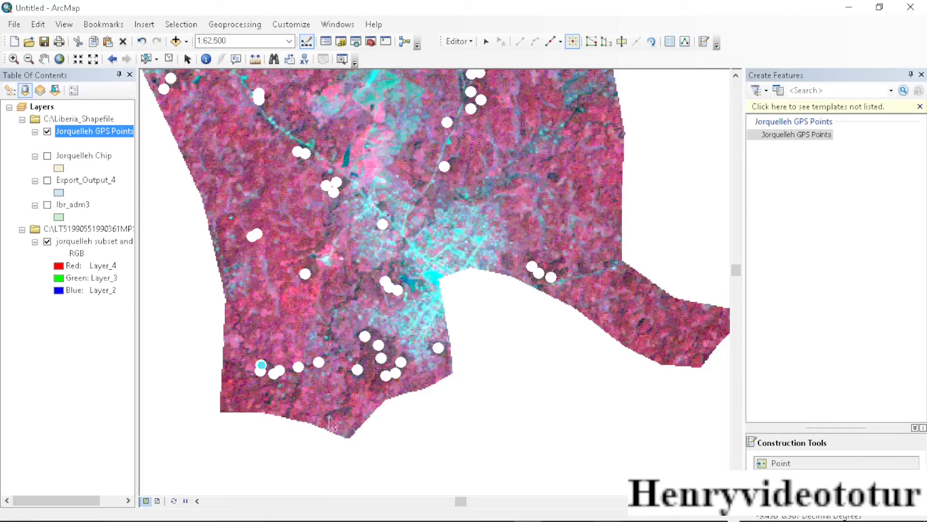
scroll(346, 420, down, 4)
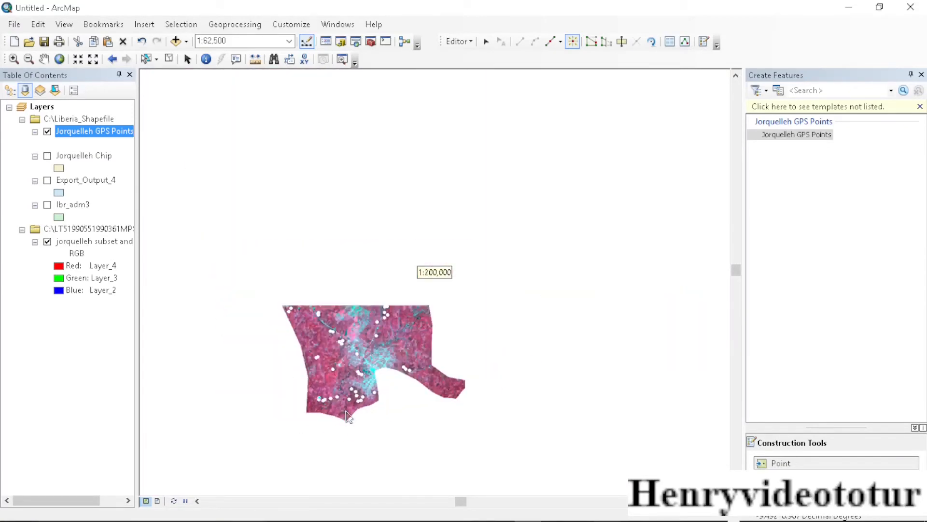
scroll(348, 418, up, 3)
scroll(349, 417, up, 3)
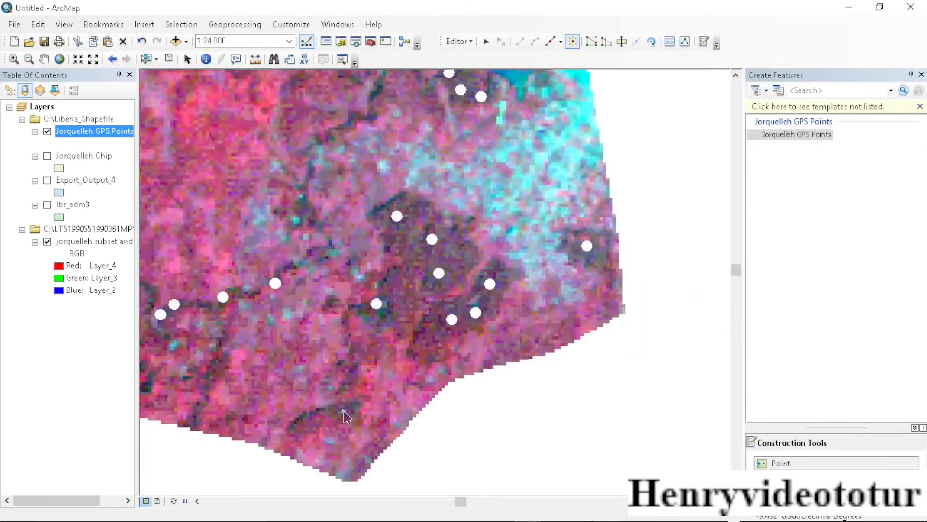
scroll(344, 415, up, 4)
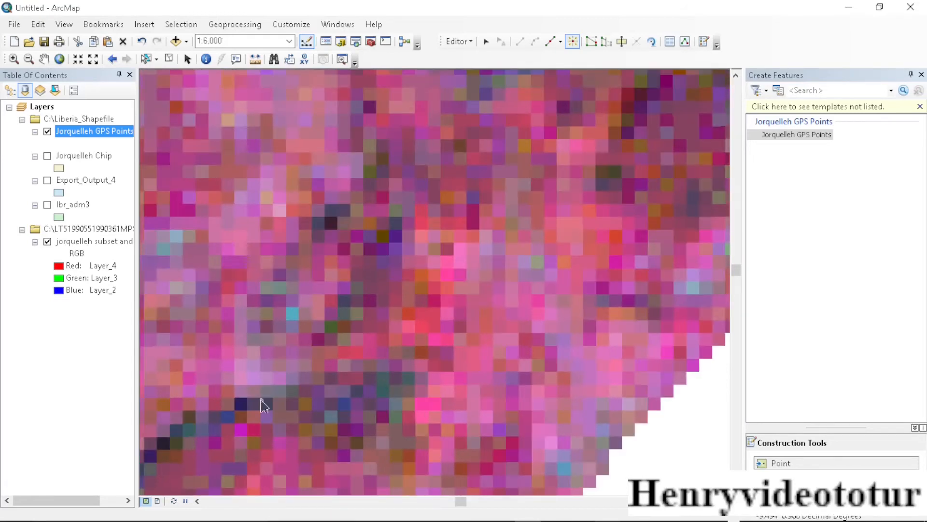
click(241, 405)
click(166, 442)
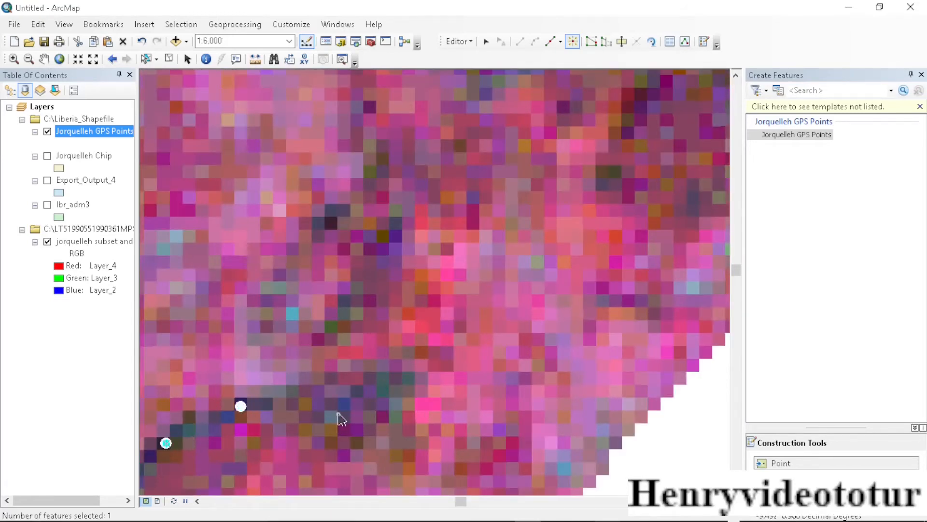
click(334, 408)
click(385, 384)
click(326, 220)
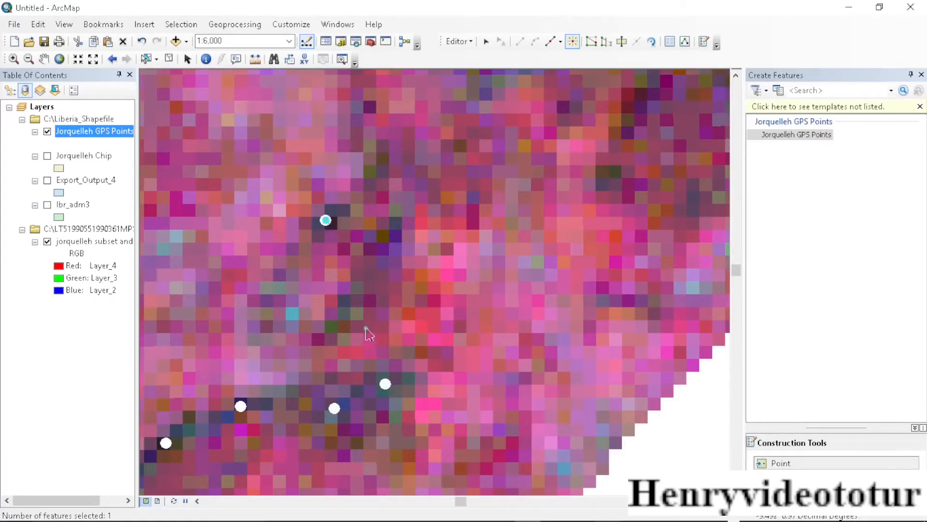
- Delete the last three point records, FID 76 to 78, from the Jorquelleh GPS Points attribute table
scroll(369, 329, up, 5)
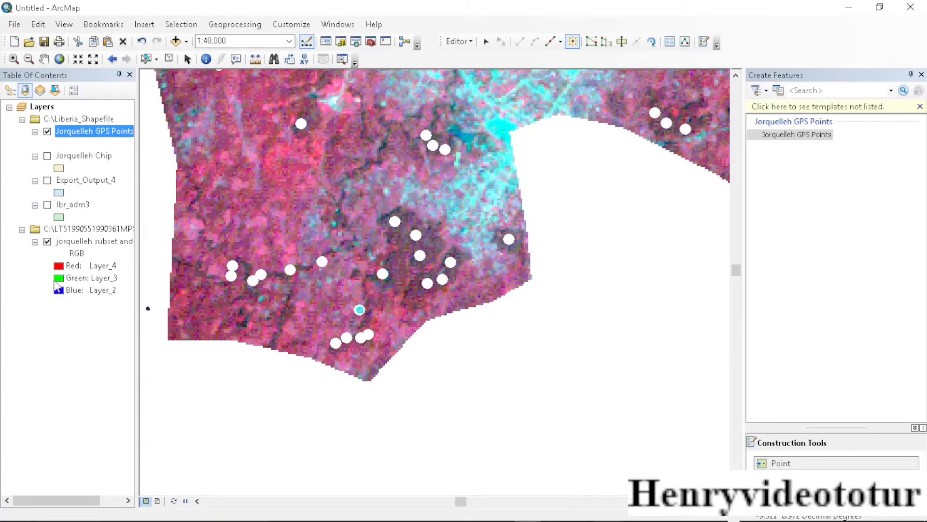
right_click(104, 135)
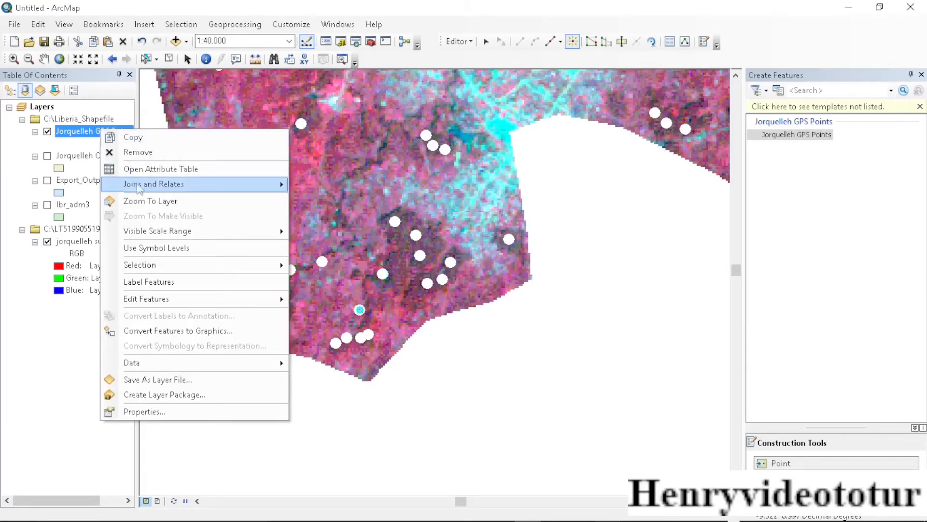
click(154, 169)
scroll(188, 280, down, 7)
scroll(189, 282, down, 12)
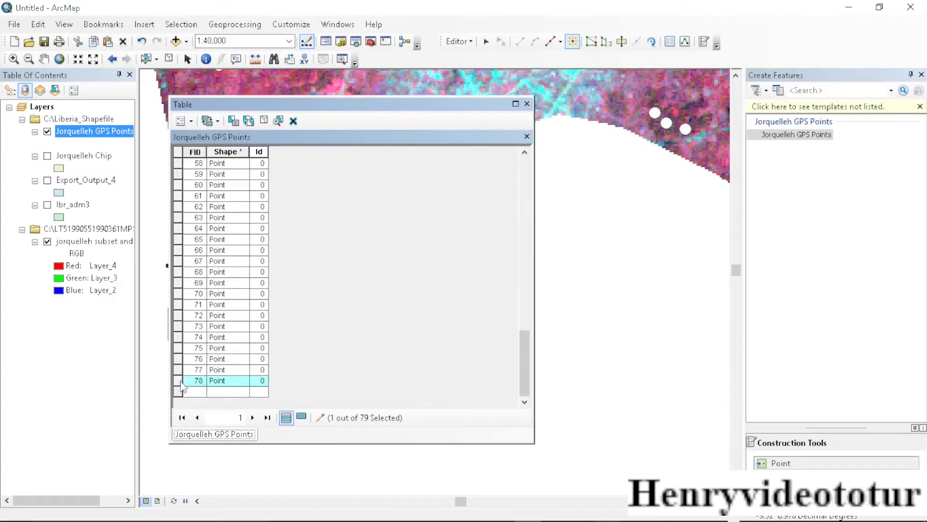
drag(178, 382, 176, 359)
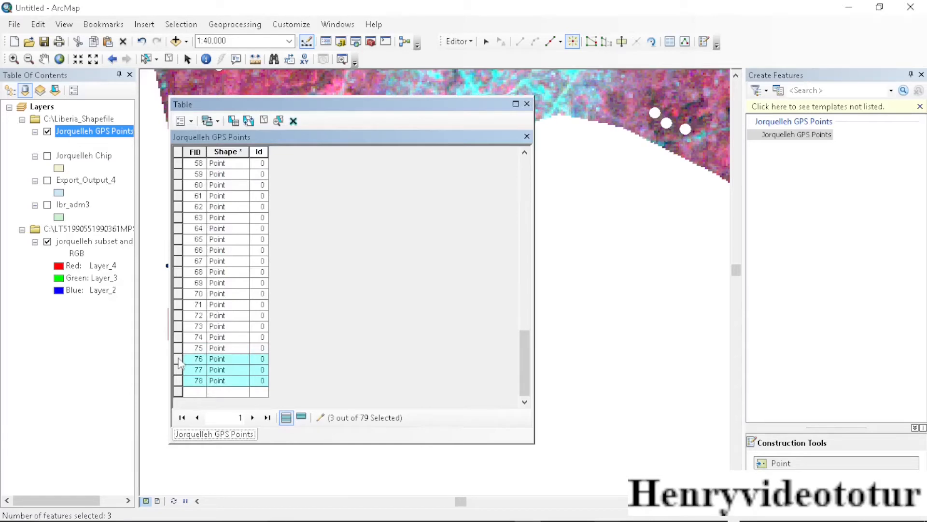
right_click(179, 362)
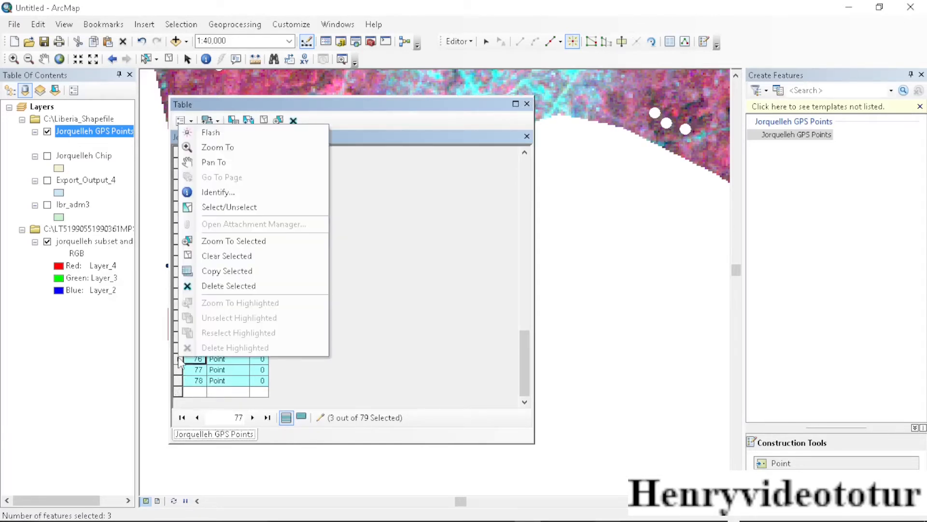
click(221, 289)
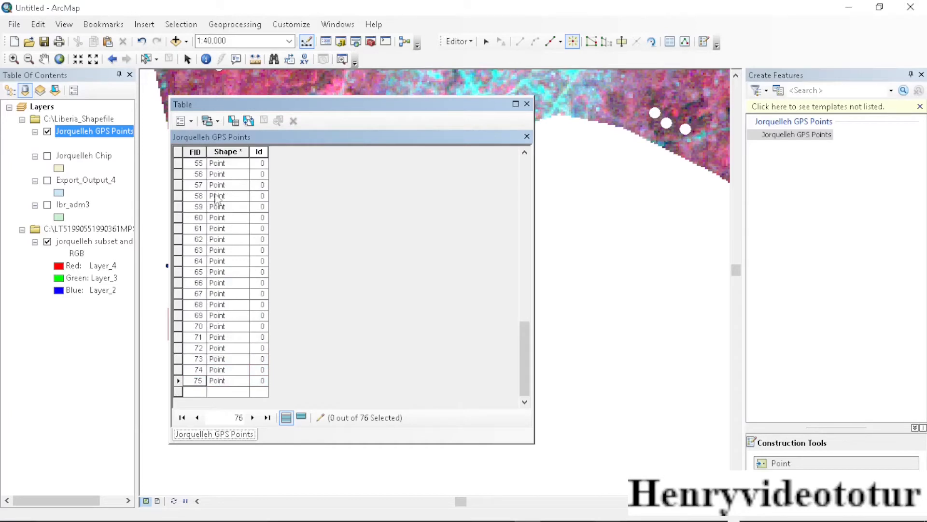
- Stop the editing session and save the edits to the GPS points
scroll(360, 314, up, 15)
scroll(356, 309, up, 2)
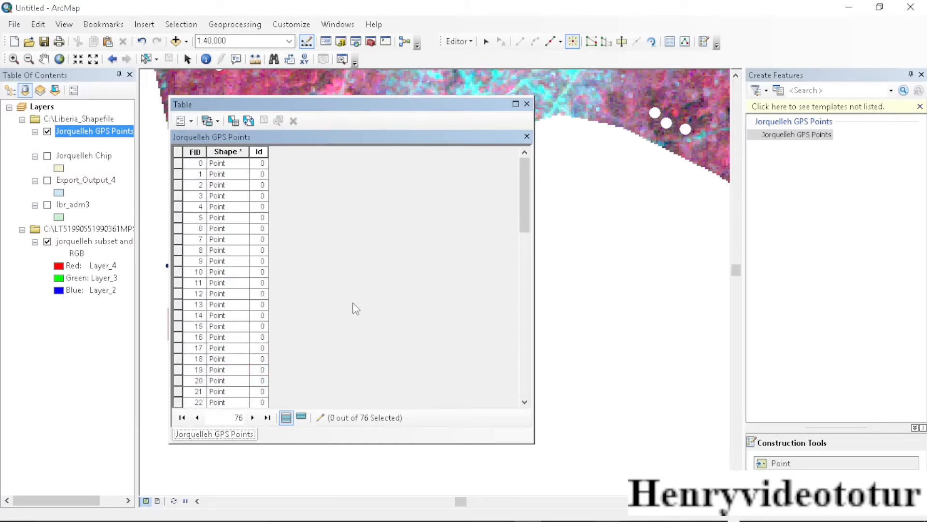
click(471, 42)
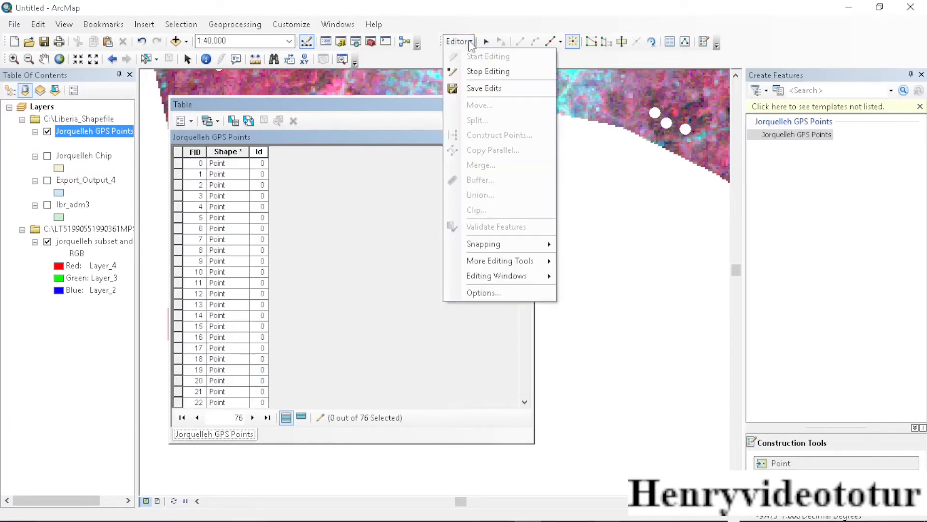
click(486, 71)
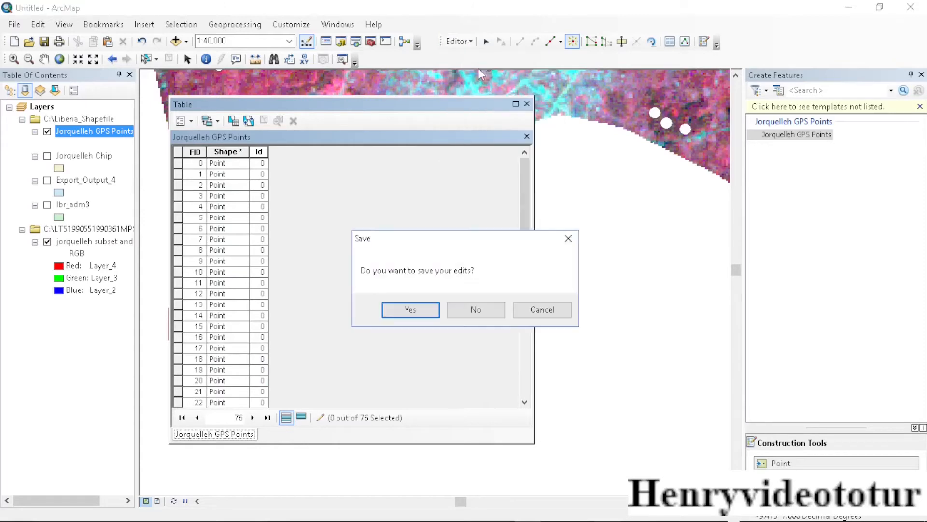
click(422, 312)
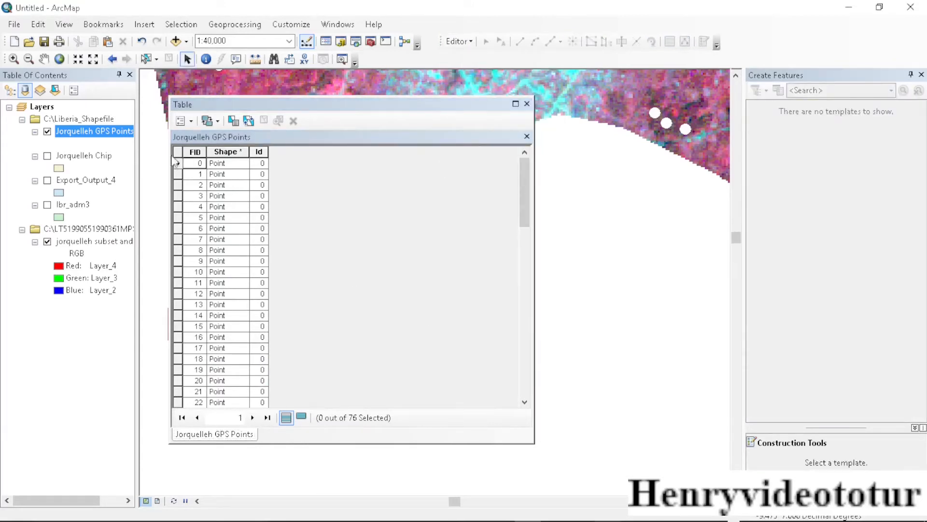
- Add a Text field named X to the GPS points attribute table and narrow its column
click(192, 122)
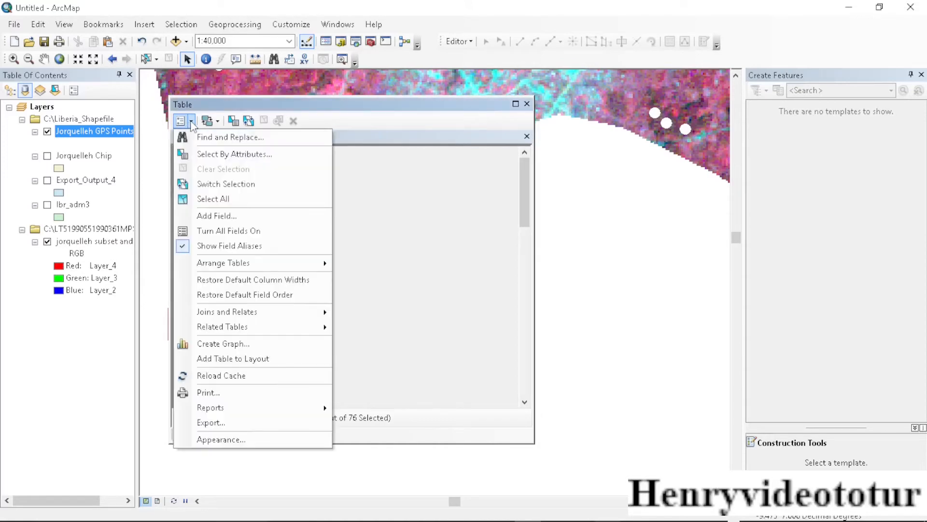
click(229, 216)
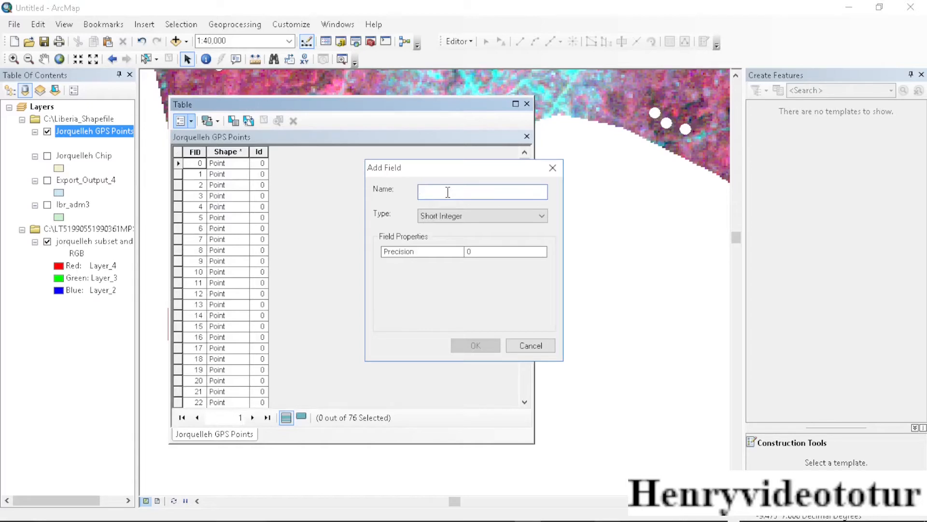
text(X)
click(443, 216)
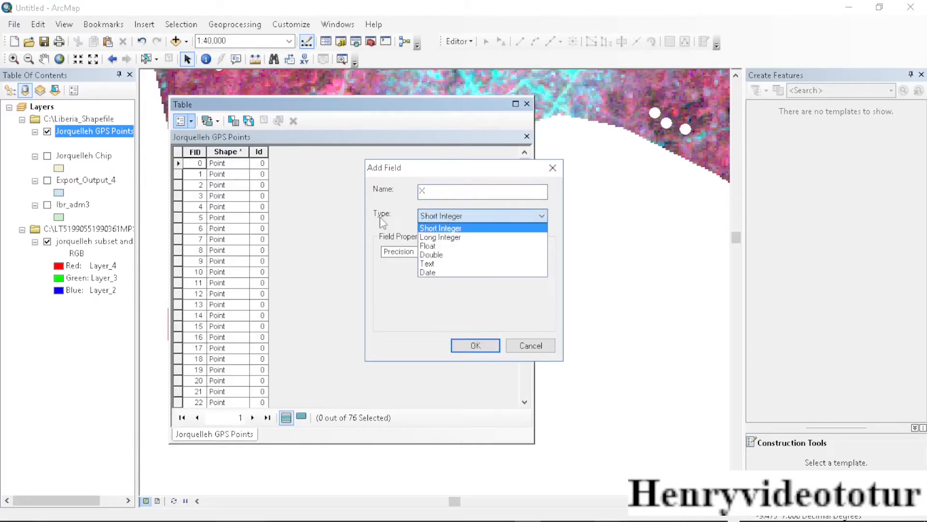
click(433, 264)
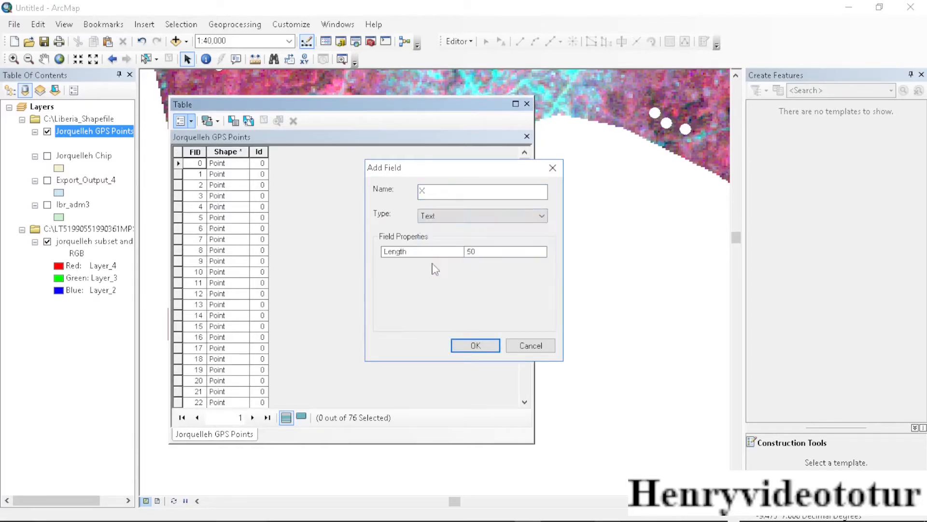
click(463, 343)
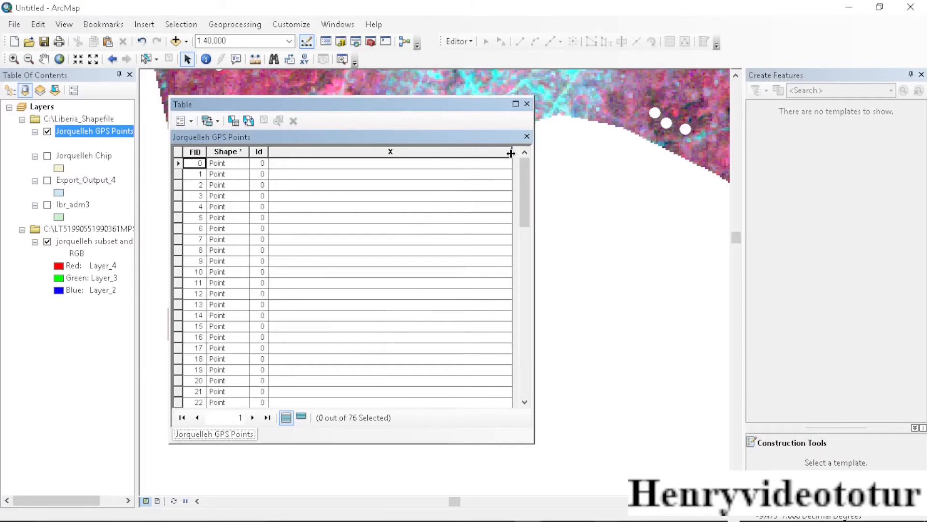
drag(511, 153, 343, 156)
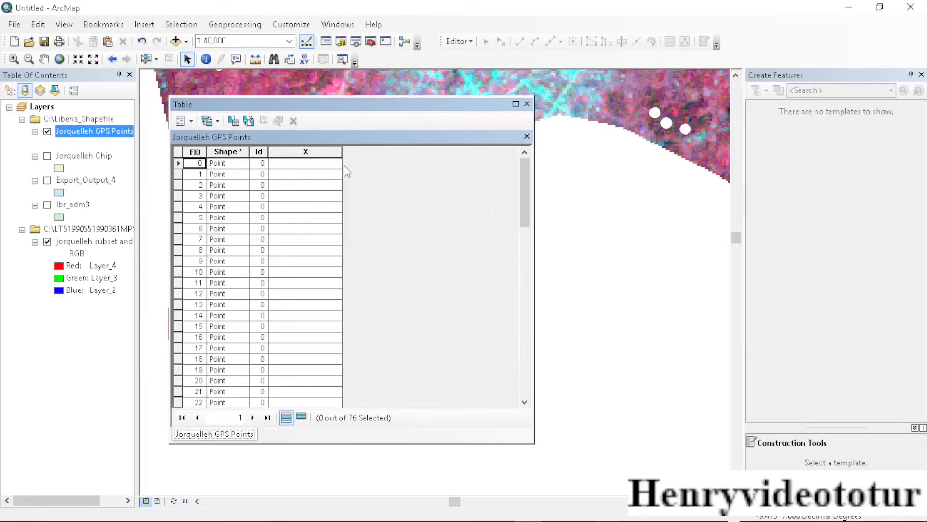
- Add a Text field named Y to the GPS points table, widen the table window and narrow the Y column
click(192, 122)
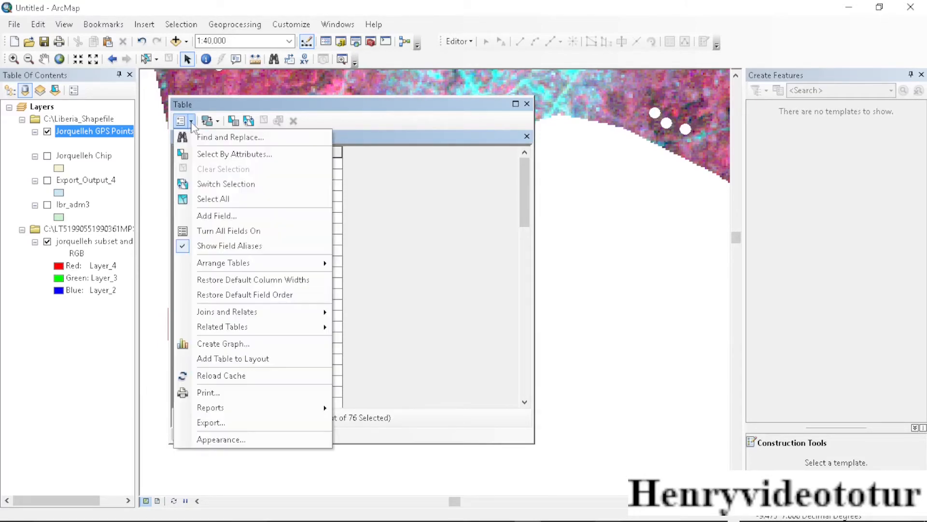
click(239, 215)
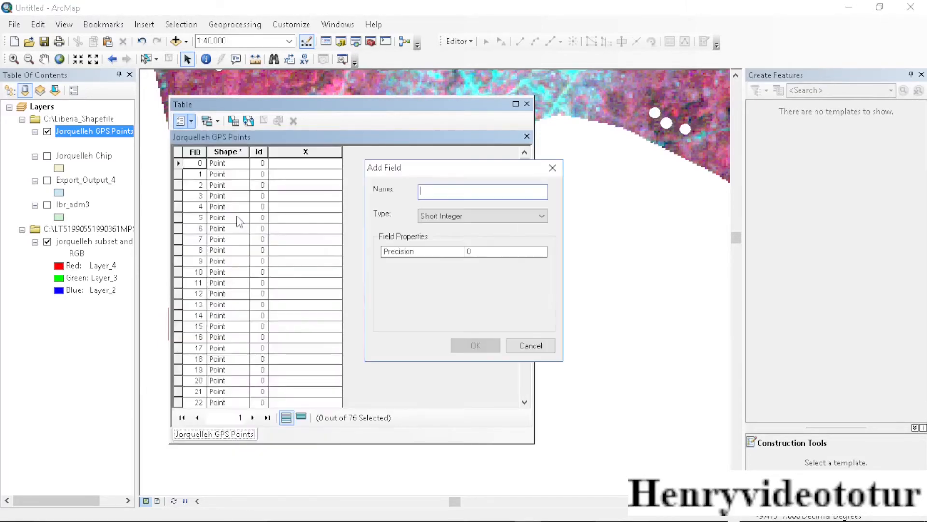
text(Y)
click(432, 216)
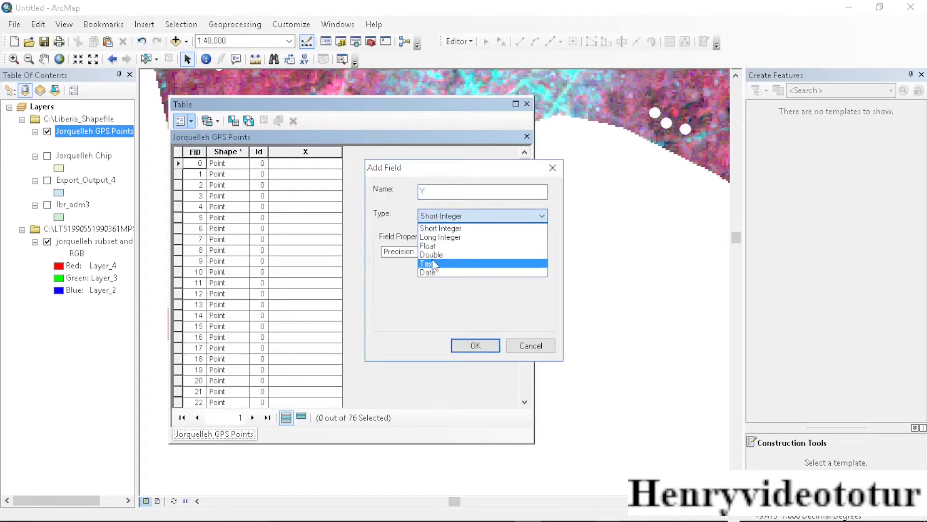
click(432, 264)
click(475, 345)
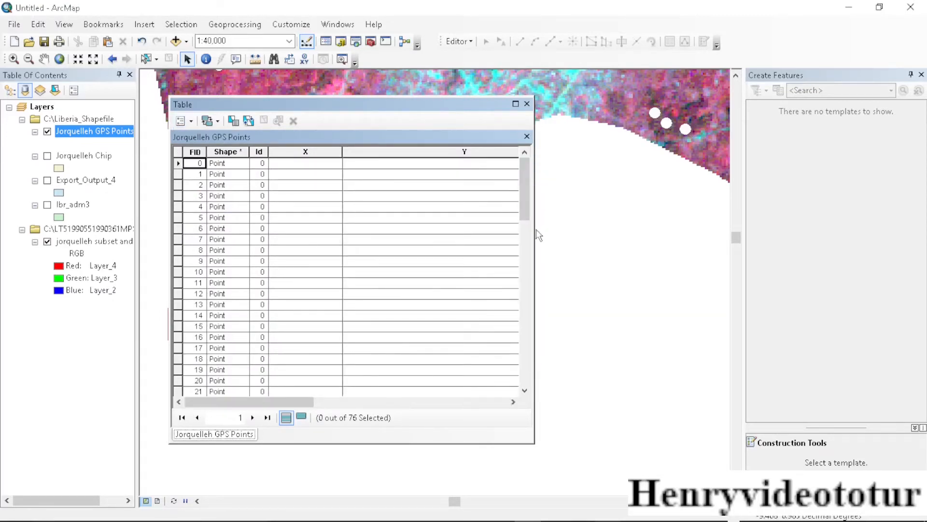
drag(533, 245, 737, 245)
drag(584, 153, 428, 172)
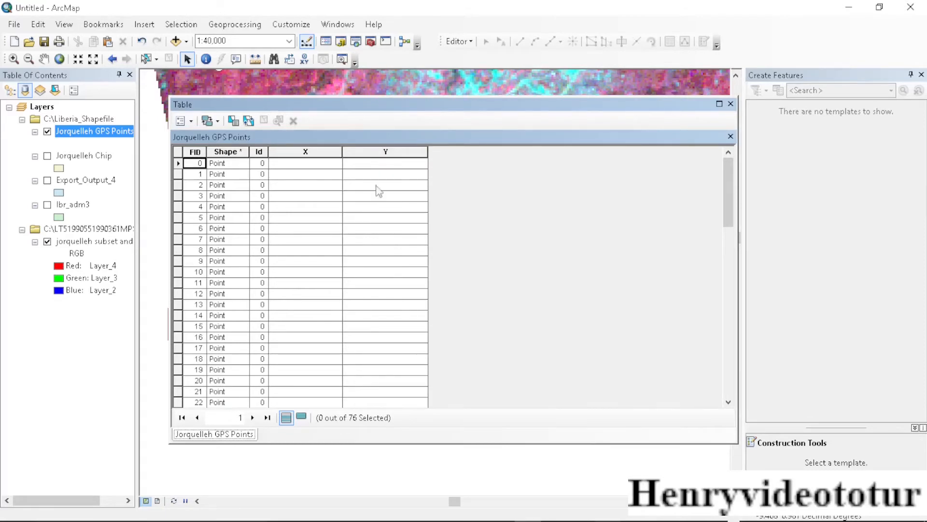
- Add a Text field named CLASS to the GPS points table, narrow its column and shrink the table window to fit
click(186, 121)
click(224, 214)
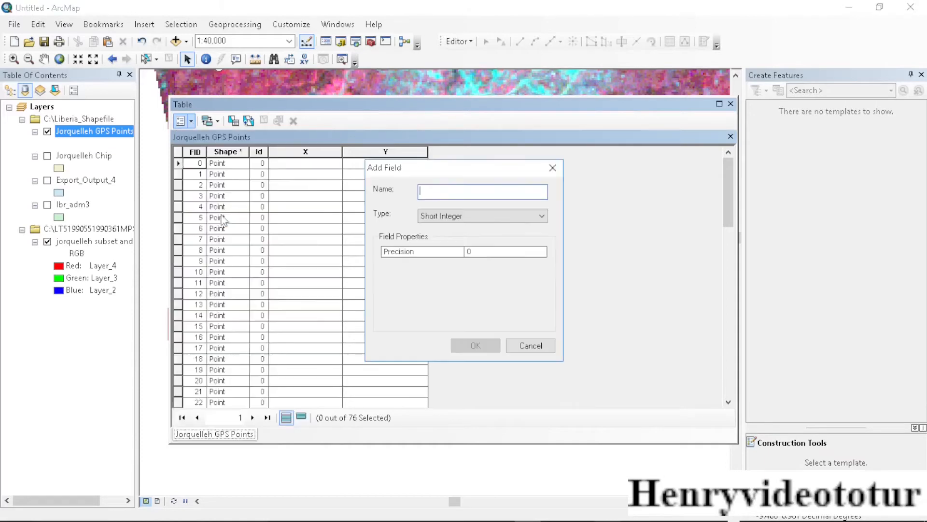
text(CLASS)
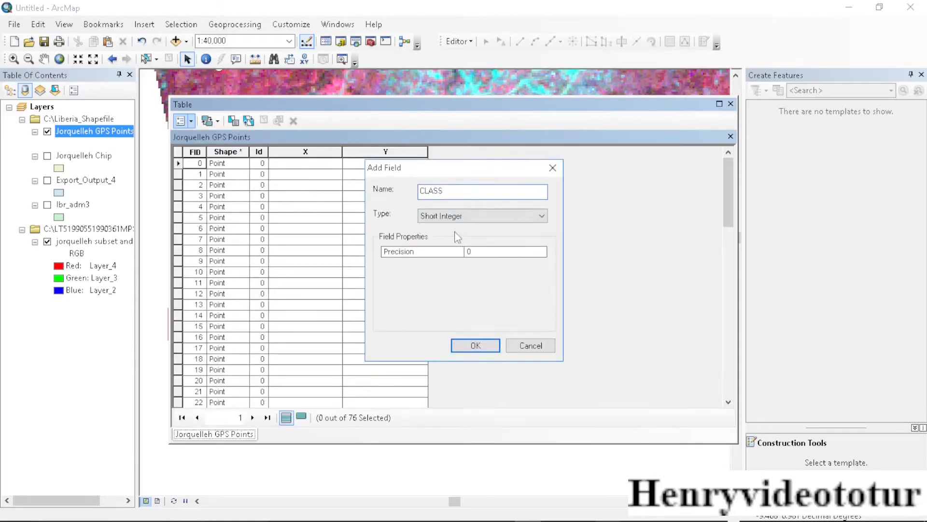
click(456, 215)
click(439, 266)
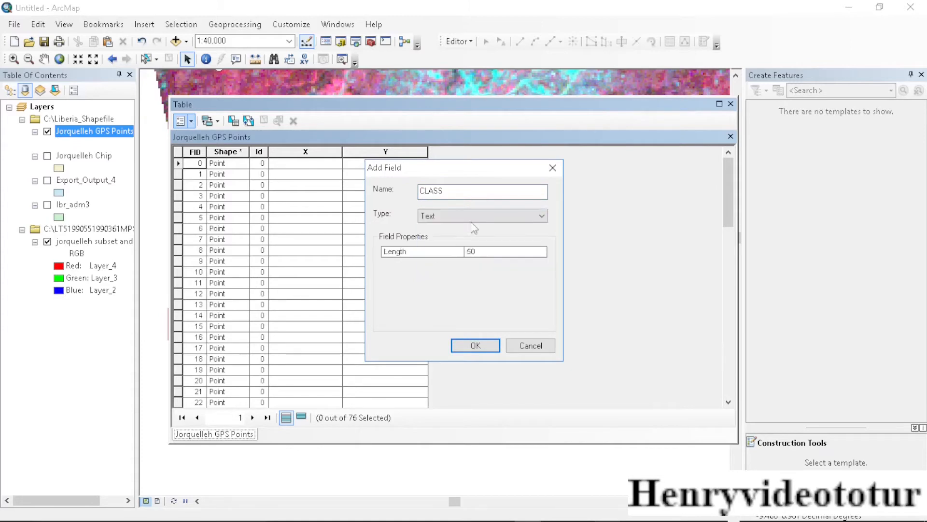
click(475, 346)
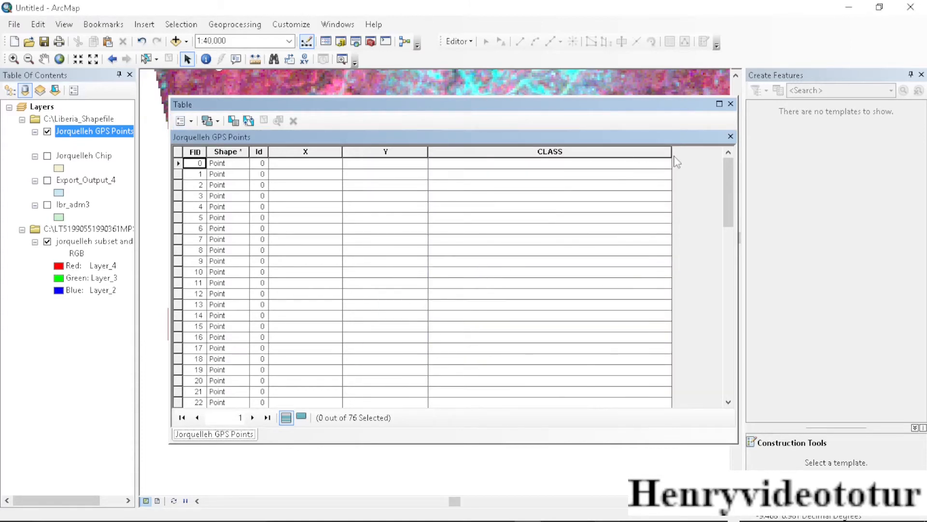
drag(670, 154, 514, 166)
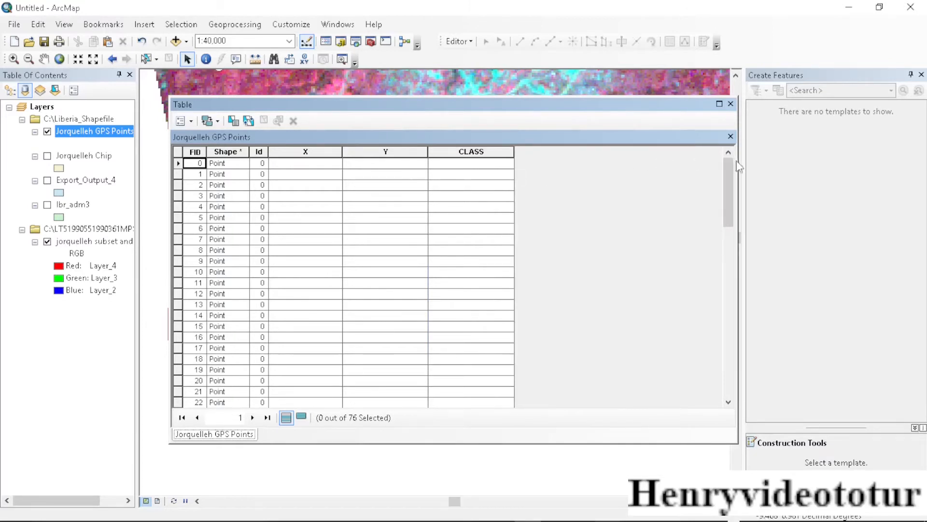
drag(743, 173, 534, 176)
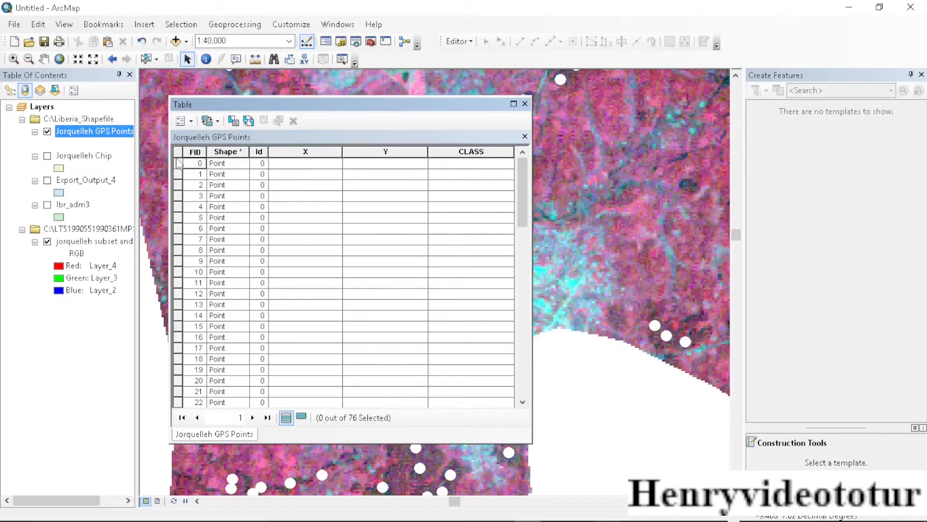
- Select all GPS point records and start a Field Calculator expression for the CLASS field with an opening quotation mark
drag(177, 166, 246, 440)
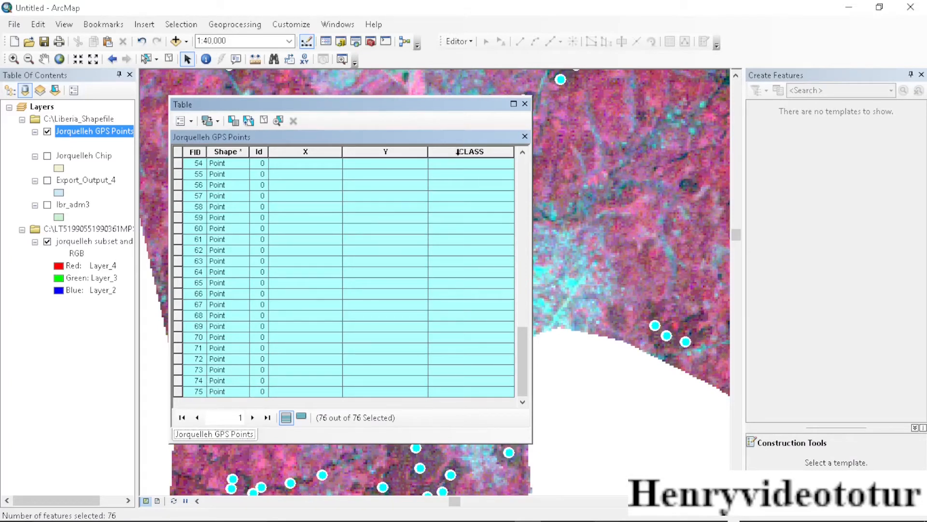
right_click(456, 152)
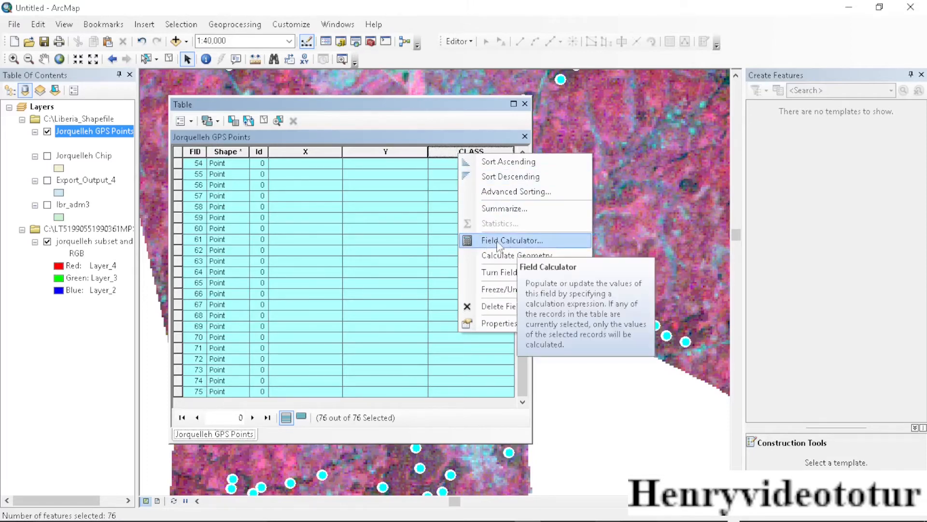
click(499, 240)
click(441, 289)
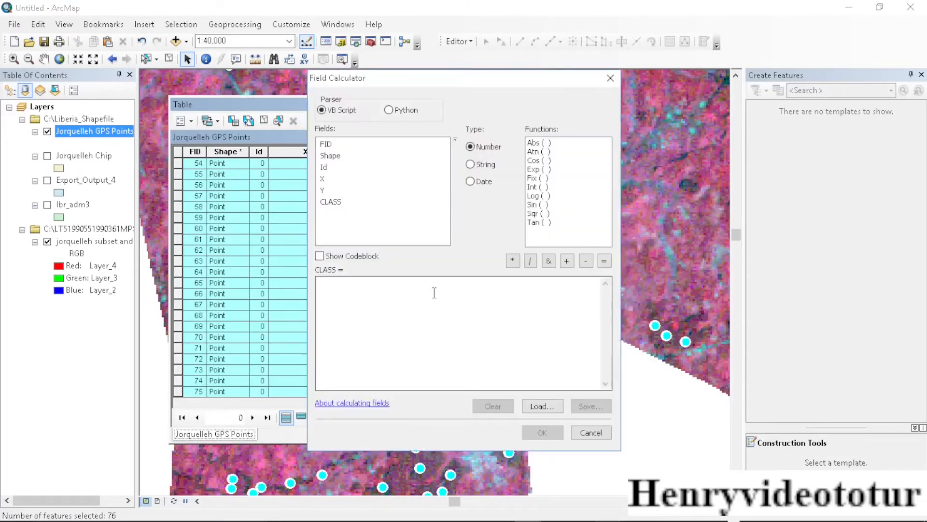
click(333, 293)
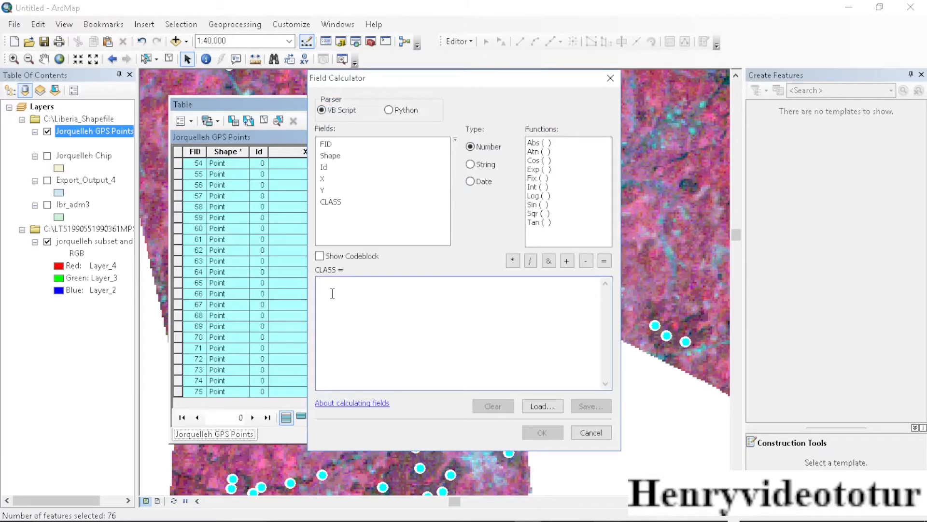
text(")
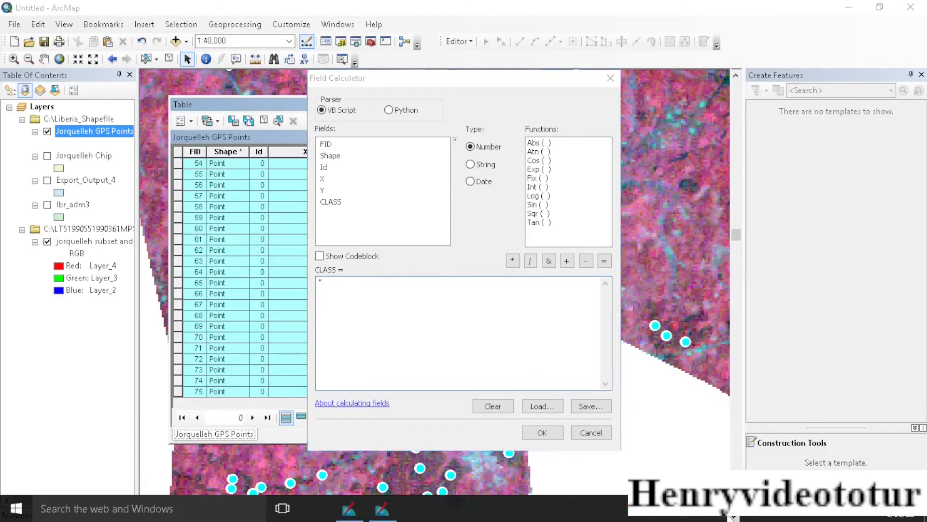
- Switch to ERDAS IMAGINE, display the supervised classification layer and look up the Low Land class's row number in its attribute table
click(349, 508)
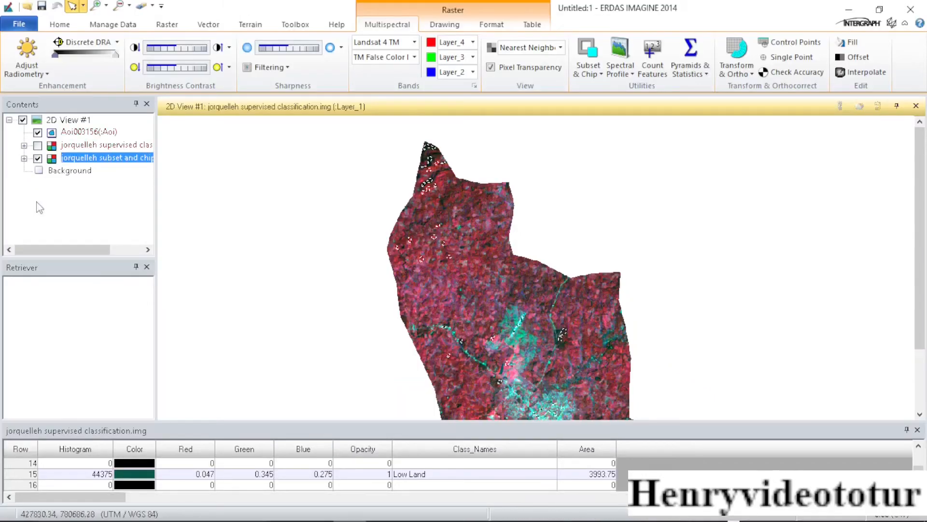
click(38, 145)
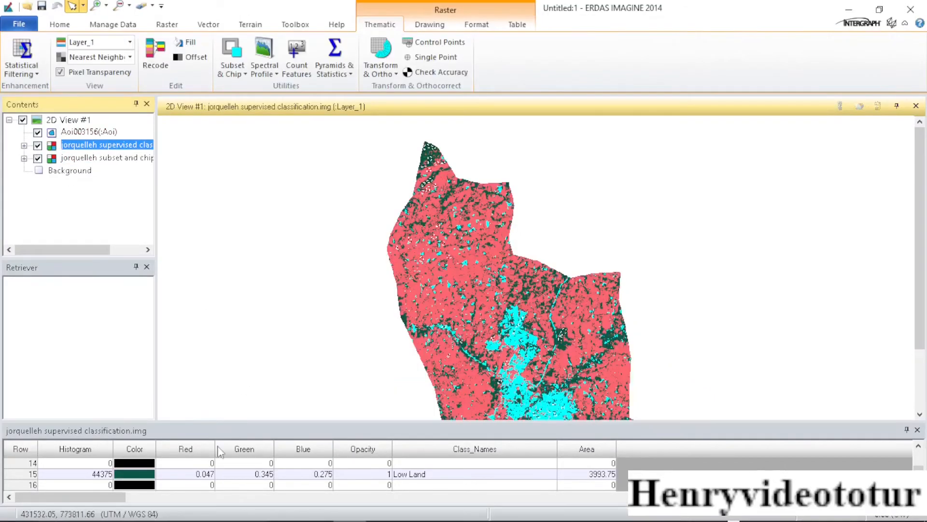
scroll(370, 472, up, 1)
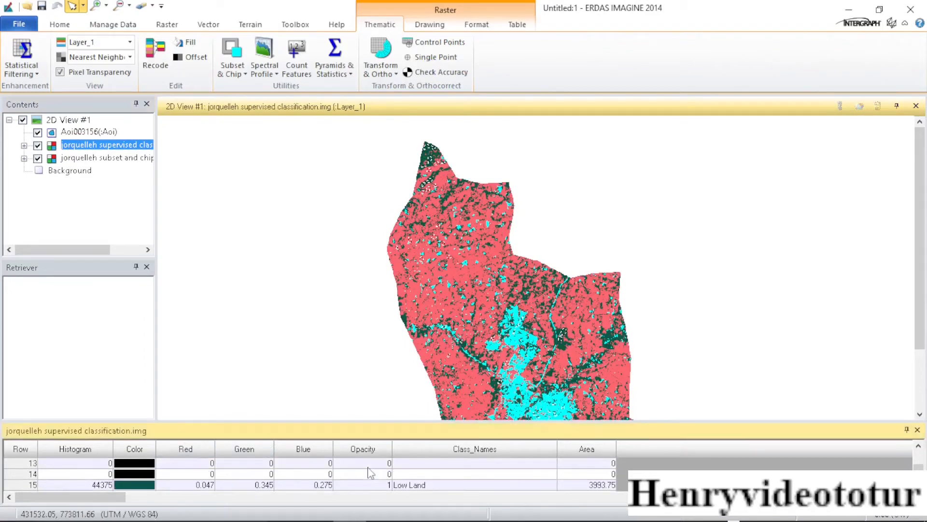
scroll(372, 473, up, 2)
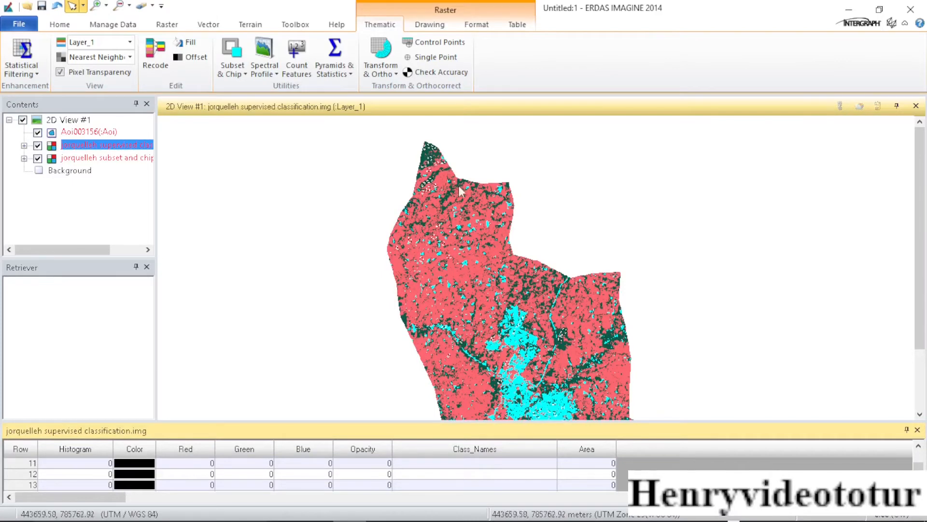
scroll(162, 488, down, 4)
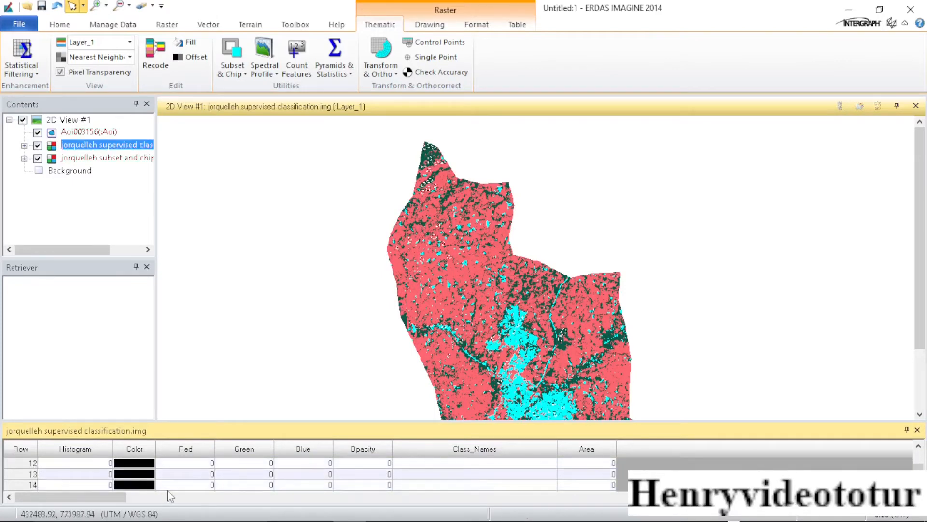
scroll(188, 475, down, 2)
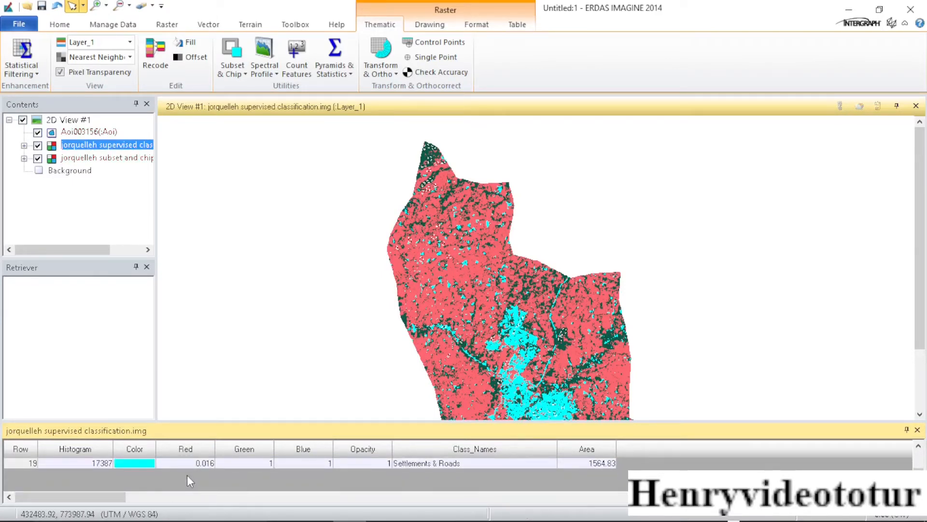
scroll(189, 480, up, 4)
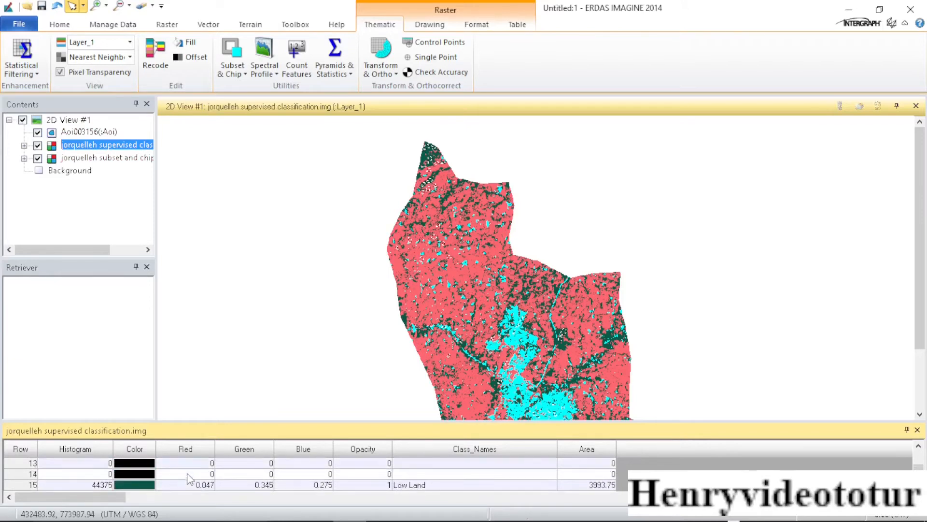
scroll(189, 479, down, 1)
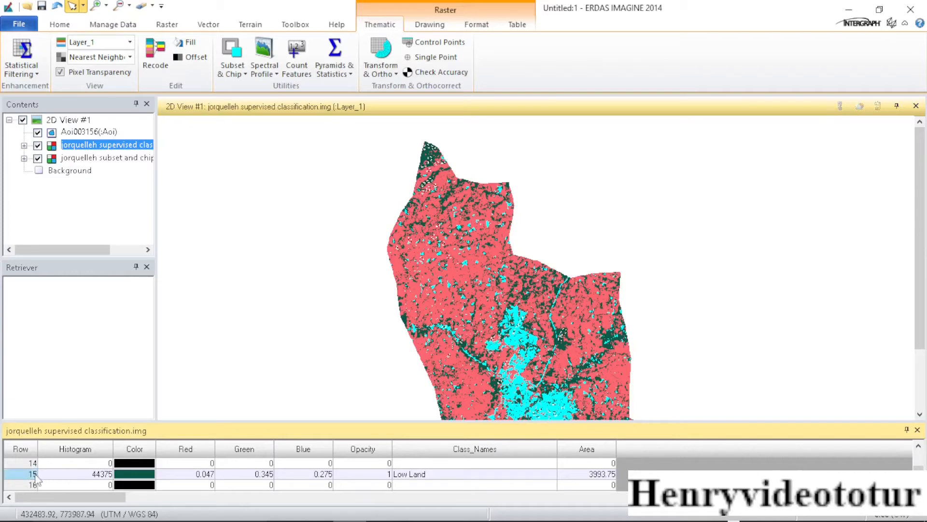
- Switch back to ArcMap, calculate the CLASS field as 15 for all selected points and check the filled column
mouse_move(734, 521)
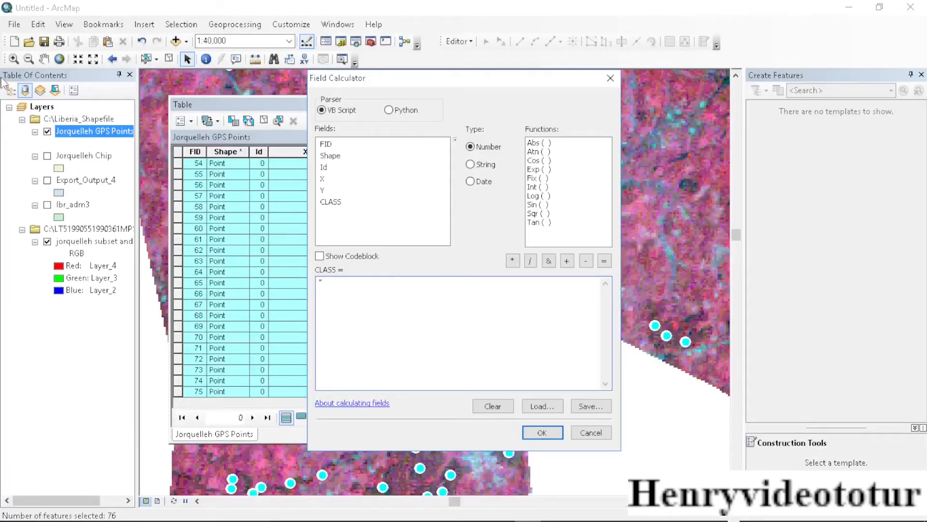
text(15)
click(542, 433)
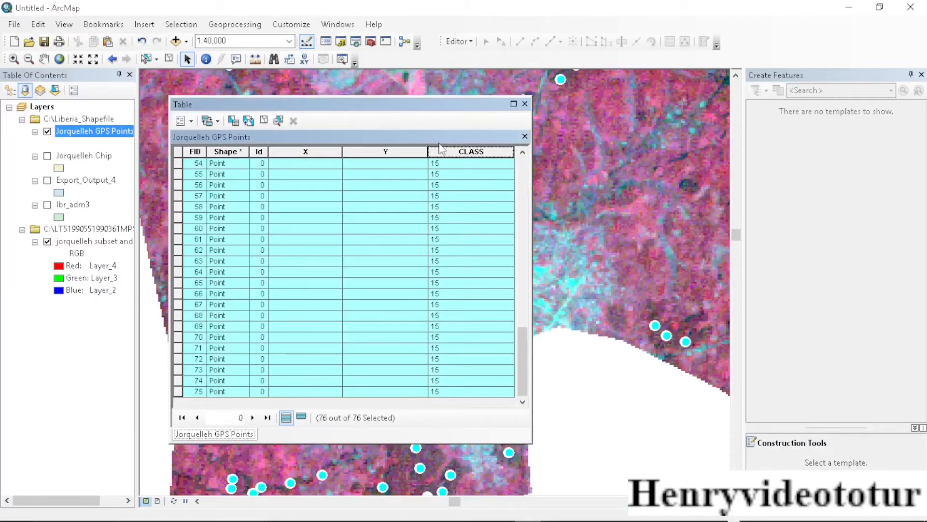
scroll(466, 276, up, 14)
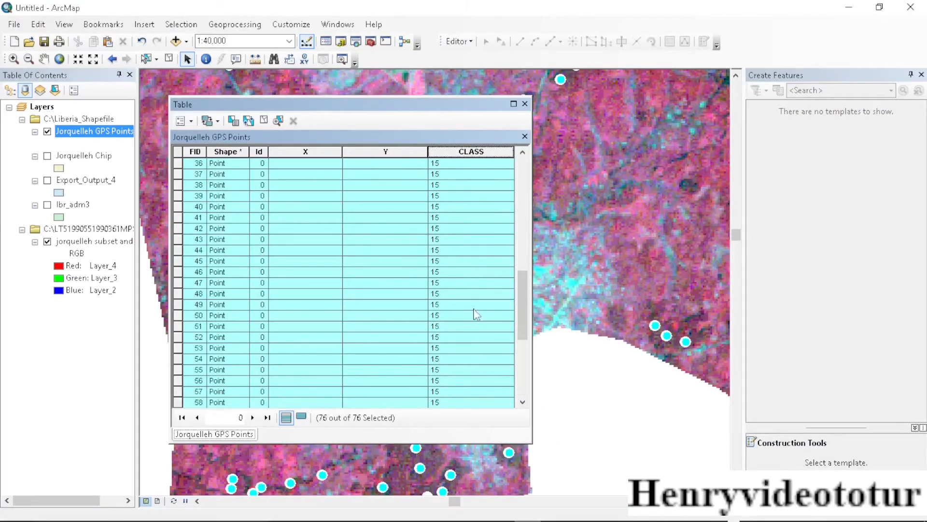
scroll(466, 277, up, 4)
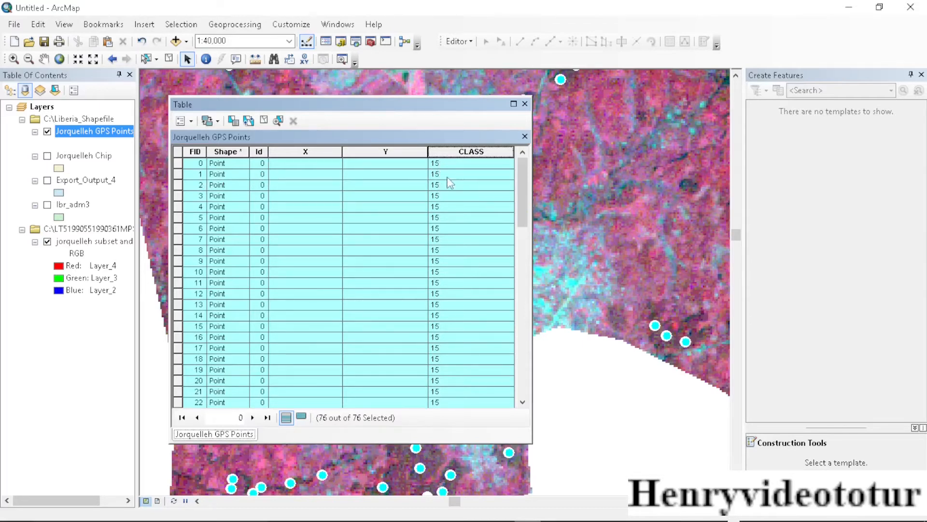
scroll(462, 261, down, 18)
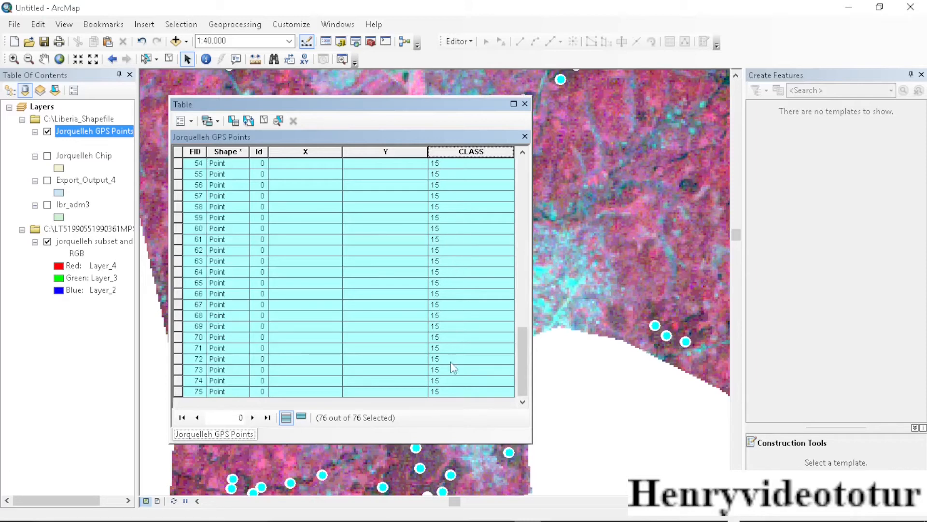
- Clear the record selection and move the attribute table aside to show the whole Jorquelleh image at 1:200,000
click(178, 152)
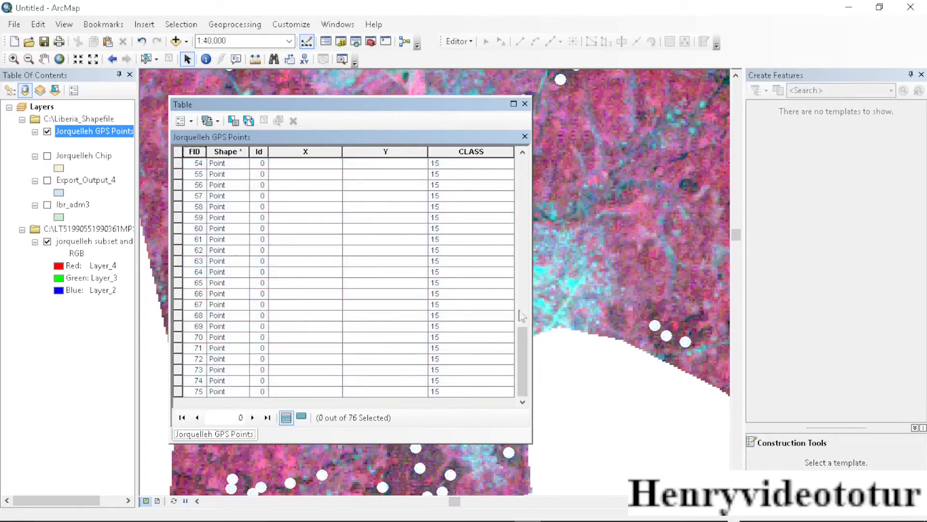
drag(524, 354, 523, 185)
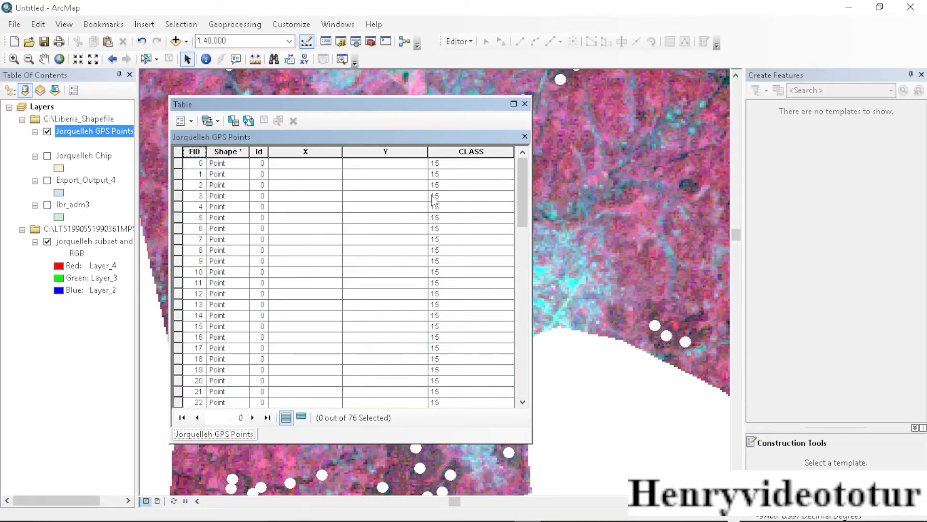
drag(418, 112, 94, 182)
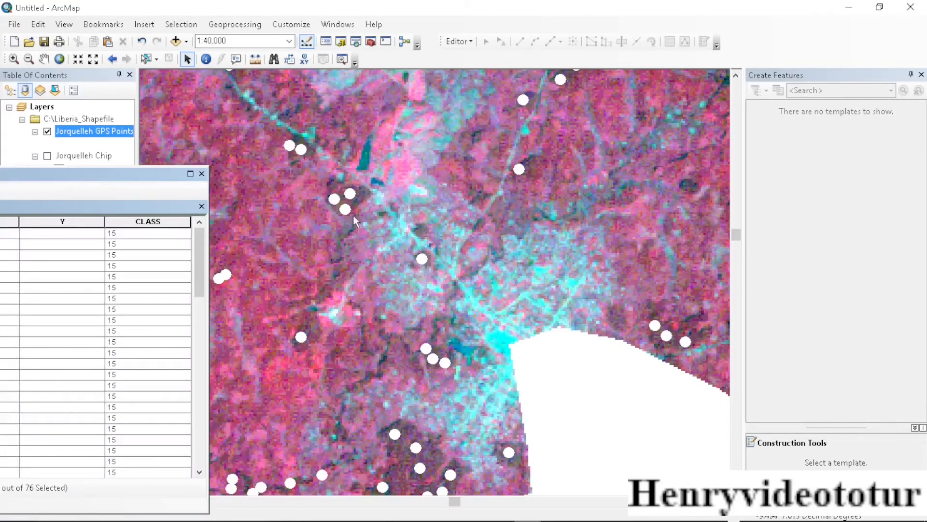
scroll(382, 200, up, 5)
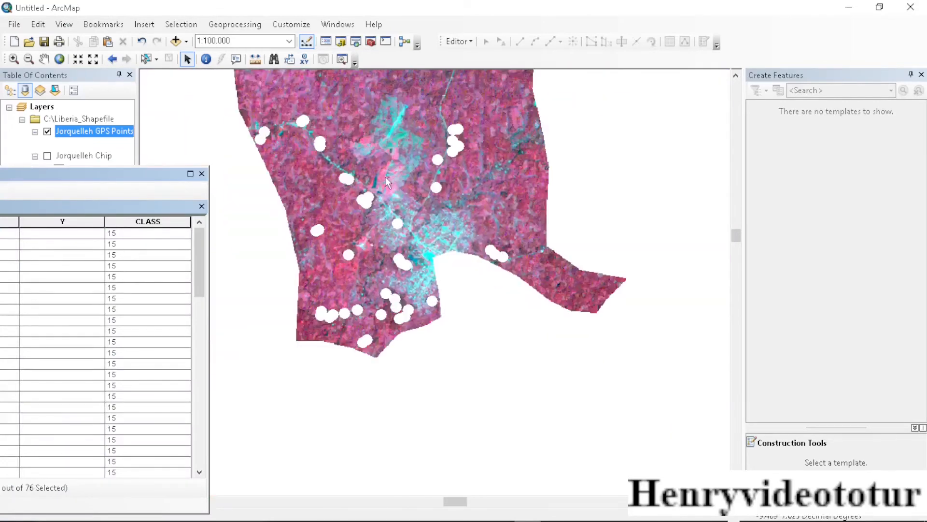
scroll(387, 175, up, 3)
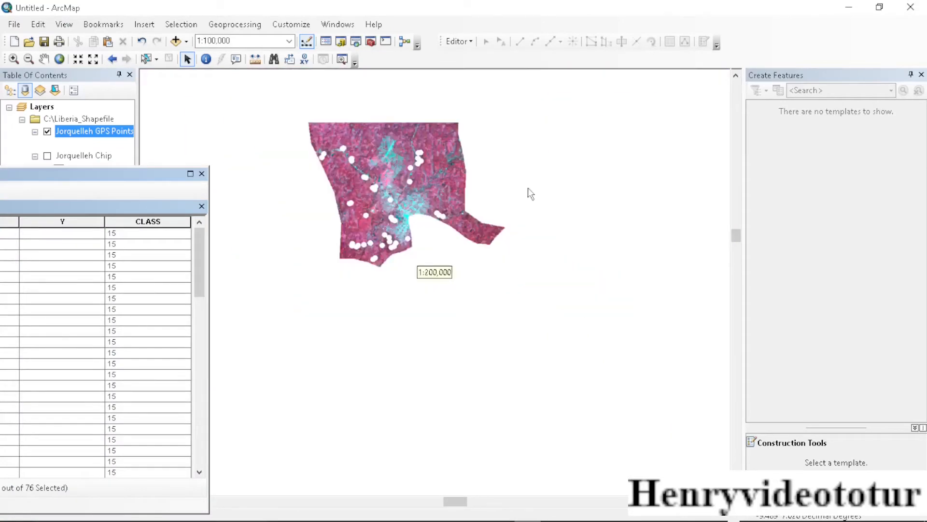
click(737, 76)
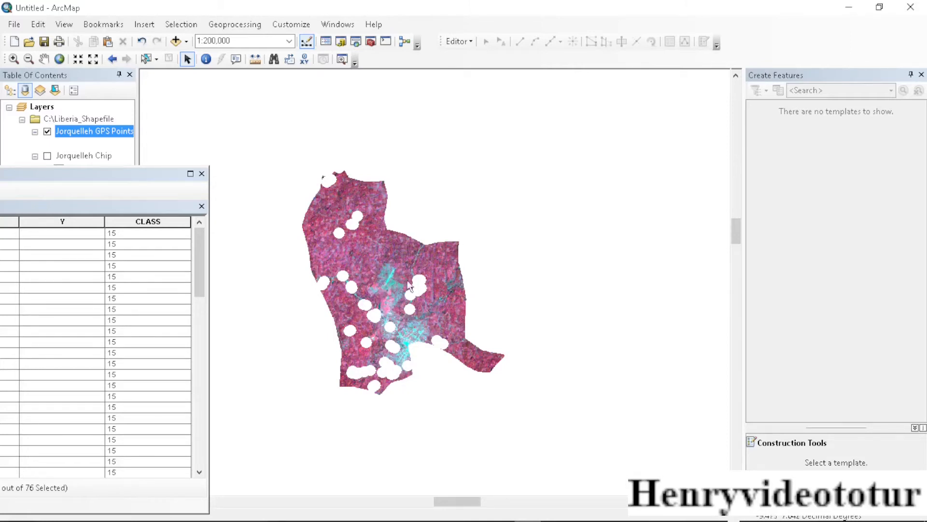
- Start an editing session, continue past the spatial reference warning and choose the Jorquelleh GPS Points template for creating points
click(471, 42)
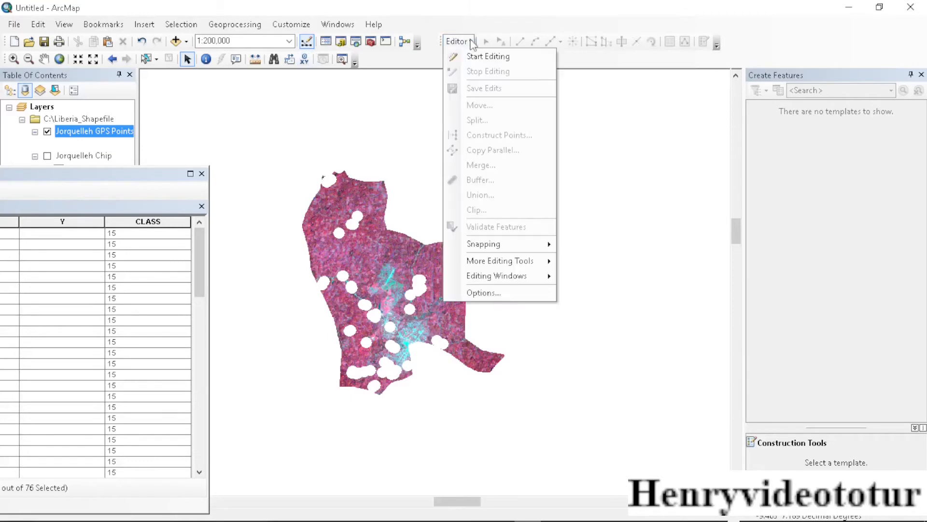
click(482, 58)
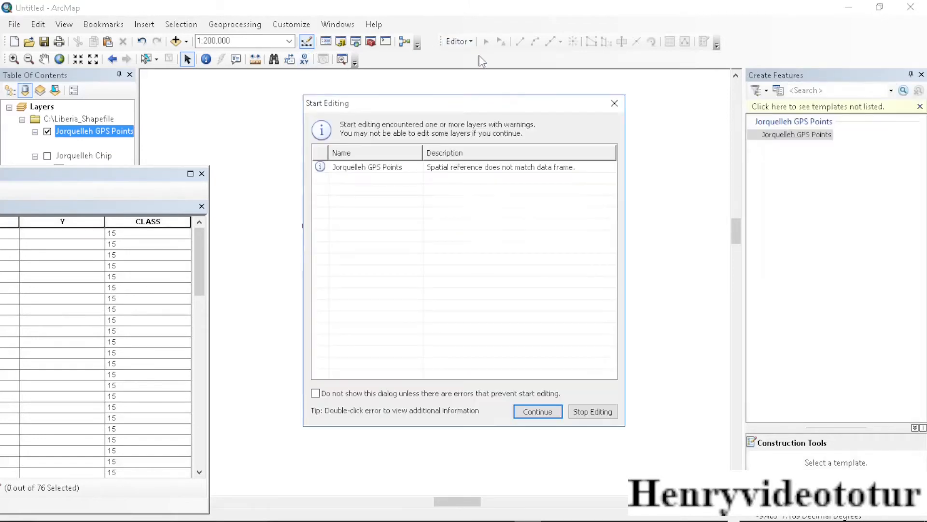
click(359, 168)
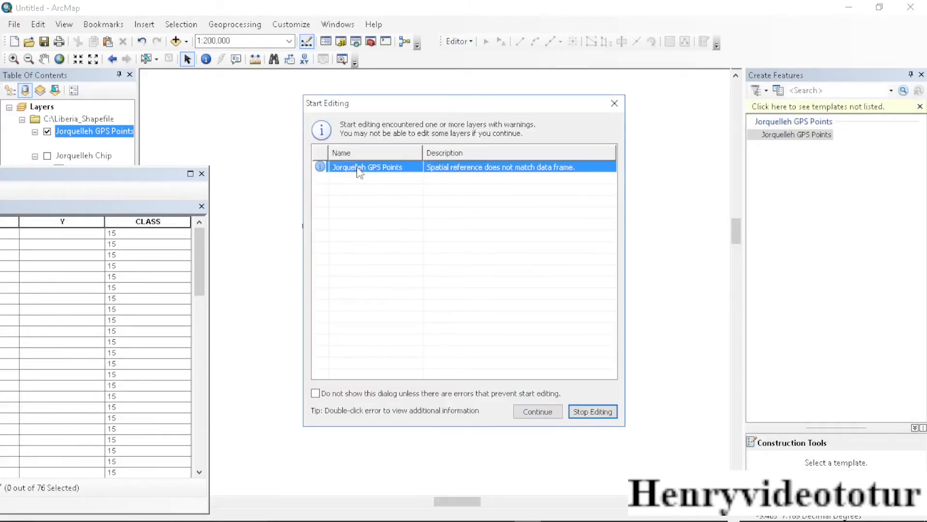
click(537, 412)
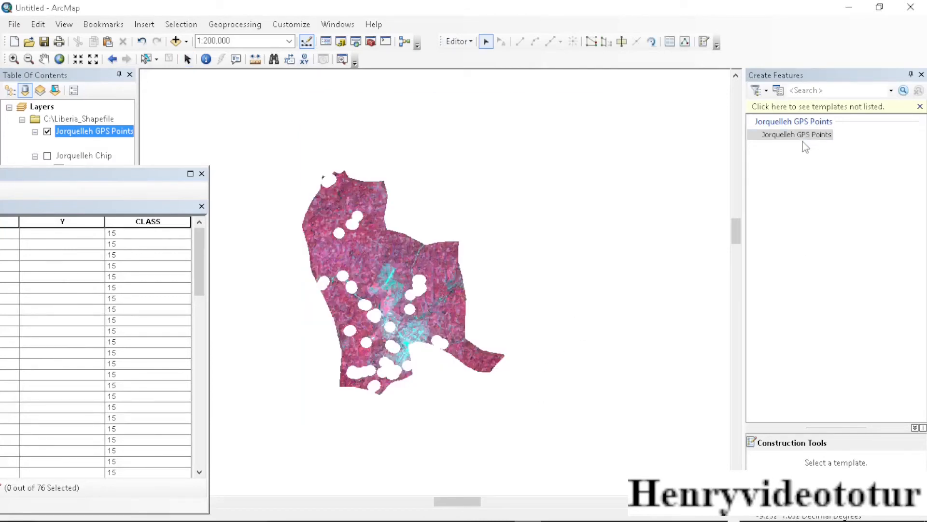
click(786, 140)
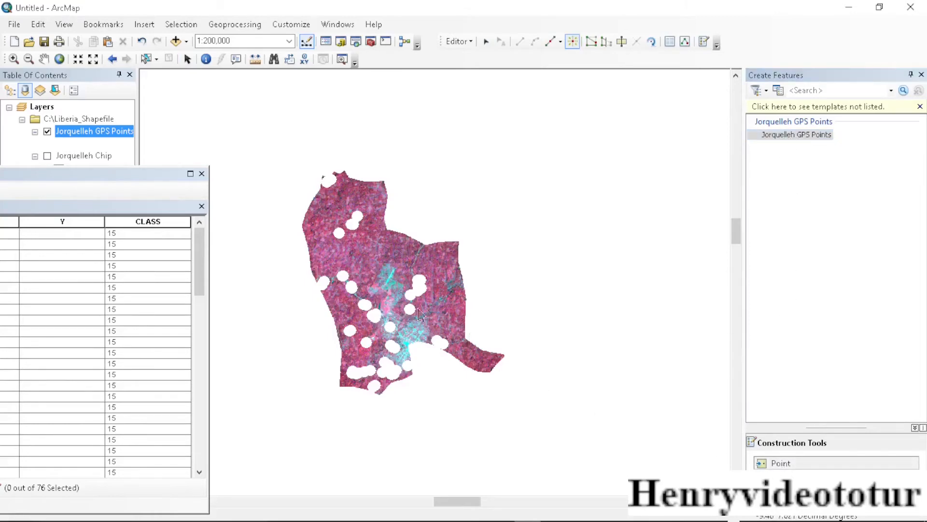
- Place eleven GPS points along the long bright cyan strip in the centre of the image, from its northeast end to its southwest end
scroll(390, 284, down, 5)
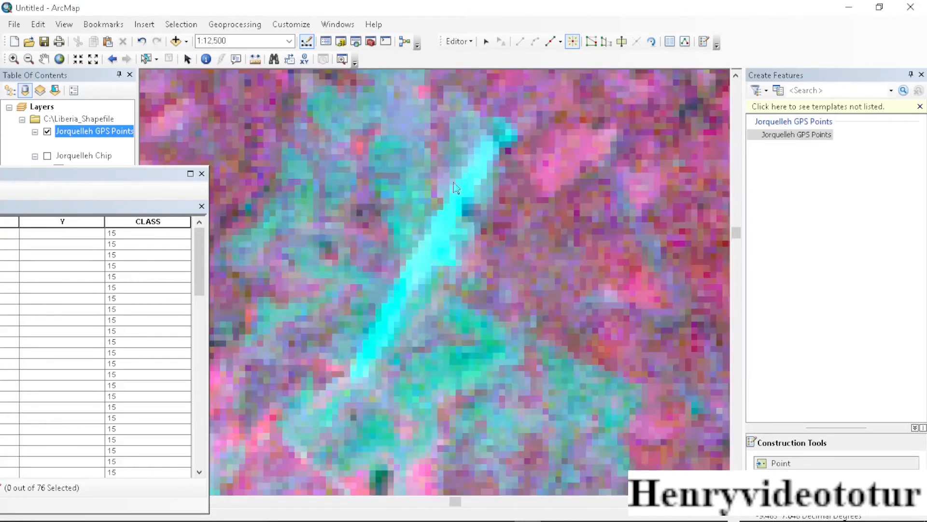
click(487, 146)
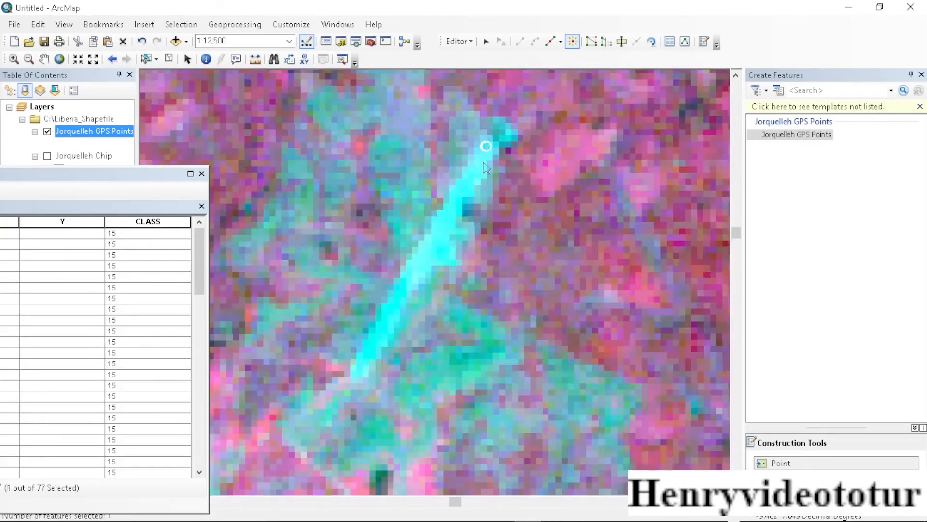
click(478, 167)
click(470, 176)
click(462, 196)
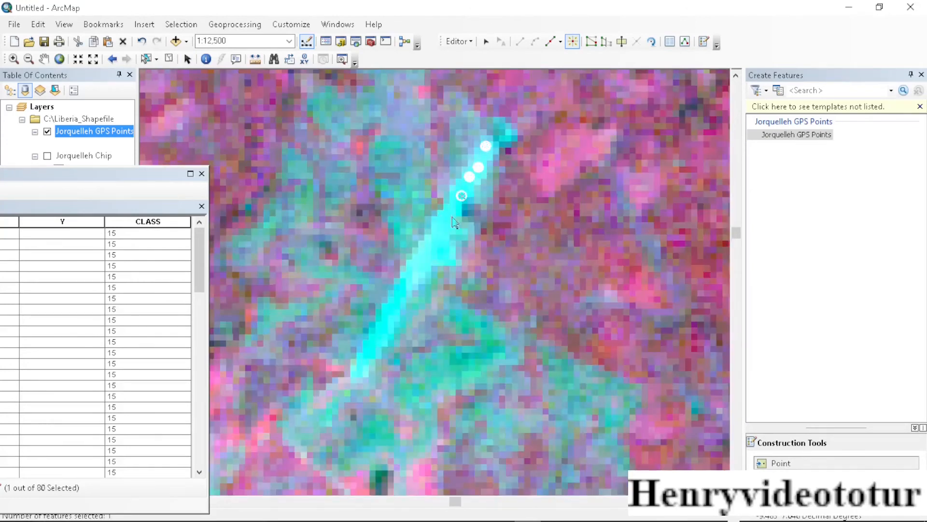
click(450, 214)
click(438, 237)
click(422, 260)
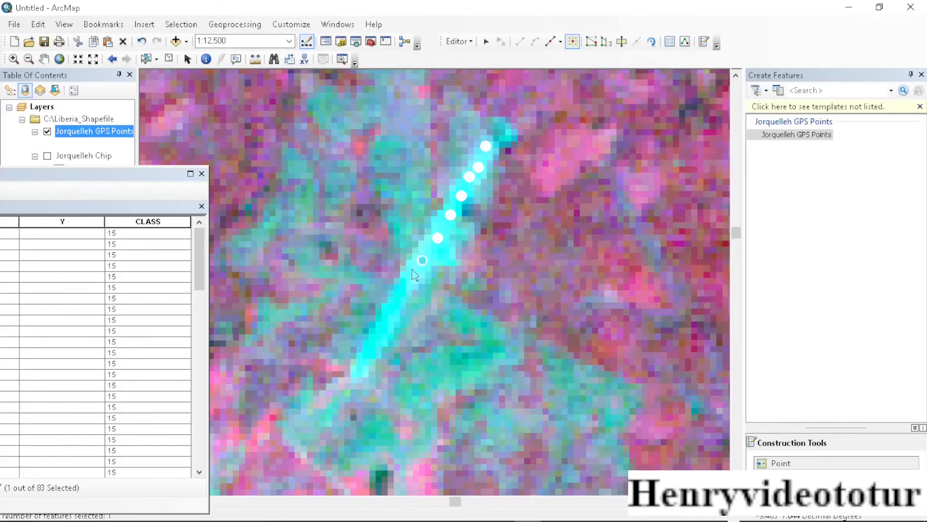
click(406, 279)
click(394, 305)
click(376, 340)
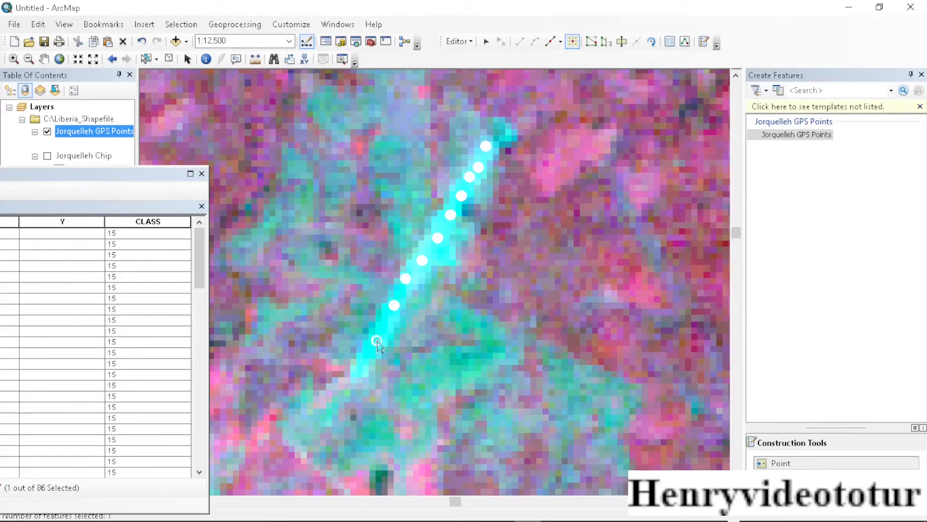
click(366, 349)
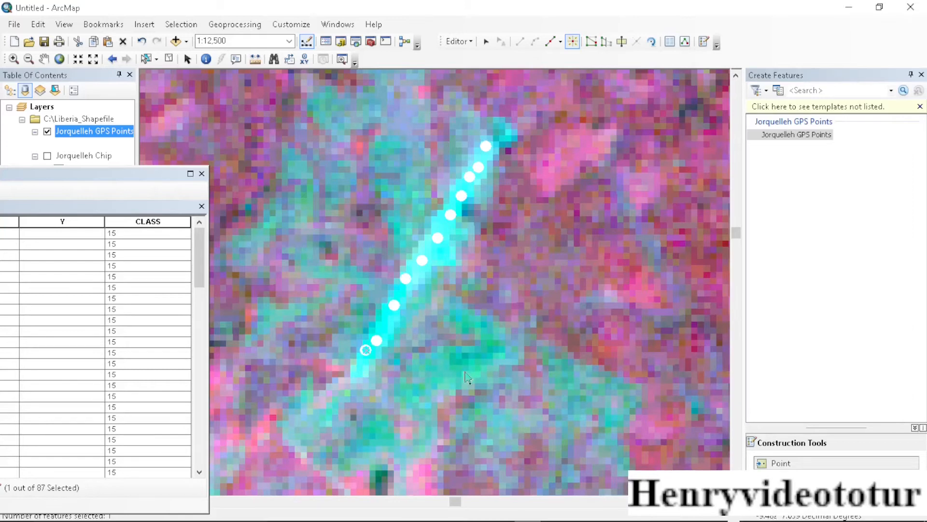
- Add three GPS points on the green-cyan patch southeast of the bright strip and one beyond the strip's southwest end
click(446, 379)
click(476, 371)
click(491, 359)
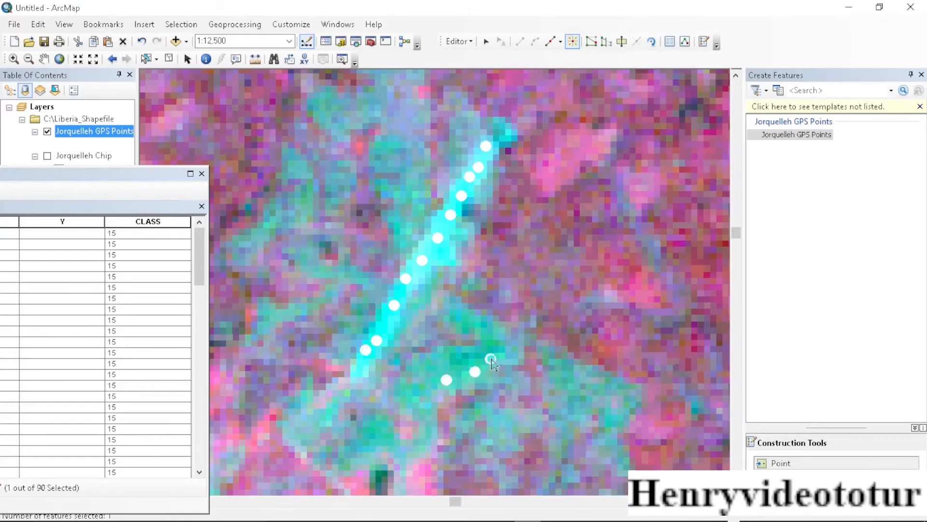
click(306, 397)
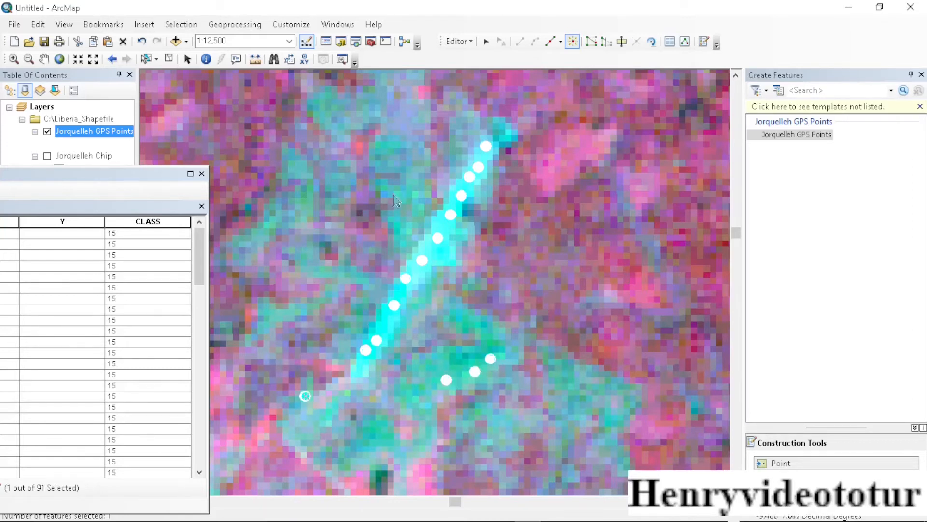
- Digitize GPS points along the branching bright cyan lines south of the strip, ending with two beside the dark patch
scroll(410, 346, up, 5)
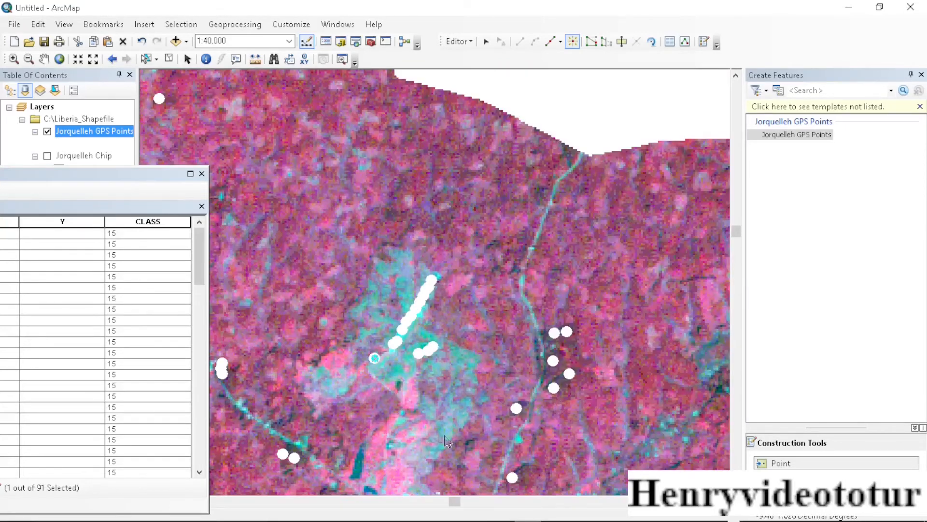
scroll(447, 440, up, 3)
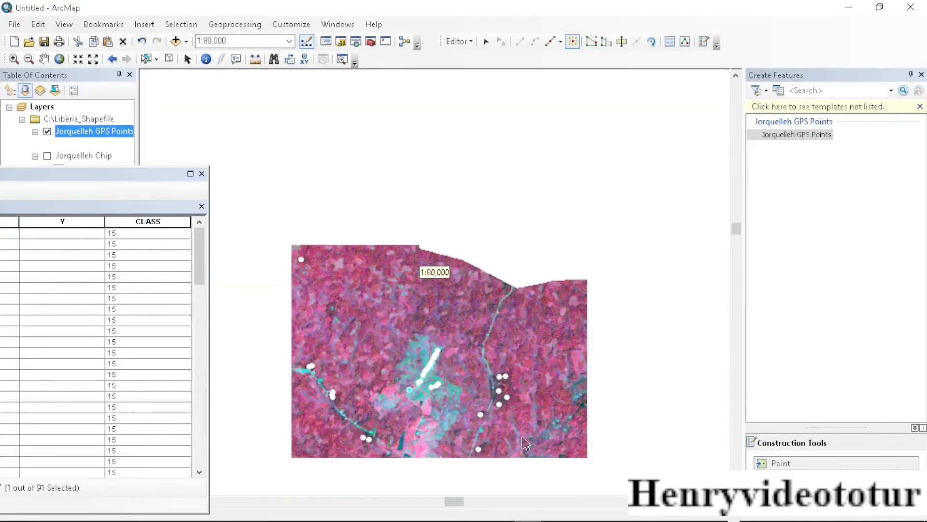
scroll(526, 442, up, 8)
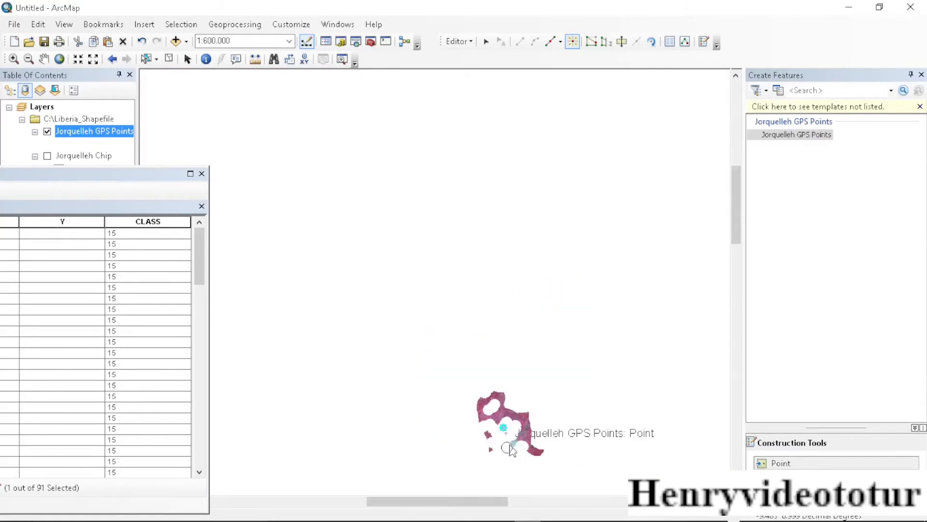
scroll(512, 450, down, 20)
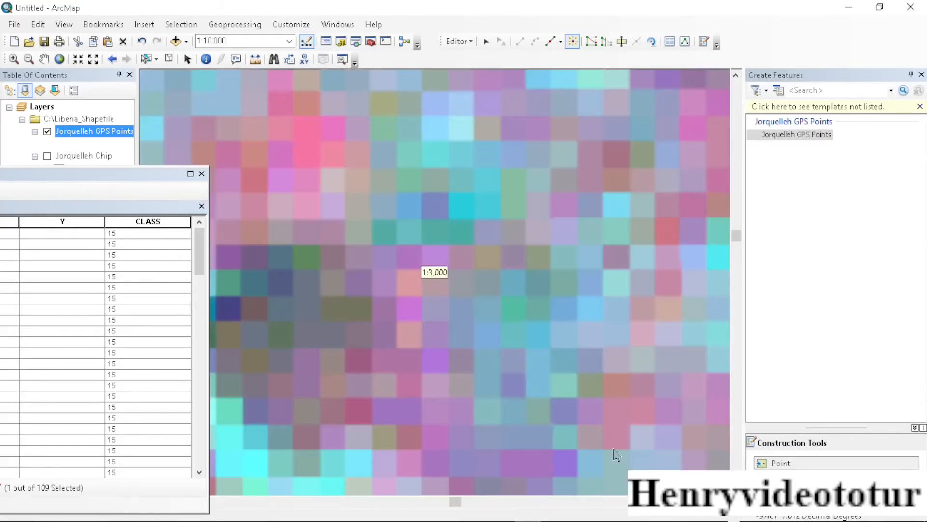
scroll(611, 452, up, 8)
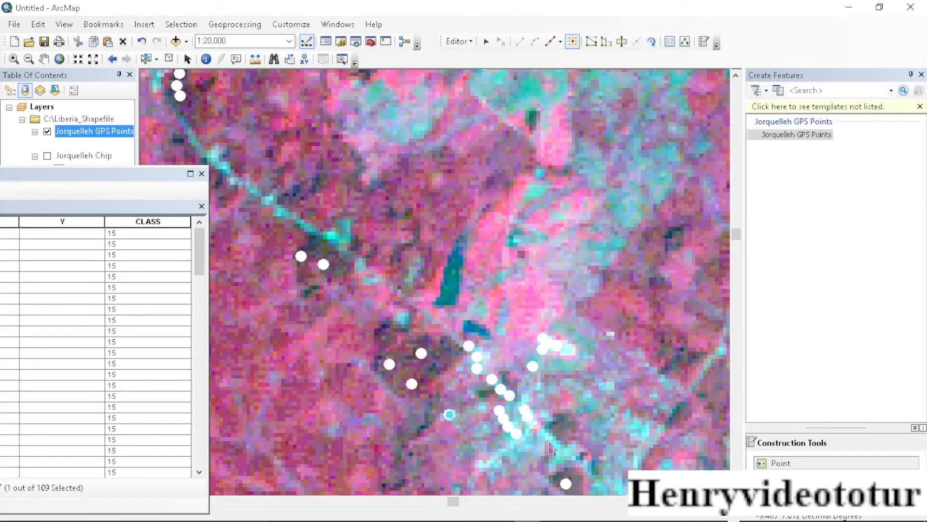
scroll(566, 460, down, 5)
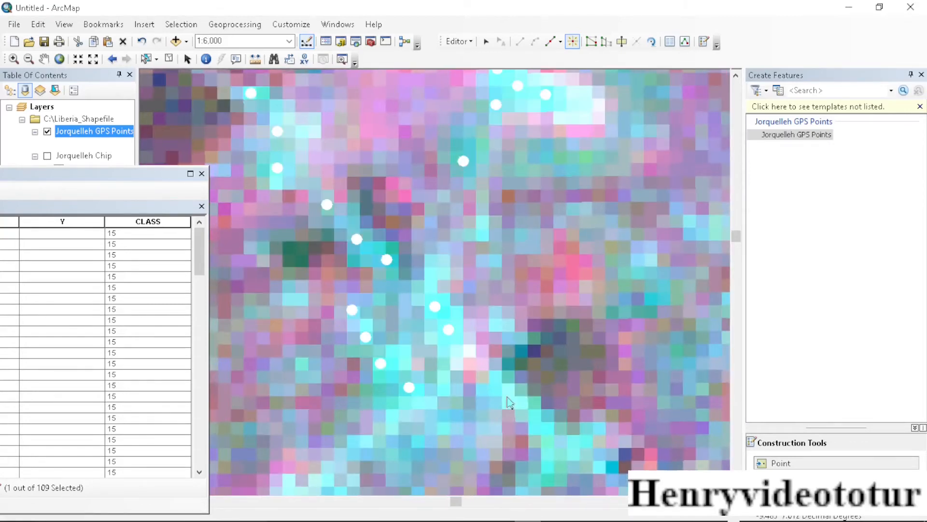
click(506, 396)
click(544, 435)
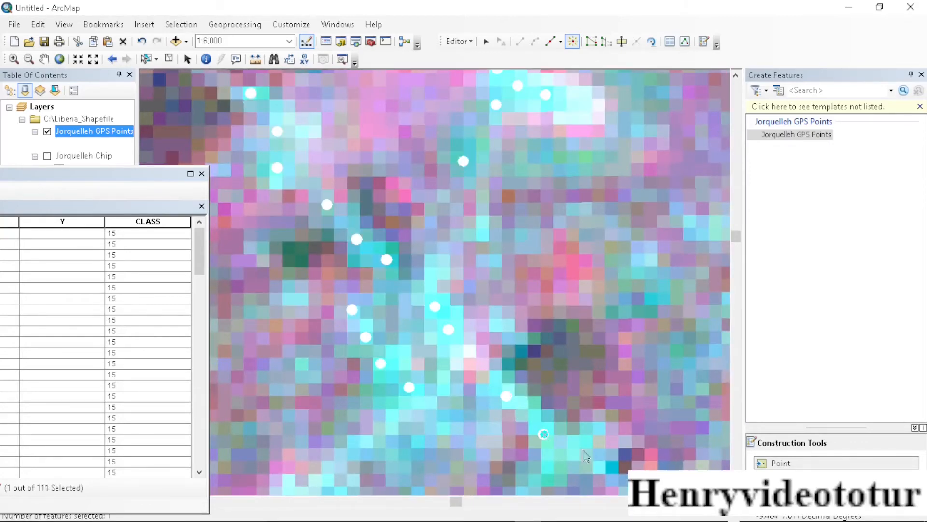
- Place three GPS points in each of the two compact bright cyan patches farther southeast in the cyan area
scroll(586, 456, up, 6)
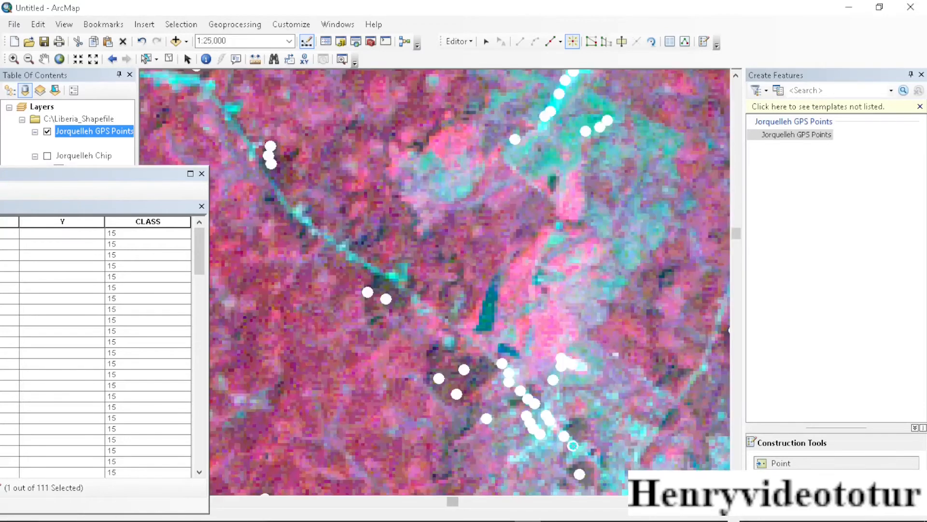
key(Right)
key(Right)
key(Right)
key(Right)
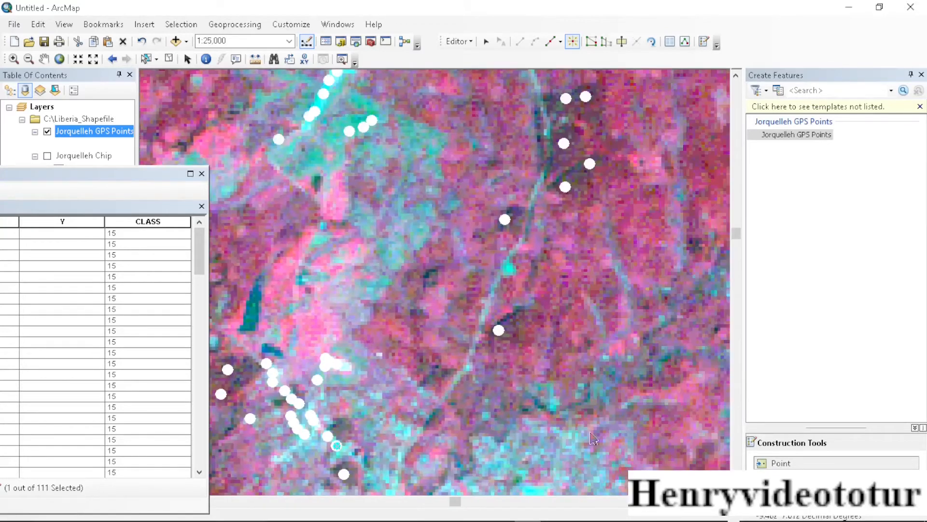
click(736, 489)
click(736, 489)
click(736, 489)
click(736, 488)
click(736, 489)
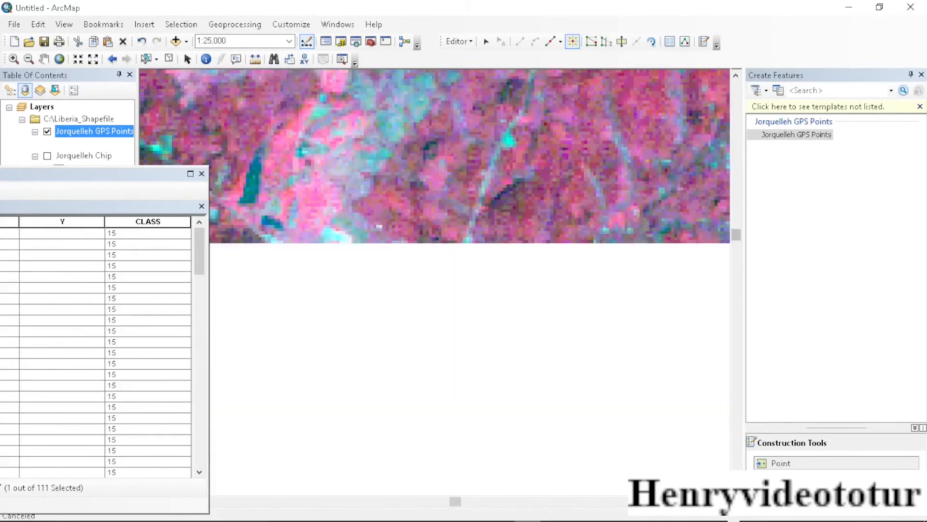
scroll(541, 288, down, 4)
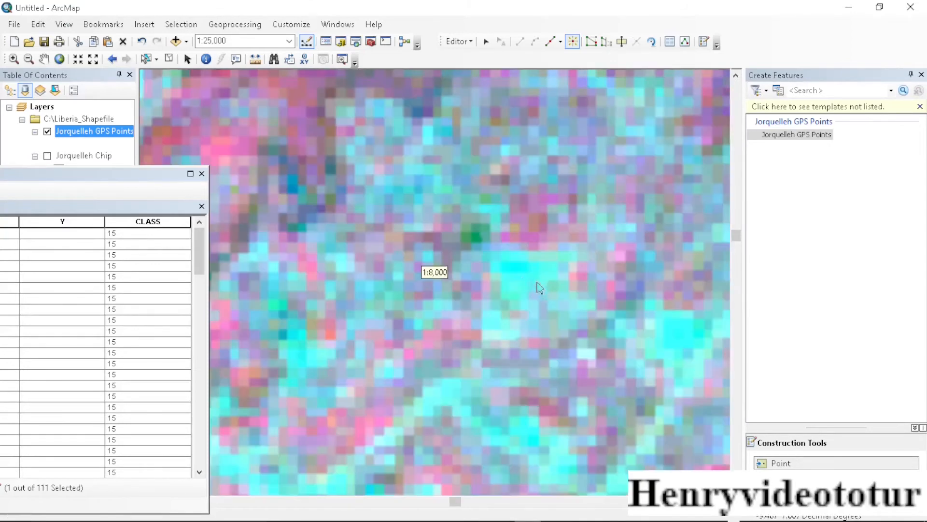
click(510, 271)
click(517, 292)
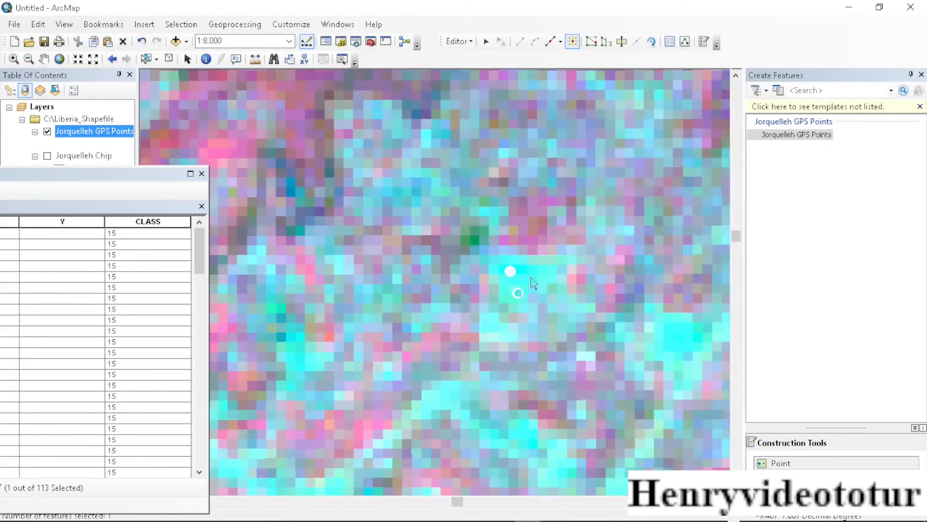
click(533, 274)
click(667, 342)
click(681, 326)
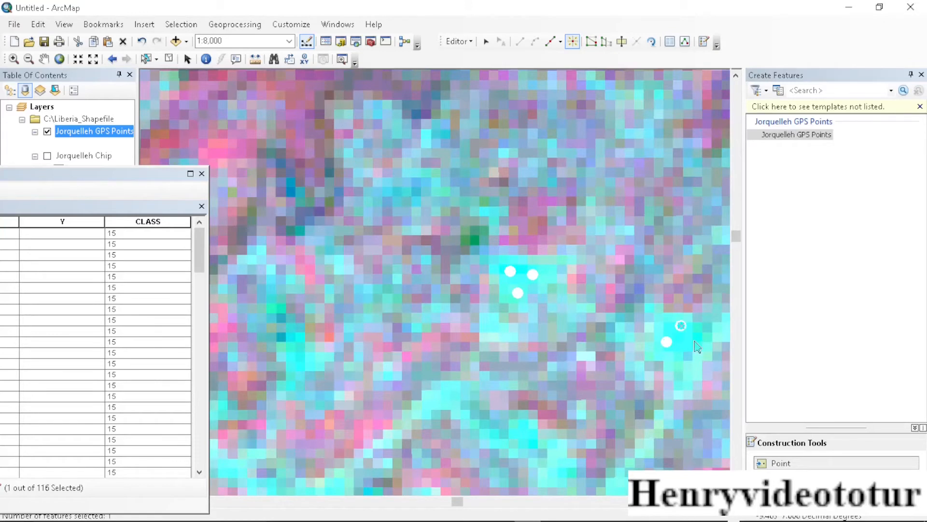
click(680, 354)
- Add five GPS points on the cyan streaks south of the two compact patches, the last one close to the image's curved edge
click(436, 395)
click(459, 389)
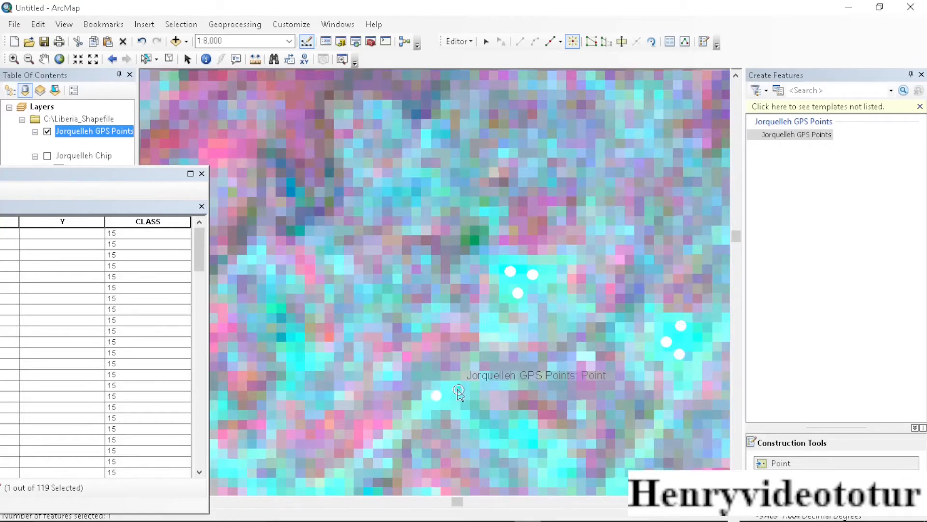
click(492, 434)
click(528, 435)
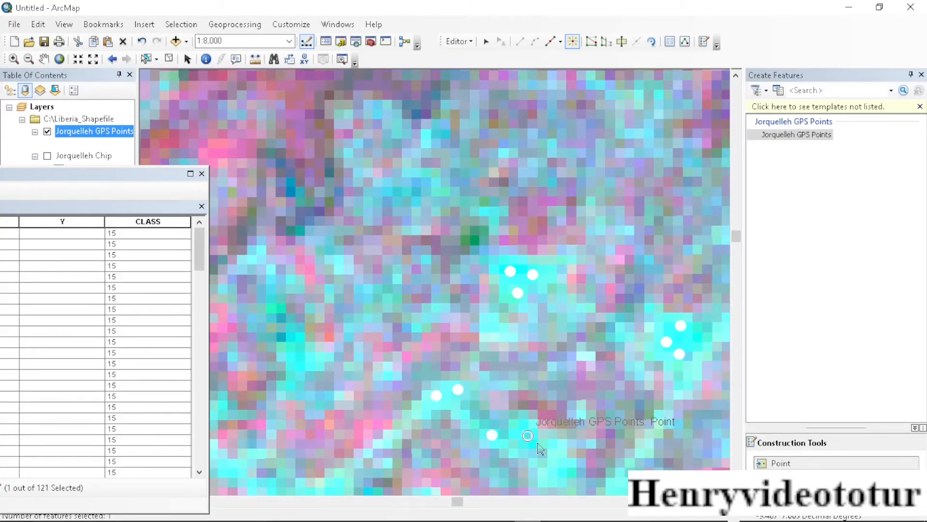
click(625, 484)
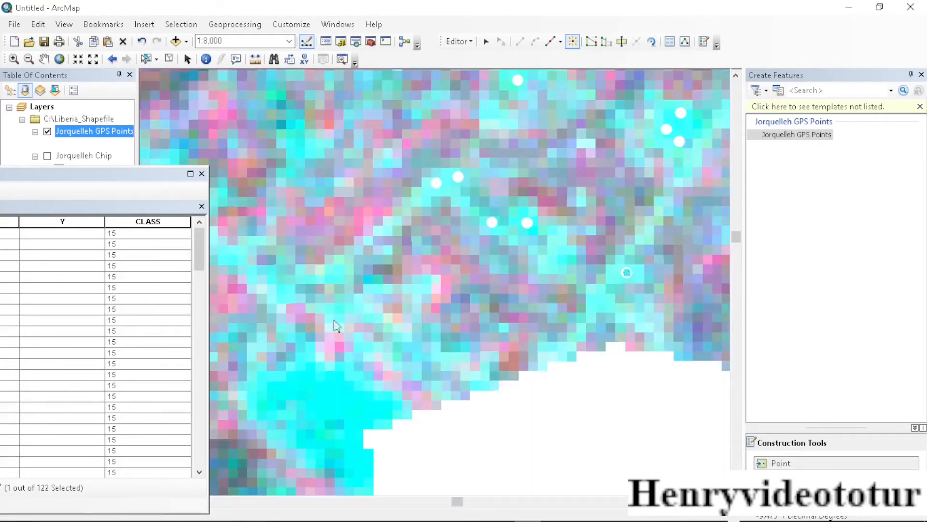
- Place four GPS points along the diagonal cyan streak northwest of the large cyan patch at the image edge
click(335, 308)
click(229, 254)
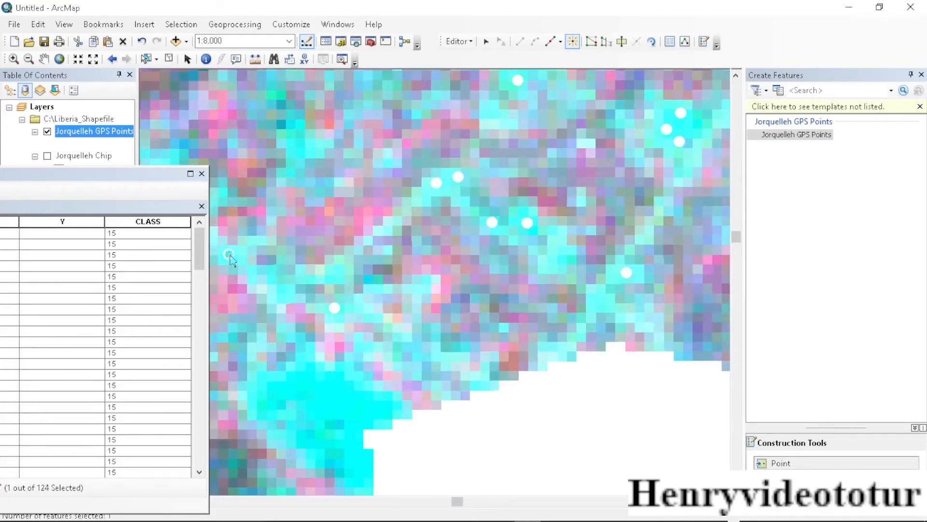
click(259, 272)
click(286, 290)
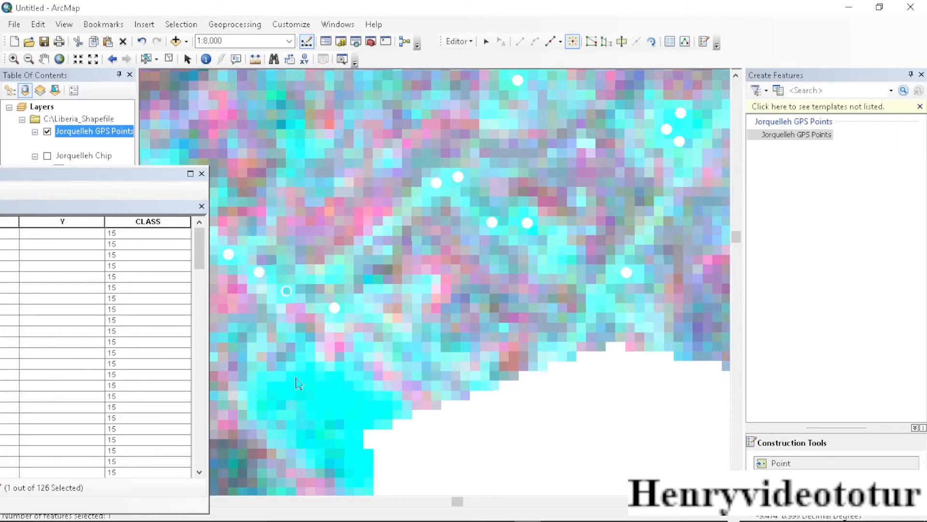
- Spread thirteen GPS points over the large bright cyan patch beside the image's edge
click(300, 357)
click(259, 378)
click(267, 403)
click(300, 385)
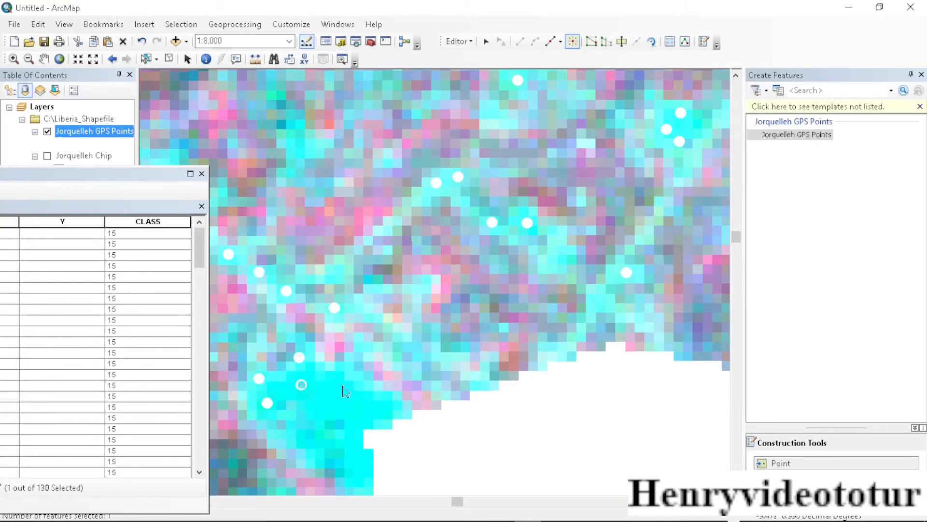
click(344, 385)
click(372, 408)
click(317, 402)
click(304, 431)
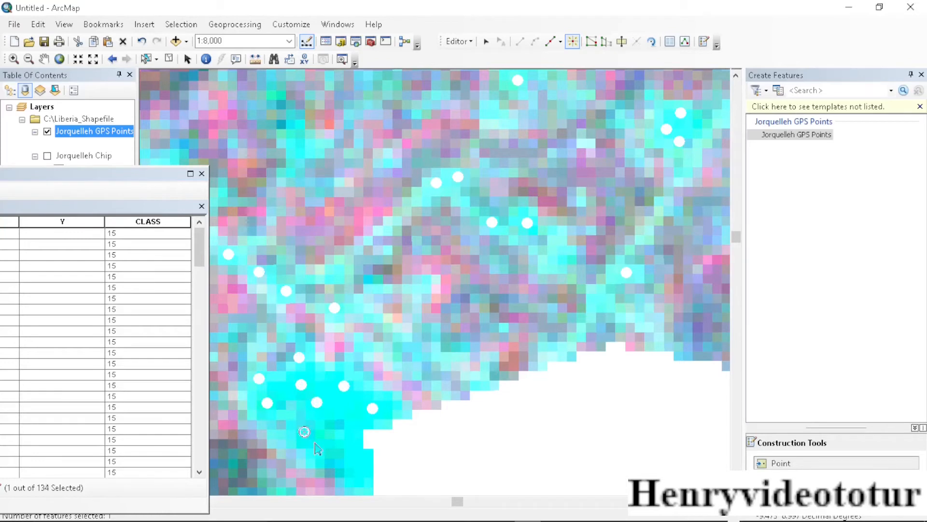
click(327, 455)
click(358, 481)
click(358, 462)
click(351, 434)
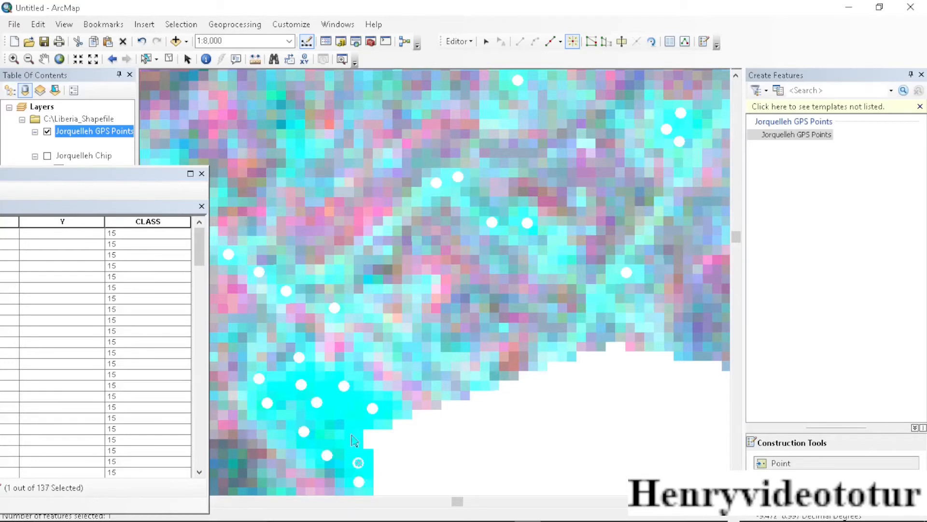
click(351, 408)
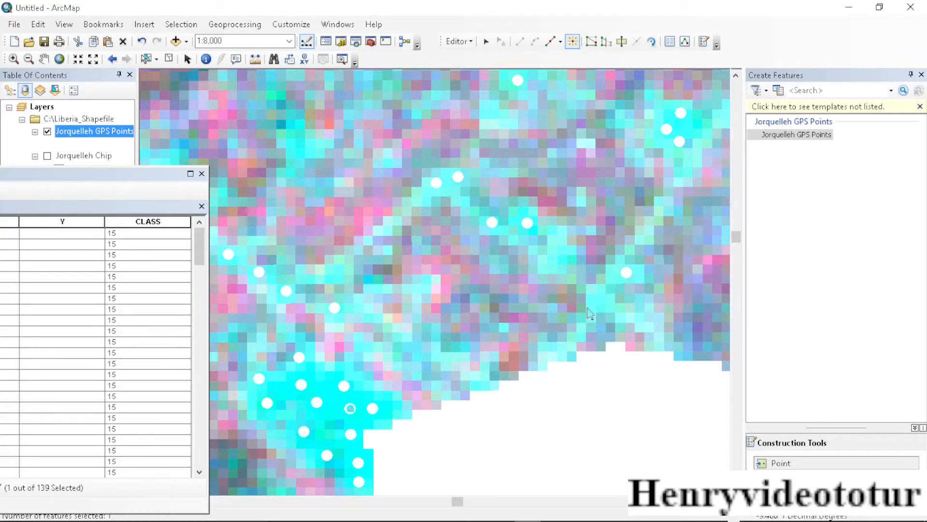
- Add three GPS points in the cyan edge area south of the large patch and one at the diagonal streak's northwest end
key(Down)
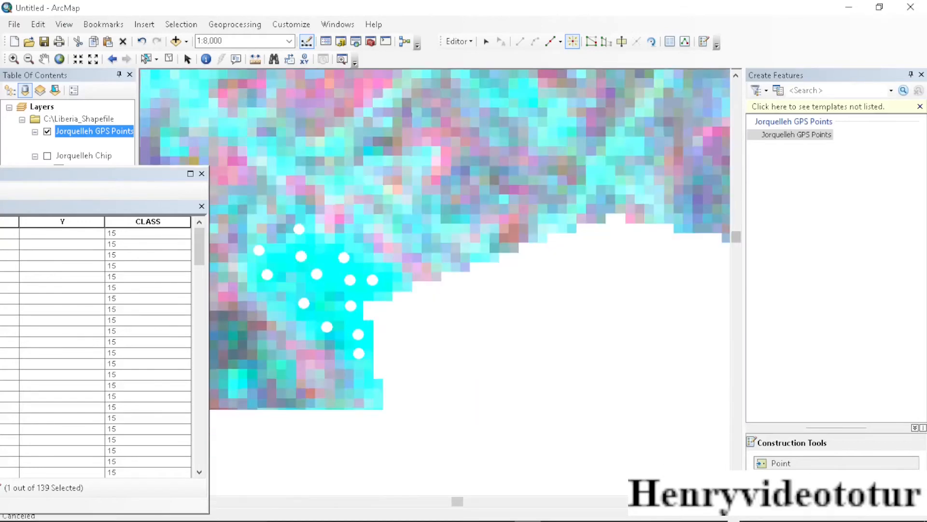
click(350, 419)
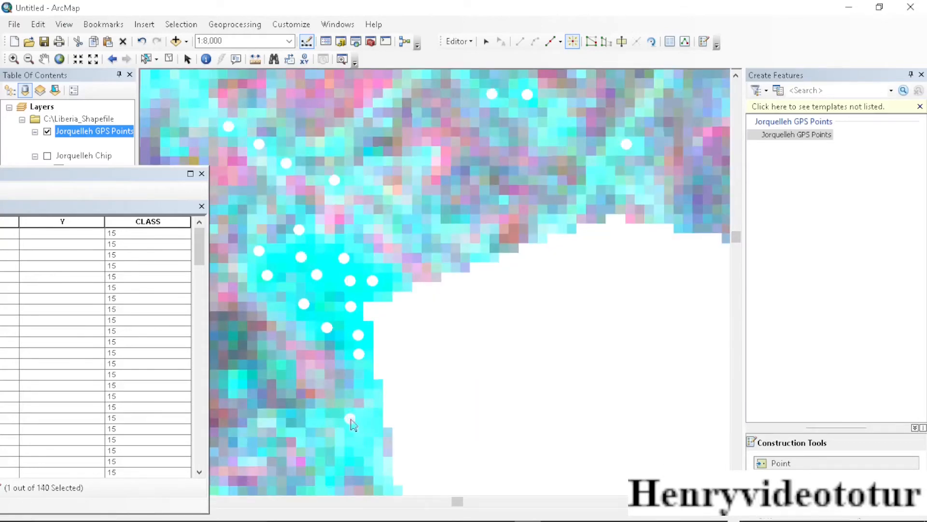
click(348, 457)
click(330, 478)
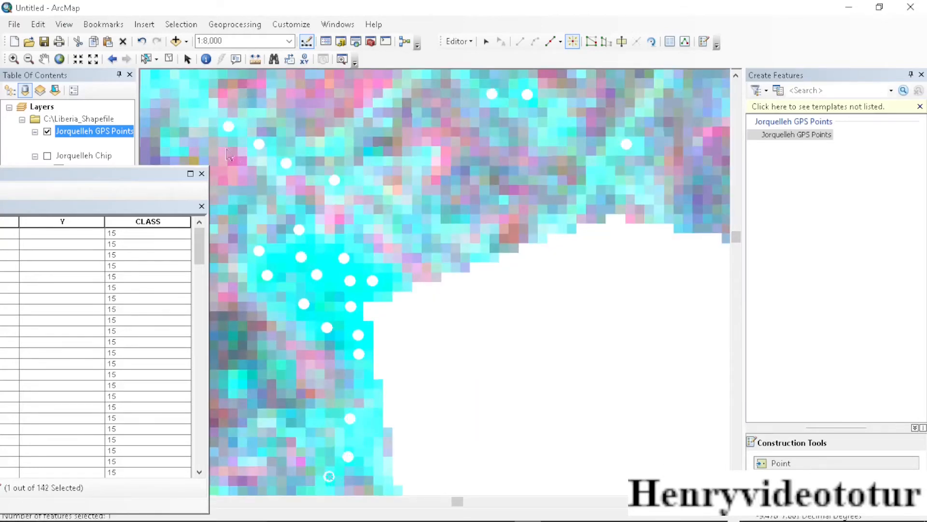
click(186, 81)
- Check the Jorquelleh GPS Points attribute table down to its last record
scroll(344, 235, up, 3)
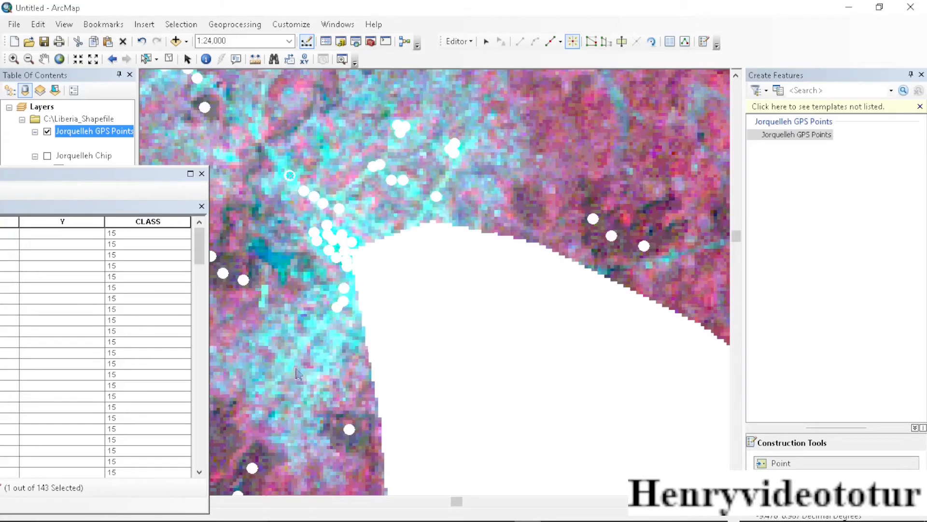
drag(102, 175, 274, 10)
scroll(167, 211, down, 20)
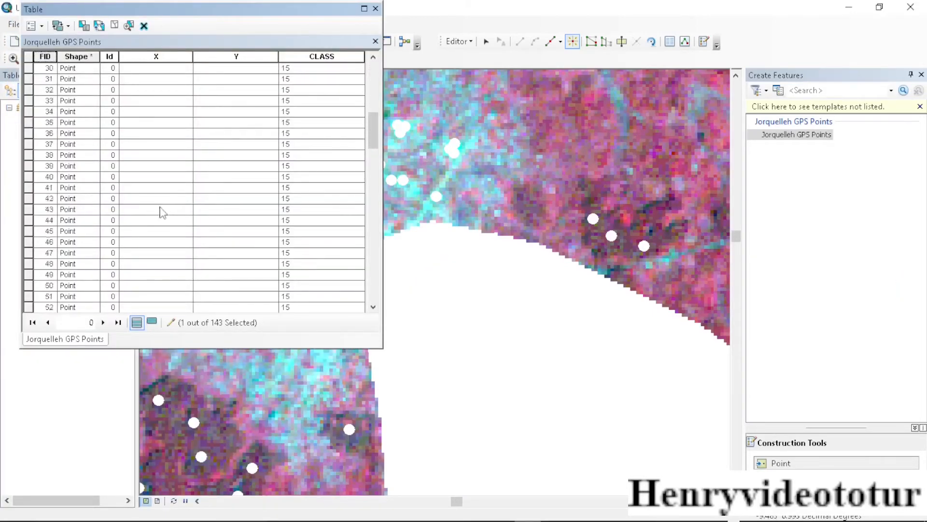
scroll(163, 216, down, 6)
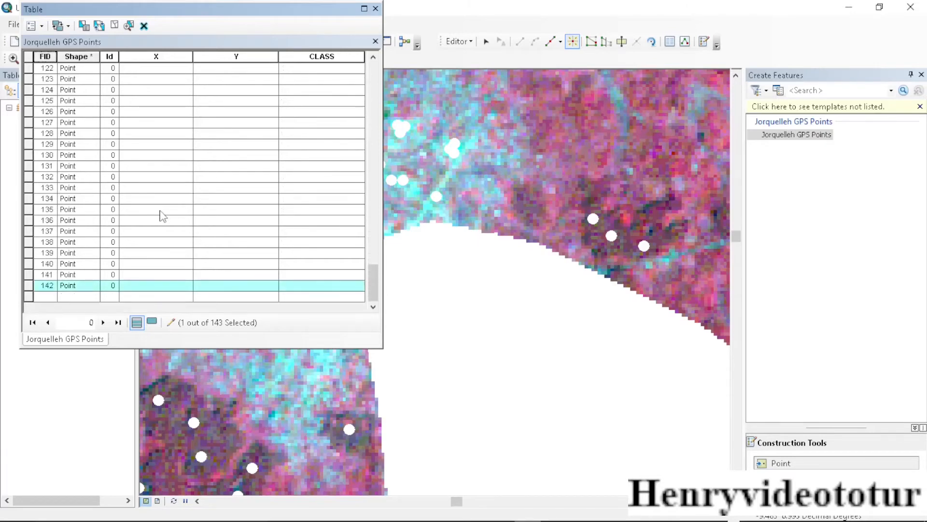
drag(211, 9, 3, 188)
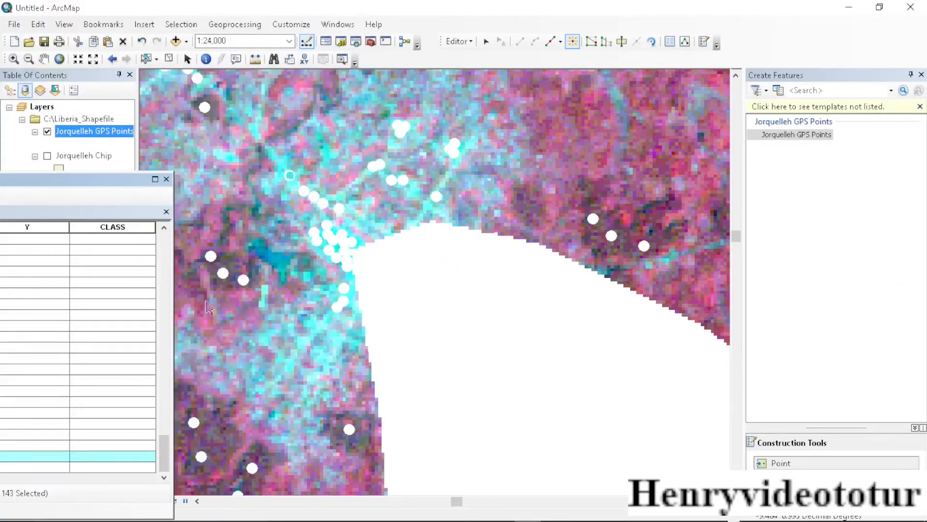
- Scatter eight GPS points over the mixed cyan area south of the large bright patch, west of the image edge
scroll(319, 348, down, 3)
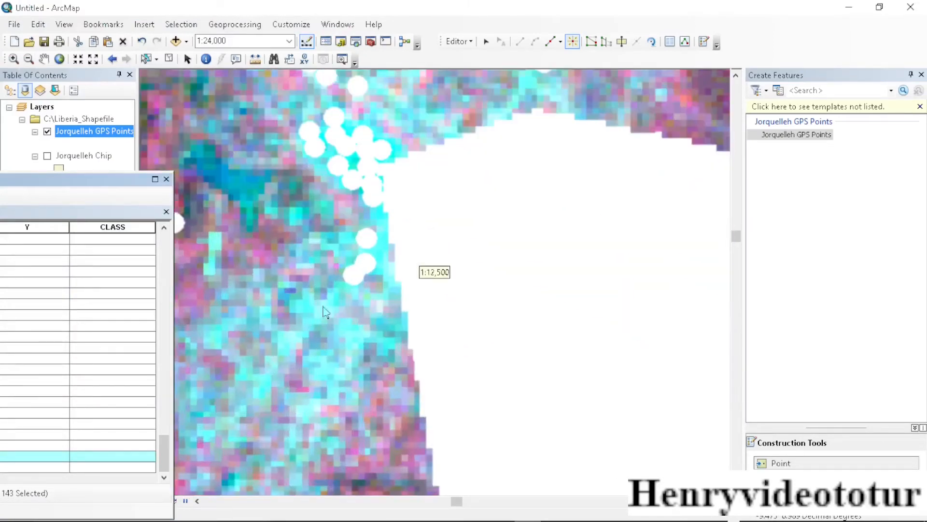
click(306, 302)
click(287, 344)
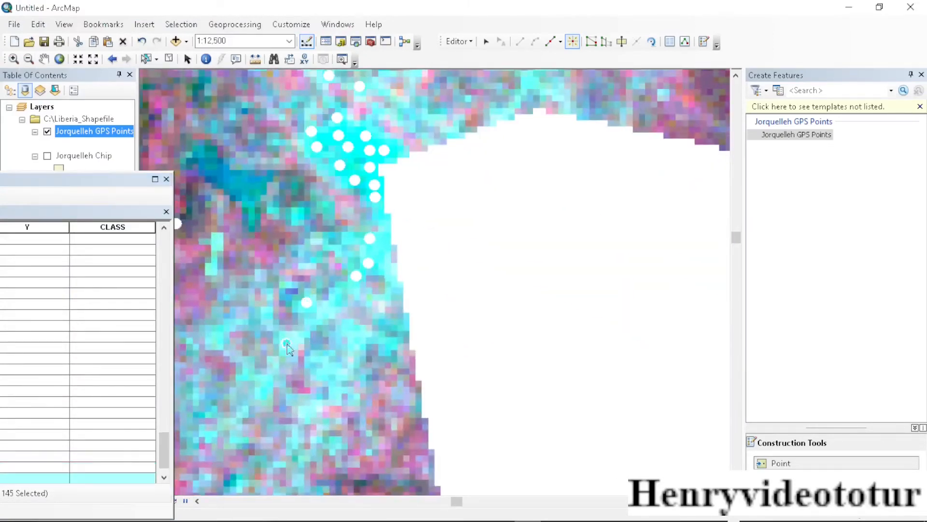
click(211, 336)
click(328, 373)
click(358, 336)
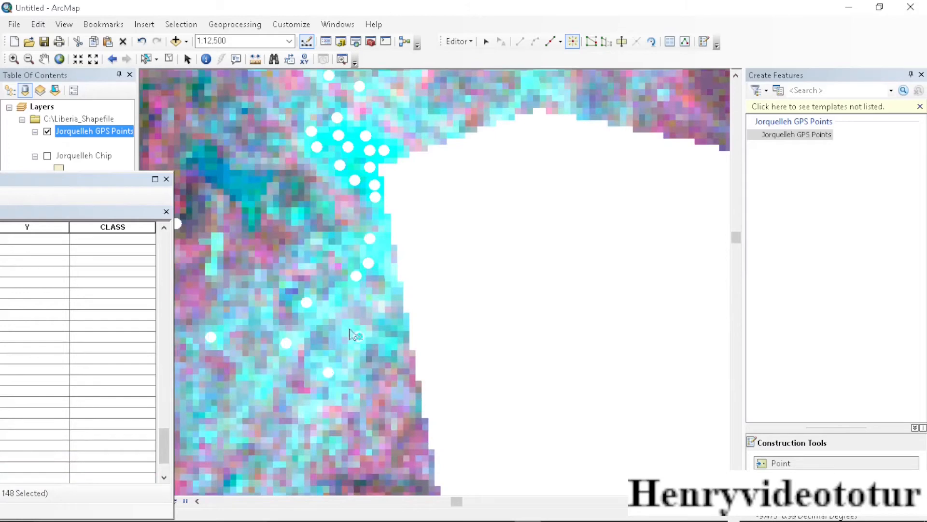
click(389, 344)
click(207, 436)
click(263, 387)
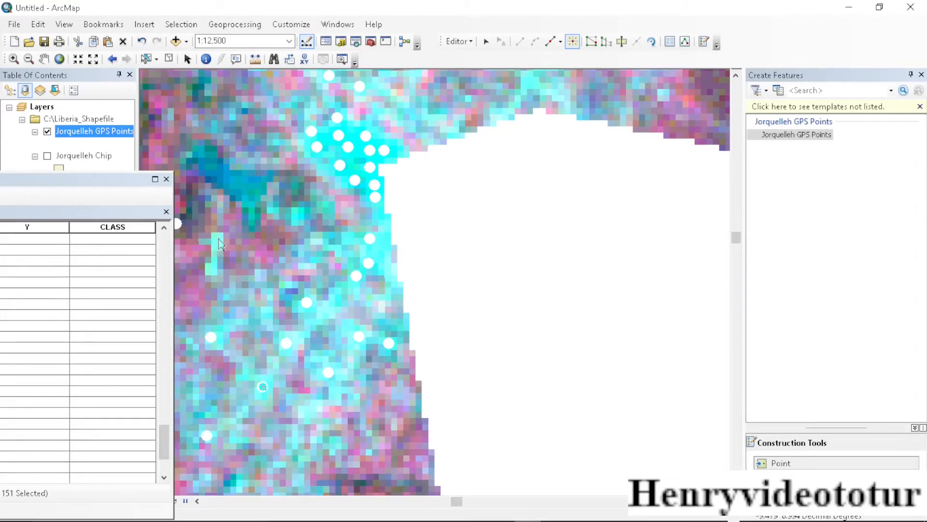
- Add two GPS points on the small bright vertical strip and four in the cyan area along the curved image edge northeast of the large patch
click(218, 238)
click(214, 269)
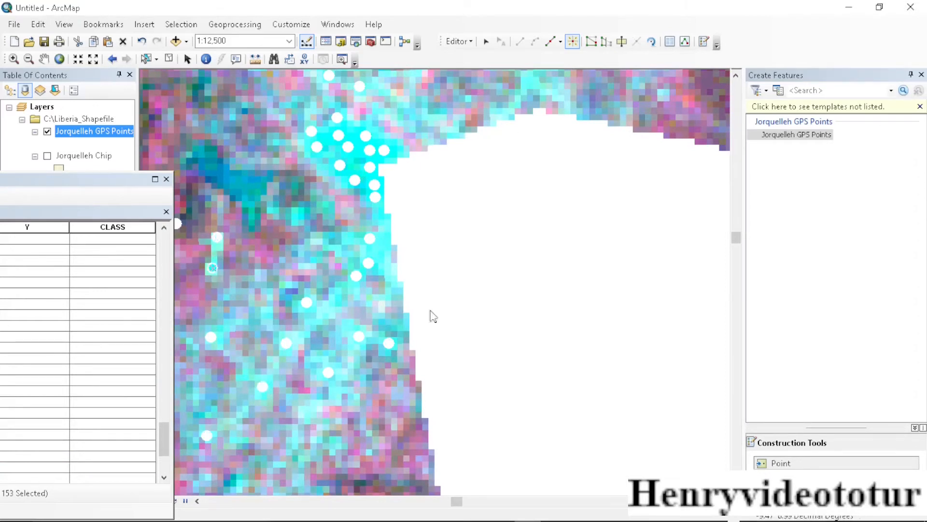
scroll(395, 146, up, 4)
scroll(395, 146, down, 6)
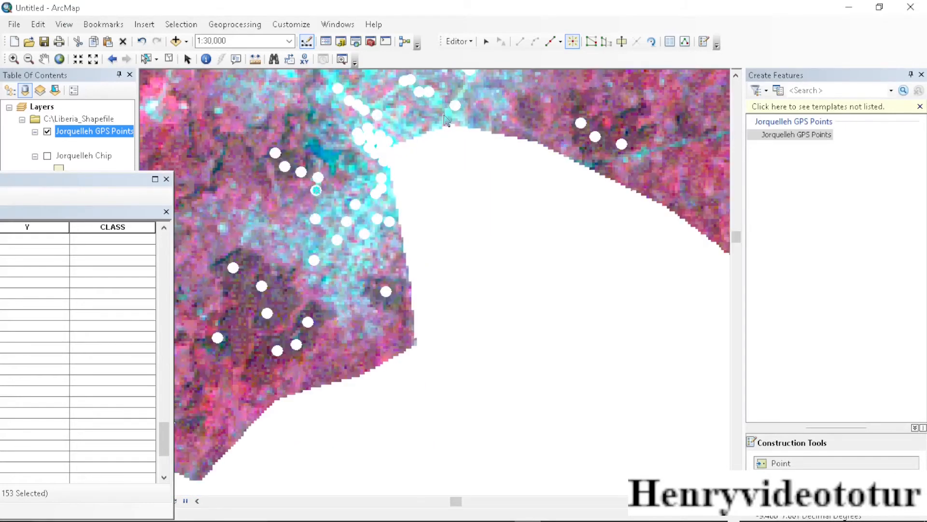
scroll(445, 119, up, 5)
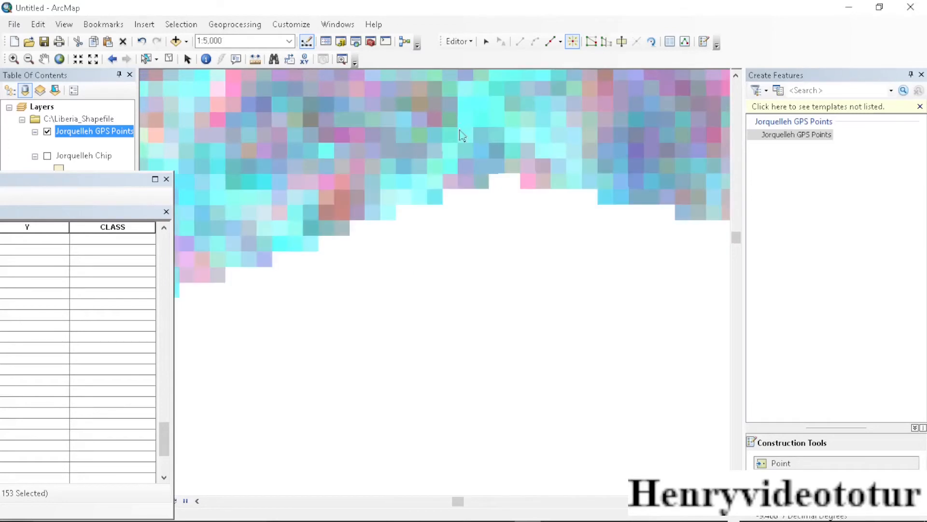
click(472, 103)
click(388, 181)
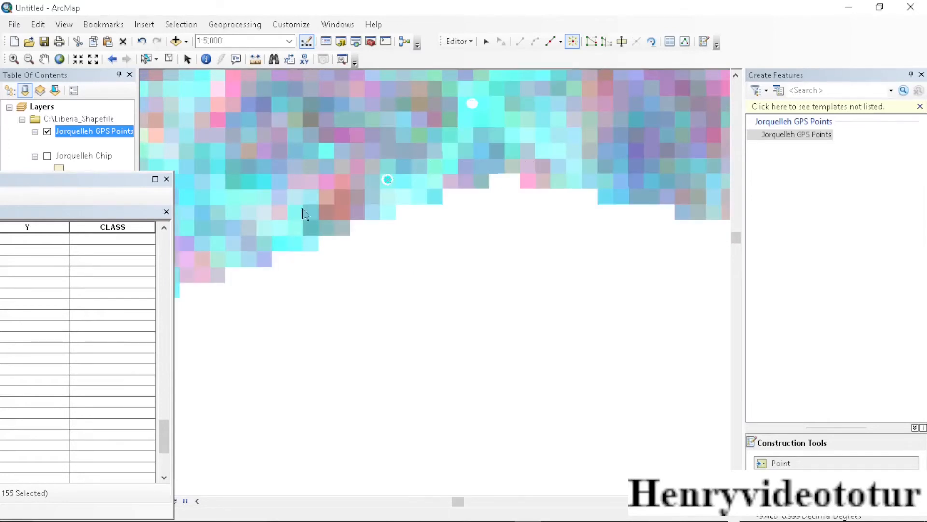
click(216, 194)
click(316, 231)
- Delete the last six GPS point records, FID 151 to 156, from the attribute table
scroll(317, 229, down, 2)
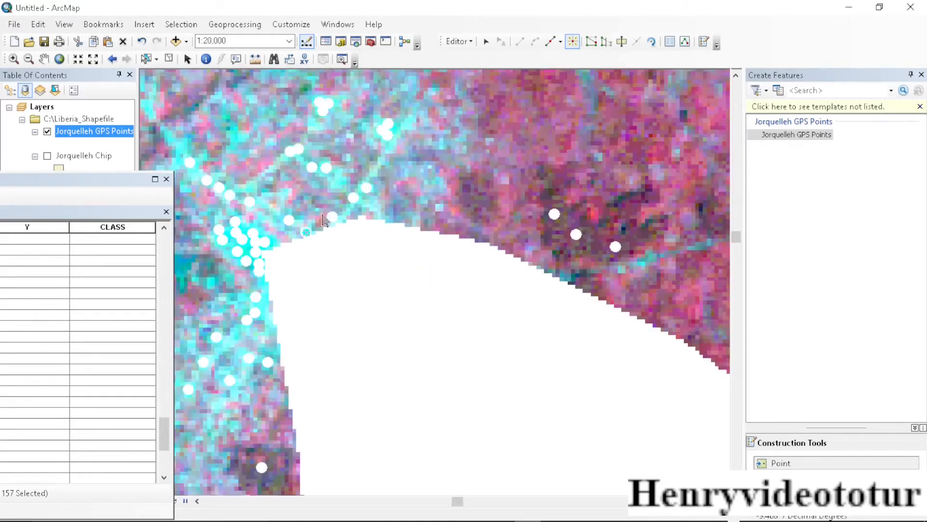
scroll(324, 215, down, 2)
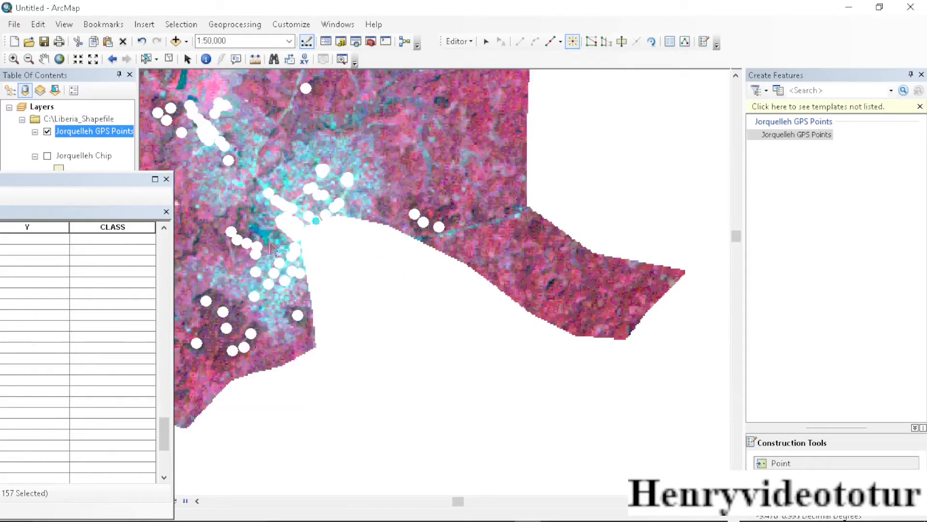
scroll(273, 250, down, 1)
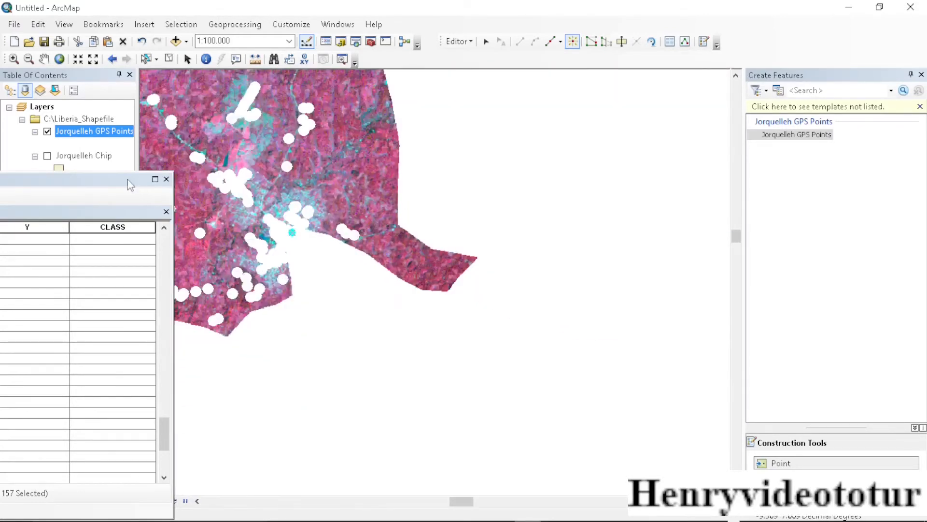
drag(128, 181, 478, 68)
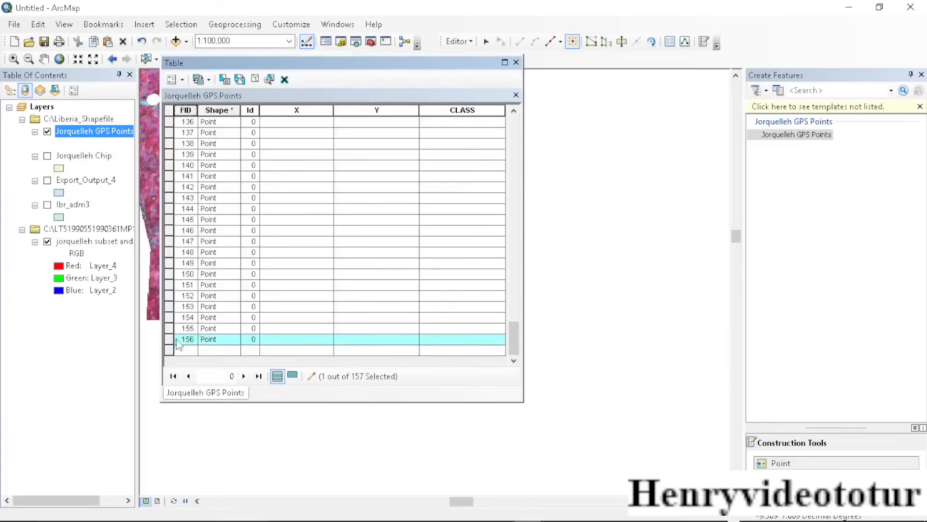
drag(170, 344, 174, 288)
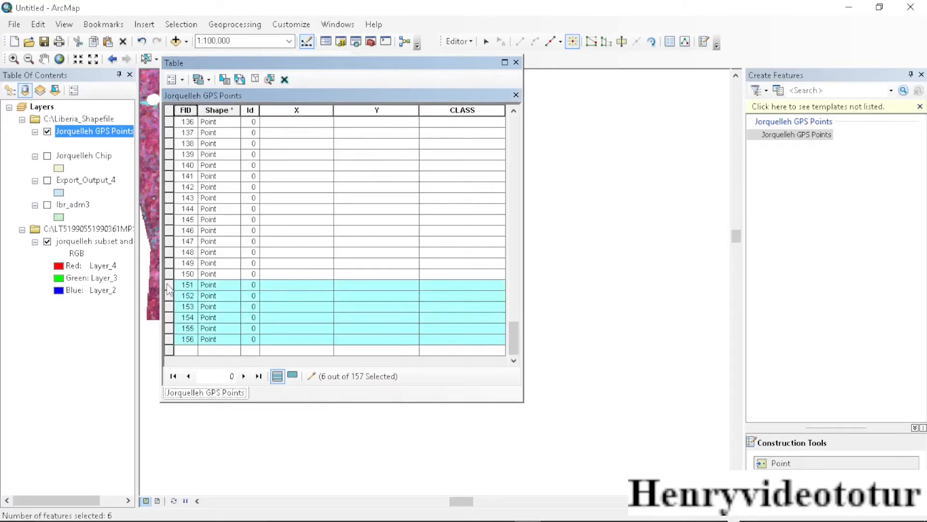
right_click(169, 289)
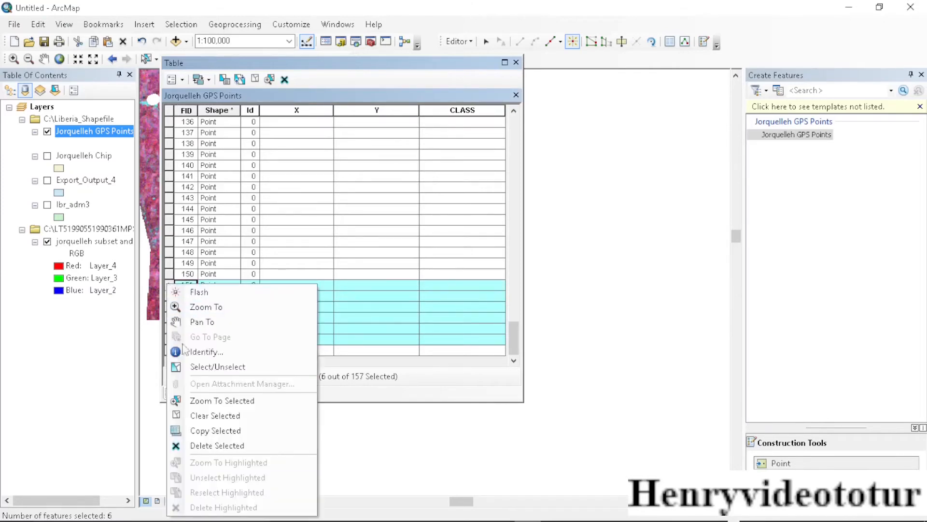
click(217, 445)
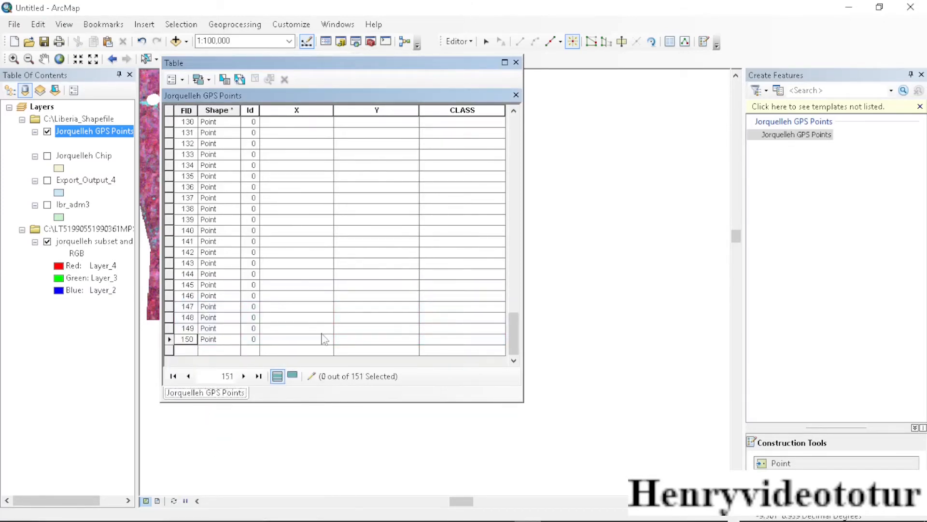
- Select the records without a class, FID 76 to 150, and open the Field Calculator for the CLASS field
drag(513, 335, 512, 247)
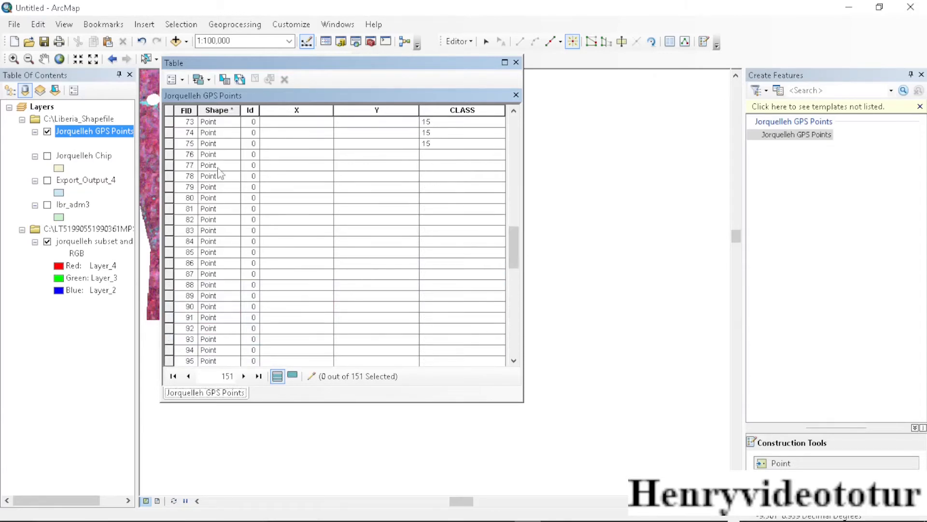
drag(170, 161, 201, 408)
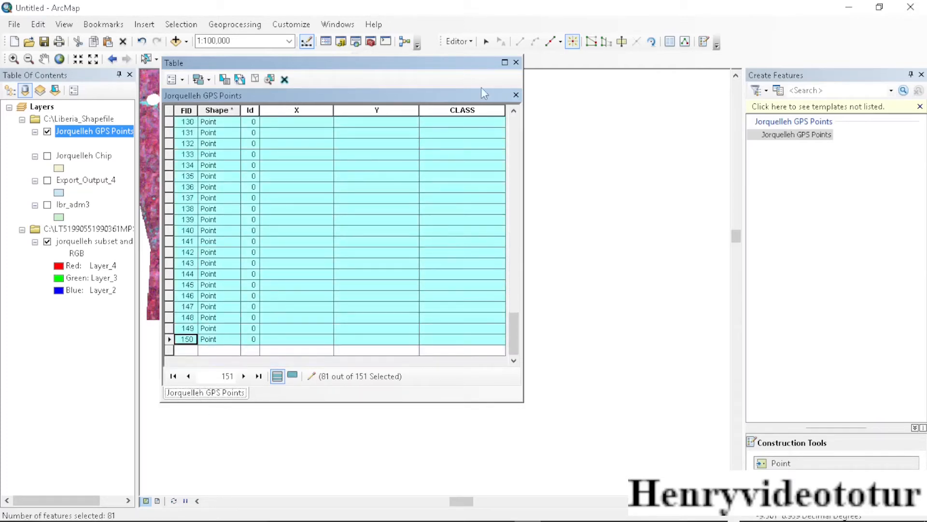
right_click(451, 107)
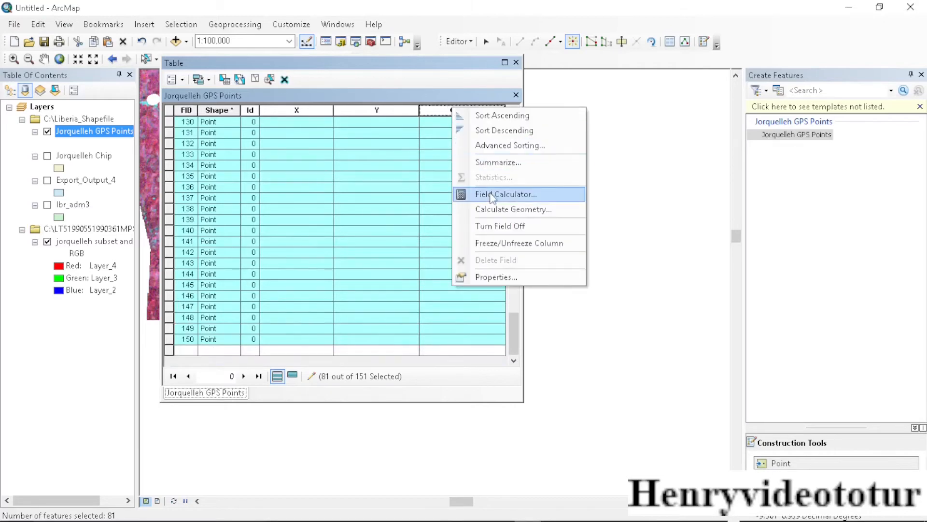
click(492, 194)
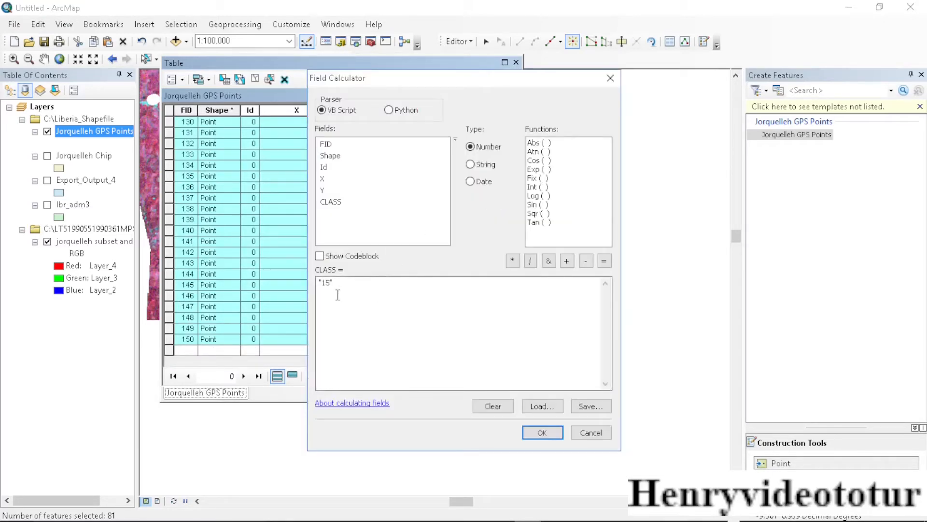
- Switch to ERDAS IMAGINE and look up the row number of the Settlements & Roads class in the supervised classification's table
mouse_move(448, 520)
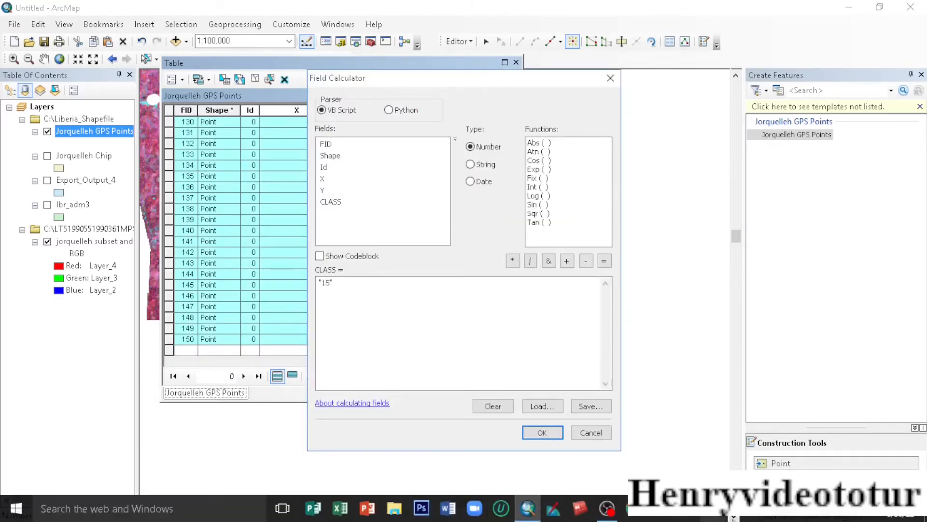
click(733, 518)
click(353, 510)
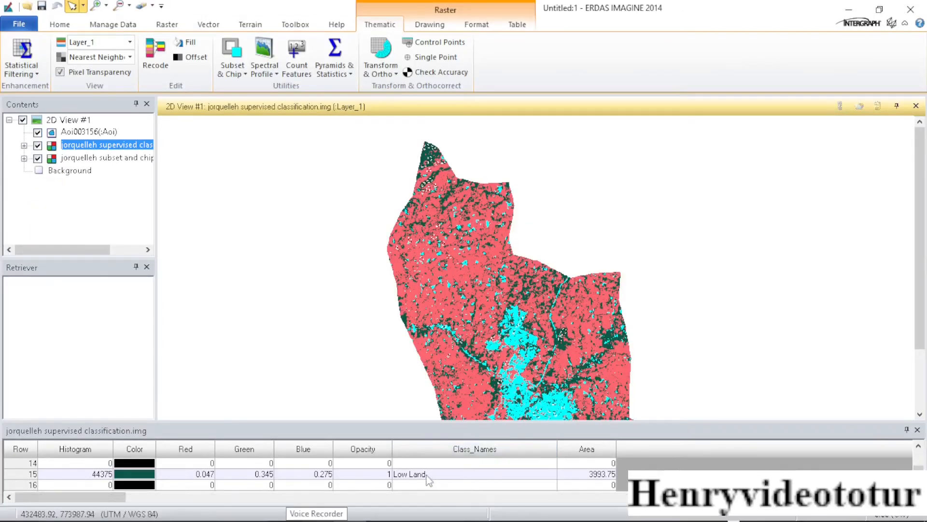
scroll(526, 469, down, 3)
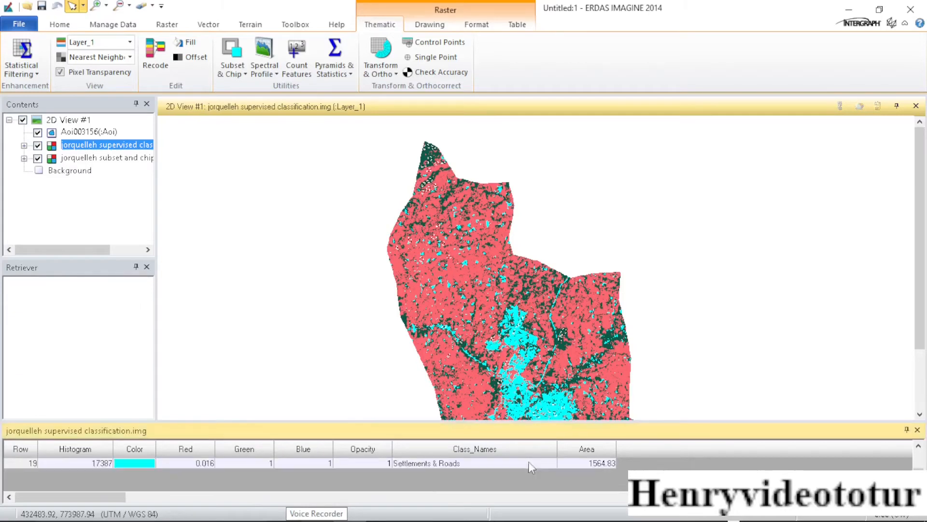
click(33, 462)
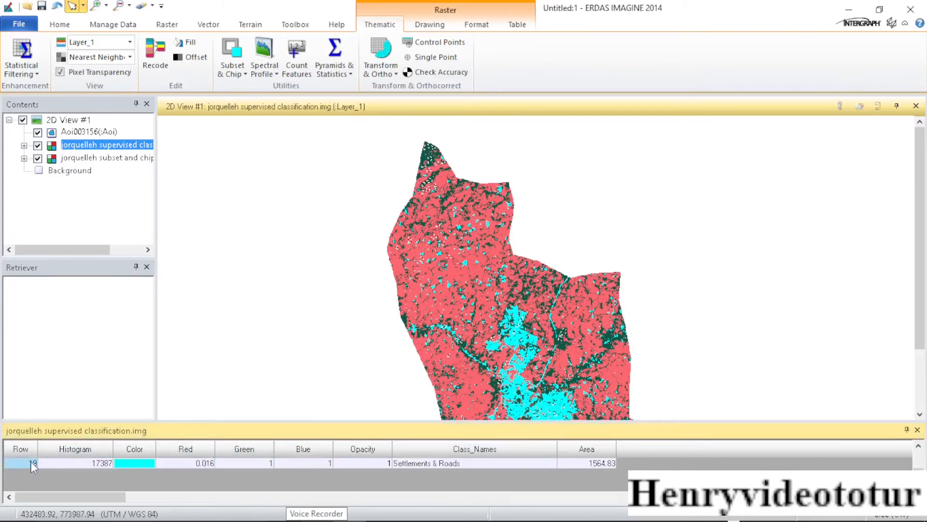
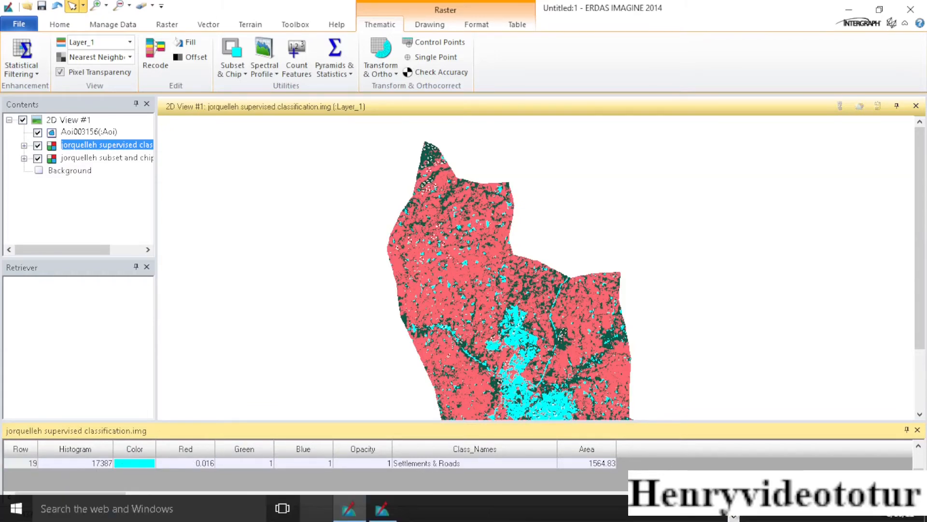
- Return to ArcMap and calculate CLASS as "19" for the selected records
click(734, 503)
click(527, 508)
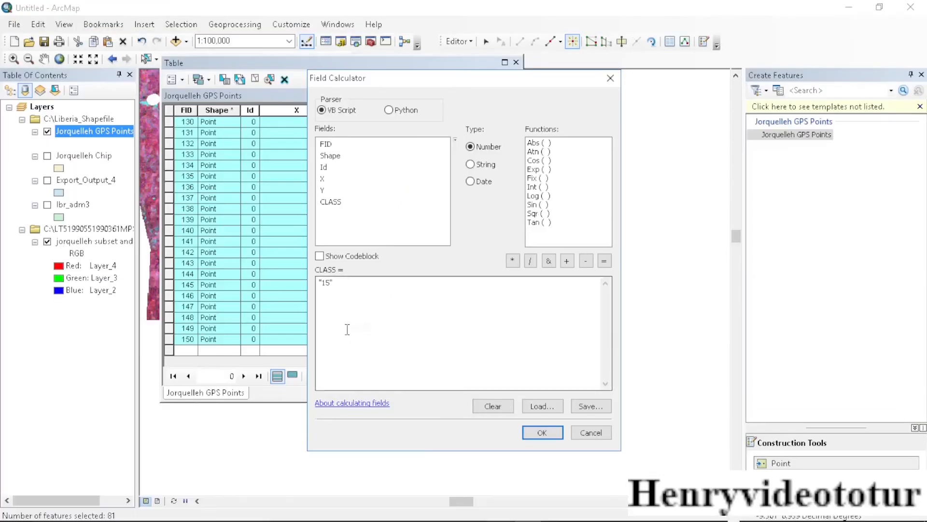
click(330, 285)
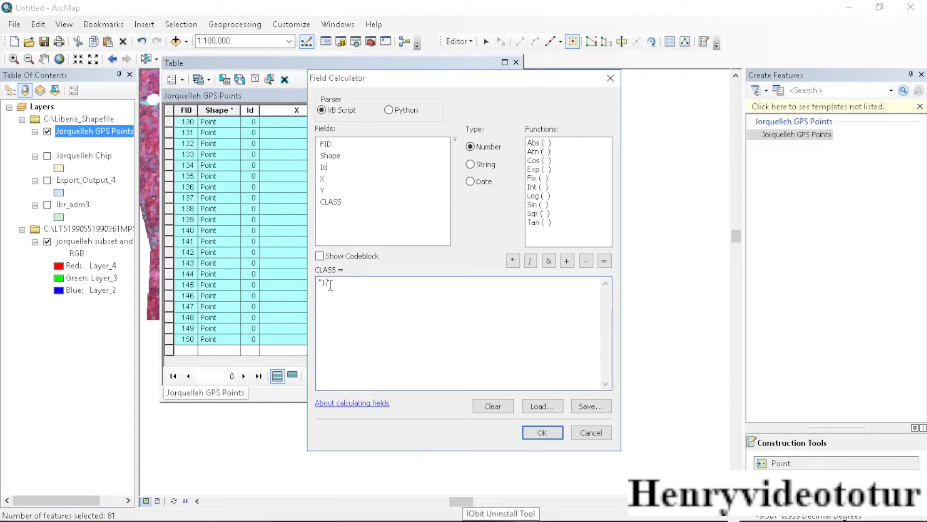
click(541, 432)
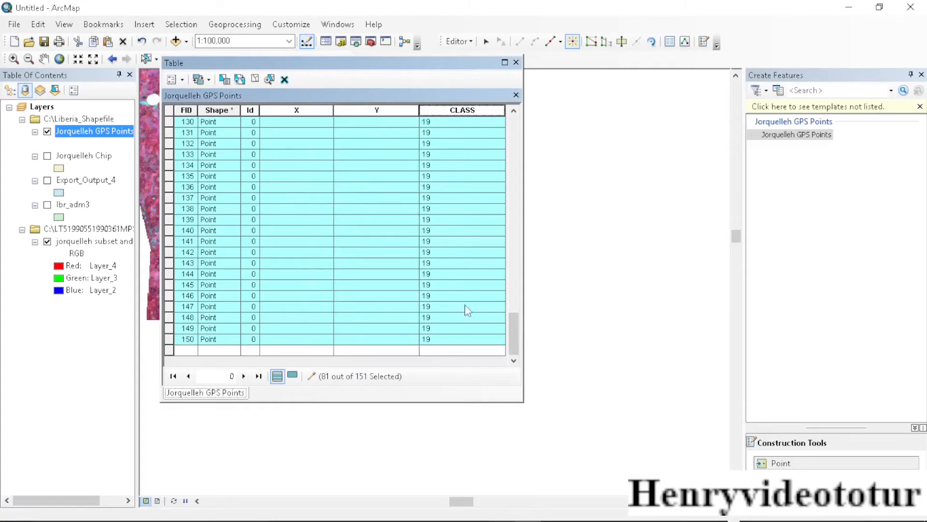
- Review the CLASS values from the last unselected records through the end of the selected ones
scroll(459, 268, up, 20)
scroll(466, 270, up, 2)
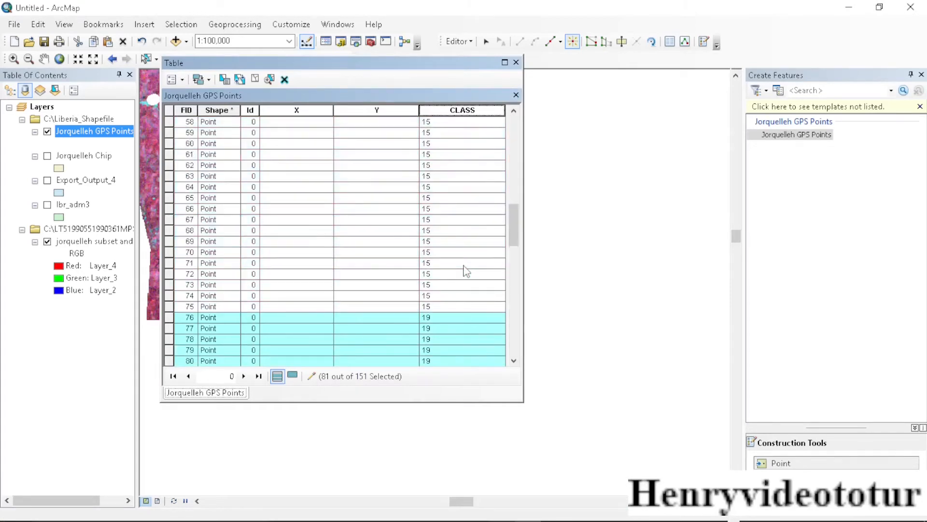
scroll(445, 326, down, 9)
scroll(443, 326, up, 5)
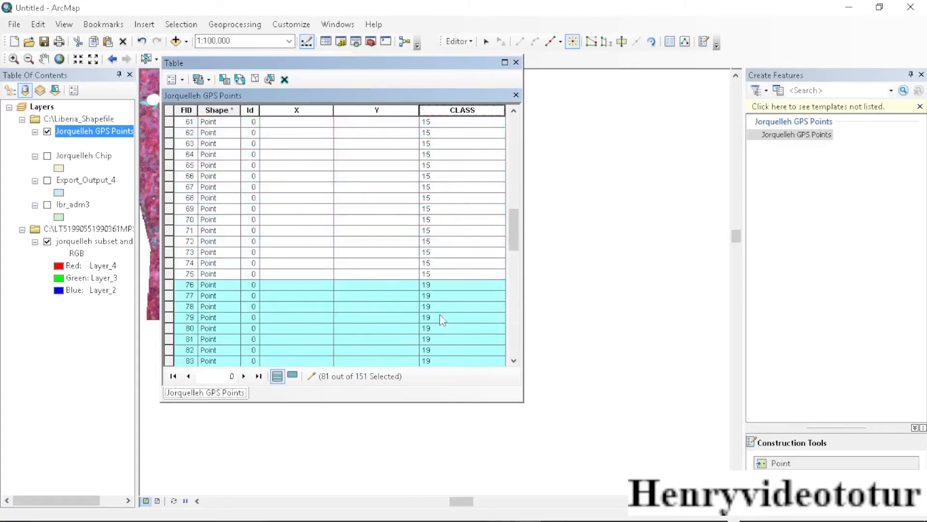
scroll(441, 318, down, 14)
scroll(440, 319, down, 5)
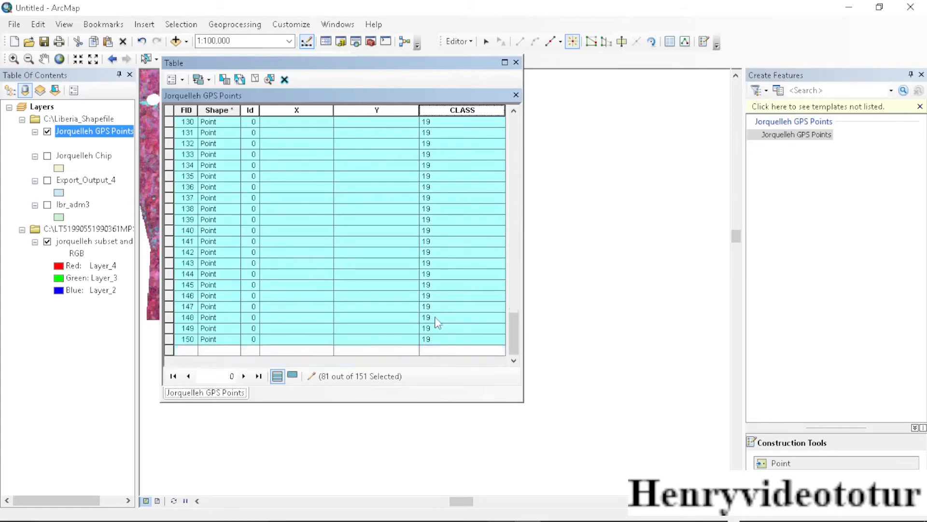
scroll(439, 319, up, 19)
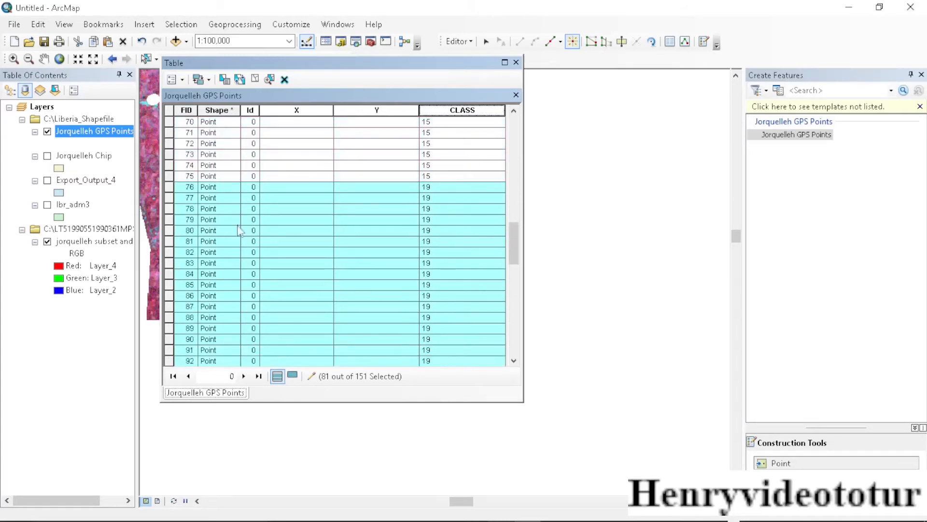
- Clear the record selection and stop editing Jorquelleh GPS Points, saving the edits
click(170, 115)
click(468, 42)
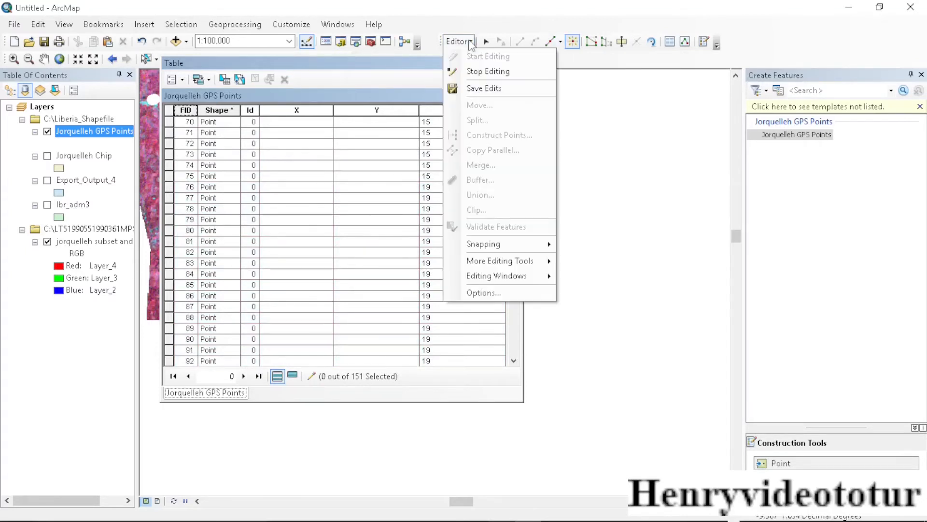
click(481, 71)
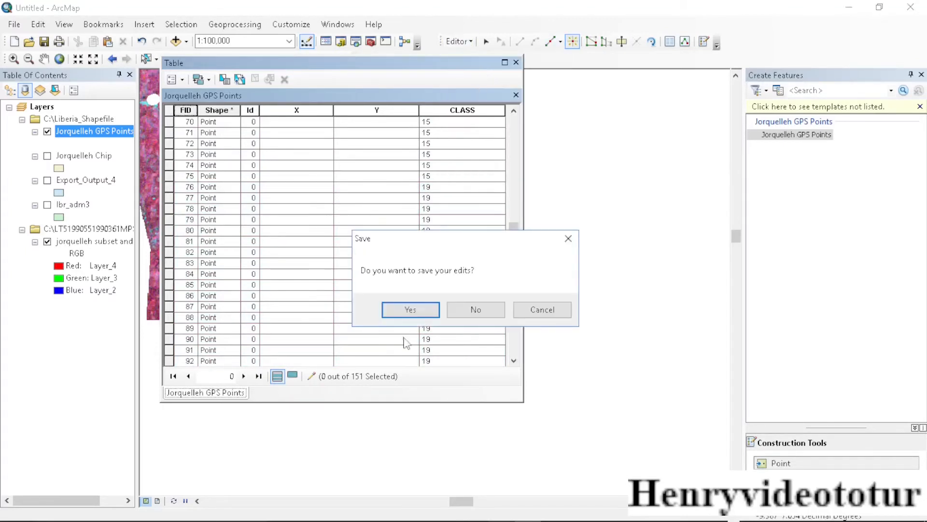
click(406, 309)
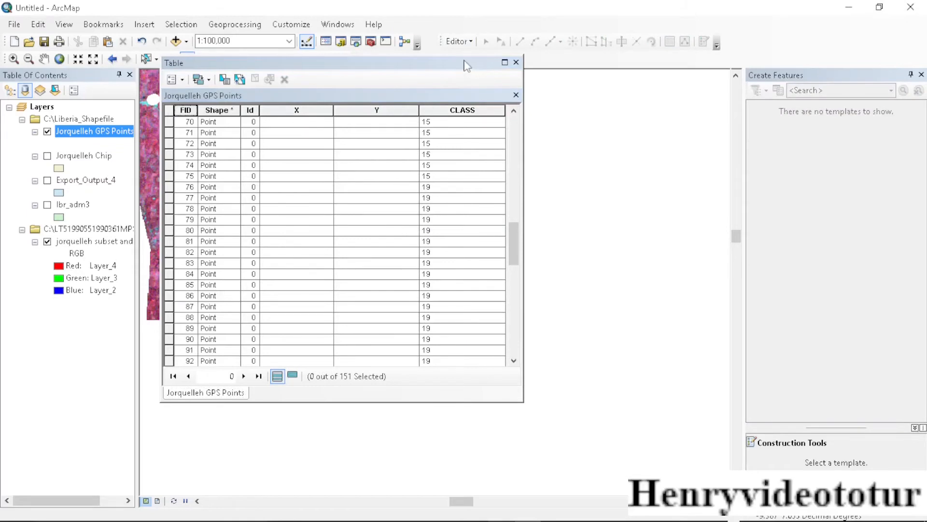
- Move the attribute table off the image and restart editing with the Jorquelleh GPS Points template active
drag(466, 63, 103, 194)
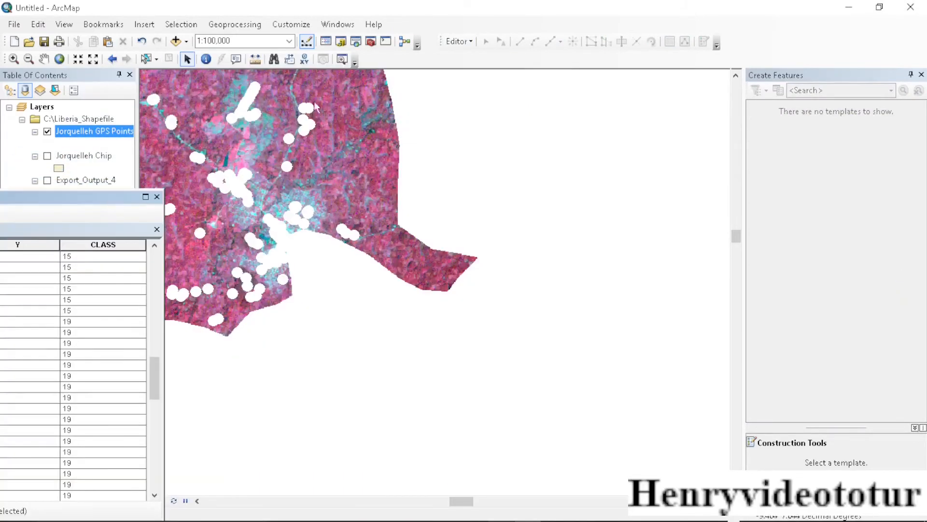
click(473, 42)
click(485, 56)
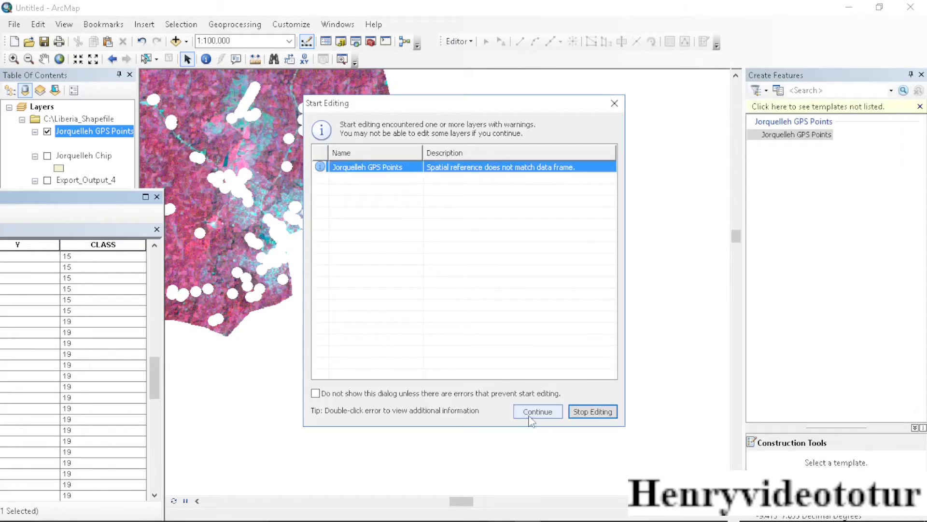
click(532, 413)
click(794, 136)
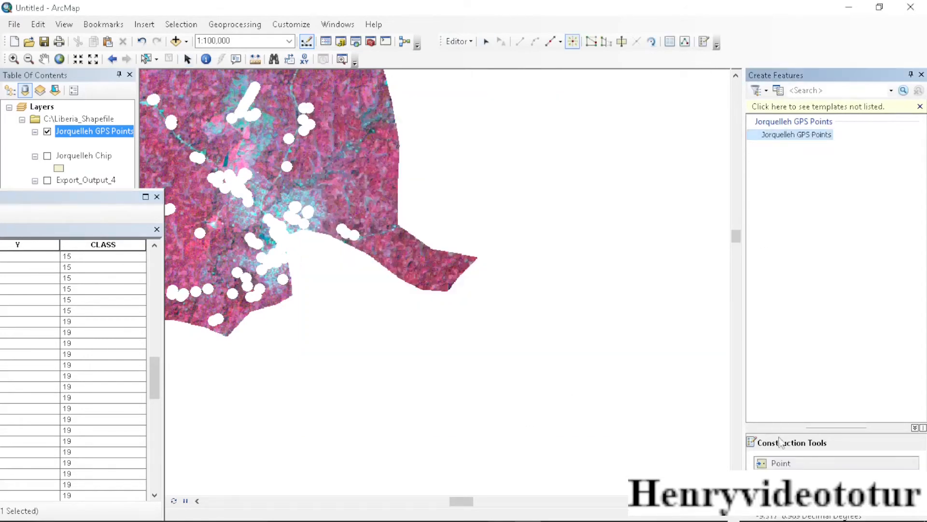
- Add two GPS points in the northern part of the image, the first on the small bright pink patch
scroll(435, 271, up, 5)
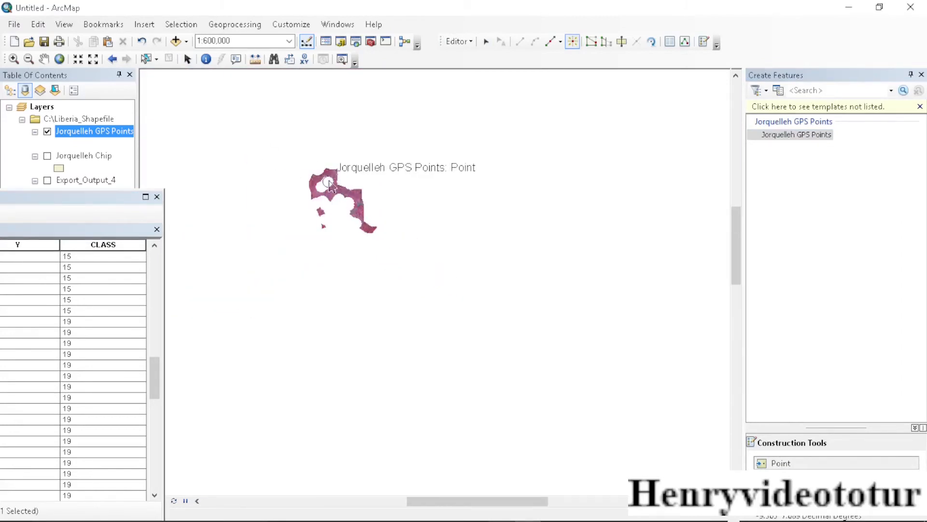
scroll(332, 188, down, 8)
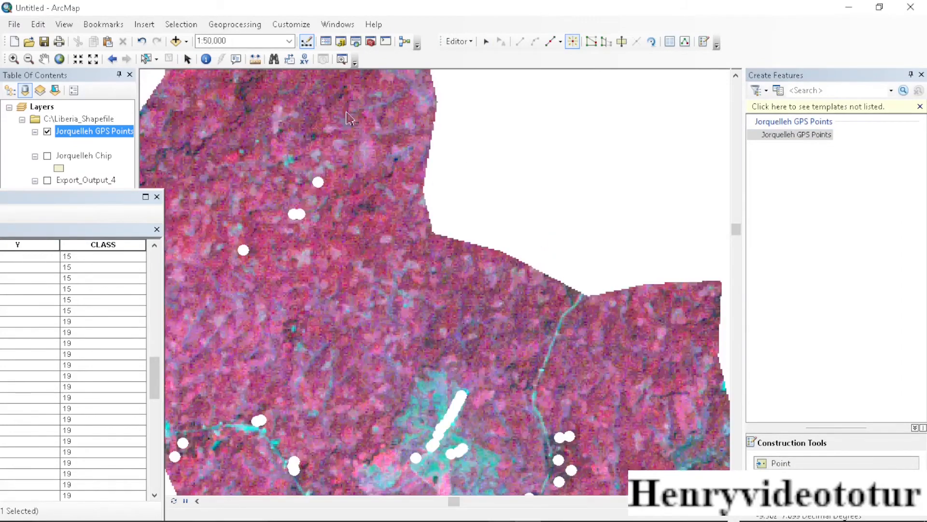
scroll(231, 151, down, 4)
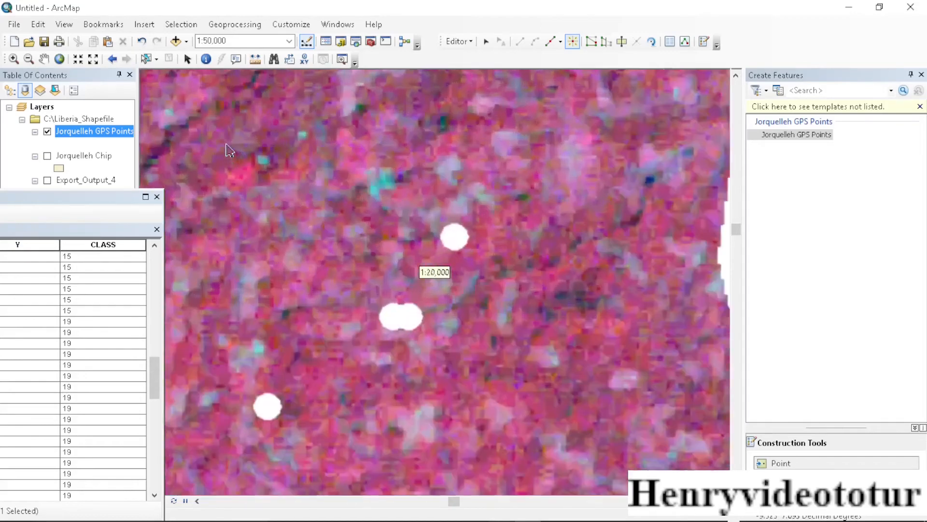
click(248, 197)
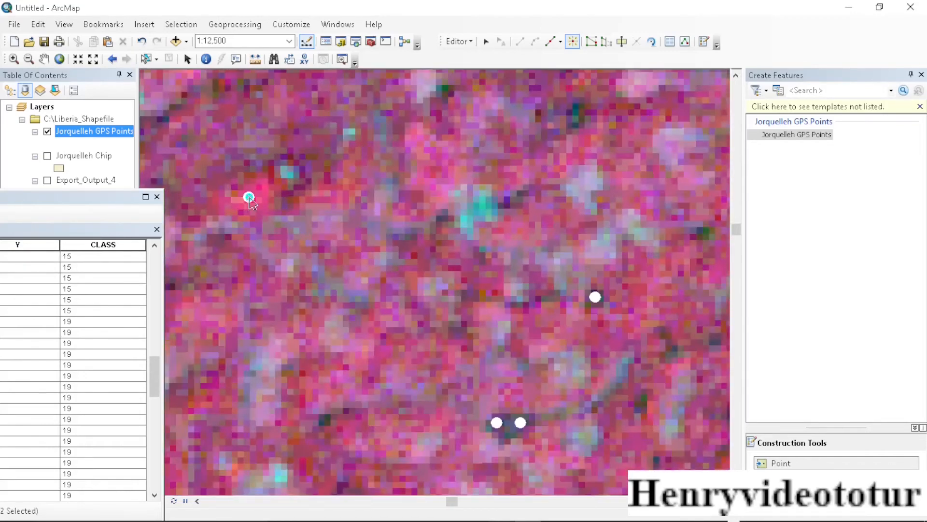
click(415, 131)
- Digitize six points along the bright red-pink strip near the image's northwestern edge, just below the dark band
scroll(497, 294, down, 1)
scroll(498, 294, up, 4)
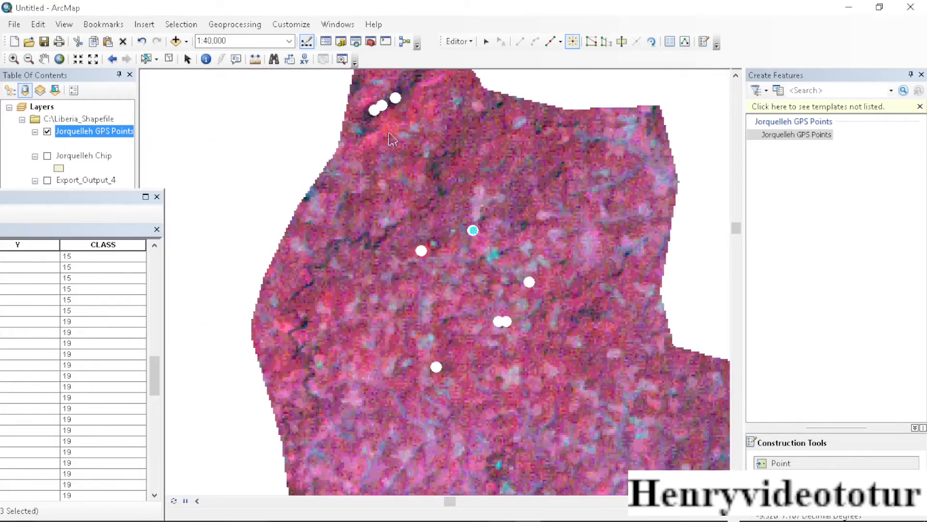
scroll(392, 139, up, 1)
scroll(392, 138, down, 5)
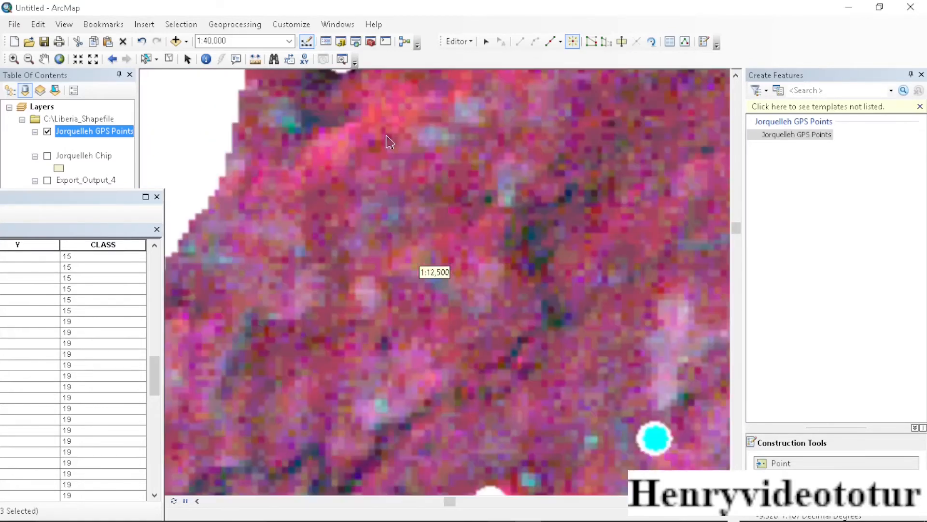
click(322, 154)
click(341, 143)
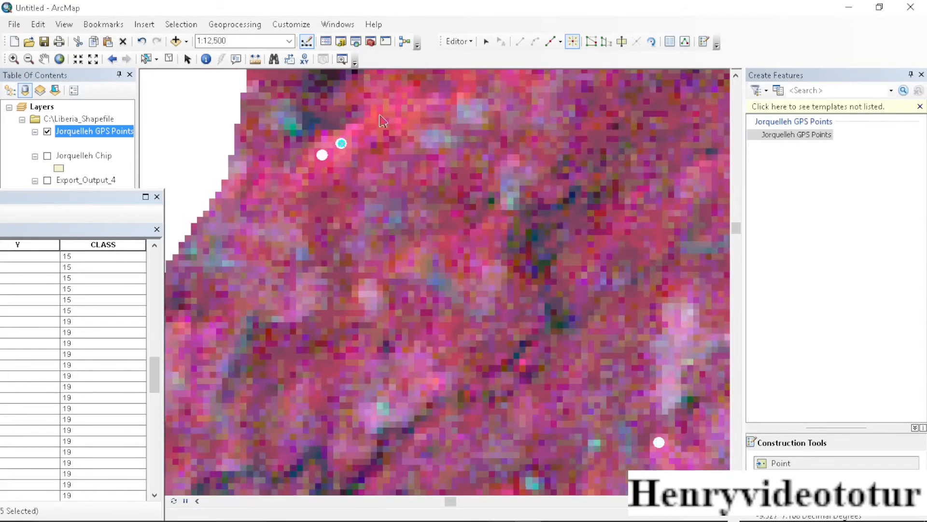
click(379, 115)
click(369, 95)
click(406, 93)
click(400, 125)
- Place more points on the bright red patch just east of the red-pink strip
scroll(401, 124, down, 3)
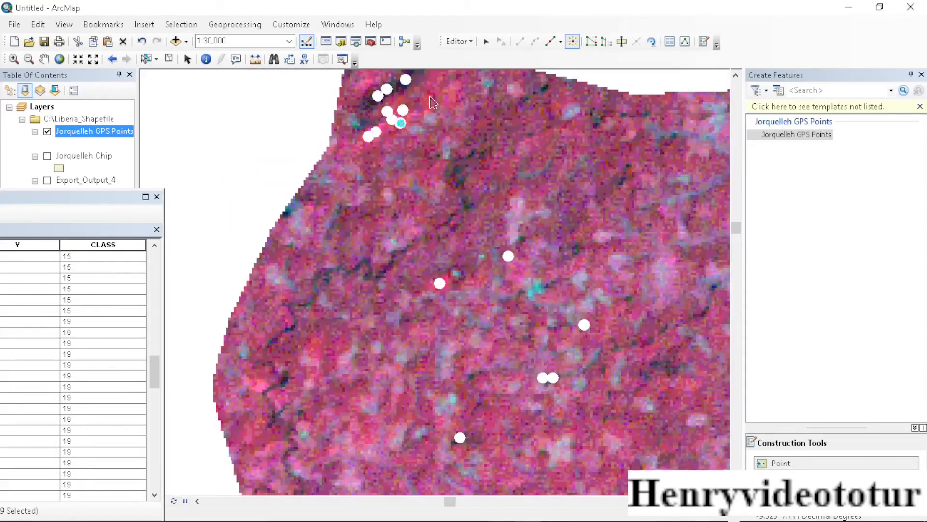
scroll(432, 103, up, 2)
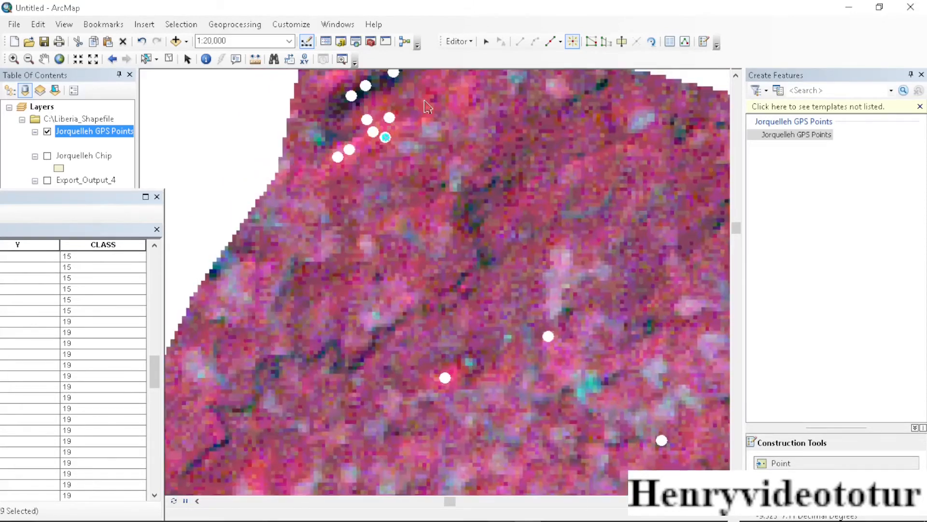
scroll(425, 101, up, 2)
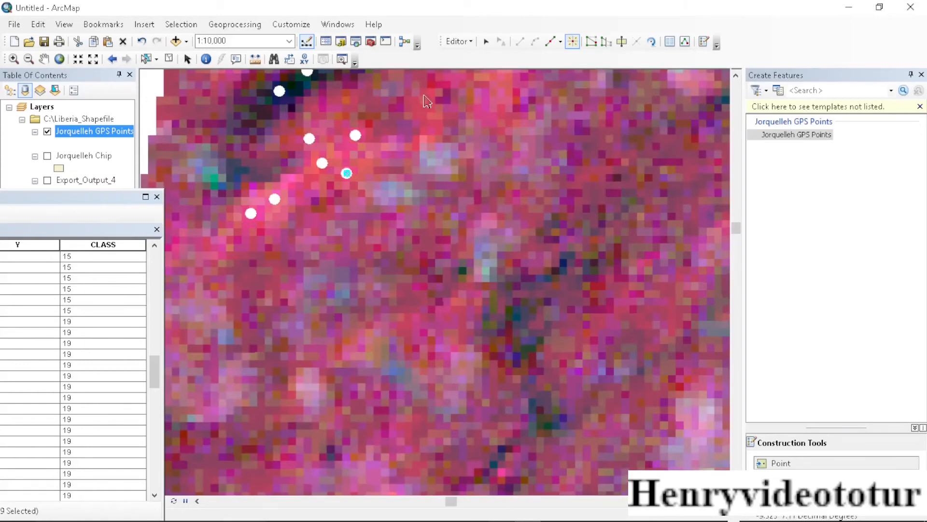
click(424, 94)
click(425, 124)
- Digitize three points on reddish pixels near the image's western edge, two on the bright patch and one to its northwest
scroll(498, 83, down, 2)
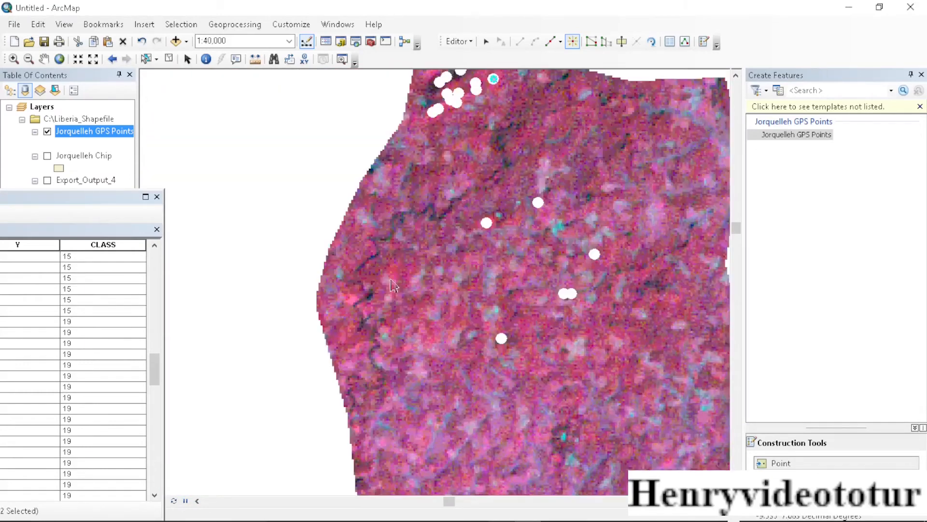
scroll(397, 282, up, 5)
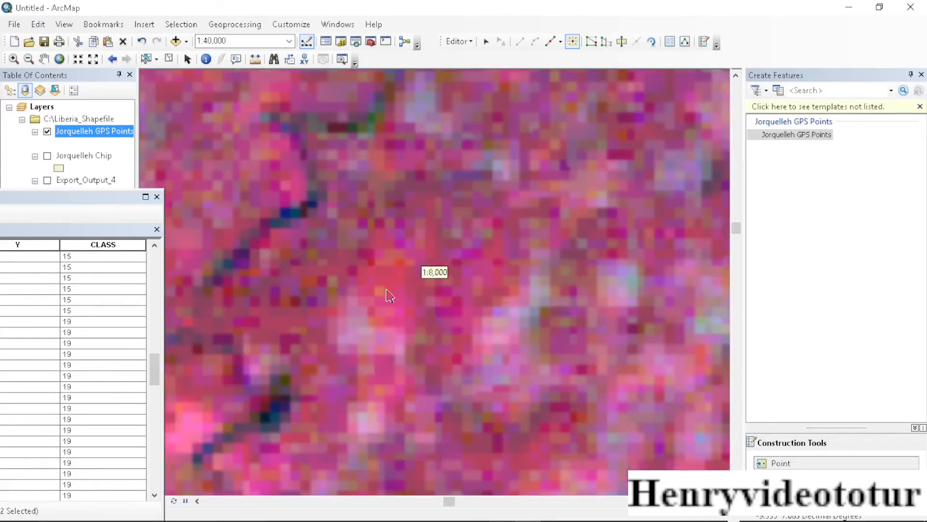
click(380, 276)
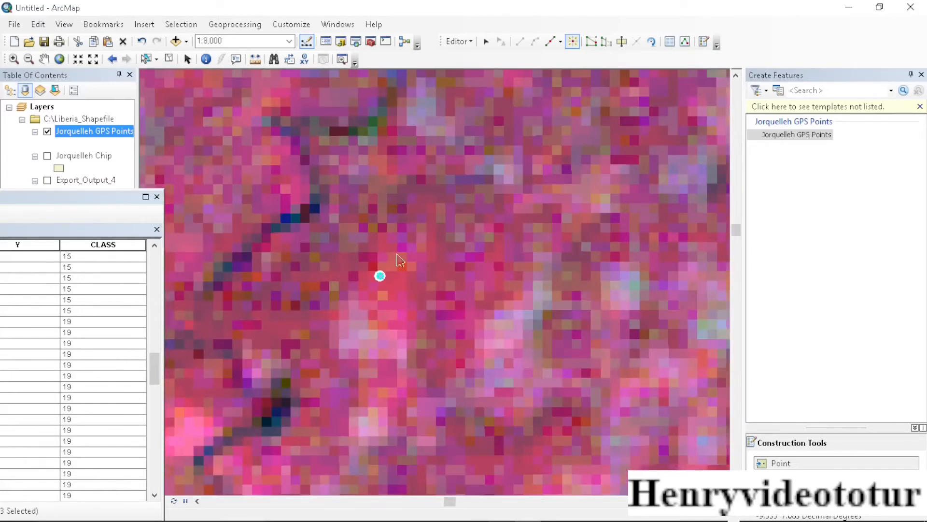
click(394, 254)
click(275, 100)
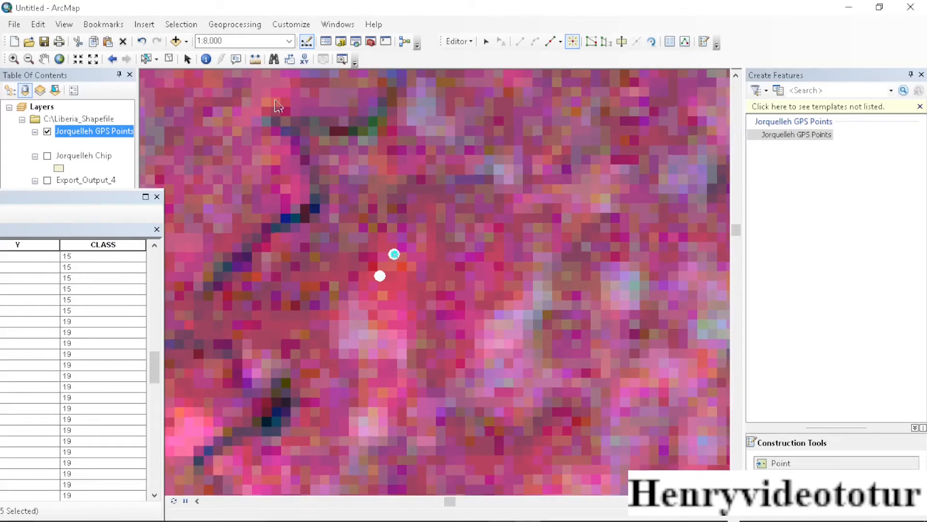
- Place two points side by side on the bright pink patch in the northern tip, between the dark bands
scroll(420, 225, up, 5)
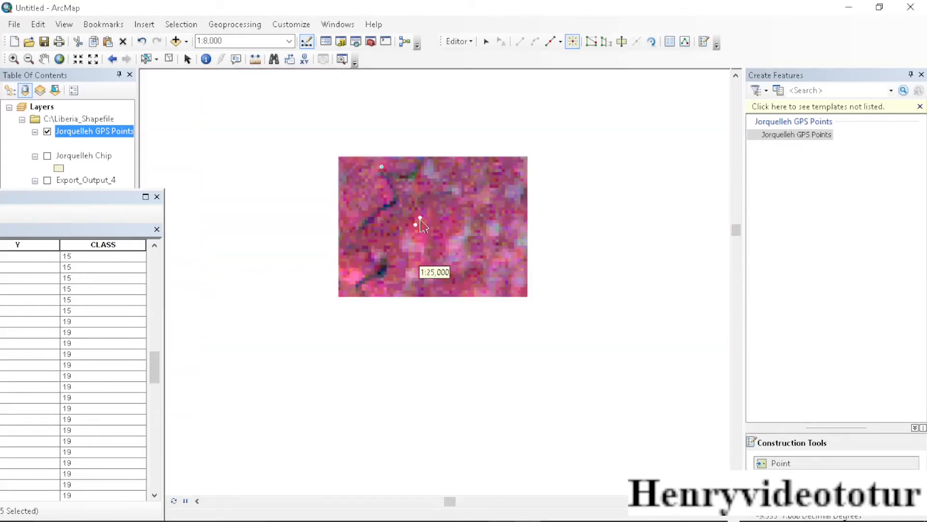
scroll(422, 225, up, 3)
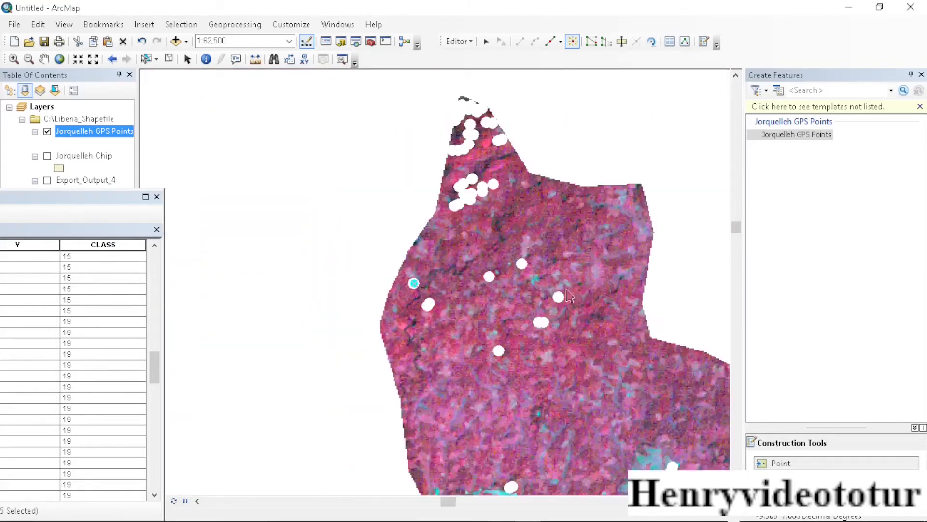
scroll(489, 145, down, 5)
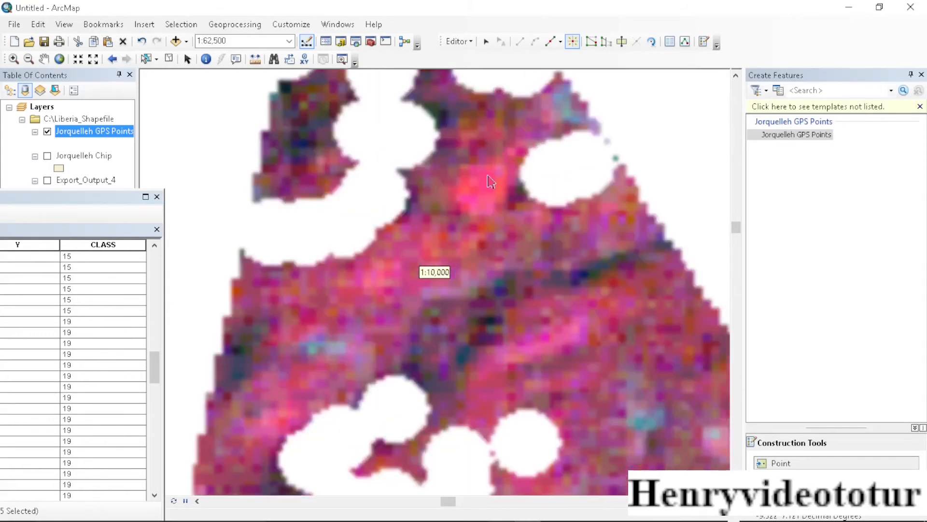
click(474, 184)
click(499, 184)
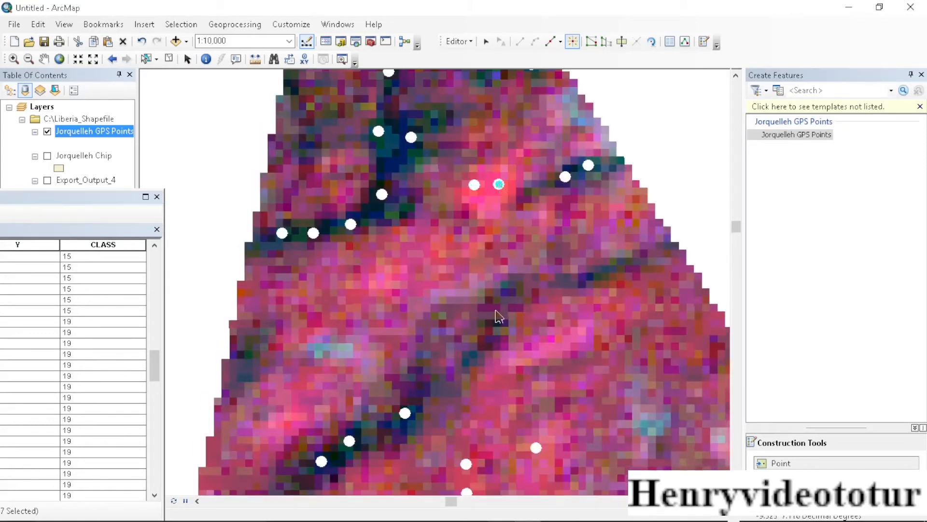
- Add a point on the pink area near the image's eastern edge, below the existing edge point
scroll(608, 331, up, 4)
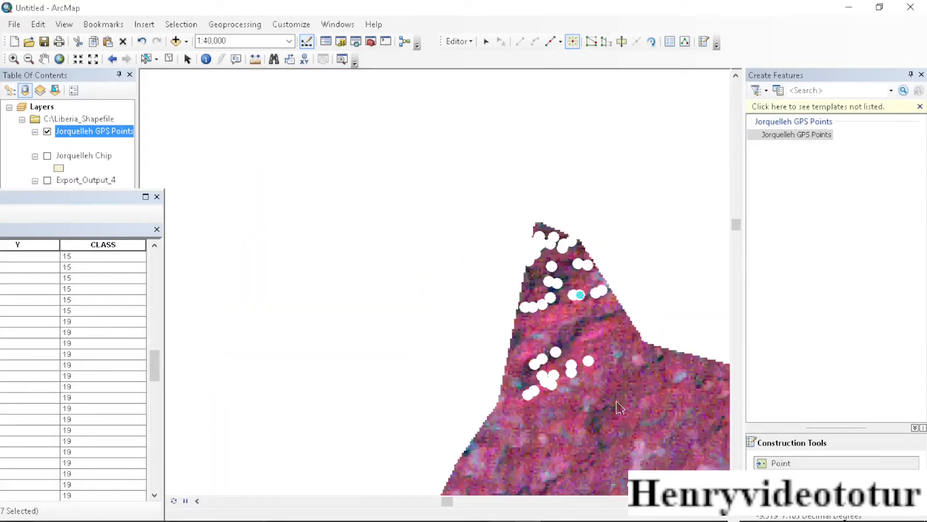
key(Down)
key(Down)
key(Down)
key(Down)
key(Down)
key(Down)
key(Down)
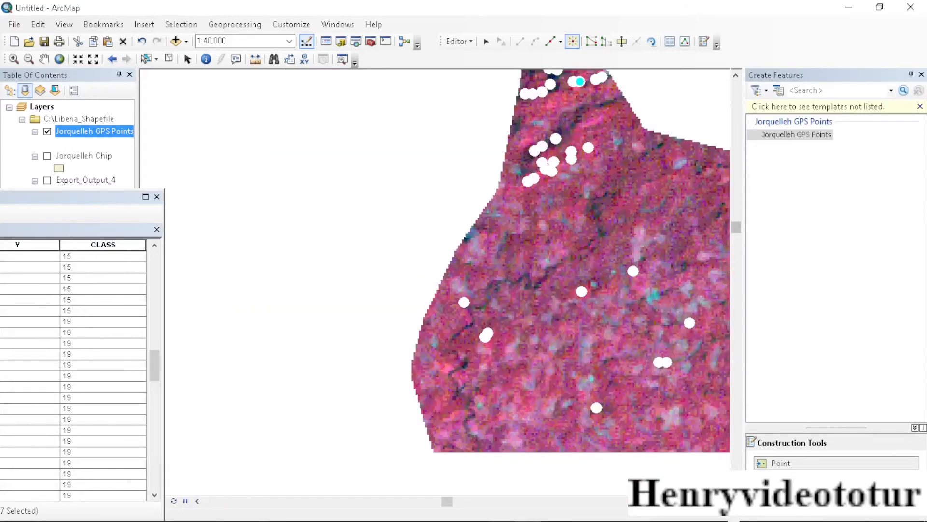
key(Down)
key(Down)
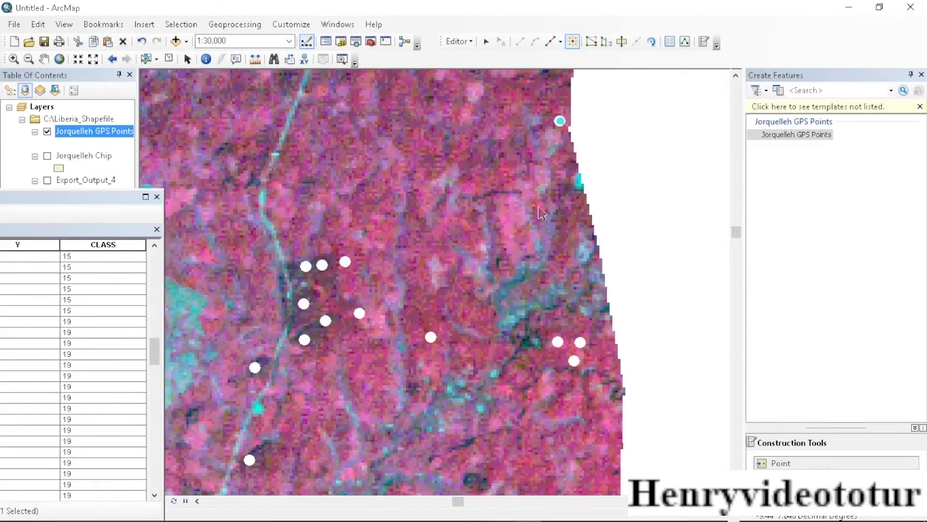
click(539, 208)
- Place a point on the reddish pixels beside the dark patch in the north-central part of the image
scroll(582, 443, up, 3)
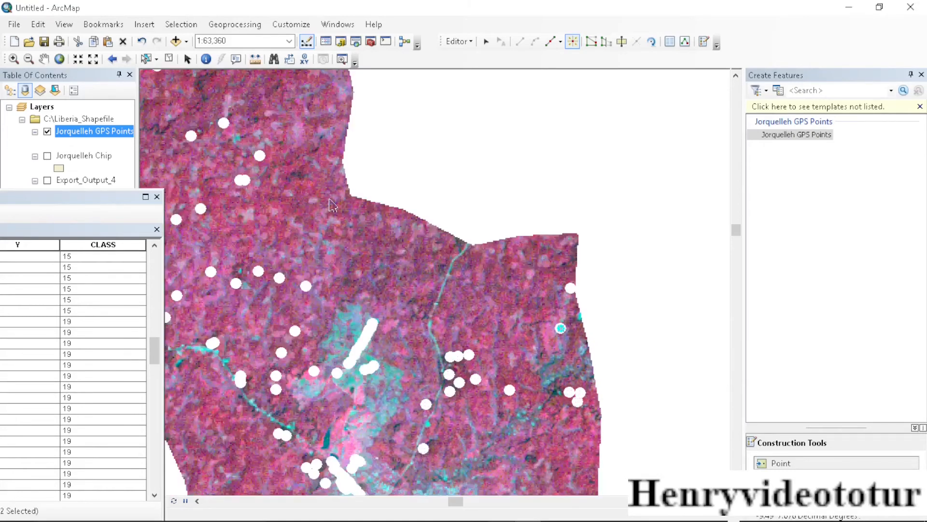
scroll(286, 170, down, 5)
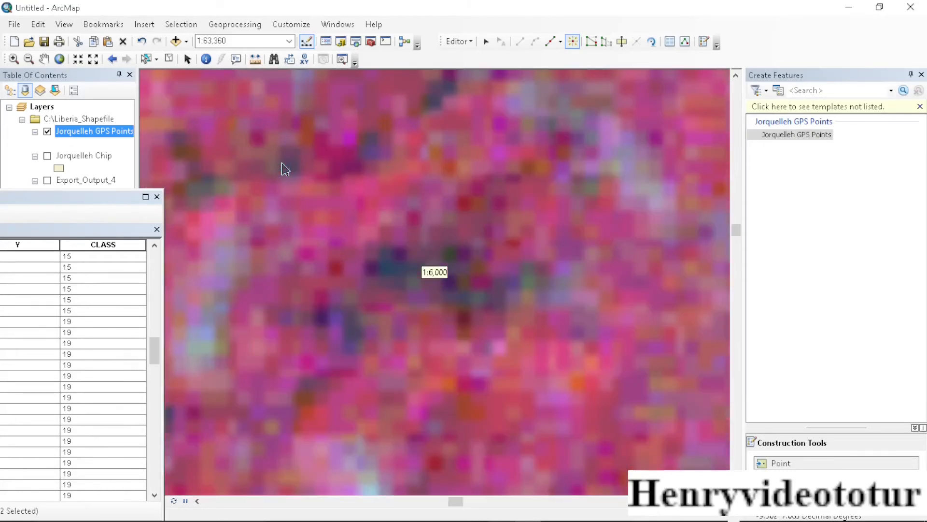
click(370, 204)
- Digitize two points on the pink area above the dark diagonal band in the northern tip
scroll(397, 261, up, 2)
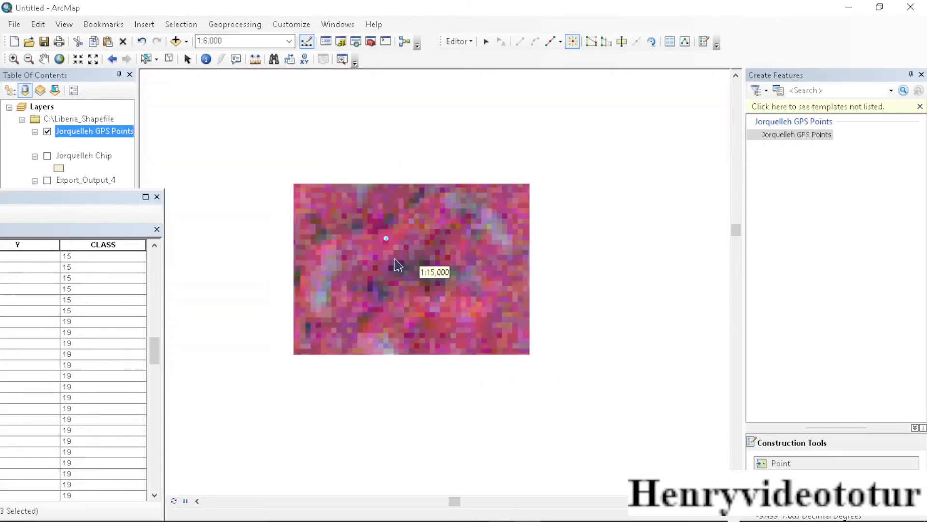
scroll(397, 264, up, 1)
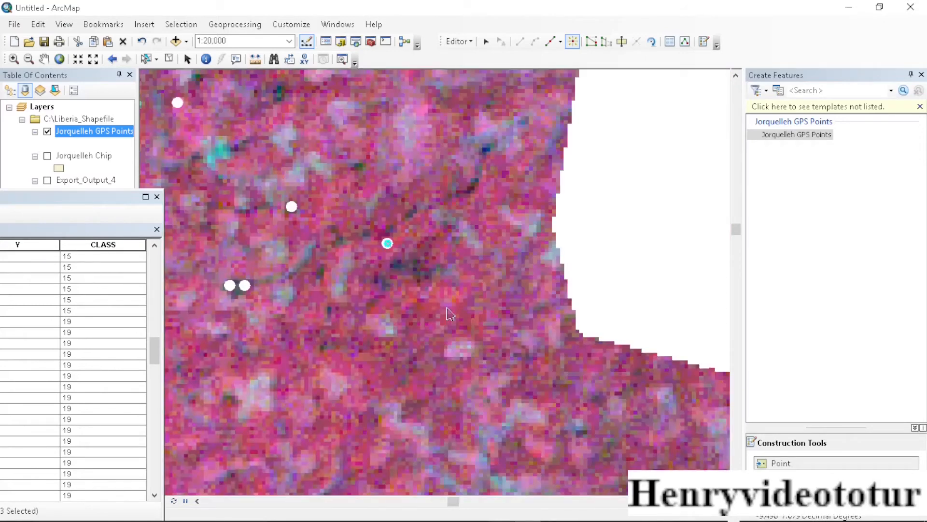
scroll(414, 330, up, 3)
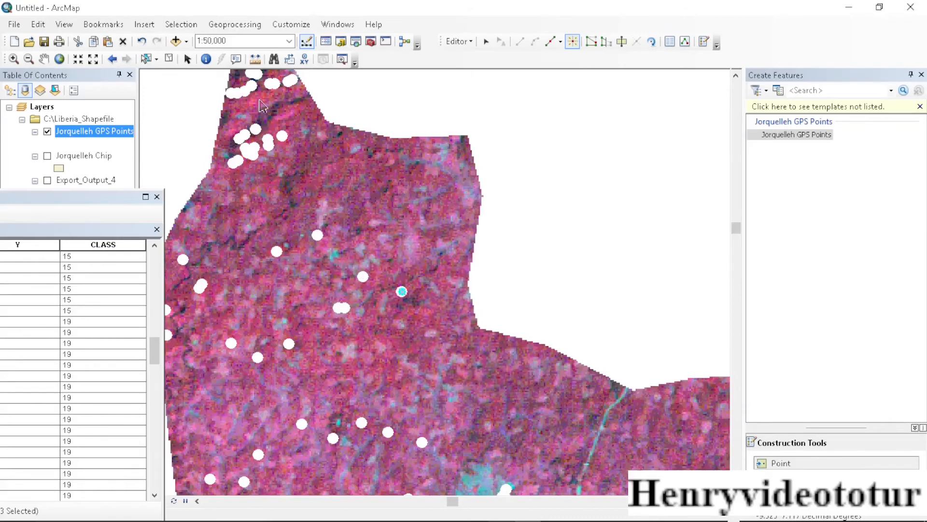
scroll(261, 105, up, 5)
click(183, 123)
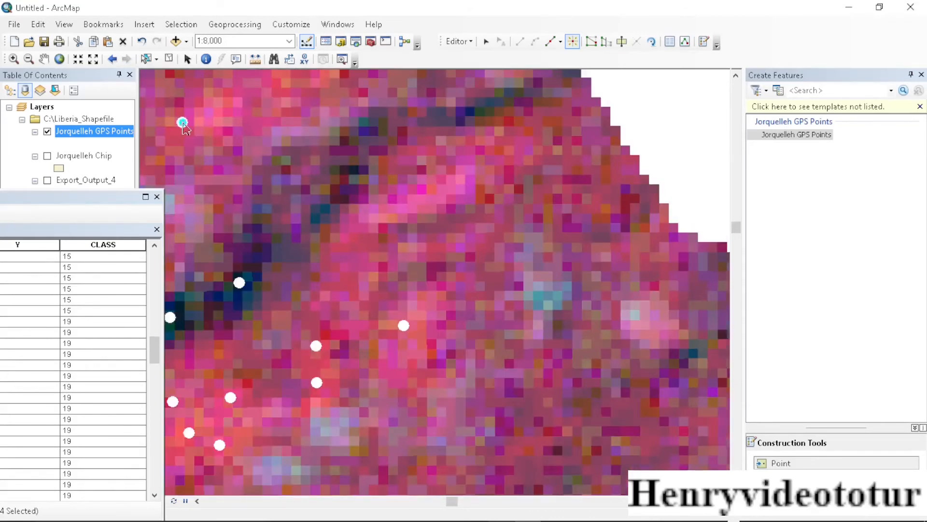
click(225, 102)
- Digitize points along the bright pink area beside the elongated teal water body, followed by further points on the image
scroll(424, 389, down, 5)
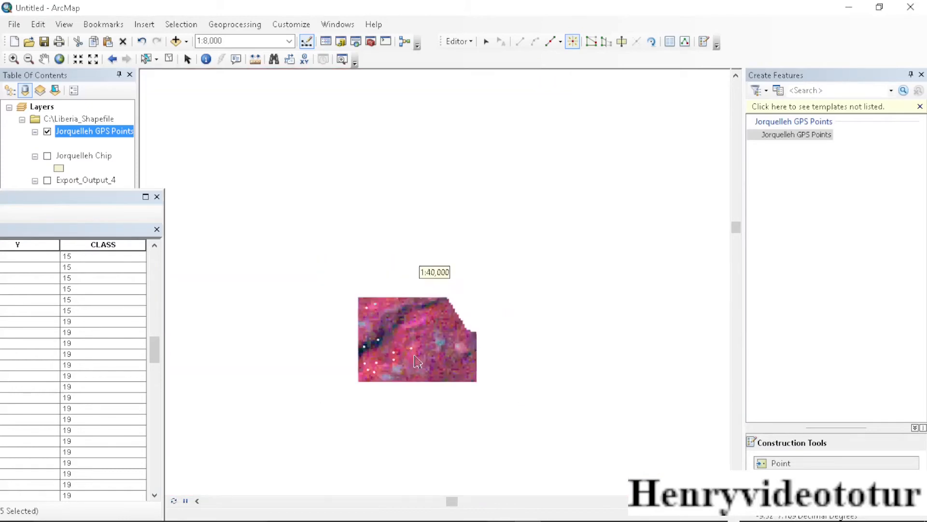
scroll(568, 462, down, 1)
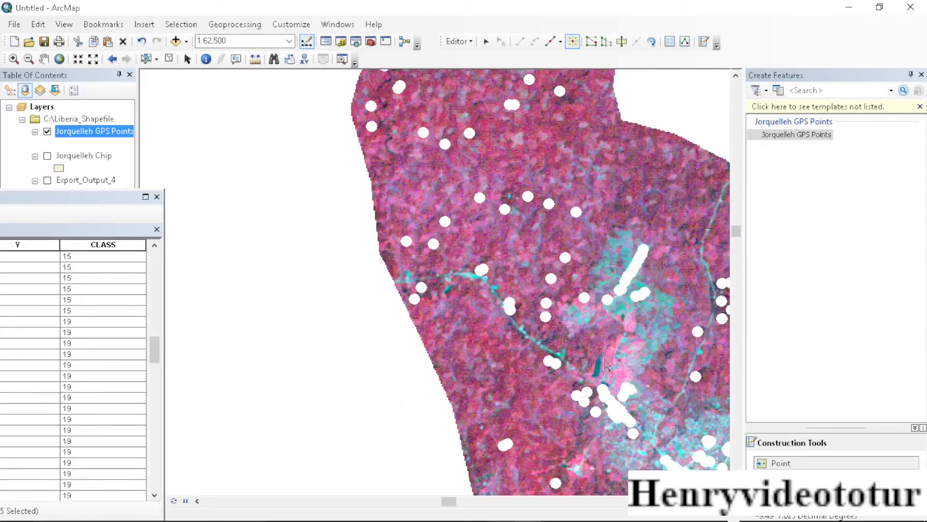
scroll(608, 362, up, 2)
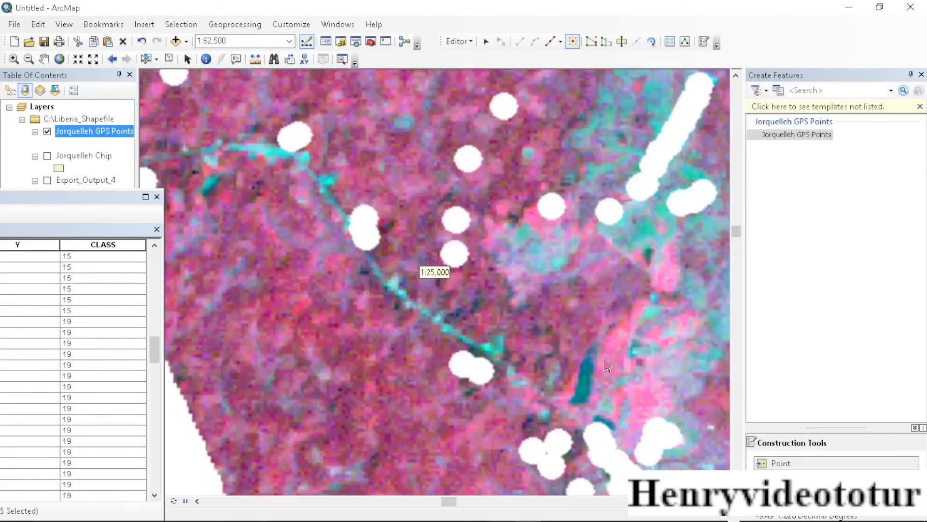
scroll(609, 361, up, 2)
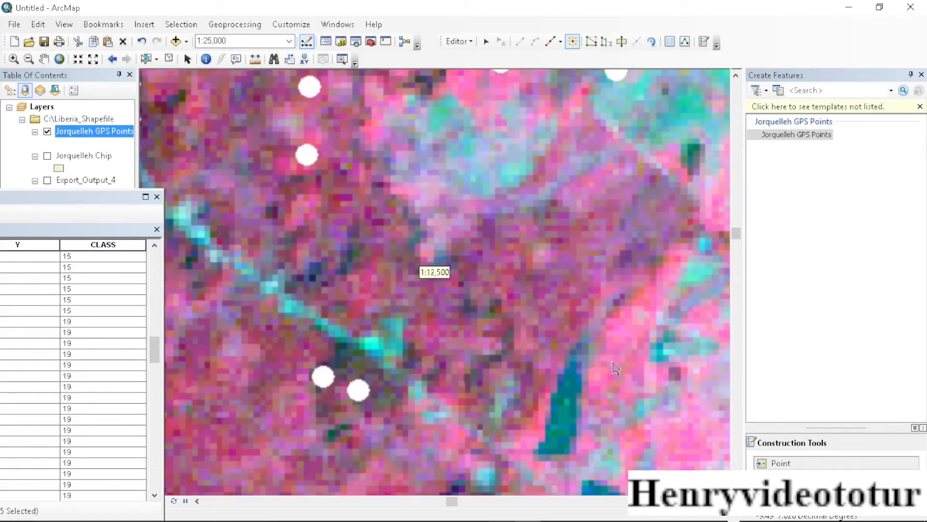
click(649, 289)
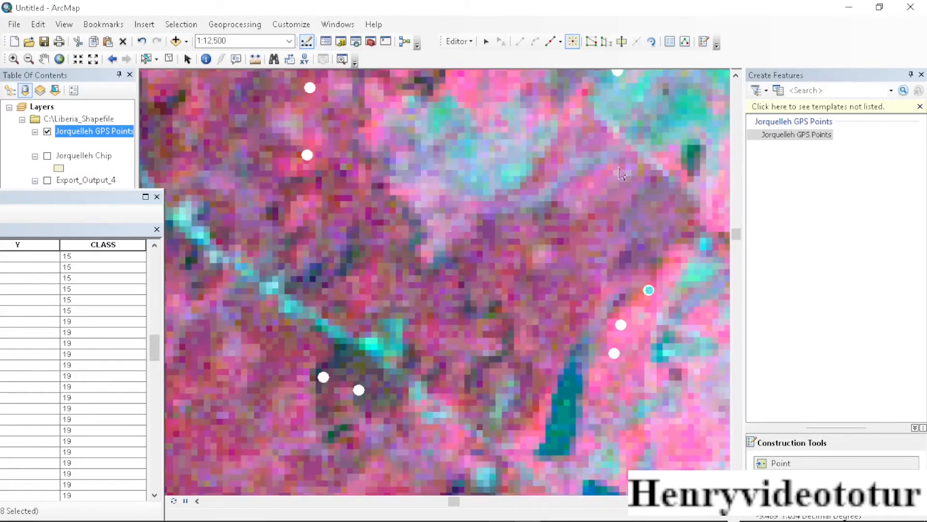
click(470, 73)
click(469, 97)
click(579, 98)
scroll(357, 142, up, 2)
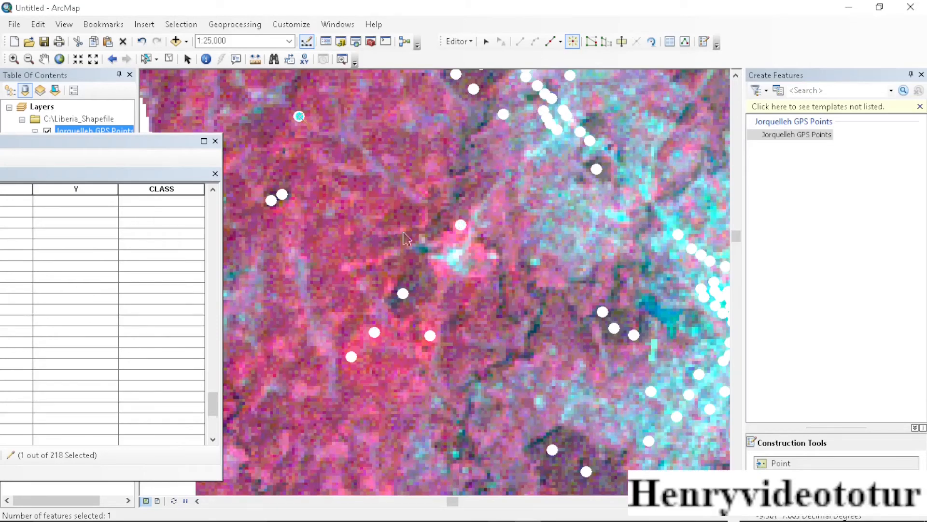
- Place four GPS points on the reddish vegetation west and north-west of the small bright cyan patch
scroll(356, 251, down, 3)
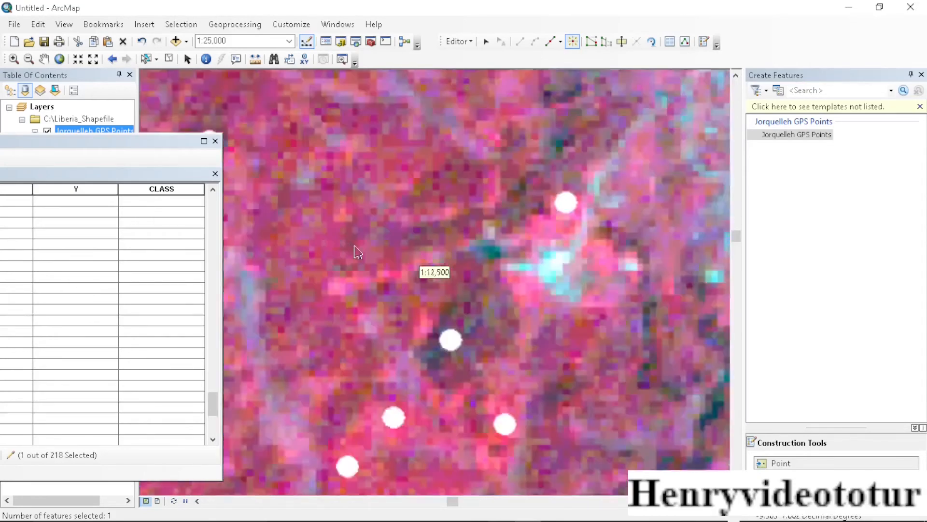
click(415, 293)
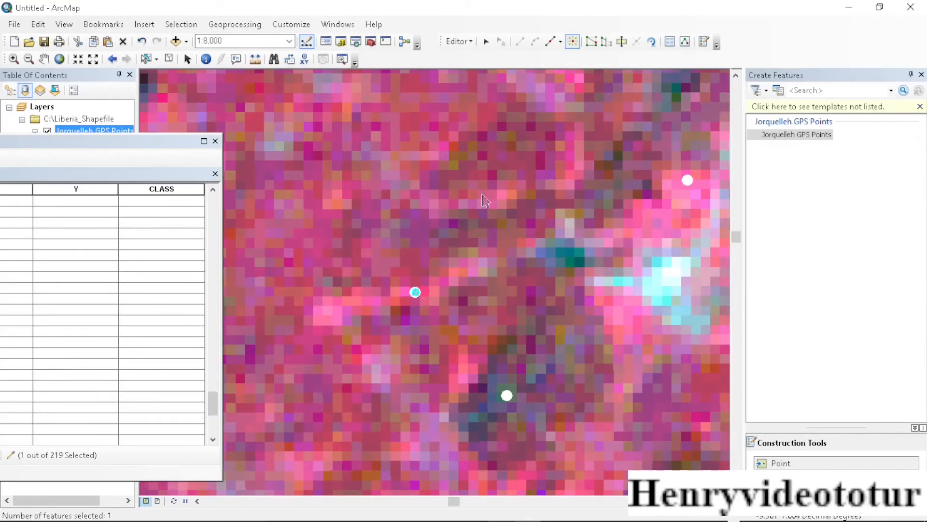
click(568, 173)
click(580, 87)
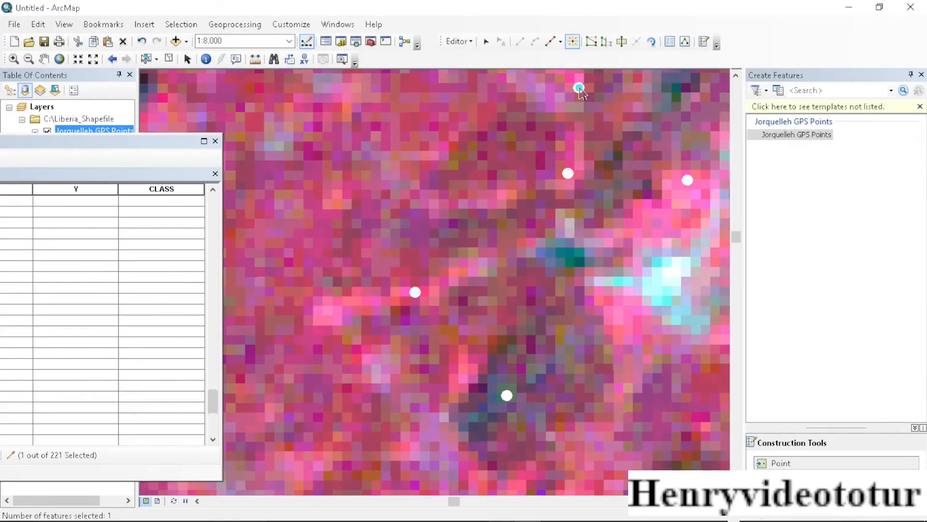
click(345, 98)
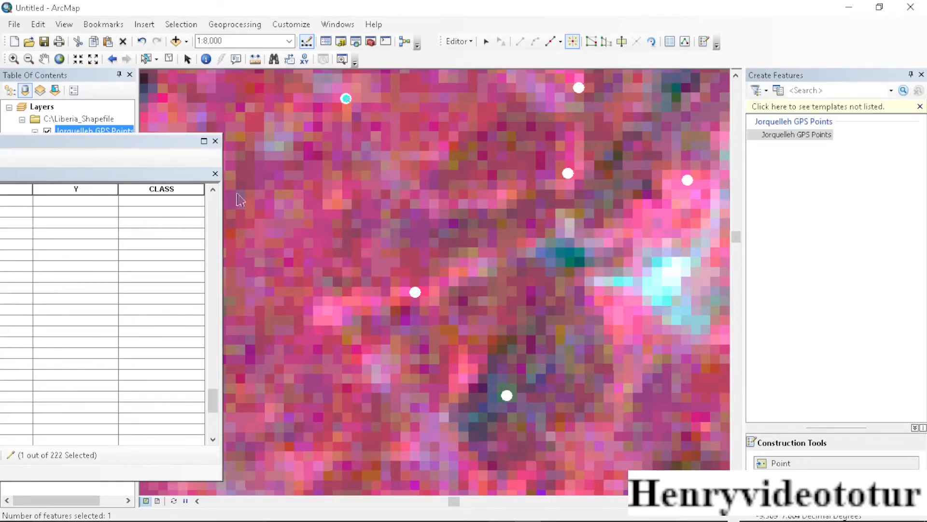
- Add six GPS points on the bright pink vegetation just north of the cyan settlement cluster, five grouped and one further west
scroll(263, 234, up, 3)
scroll(263, 226, up, 1)
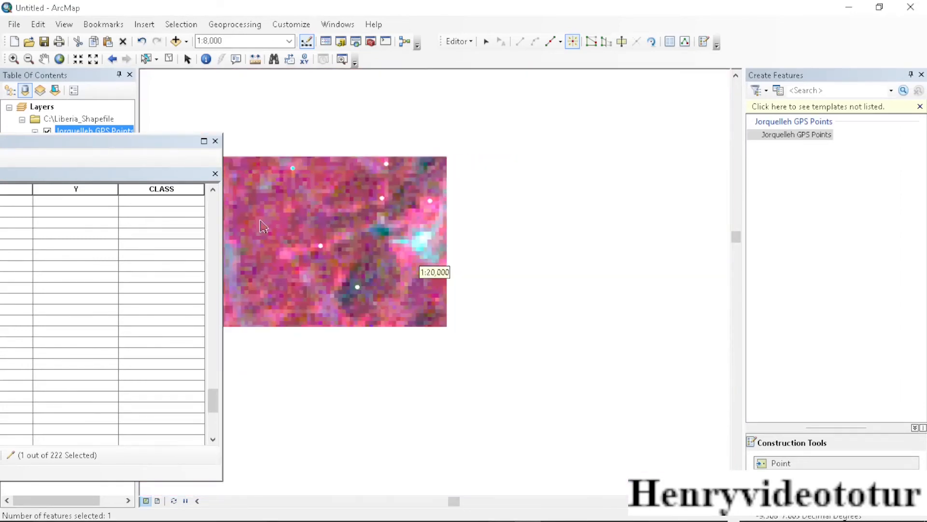
scroll(288, 264, up, 2)
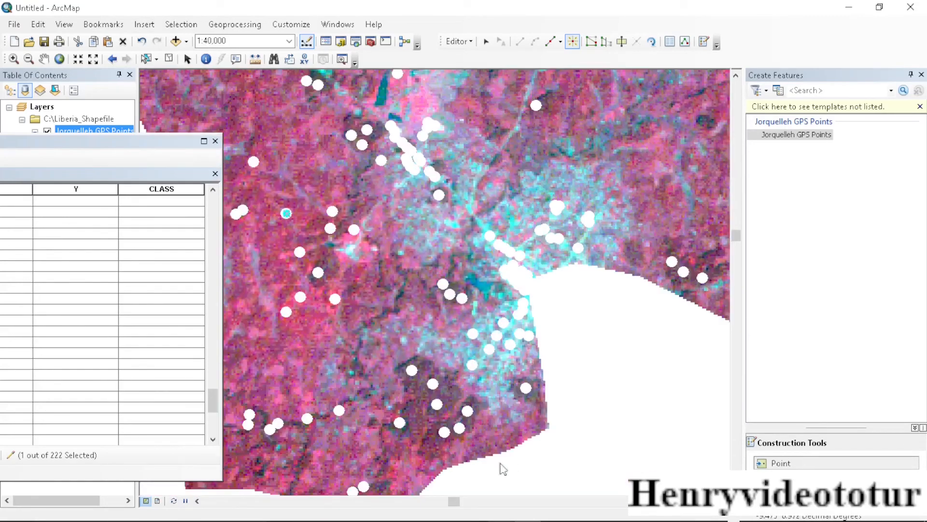
scroll(425, 109, down, 2)
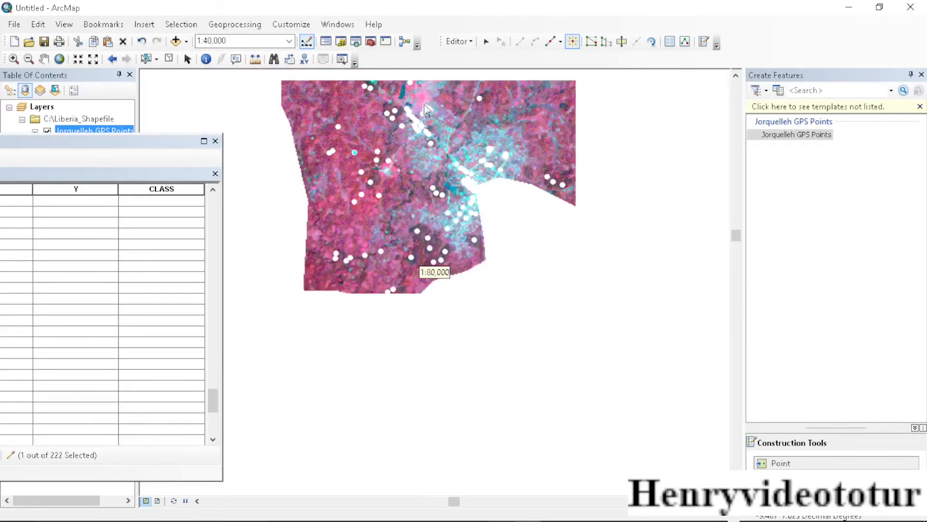
scroll(421, 110, down, 3)
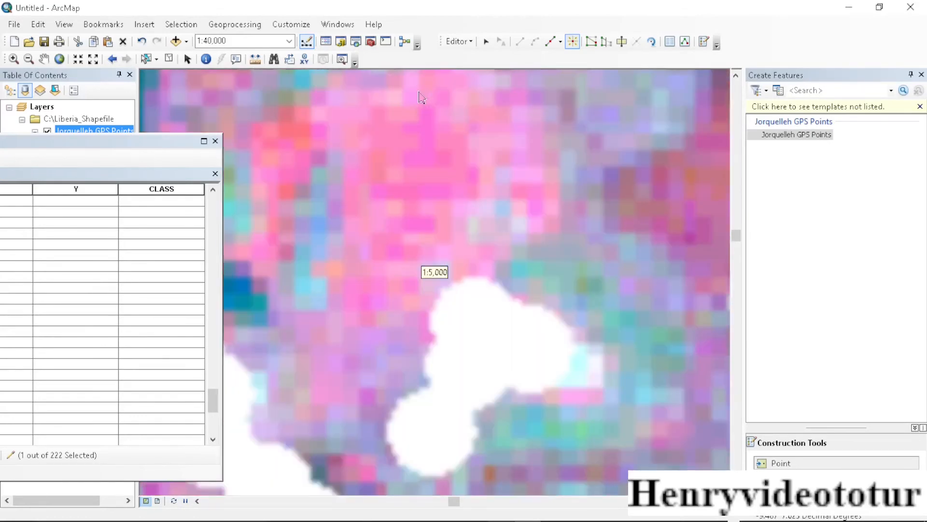
click(389, 139)
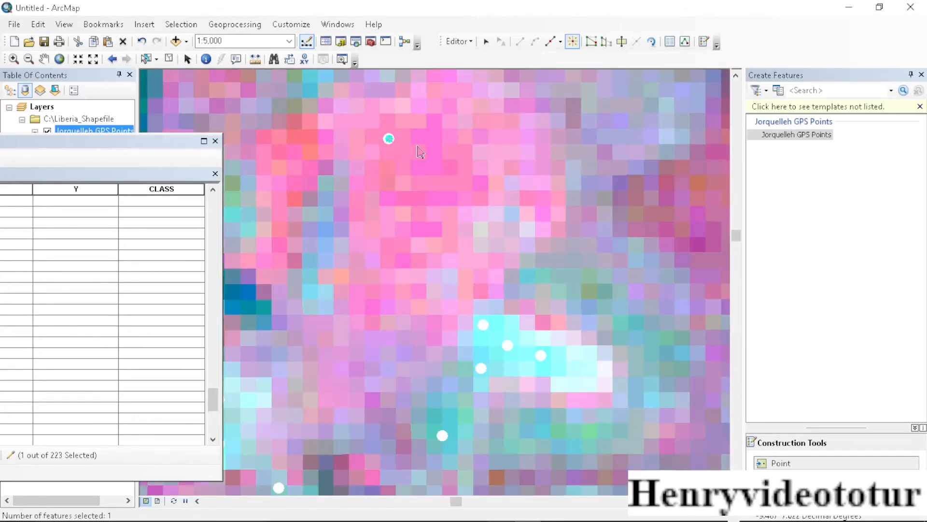
click(416, 148)
click(418, 180)
click(460, 182)
click(459, 147)
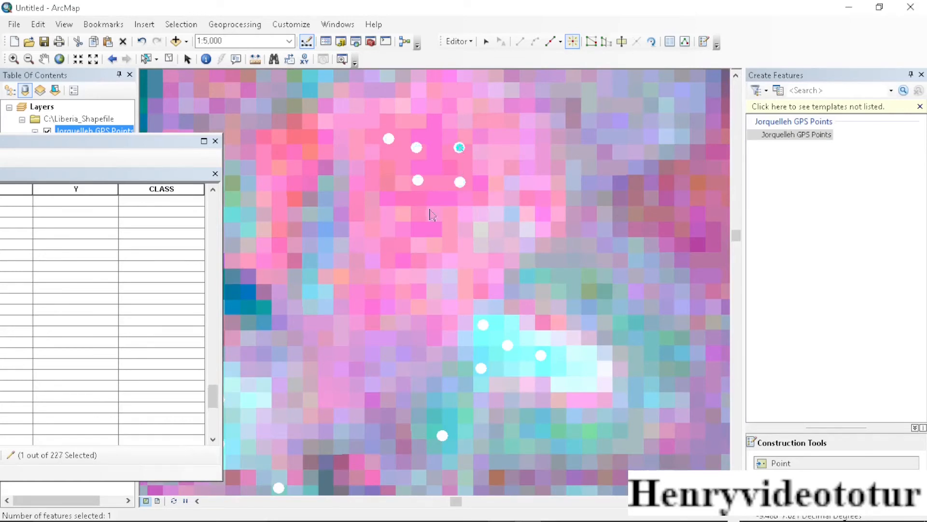
click(303, 136)
scroll(444, 224, down, 10)
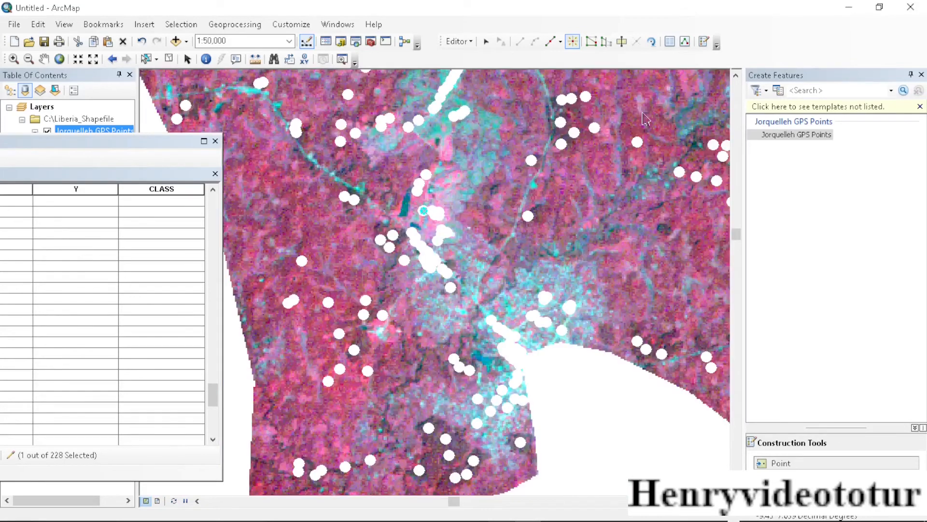
- Delete the last two records, FID 226 and 227, from the Jorquelleh GPS Points attribute table
click(167, 157)
drag(285, 133, 426, 69)
scroll(246, 251, down, 9)
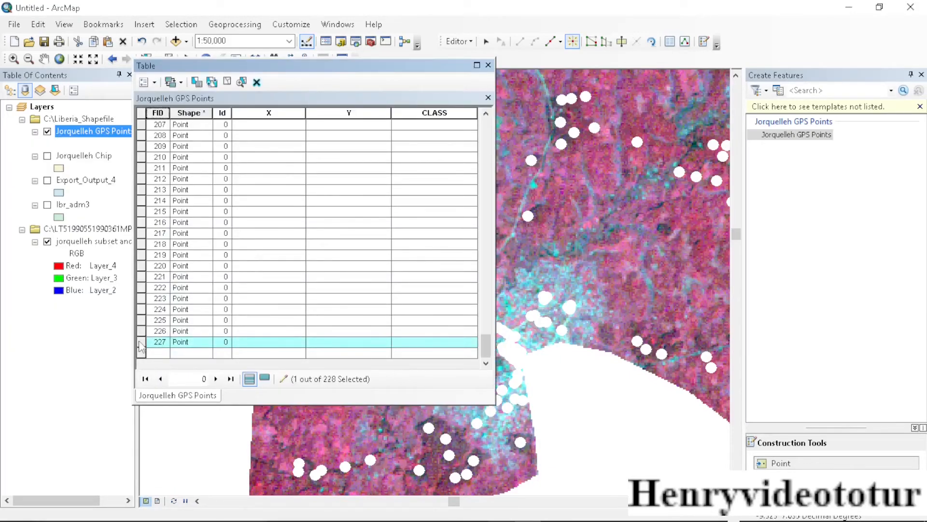
drag(141, 346, 143, 335)
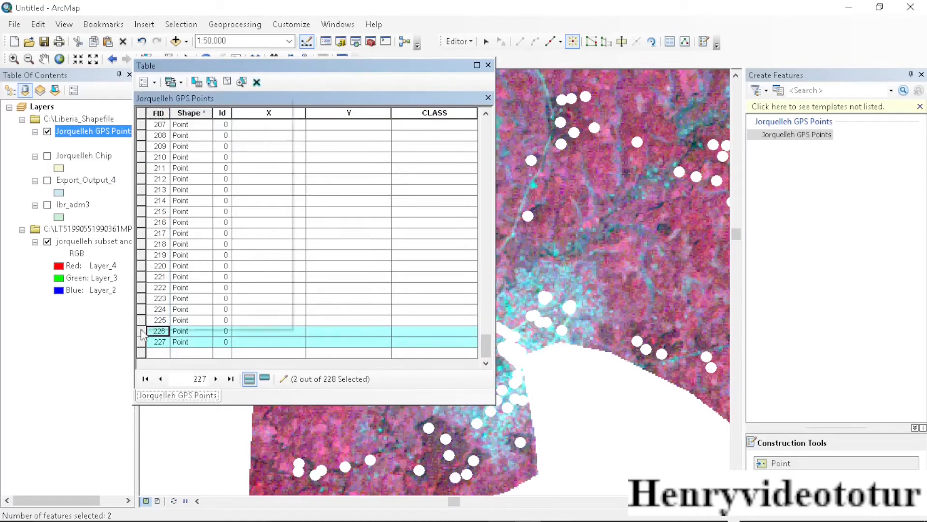
right_click(143, 334)
click(212, 260)
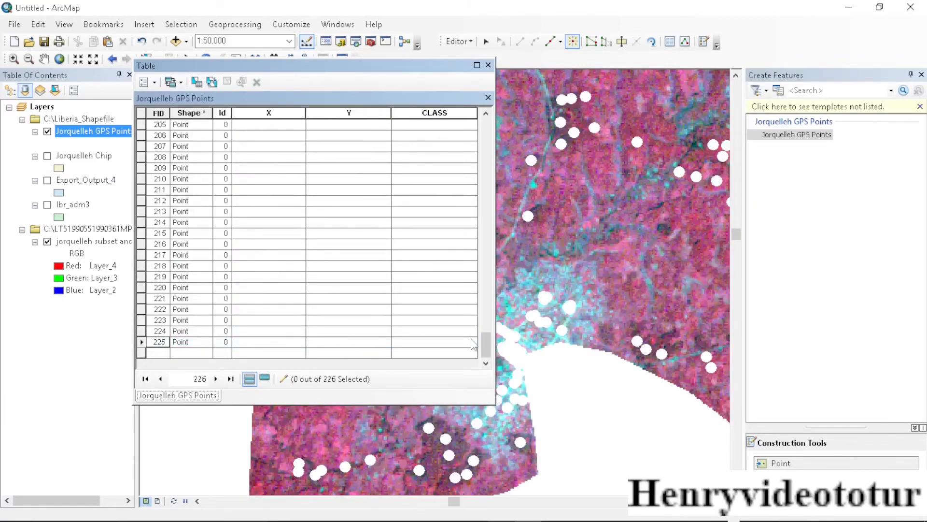
- Select all records without a class, from FID 151 to 225, and open the Field Calculator for CLASS
drag(486, 341, 489, 279)
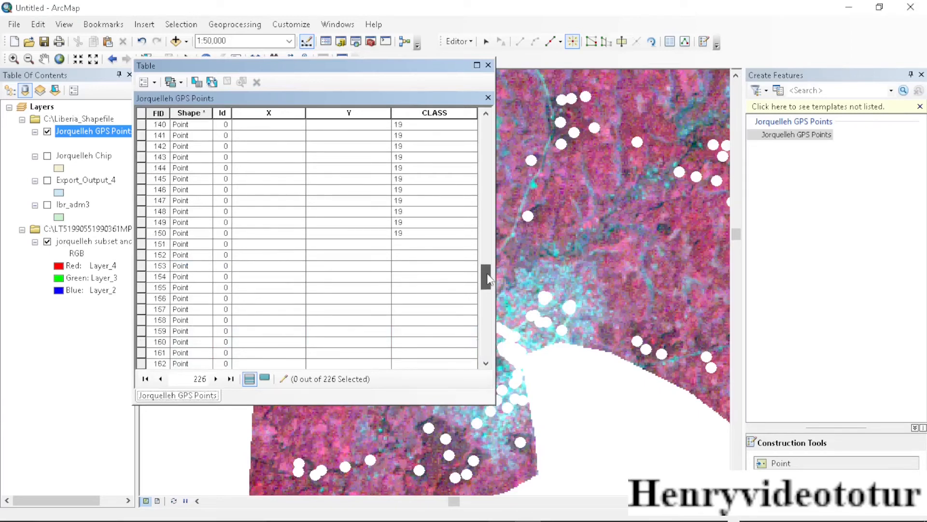
click(141, 244)
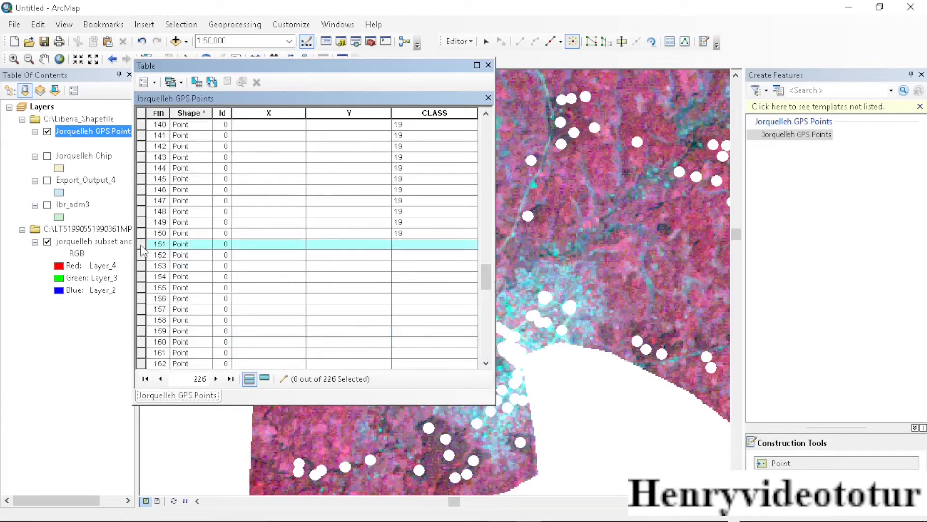
drag(142, 249, 182, 402)
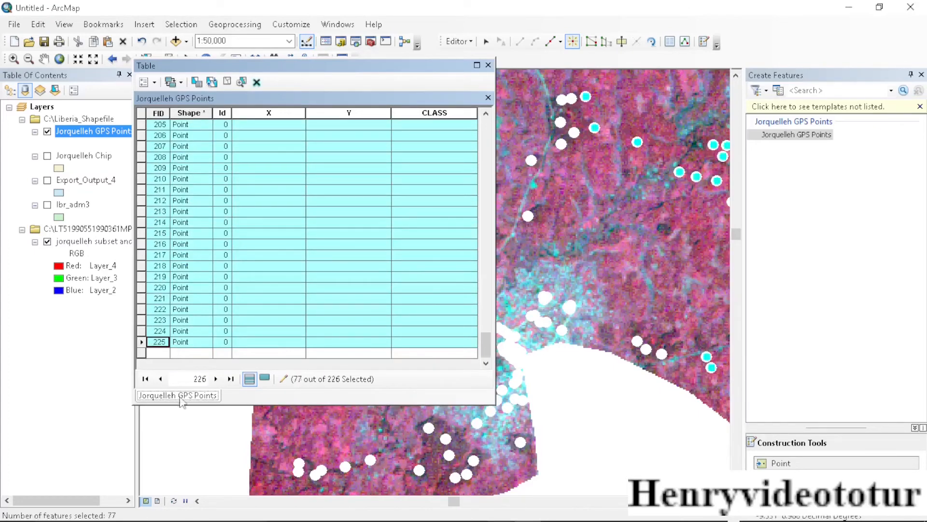
right_click(421, 113)
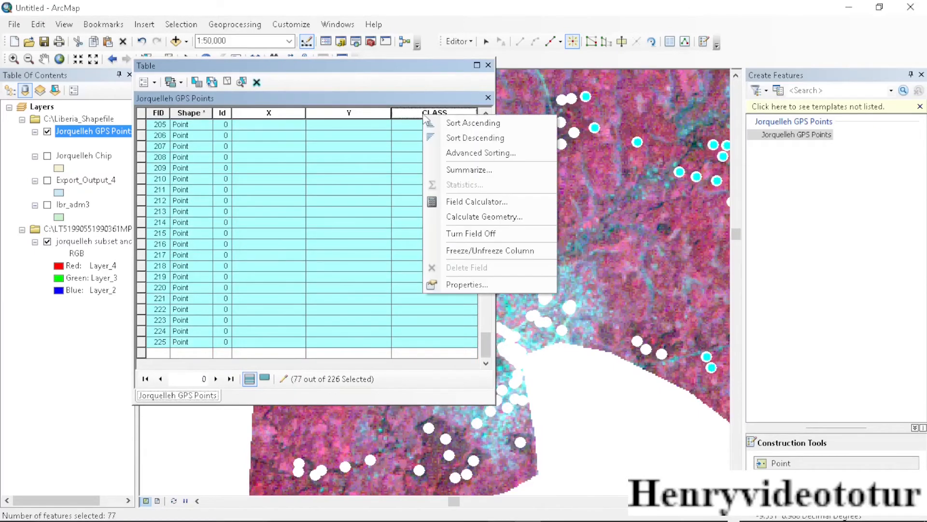
click(465, 202)
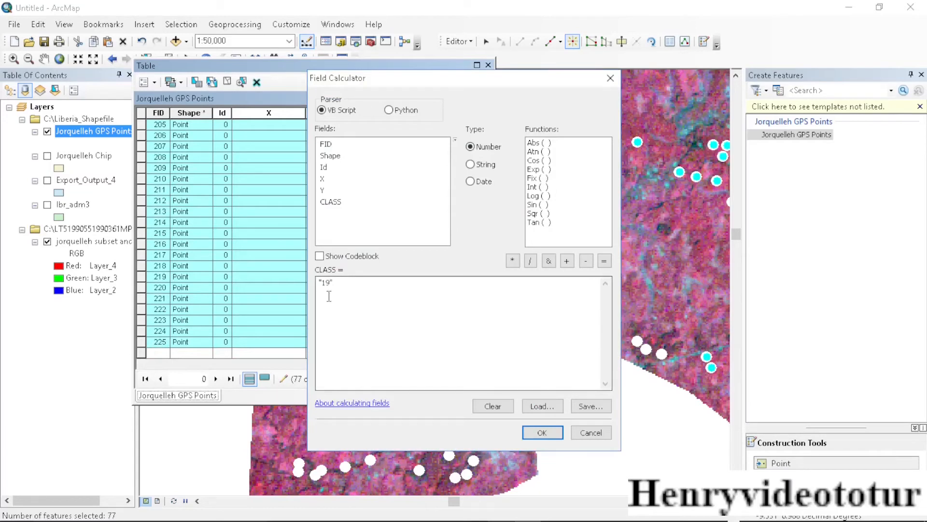
- Switch to ERDAS IMAGINE, check the Forest class's row number in the supervised classification table, and return to ArcMap
mouse_move(633, 518)
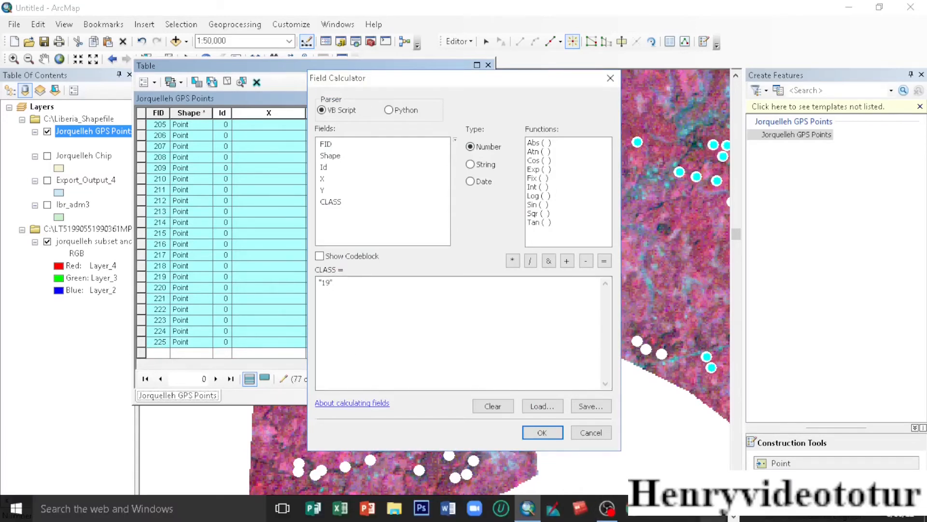
click(731, 509)
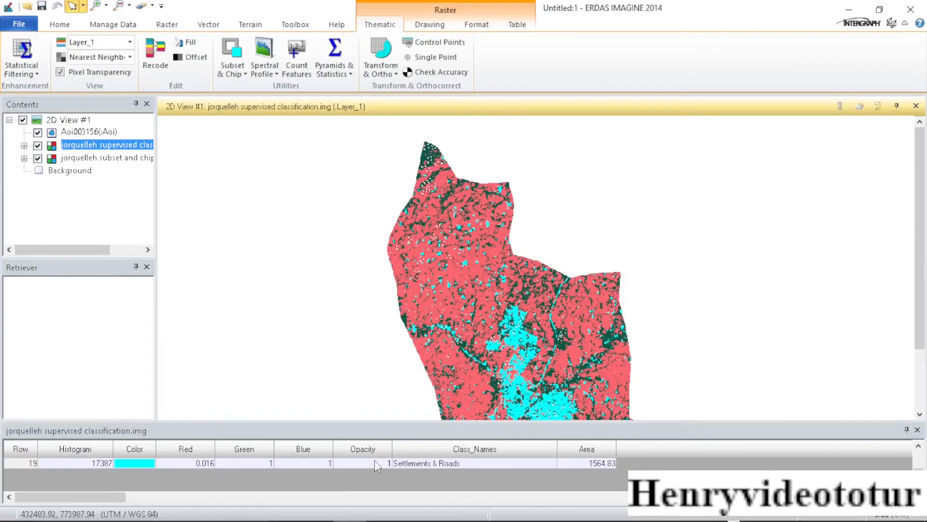
click(375, 460)
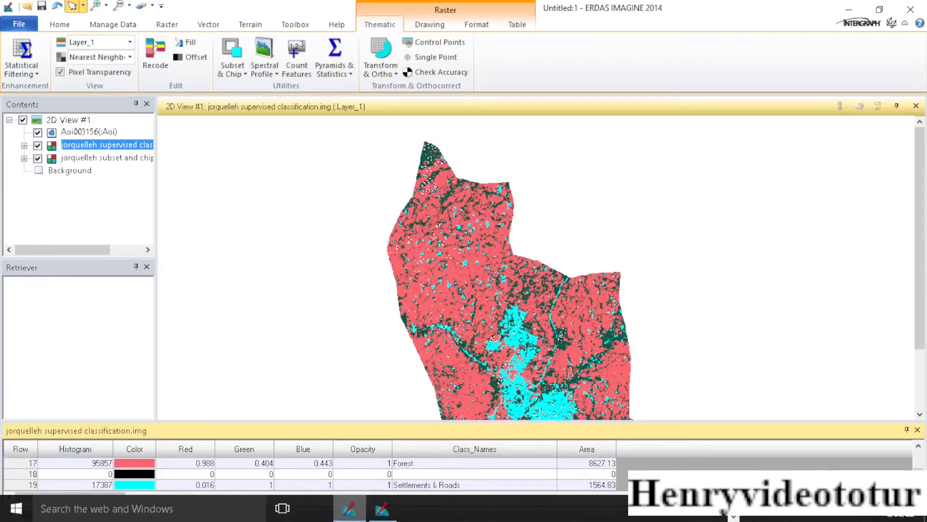
click(528, 510)
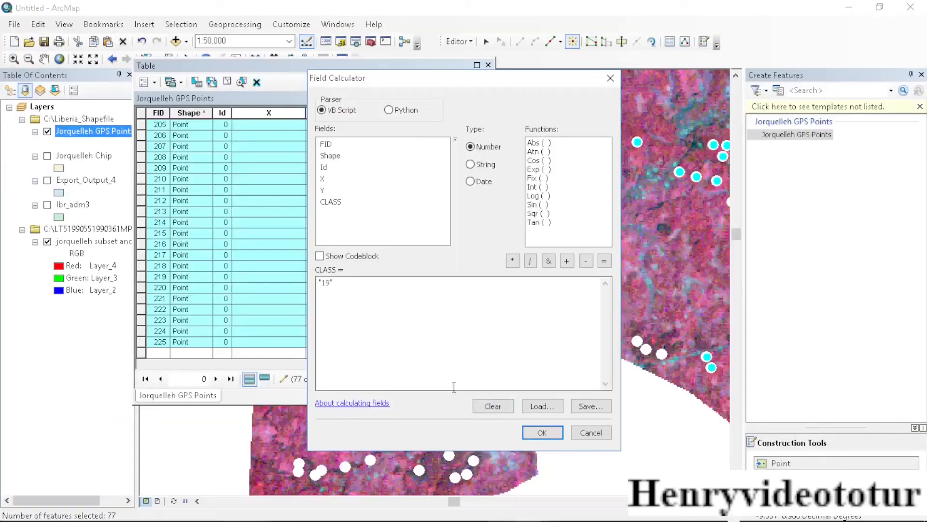
- Calculate CLASS as "17" for the selected records and review the class values up to the first record
click(331, 284)
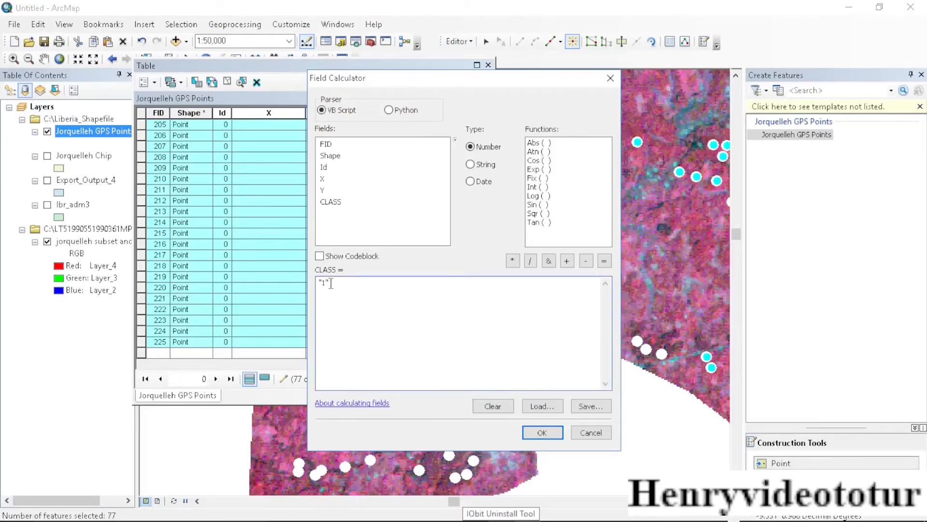
click(540, 432)
scroll(433, 266, up, 10)
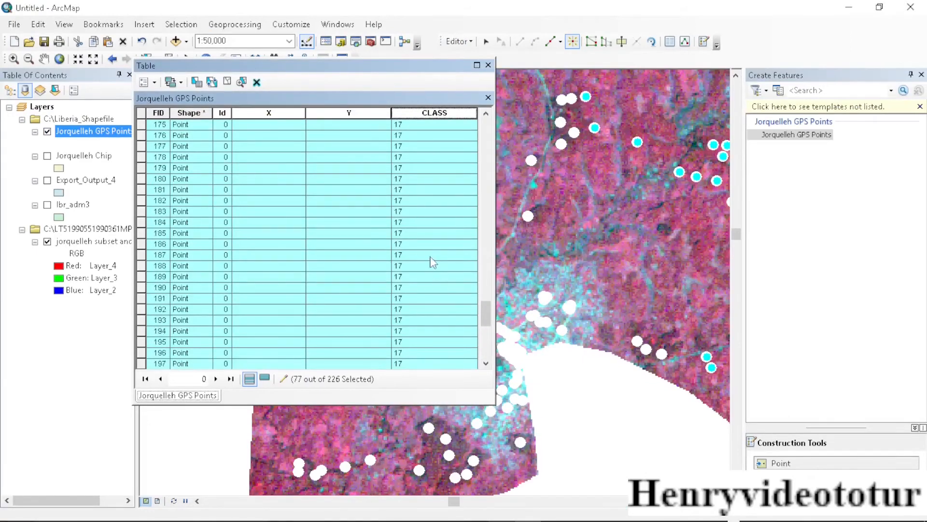
scroll(395, 198, up, 20)
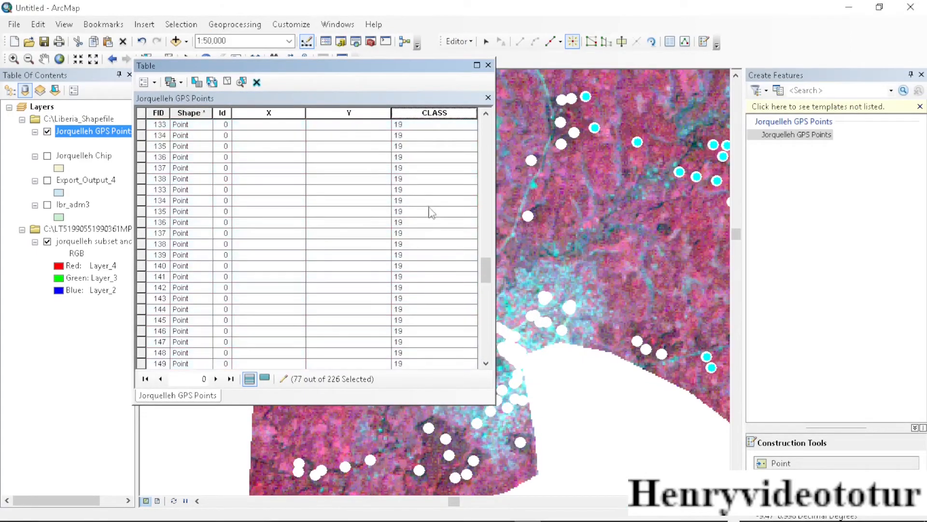
scroll(431, 203, up, 20)
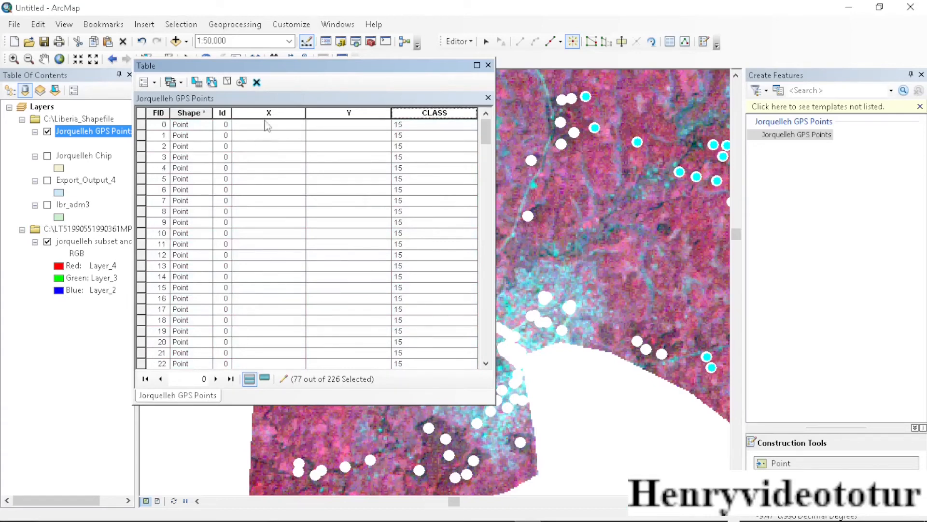
- Clear the record selection and calculate the X field as X Coordinate of Point in meters, using WGS 1984 UTM Zone 29N
click(141, 115)
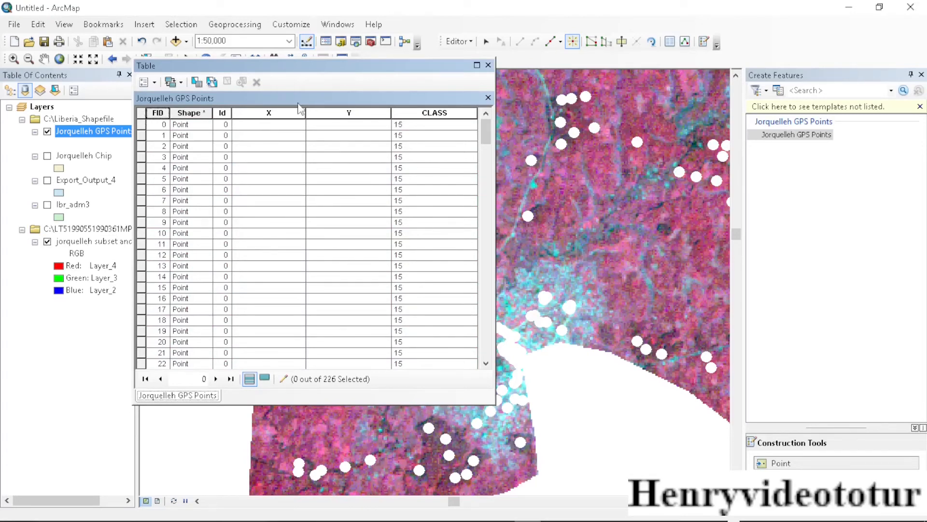
click(286, 116)
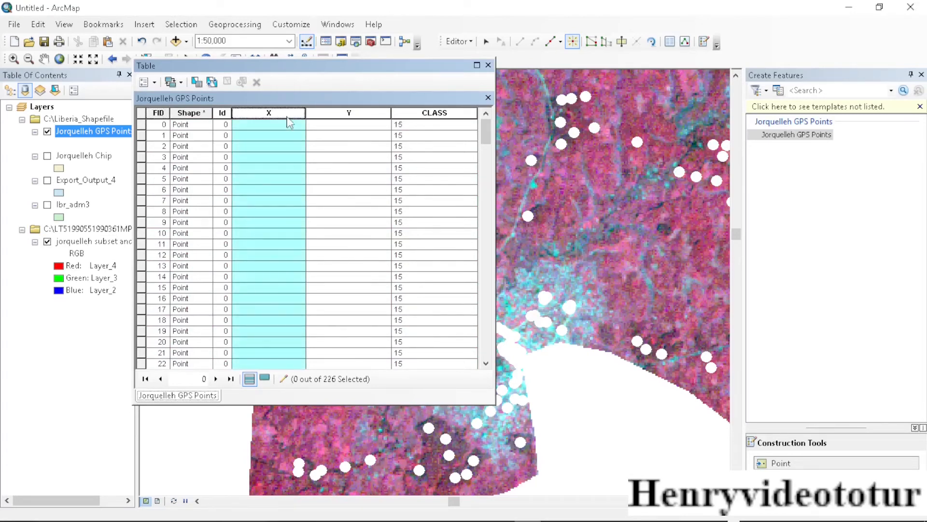
scroll(277, 203, down, 2)
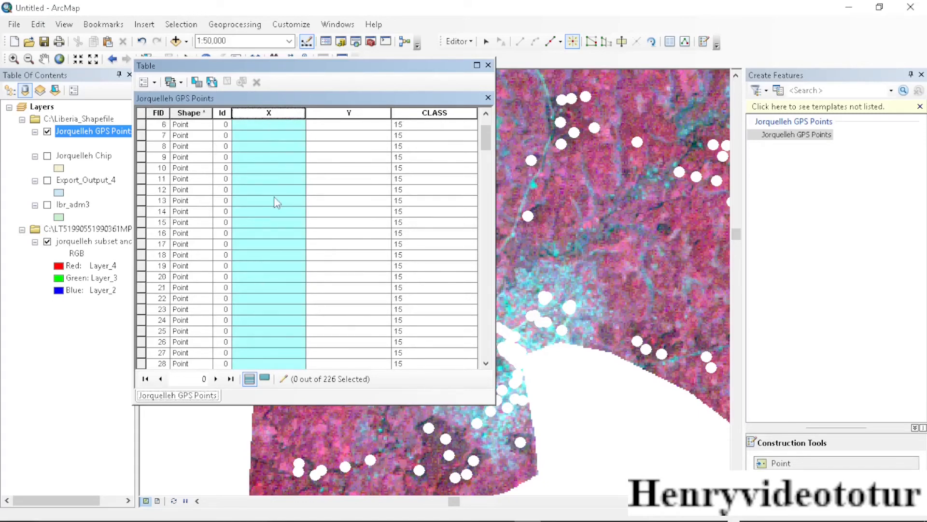
scroll(275, 198, up, 2)
right_click(267, 118)
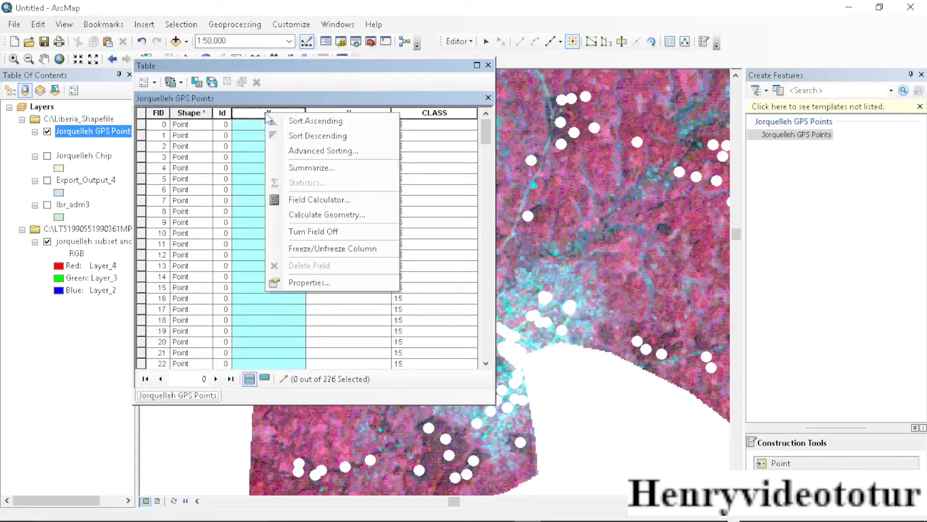
click(320, 215)
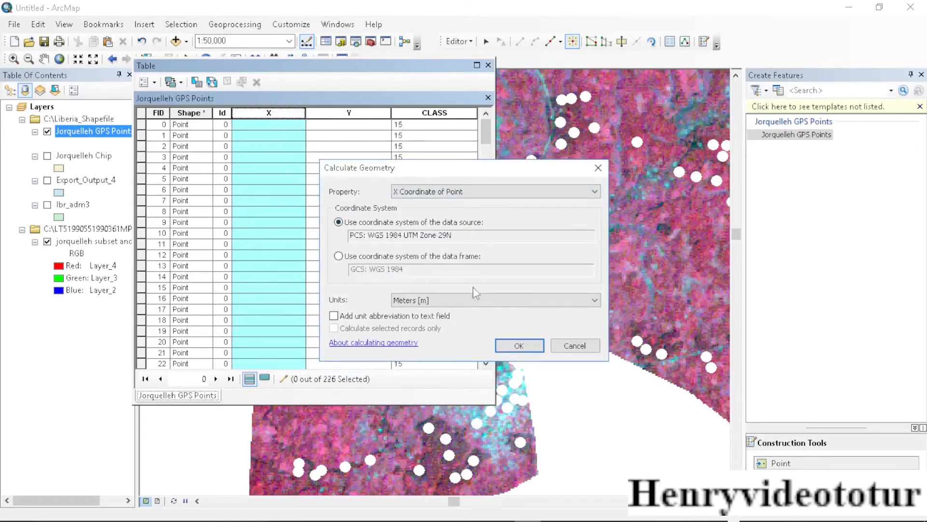
click(518, 346)
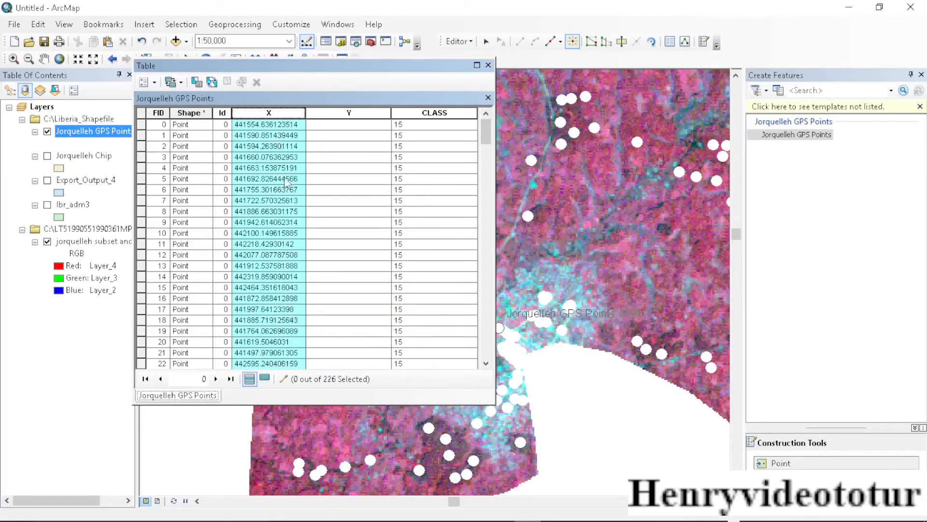
- Calculate the Y field as Y Coordinate of Point in meters, using WGS 1984 UTM Zone 29N, and clear the table's selection
click(348, 114)
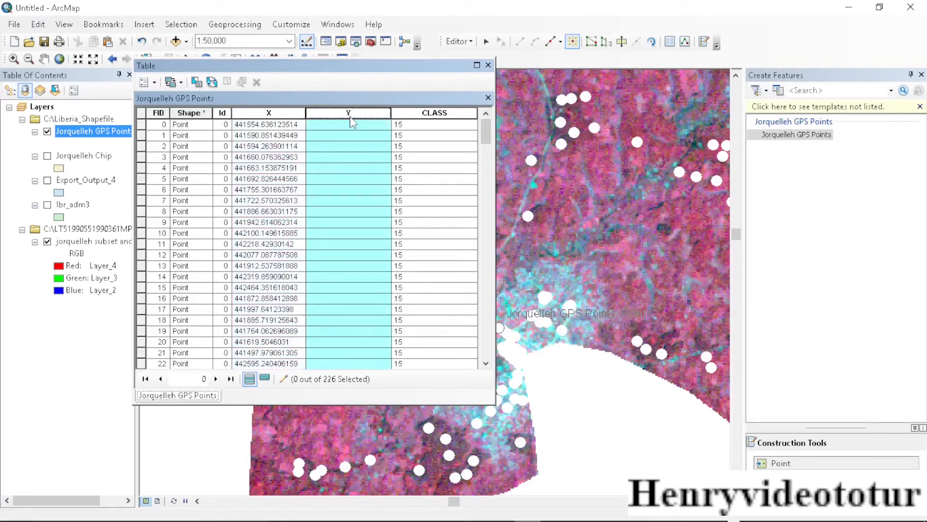
right_click(351, 122)
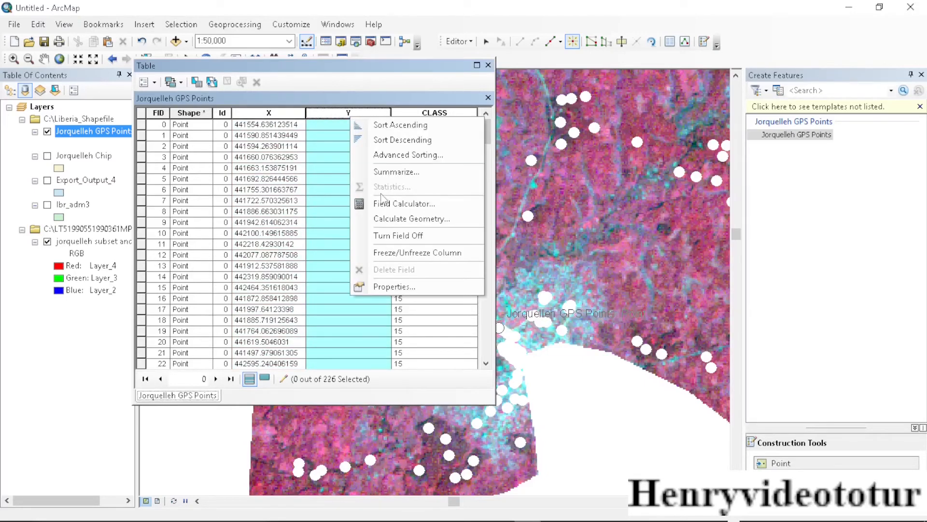
click(397, 220)
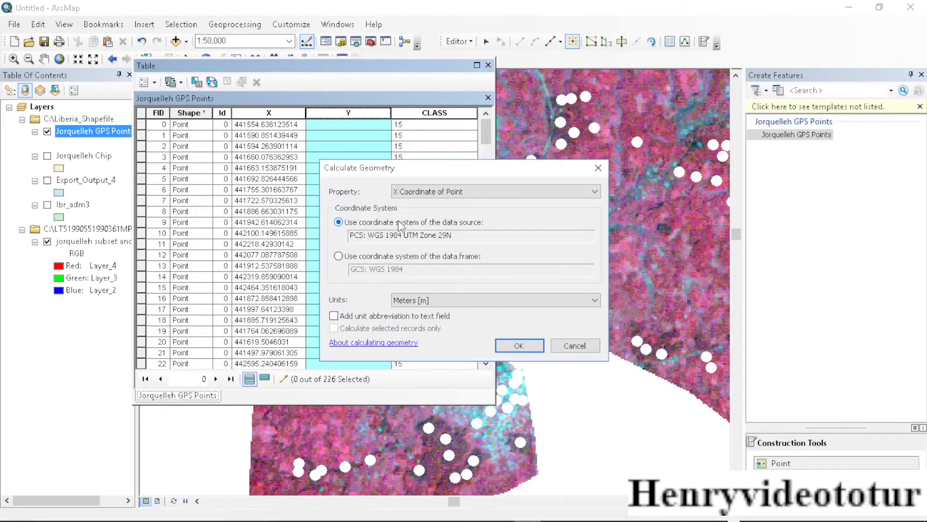
click(427, 197)
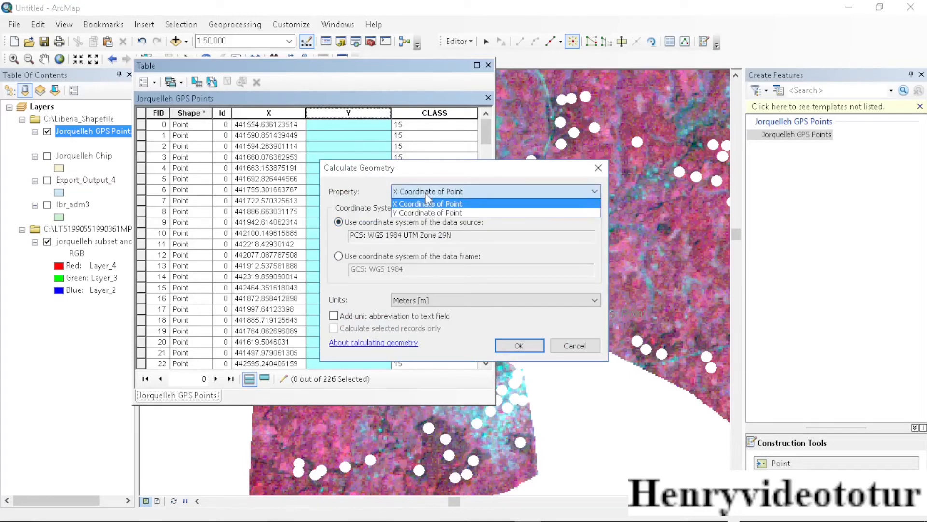
click(429, 213)
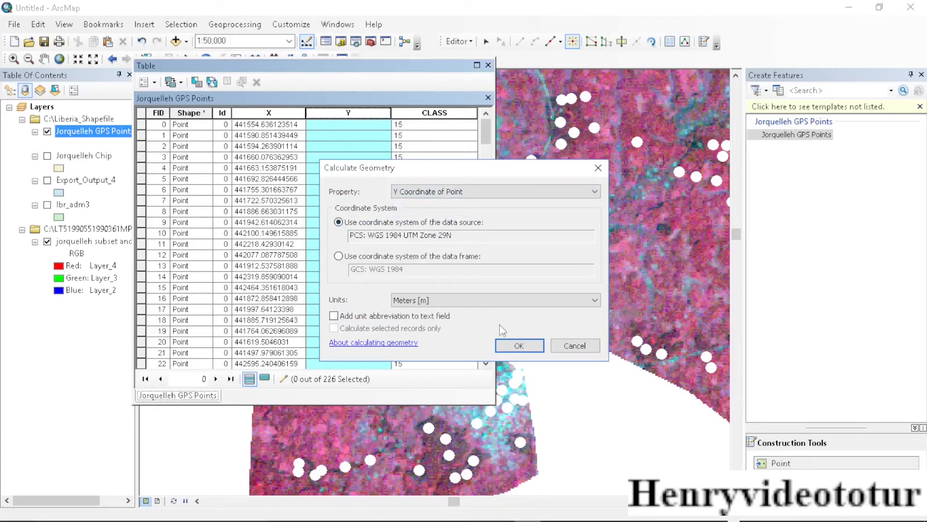
click(515, 348)
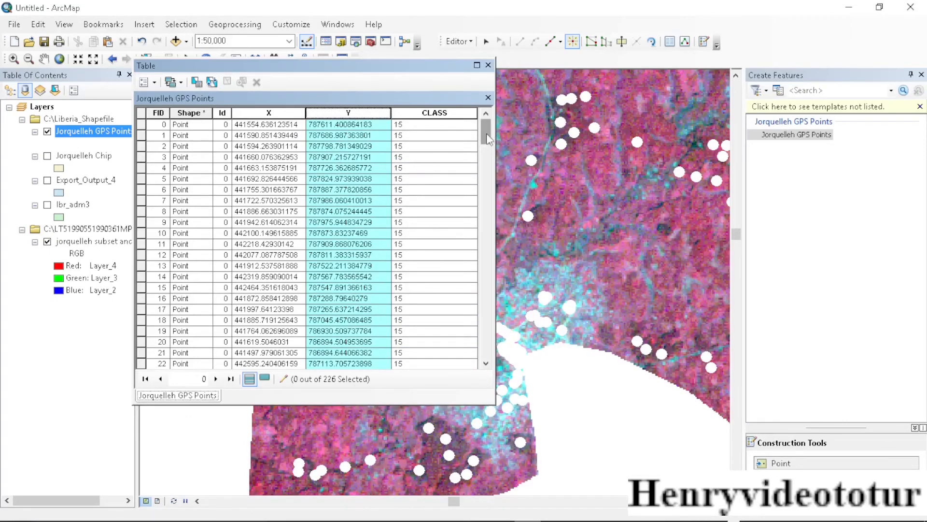
drag(489, 139, 460, 94)
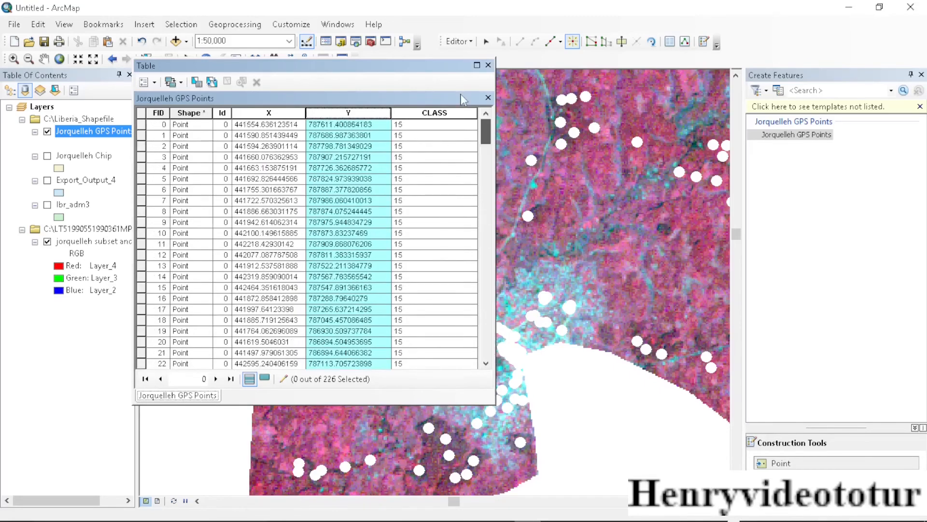
click(142, 114)
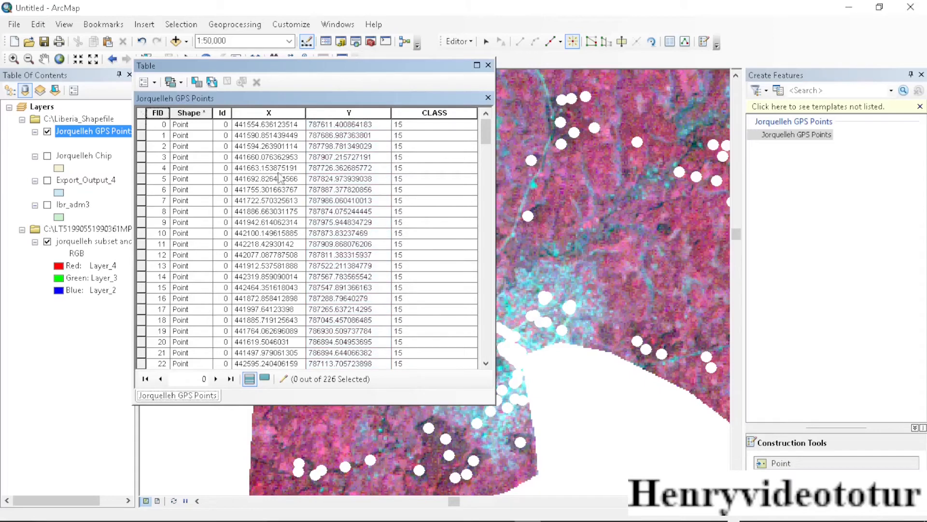
click(141, 126)
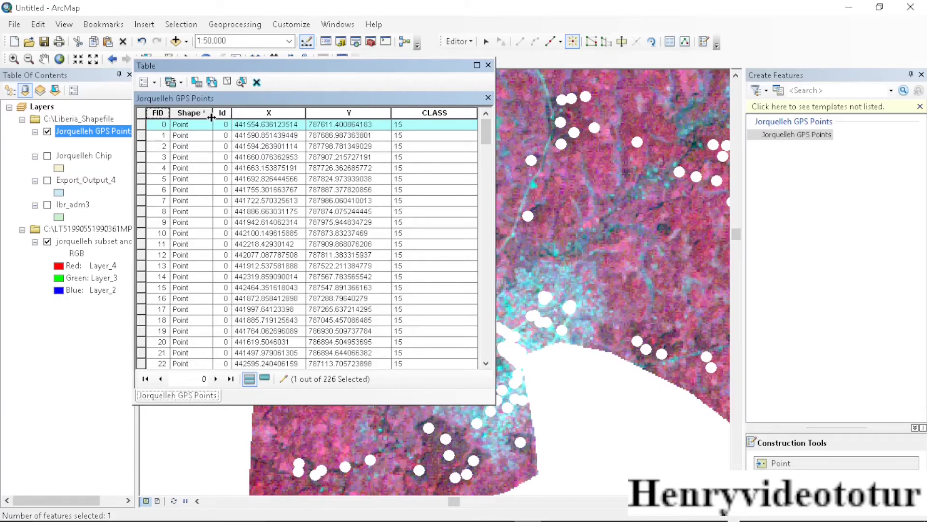
click(140, 115)
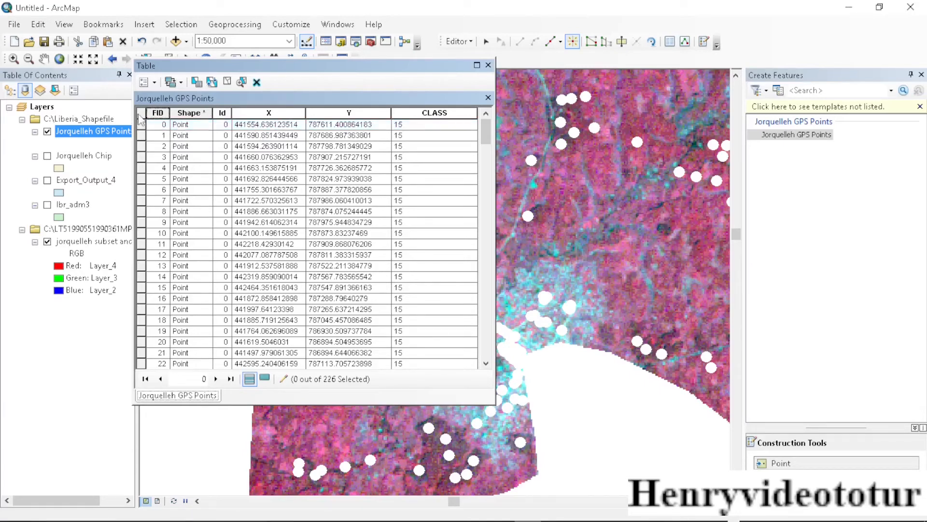
- Export all records to the text file "Jorquelleh GPS Points taken.txt" in C:\Liberia_Shapefile and add the exported table to the map
click(156, 83)
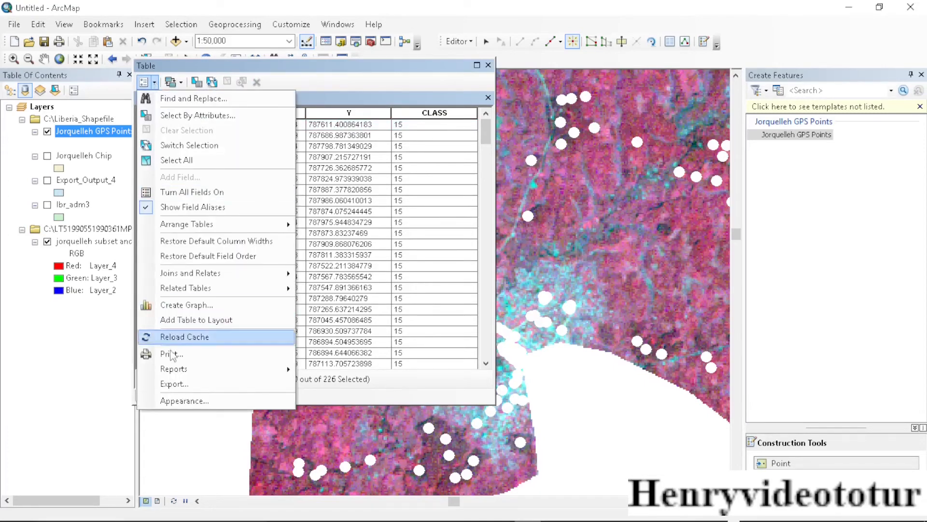
click(179, 384)
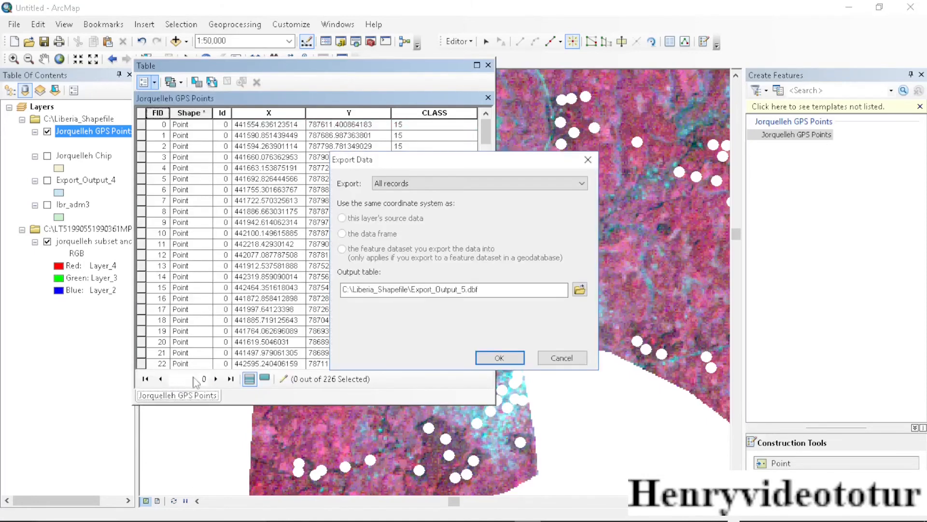
click(579, 289)
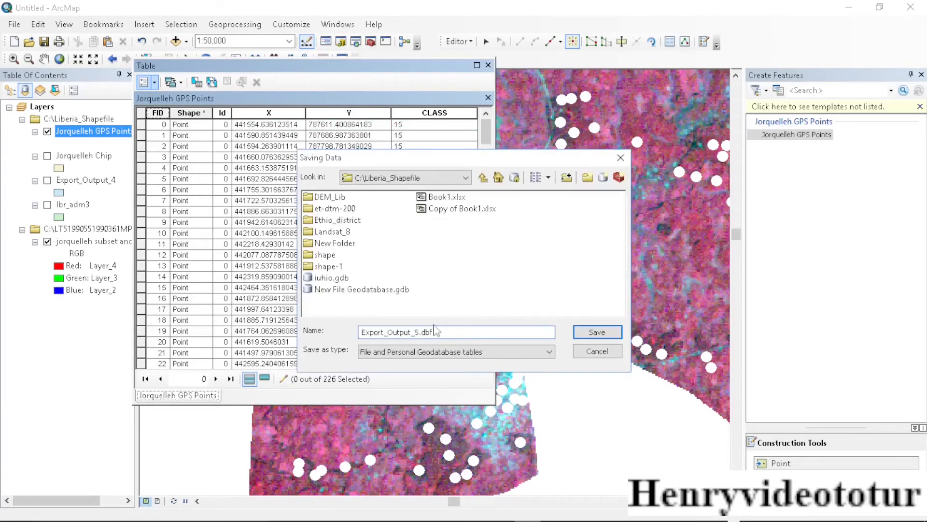
drag(434, 332, 363, 330)
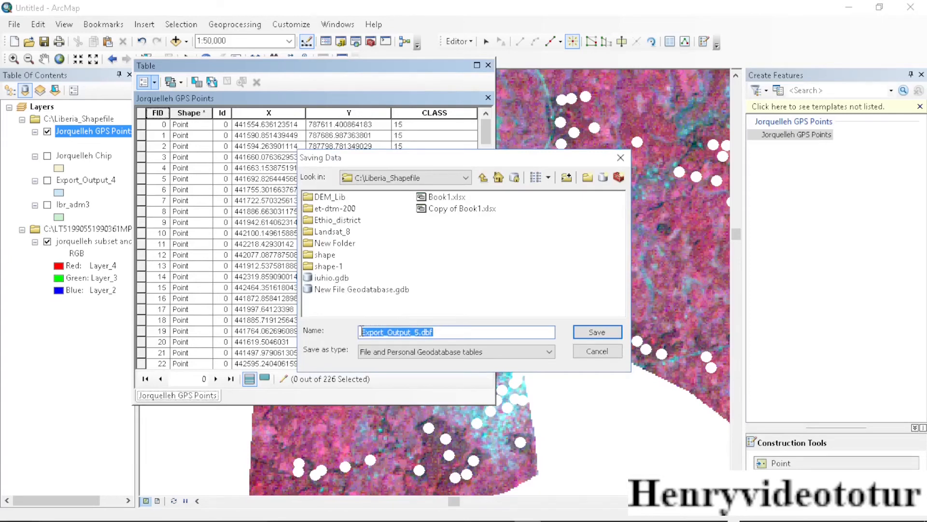
text(J)
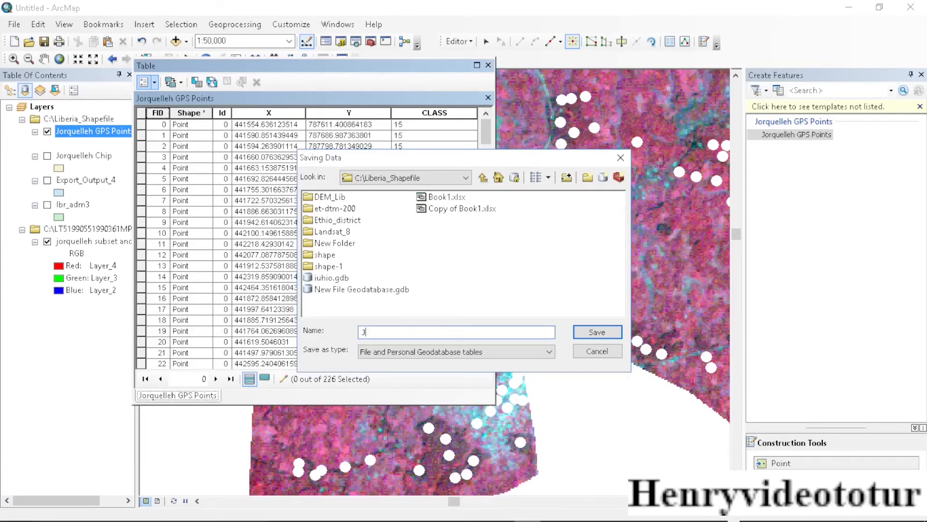
text(orquelleh GPS Points taken)
click(410, 355)
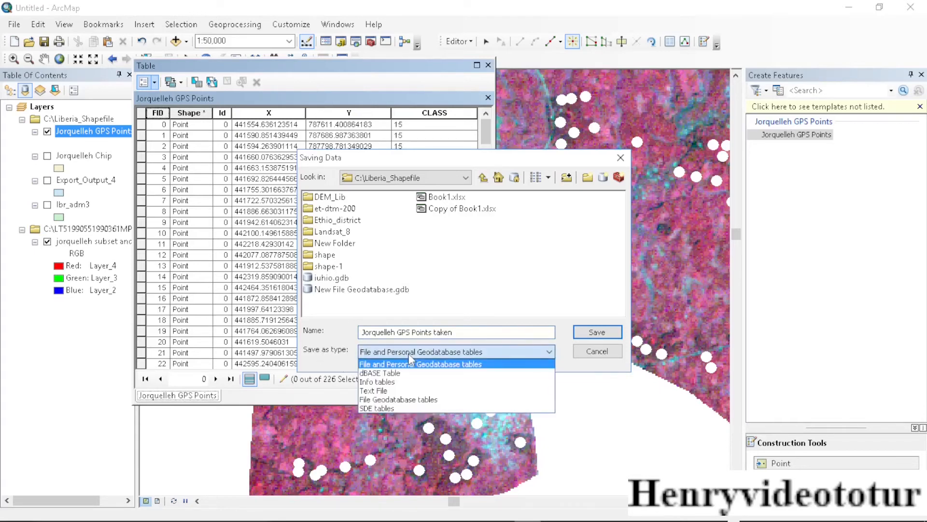
click(381, 391)
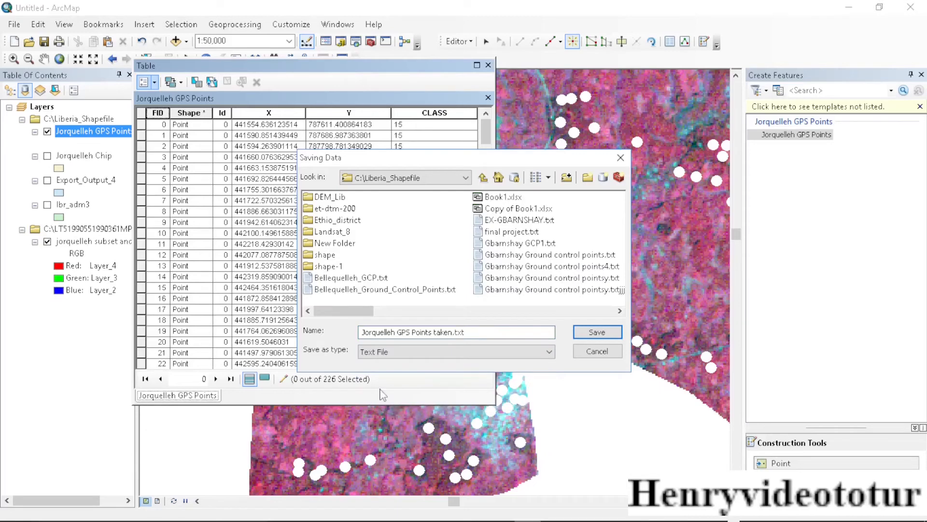
click(597, 333)
click(501, 359)
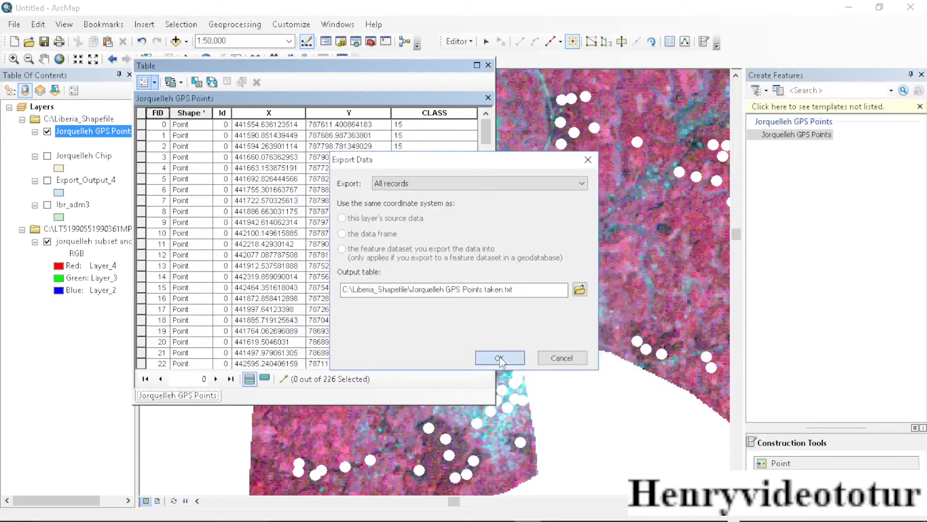
click(494, 314)
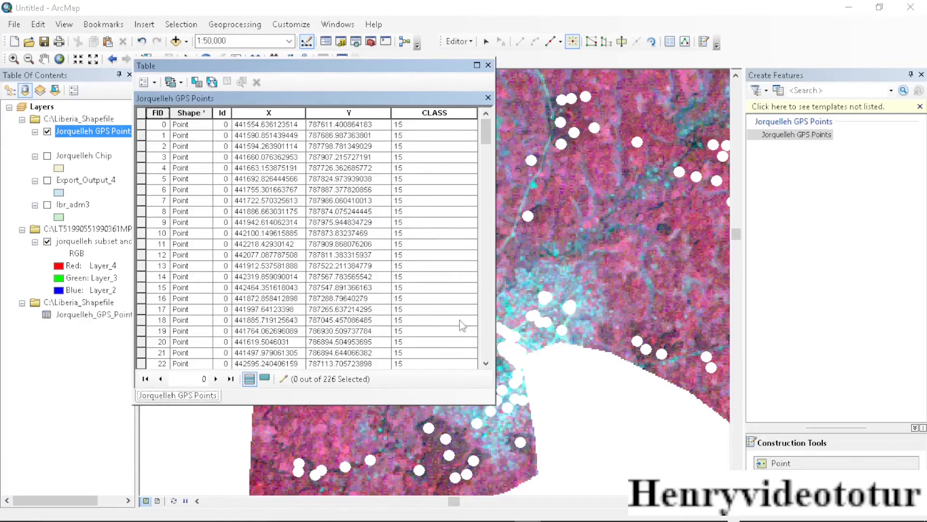
- Switch to Excel 2013
key(super)
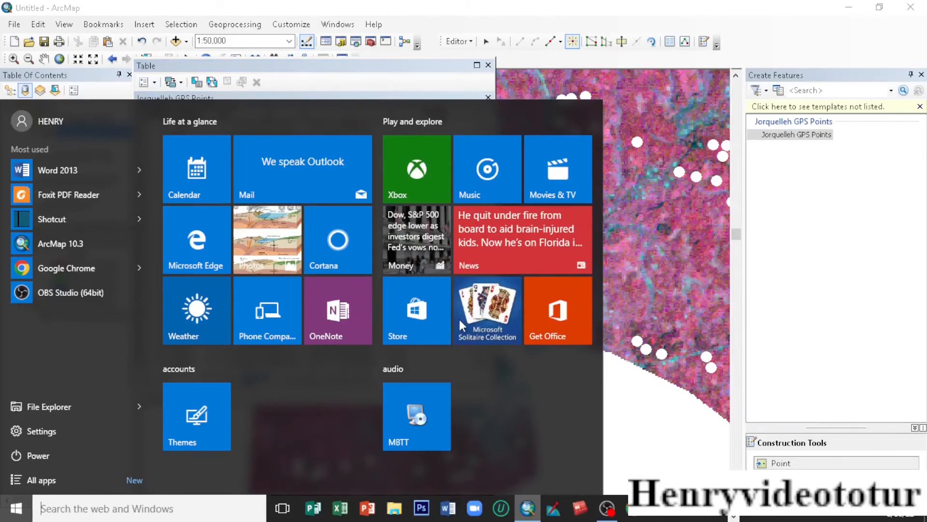
text(e)
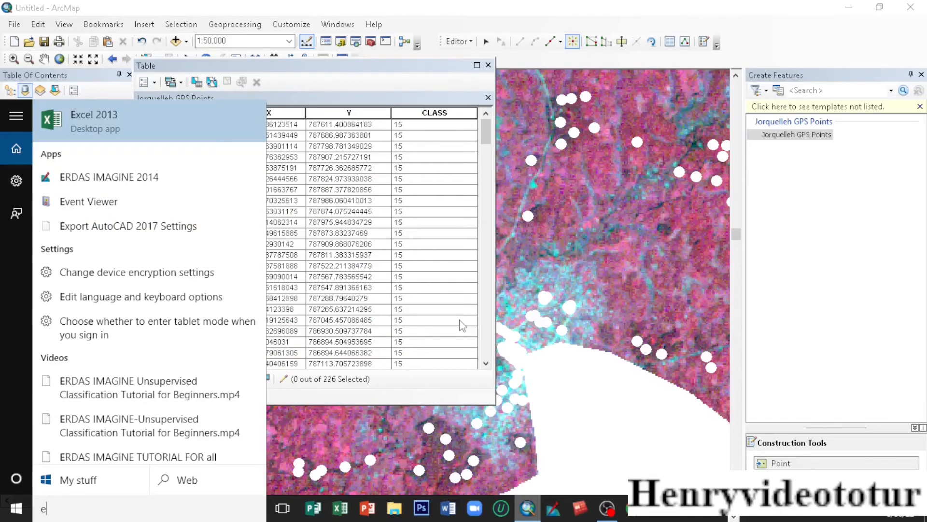
key(Return)
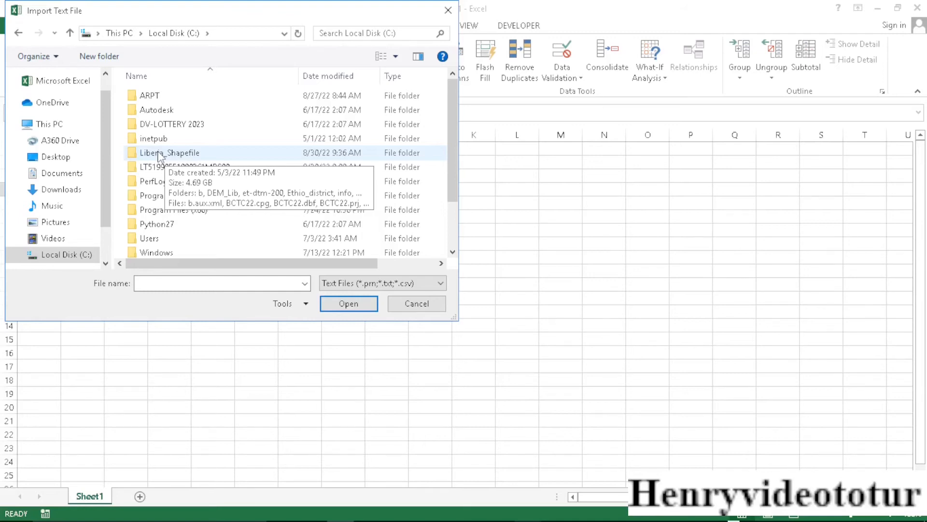
- Import Jorquelleh_GPS_Points_taken.txt from Liberia_Shapefile into the sheet at D4 as delimited text, with tab and comma delimiters and General columns
double_click(160, 152)
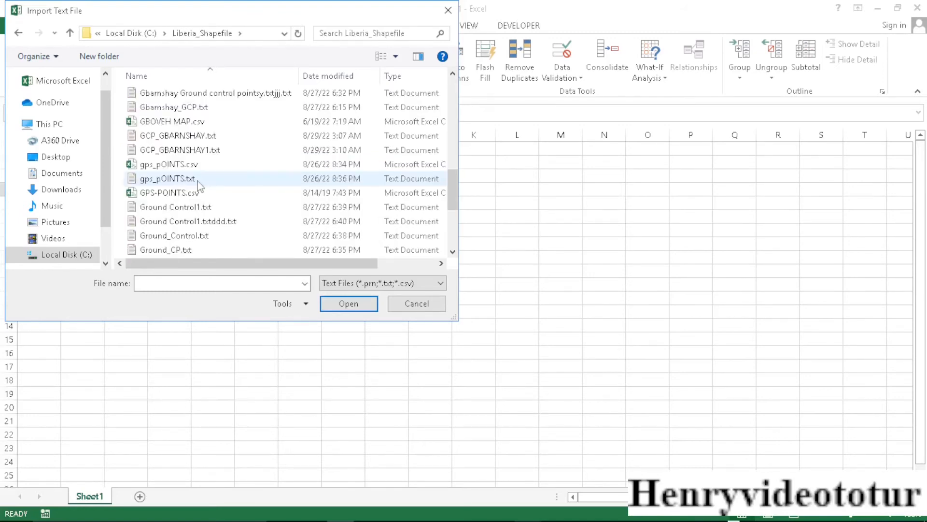
scroll(198, 185, down, 3)
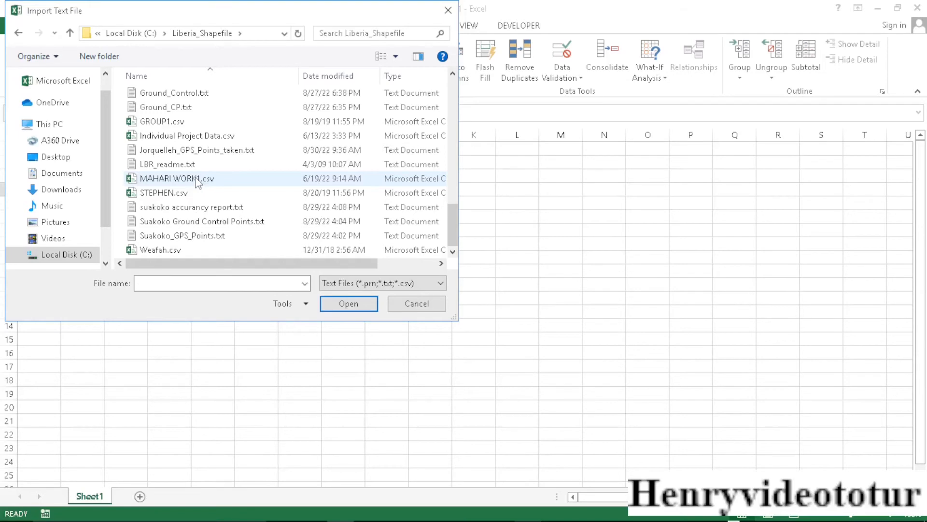
click(197, 150)
click(347, 304)
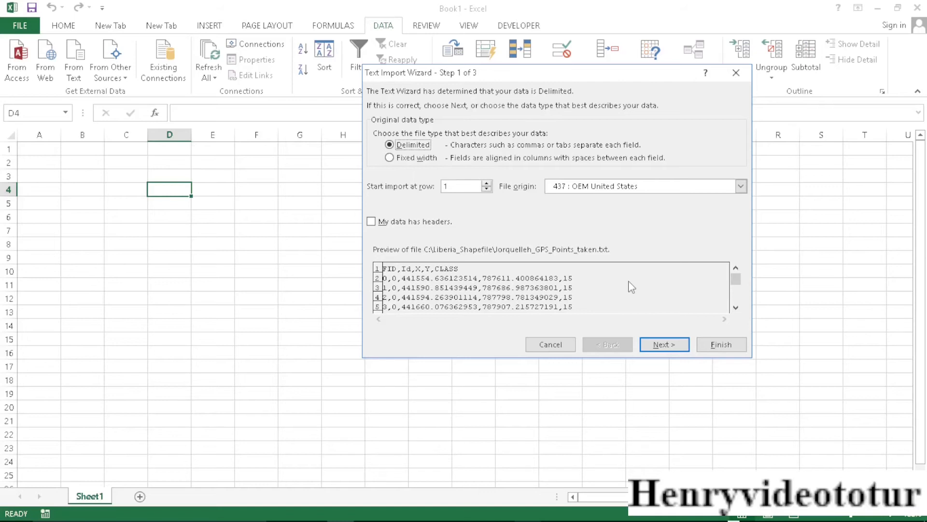
click(665, 343)
click(397, 156)
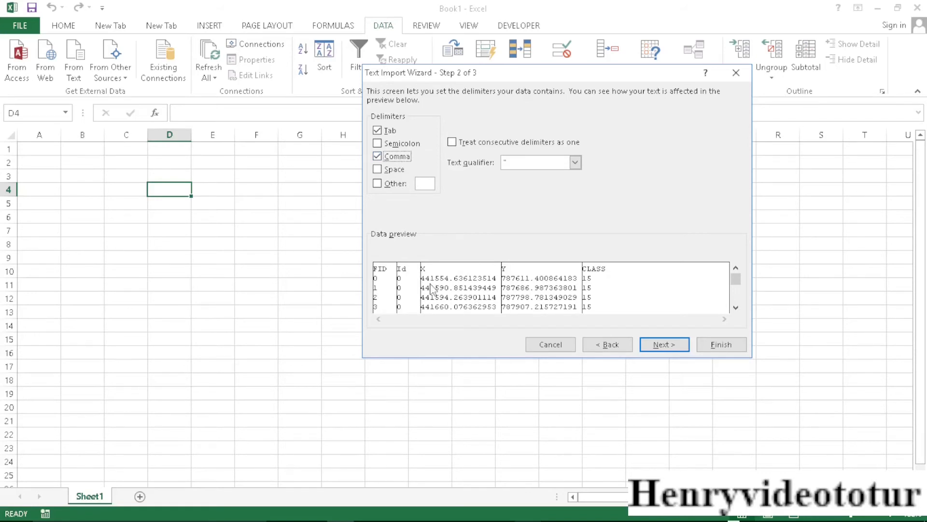
click(665, 346)
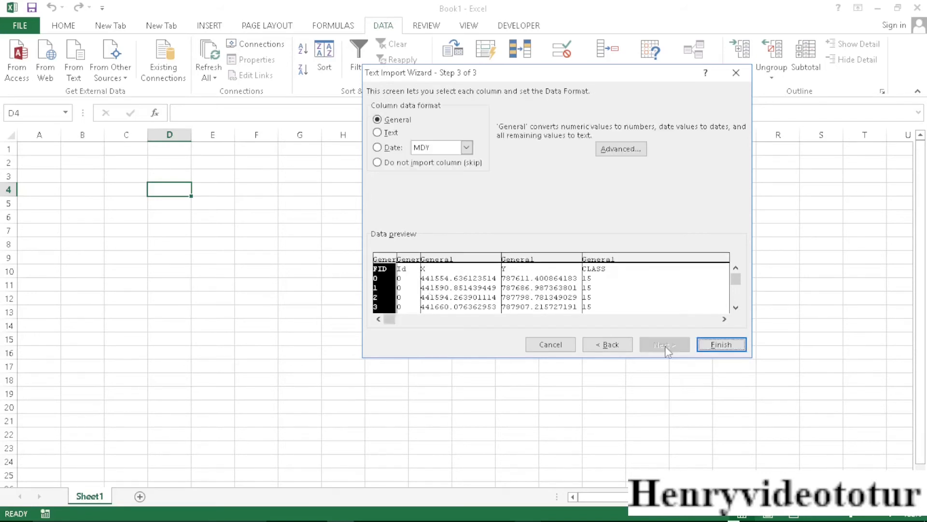
click(721, 345)
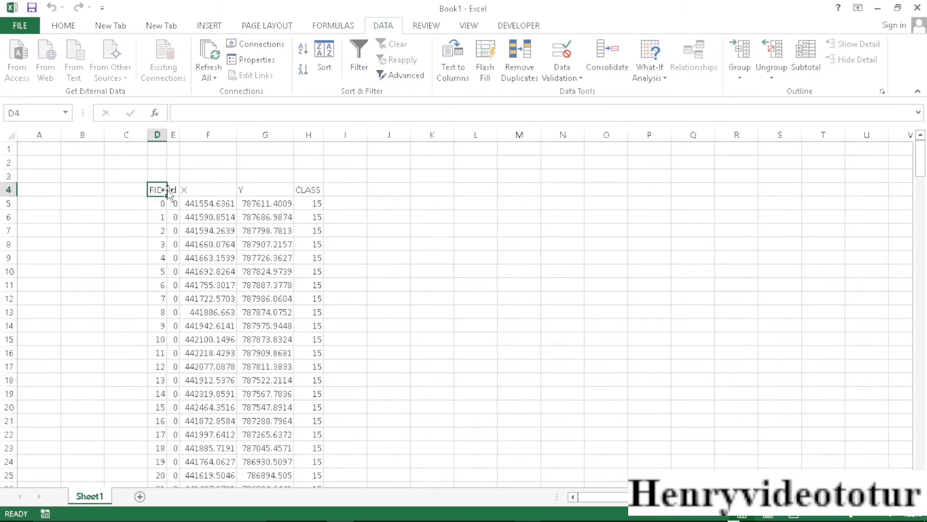
- Delete the FID and Id columns so that only the X, Y and CLASS columns remain
click(157, 134)
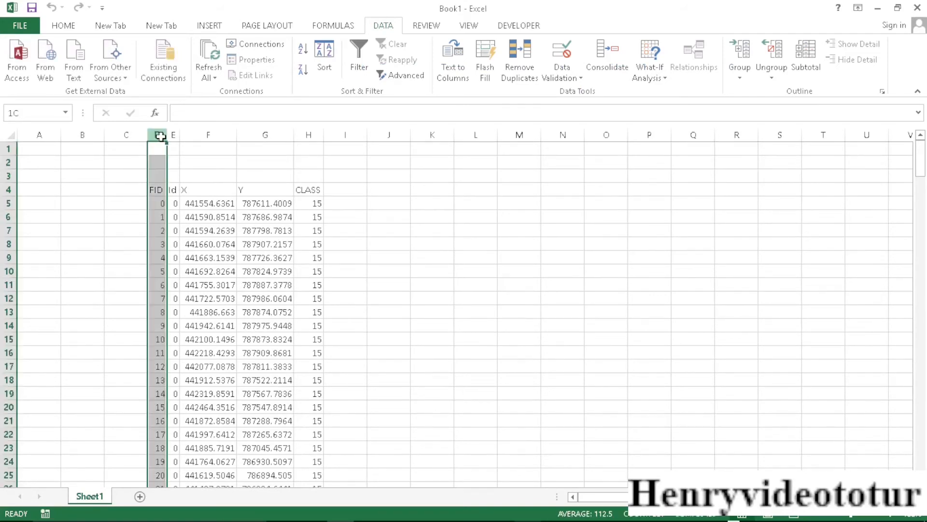
drag(160, 136, 173, 135)
right_click(159, 217)
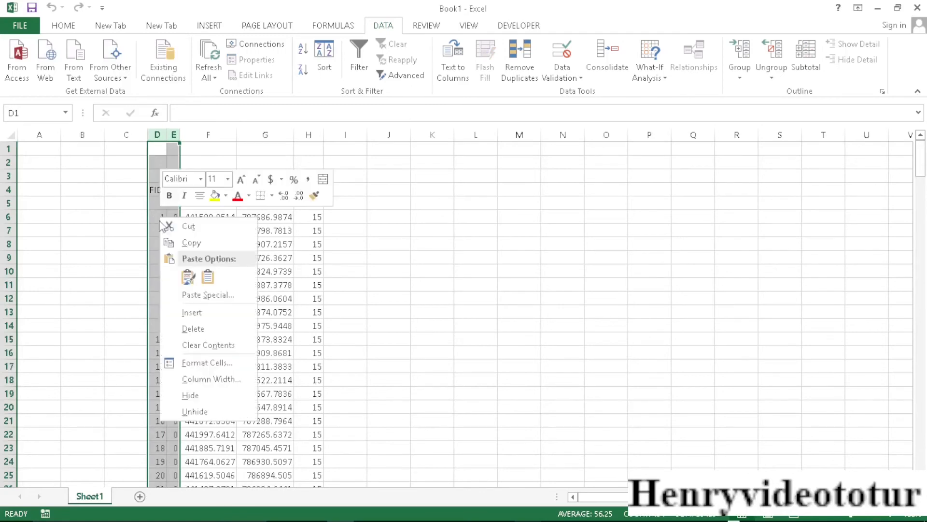
right_click(157, 163)
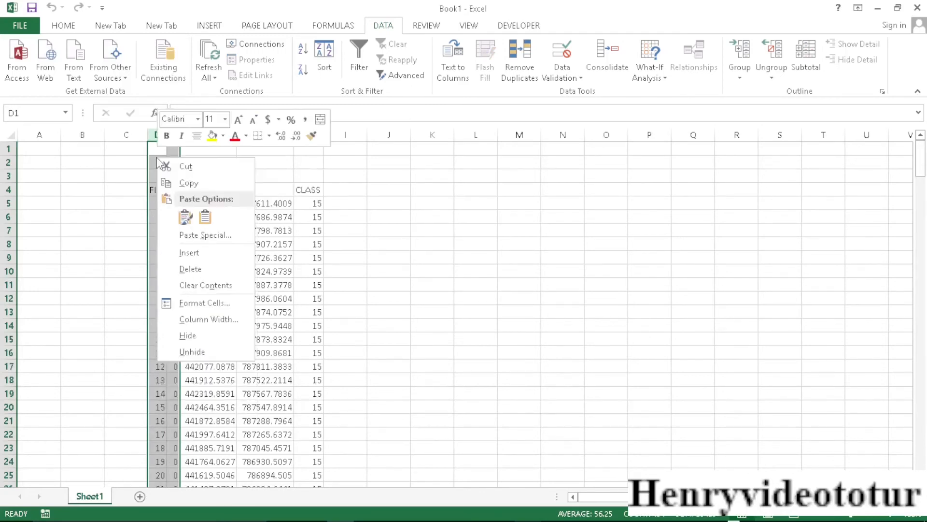
click(191, 270)
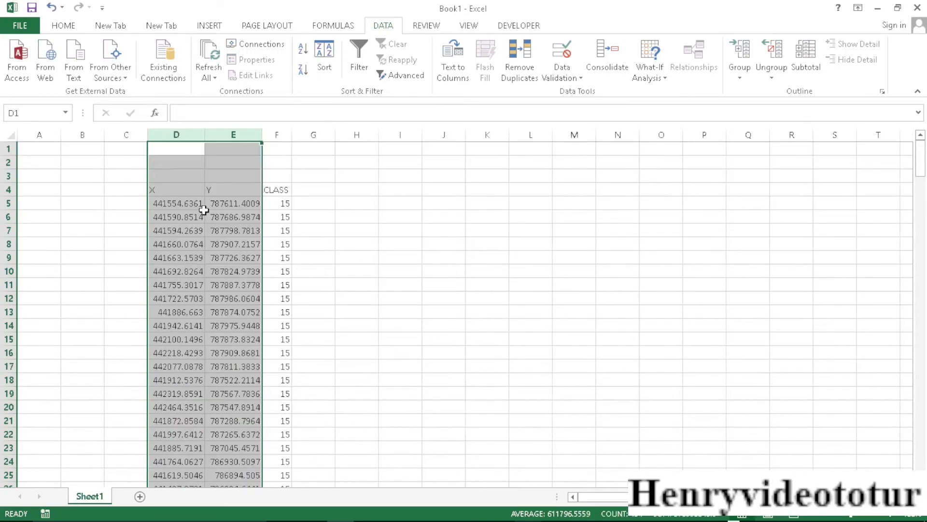
click(401, 217)
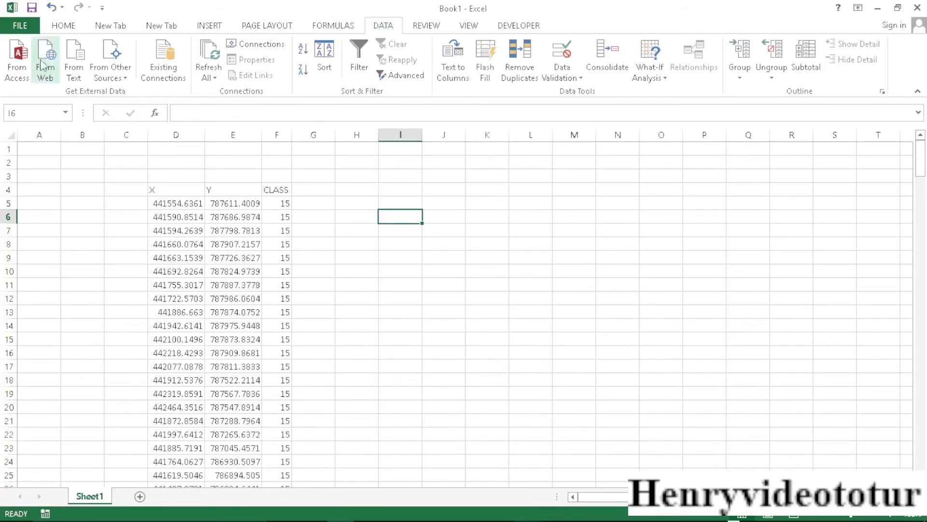
- Set up saving a copy of the workbook as Text (MS-DOS) in the C:\Liberia_Shapefile folder
click(23, 29)
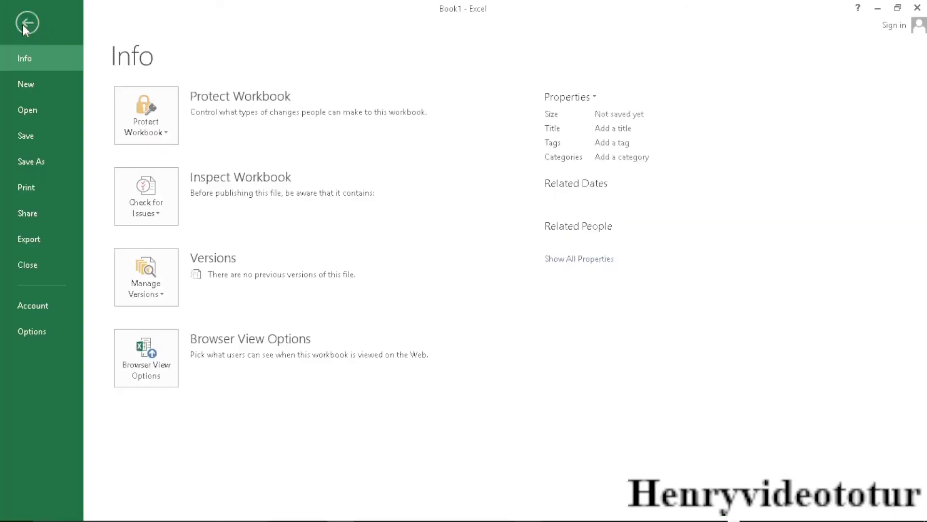
click(42, 163)
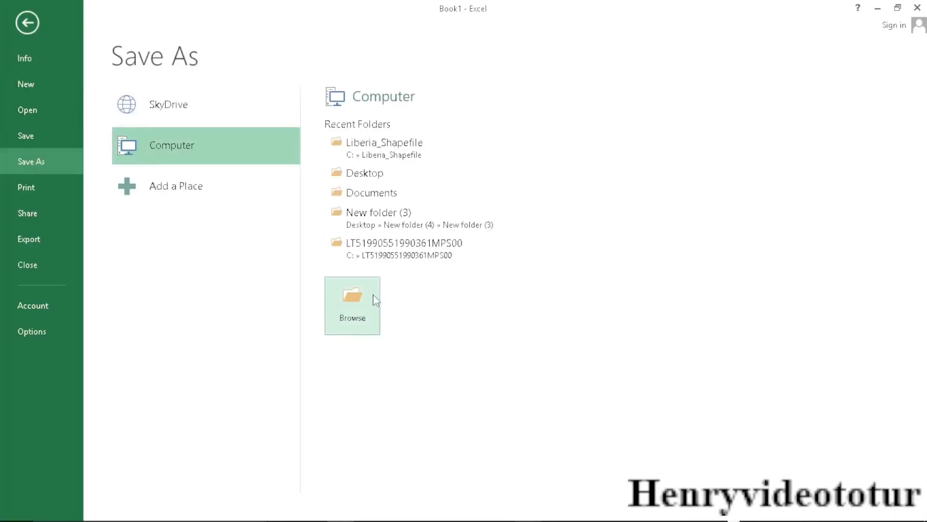
click(347, 303)
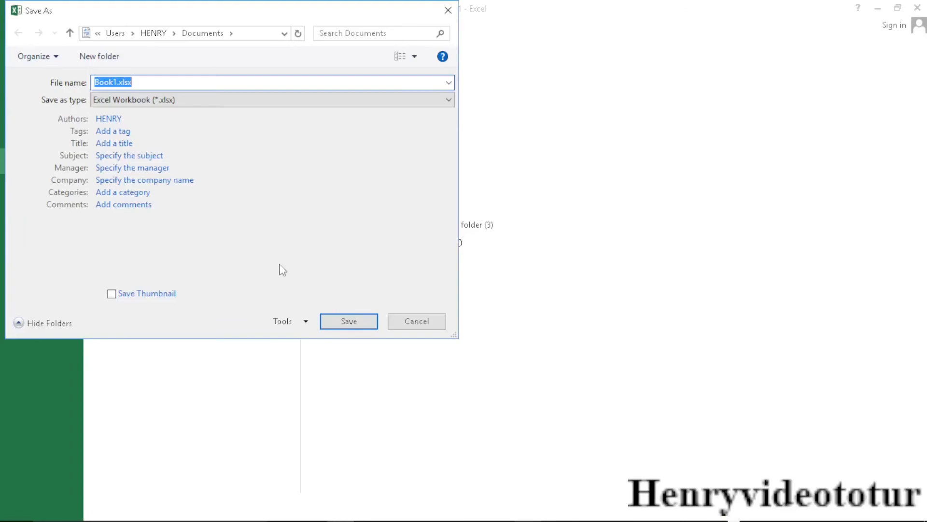
click(145, 99)
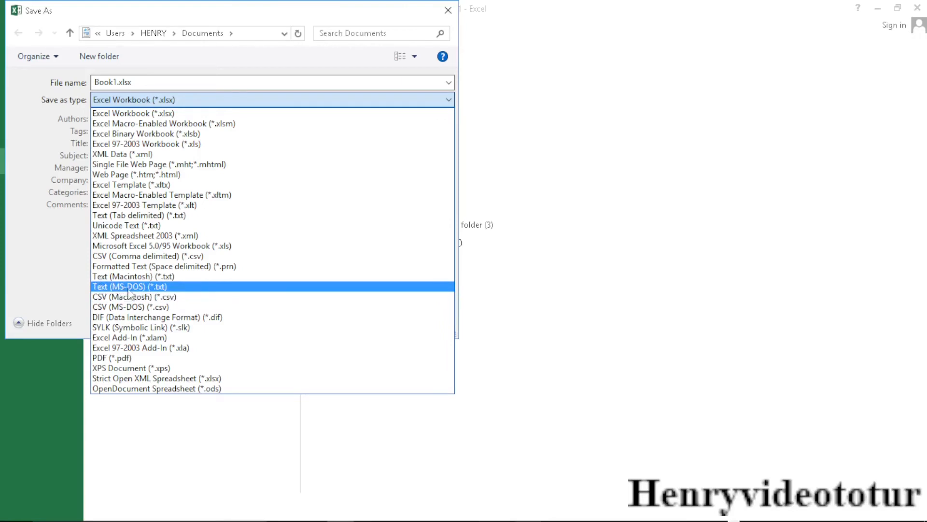
click(155, 287)
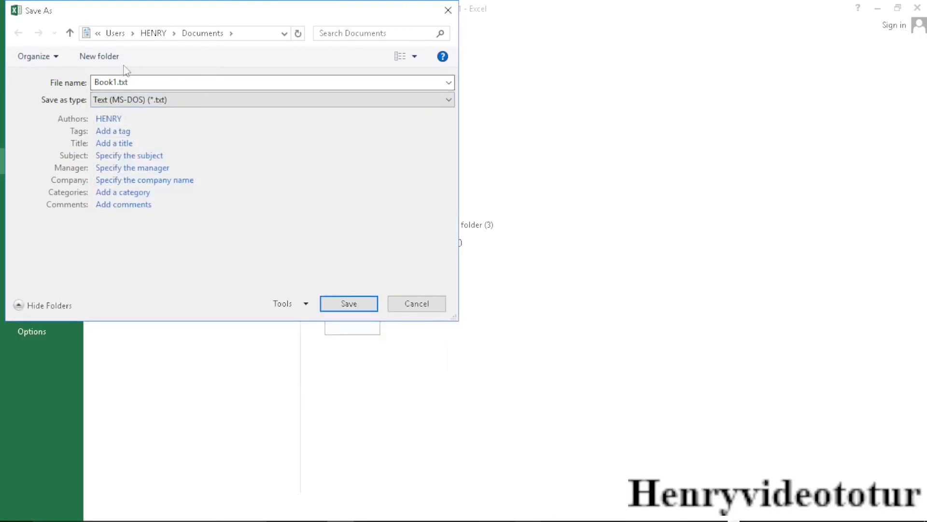
click(70, 32)
click(71, 33)
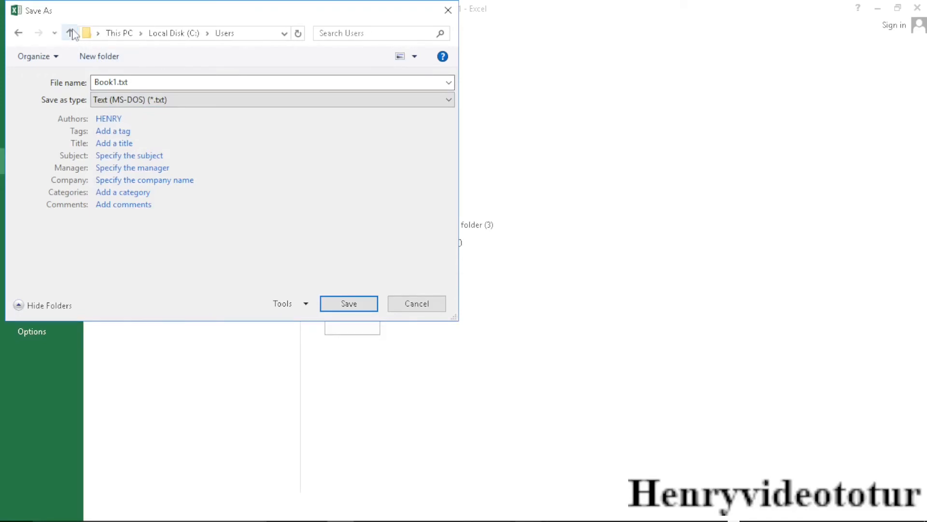
click(207, 33)
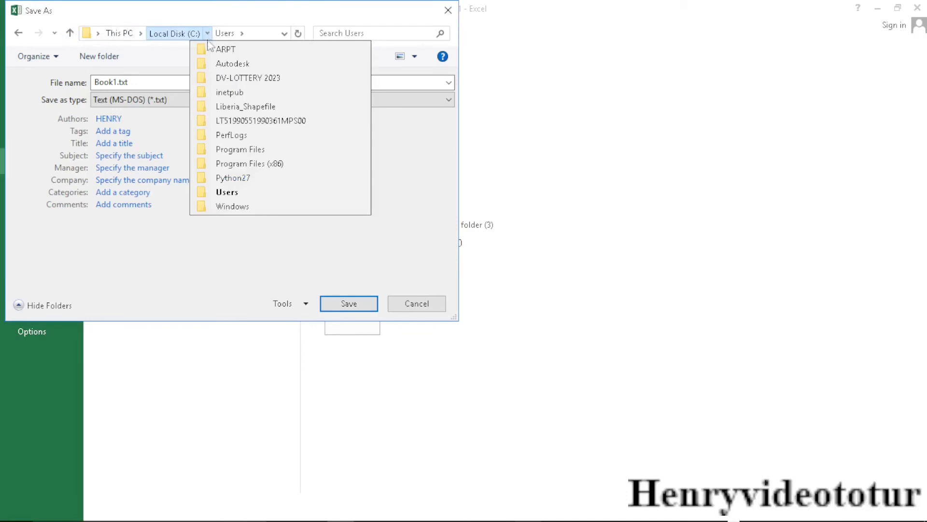
click(239, 108)
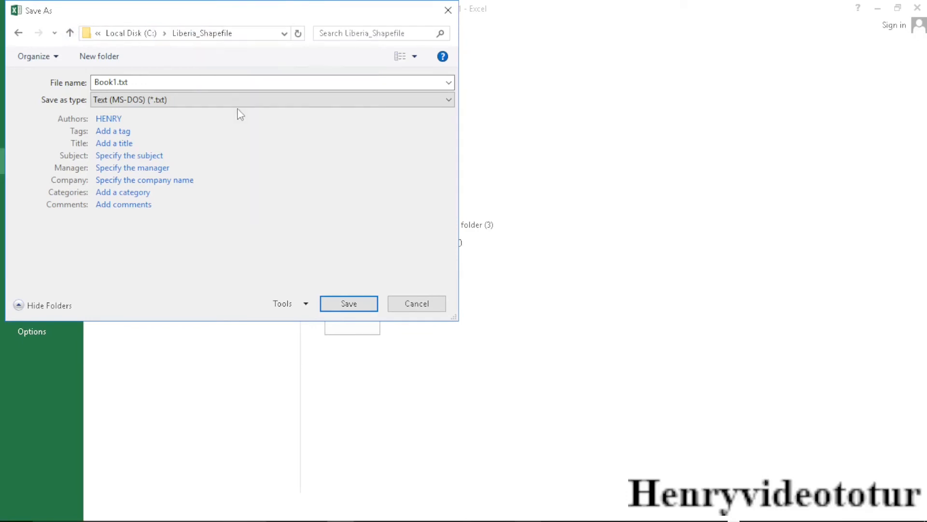
- Name the text file "Jorquelleh Edited GPS Points" and save it, keeping the Text (MS-DOS) format
double_click(137, 81)
text(Jor)
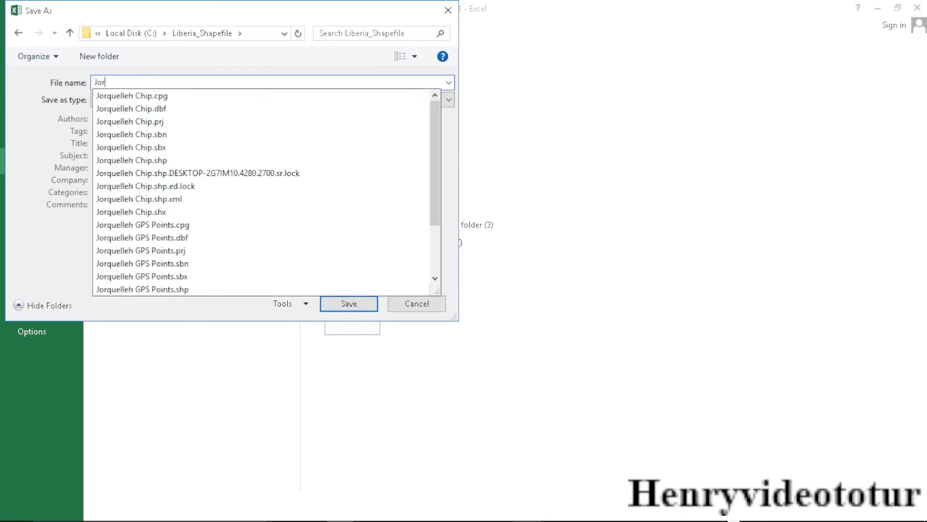
text(quelleh Edite)
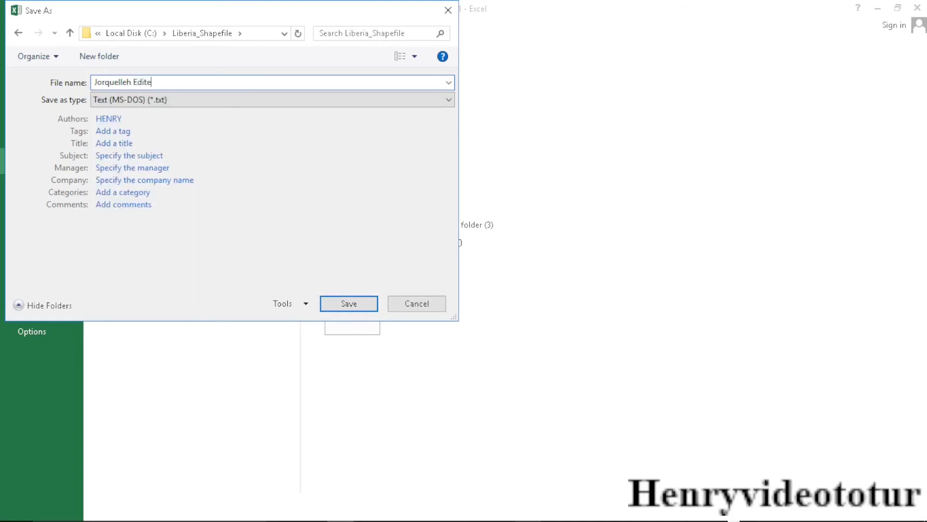
text(d G)
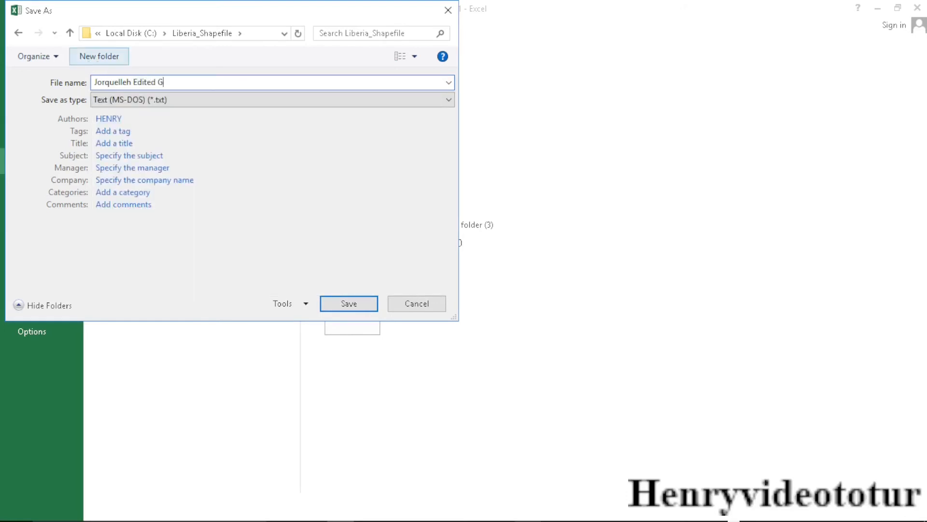
text(PS )
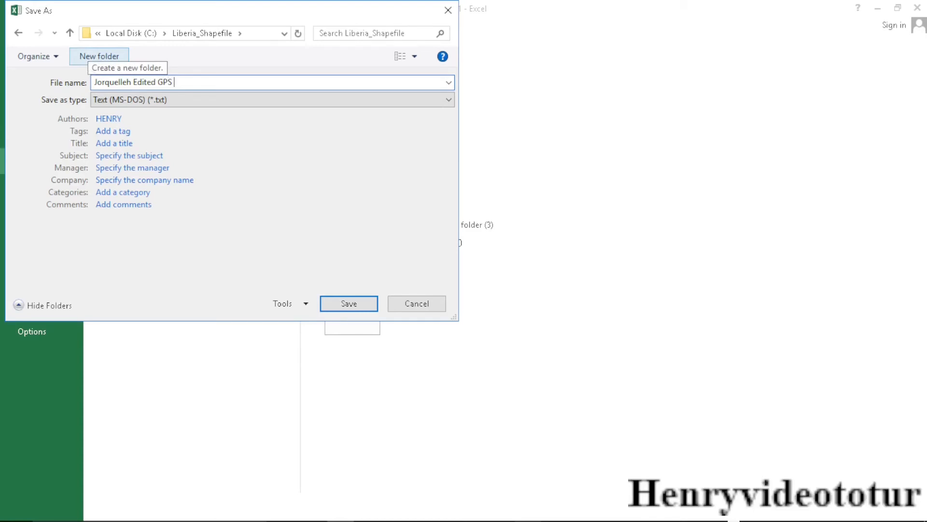
text(Points)
click(328, 303)
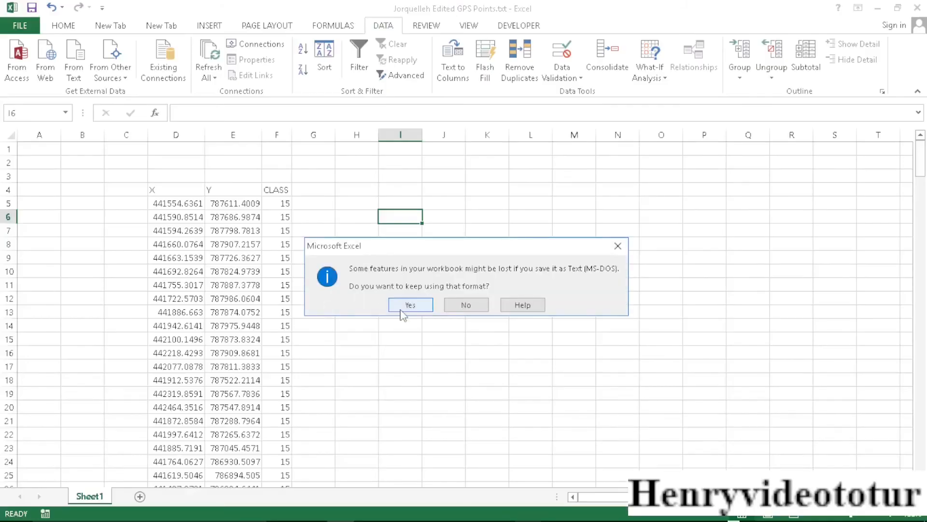
click(410, 305)
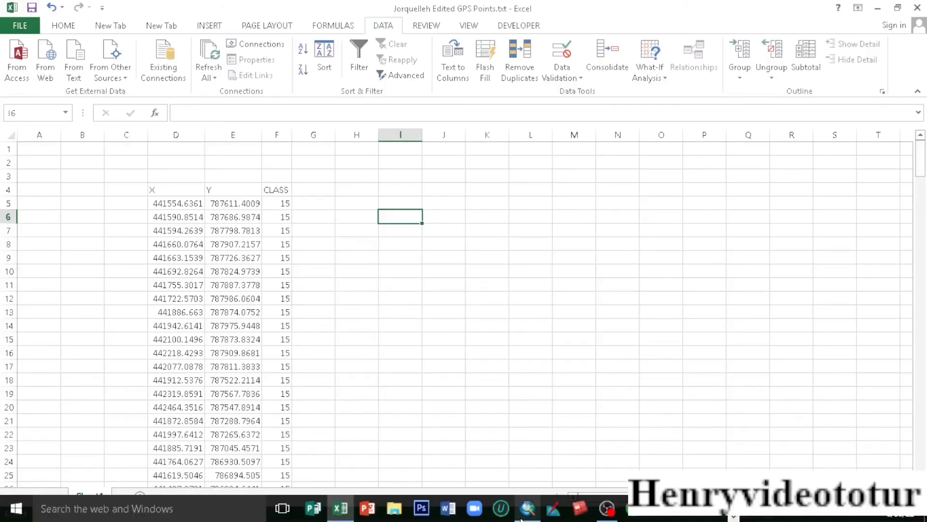
- Switch to ERDAS IMAGINE and open the Accuracy Assessment tool for supervised classification
click(734, 518)
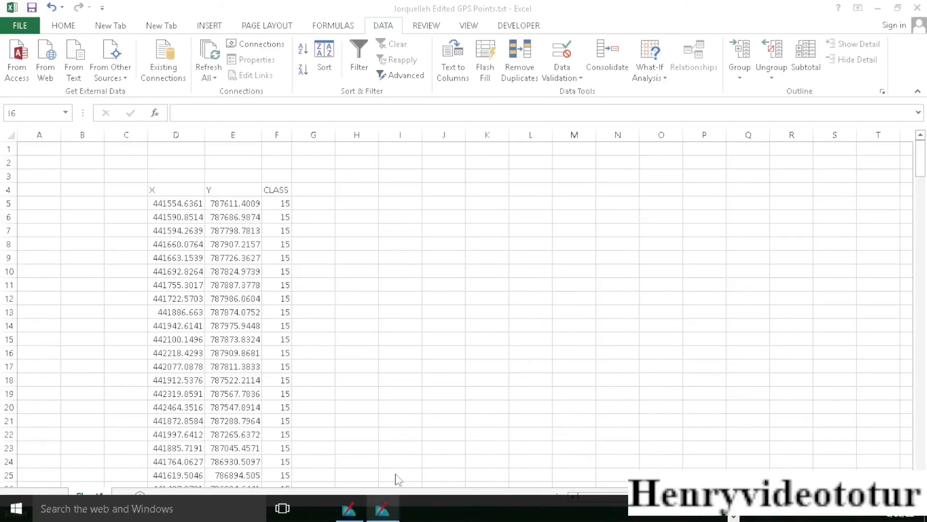
click(352, 516)
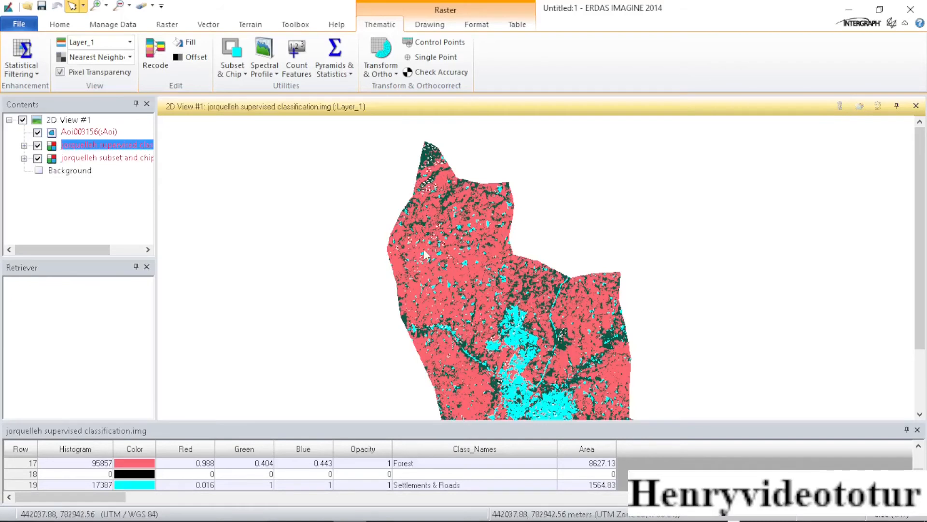
click(169, 24)
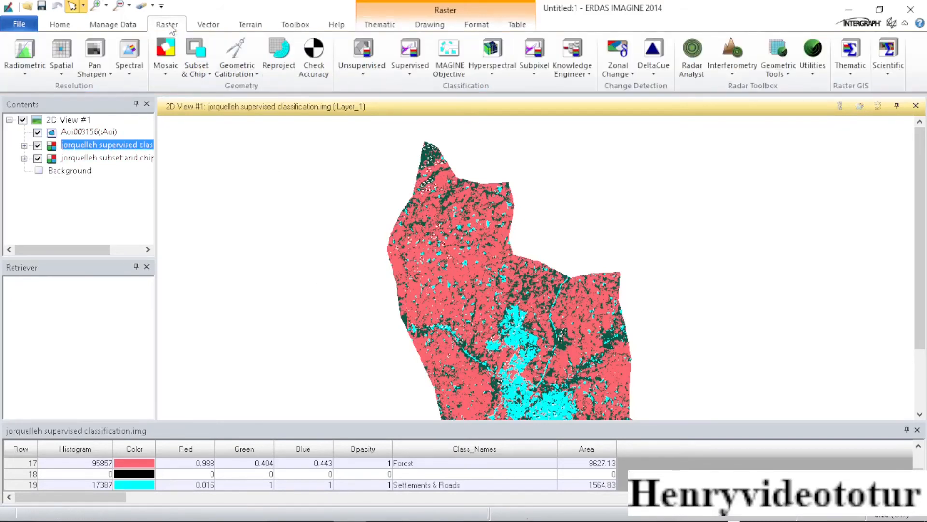
click(409, 73)
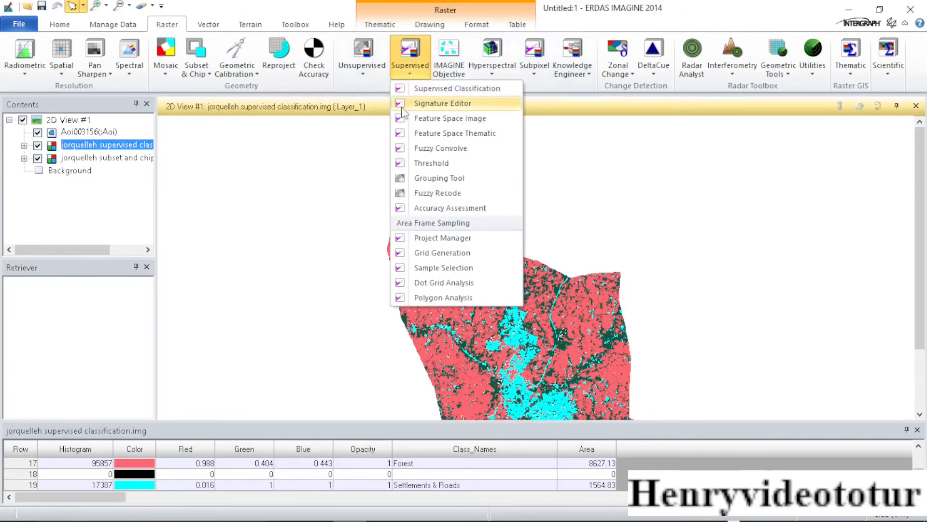
click(463, 210)
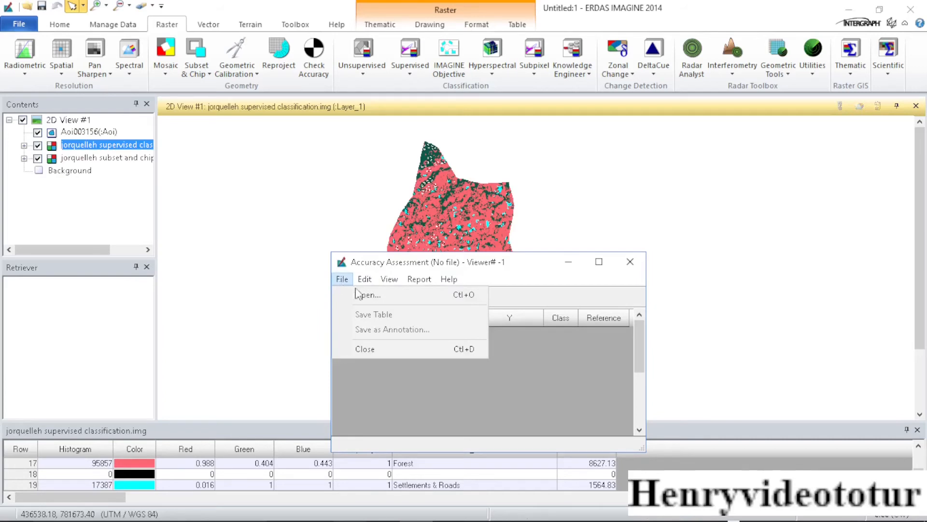
click(370, 295)
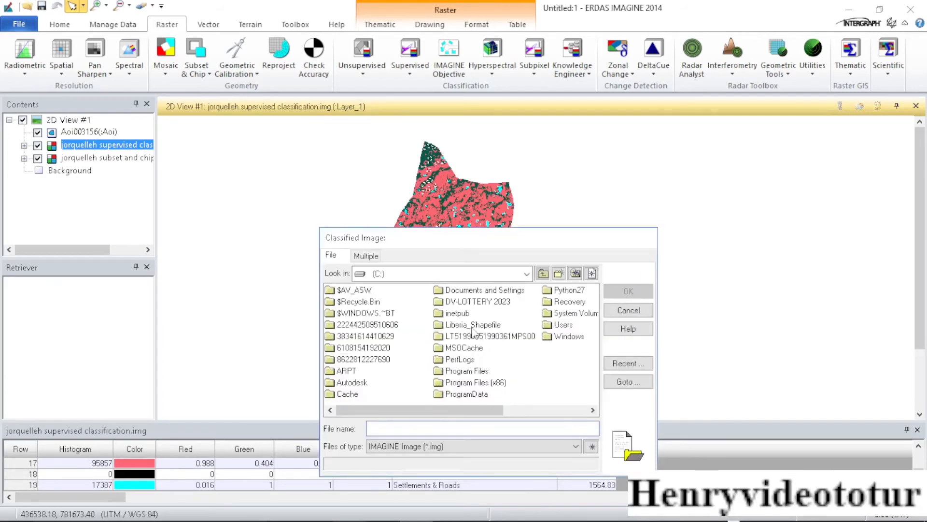
double_click(468, 337)
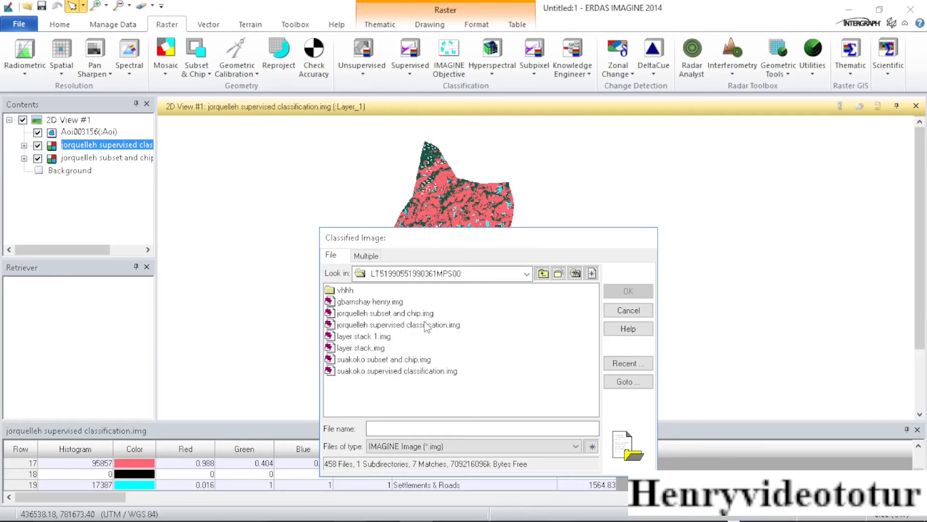
click(376, 325)
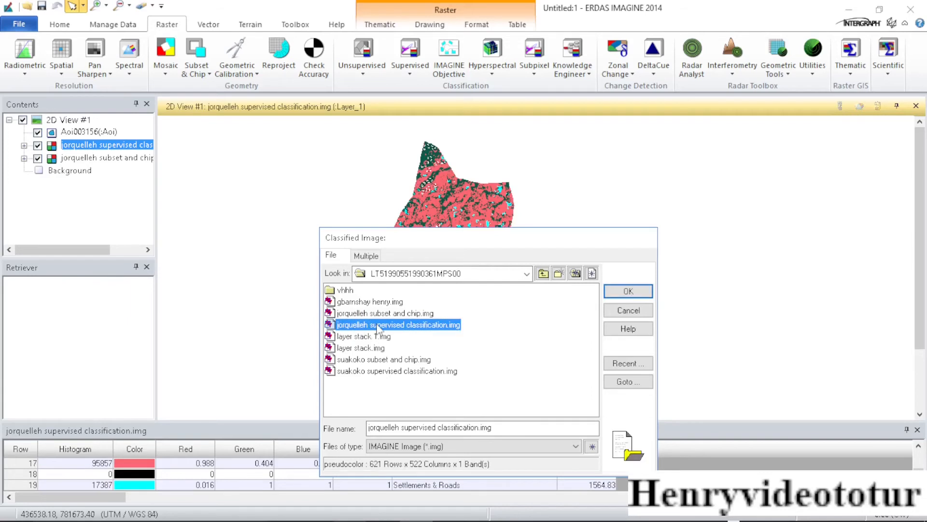
click(627, 291)
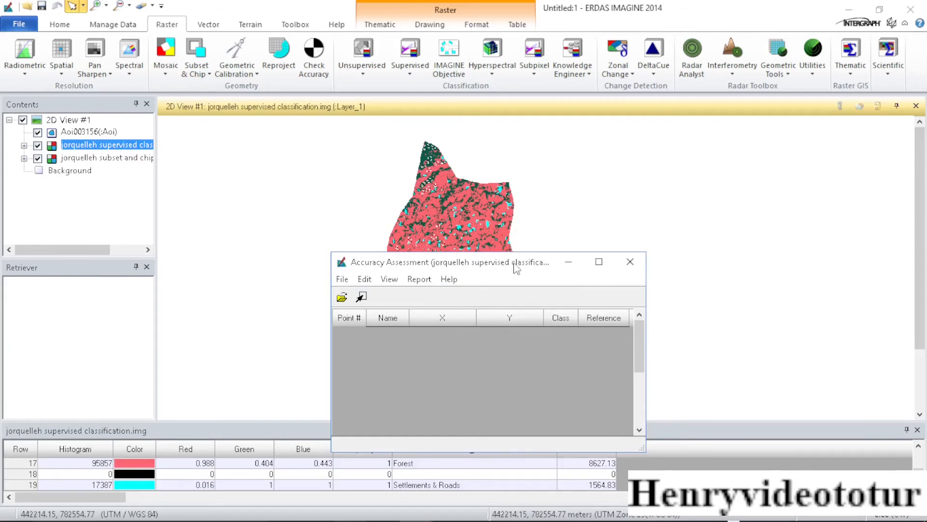
- Choose "Jorquelleh Edited GPS Points.txt" from Liberia_Shapefile as the ASCII file of user-defined points to import
click(365, 280)
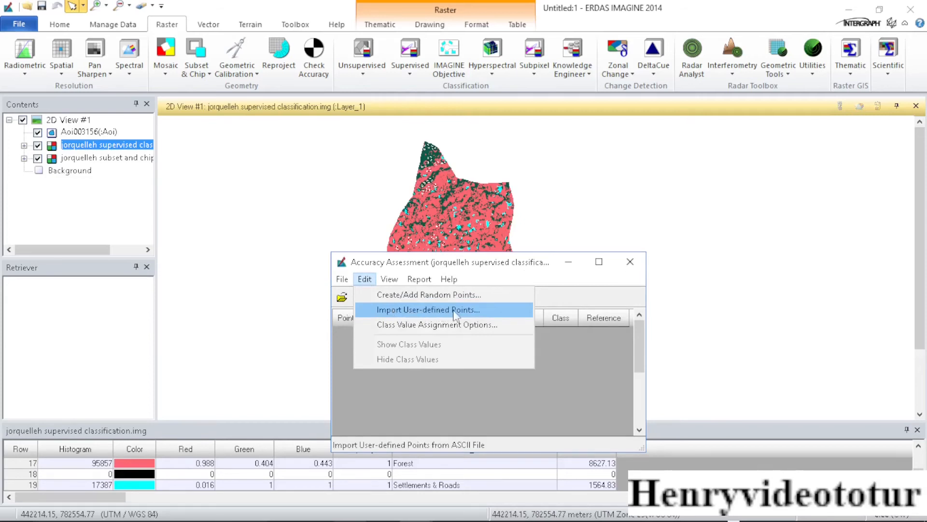
click(423, 310)
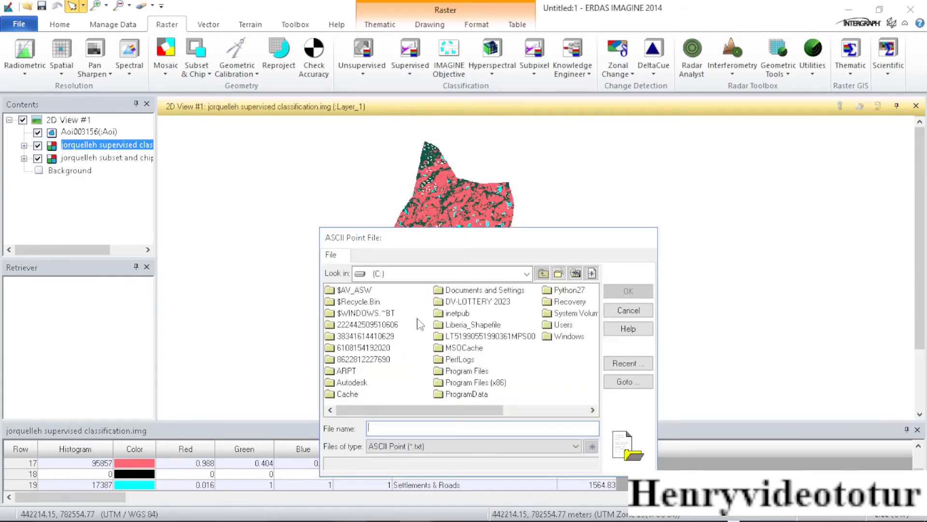
double_click(463, 327)
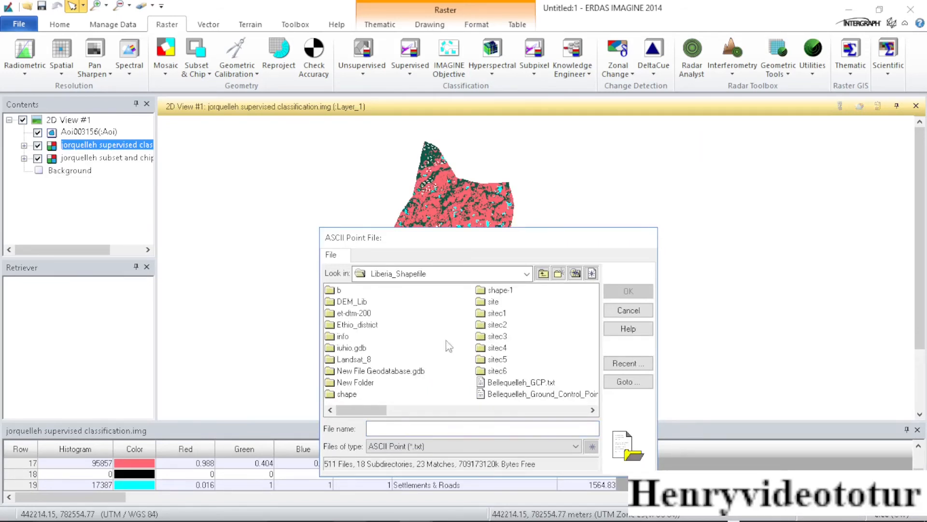
click(592, 410)
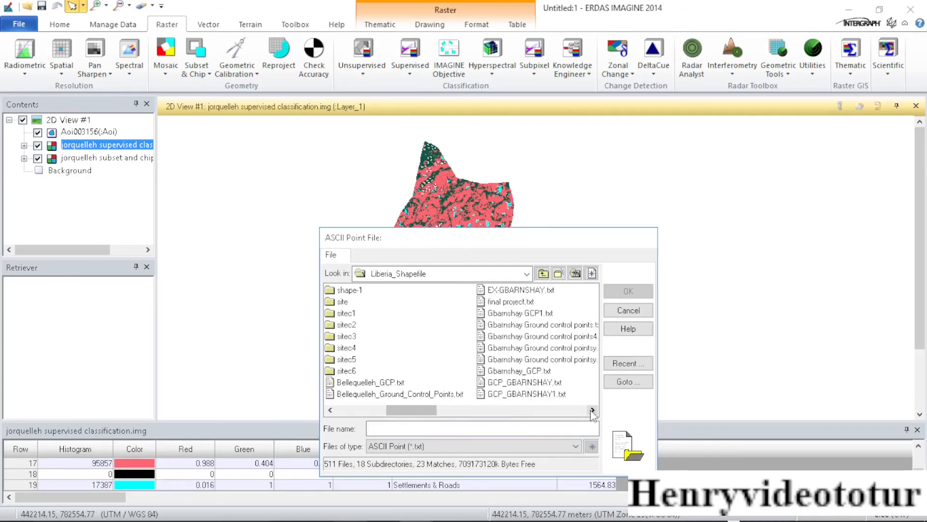
click(593, 410)
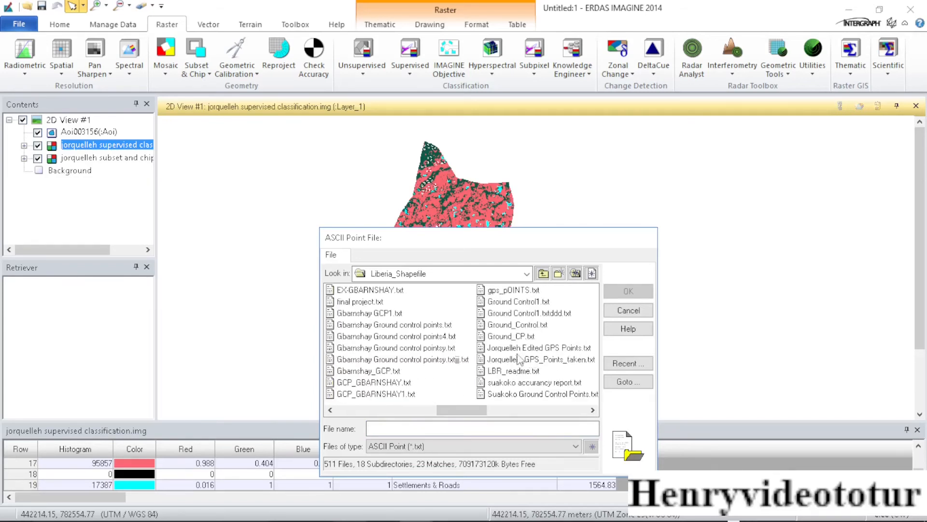
click(538, 348)
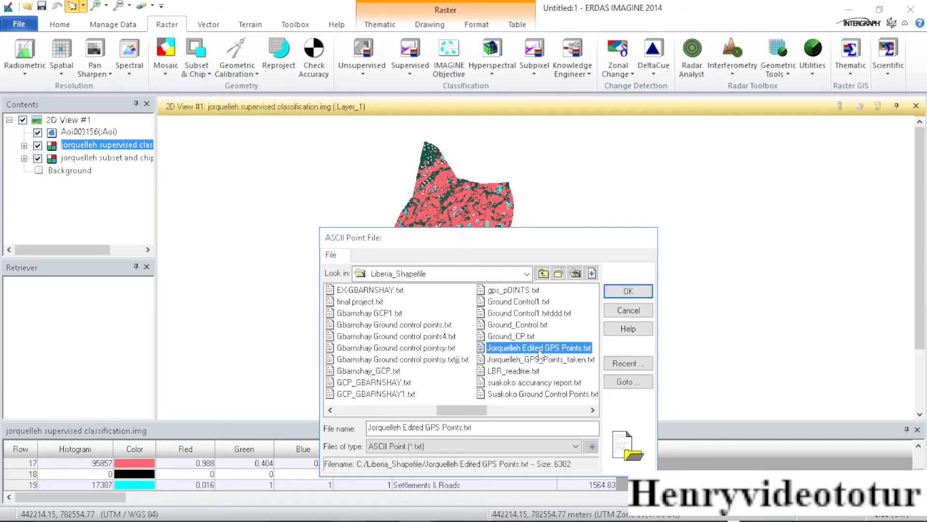
click(621, 292)
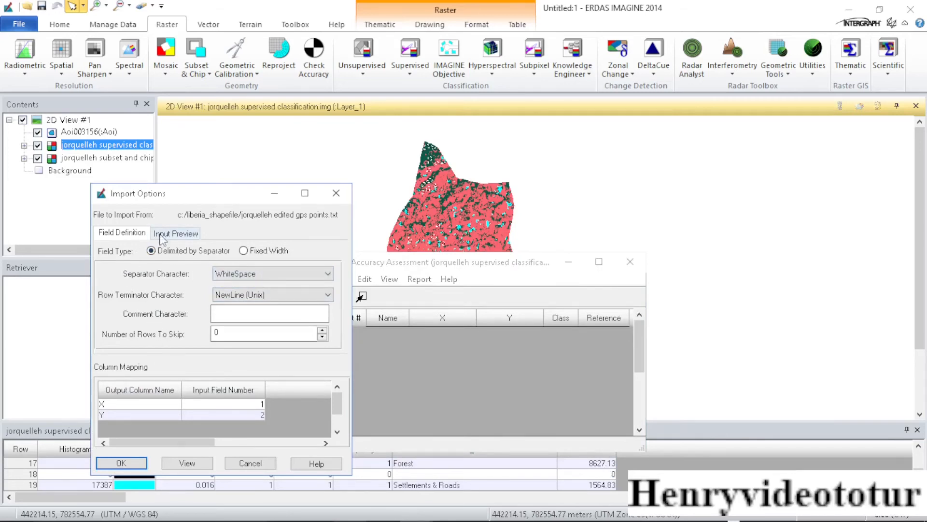
- Preview the input fields and import the points with whitespace separation, mapping X to field 1 and Y to field 2
click(175, 235)
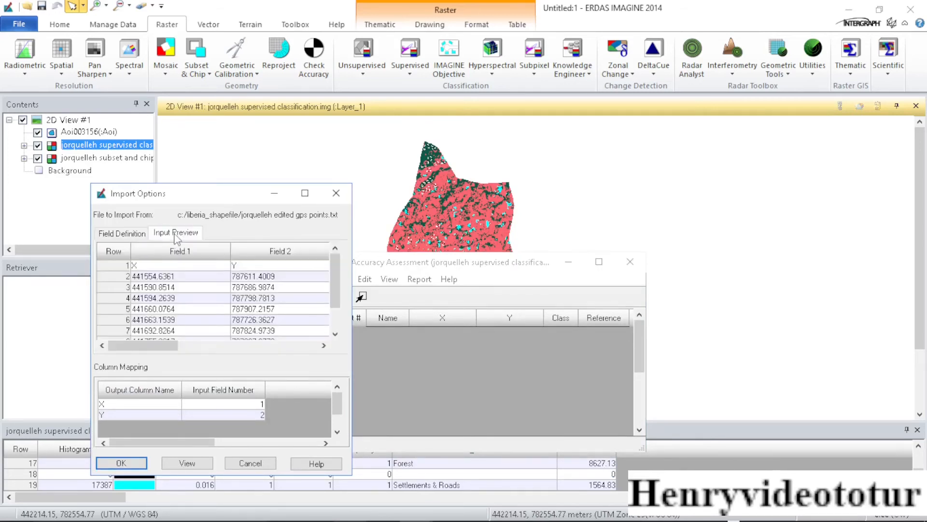
scroll(198, 291, down, 1)
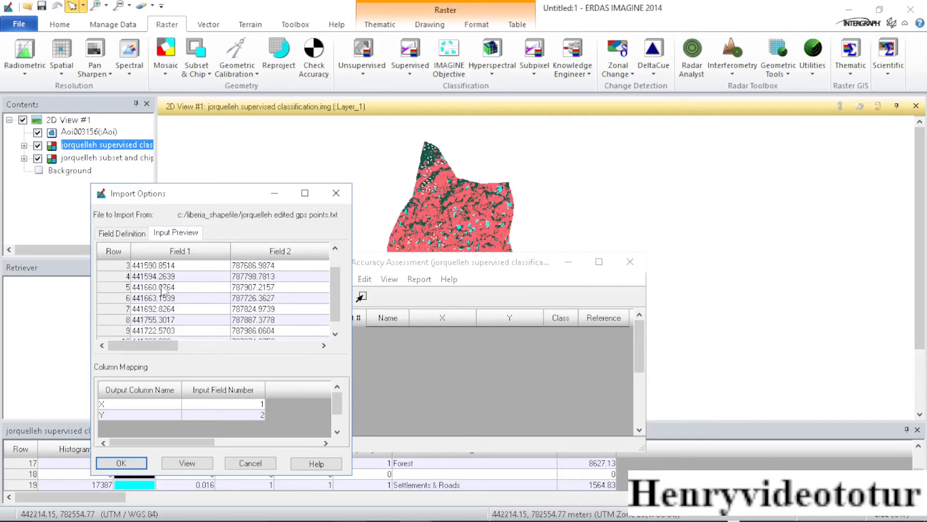
scroll(164, 292, down, 3)
scroll(169, 292, up, 5)
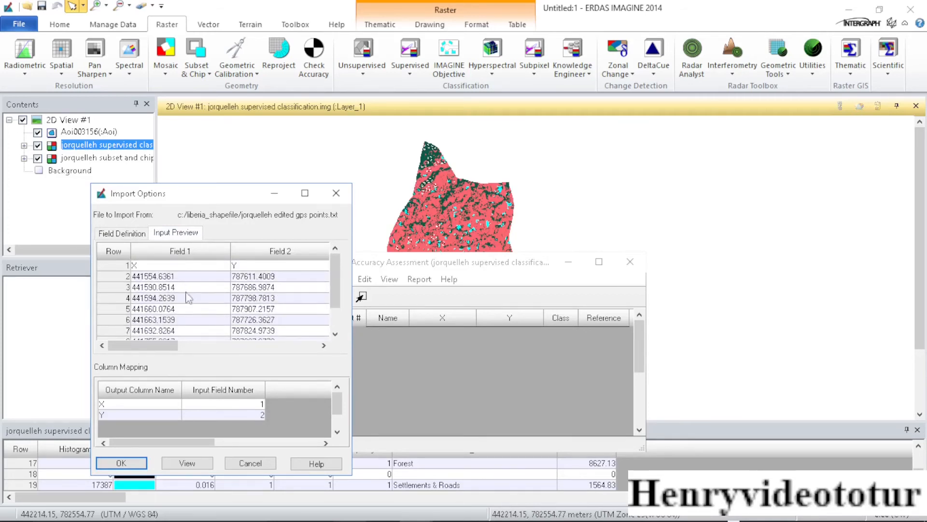
click(121, 462)
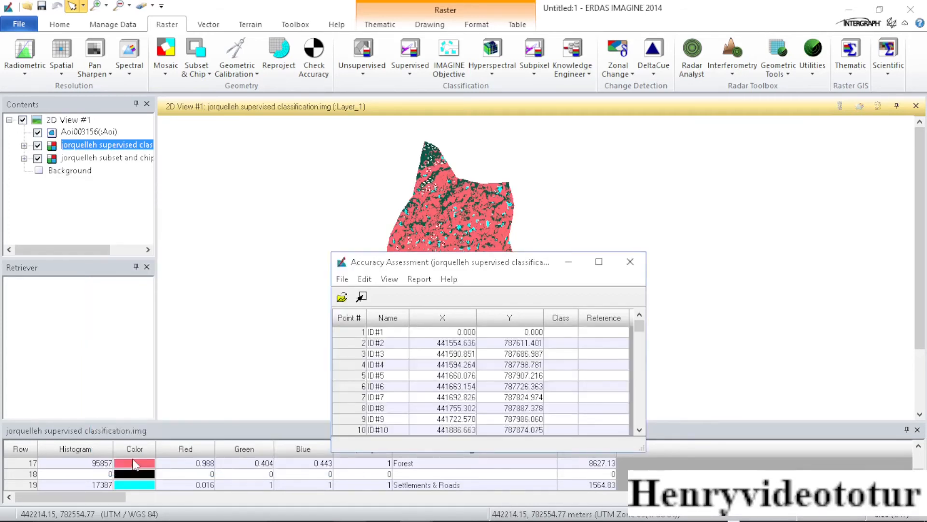
scroll(454, 355, down, 7)
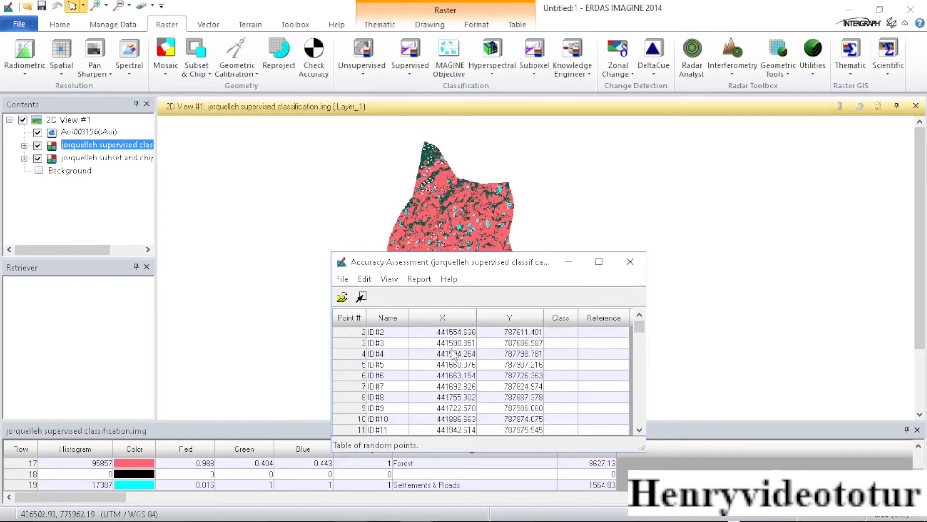
- Start a data import for the Reference column, choosing "Jorquelleh Edited GPS Points.txt" from Liberia_Shapefile as the source file
scroll(456, 355, up, 6)
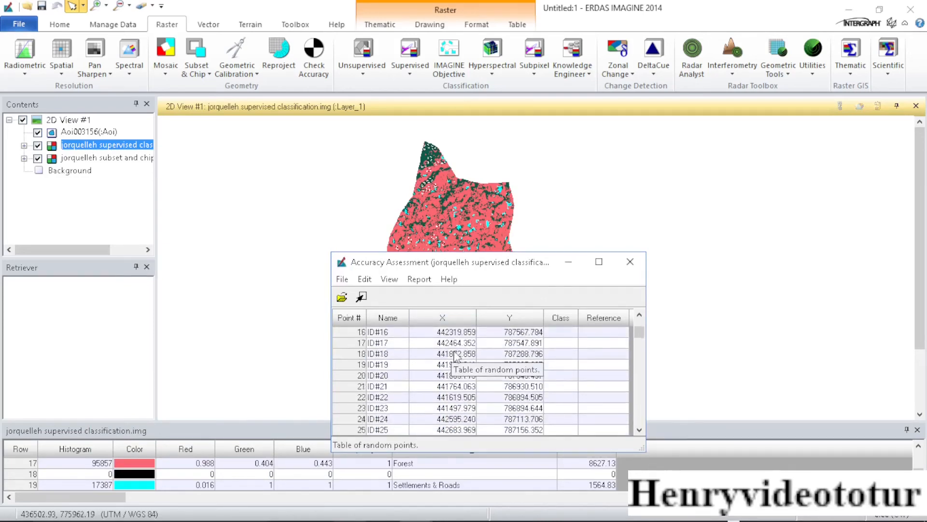
scroll(458, 356, up, 2)
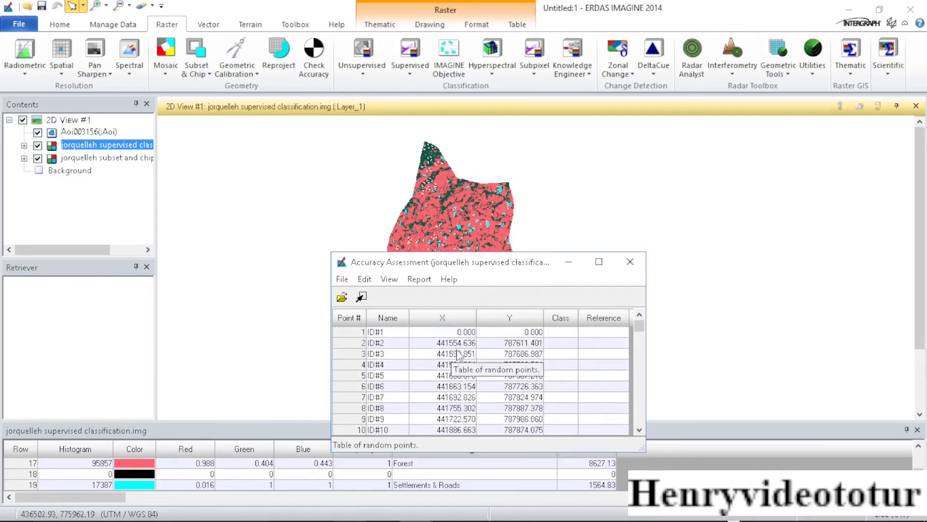
click(597, 319)
right_click(595, 317)
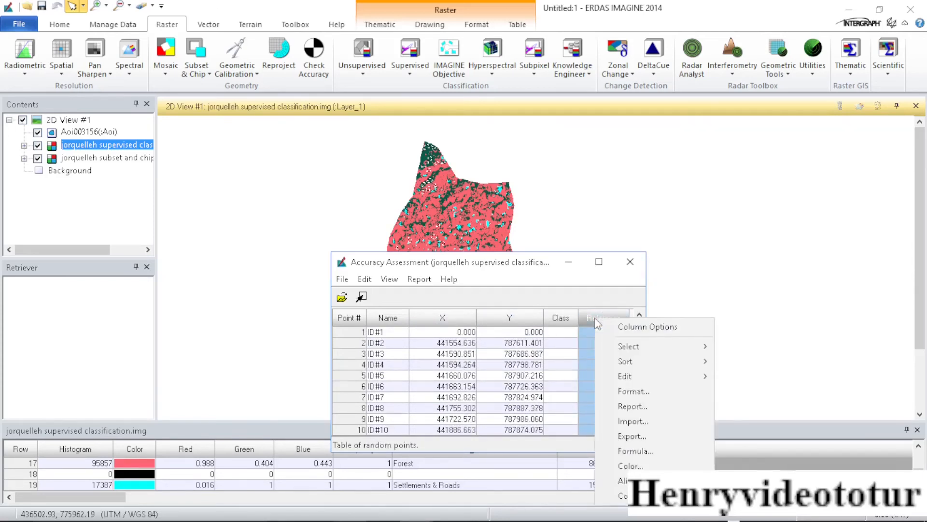
click(628, 420)
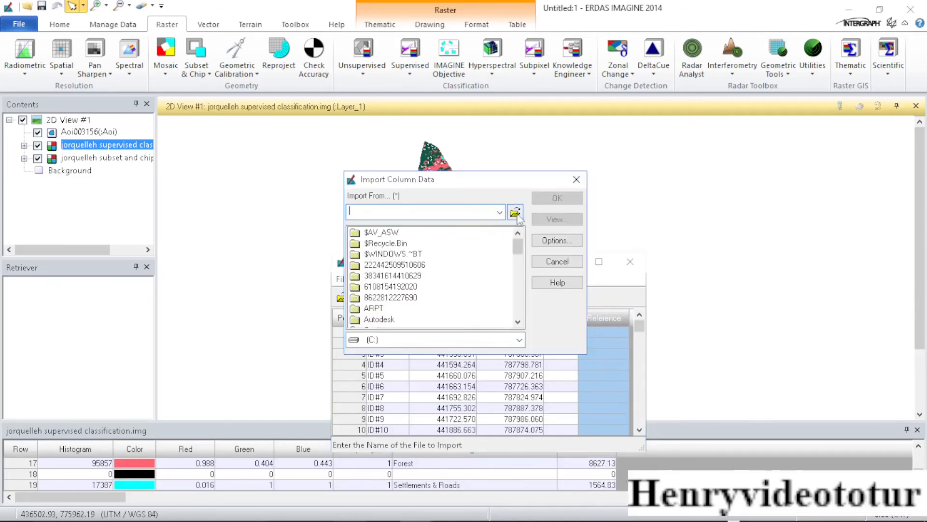
click(516, 213)
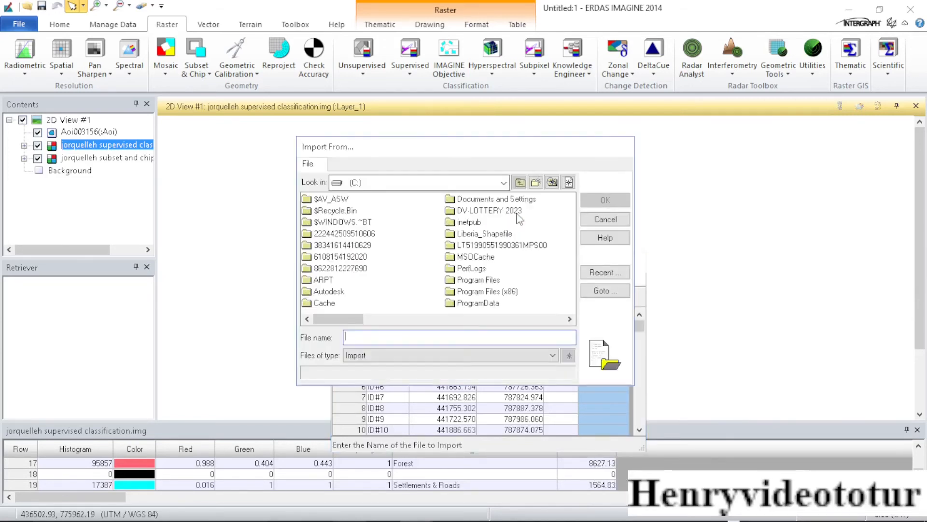
double_click(477, 238)
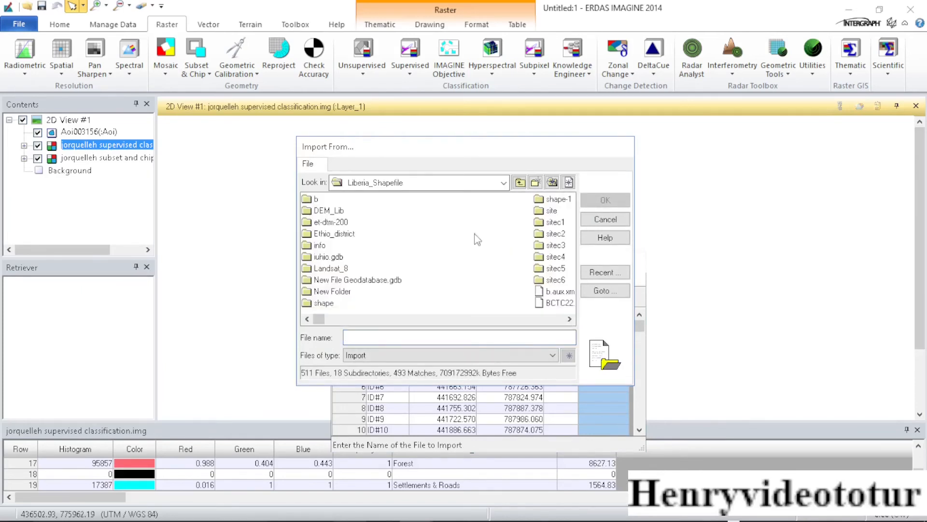
click(570, 320)
click(569, 320)
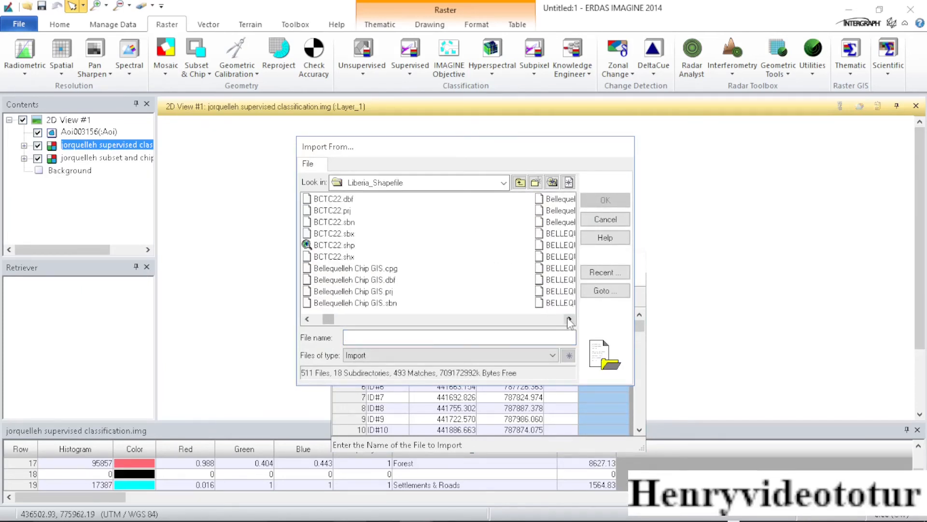
click(570, 319)
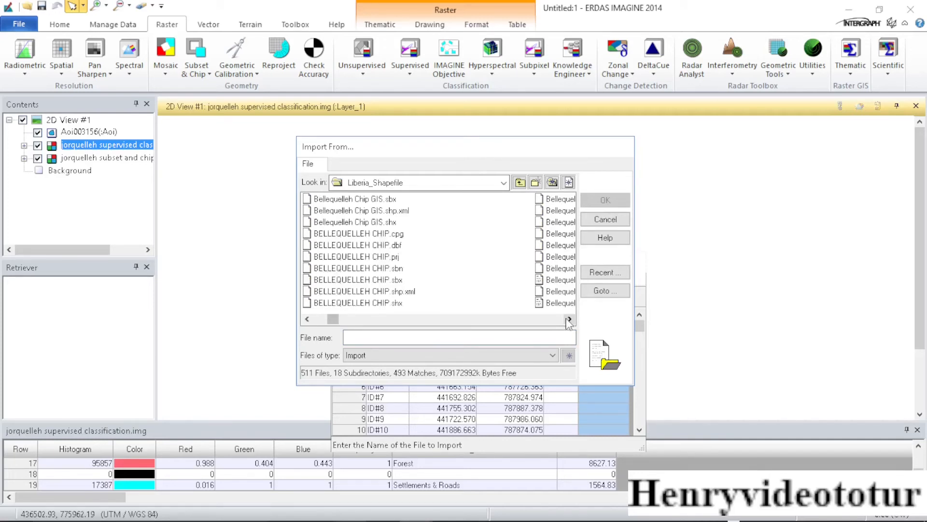
click(569, 320)
click(570, 320)
click(569, 319)
click(569, 320)
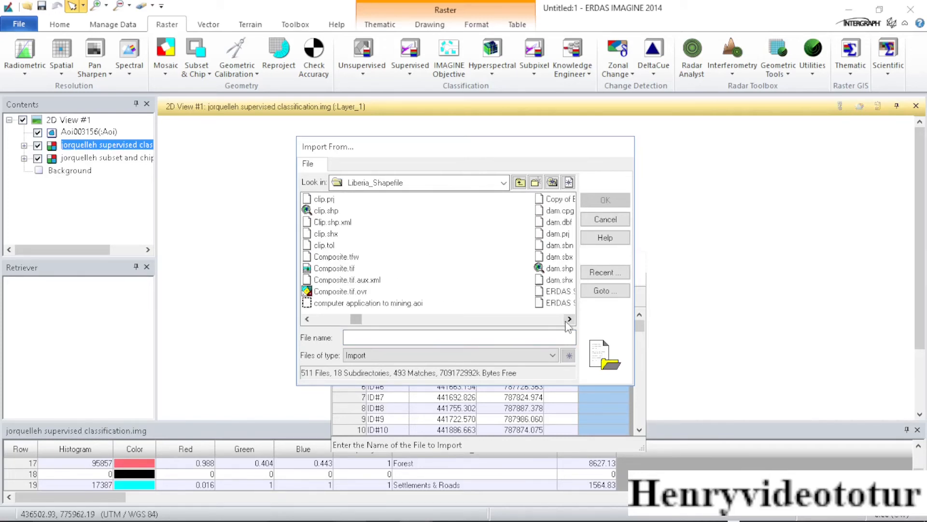
click(569, 320)
click(569, 320)
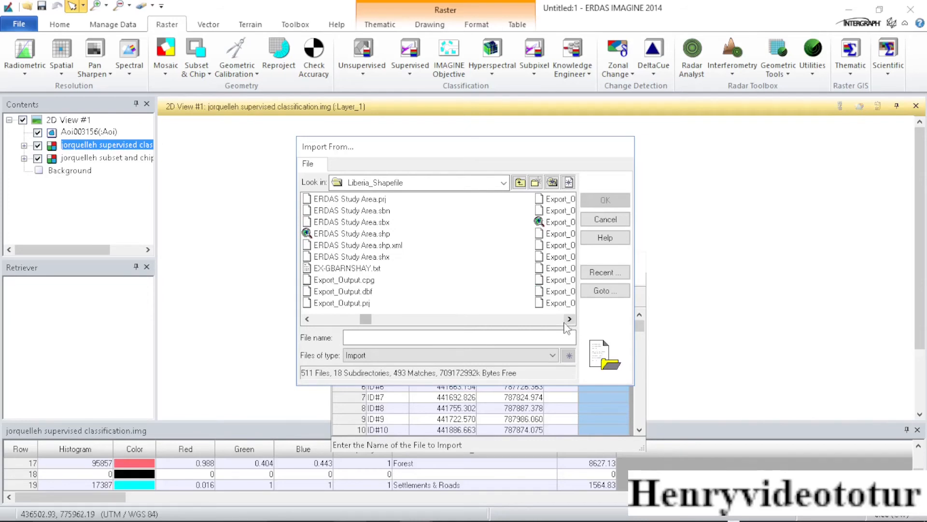
click(569, 320)
click(569, 320)
click(569, 320)
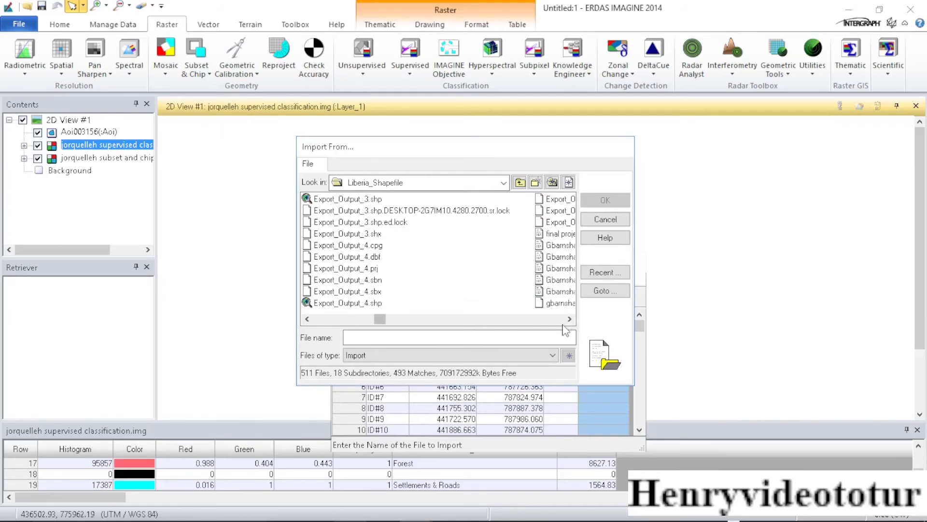
click(569, 319)
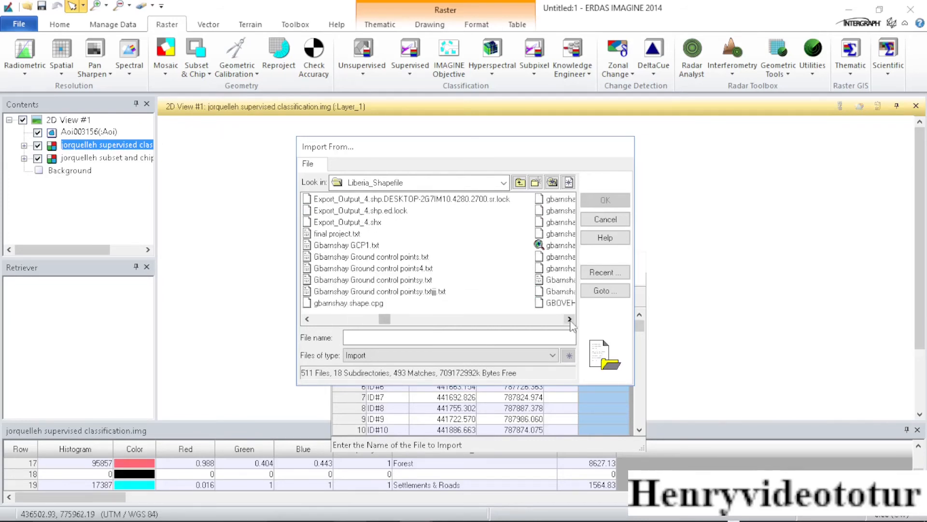
click(569, 320)
click(569, 319)
click(569, 320)
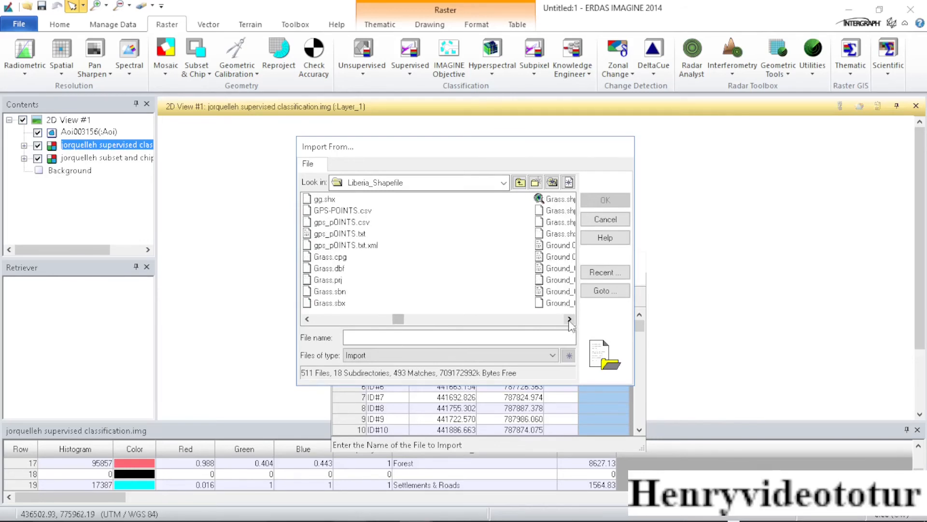
click(570, 320)
click(570, 320)
click(570, 320)
click(569, 319)
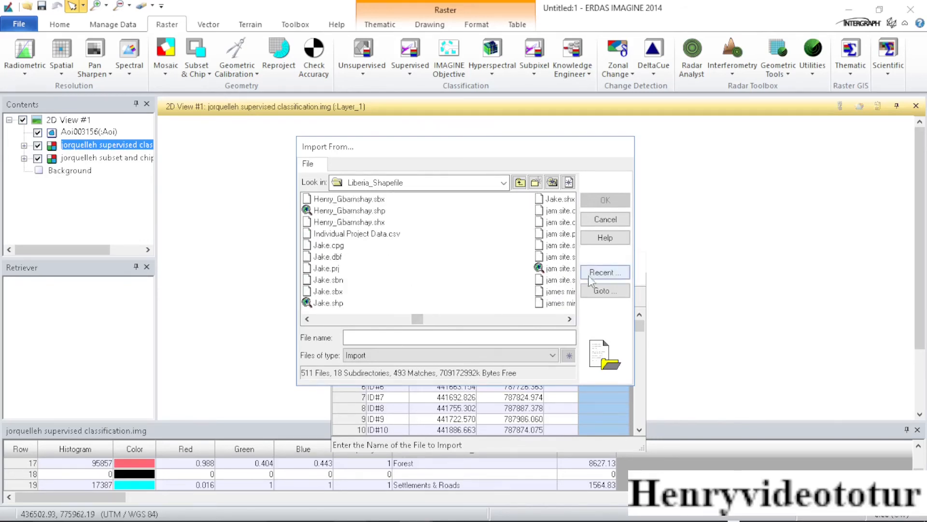
click(570, 319)
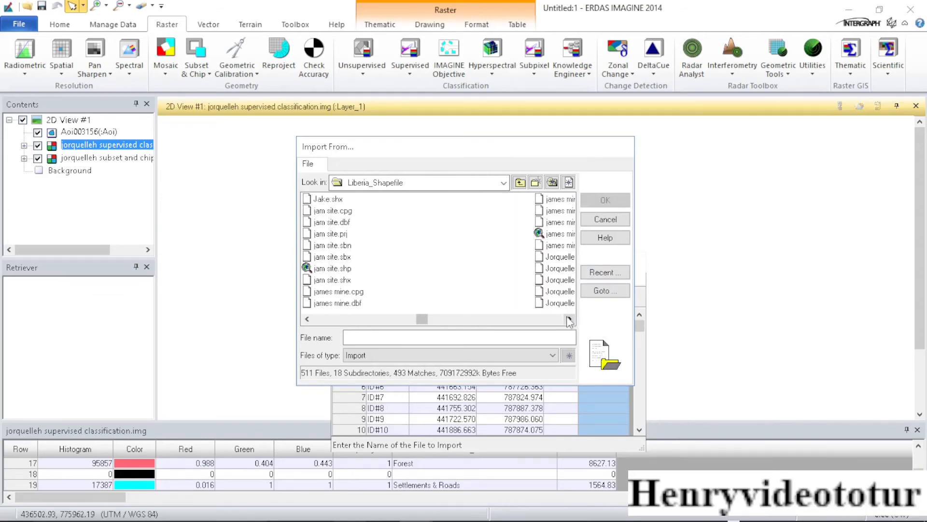
click(570, 320)
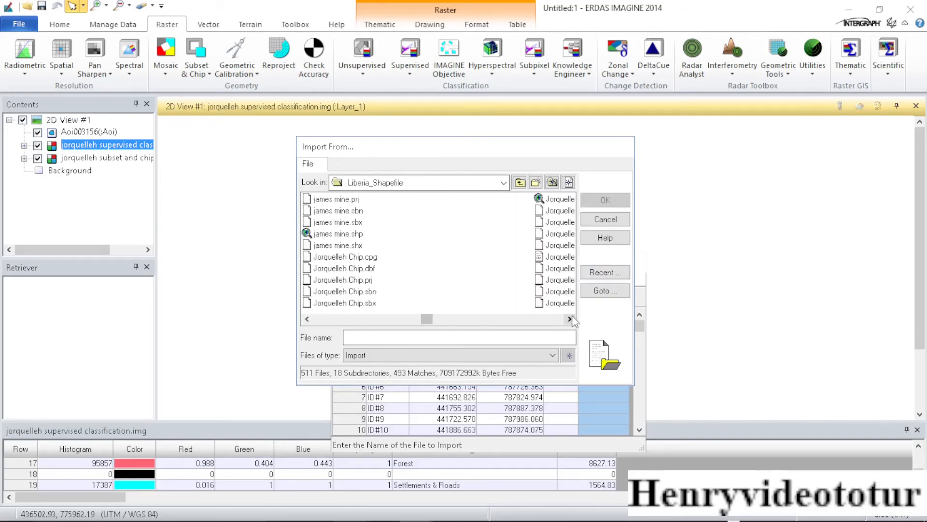
click(570, 319)
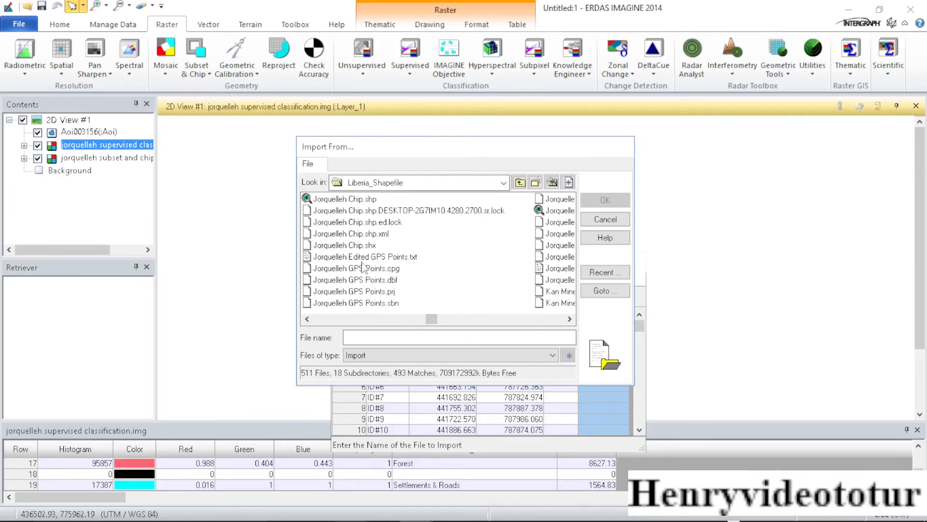
click(403, 258)
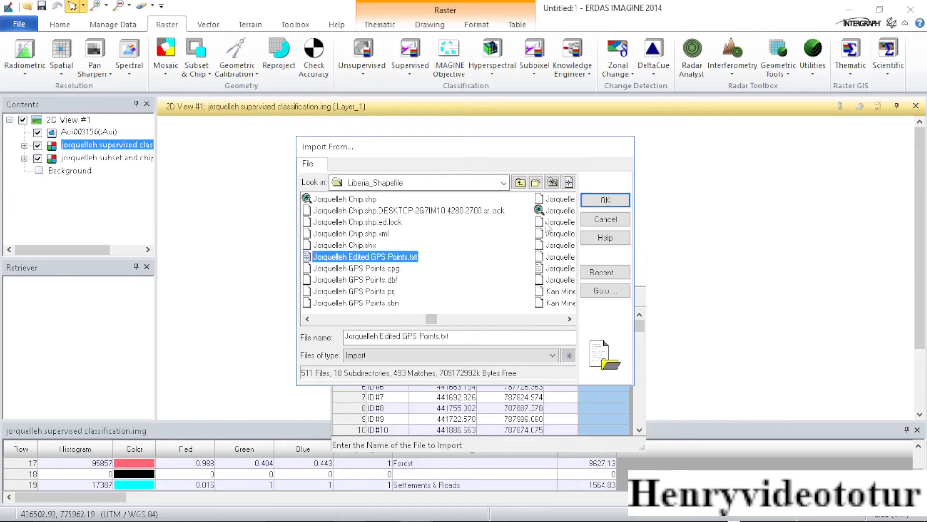
click(599, 200)
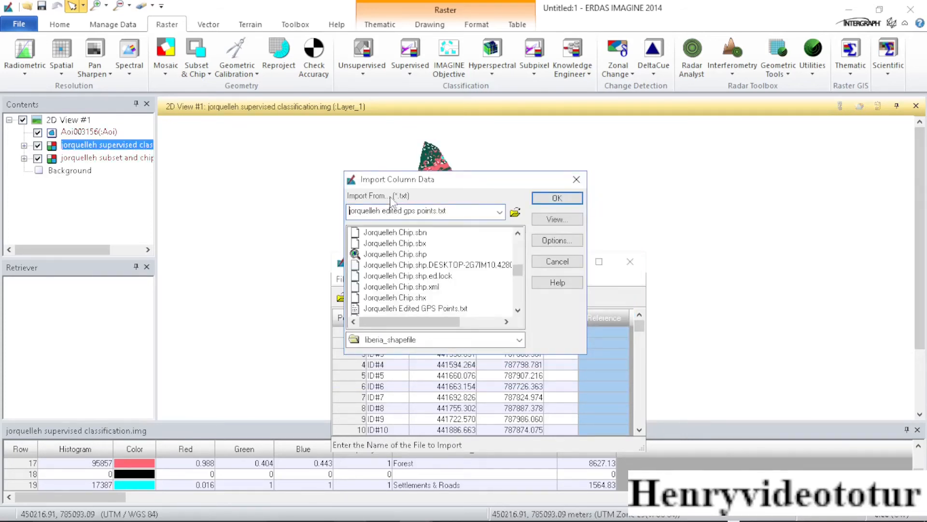
- Map Reference to field 3 in the import options, import the column, and review the imported reference values
click(556, 241)
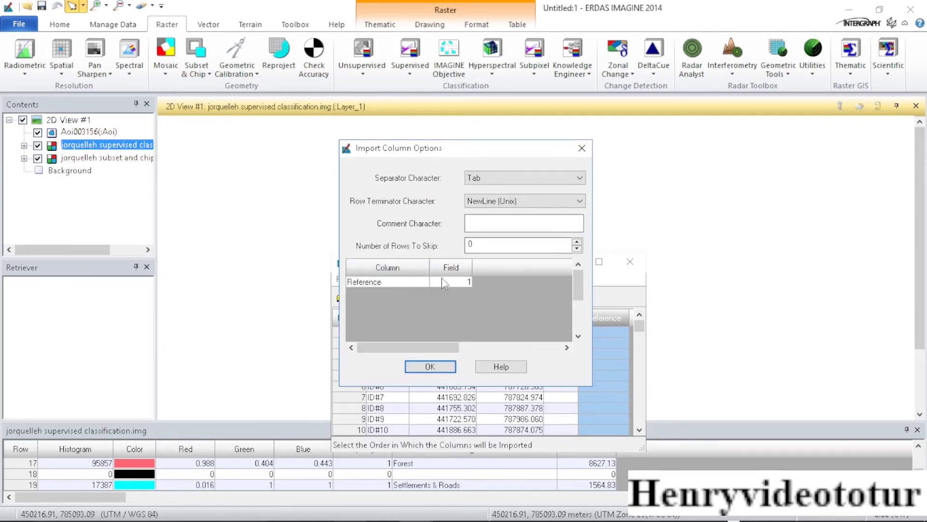
click(454, 280)
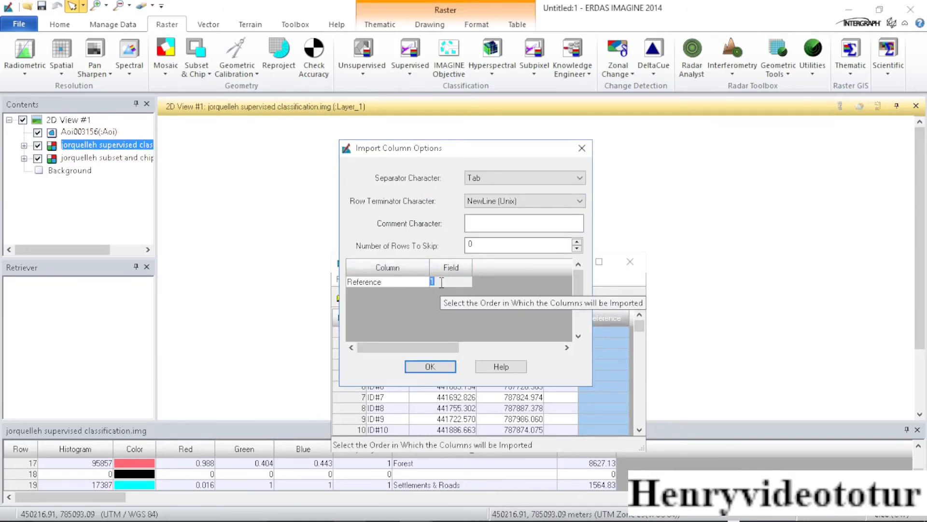
text(3)
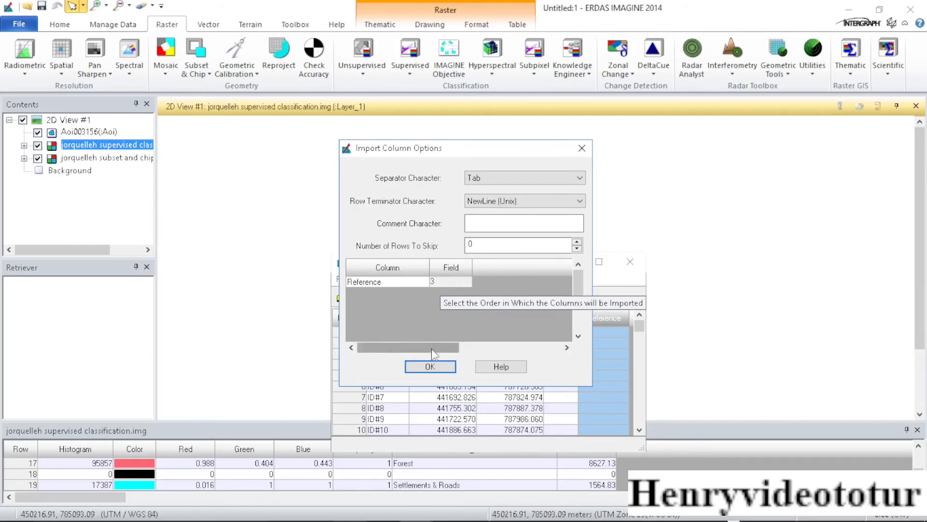
click(430, 366)
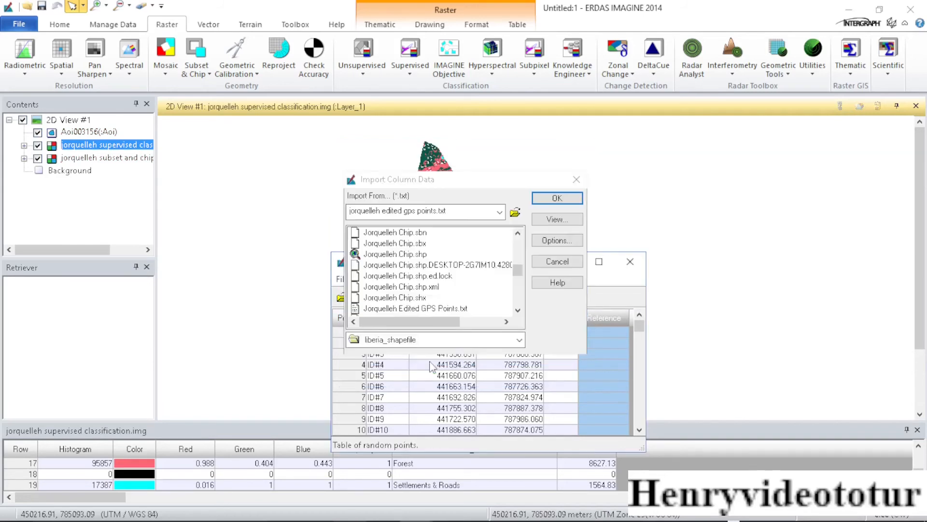
click(552, 199)
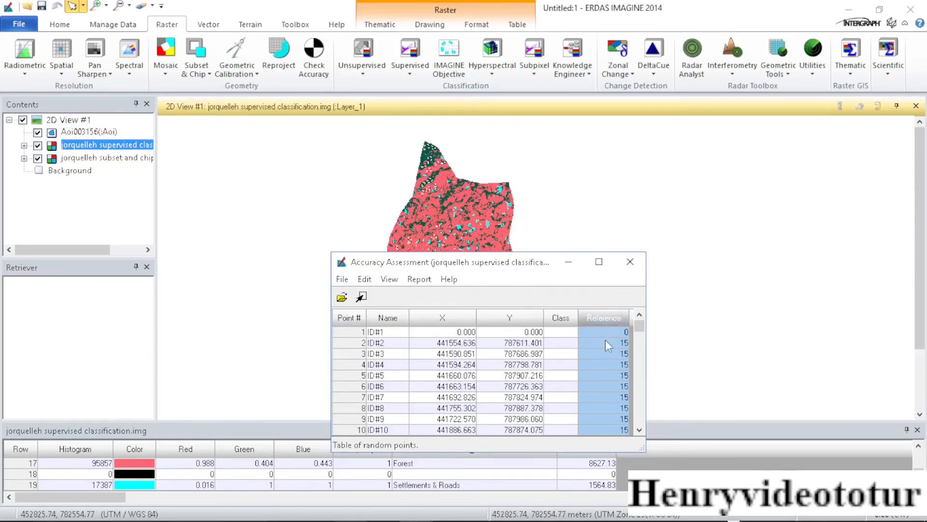
scroll(604, 345, down, 11)
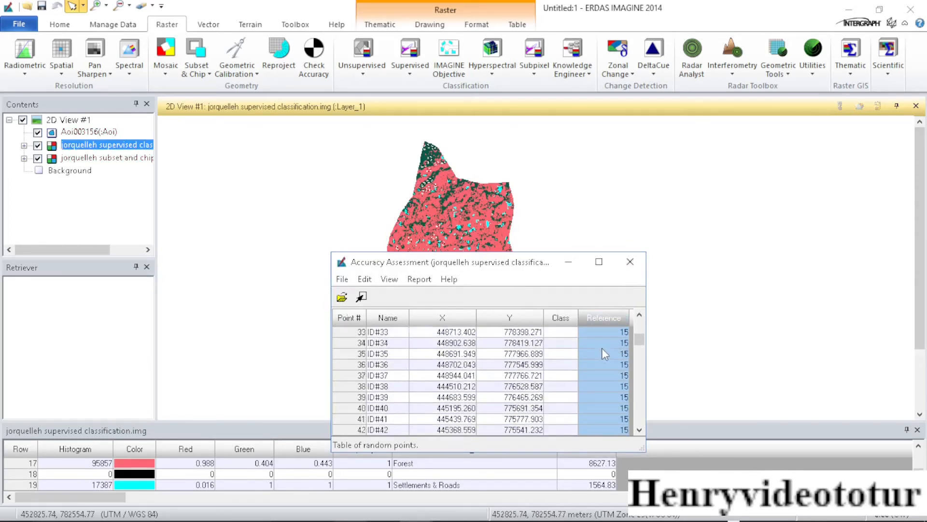
scroll(602, 345, up, 6)
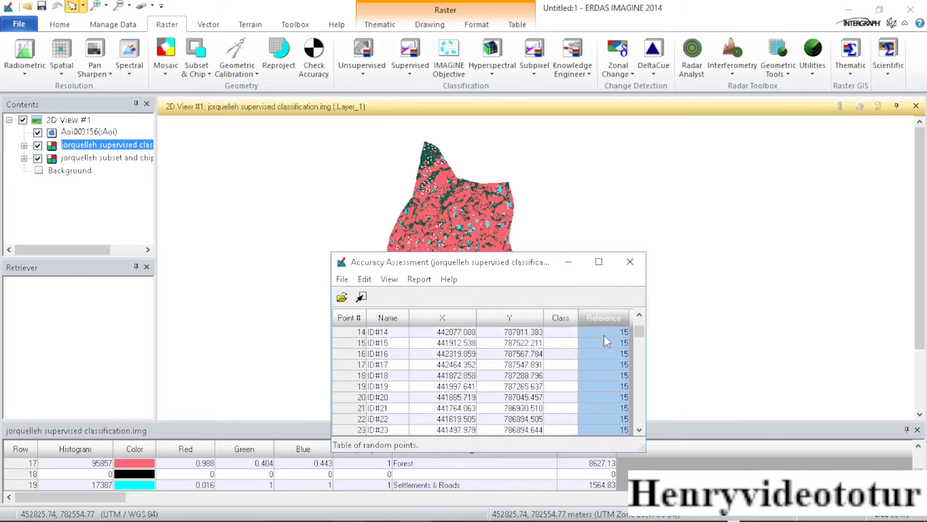
scroll(603, 335, up, 5)
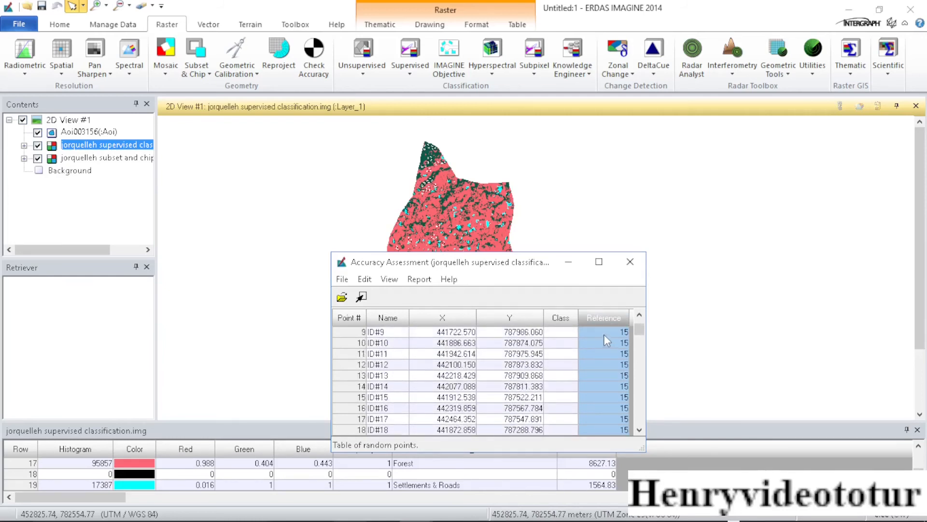
- Show the class values for all points and compare the Class column with the Reference column
click(559, 318)
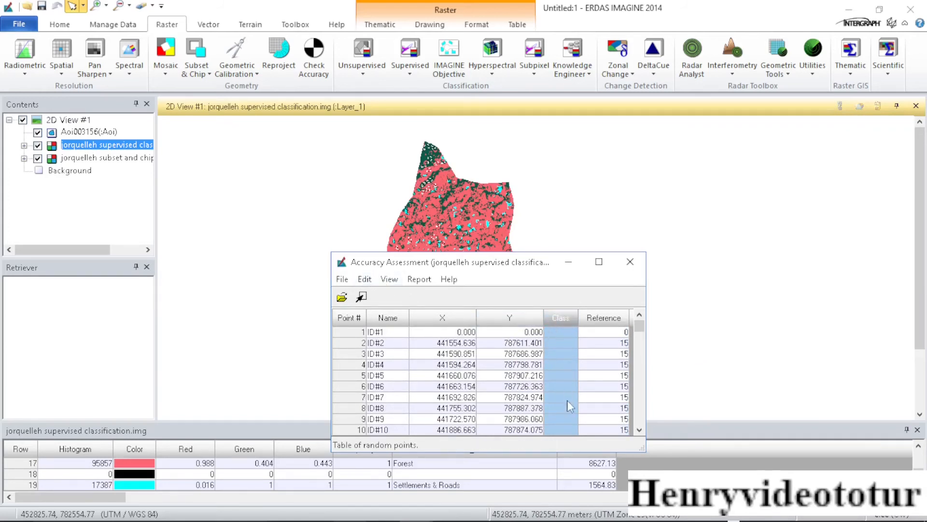
click(365, 280)
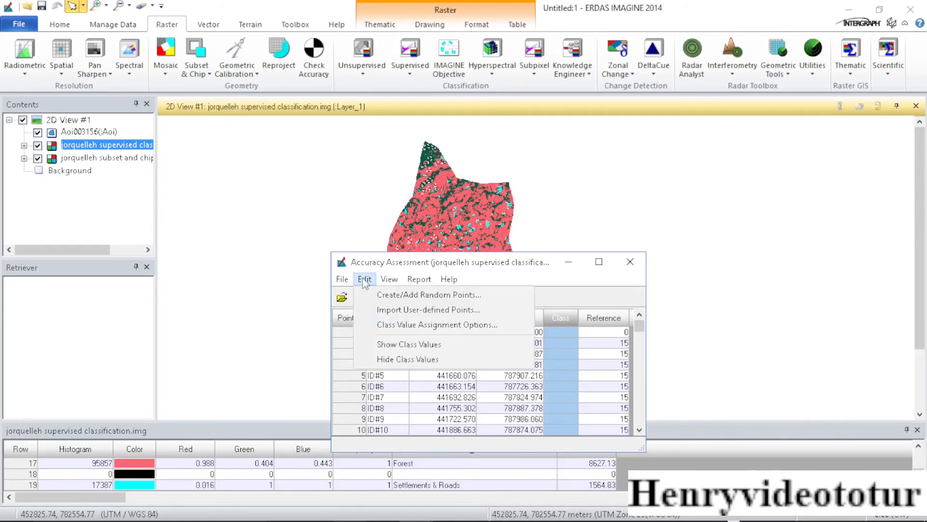
click(419, 345)
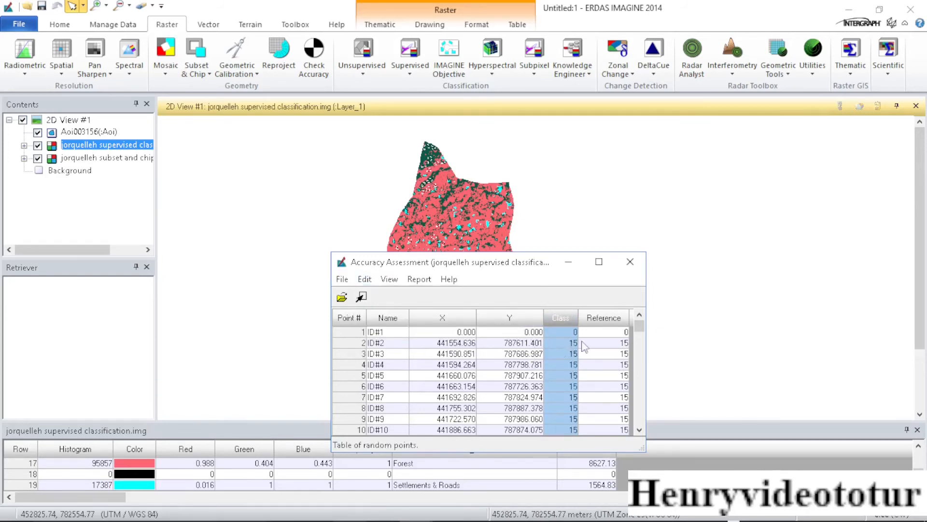
scroll(585, 351, down, 6)
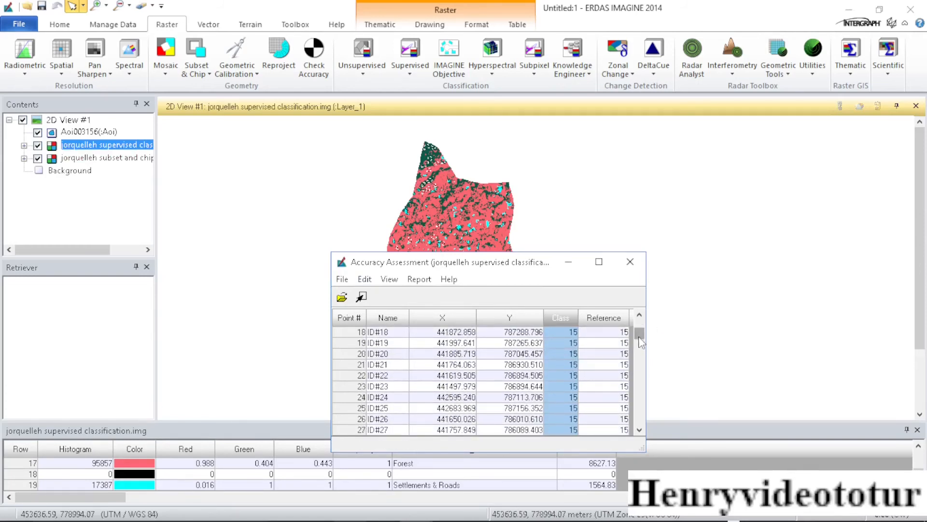
drag(638, 347, 630, 325)
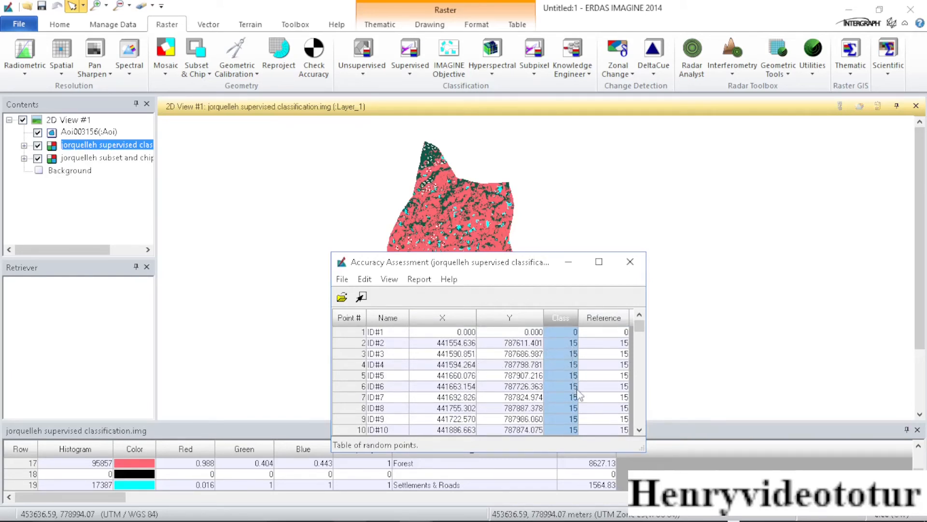
- Generate the classification accuracy report and examine its error matrix, accuracy totals and kappa statistics
click(420, 279)
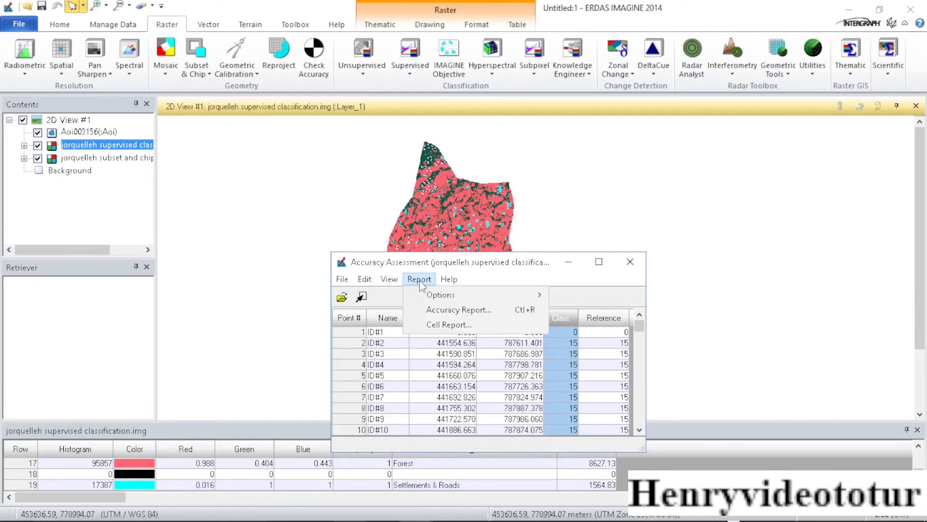
click(454, 309)
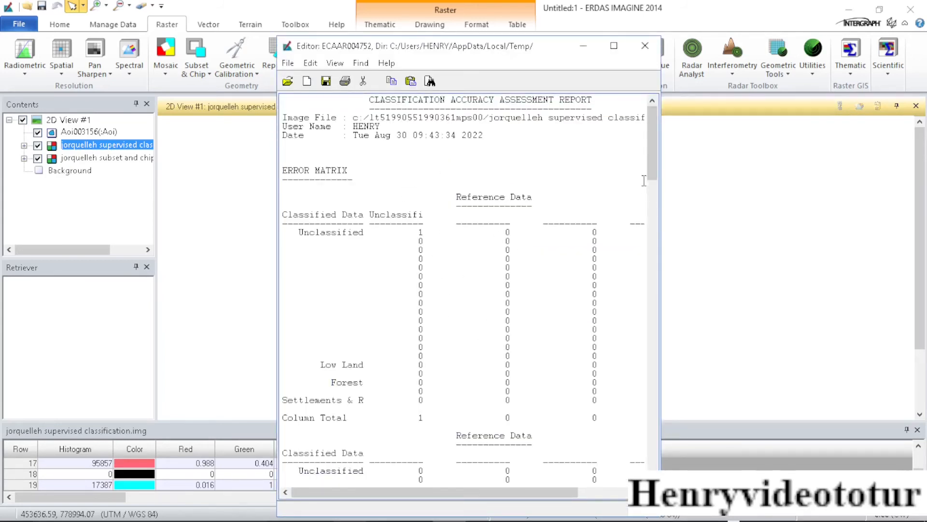
drag(652, 162, 682, 444)
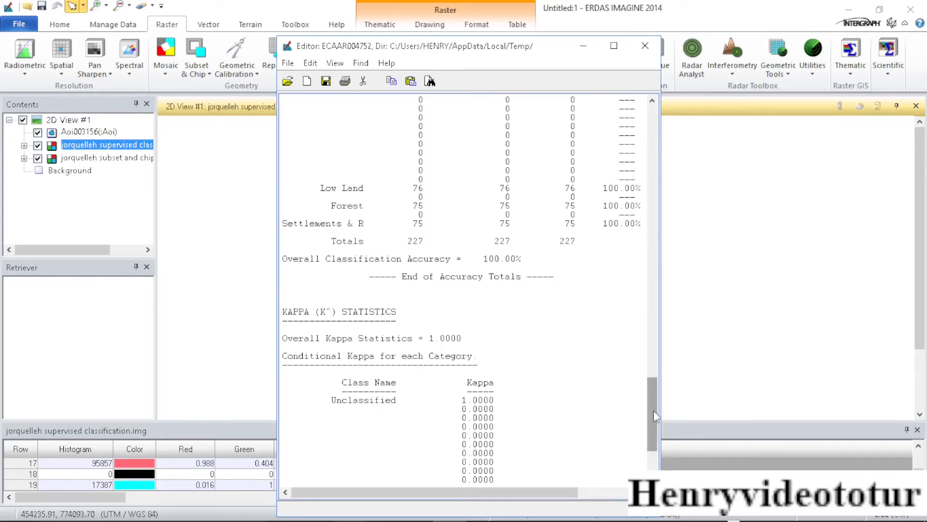
- Save the accuracy report in the Liberia_Shapefile folder as an ASCII text file named "Jorquelleh Accuracy Assement Report"
mouse_move(653, 410)
mouse_down()
mouse_move(651, 451)
mouse_move(651, 341)
mouse_move(652, 409)
mouse_up()
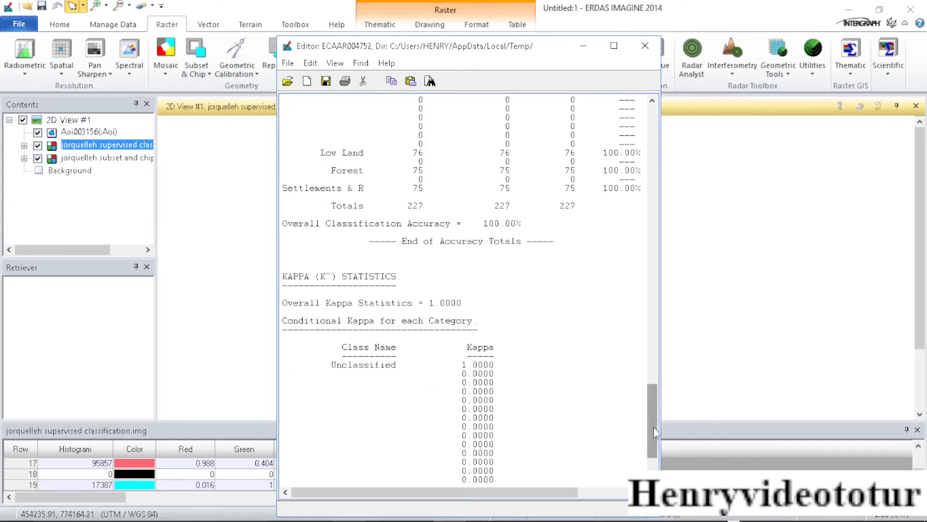
drag(653, 427, 639, 120)
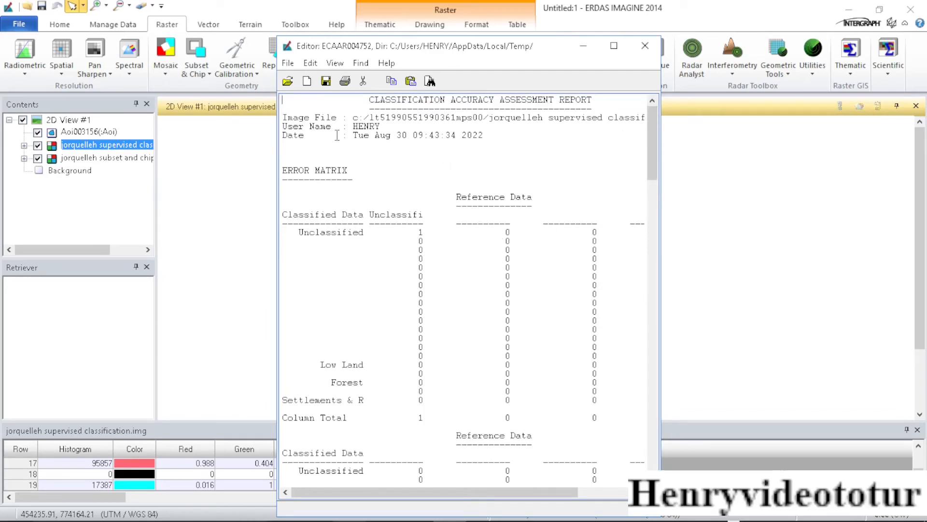
click(288, 67)
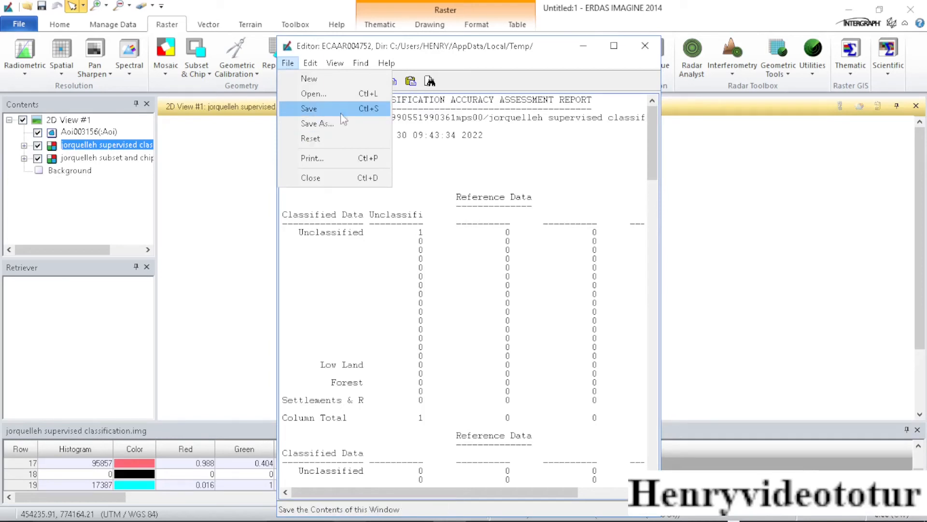
click(319, 124)
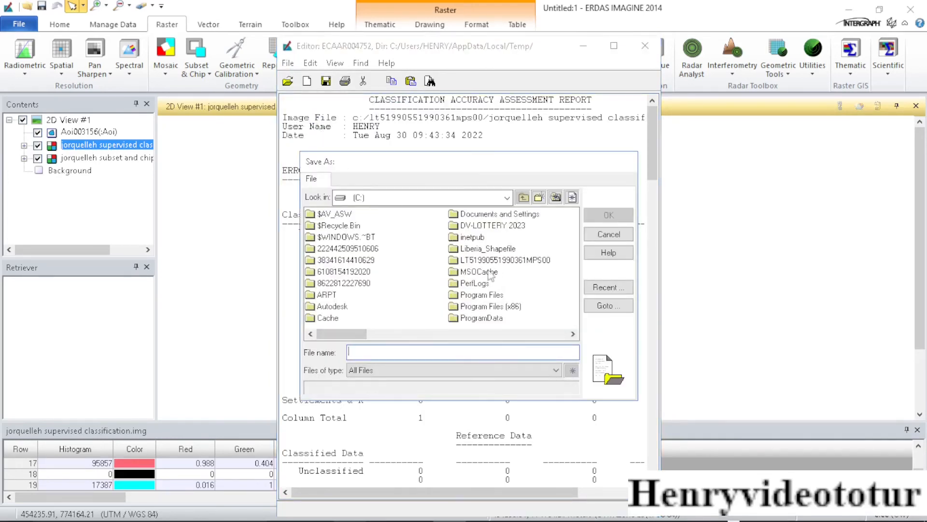
double_click(487, 248)
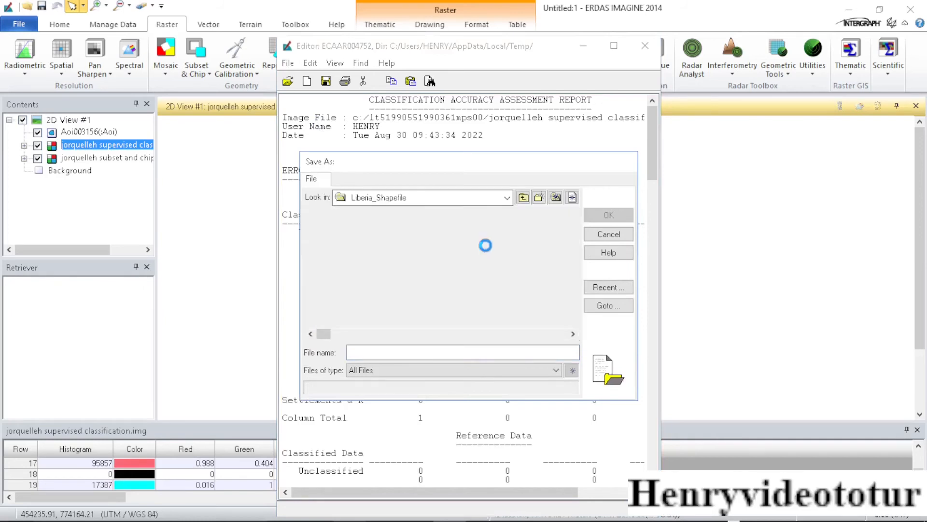
click(395, 351)
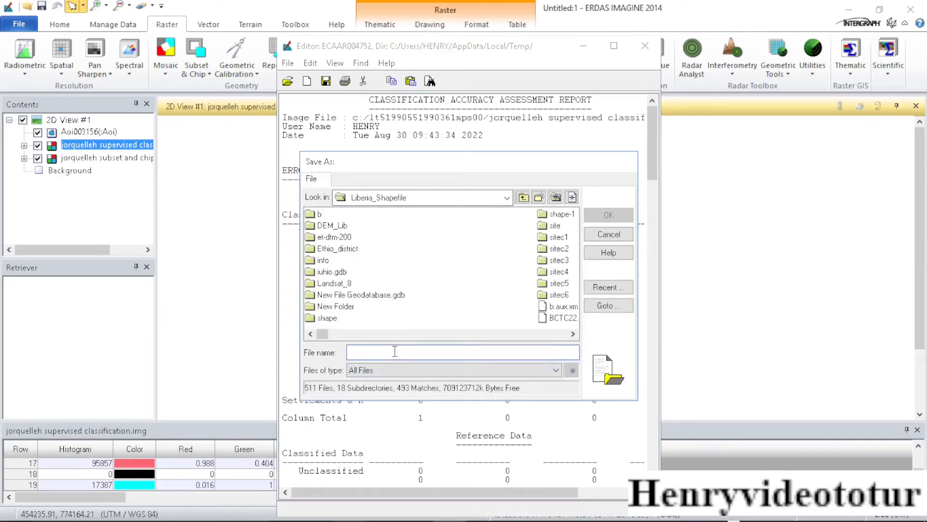
text(Jorquelleh Accuracy Ase)
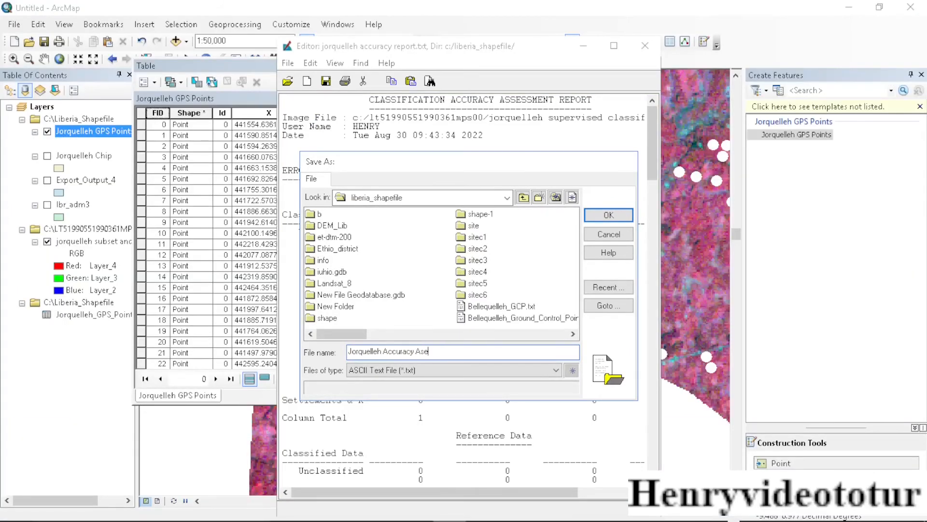
key(BackSpace)
text(sement Report)
click(528, 373)
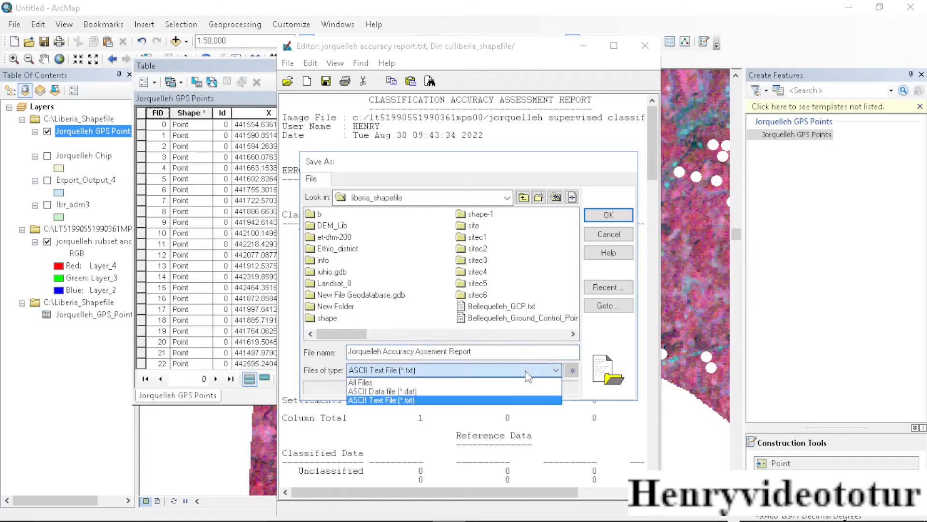
click(527, 375)
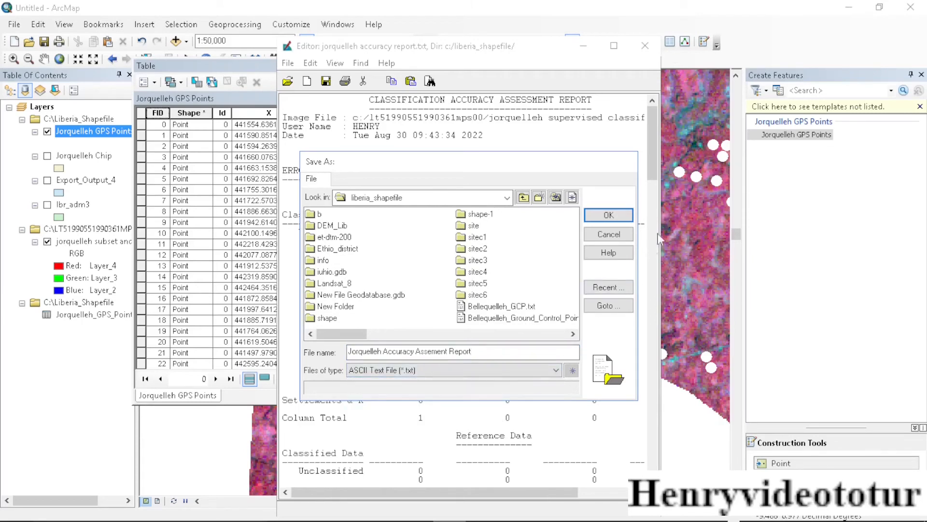
click(607, 216)
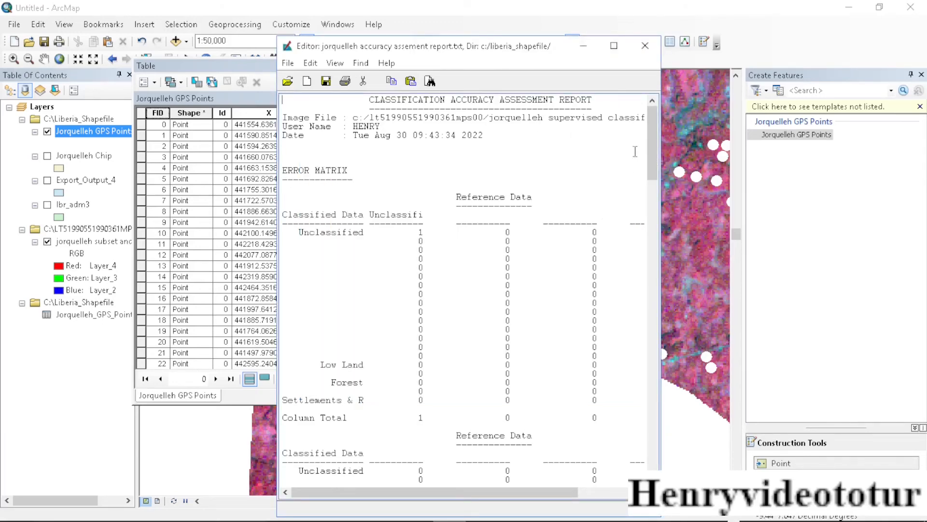
- Switch to File Explorer, open the Liberia_Shapefile folder and select "jorquelleh accuracy assement report.txt"
click(583, 45)
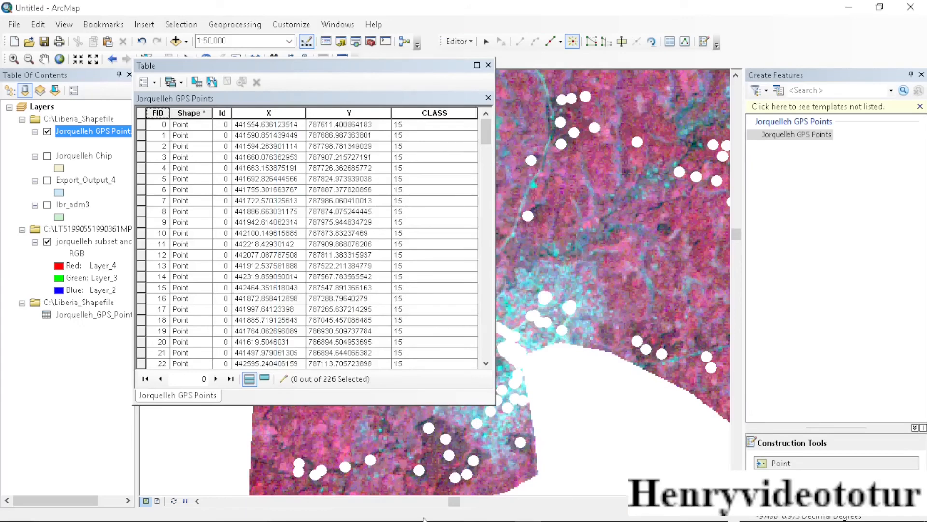
key(super+e)
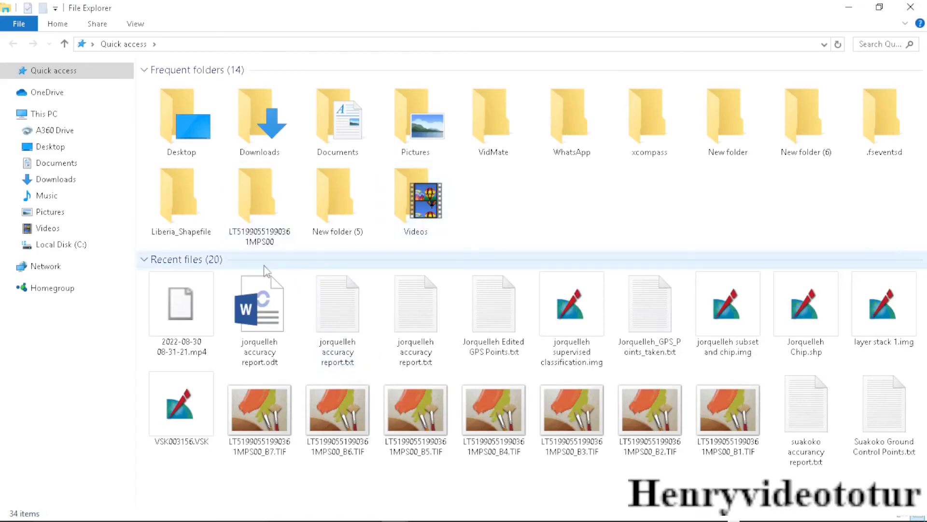
double_click(180, 192)
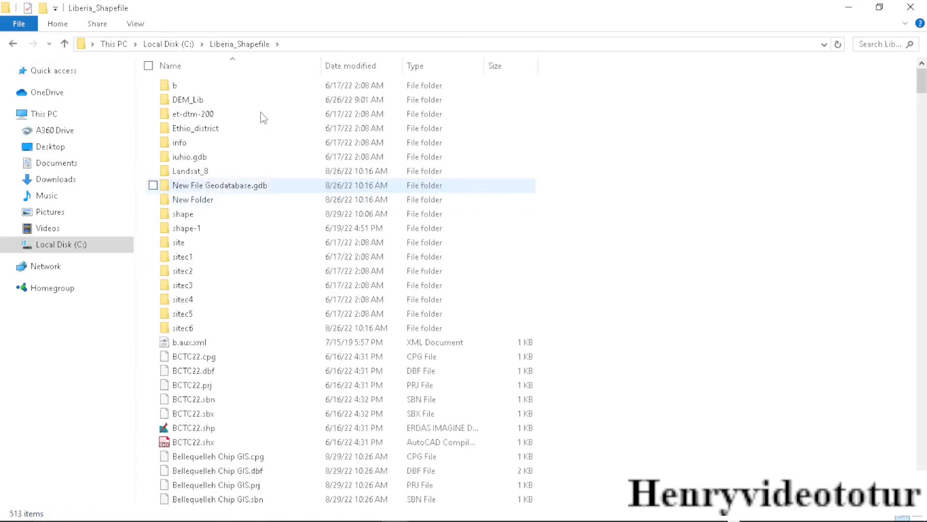
click(232, 191)
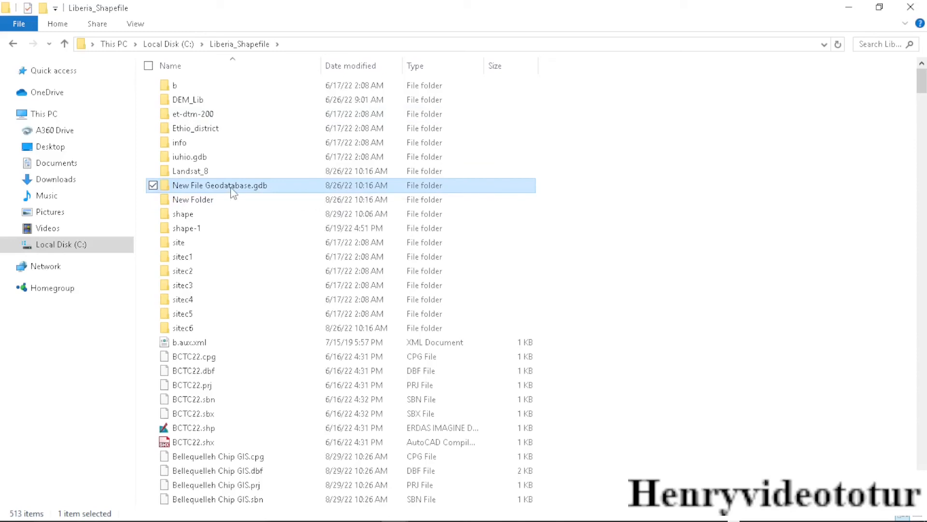
key(j)
key(Down)
key(Down)
key(Down)
key(Down)
key(Down)
key(Down)
key(Down)
key(Down)
key(Down)
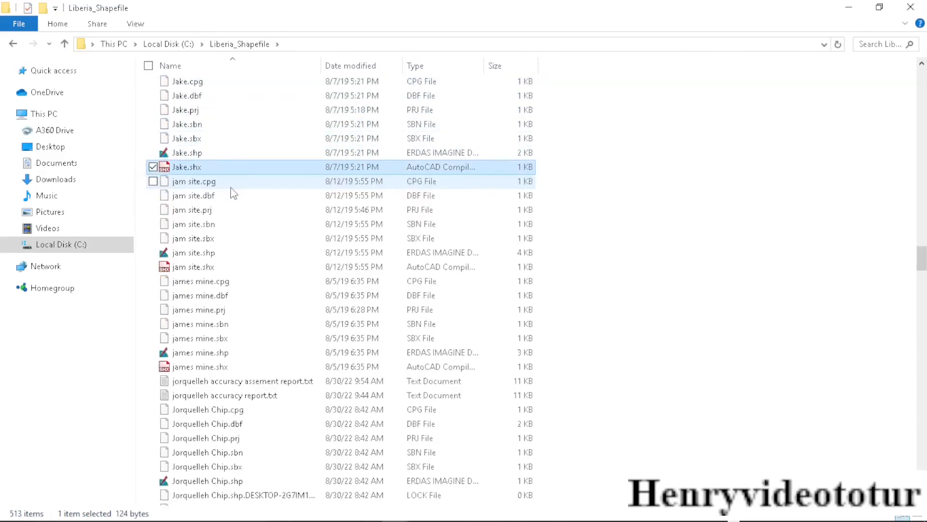
key(Down)
key(Down)
key(Down)
key(Down)
key(Down)
key(Down)
key(Down)
key(Down)
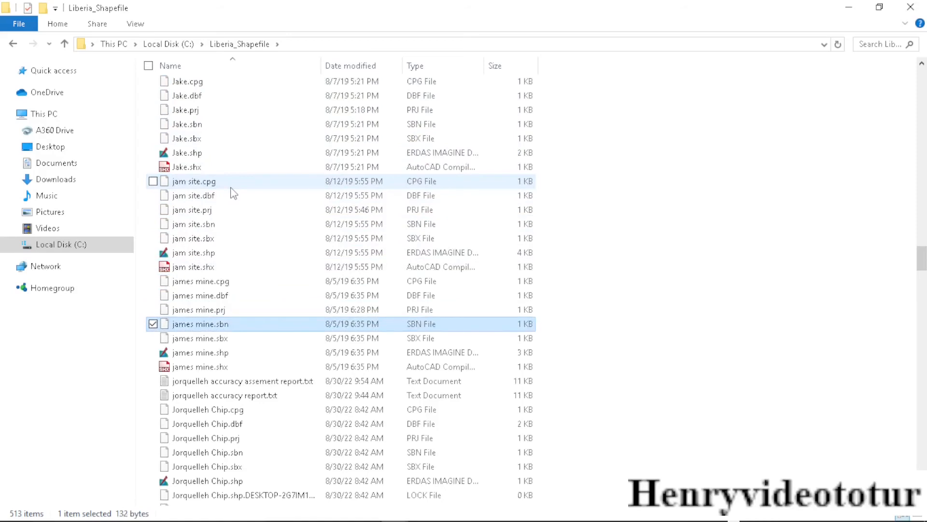
click(280, 382)
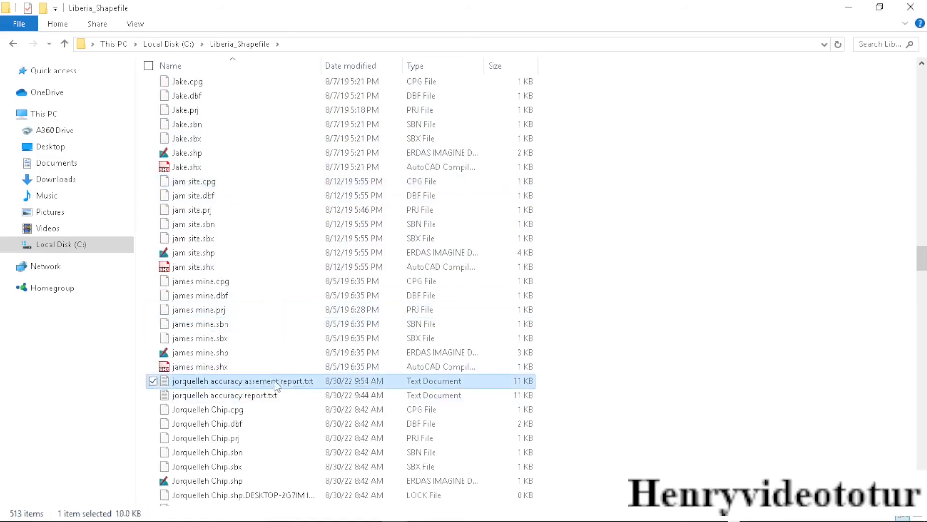
- Open the selected report text file in WordPad and look over its error matrix
right_click(277, 386)
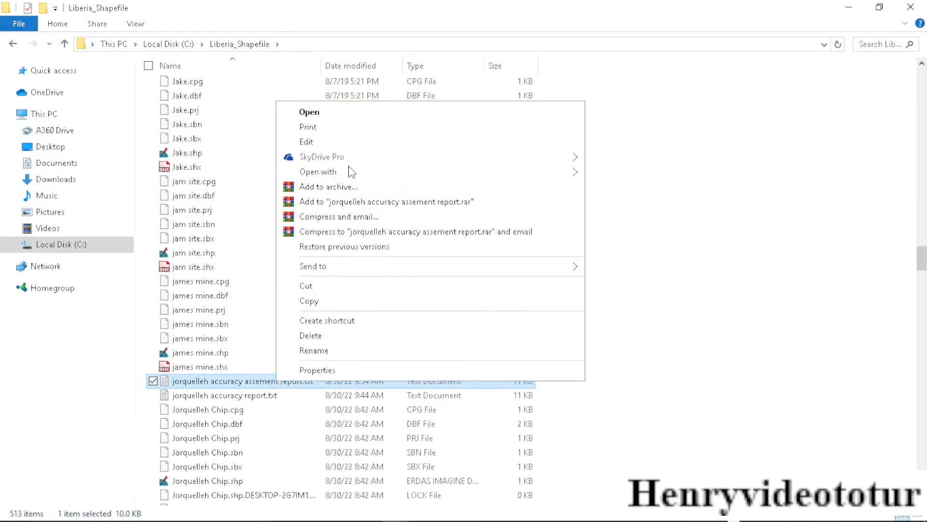
mouse_move(415, 179)
click(611, 187)
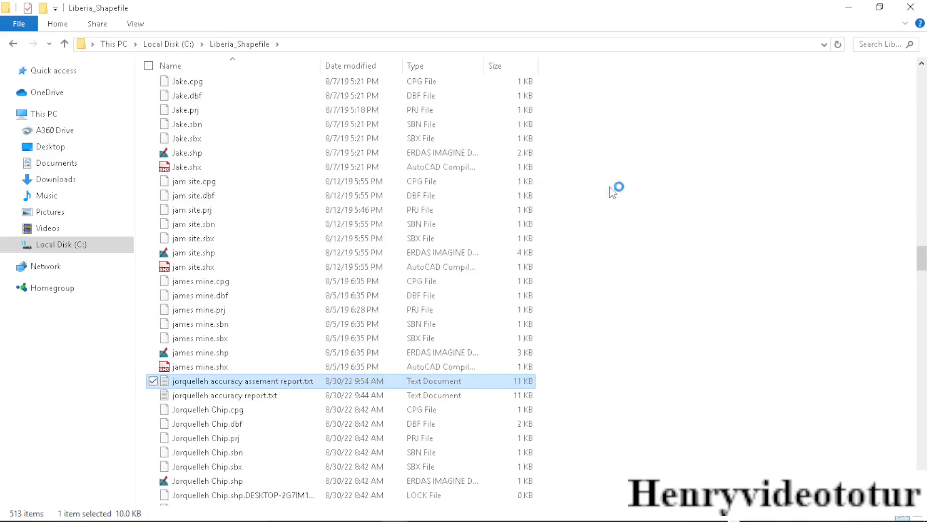
scroll(483, 193, down, 5)
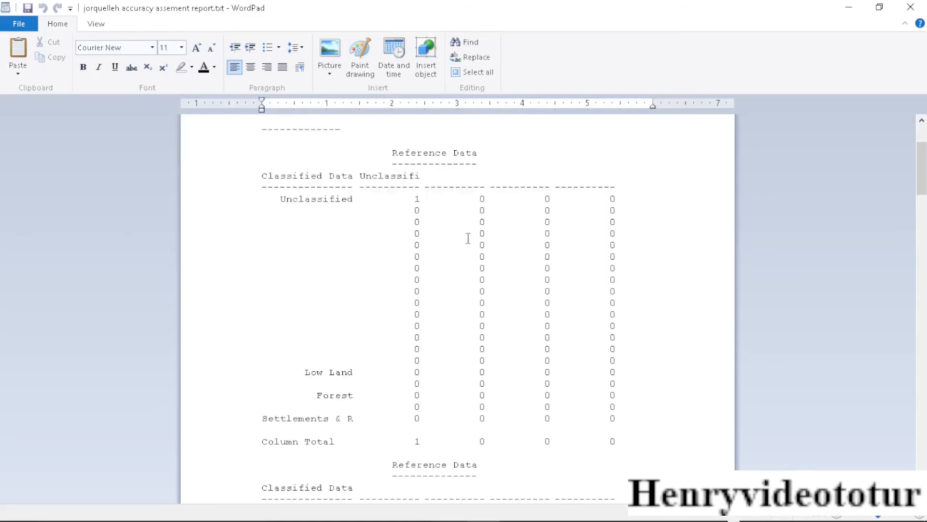
scroll(486, 193, up, 5)
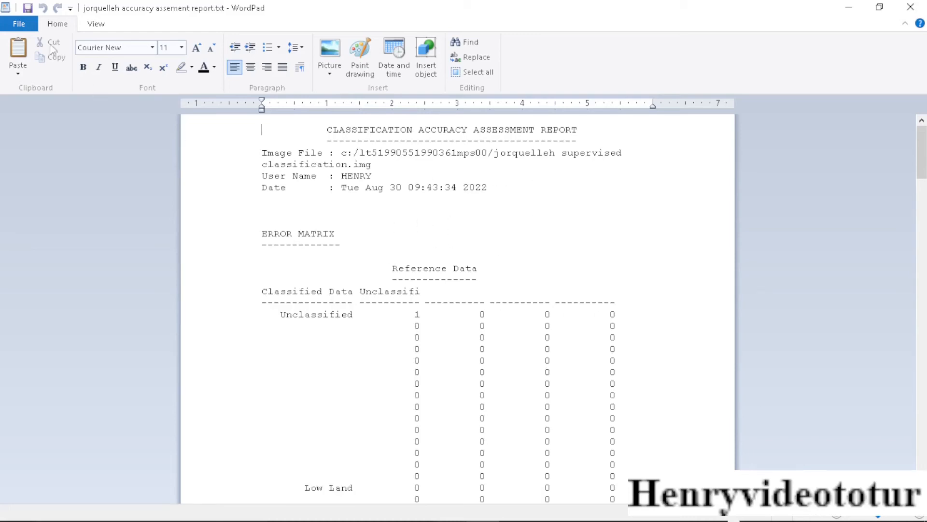
- Save a copy of the report to the Desktop in OpenDocument text format as "jorquelleh accuracy assement report.odt" and close WordPad
click(19, 24)
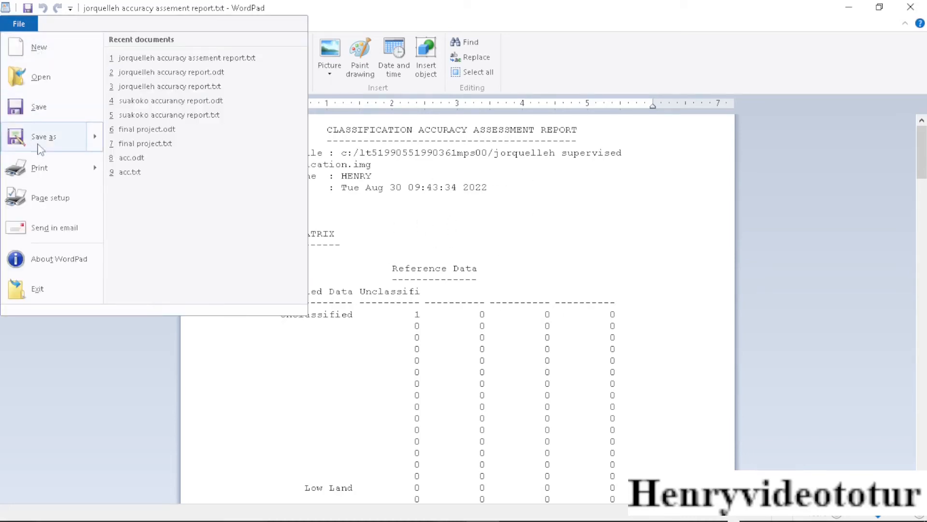
mouse_move(40, 149)
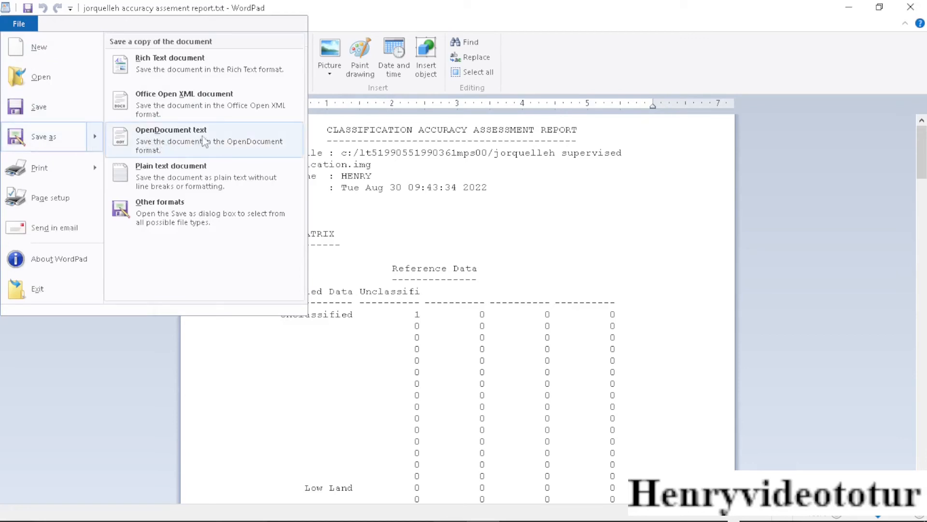
click(179, 140)
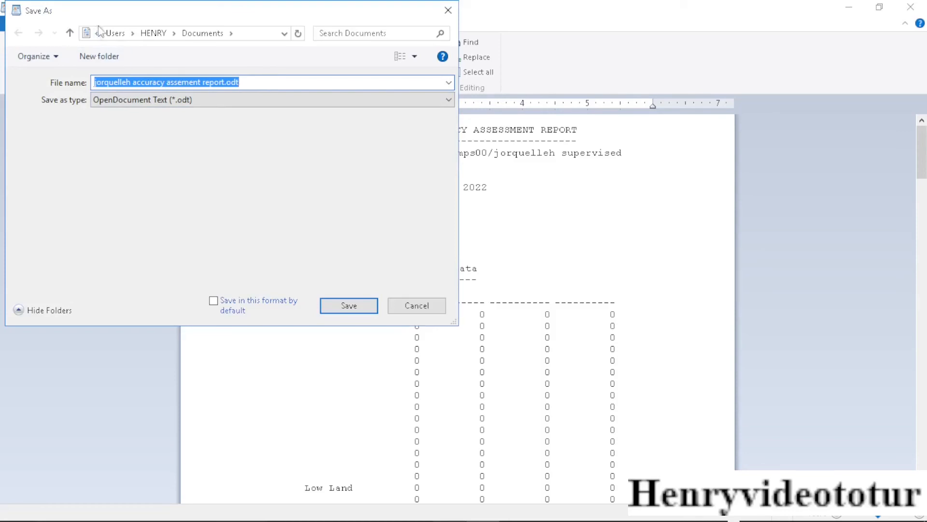
click(70, 33)
click(70, 32)
click(71, 33)
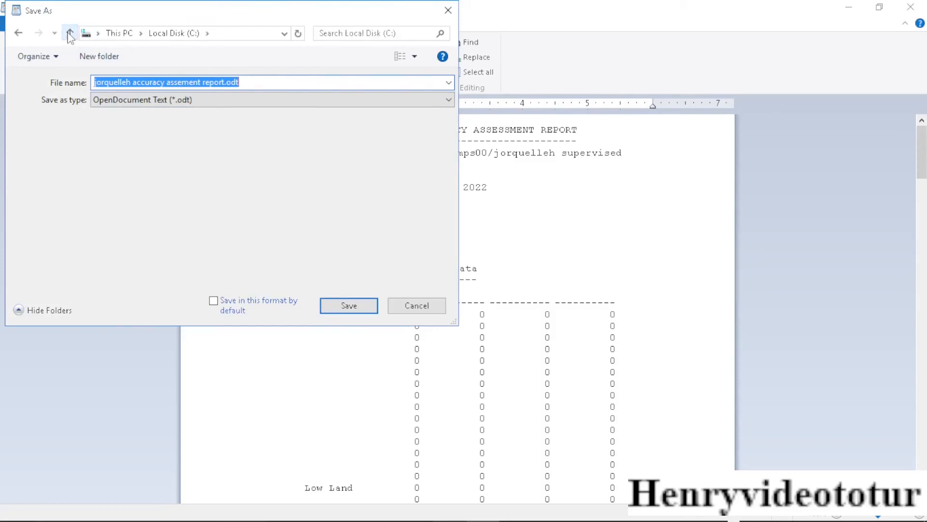
click(70, 33)
click(70, 32)
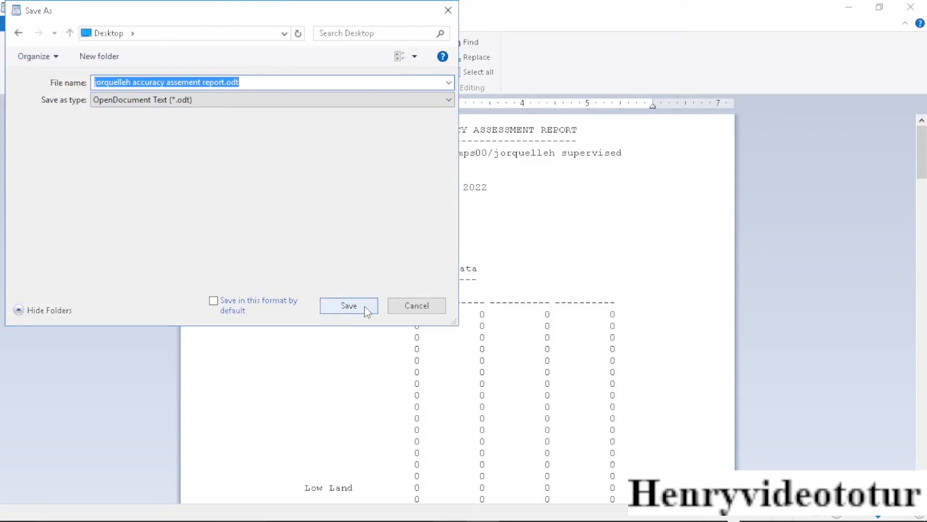
click(350, 309)
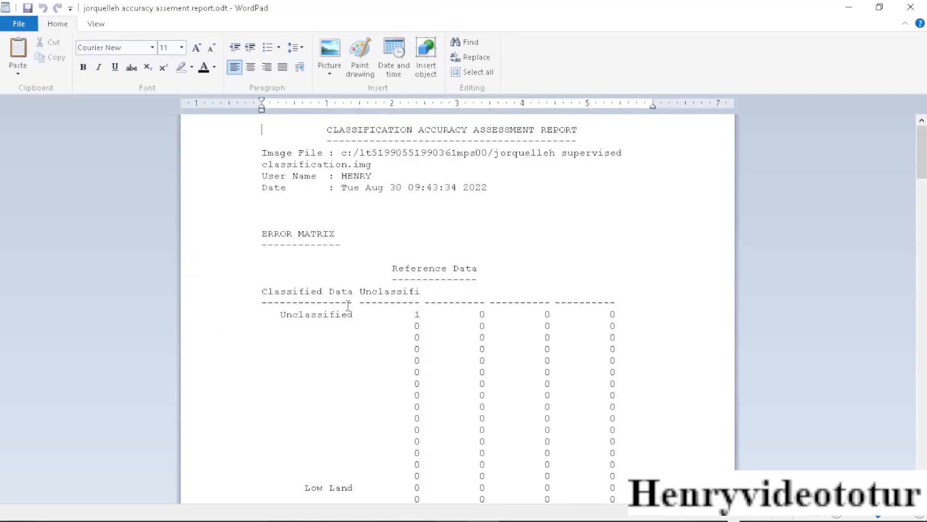
click(918, 8)
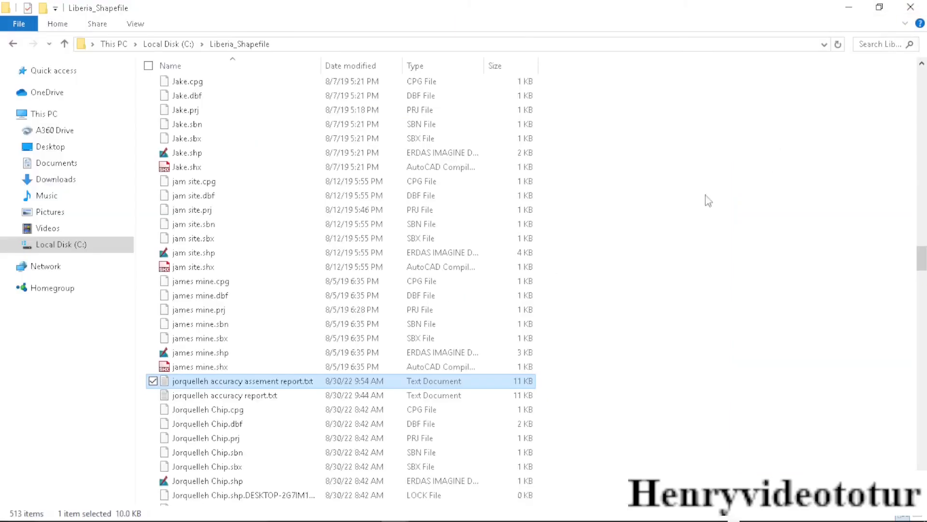
key(super+d)
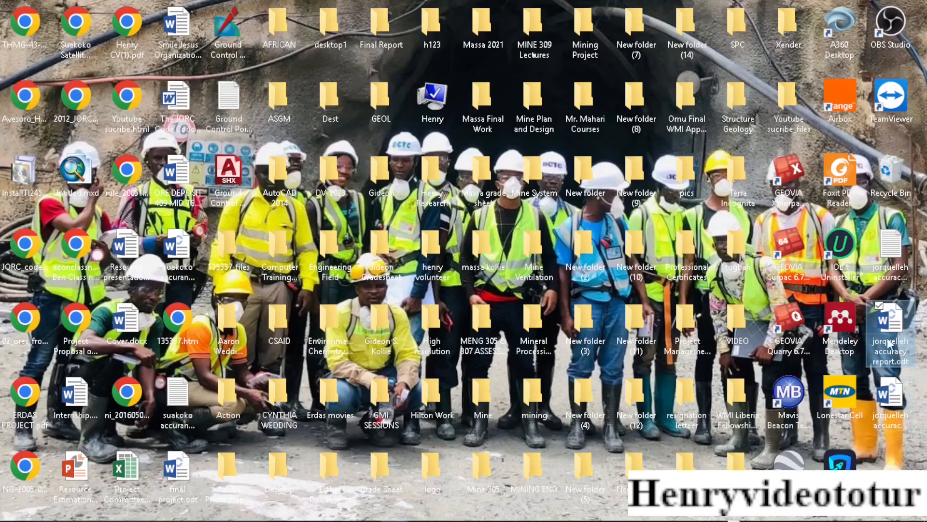
click(891, 410)
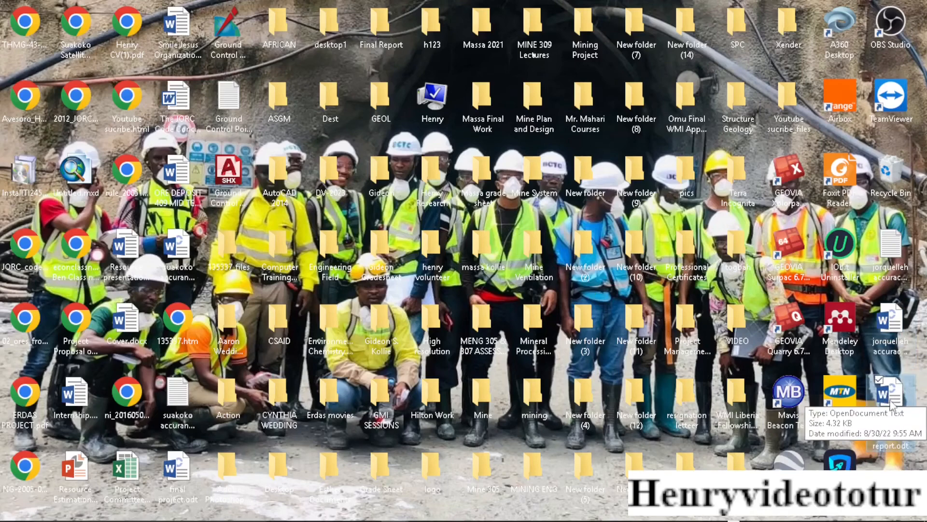
double_click(892, 405)
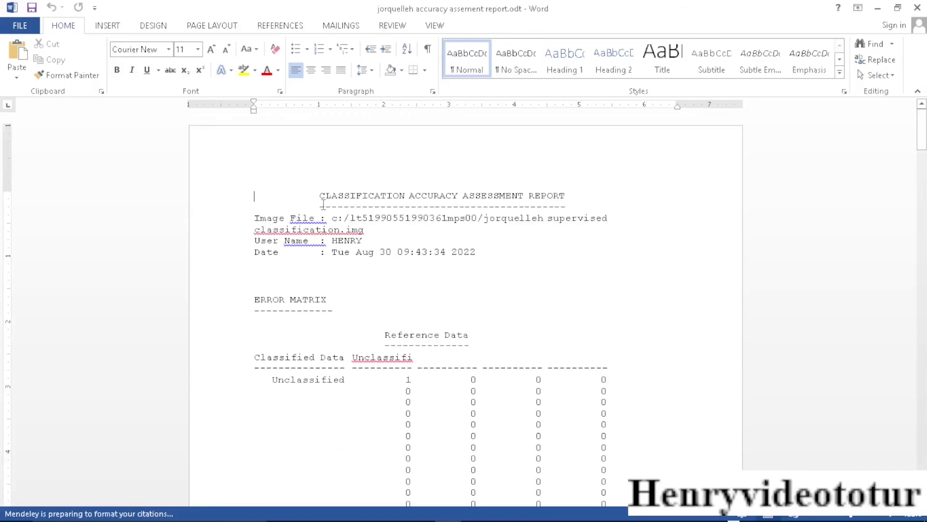
scroll(452, 265, down, 10)
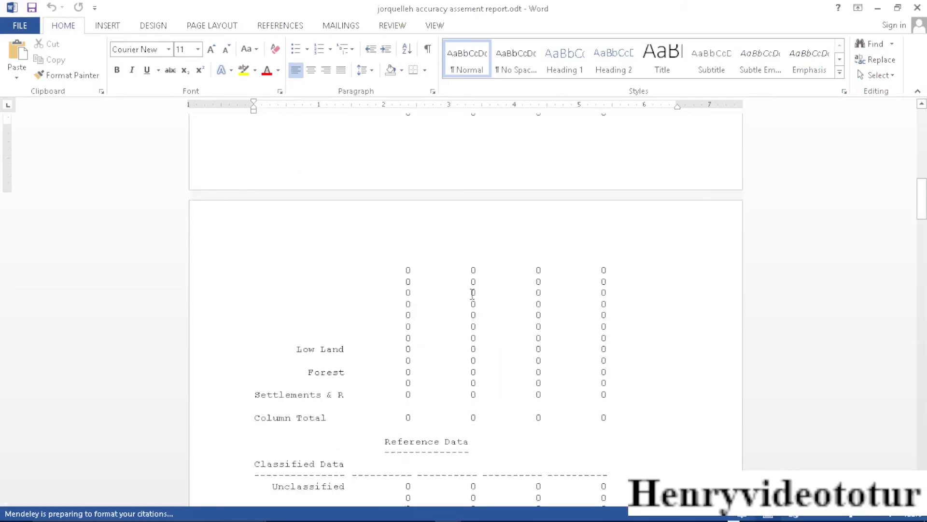
scroll(473, 317, down, 15)
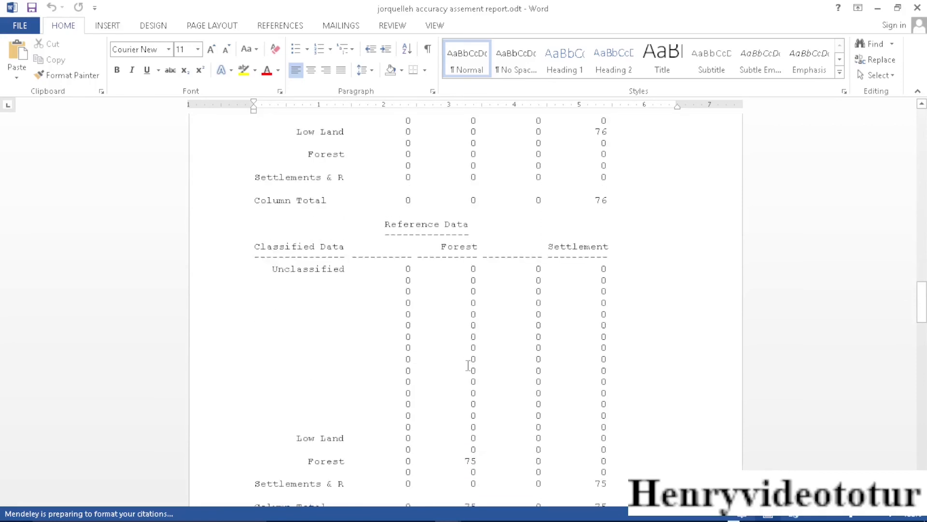
scroll(481, 383, up, 15)
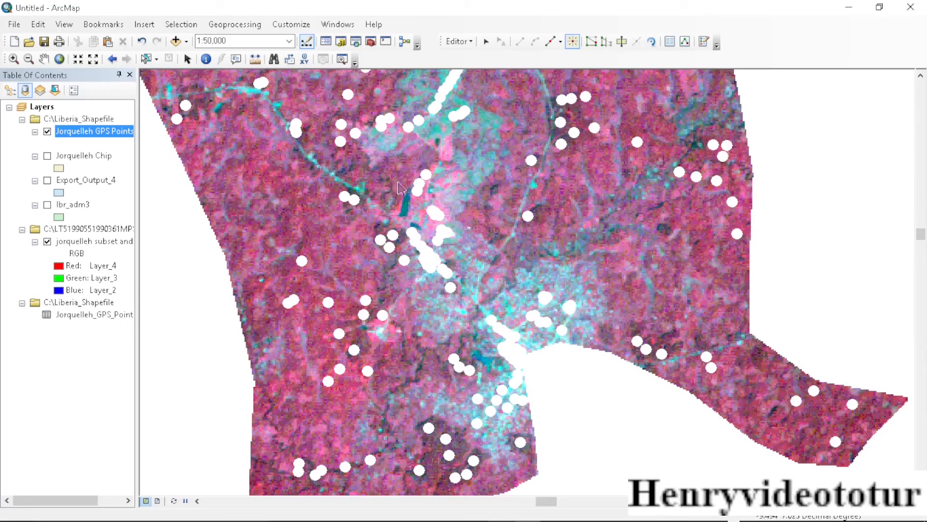
- Zoom to the full extent of the jorquelleh subset image layer and hide the Jorquelleh GPS Points layer
right_click(95, 245)
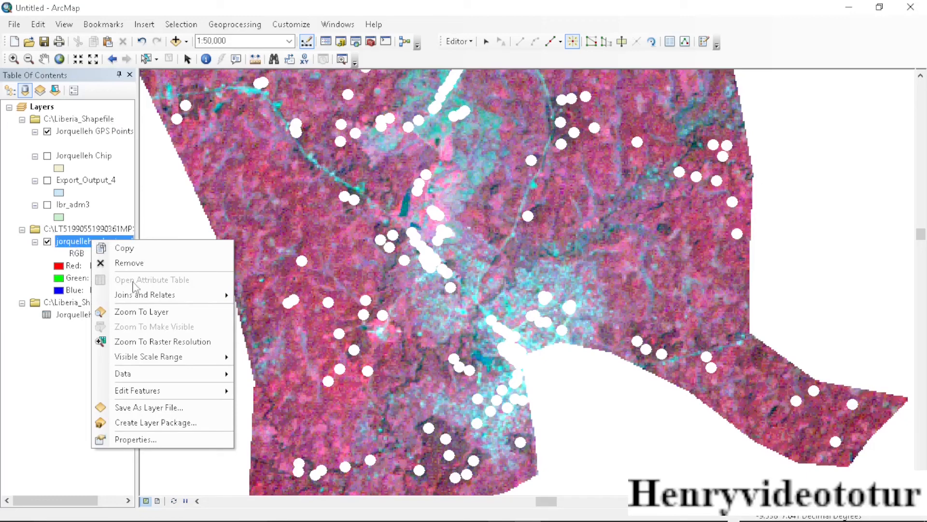
click(143, 313)
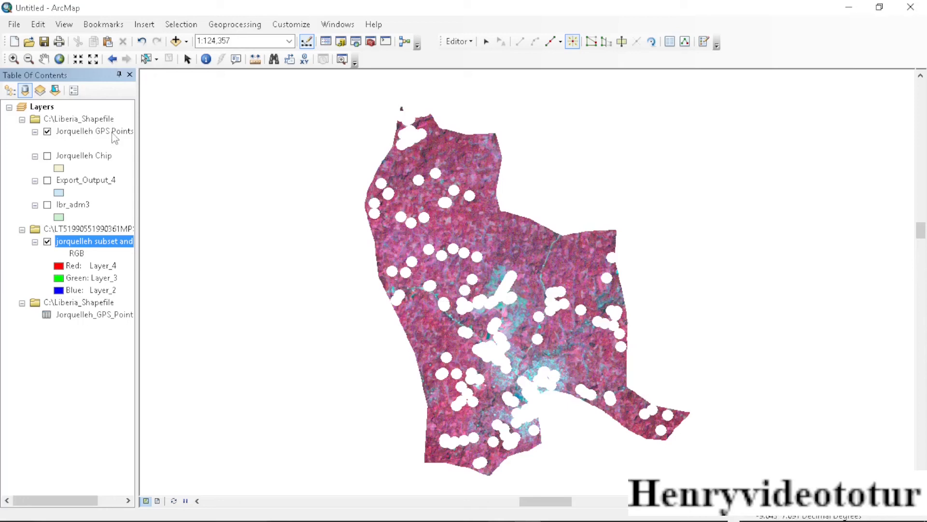
click(47, 132)
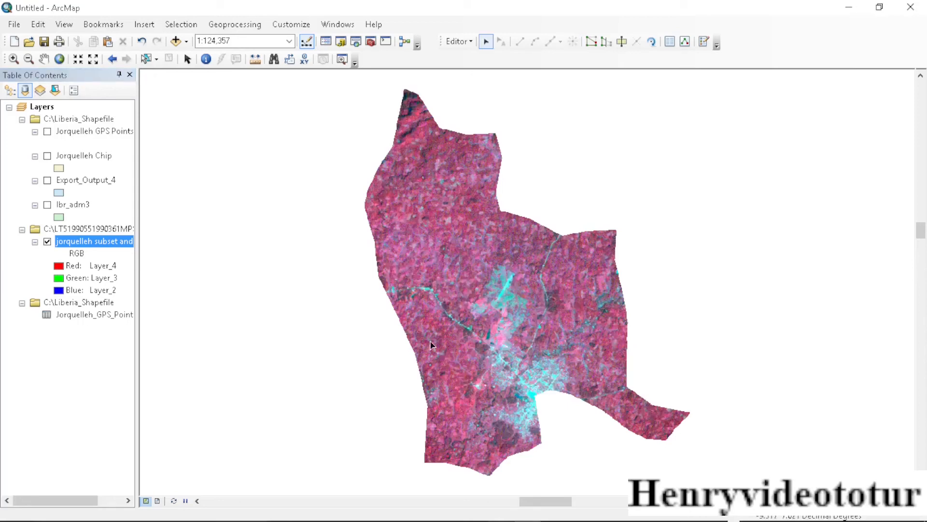
- Stop the editing session and switch the map from data view to layout view
click(459, 41)
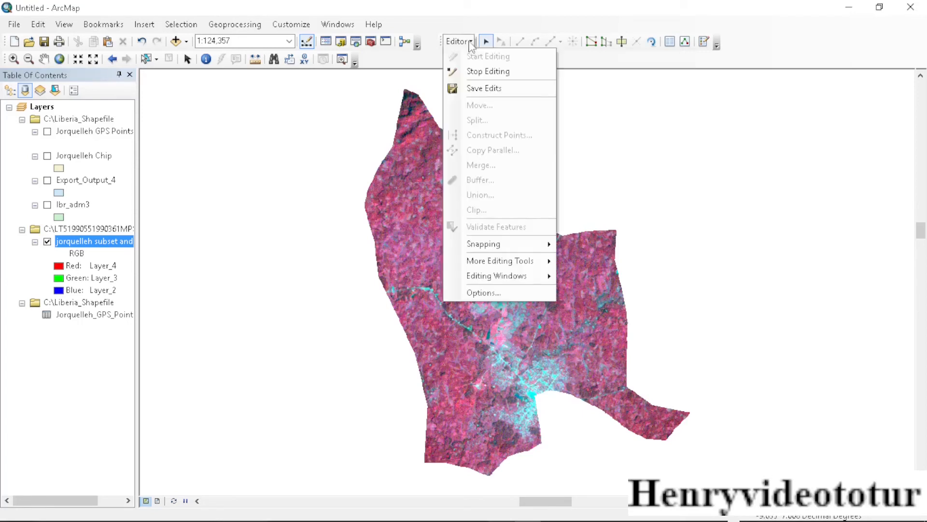
click(481, 70)
key(Return)
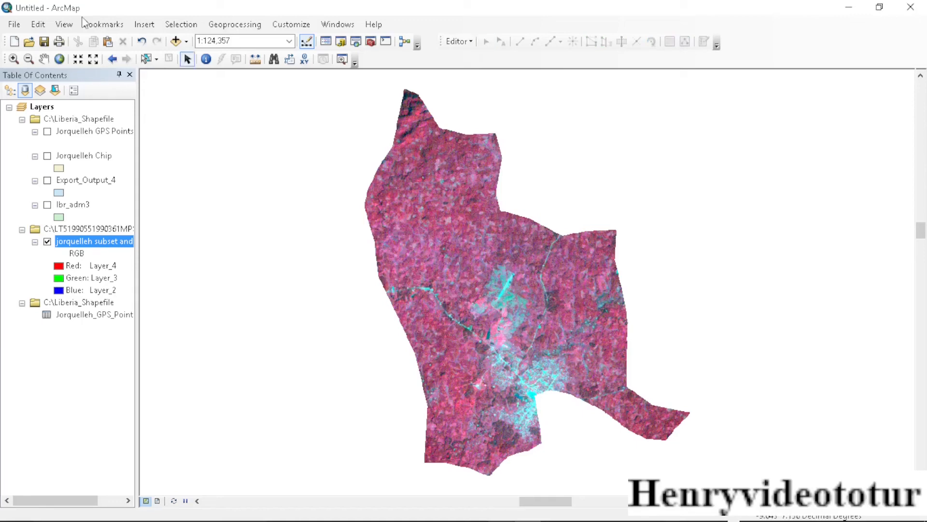
click(64, 25)
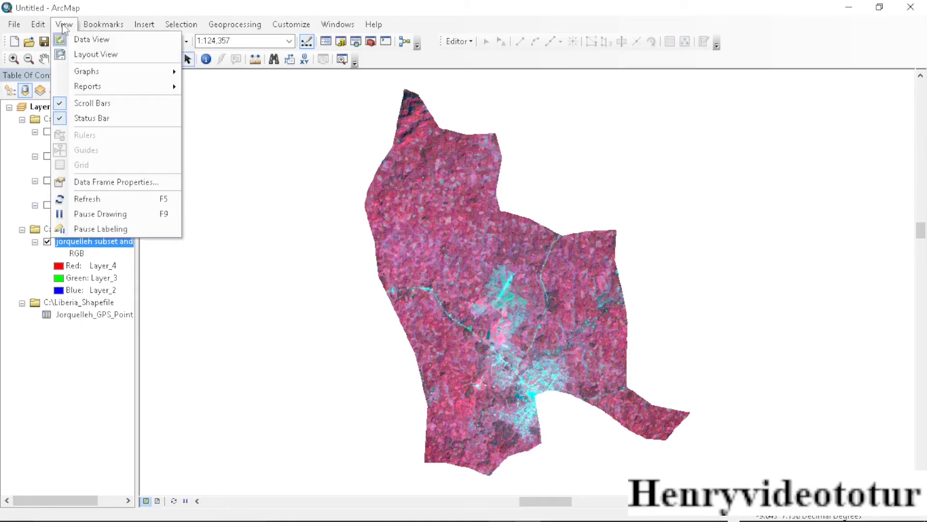
click(95, 54)
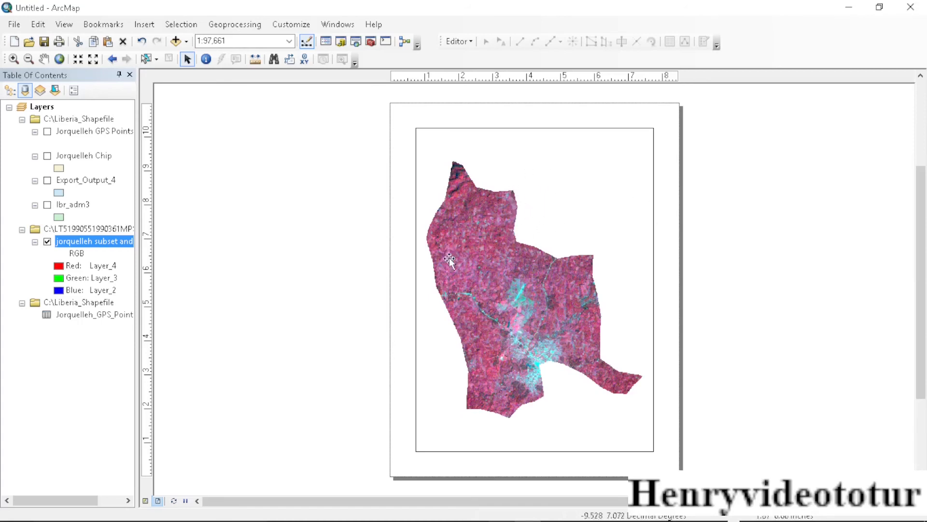
- Insert the map title "Jorquelleh Satellite Map" and replace its dynamic text code with the same wording as plain text
click(145, 25)
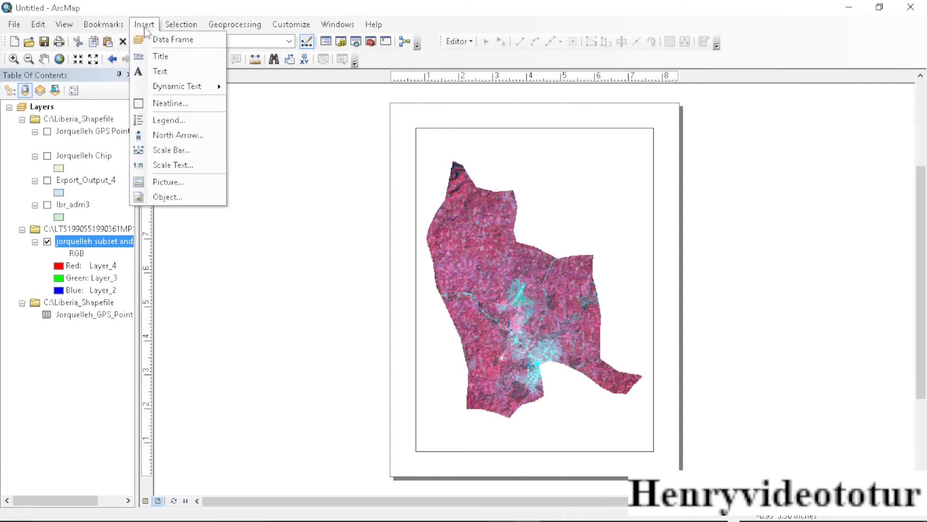
click(161, 57)
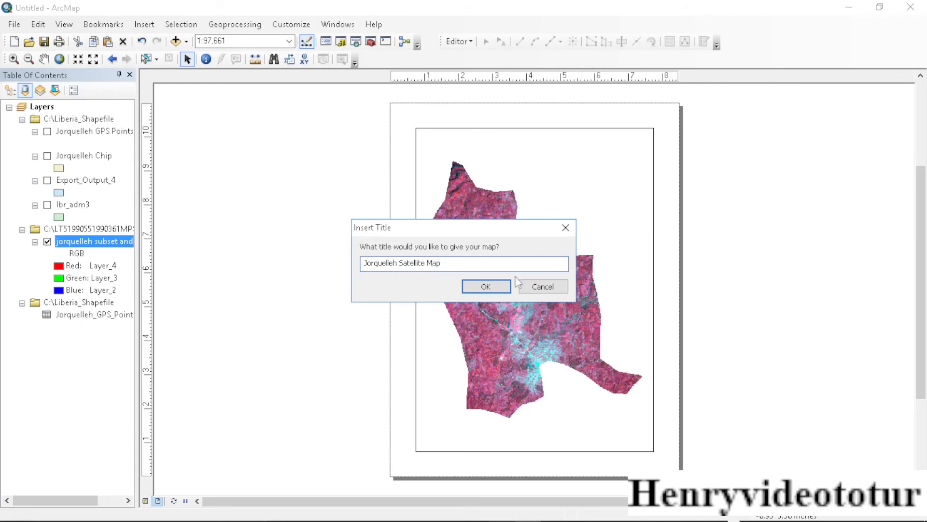
click(495, 292)
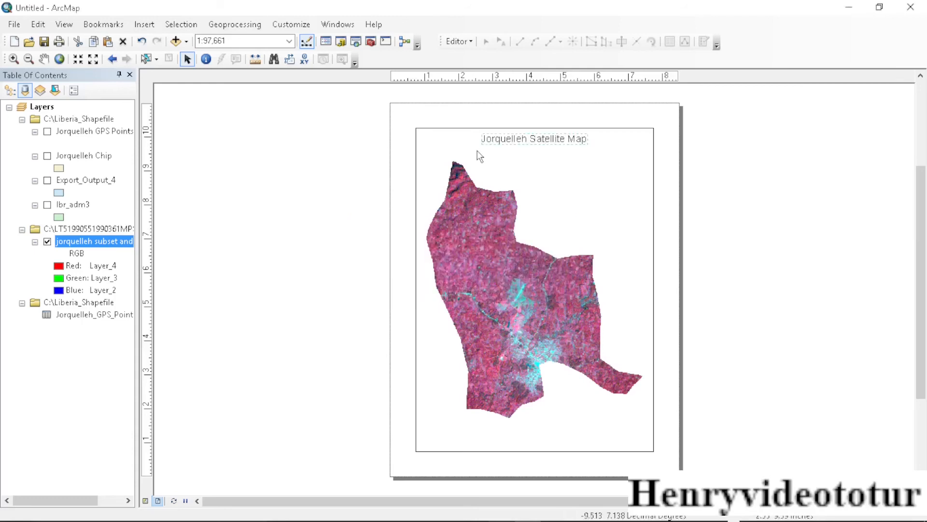
double_click(517, 141)
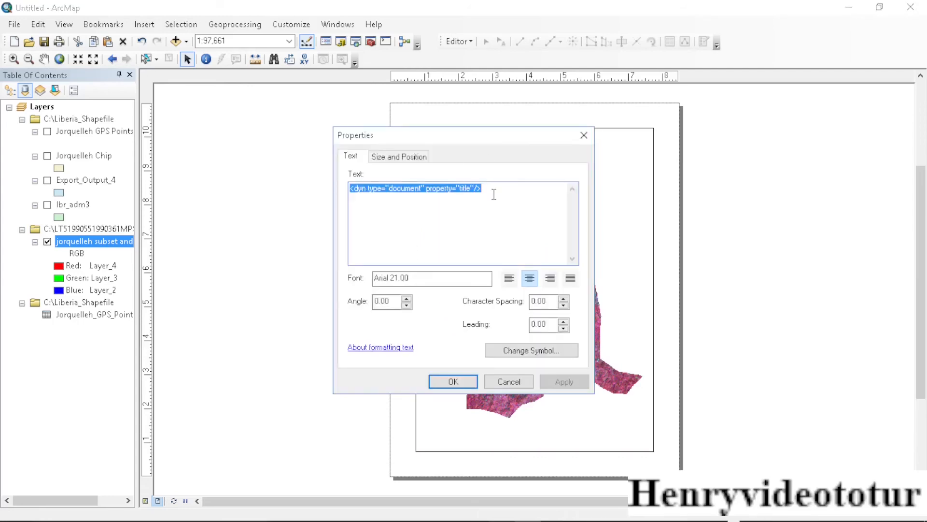
text(Jorquelleh Satellite Map)
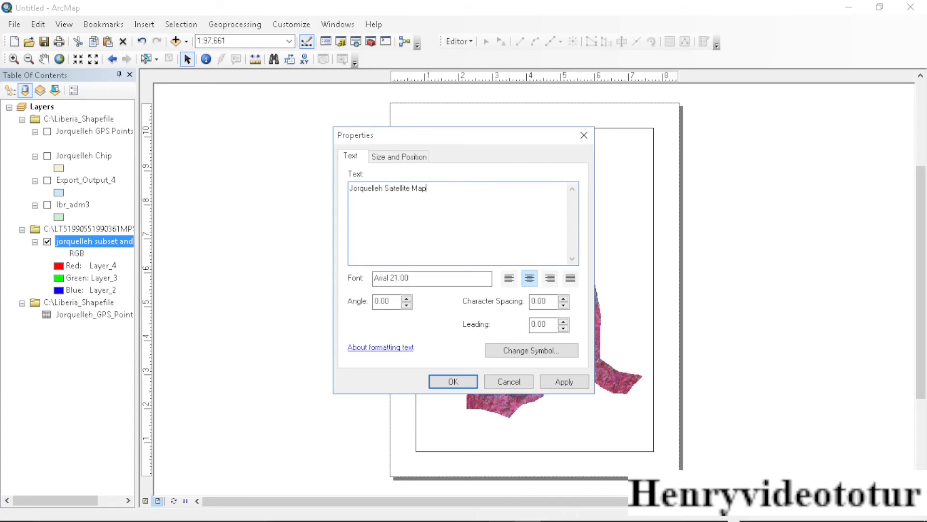
- Format the map title in Times New Roman, bold and underlined, at size 24, and apply the changes
click(521, 351)
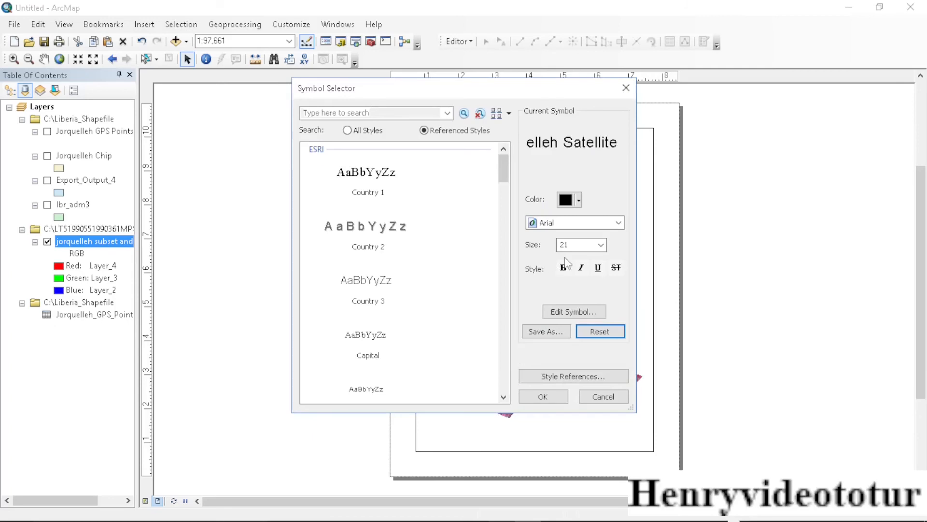
click(618, 223)
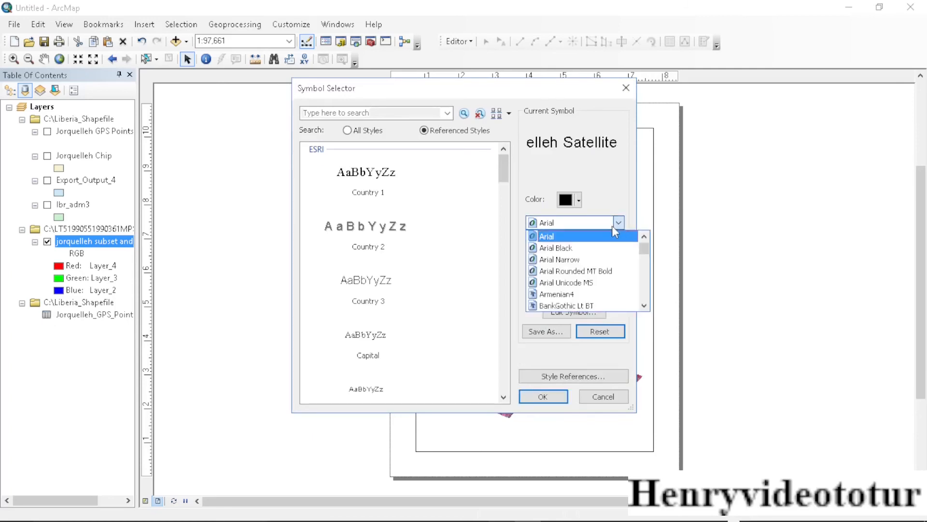
key(t)
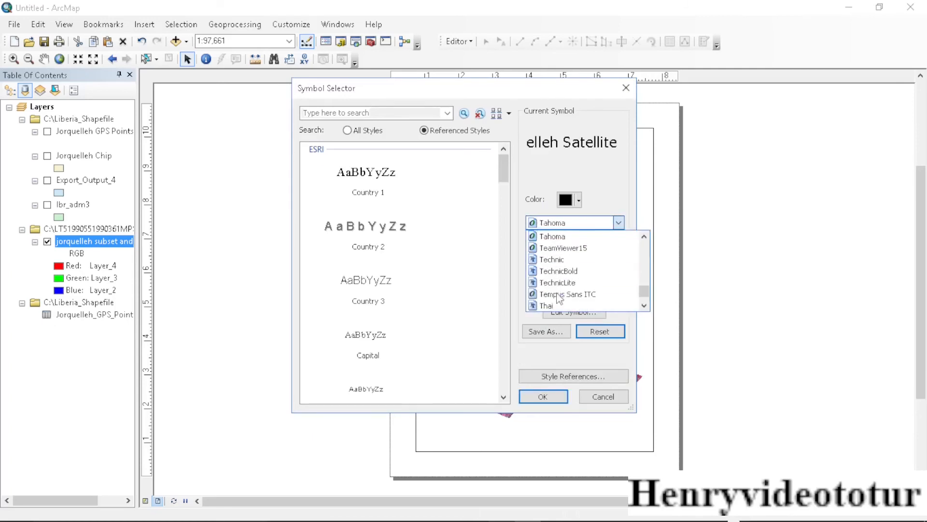
click(644, 305)
click(588, 306)
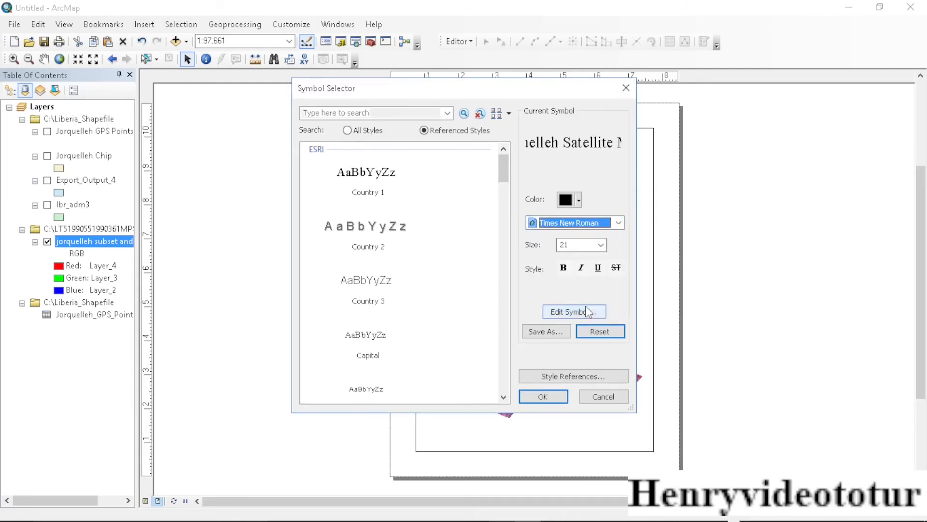
click(564, 268)
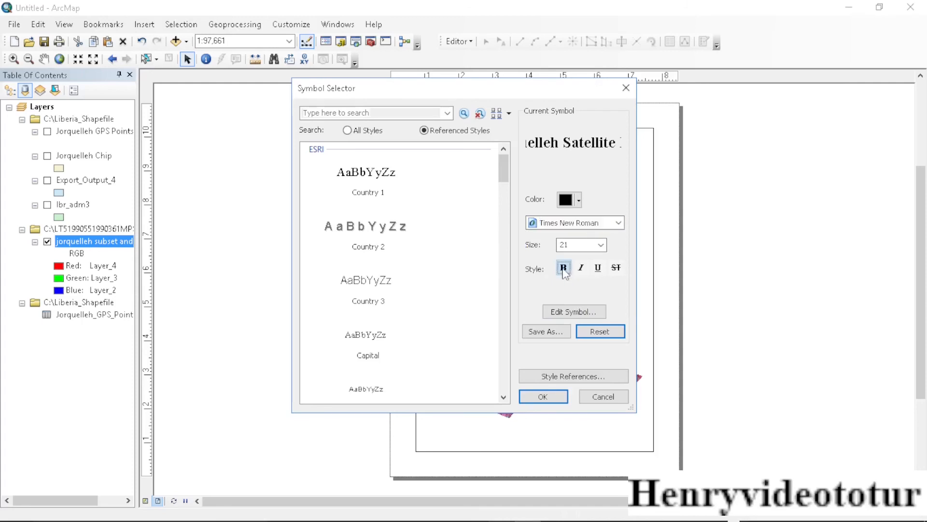
click(598, 268)
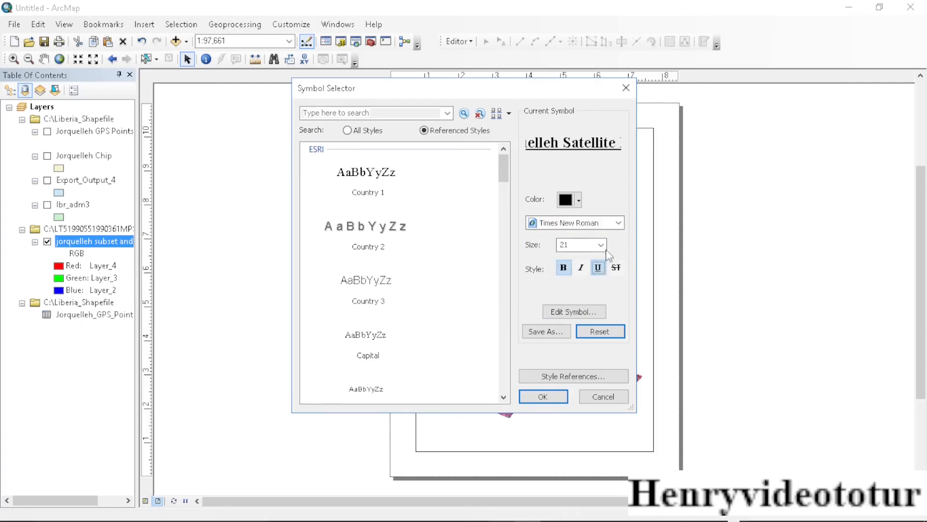
click(600, 245)
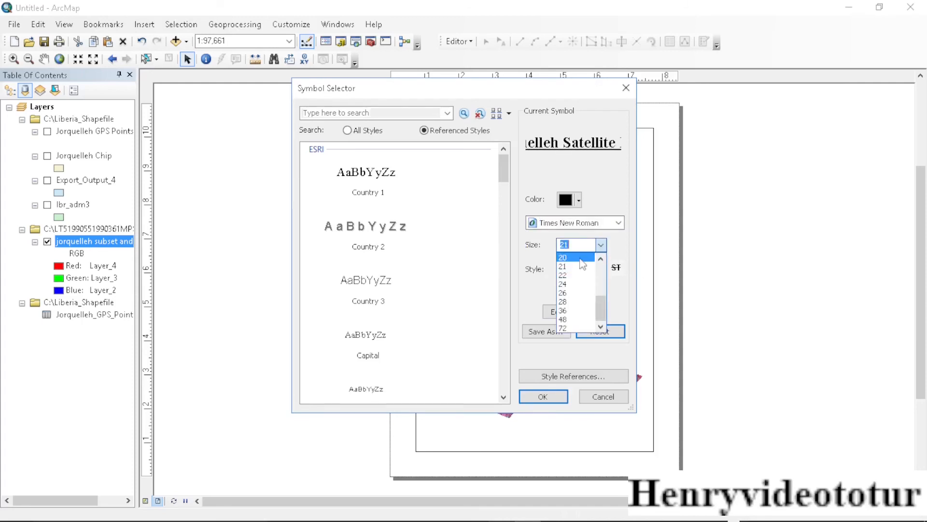
click(568, 284)
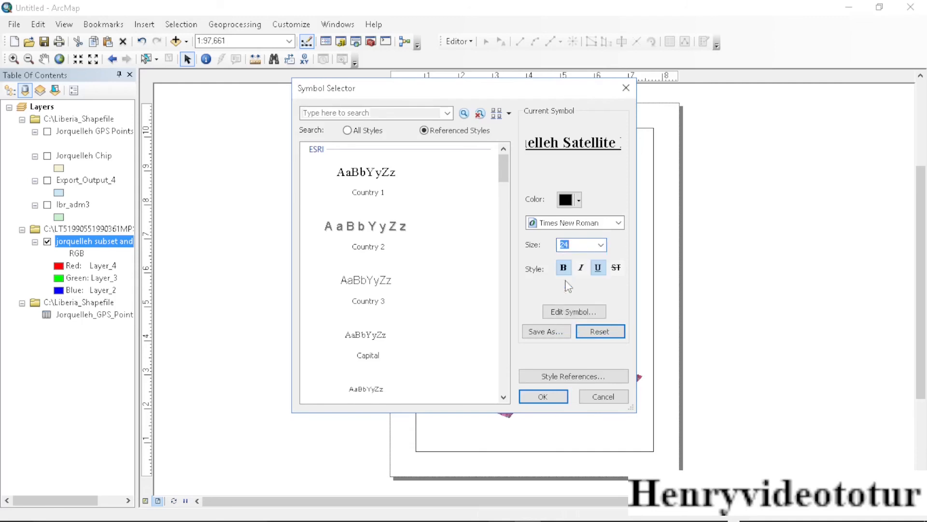
click(554, 397)
click(563, 381)
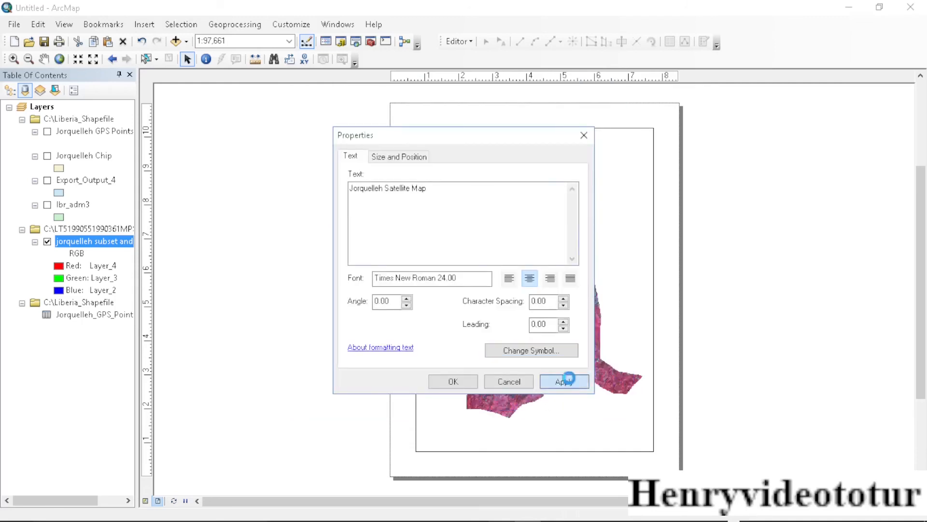
click(457, 381)
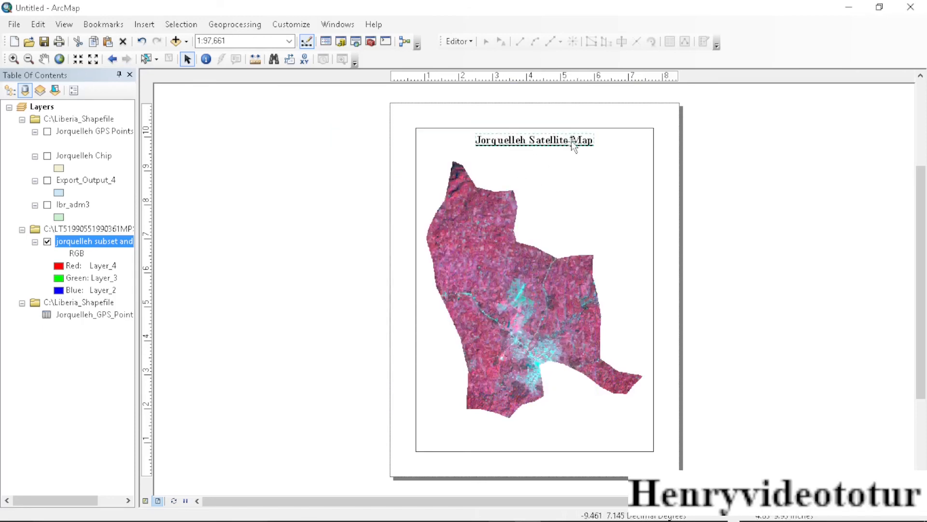
- Insert the ESRI North 5 north arrow, place it in the map frame's upper-right corner and enlarge it beside the title
click(585, 173)
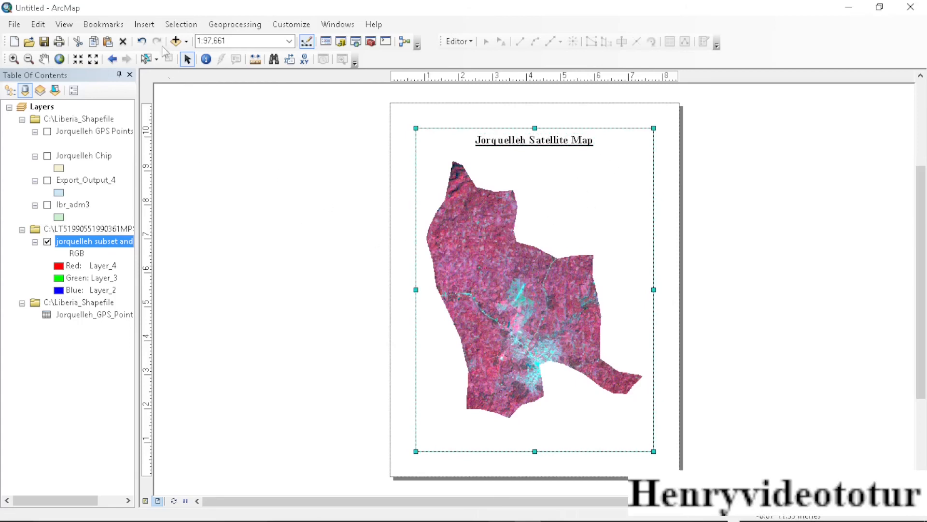
click(143, 25)
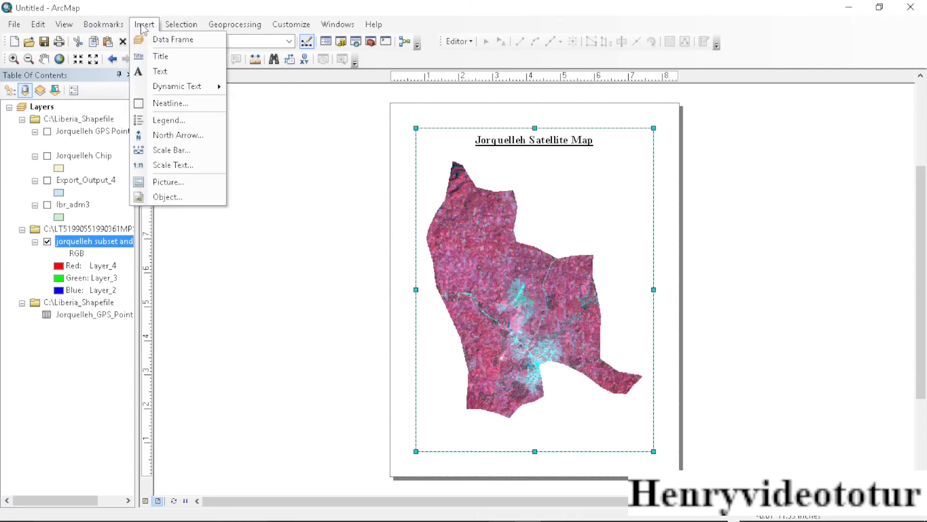
click(174, 136)
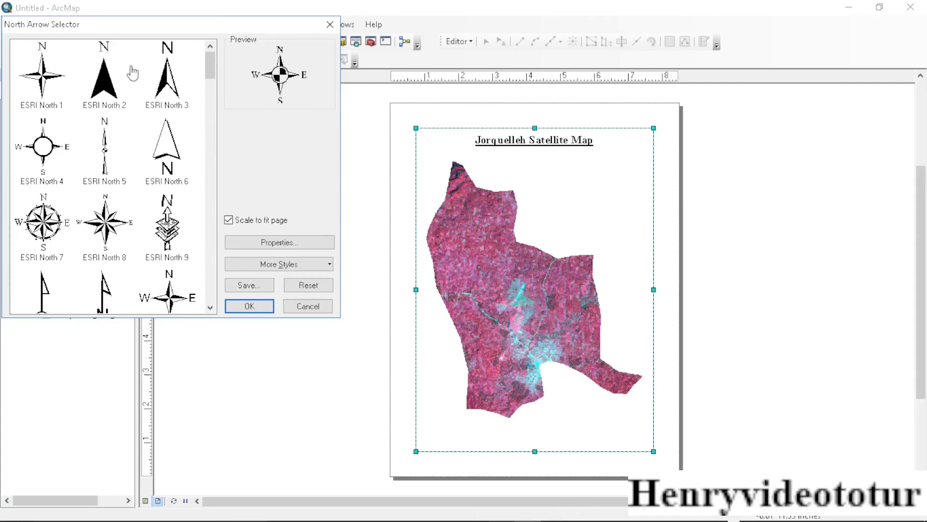
click(105, 154)
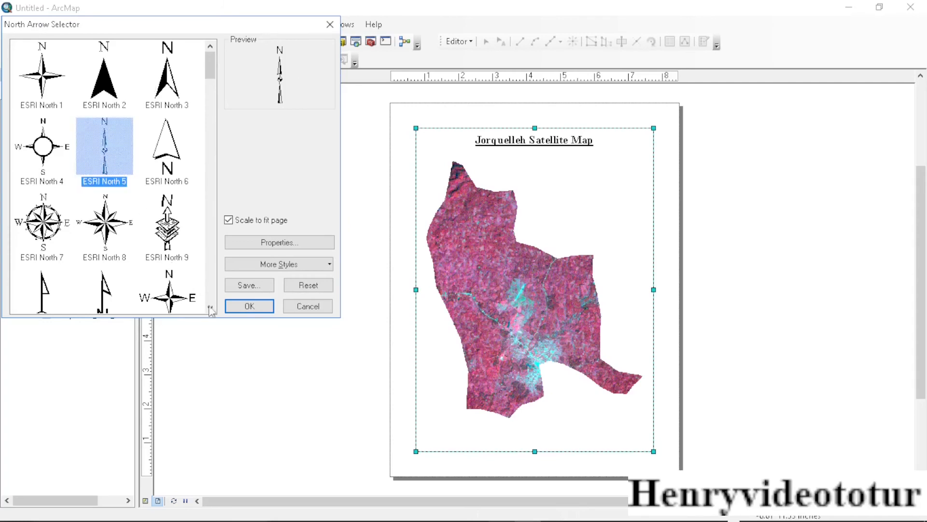
click(245, 307)
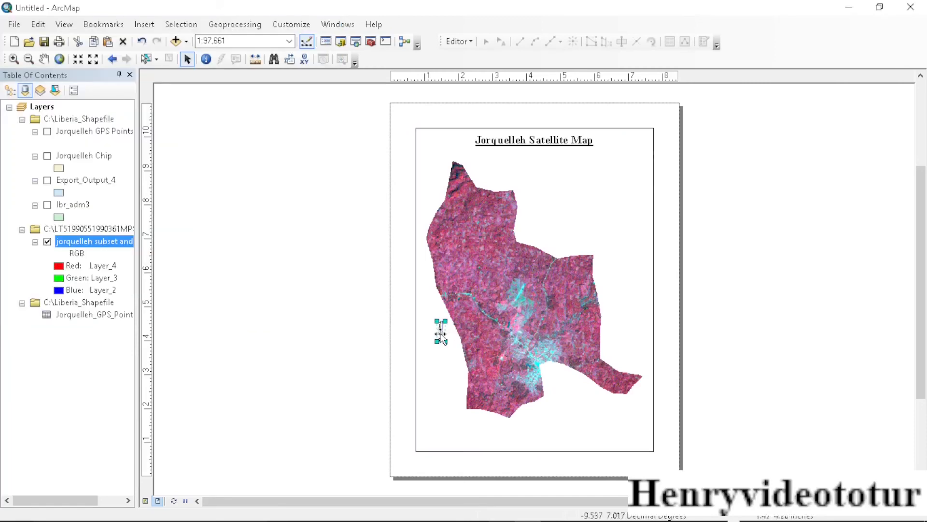
drag(443, 328, 636, 202)
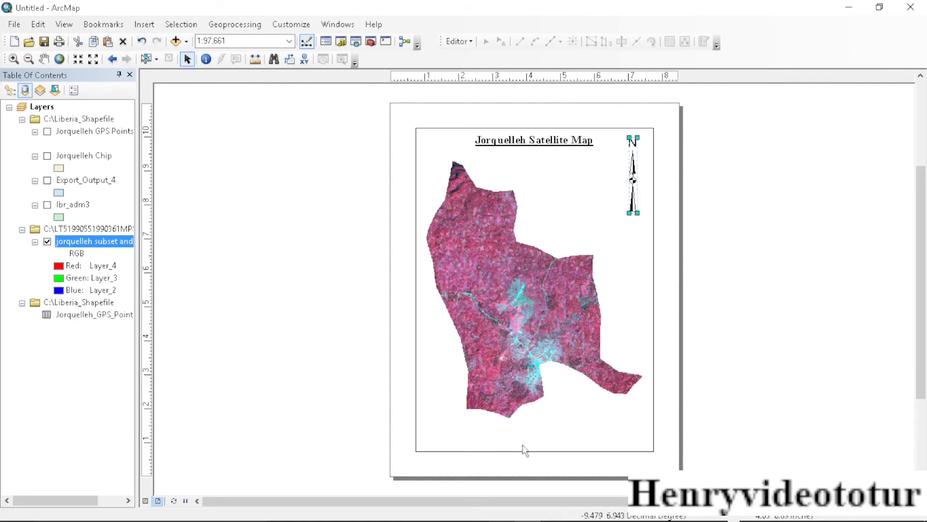
- Insert a legend for jorquelleh subset and chip.img with the default wizard settings and move it to the map frame's lower-left corner
click(421, 445)
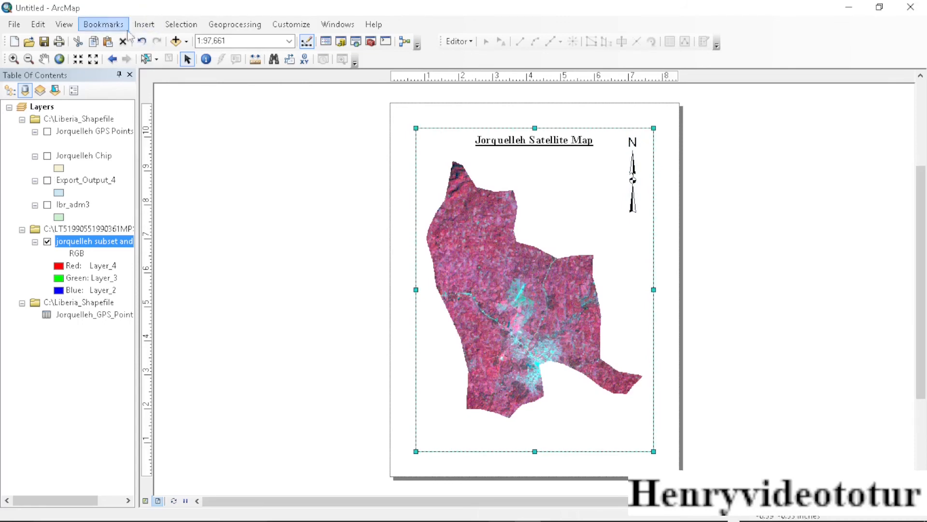
click(144, 24)
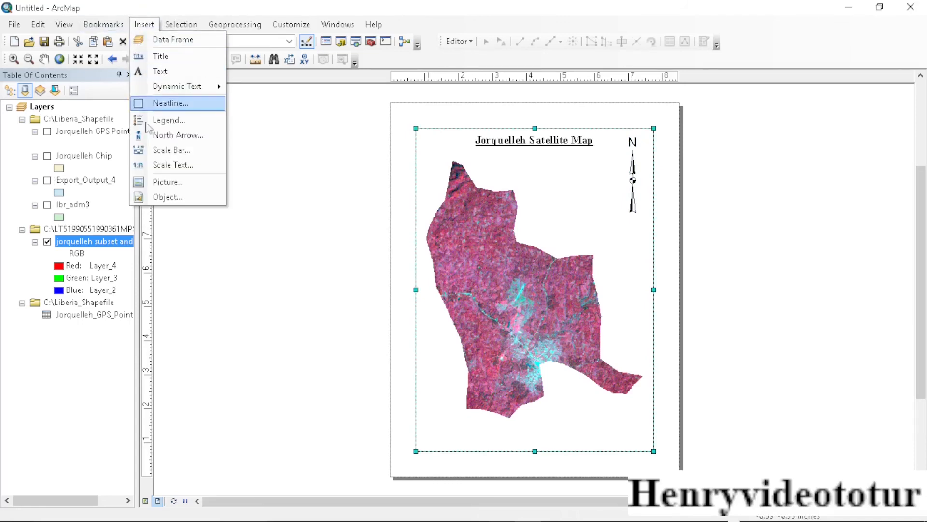
click(168, 120)
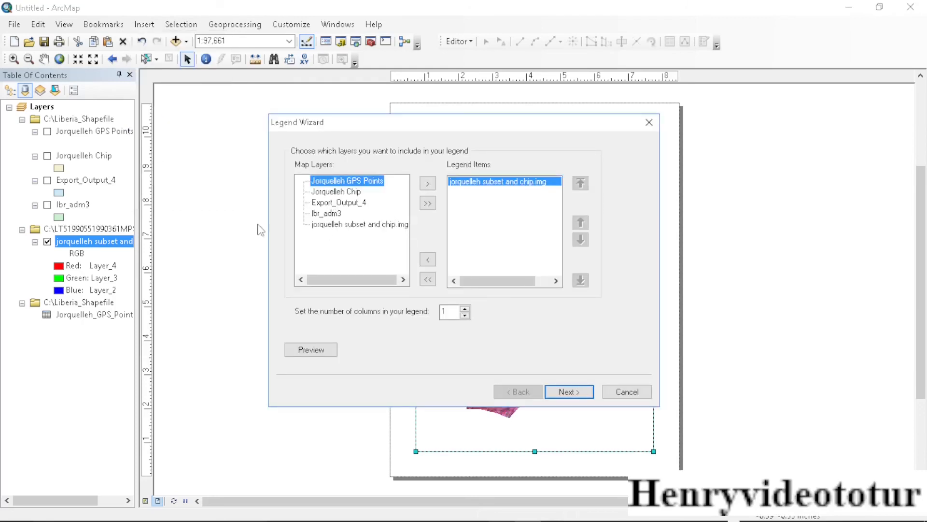
click(344, 226)
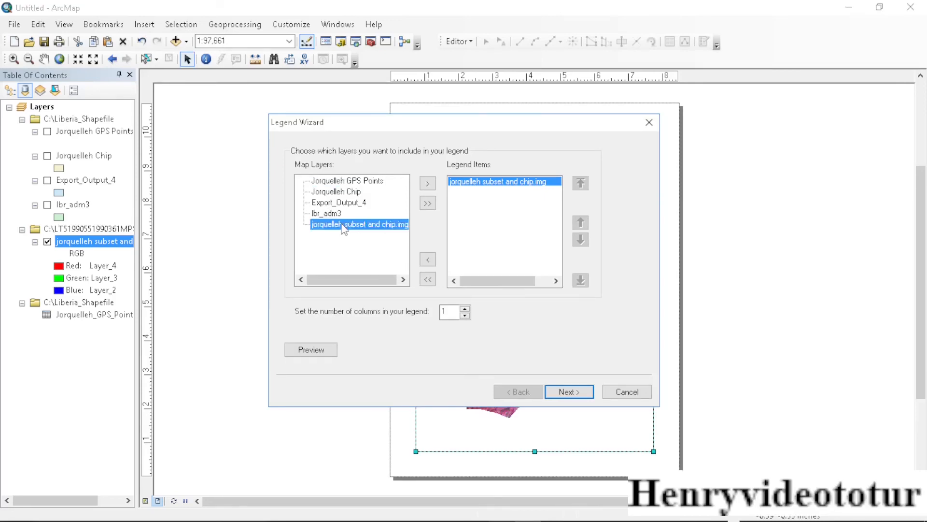
click(575, 393)
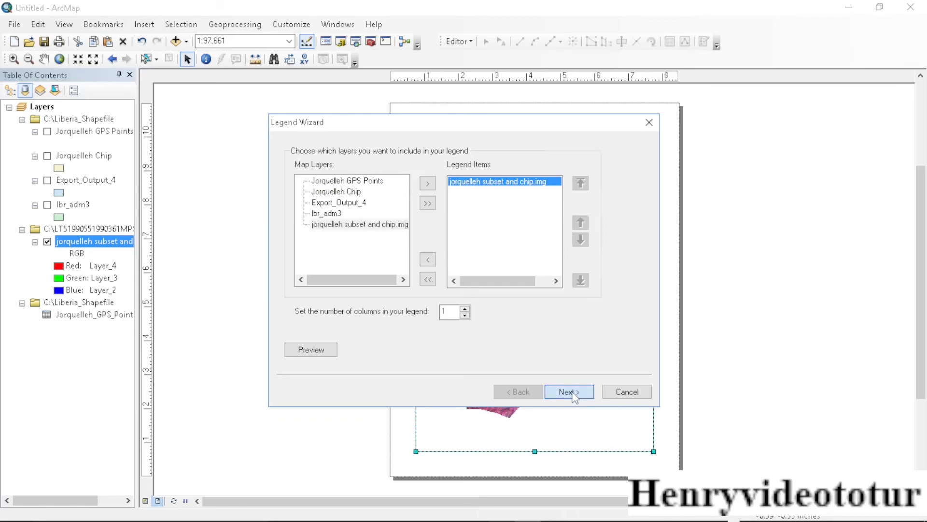
click(572, 393)
click(572, 392)
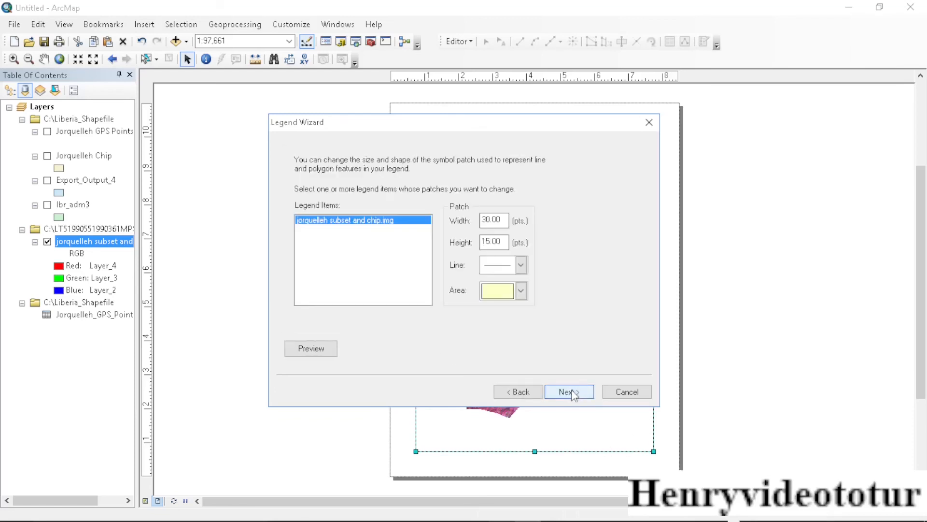
click(572, 391)
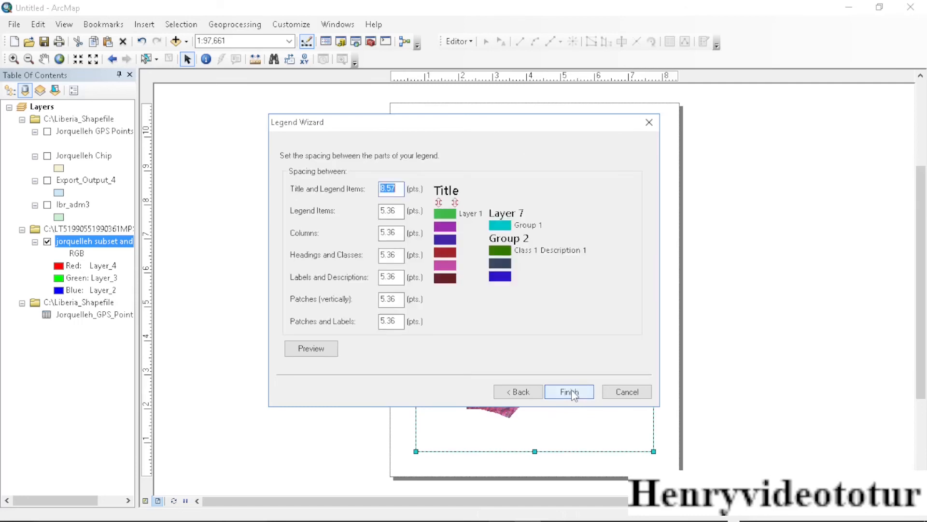
click(572, 391)
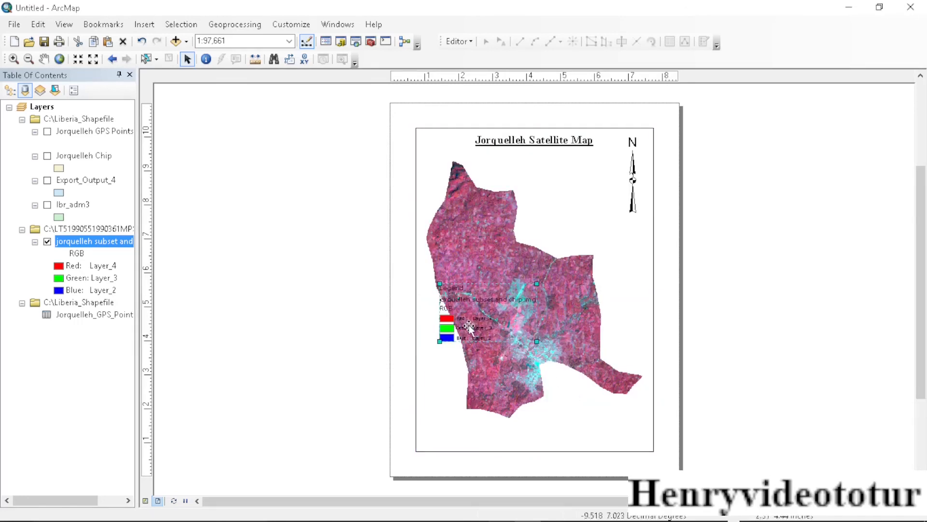
mouse_move(469, 369)
mouse_down()
mouse_move(535, 275)
mouse_move(522, 237)
mouse_move(563, 263)
mouse_move(538, 312)
mouse_move(436, 404)
mouse_move(457, 421)
mouse_move(456, 403)
mouse_up()
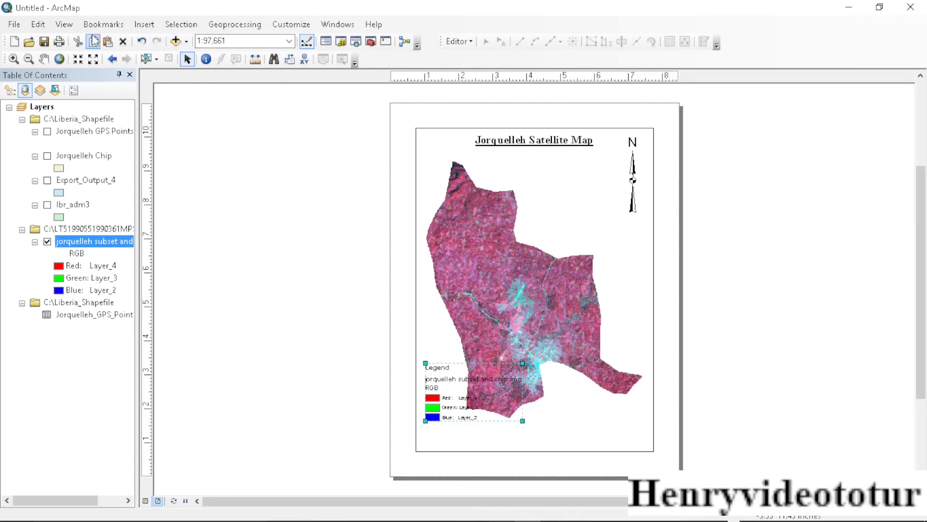
- Set the map scale to 1:125,000 and reposition the satellite image below the title, clear of the legend
click(43, 58)
drag(462, 286, 447, 262)
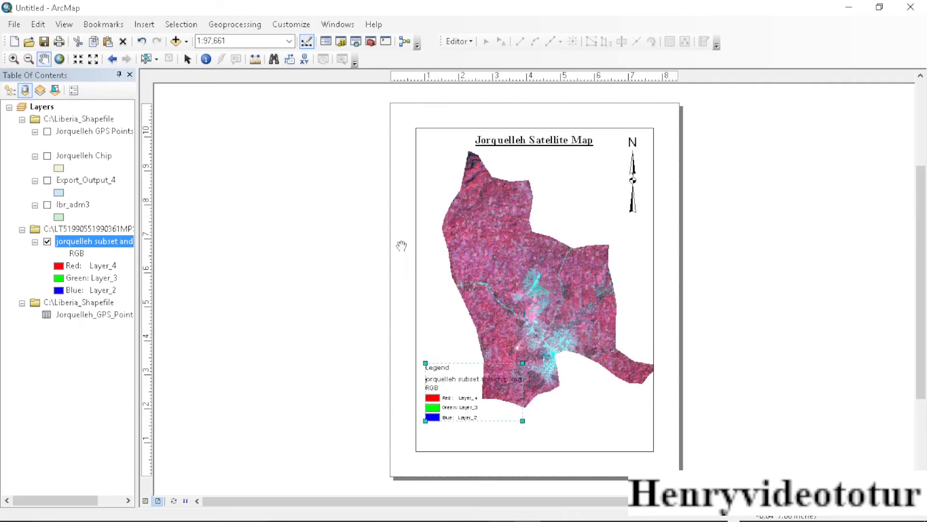
click(92, 60)
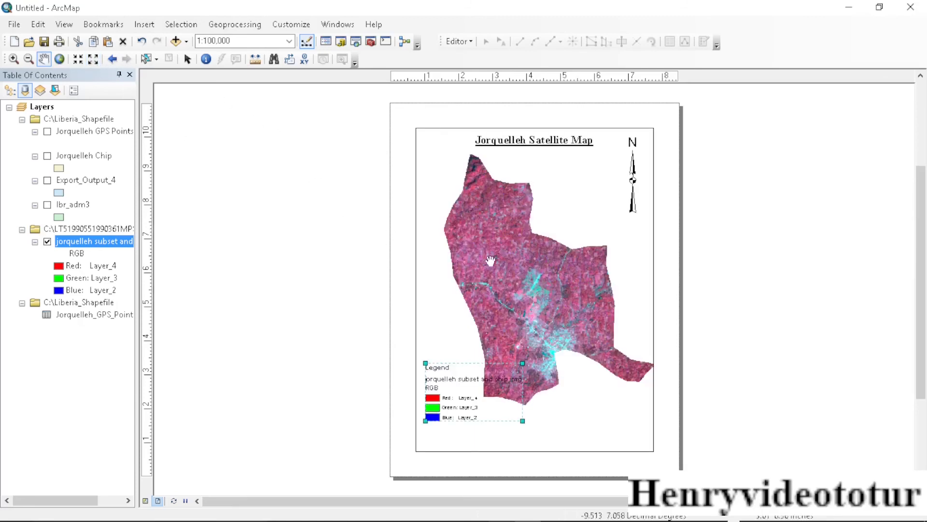
click(93, 59)
click(93, 59)
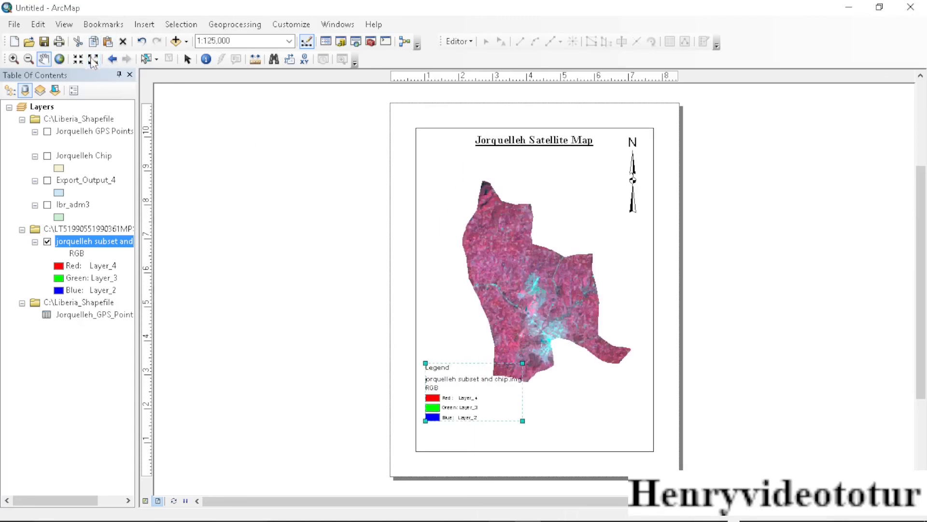
drag(540, 310, 554, 305)
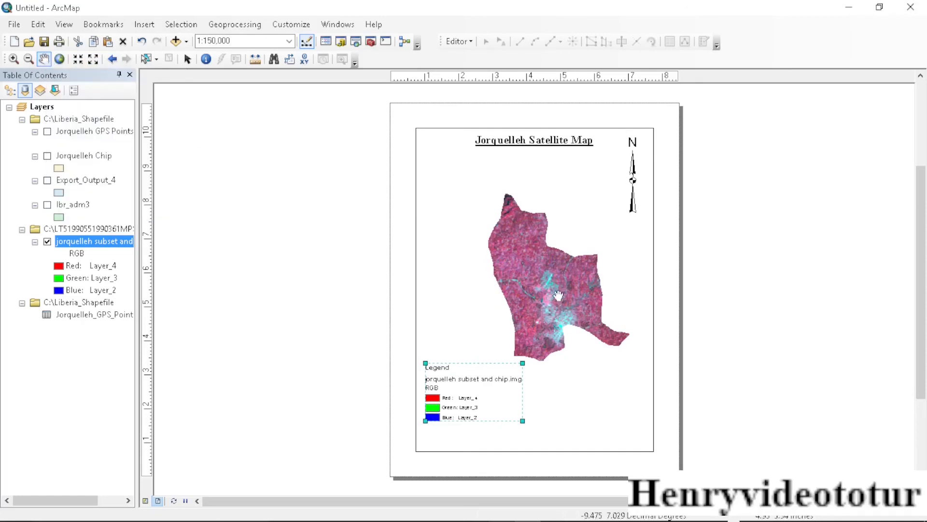
drag(543, 285, 544, 256)
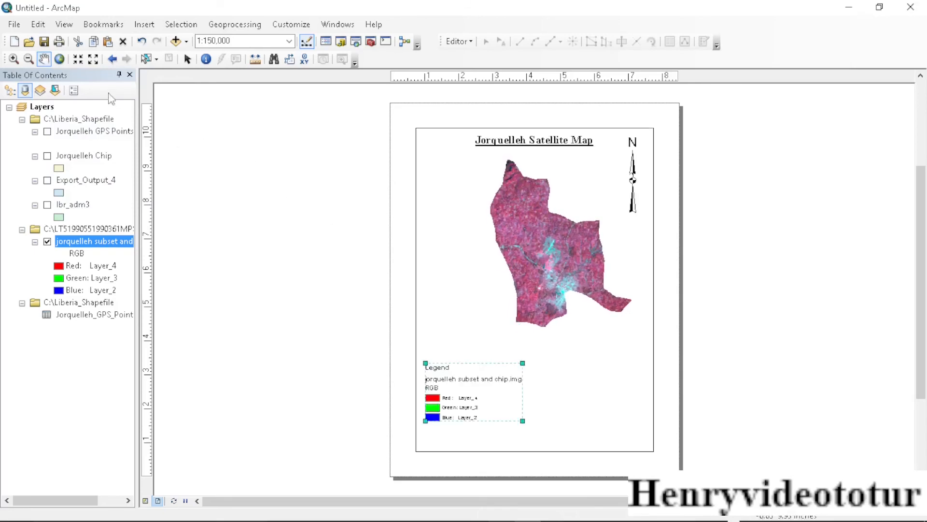
click(77, 60)
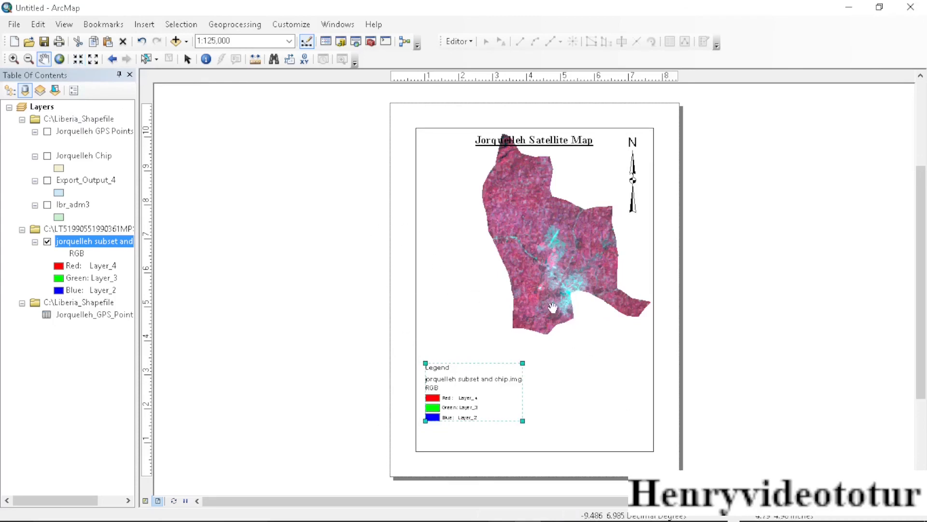
drag(553, 308, 550, 329)
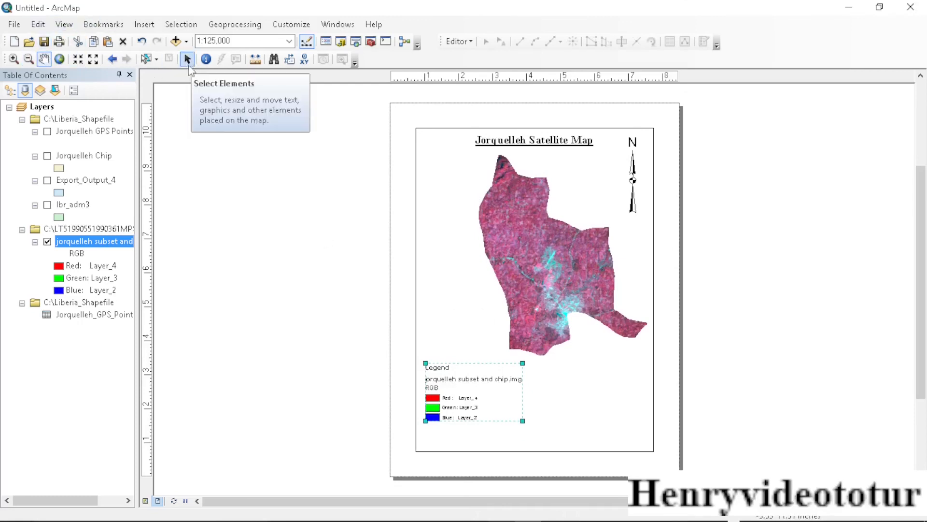
- Move the legend up beside the lower-left edge of the satellite image and deselect it
click(189, 64)
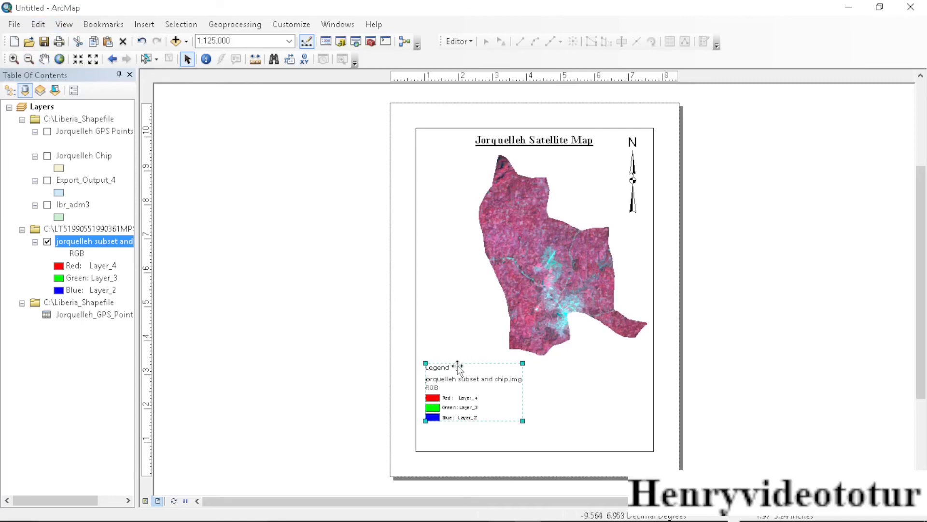
drag(458, 367, 454, 310)
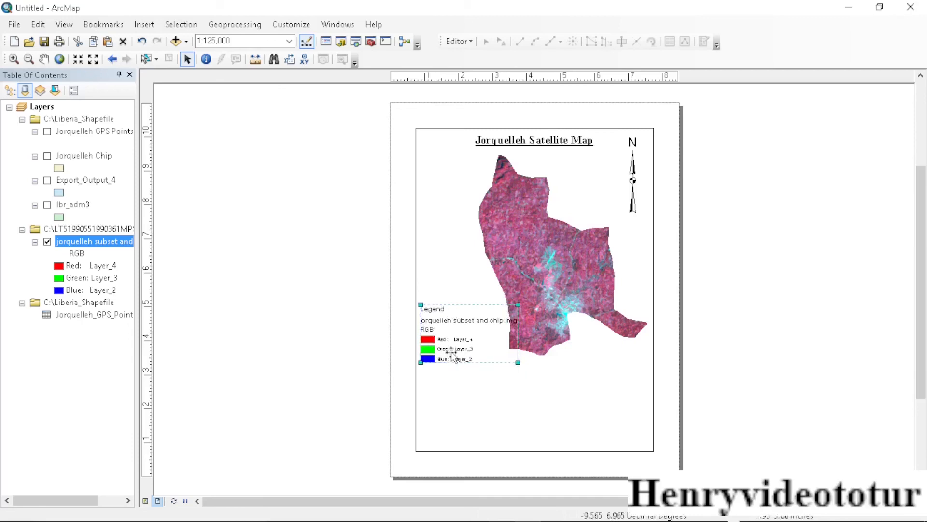
click(530, 445)
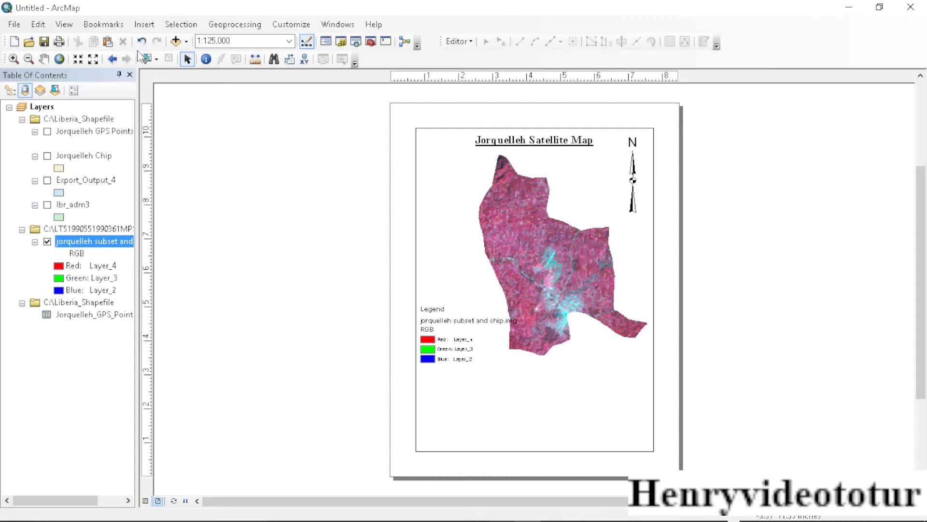
- Choose Alternating Scale Bar 1 for a new scale bar, with kilometers as the division units and Km as the label
click(148, 25)
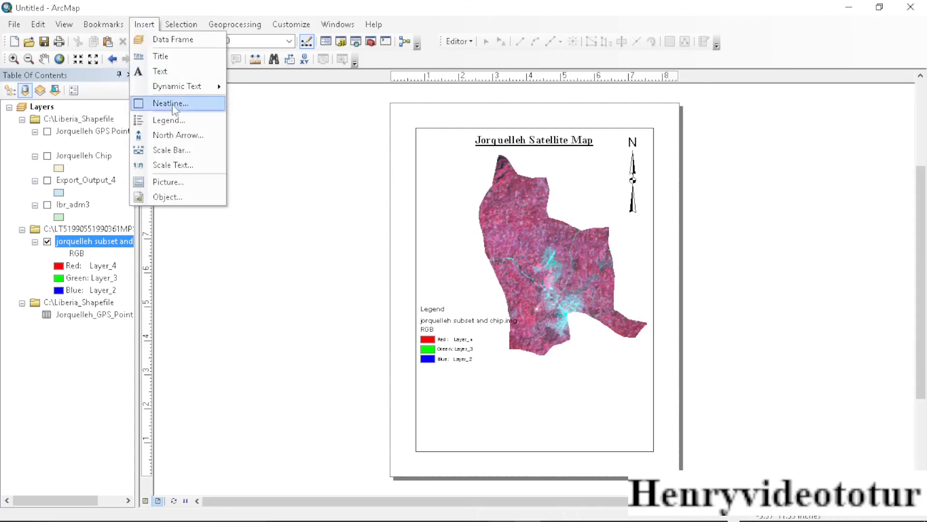
click(180, 150)
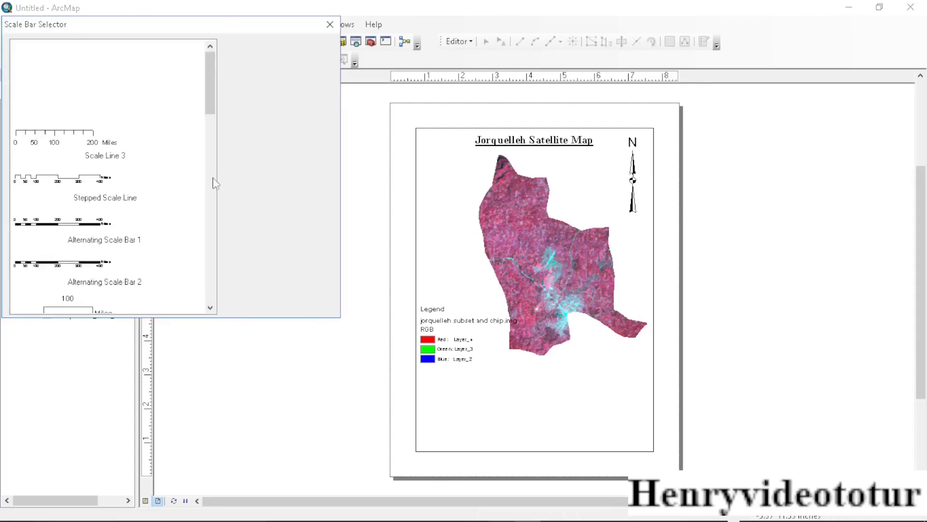
click(90, 236)
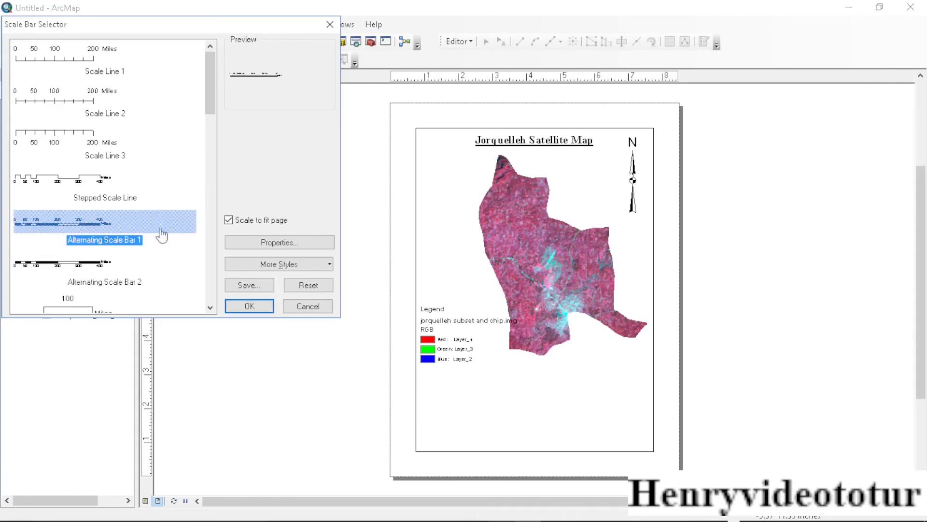
click(268, 243)
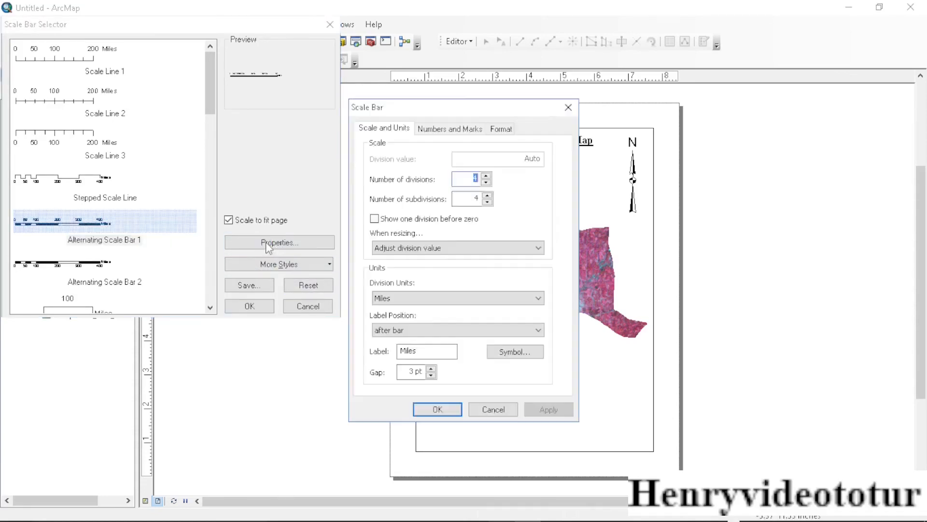
click(416, 298)
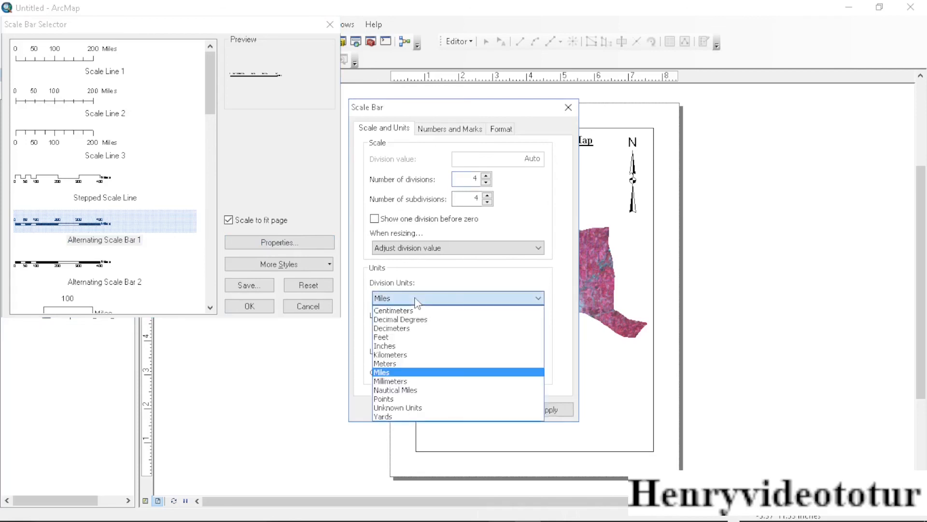
click(396, 356)
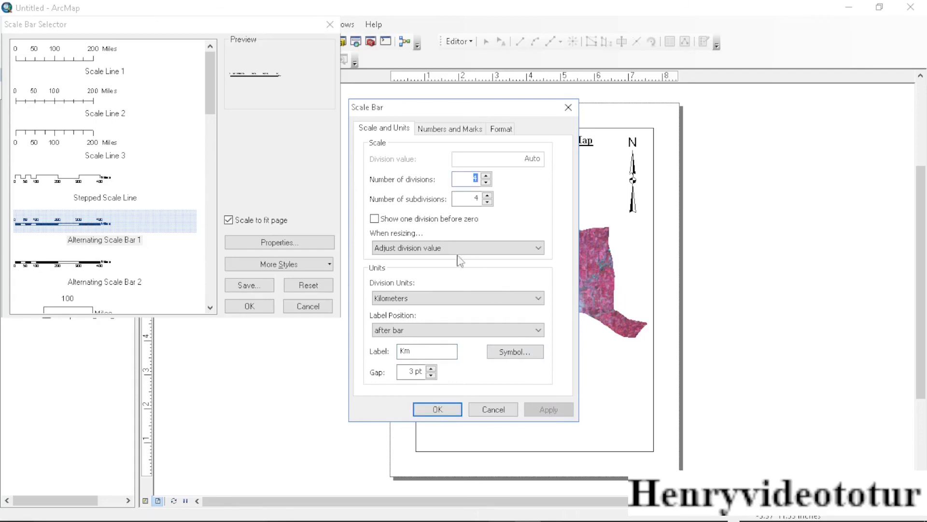
- Set the scale bar's unit label text to size 16 and accept the scale bar properties
click(519, 356)
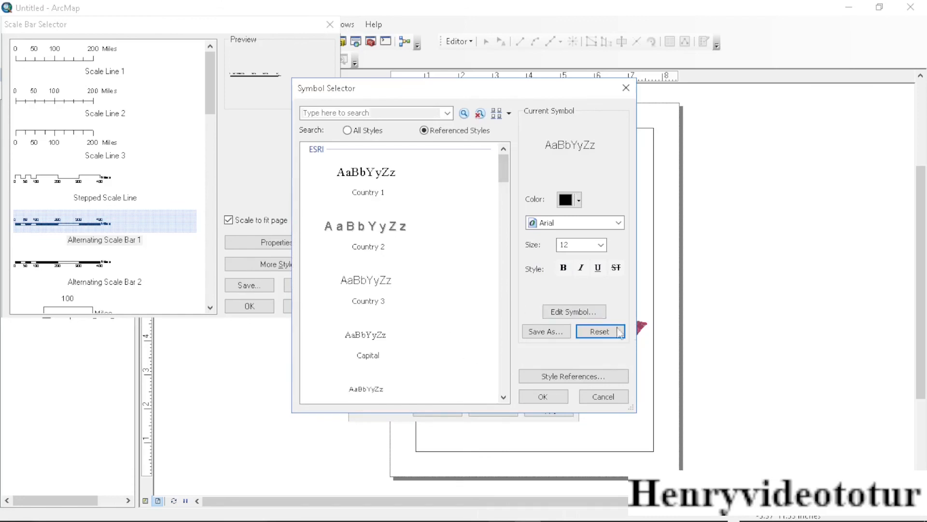
click(602, 246)
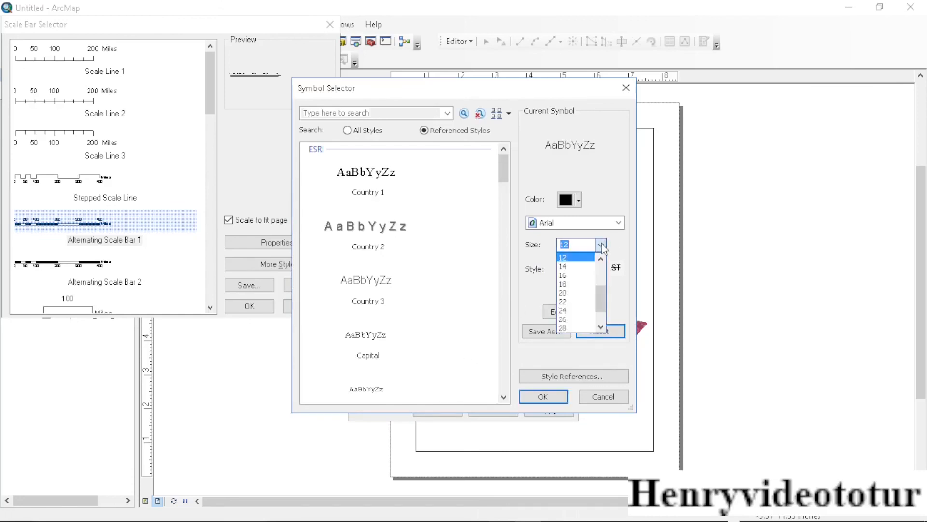
click(564, 274)
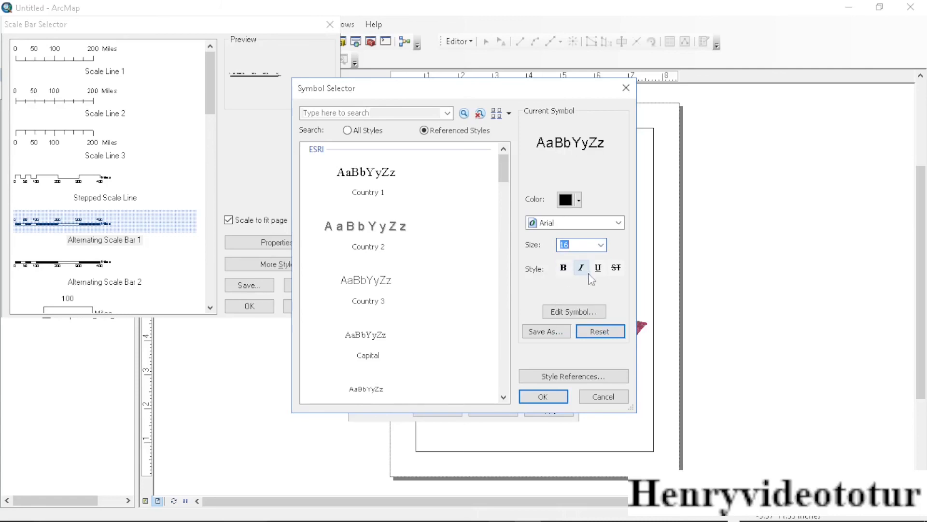
click(543, 396)
click(549, 410)
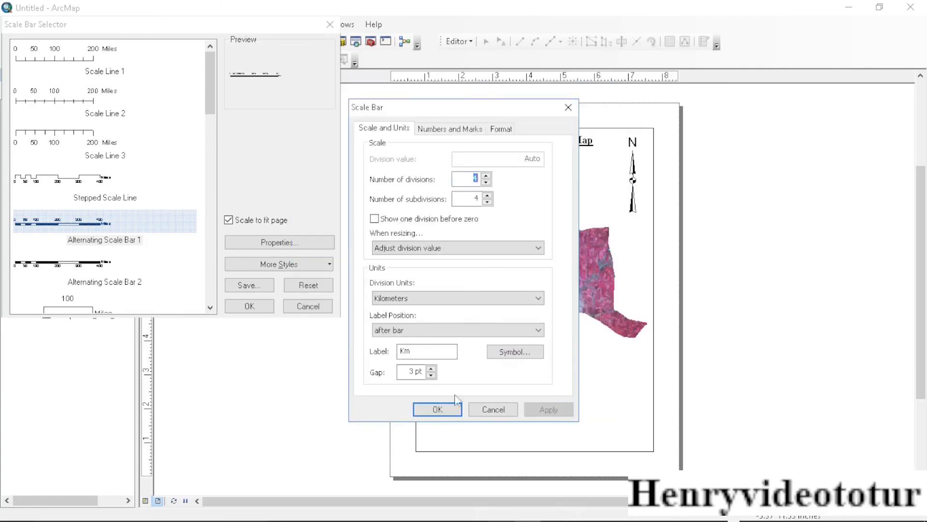
click(445, 411)
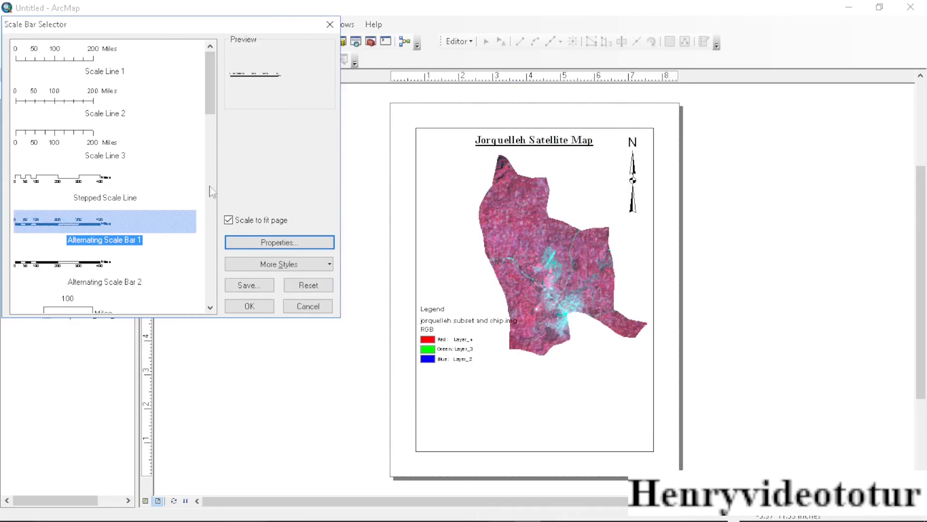
- Add the scale bar to the layout, place it just beneath the satellite image and deselect it
click(251, 308)
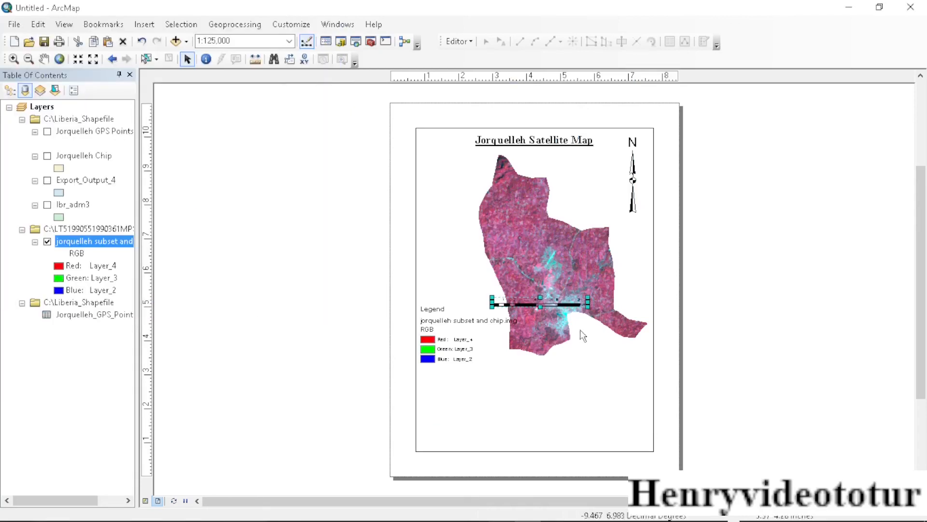
drag(545, 303, 564, 372)
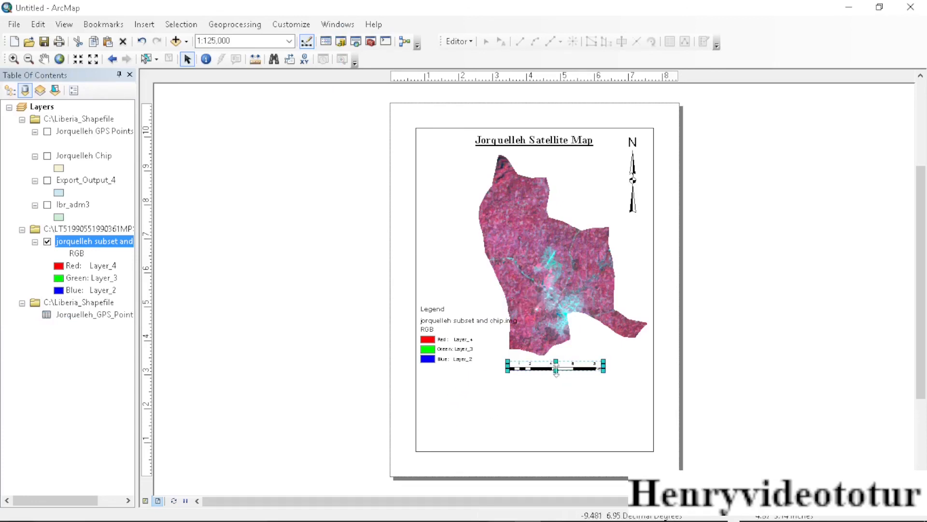
click(326, 281)
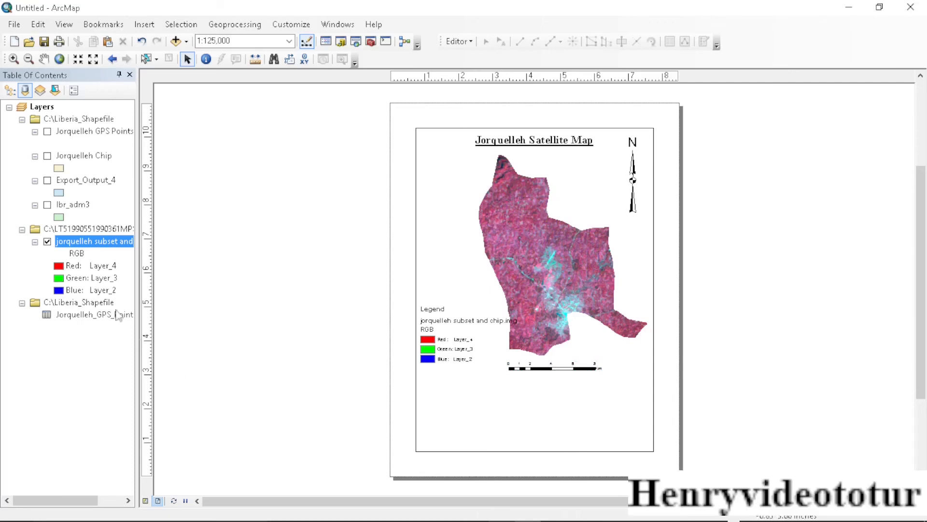
- Insert a centred layout text reading "Raster Analysis" above a "Prepared By:" line with the preparer's full name and "Mining Engineer"
click(141, 26)
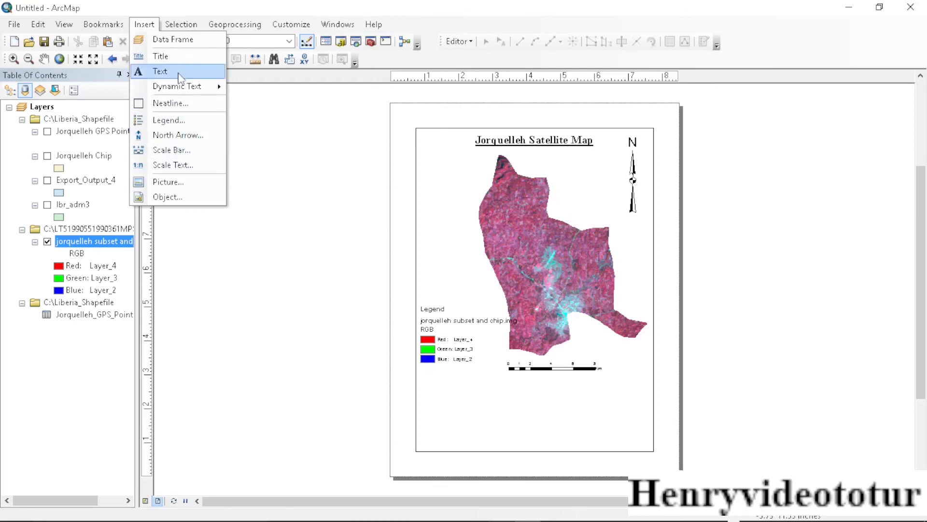
click(177, 72)
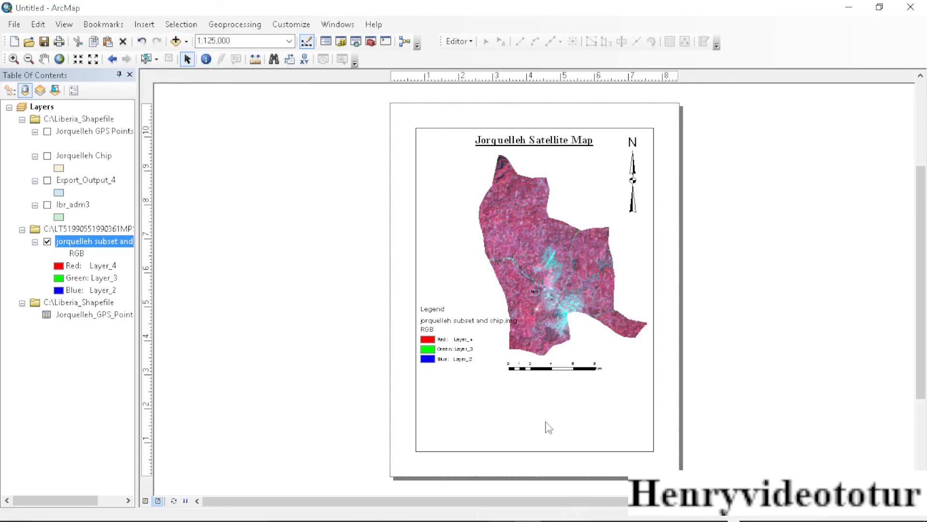
click(536, 291)
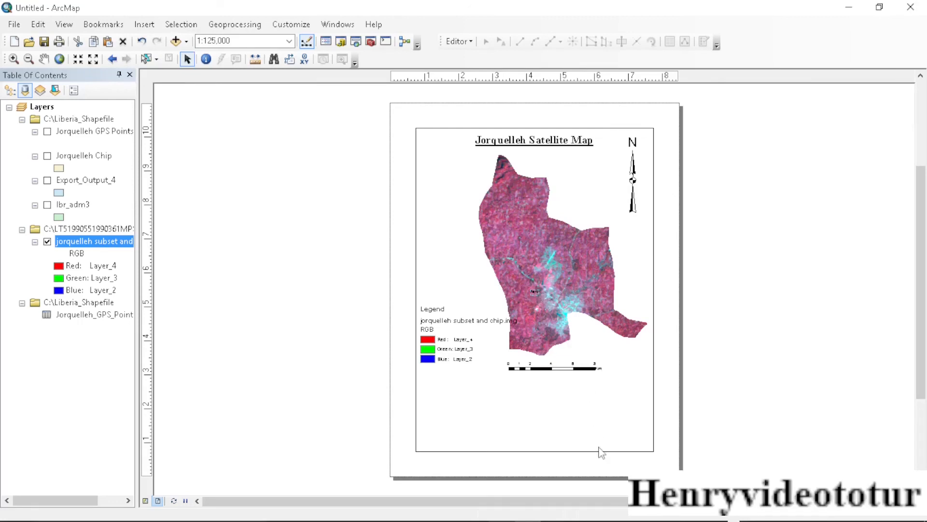
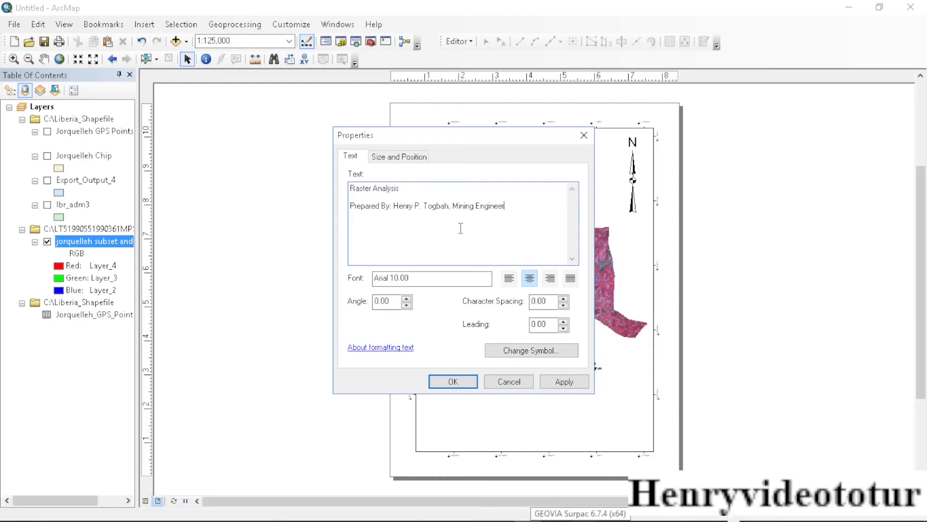
- Change the new text's symbol to bold Times New Roman at size 16
click(522, 354)
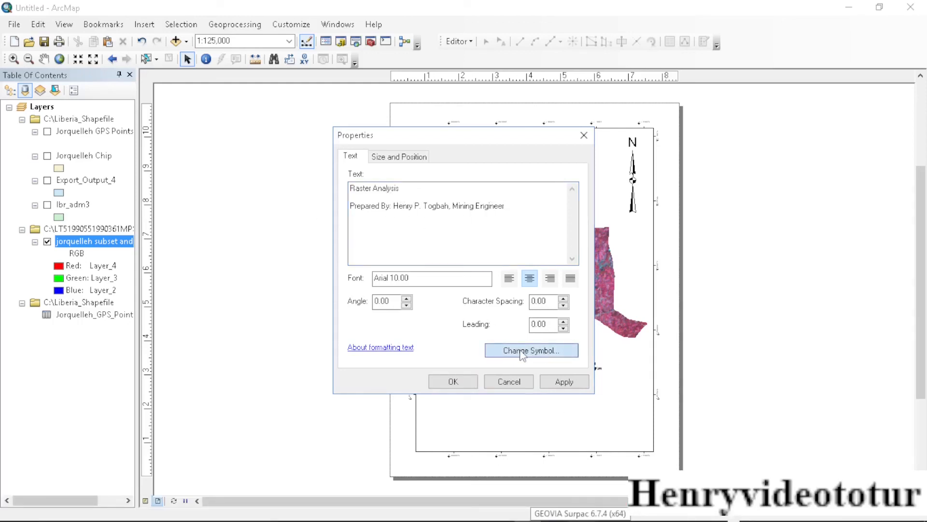
click(619, 222)
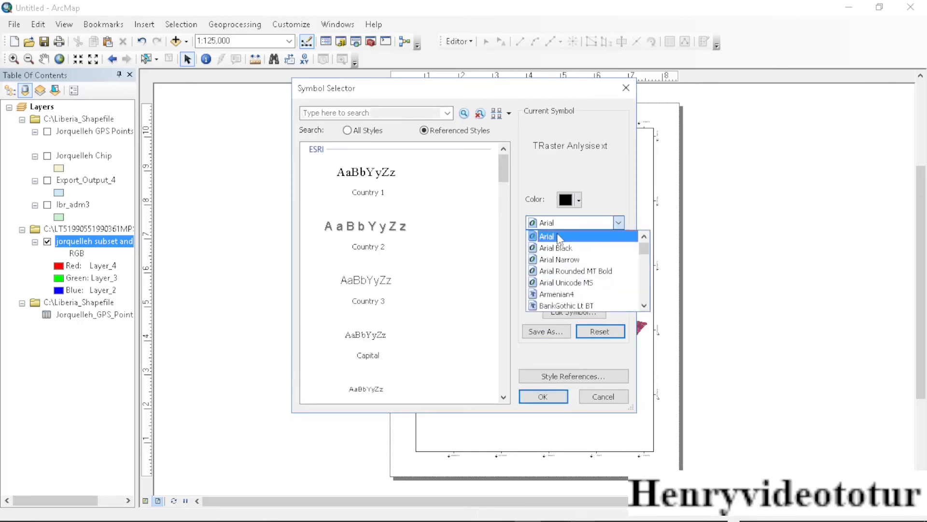
key(t)
click(565, 305)
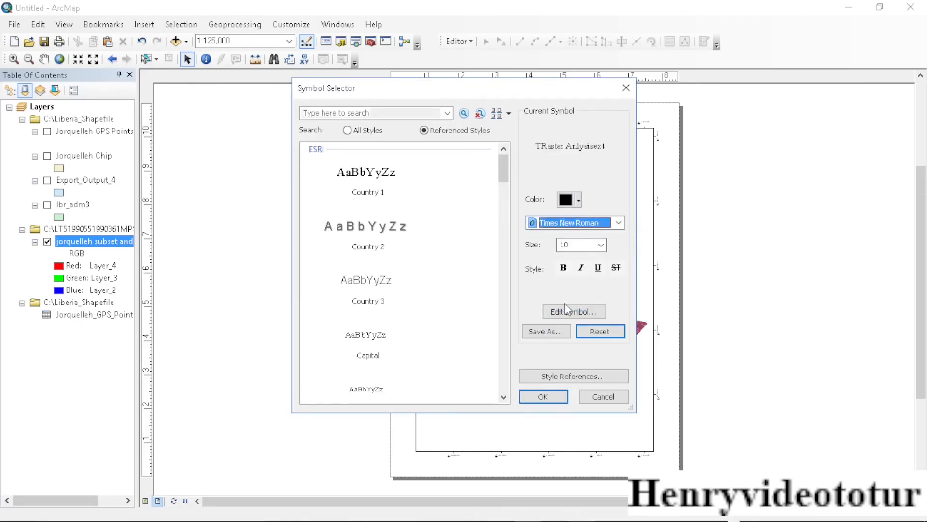
click(601, 244)
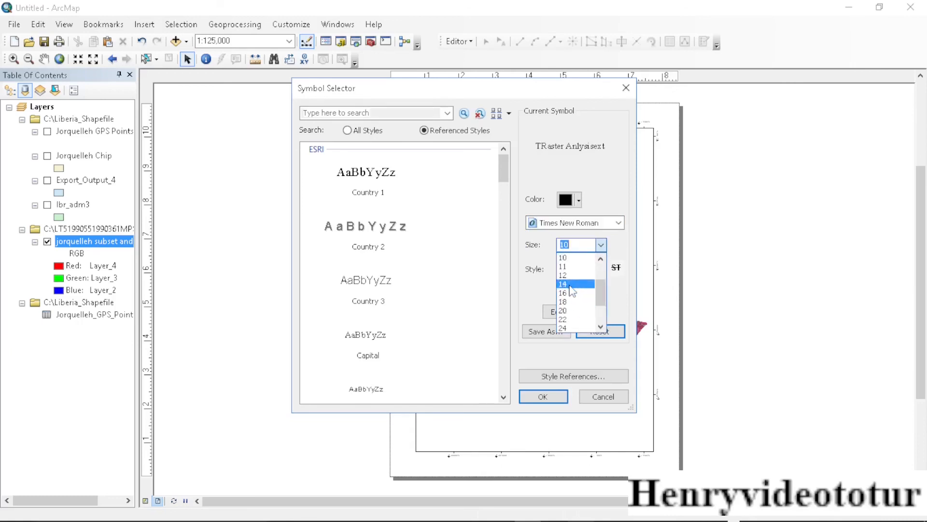
click(571, 293)
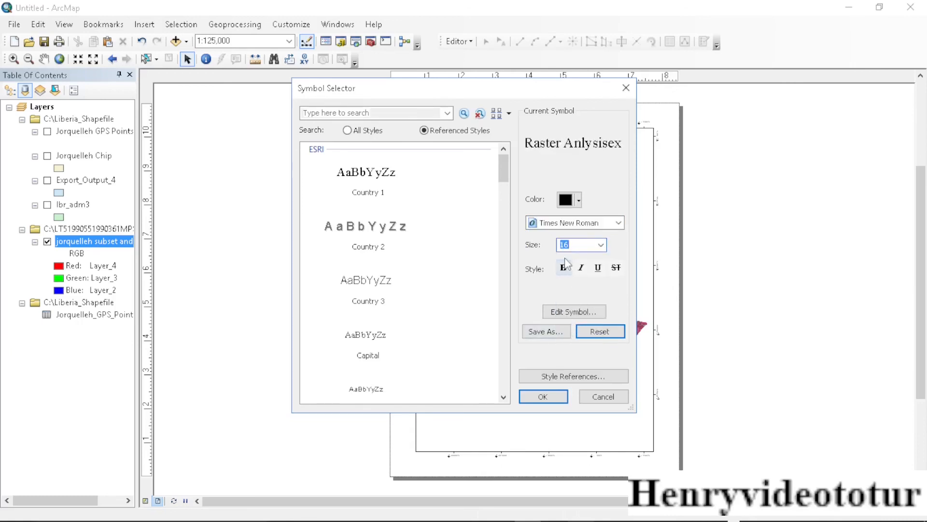
click(564, 267)
click(550, 397)
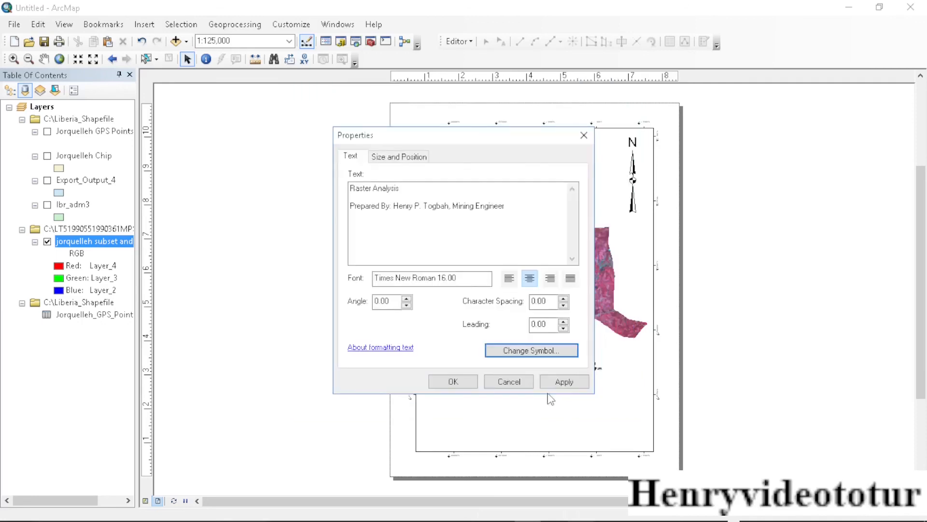
- Accept the text properties, move the text block to the bottom of the map frame below the scale bar and deselect it
click(563, 382)
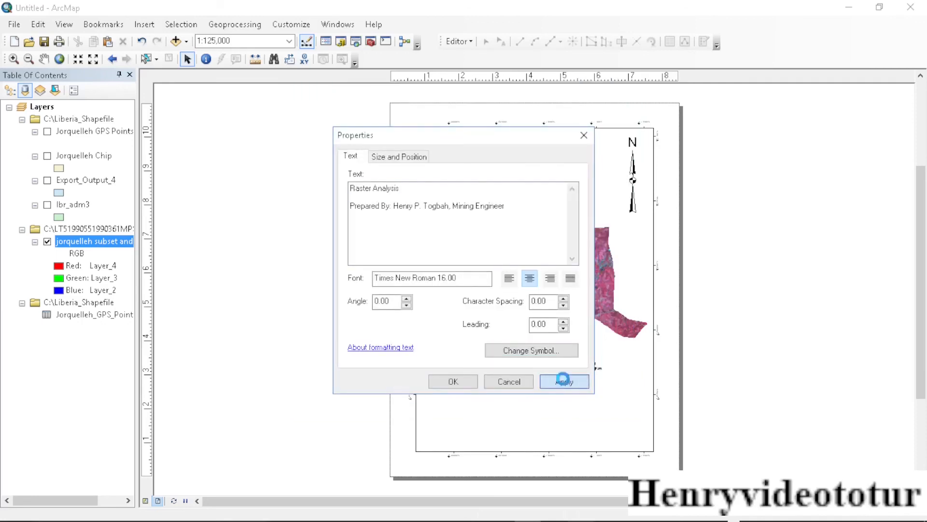
click(454, 382)
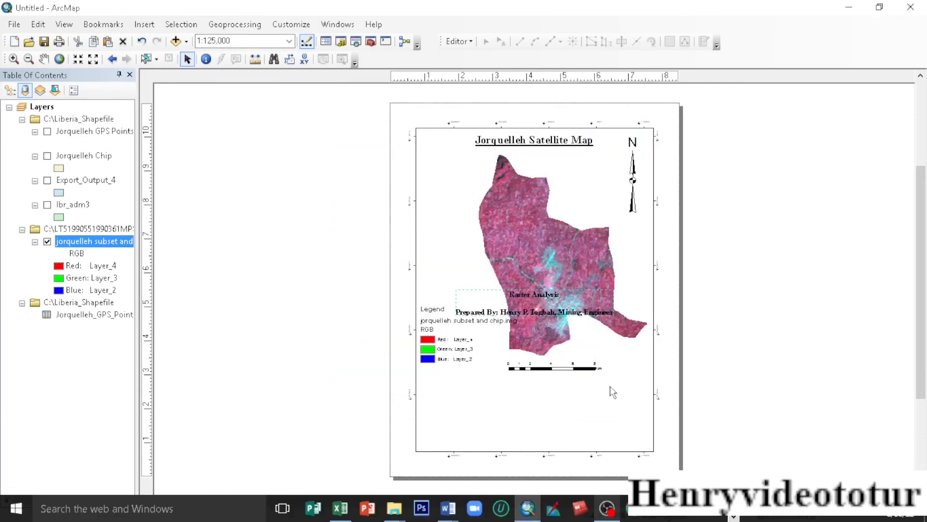
drag(554, 313, 542, 436)
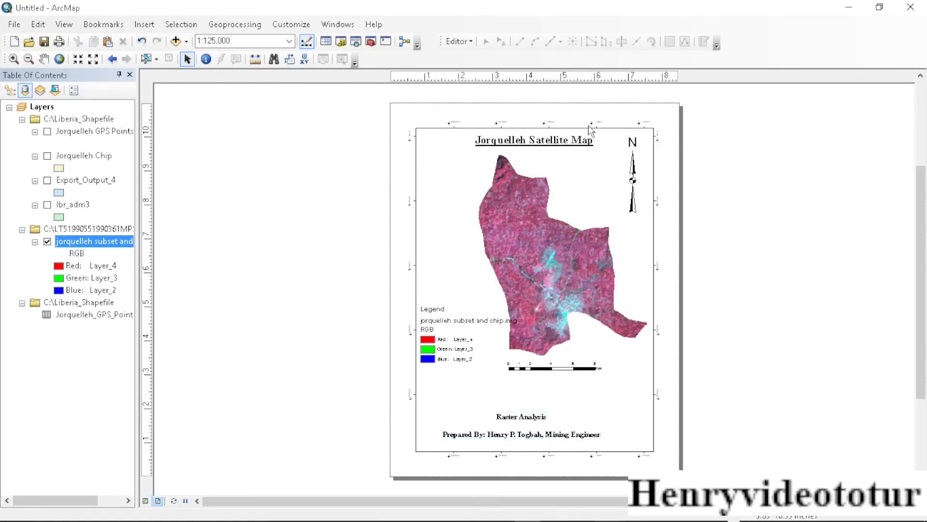
click(540, 461)
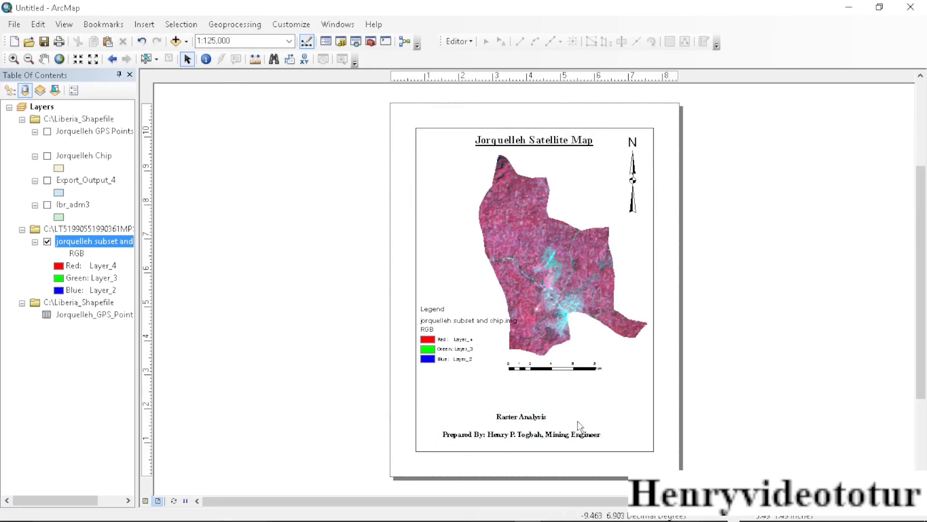
- Start a new reference grid in the data frame's properties and choose Measured Grid as its type
click(456, 129)
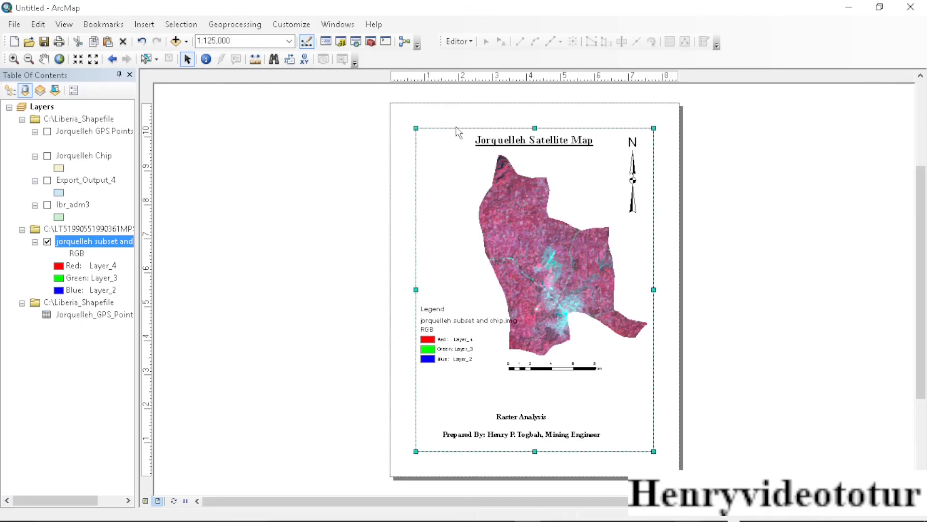
right_click(457, 131)
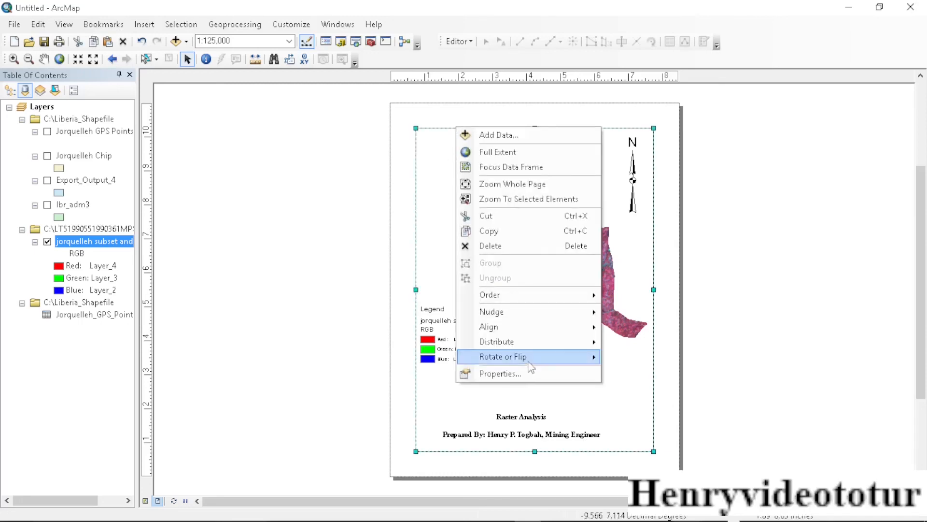
click(517, 375)
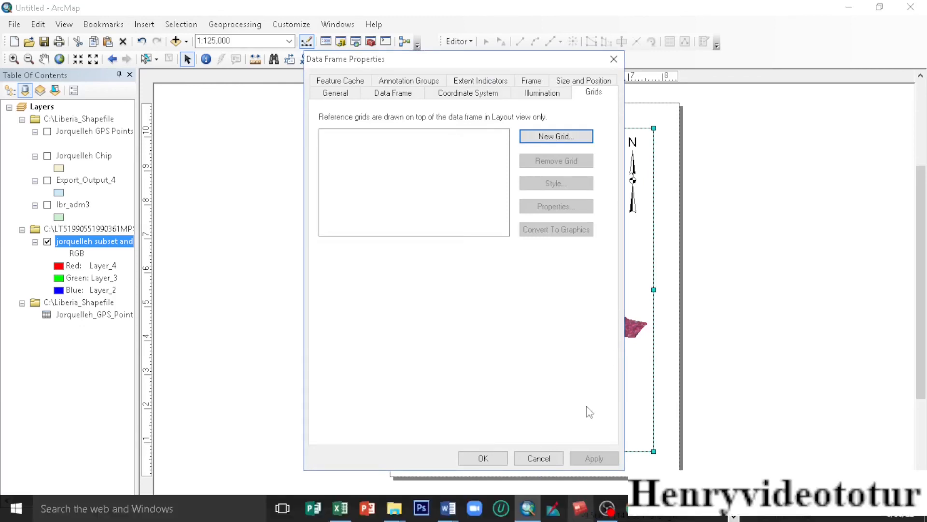
click(558, 136)
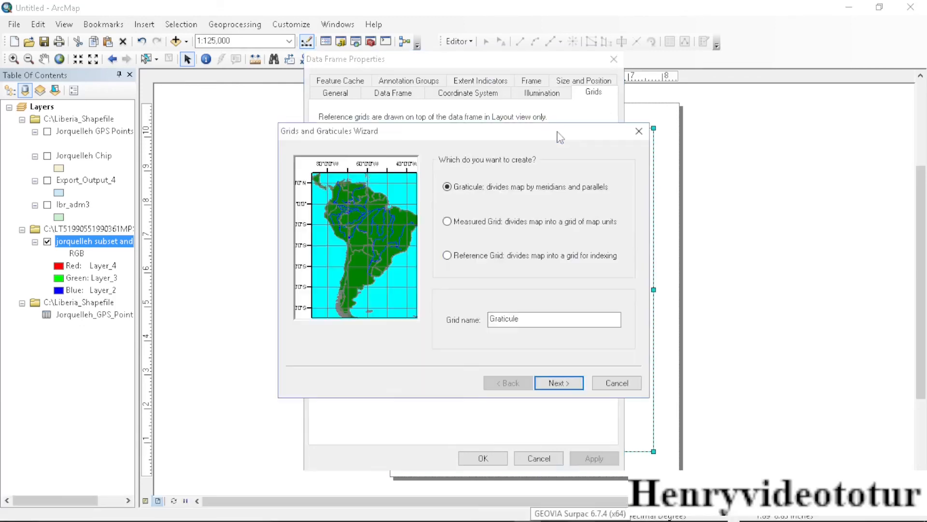
click(480, 222)
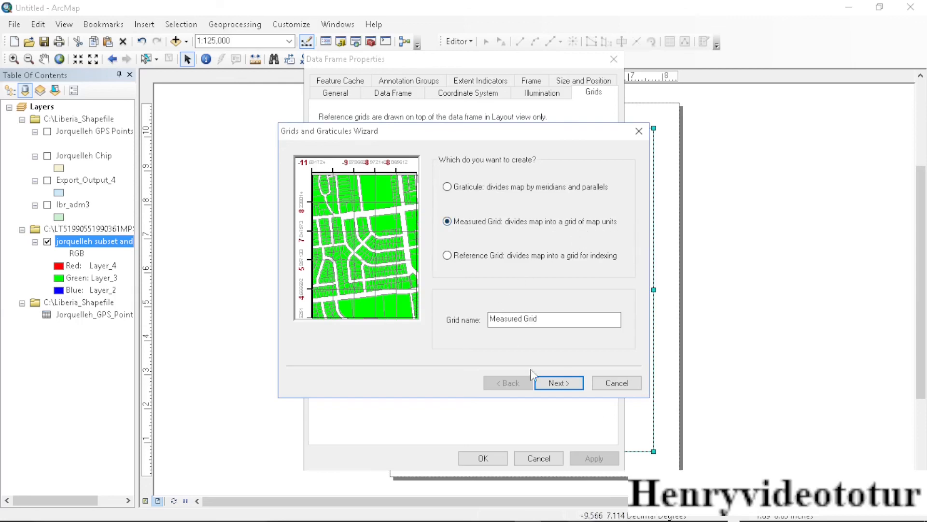
- Set the measured grid's appearance to labels only, finish it with the default axes settings and apply it to the data frame
click(558, 384)
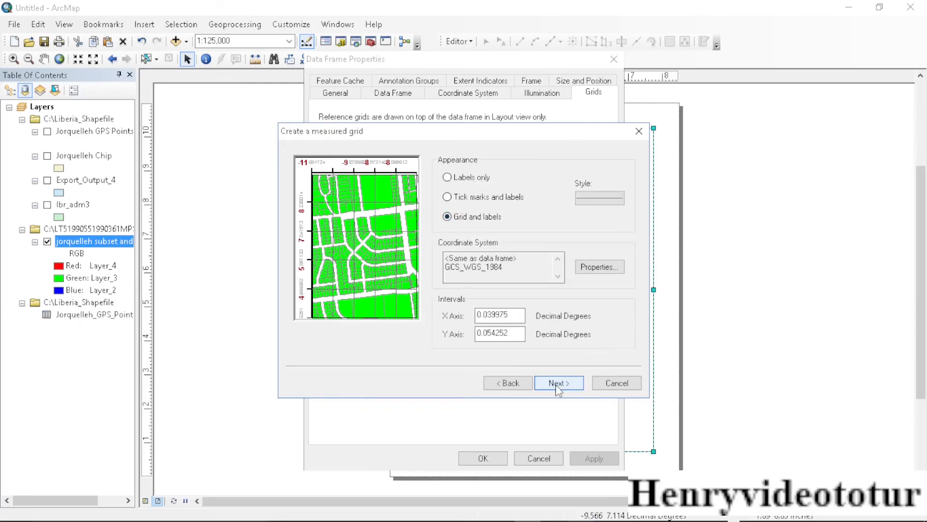
click(465, 179)
click(549, 384)
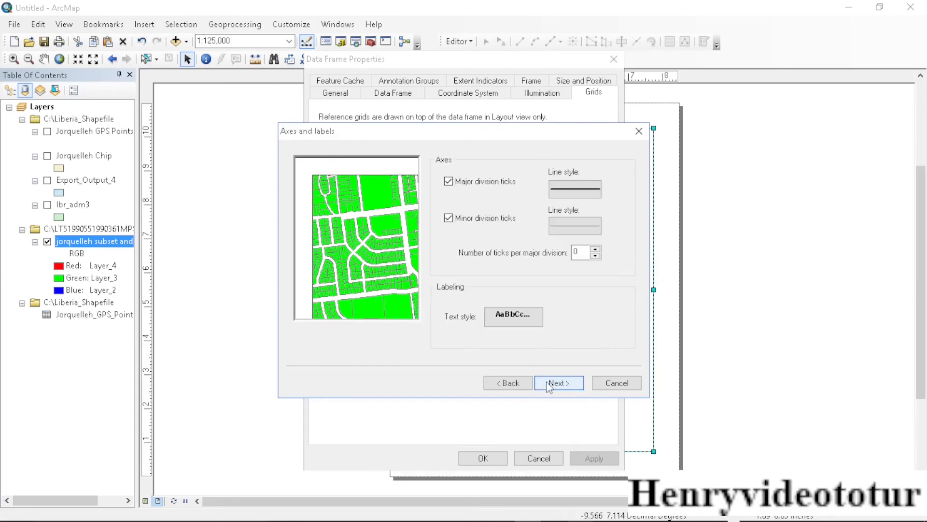
click(551, 385)
click(555, 383)
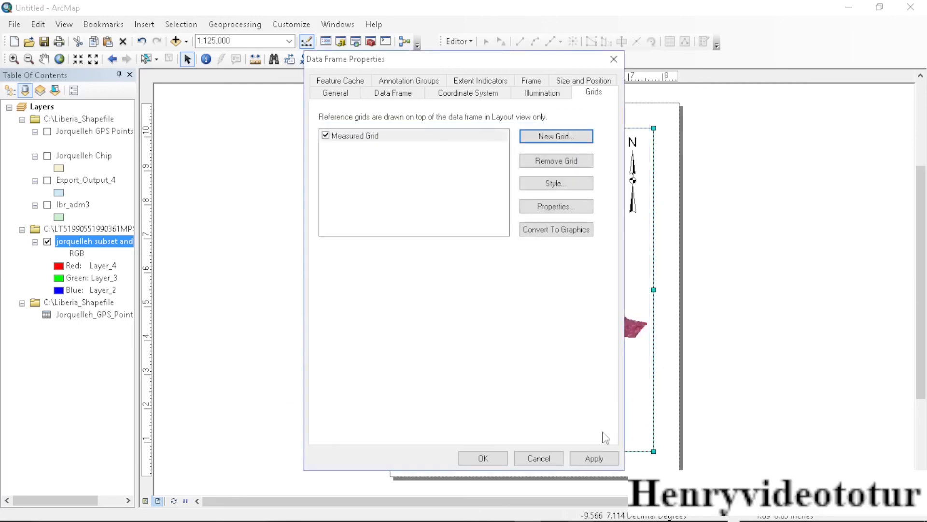
click(594, 458)
click(483, 458)
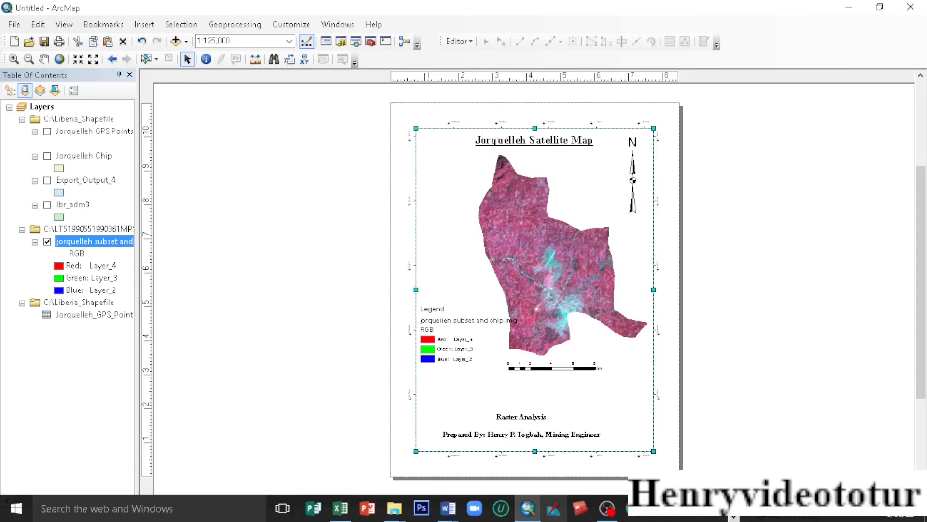
click(606, 510)
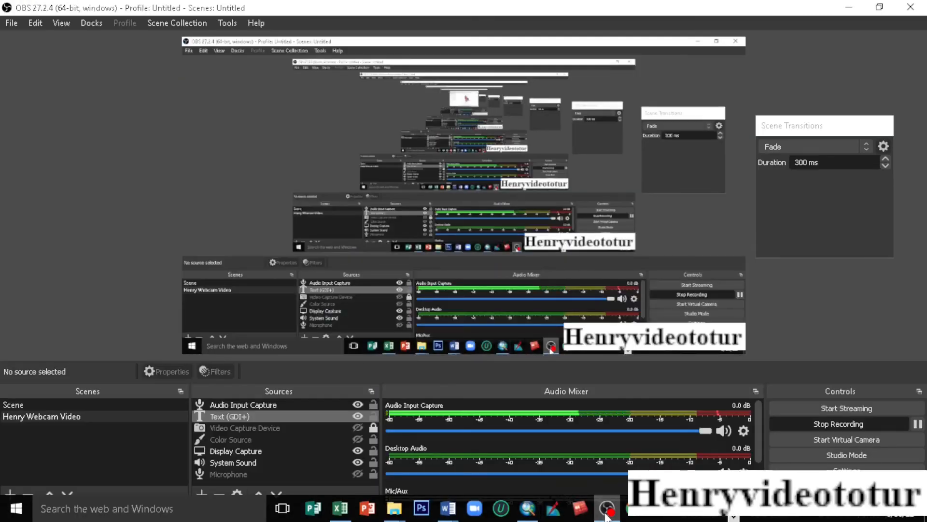
click(606, 510)
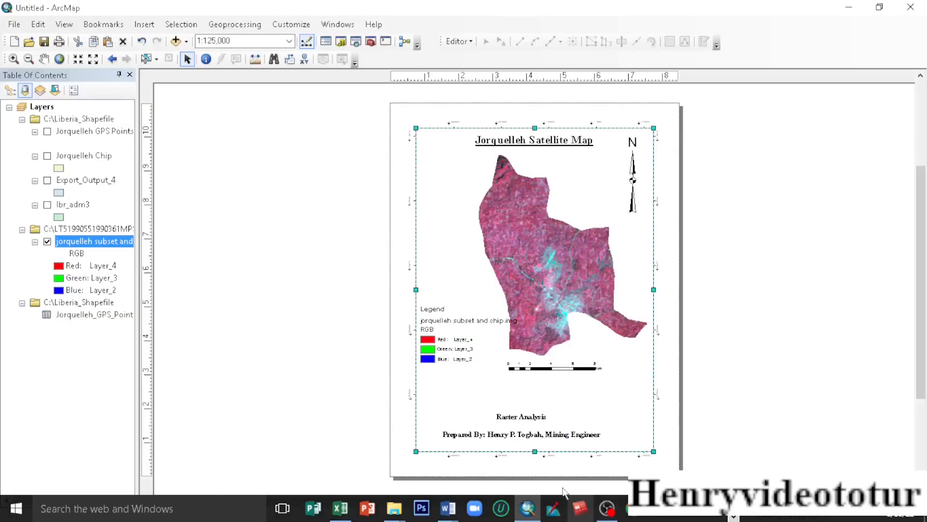
- Deselect the data frame and begin exporting the map with PDF as the file type
click(375, 236)
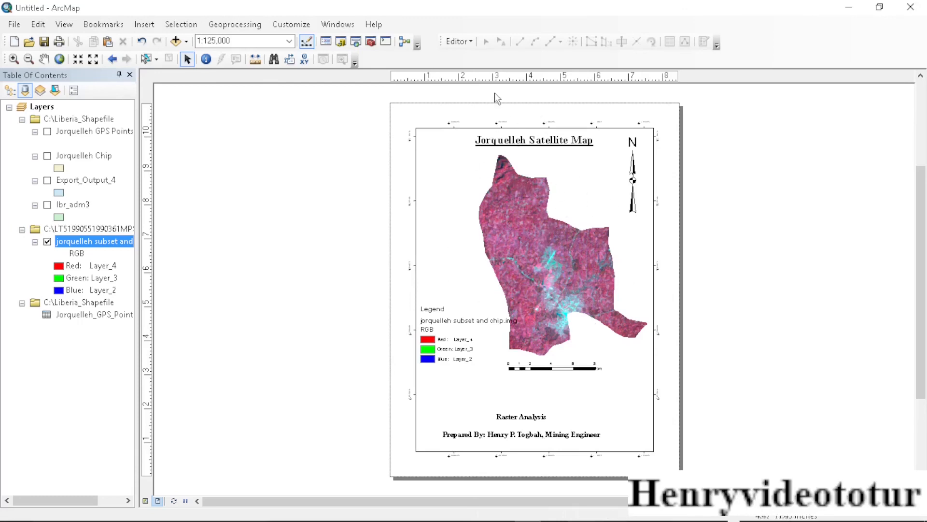
click(14, 25)
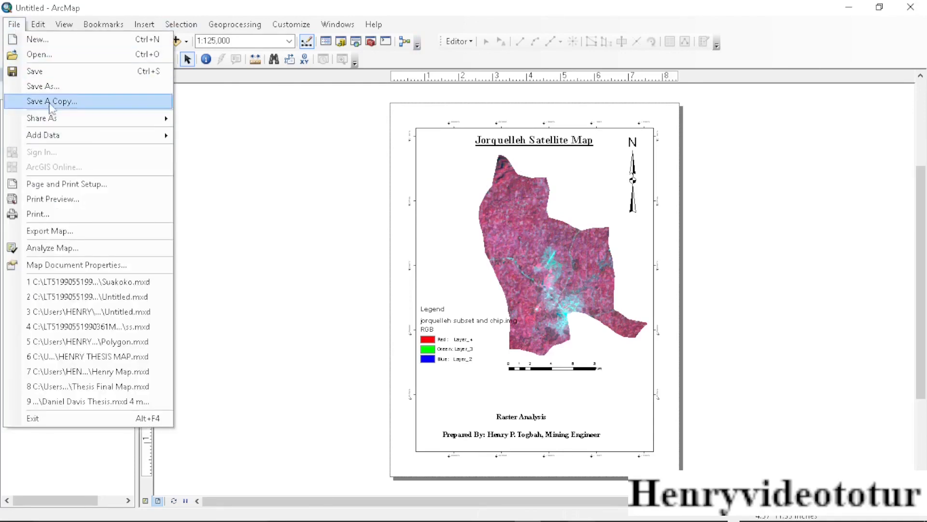
click(59, 231)
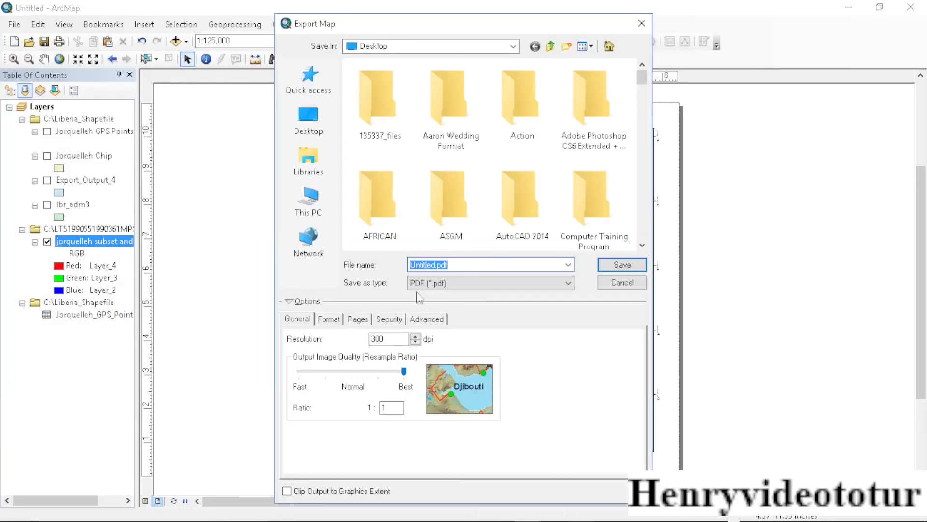
click(444, 284)
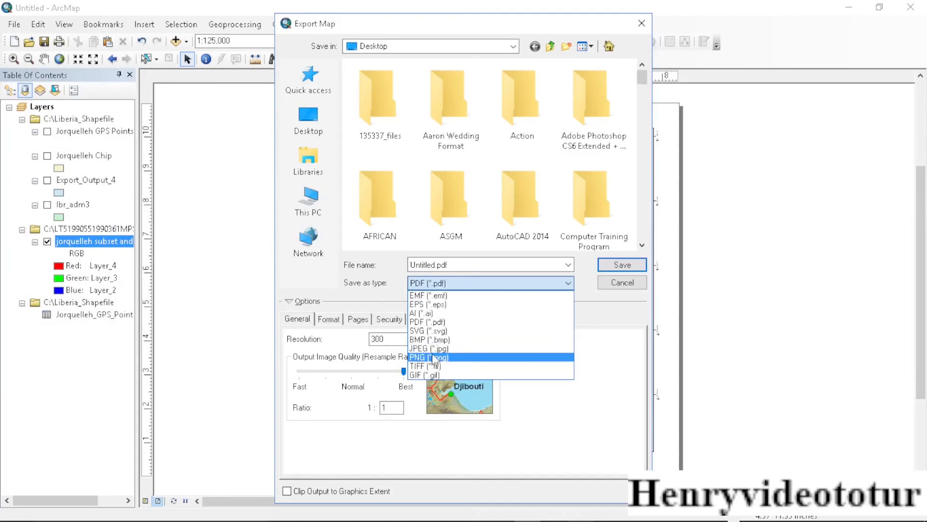
click(436, 322)
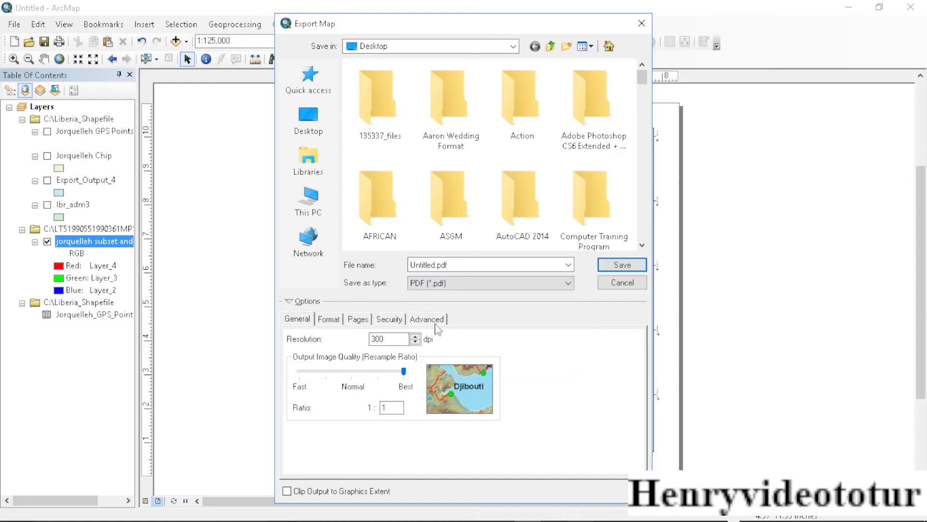
- Name the exported file "Jorquelleh Satellite Map" and save it to the Desktop
double_click(456, 263)
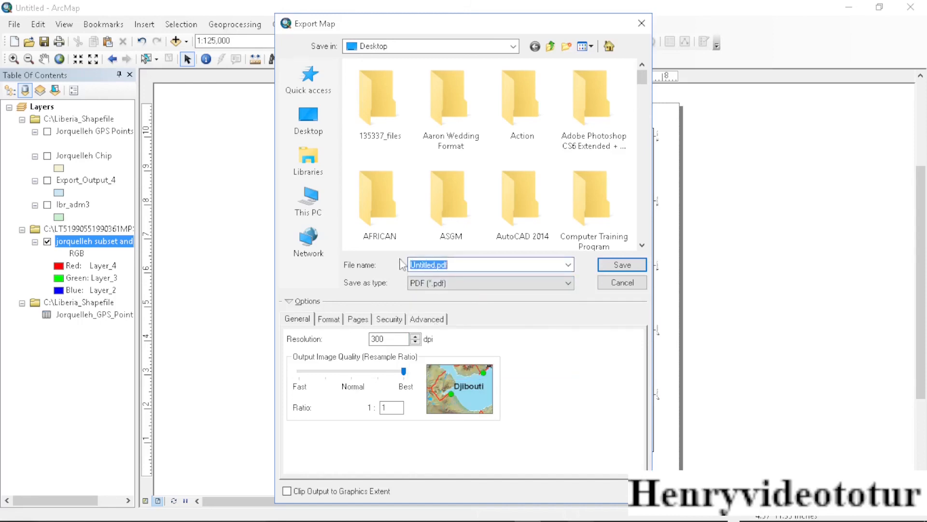
text(Jor)
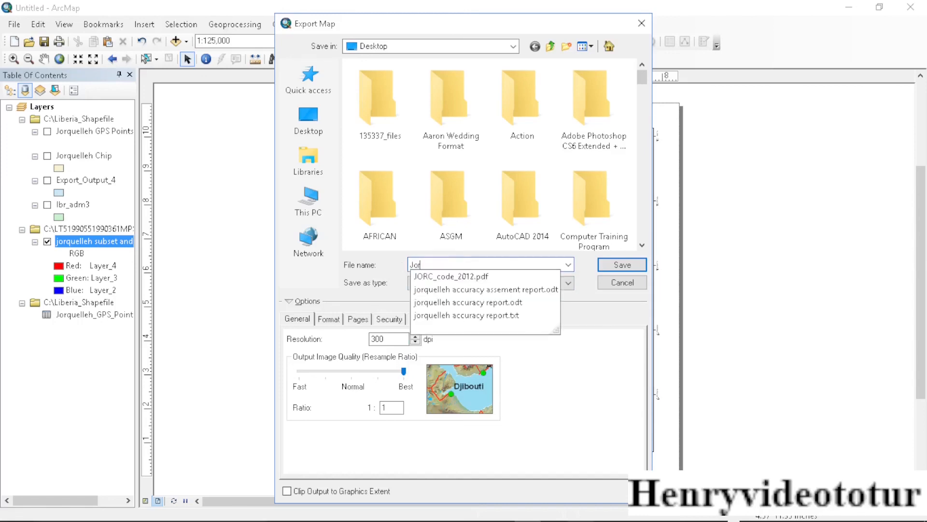
text(qu)
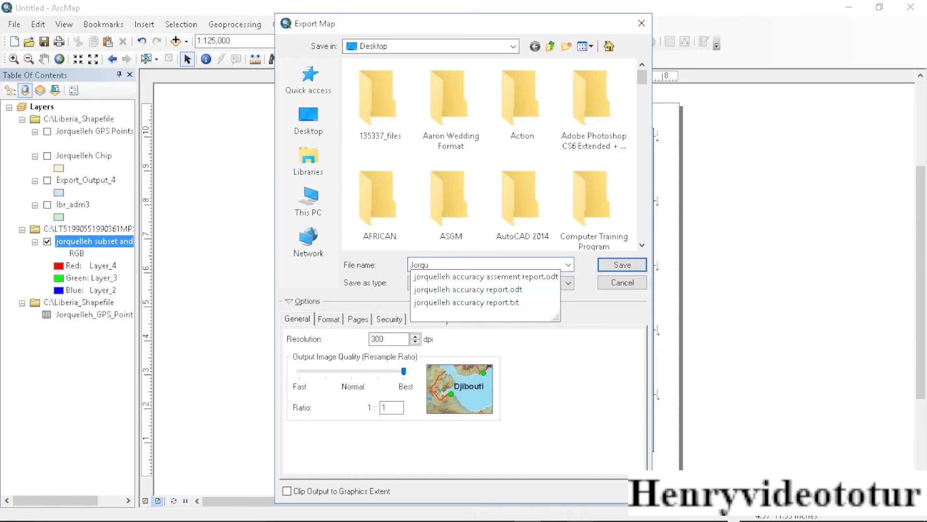
text(elleh S)
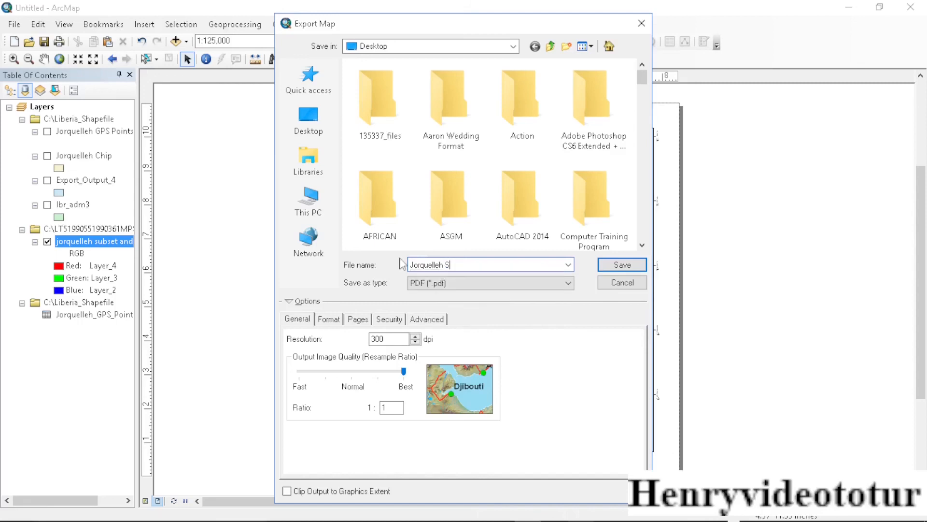
text(atellite Map)
click(310, 118)
click(632, 267)
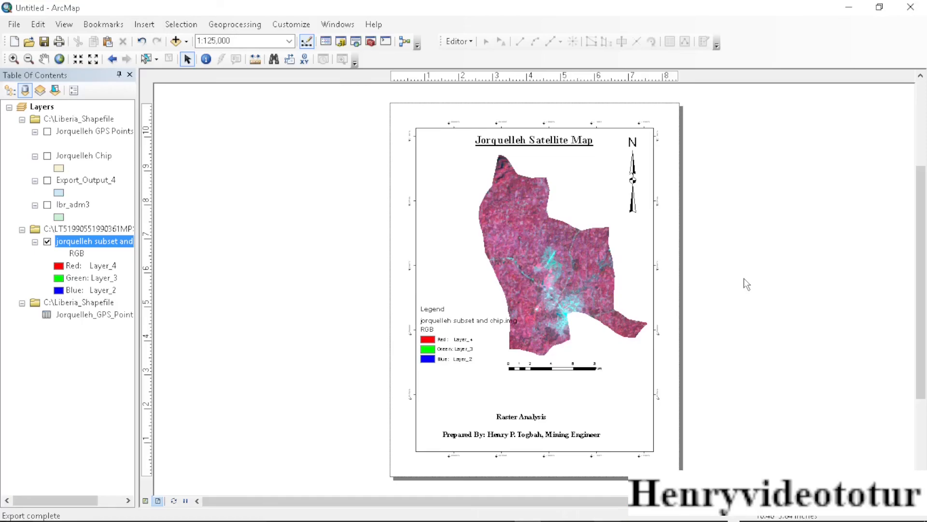
- Open the exported Jorquelleh Satellite Map.pdf from the desktop in Chrome and examine the map's title, north arrow, legend, scale bar, text and grid labels
key(super+d)
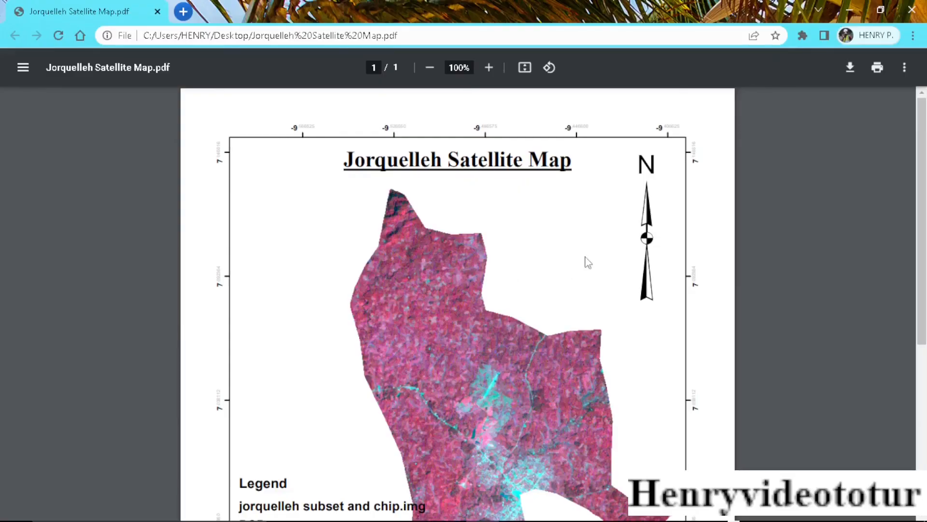
scroll(588, 263, down, 4)
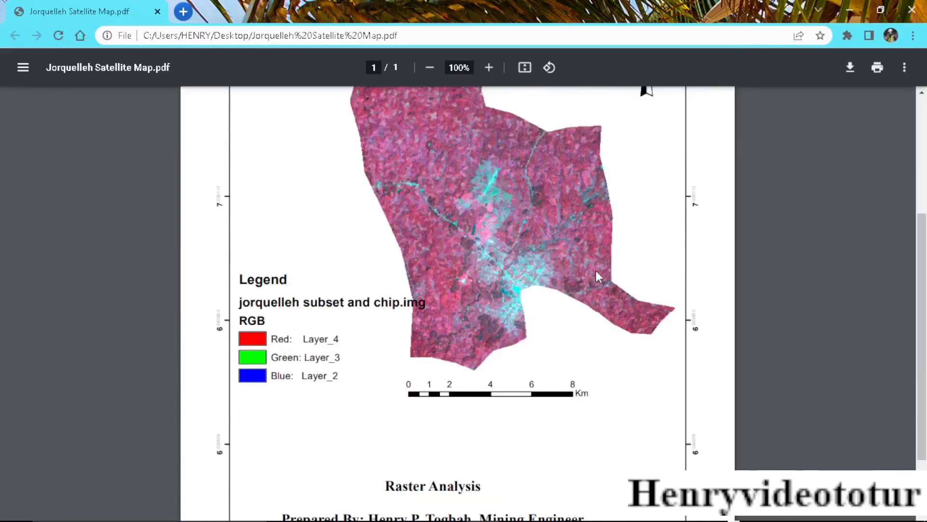
scroll(596, 271, up, 4)
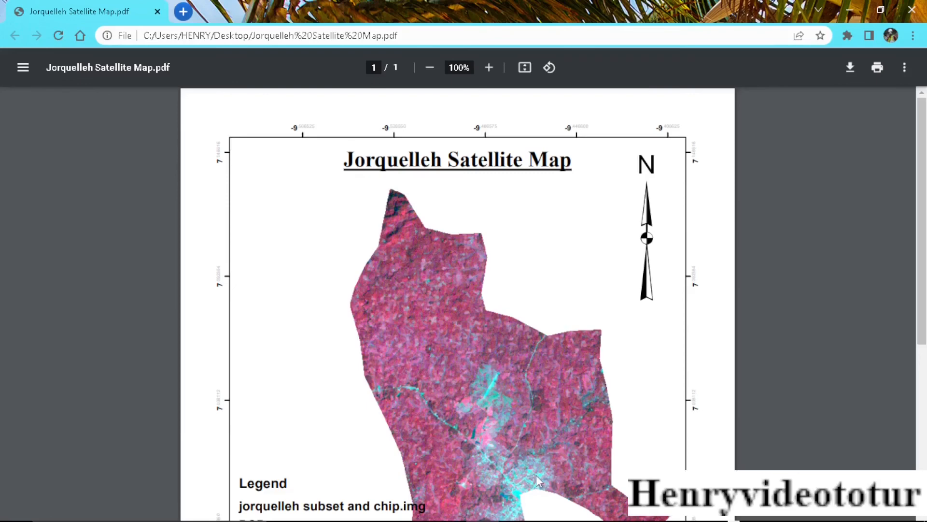
scroll(536, 474, down, 6)
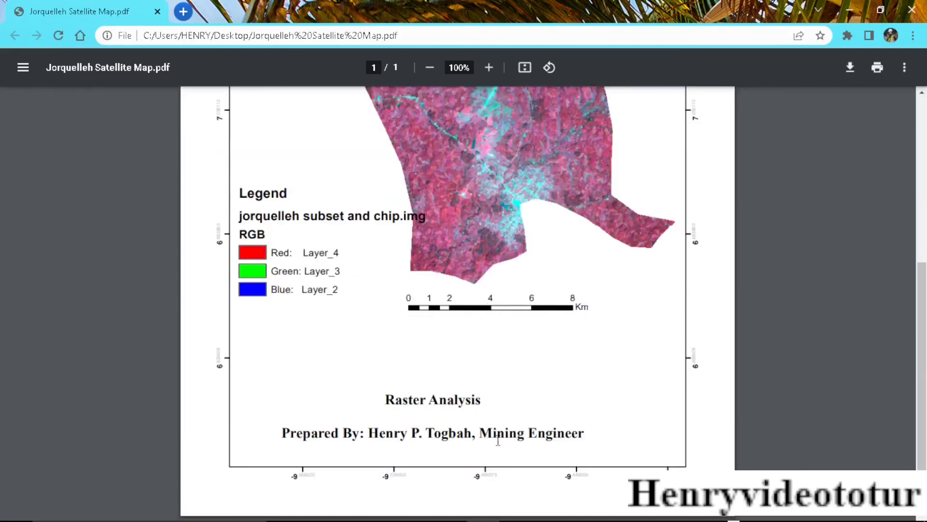
scroll(498, 439, up, 6)
scroll(489, 352, down, 6)
mouse_move(449, 520)
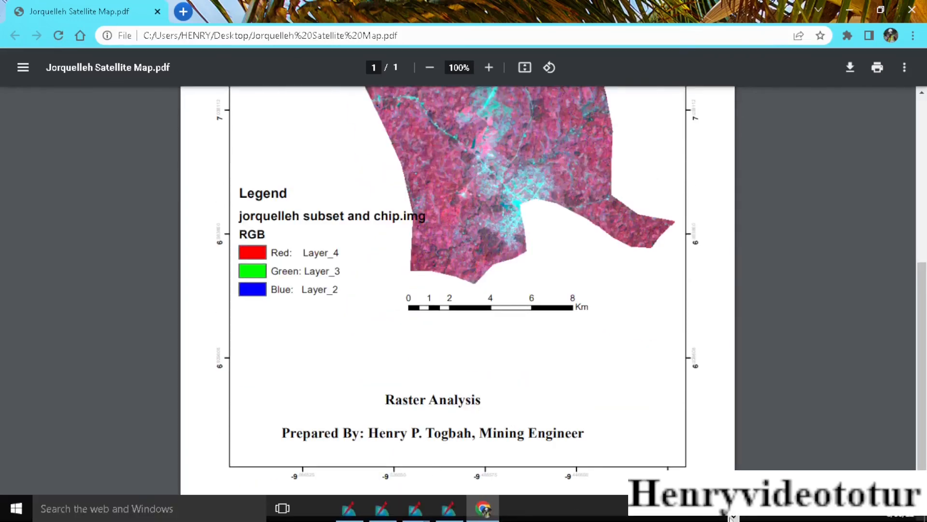
scroll(525, 225, up, 6)
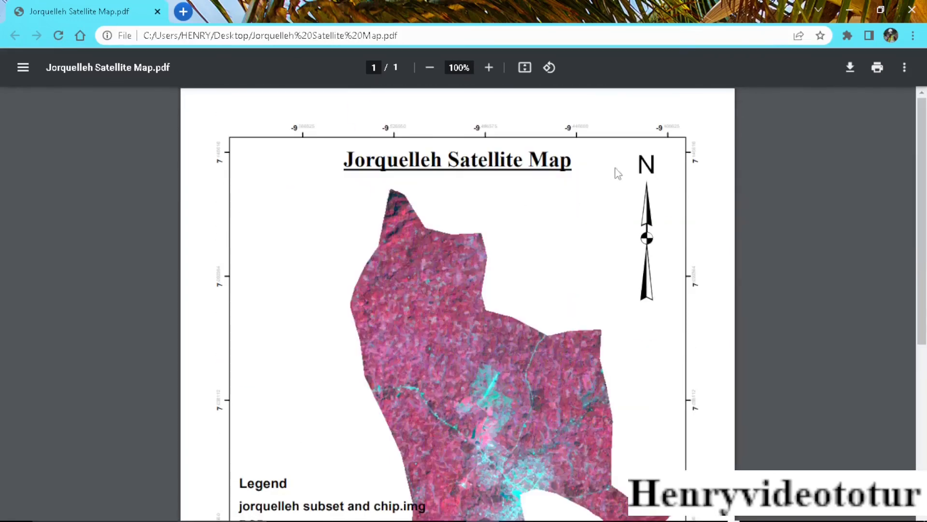
scroll(386, 287, down, 3)
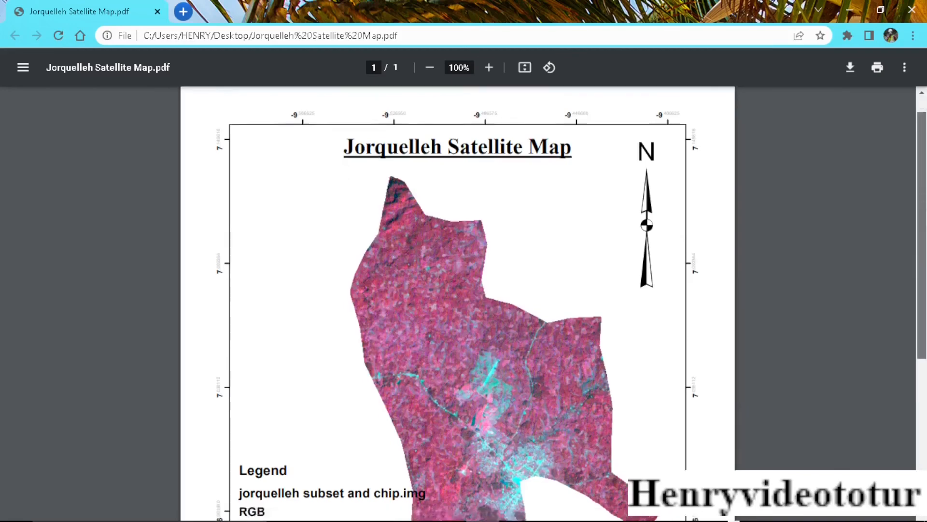
scroll(387, 287, up, 3)
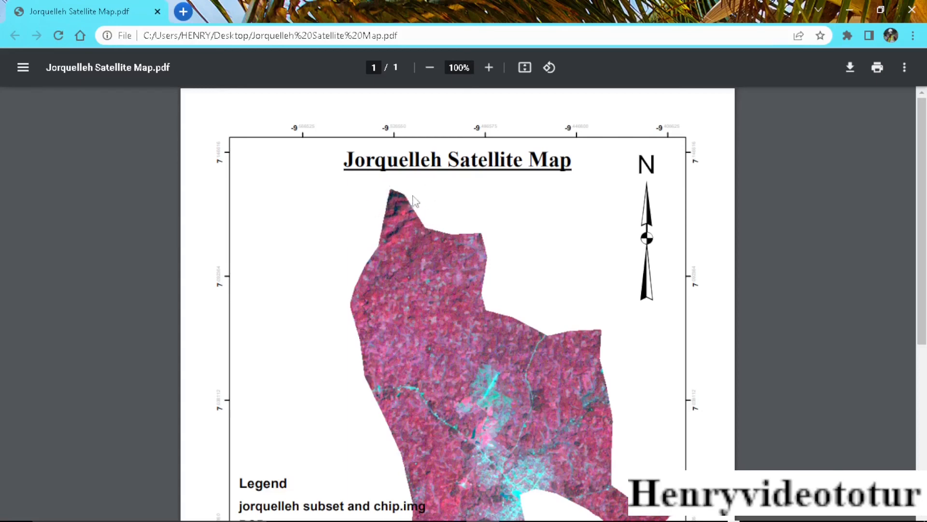
scroll(555, 243, down, 1)
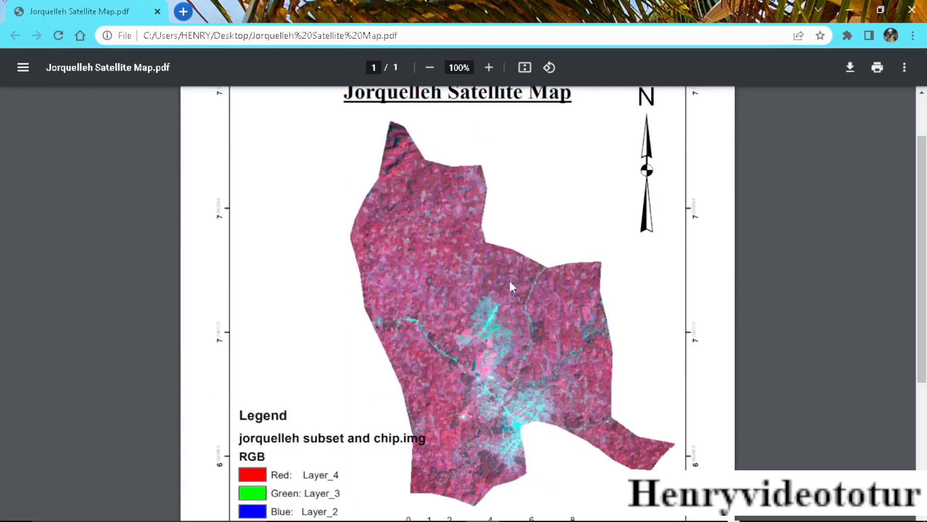
scroll(486, 325, up, 1)
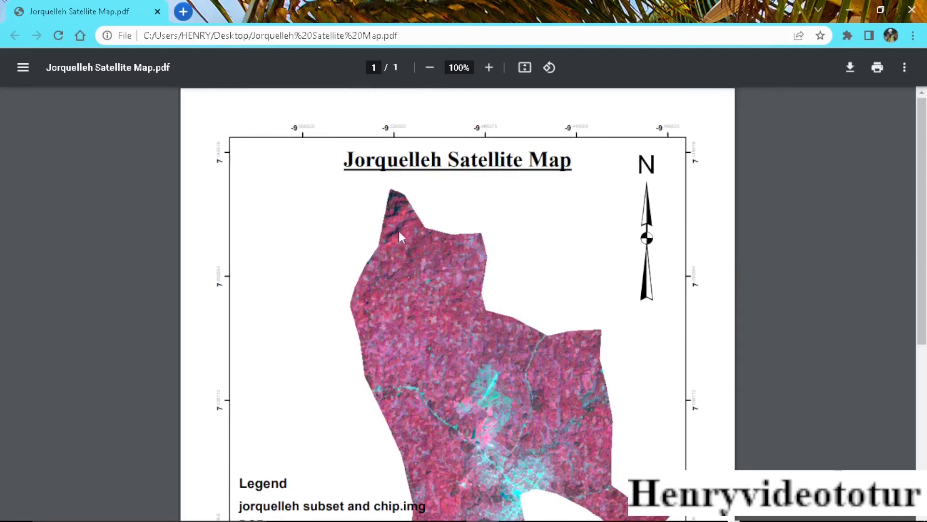
scroll(381, 256, down, 5)
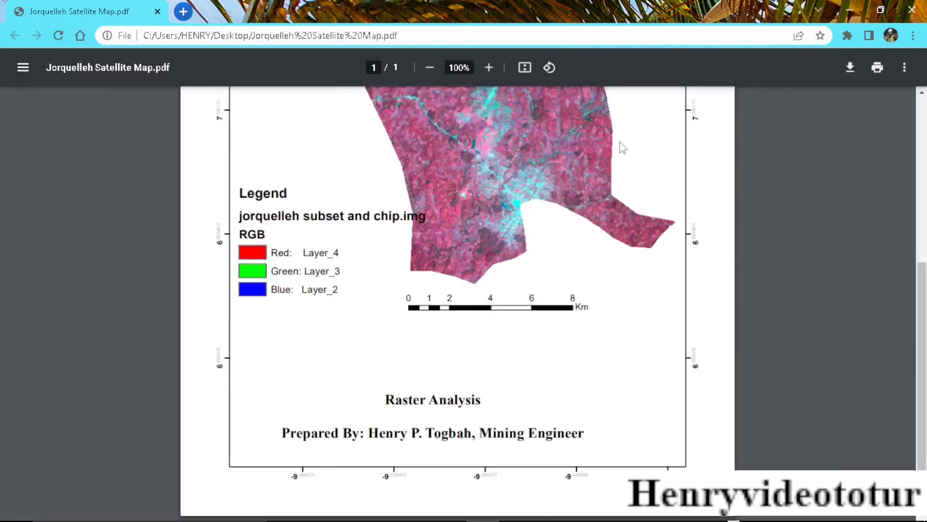